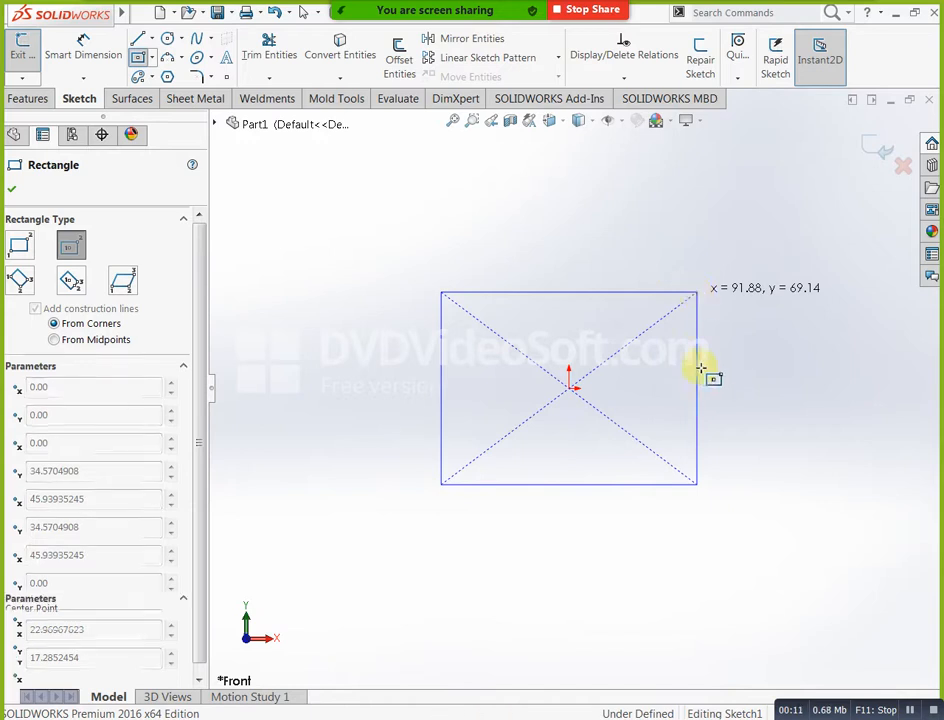
Finish the centre rectangle on the Front Plane and exit its sketch
key(Escape)
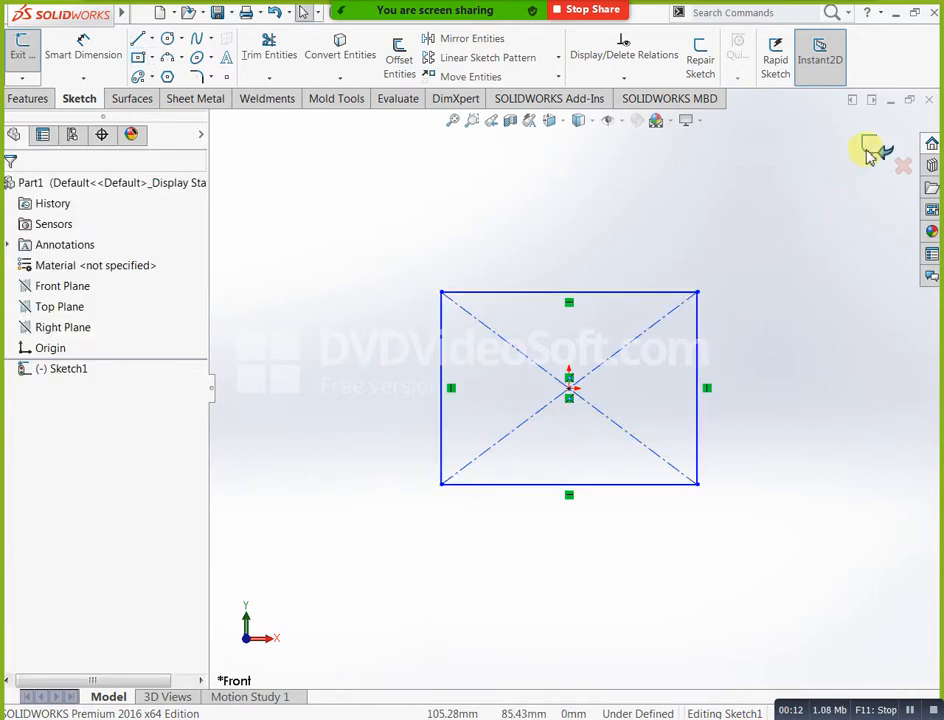
click(874, 151)
middle_drag(771, 262, 707, 353)
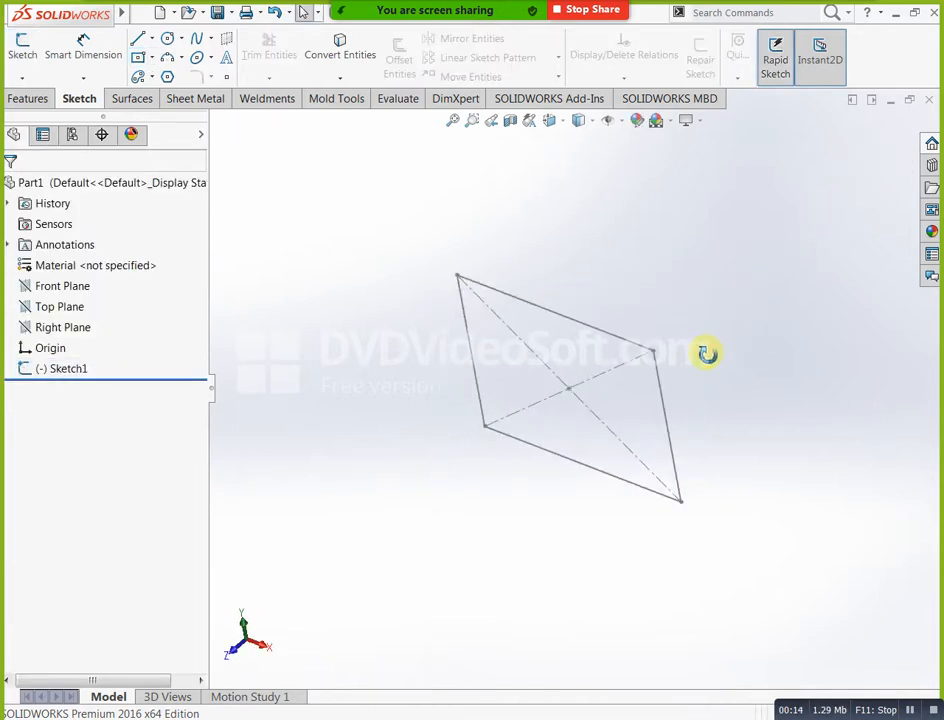
Create three reference planes offset from the Front Plane at 30 mm spacing
click(84, 290)
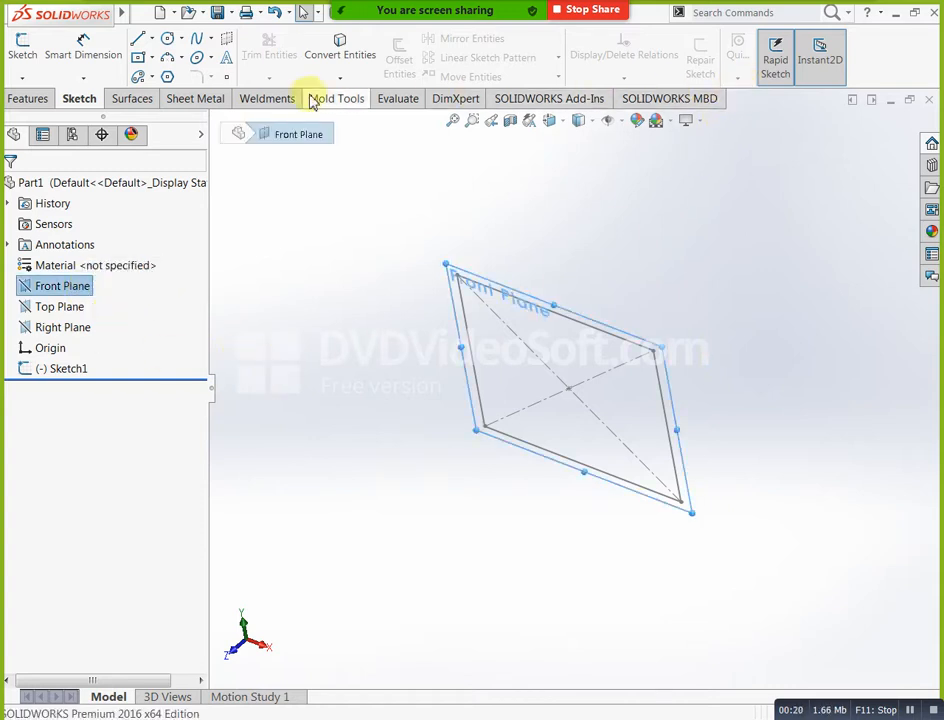
click(40, 100)
click(726, 62)
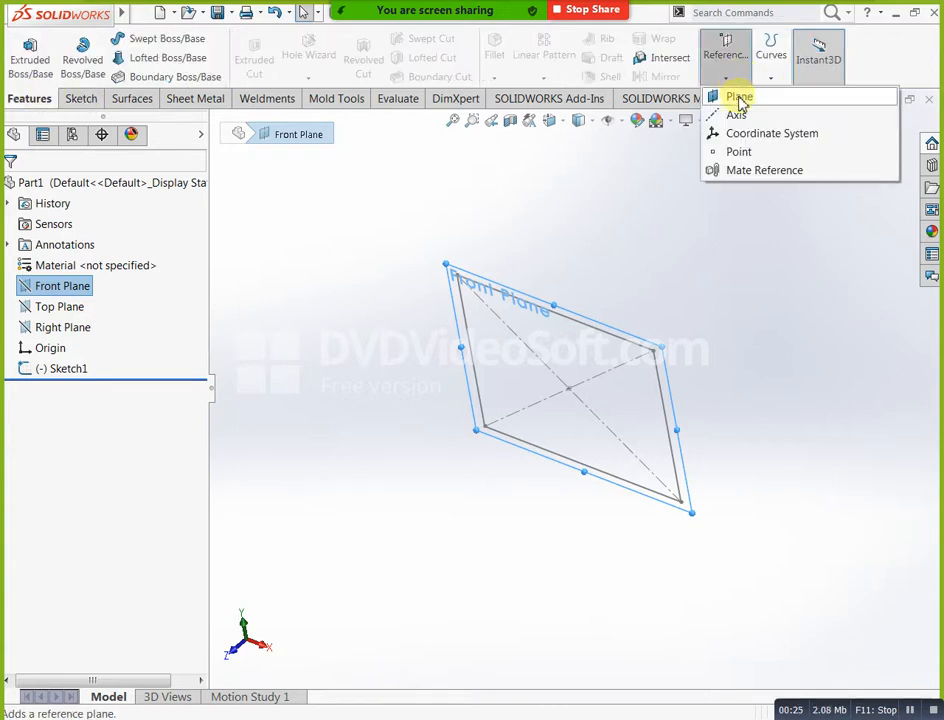
click(739, 99)
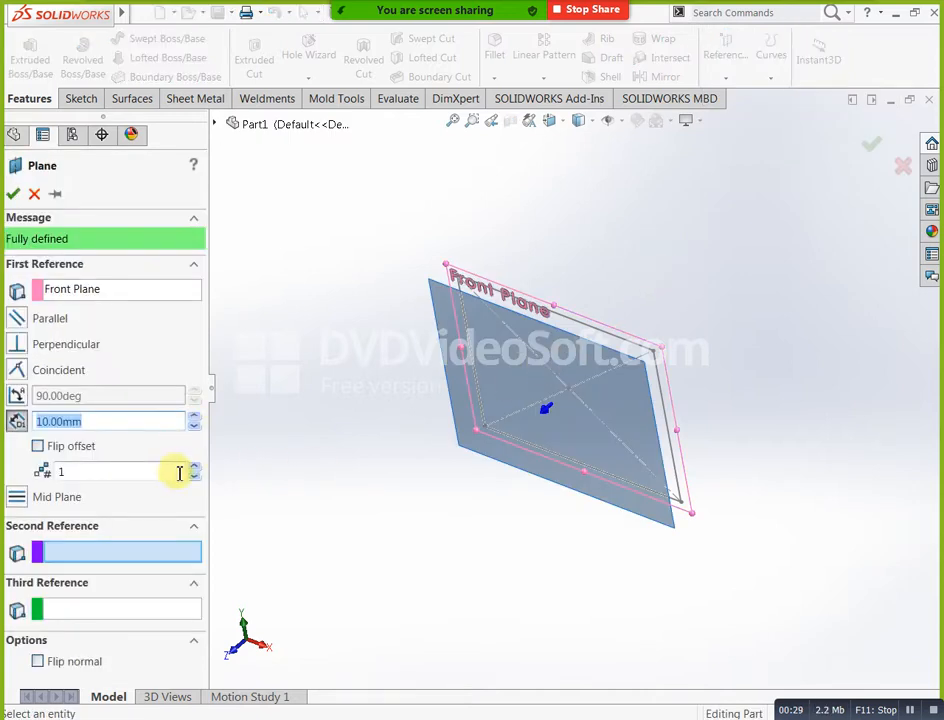
double_click(194, 467)
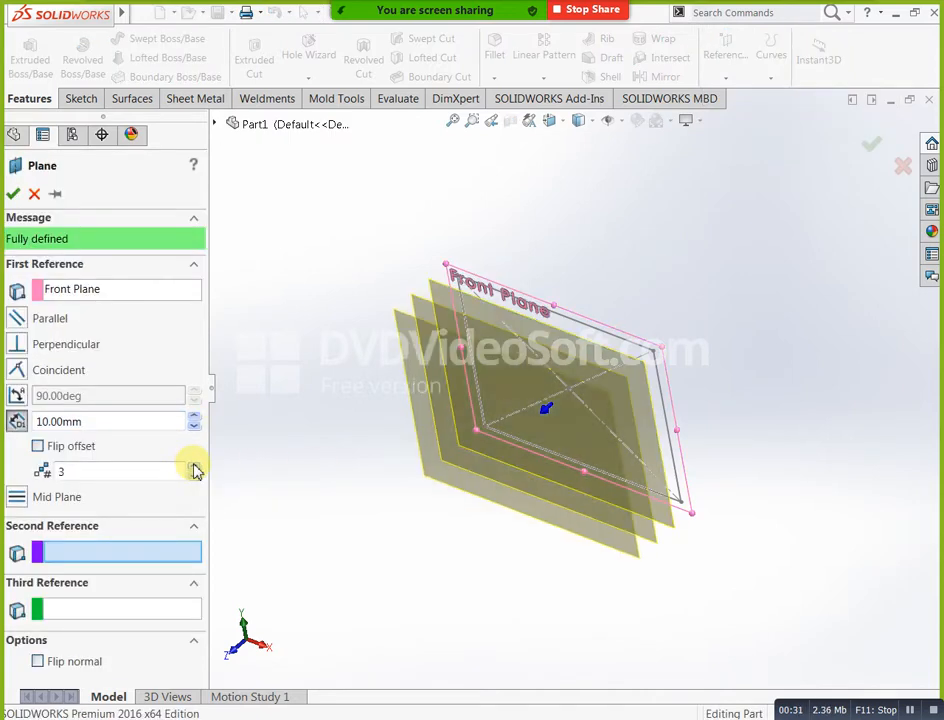
click(196, 418)
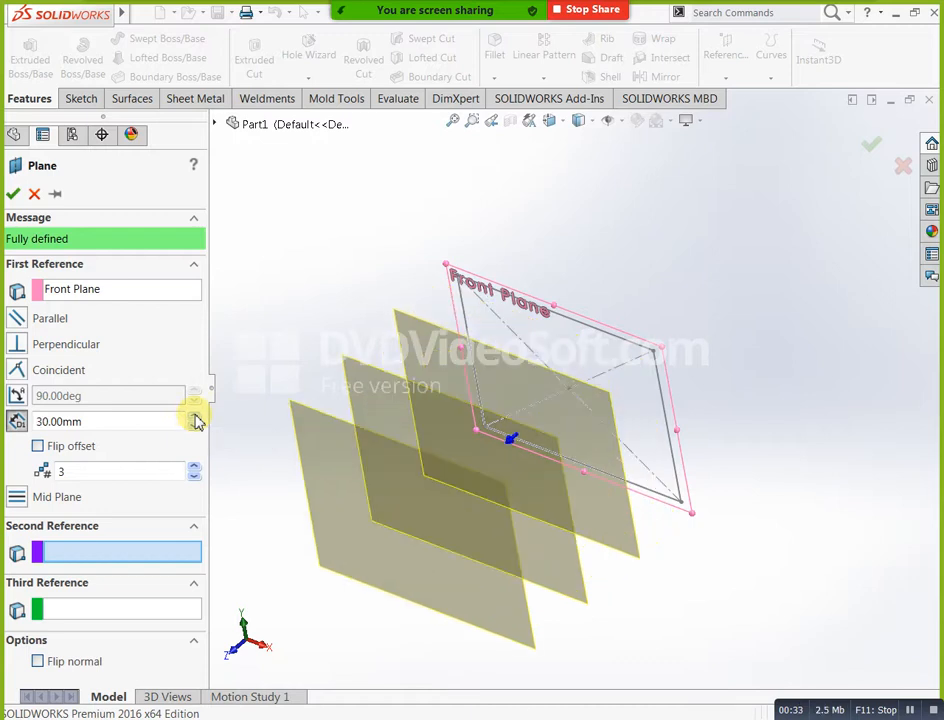
click(14, 193)
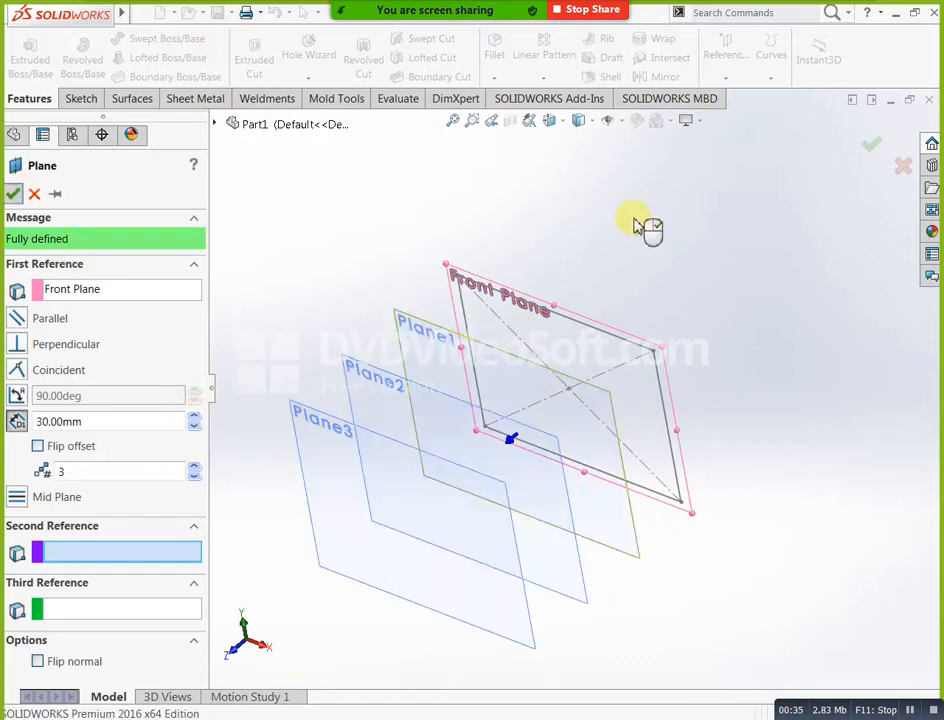
Sketch a circle centred on the origin on Plane1, inside the first rectangle's outline, and exit the sketch
click(50, 390)
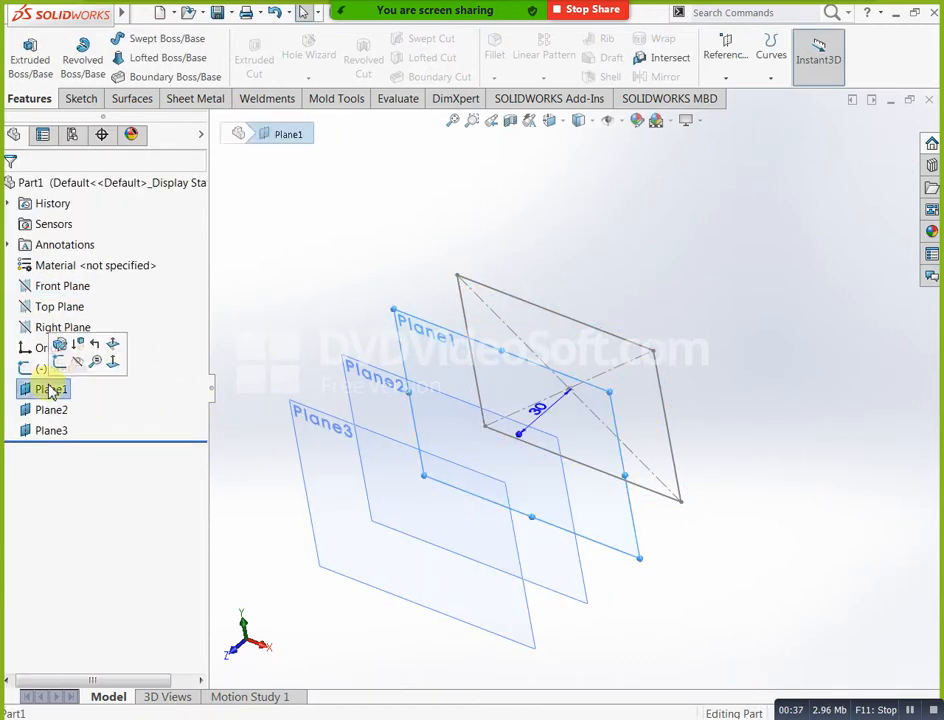
click(61, 364)
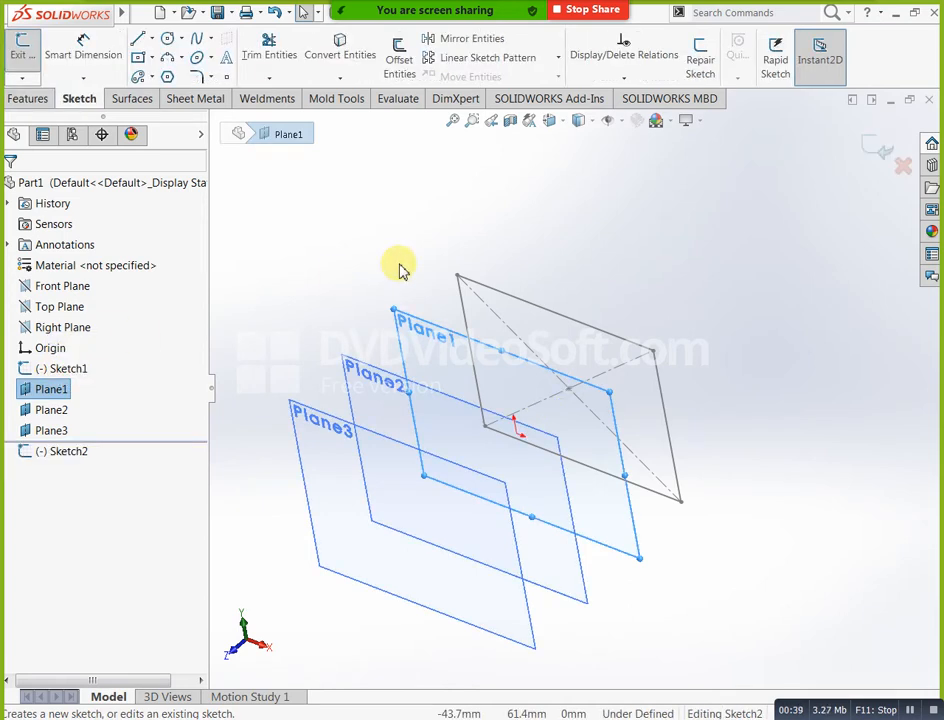
key(ctrl+8)
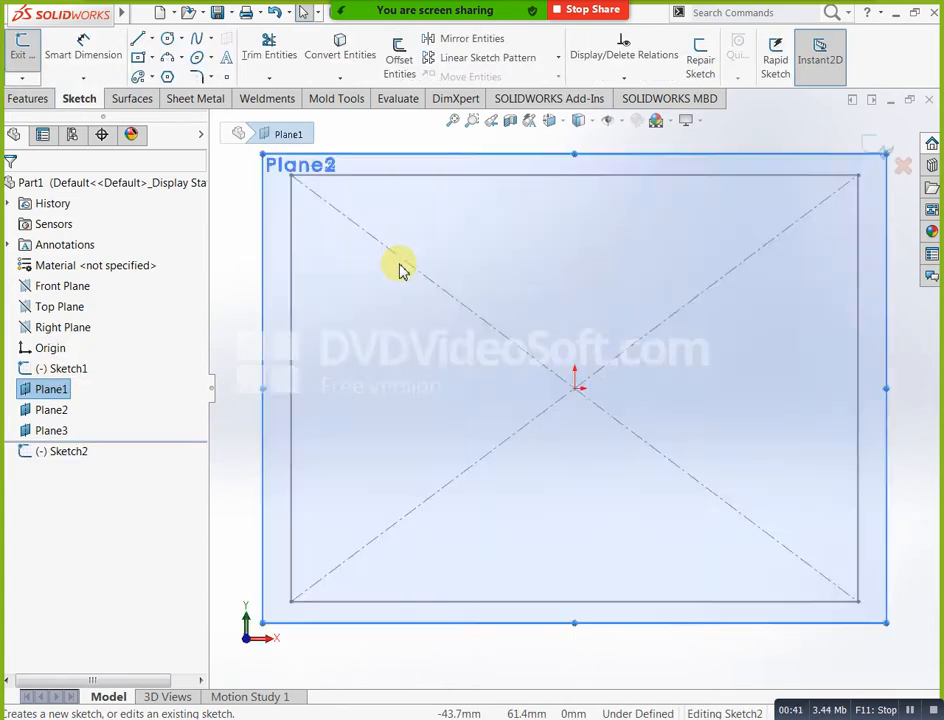
key(z)
click(259, 345)
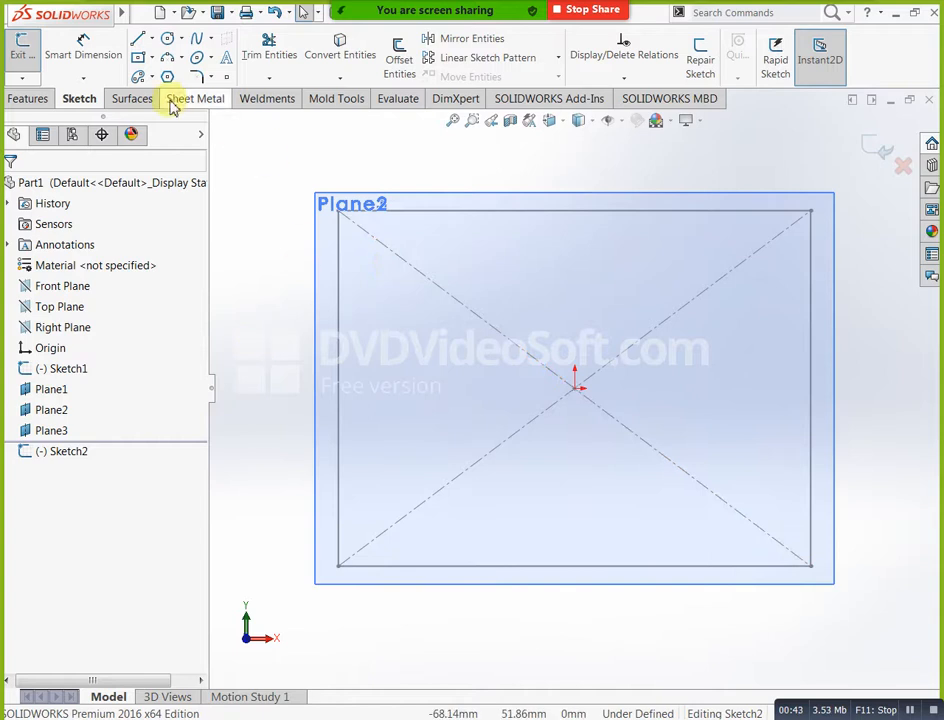
click(137, 59)
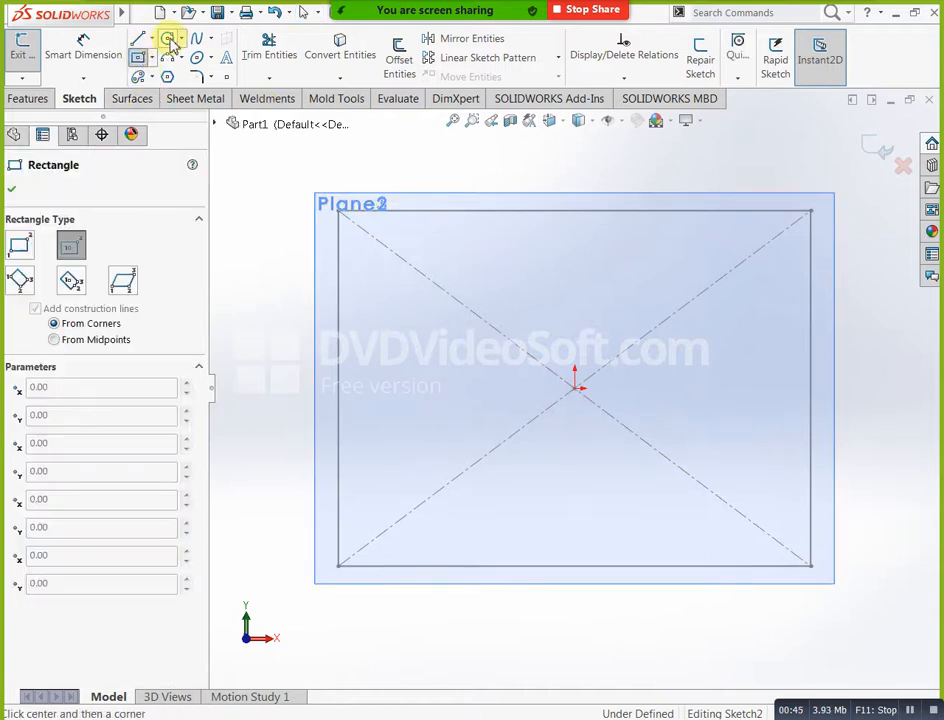
click(167, 38)
click(574, 386)
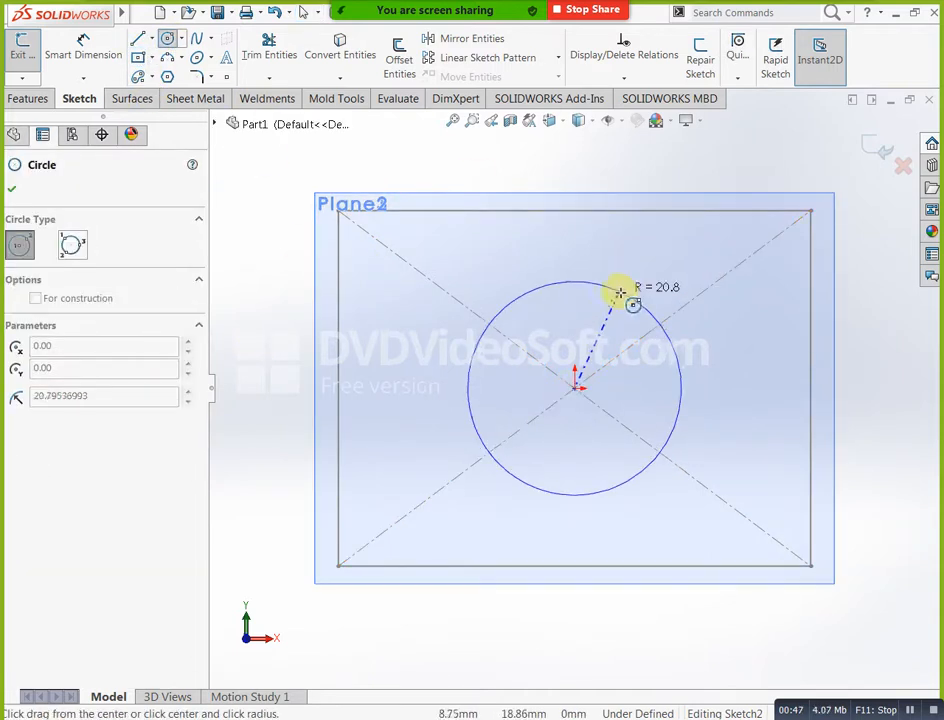
click(670, 313)
click(872, 155)
Sketch a centre rectangle from the origin on Plane2, slightly smaller than the first rectangle with its corner on that rectangle's diagonal, and exit the sketch
mouse_move(795, 185)
middle_down()
mouse_move(725, 274)
mouse_move(683, 303)
middle_up()
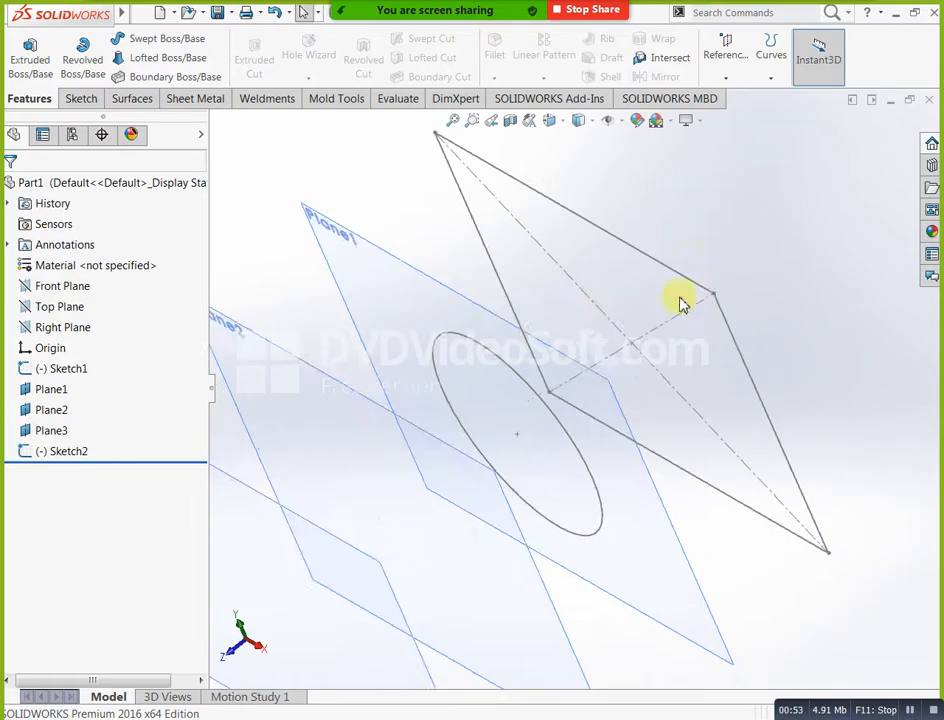
click(356, 396)
right_click(350, 380)
click(368, 367)
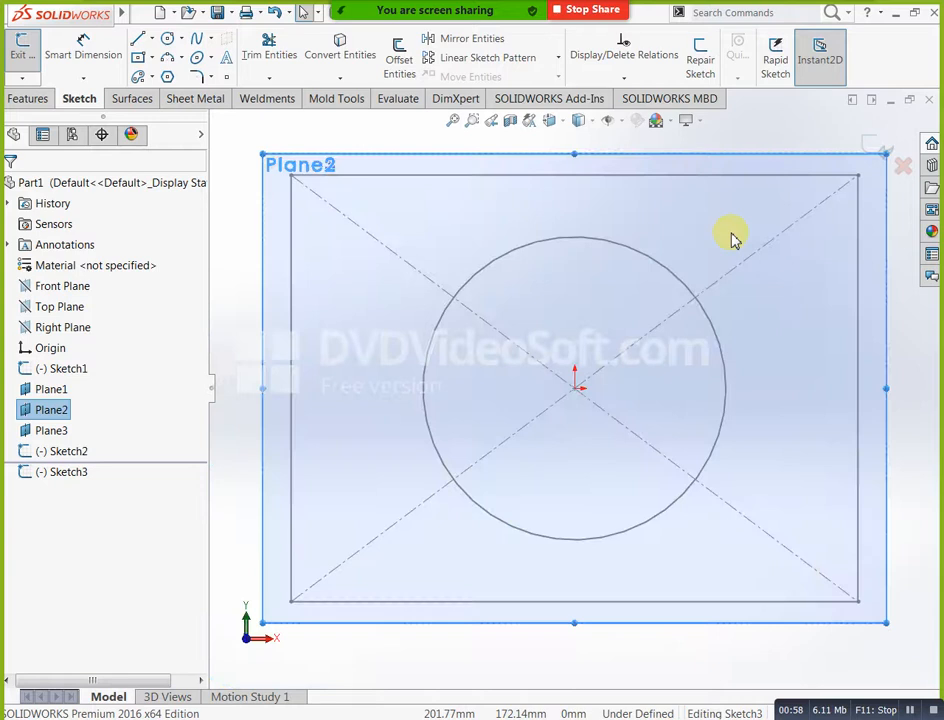
scroll(367, 312, up, 1)
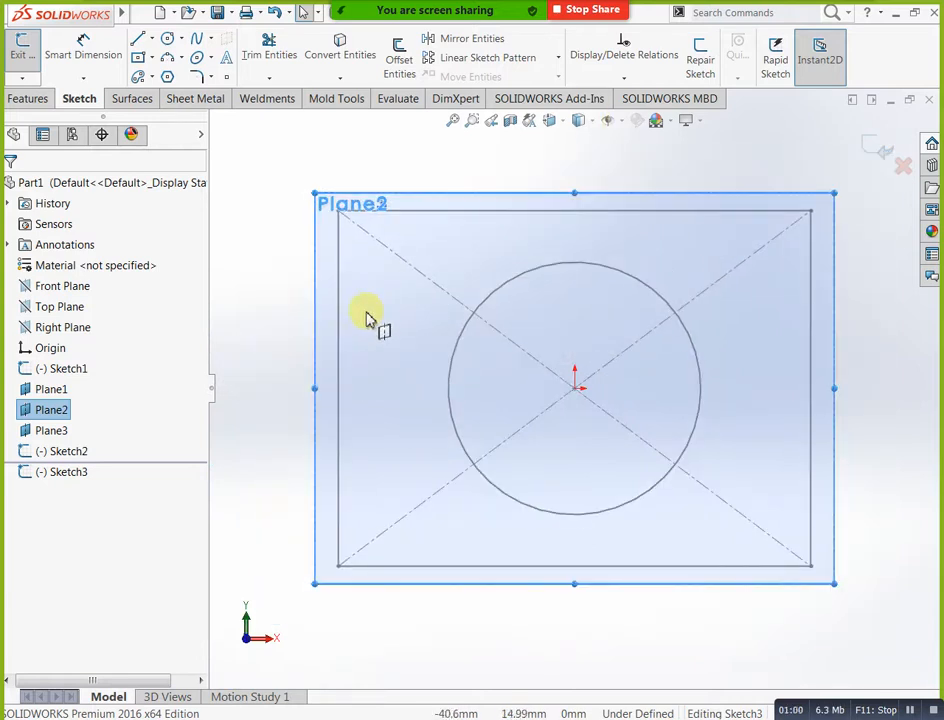
click(138, 59)
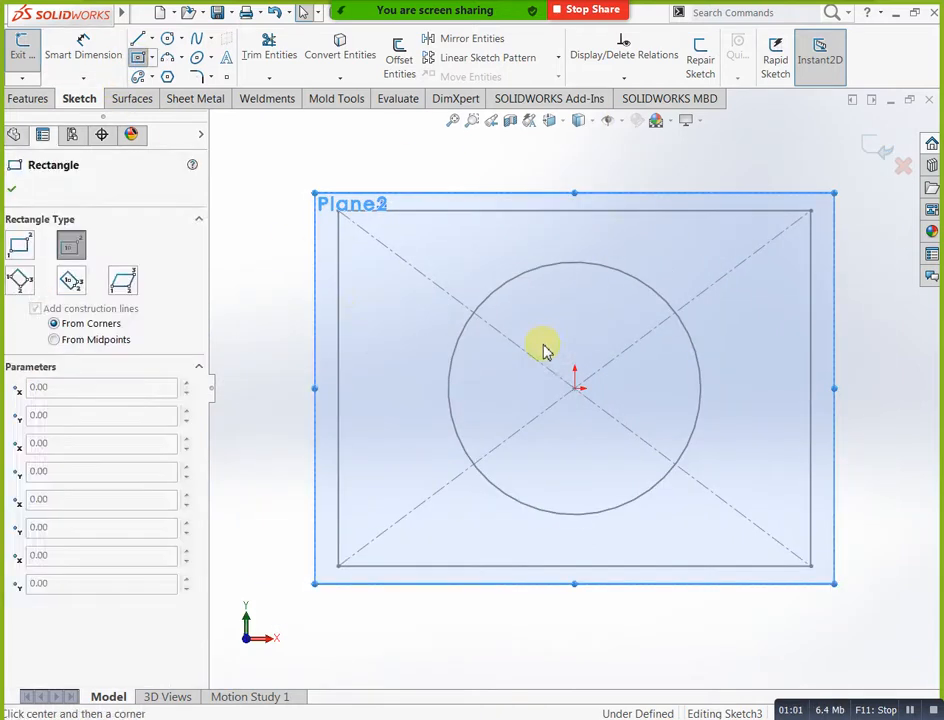
click(574, 387)
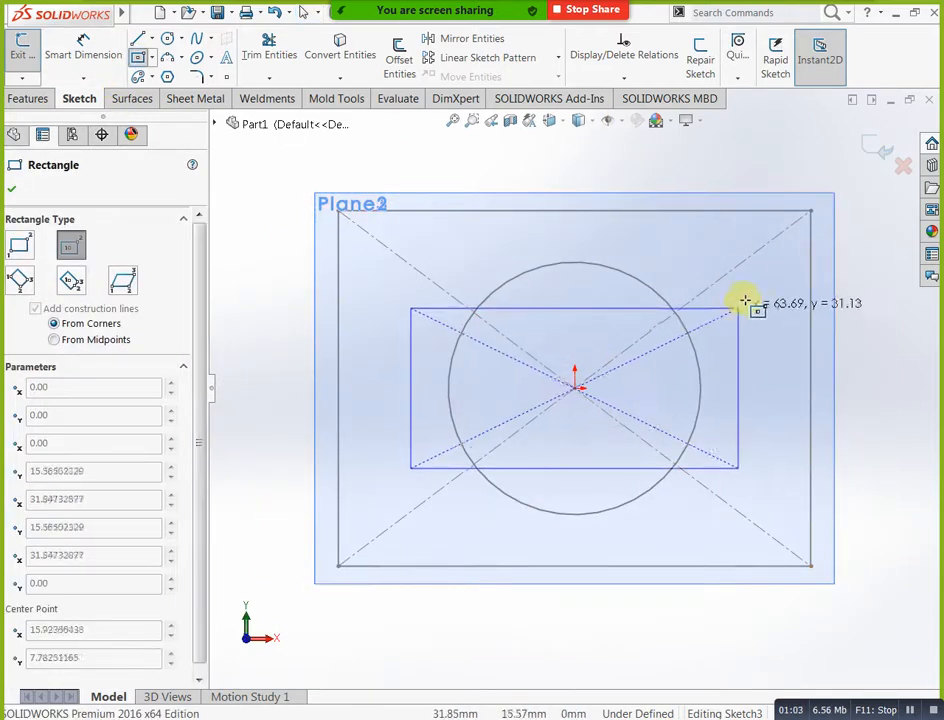
click(758, 250)
click(882, 148)
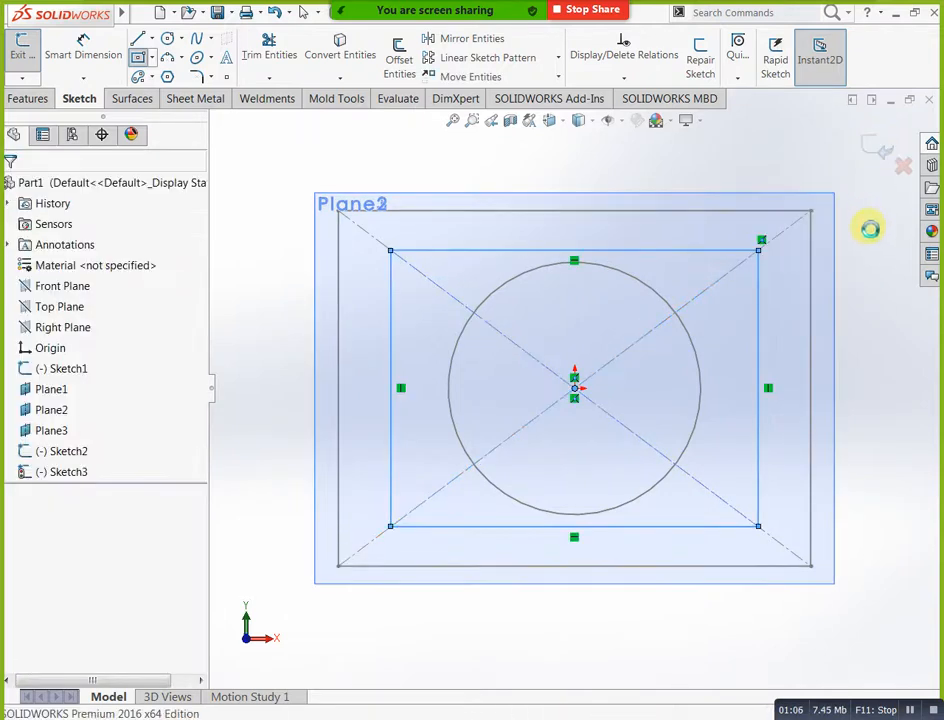
Sketch a three-point spline on the Top Plane joining the +X edges of the Plane2 rectangle, the Plane1 circle and the first rectangle, then exit the sketch
mouse_move(533, 533)
middle_down()
mouse_move(592, 432)
mouse_move(599, 331)
mouse_move(546, 333)
middle_up()
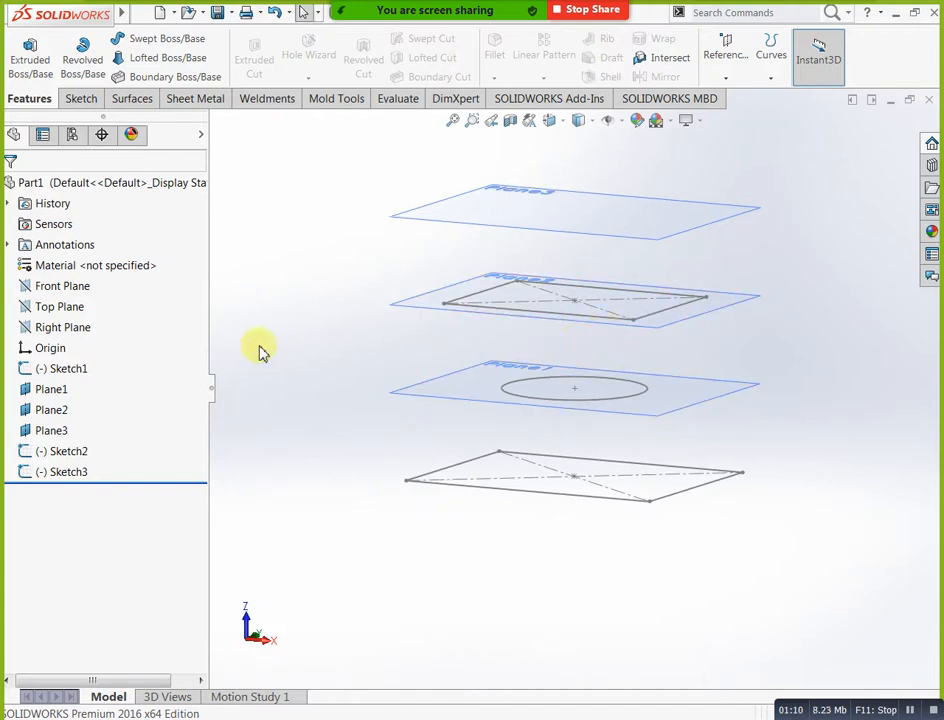
click(72, 310)
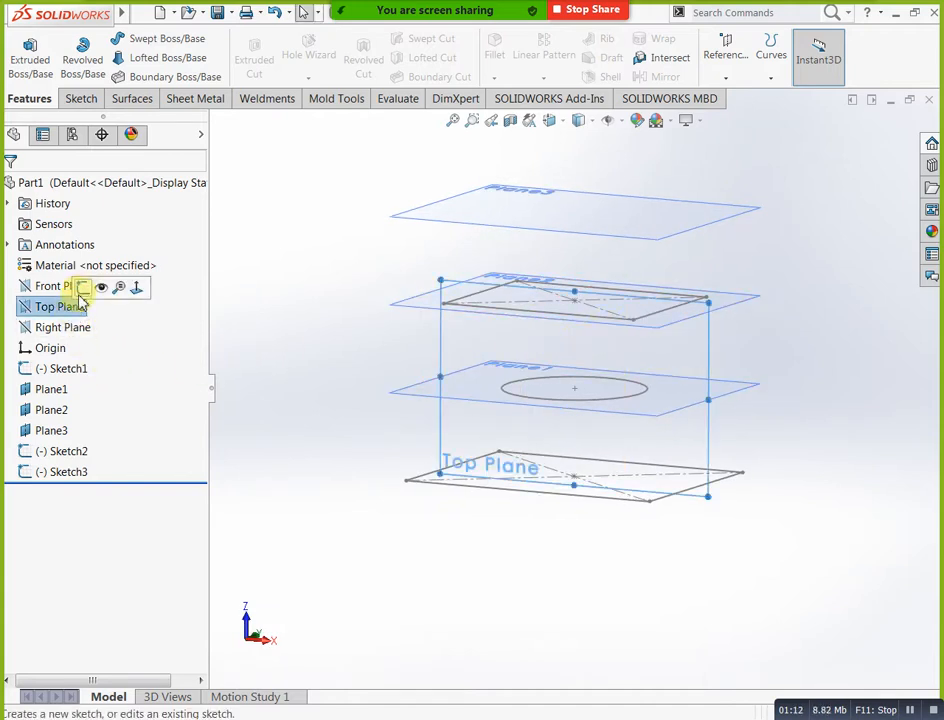
click(75, 274)
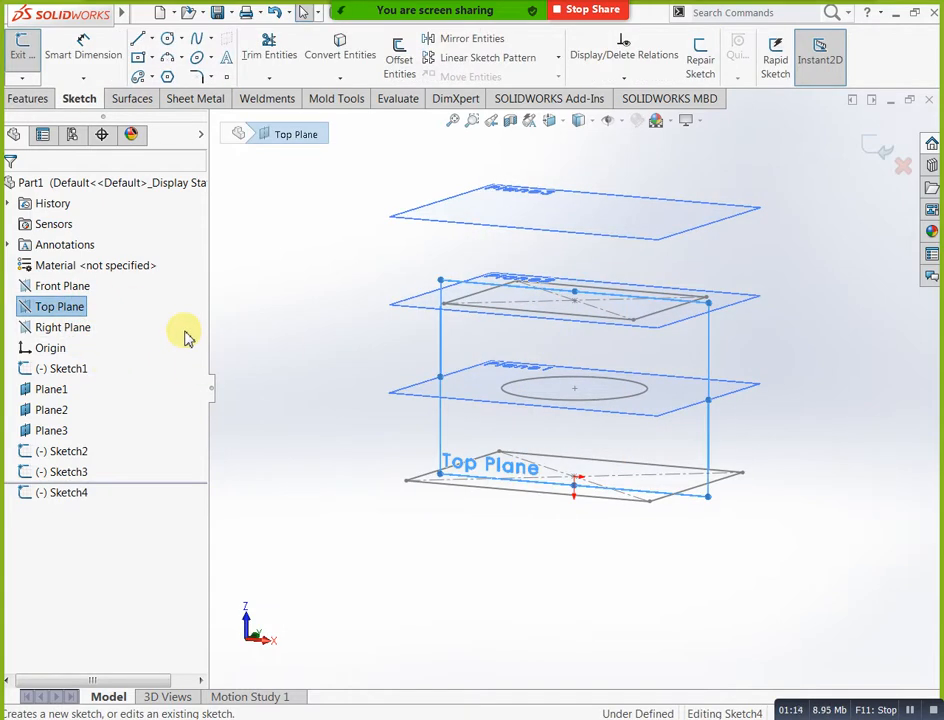
scroll(444, 520, up, 3)
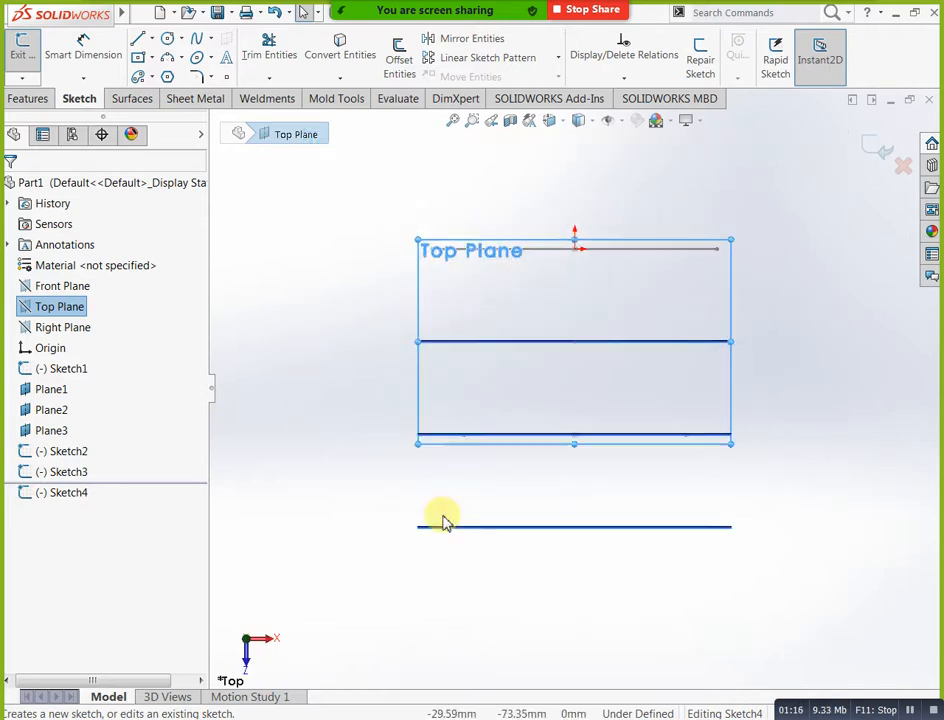
click(707, 476)
scroll(755, 352, up, 1)
scroll(745, 301, down, 1)
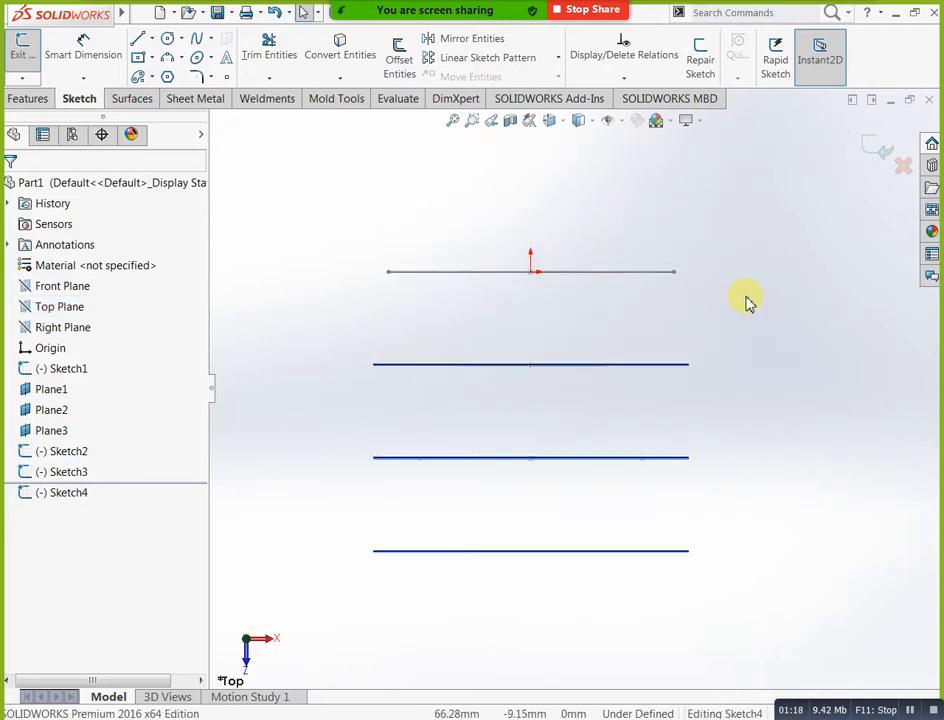
click(196, 42)
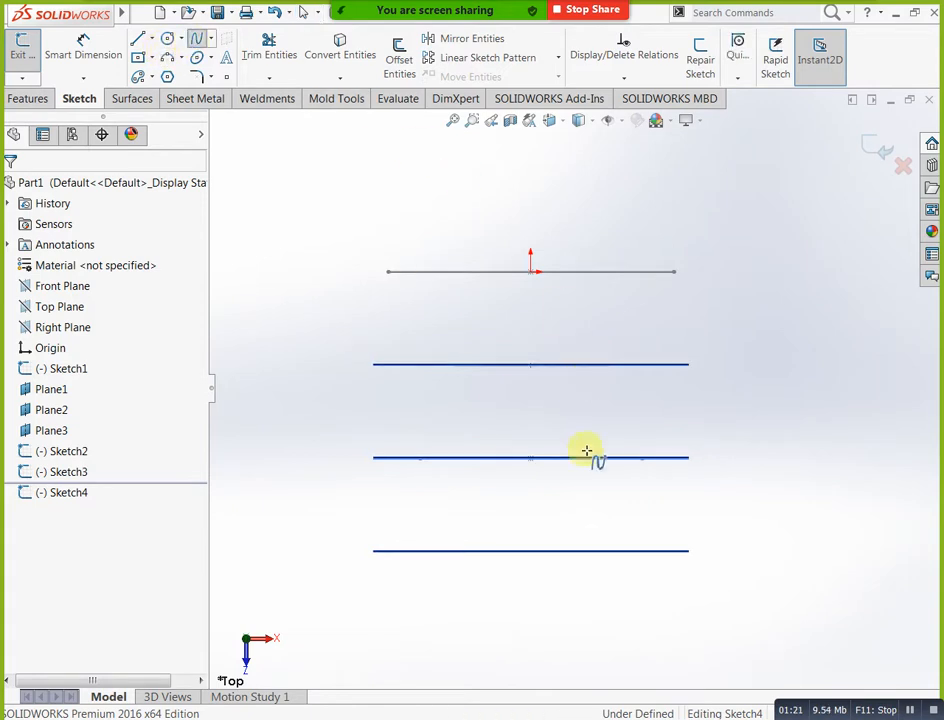
click(642, 458)
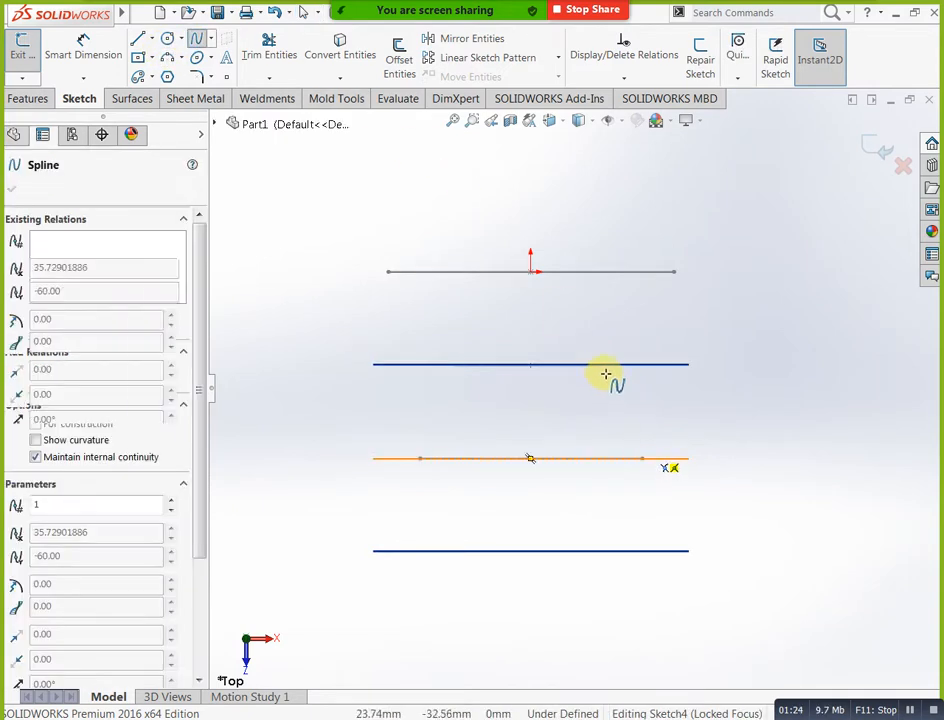
click(607, 366)
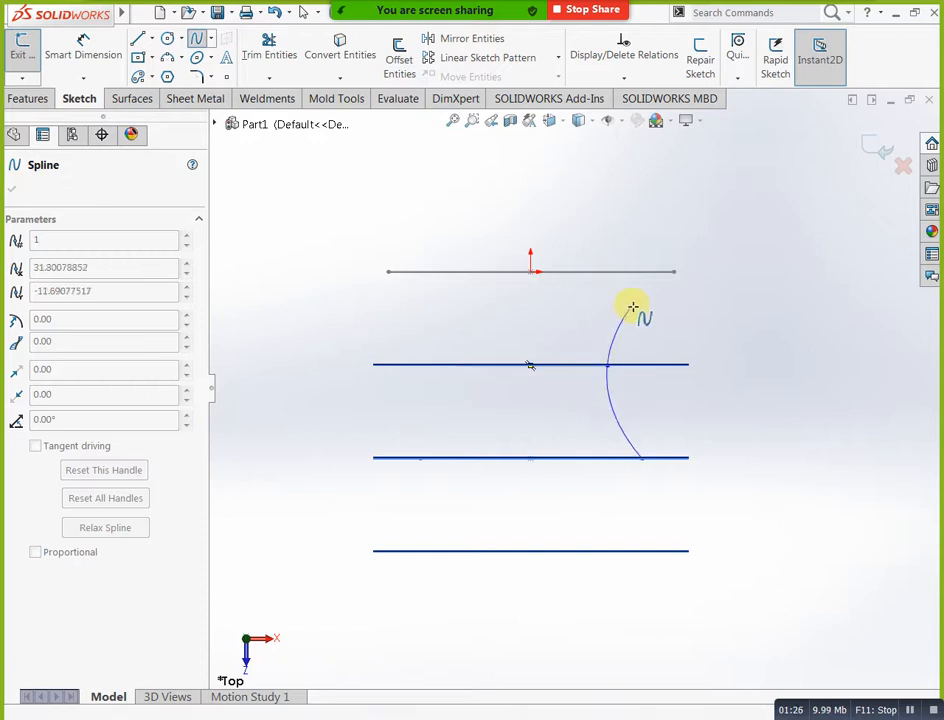
click(674, 272)
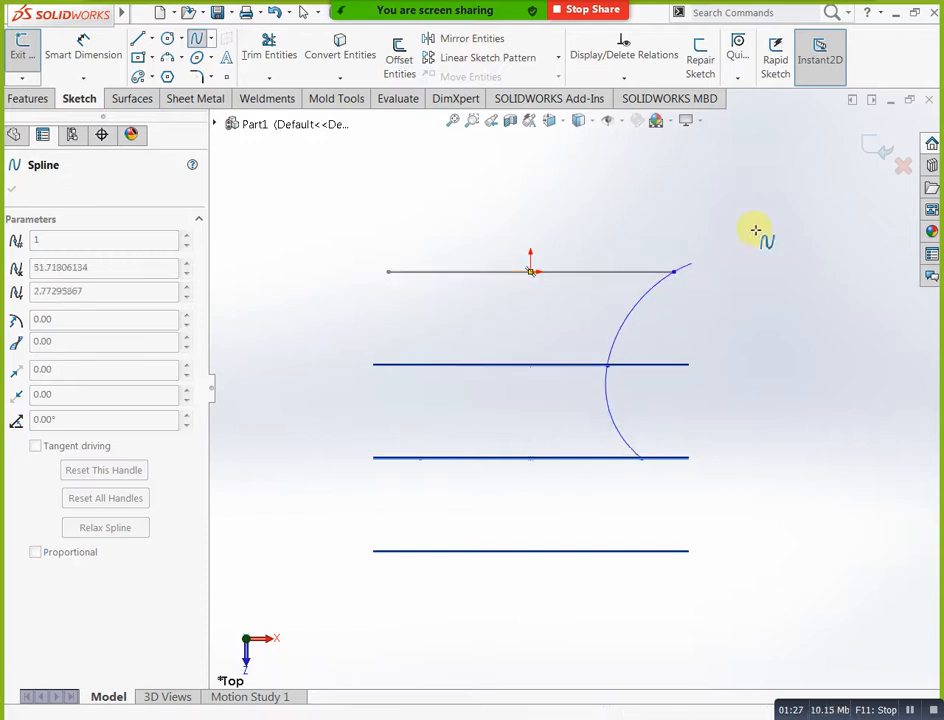
double_click(866, 157)
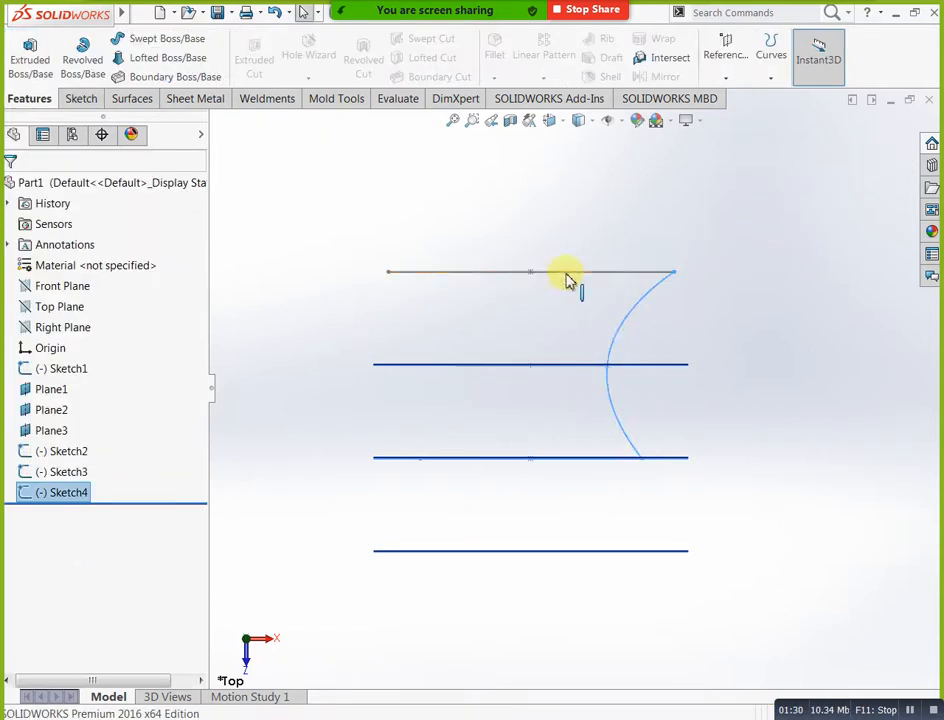
click(301, 160)
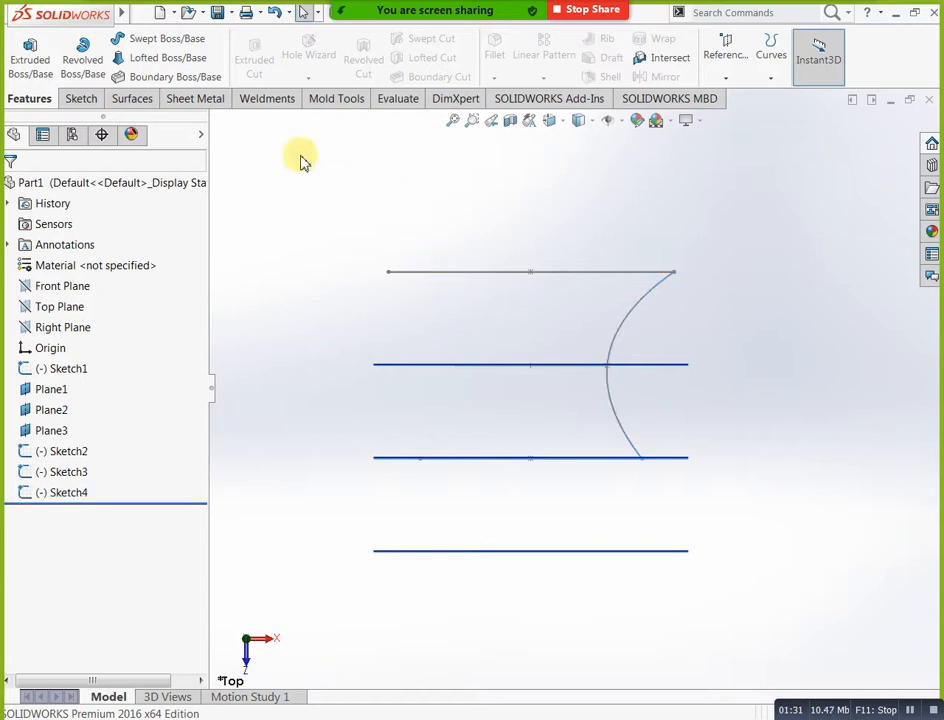
click(84, 98)
click(198, 38)
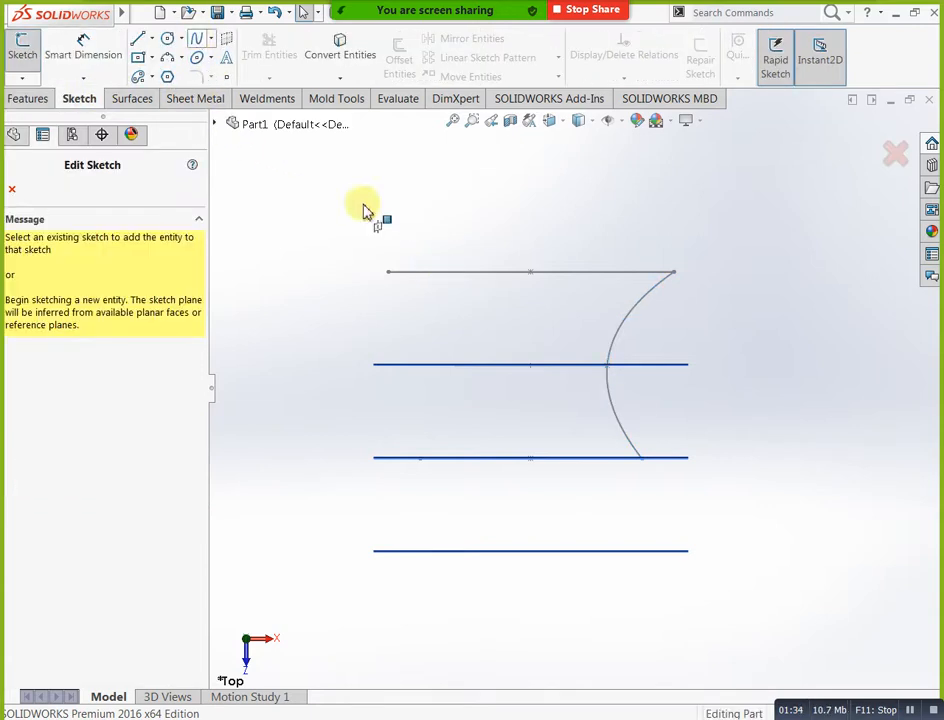
click(422, 460)
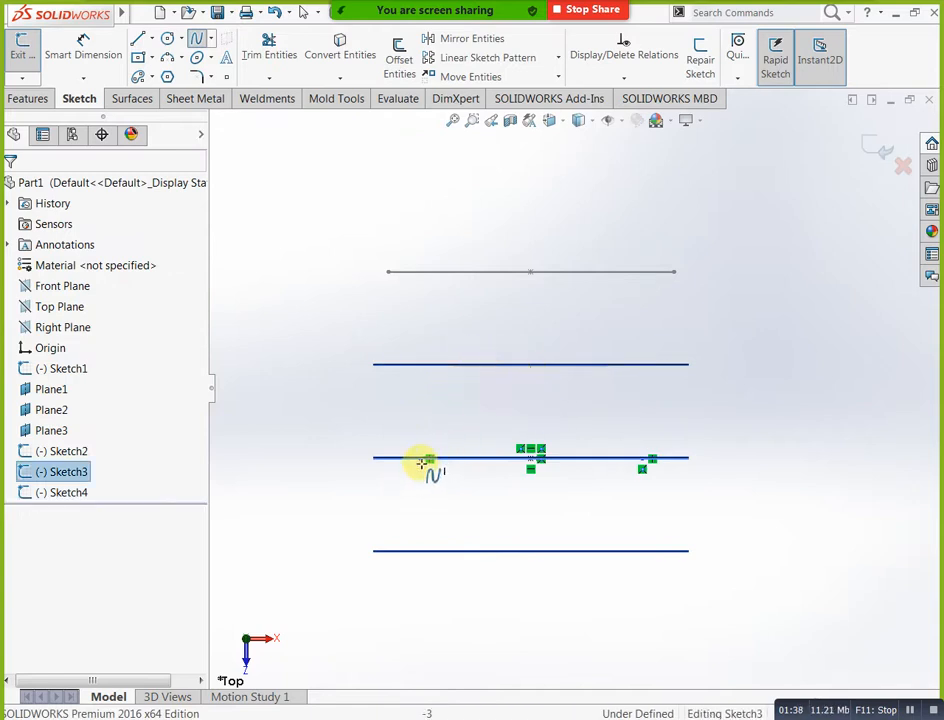
key(Escape)
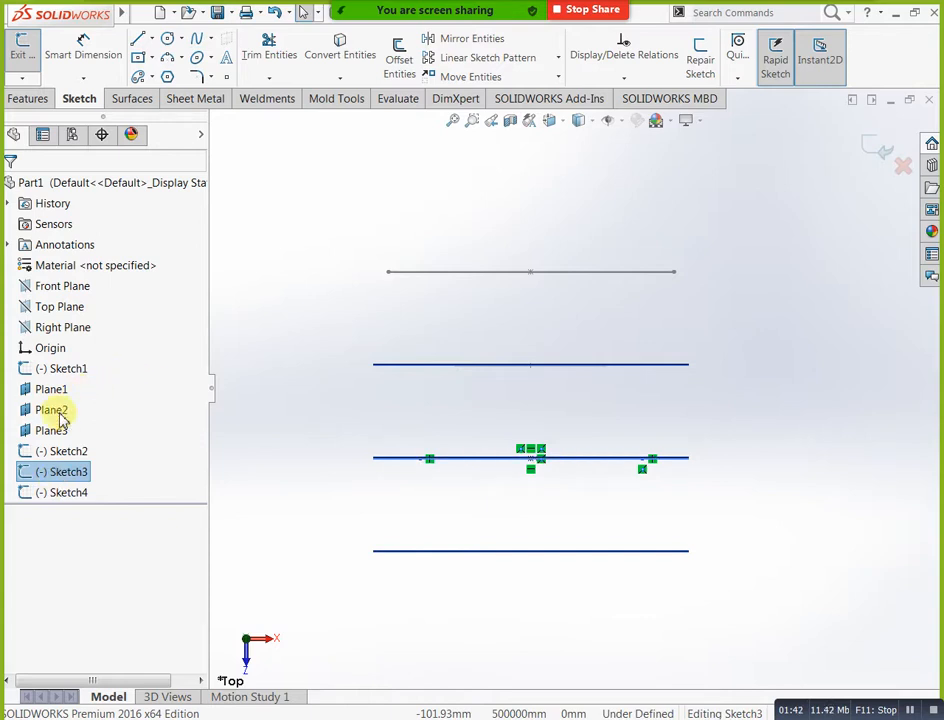
click(68, 310)
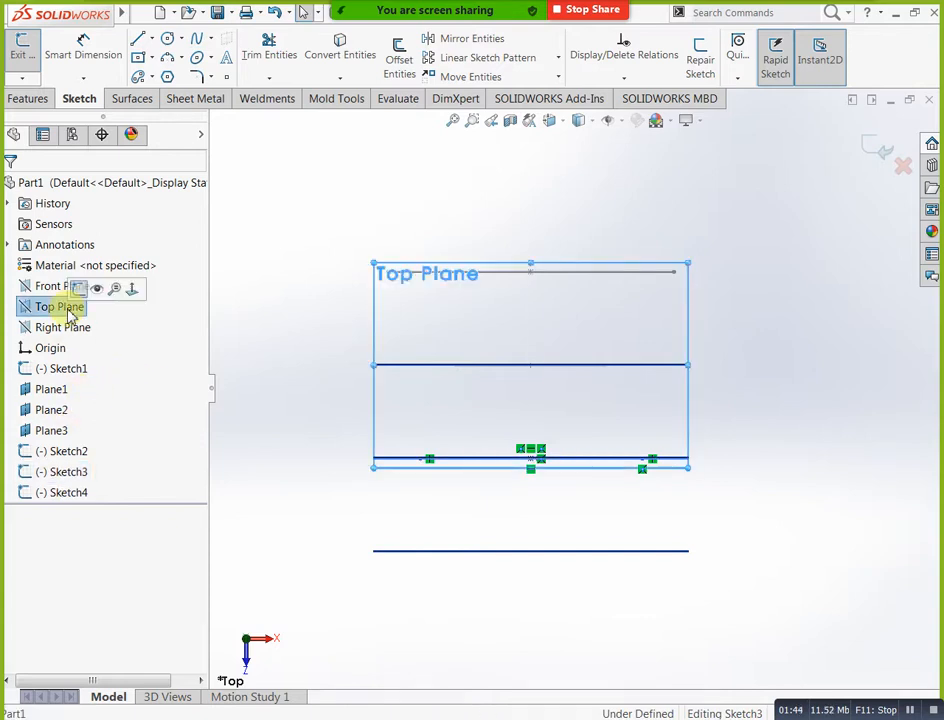
click(78, 288)
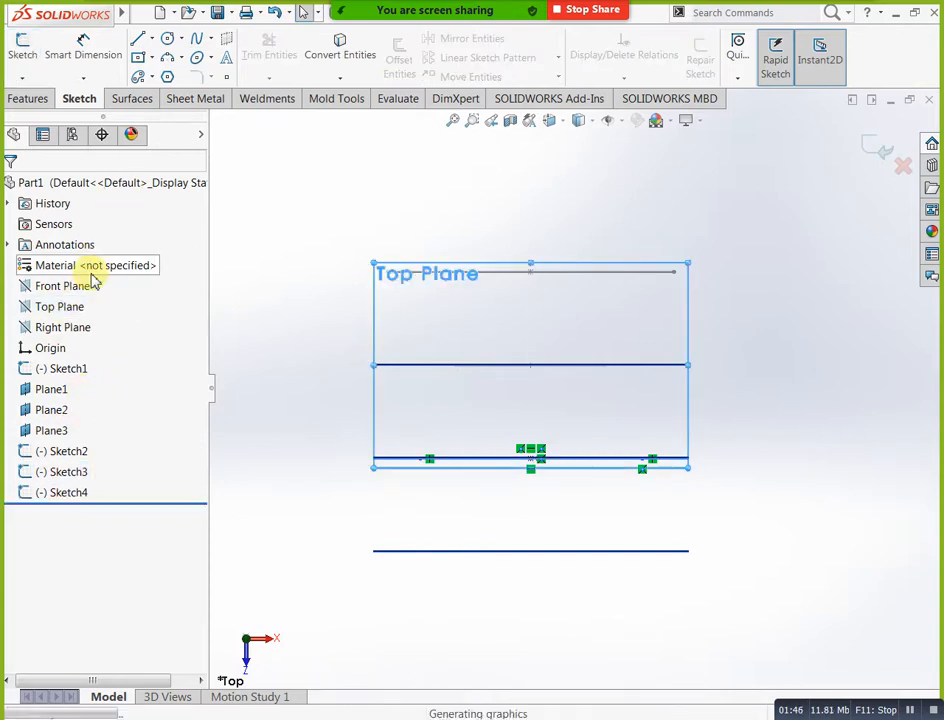
click(196, 38)
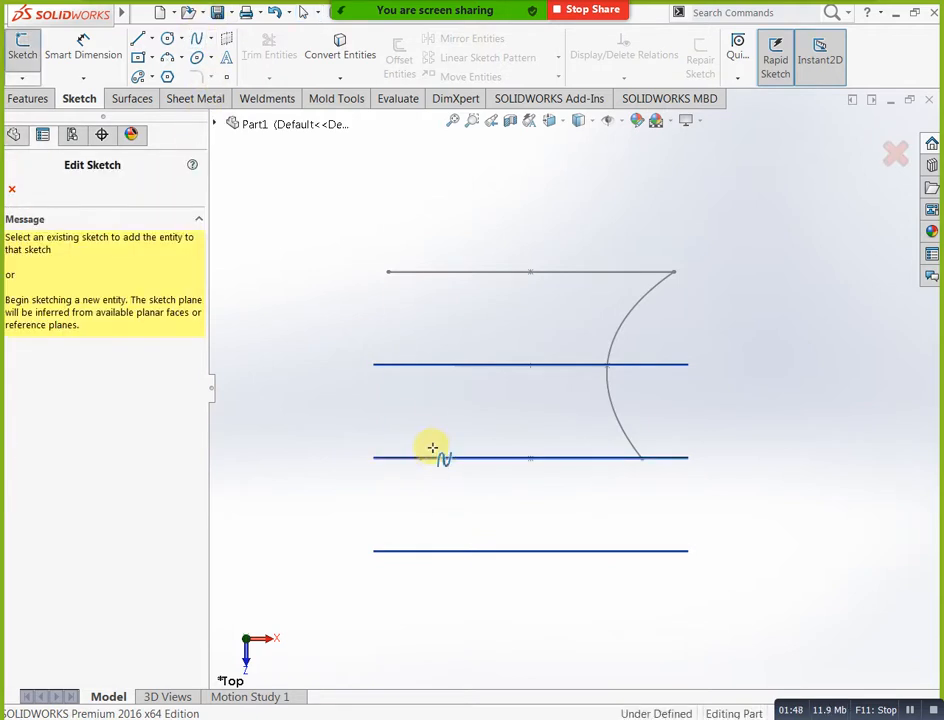
click(424, 459)
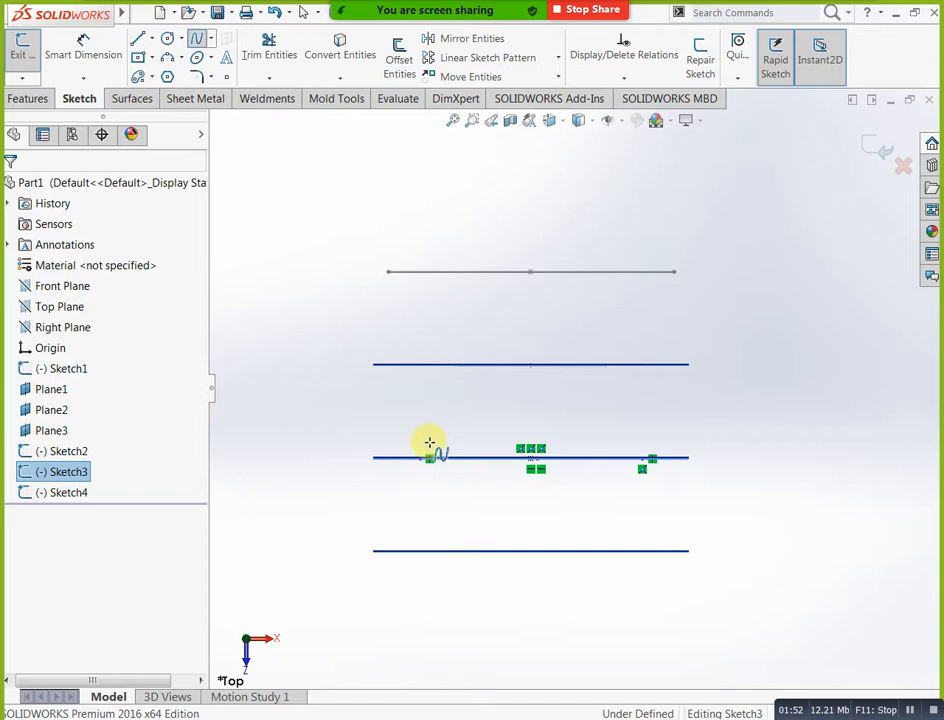
key(Escape)
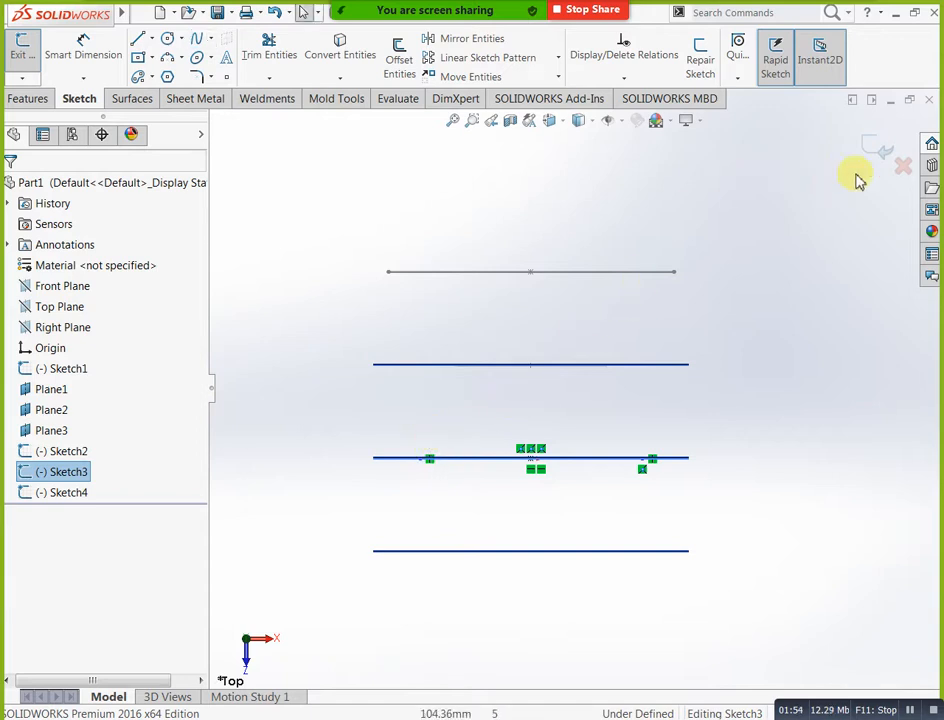
click(903, 167)
click(543, 389)
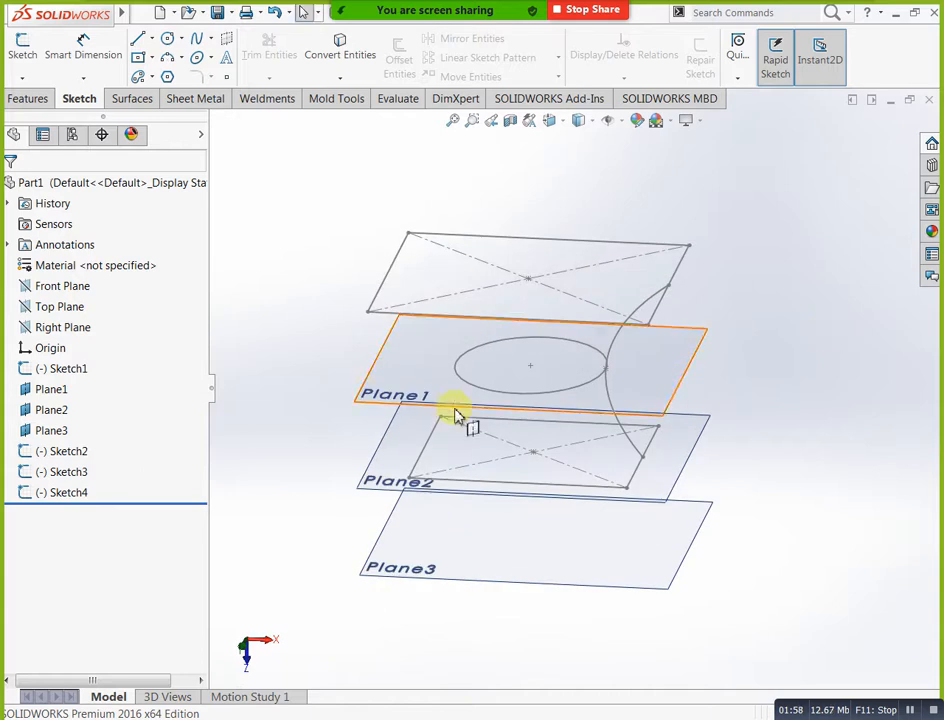
Sketch a three-point spline on the Top Plane joining the -X edges of the first rectangle, the Plane1 circle and the Plane2 rectangle, then exit the sketch
click(64, 307)
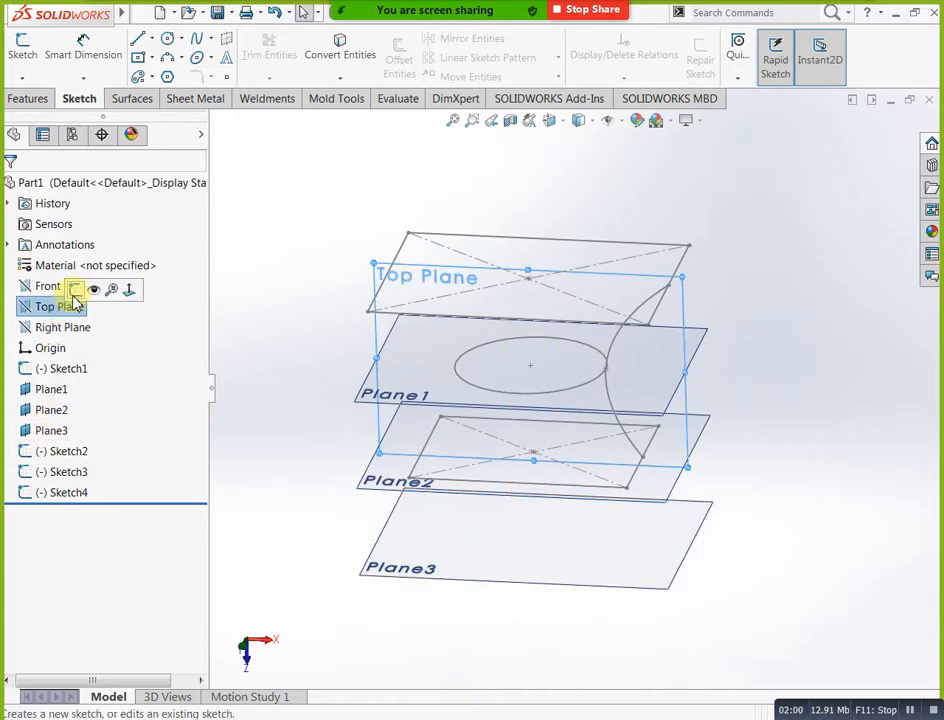
click(74, 289)
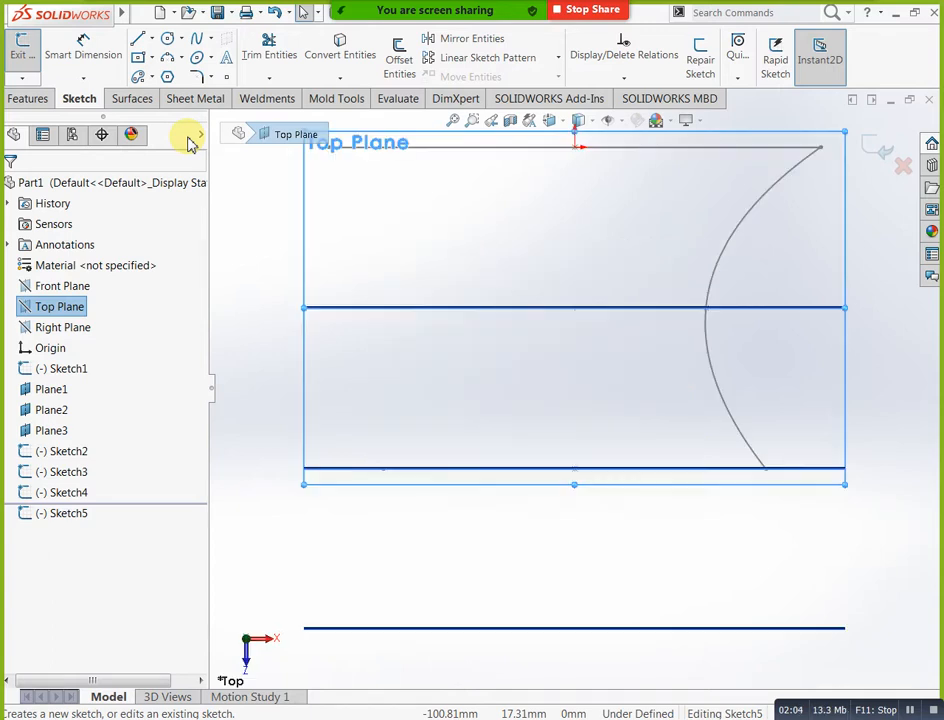
key(z)
key(z)
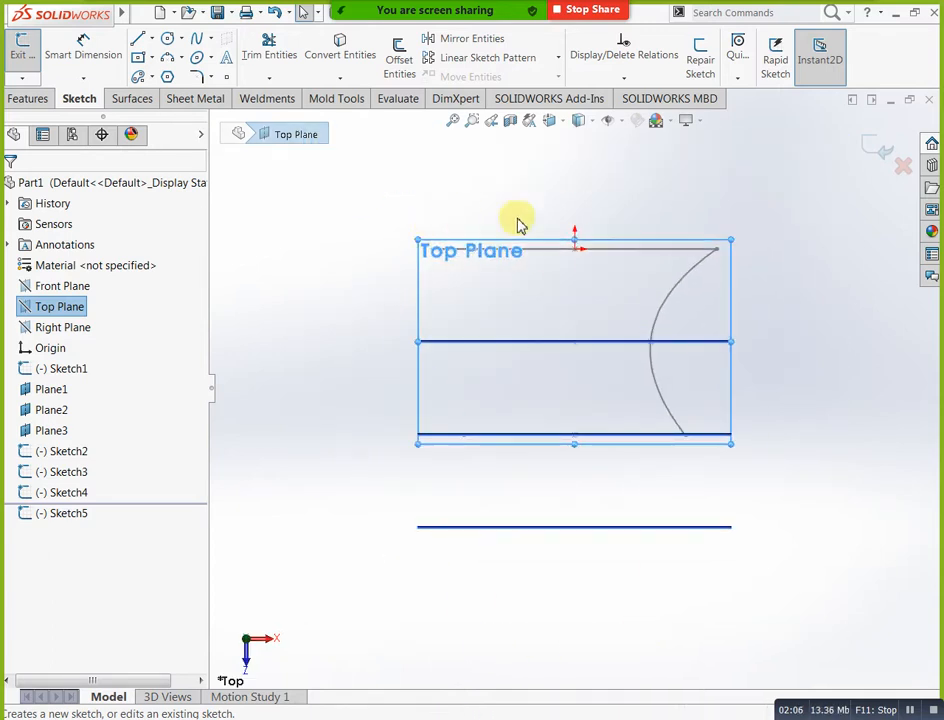
scroll(480, 230, down, 2)
click(196, 38)
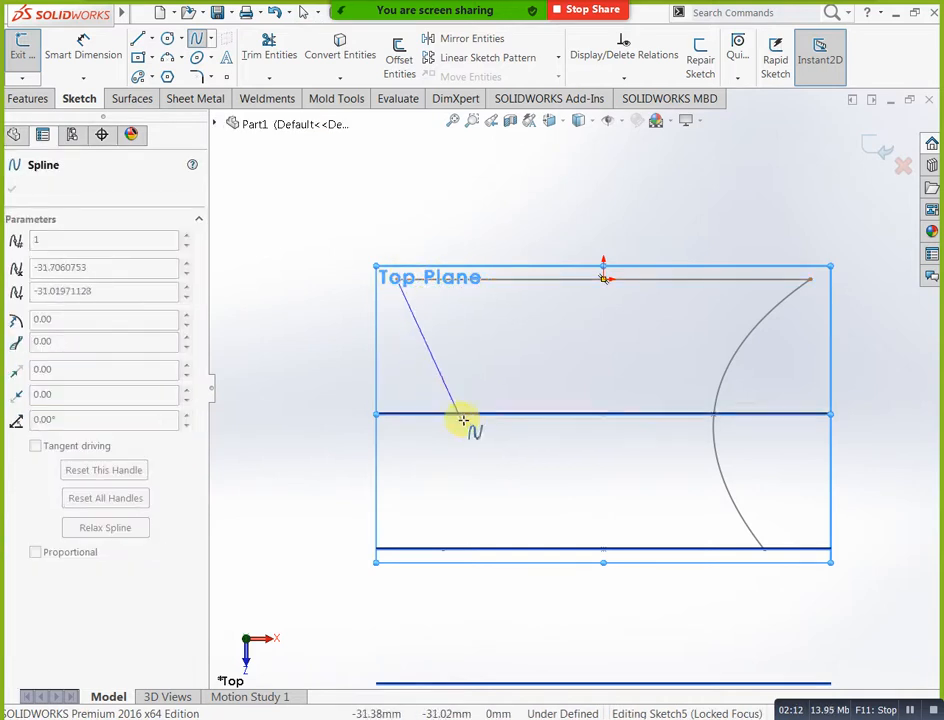
click(493, 413)
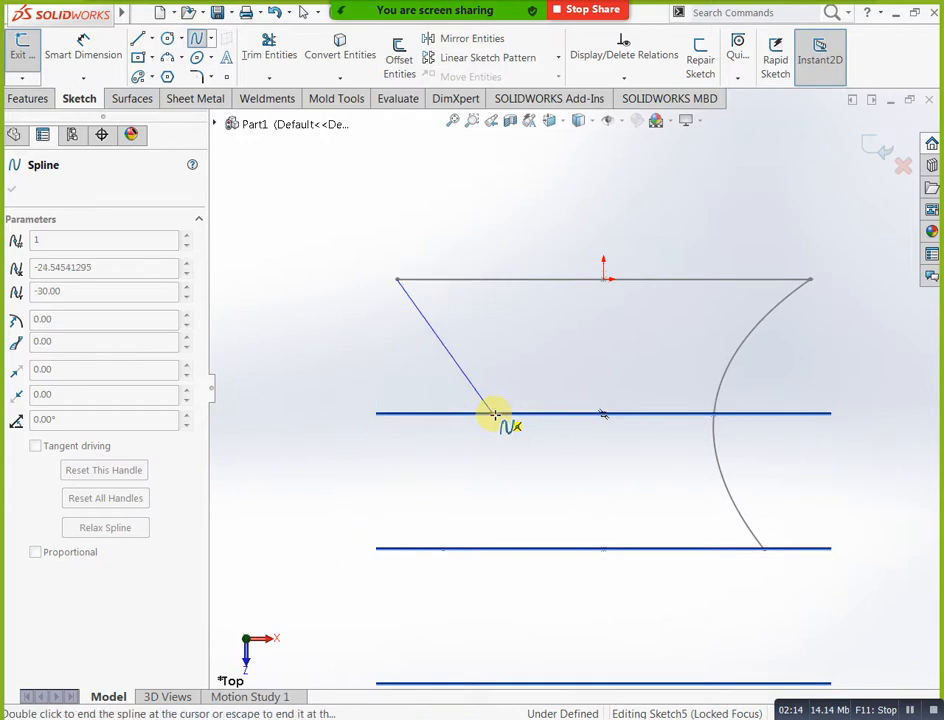
click(447, 548)
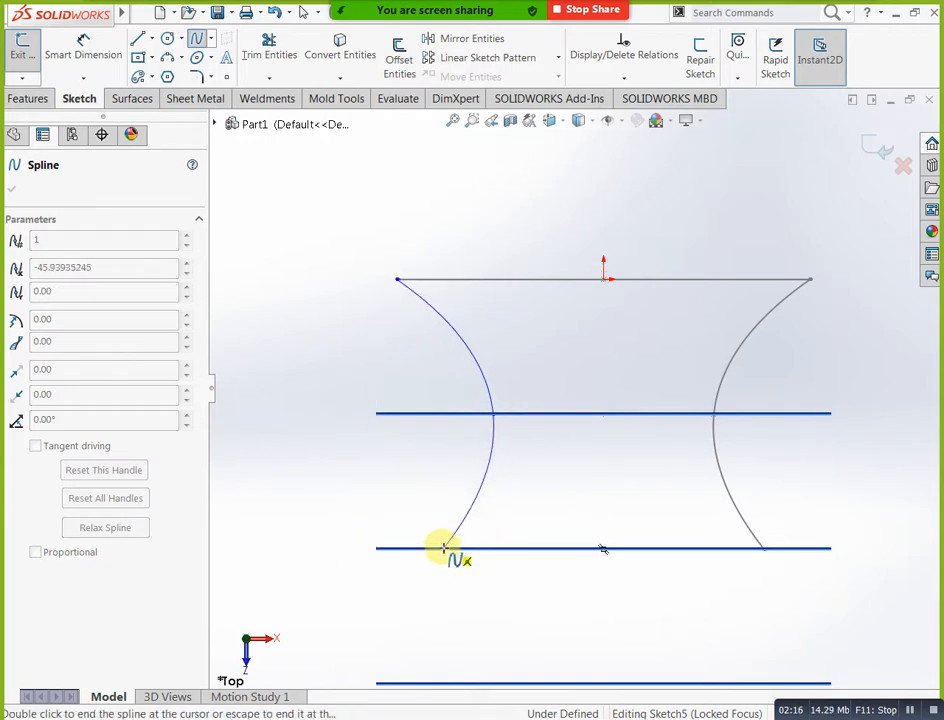
right_click(404, 376)
click(442, 387)
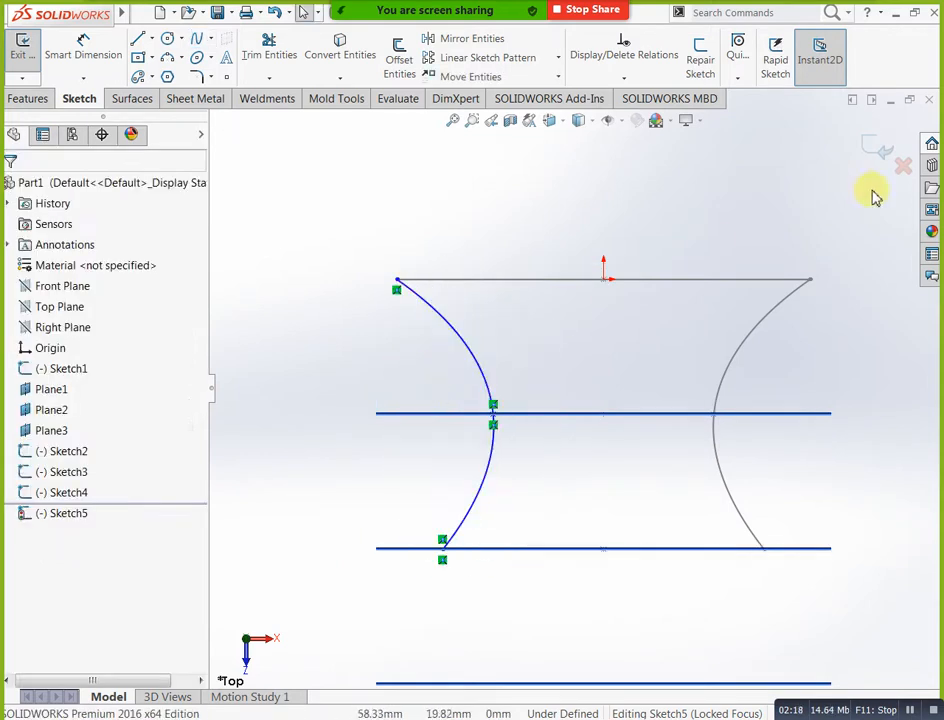
click(883, 158)
mouse_move(687, 291)
middle_down()
mouse_move(567, 372)
mouse_move(748, 362)
mouse_move(761, 417)
mouse_move(690, 380)
mouse_move(647, 329)
mouse_move(628, 356)
mouse_move(655, 375)
middle_up()
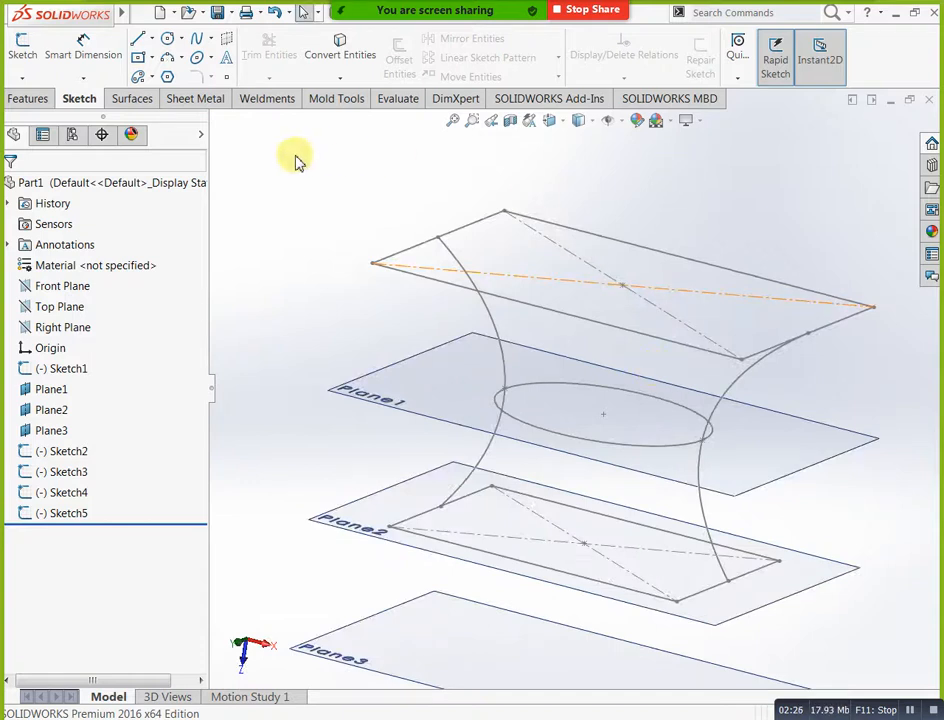
click(40, 100)
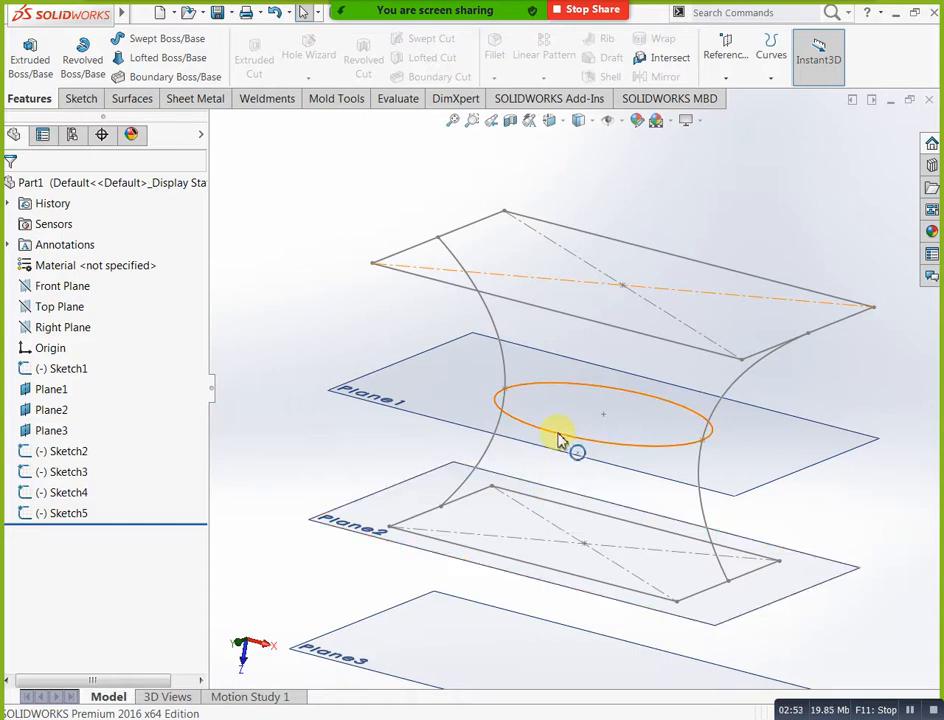
click(163, 84)
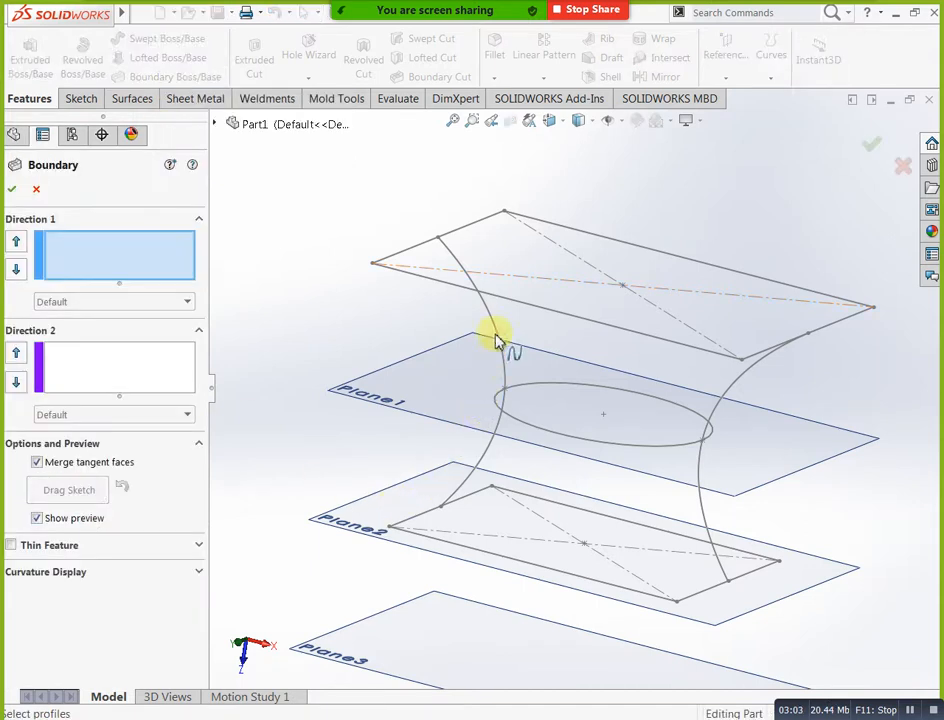
click(494, 333)
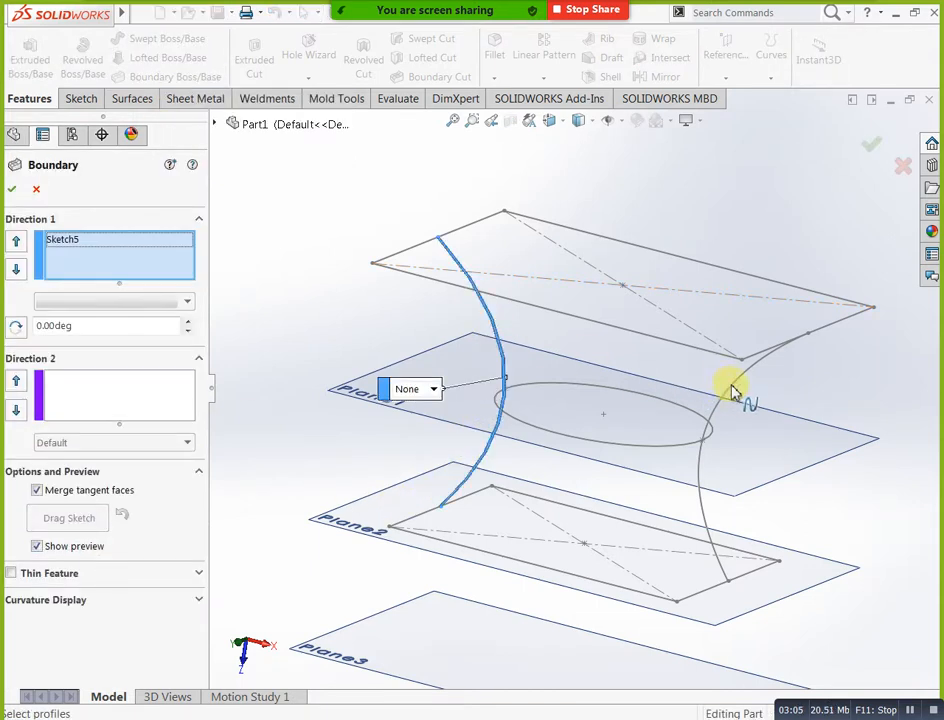
click(735, 392)
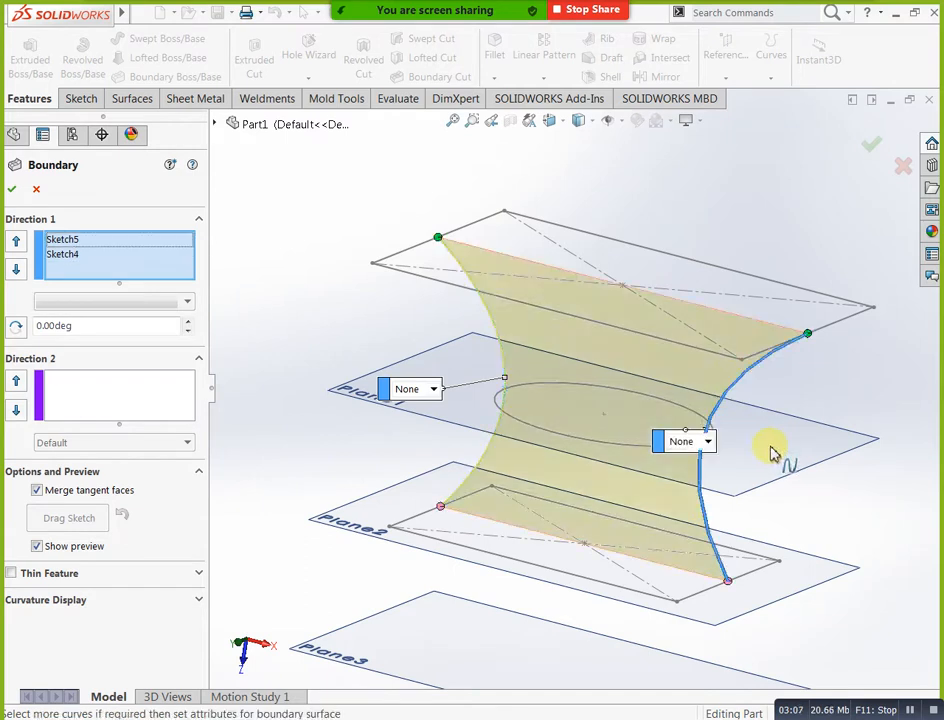
mouse_move(780, 453)
middle_down()
mouse_move(796, 413)
mouse_move(710, 421)
mouse_move(748, 404)
mouse_move(780, 406)
middle_up()
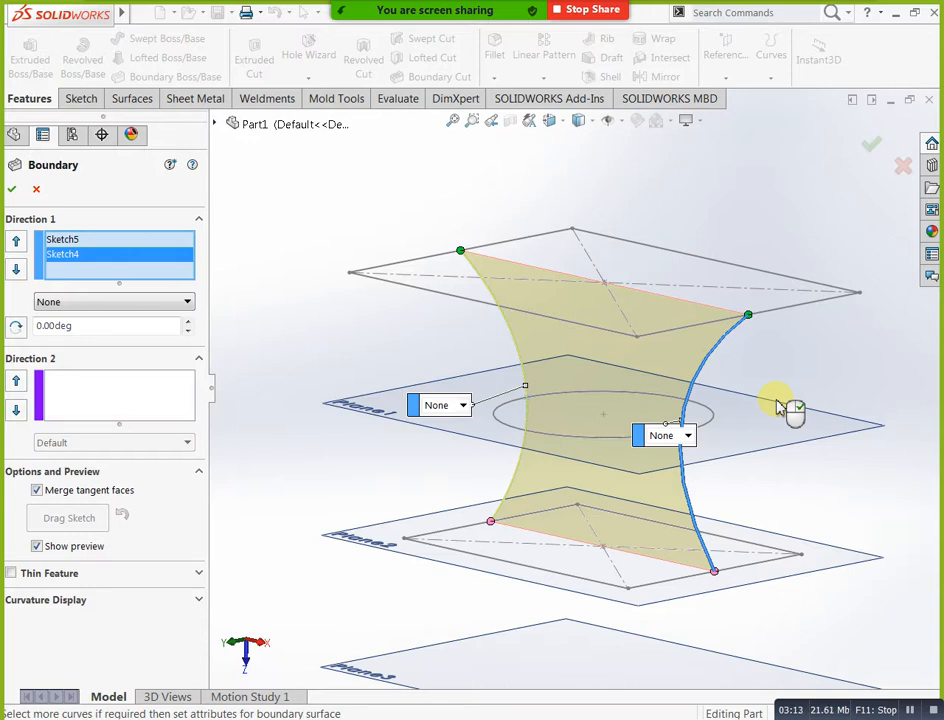
click(36, 189)
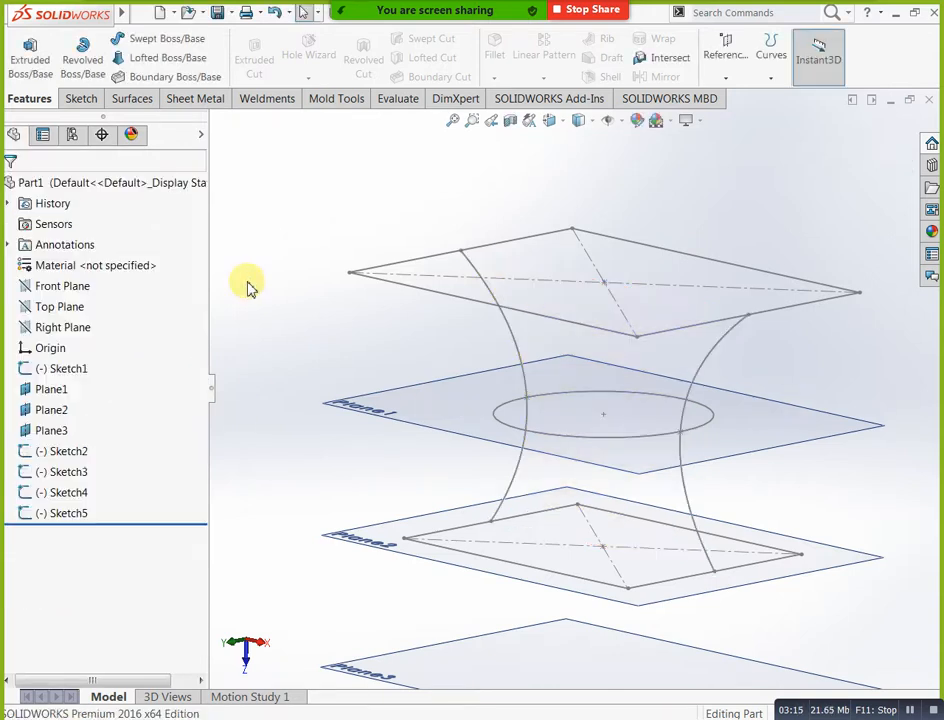
Create a boundary boss with the first rectangle and the Plane1 circle as Direction 1 curves and the two splines as Direction 2 curves
click(168, 76)
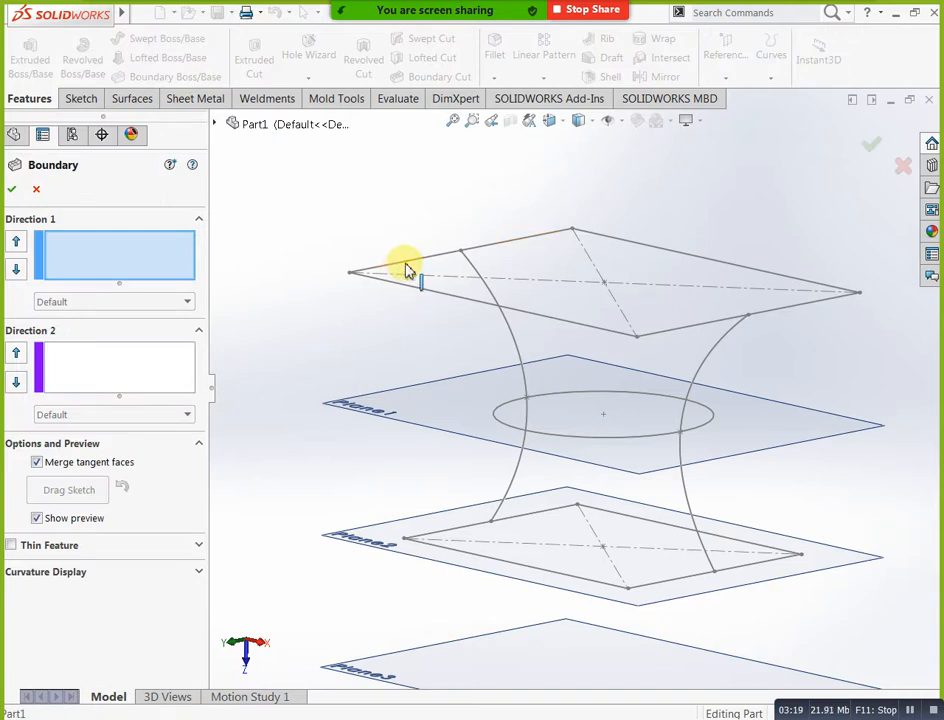
click(407, 270)
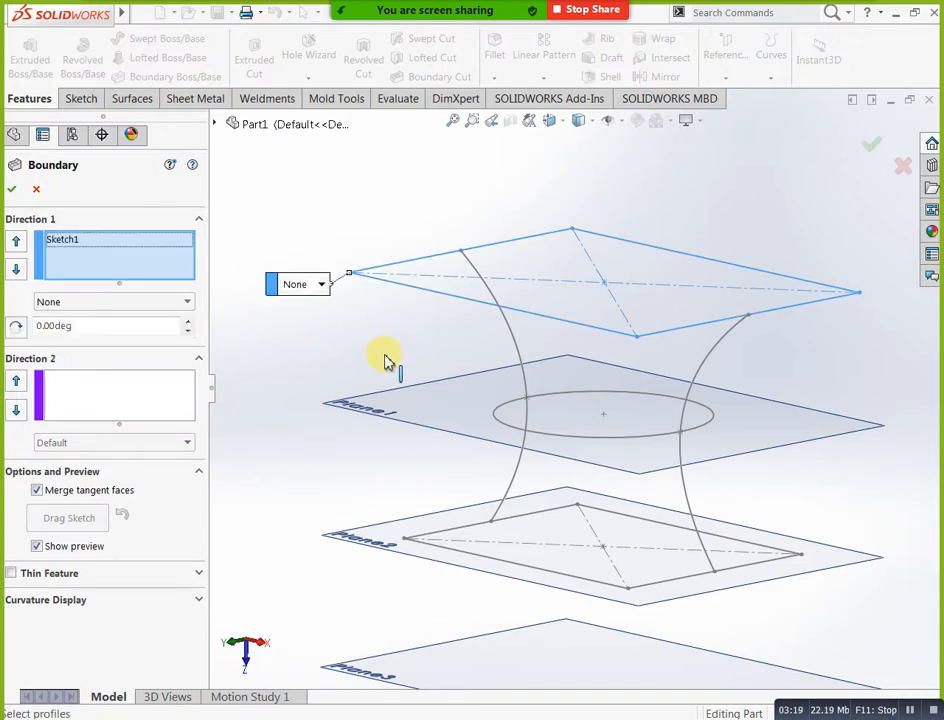
click(505, 415)
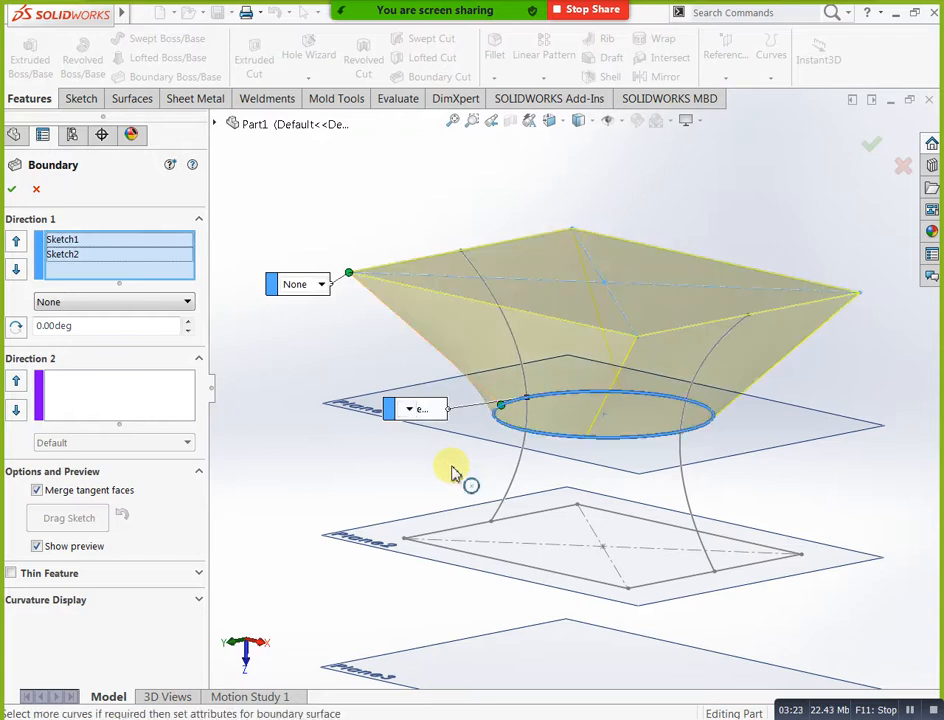
mouse_move(396, 457)
middle_down()
mouse_move(516, 447)
mouse_move(430, 470)
middle_up()
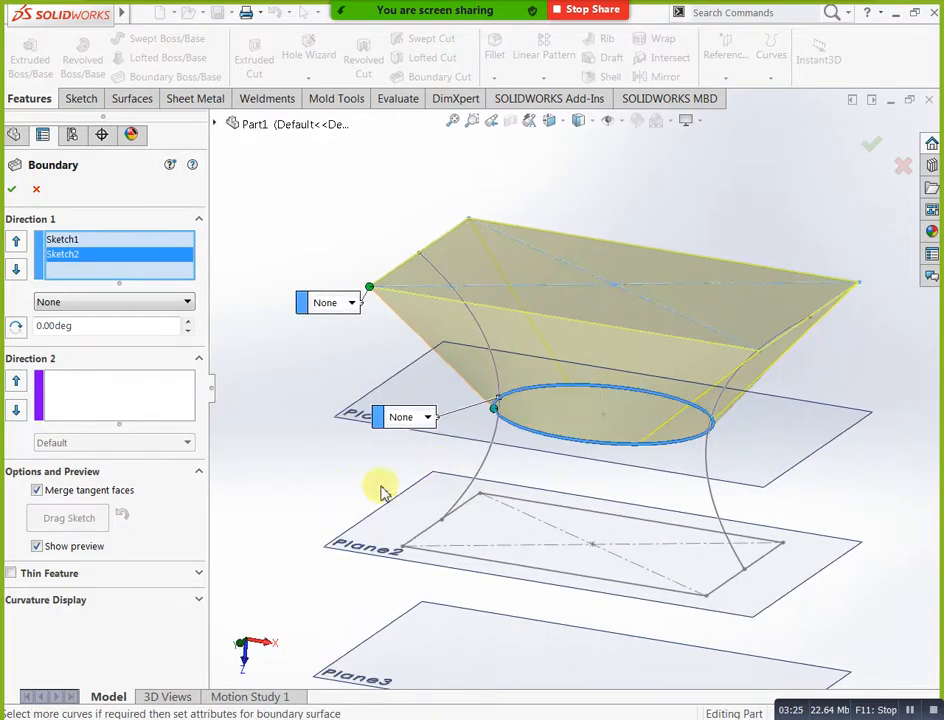
click(137, 410)
click(708, 470)
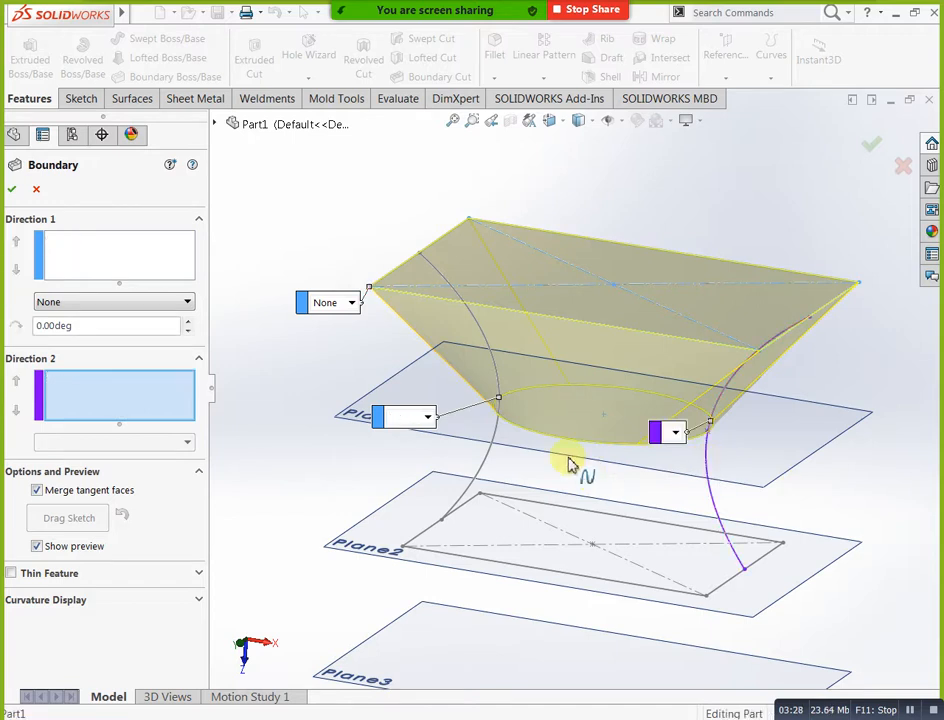
click(490, 445)
middle_drag(836, 510, 818, 533)
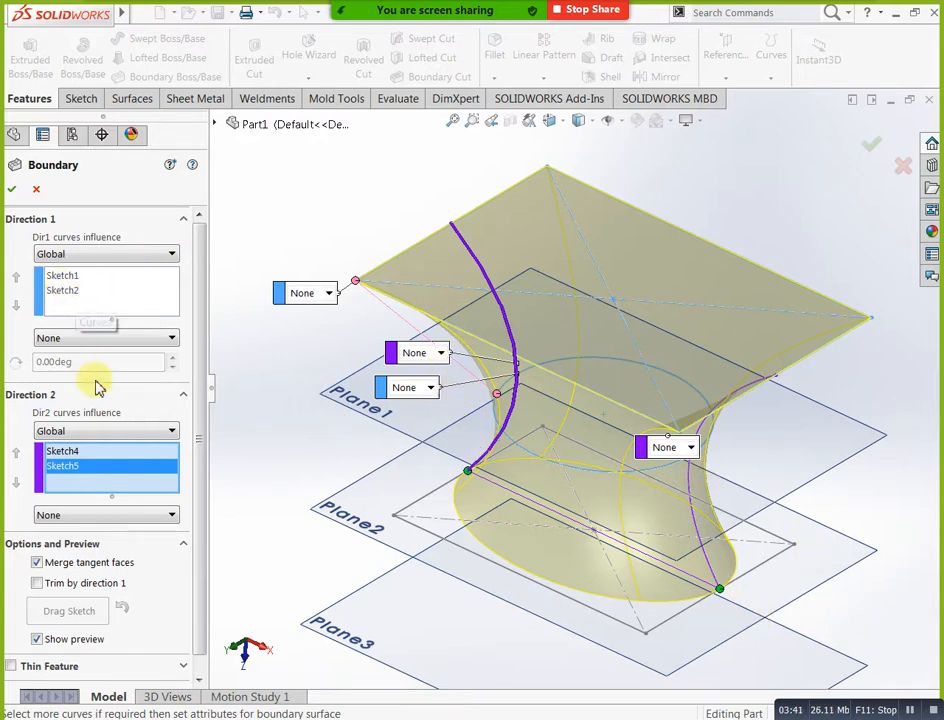
click(14, 196)
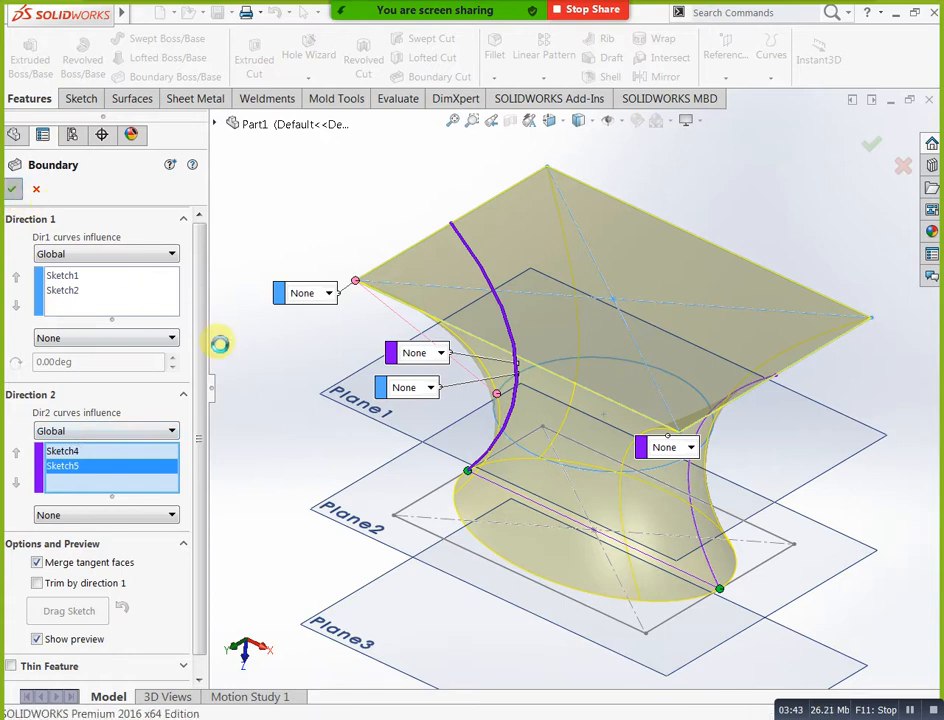
middle_drag(607, 535, 688, 435)
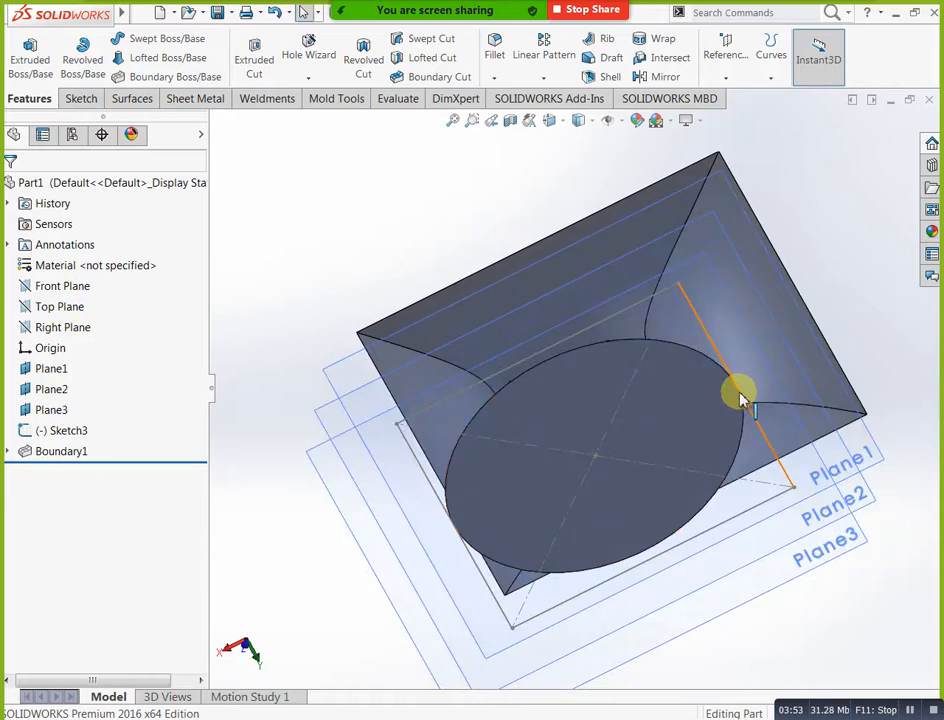
middle_drag(763, 305, 769, 442)
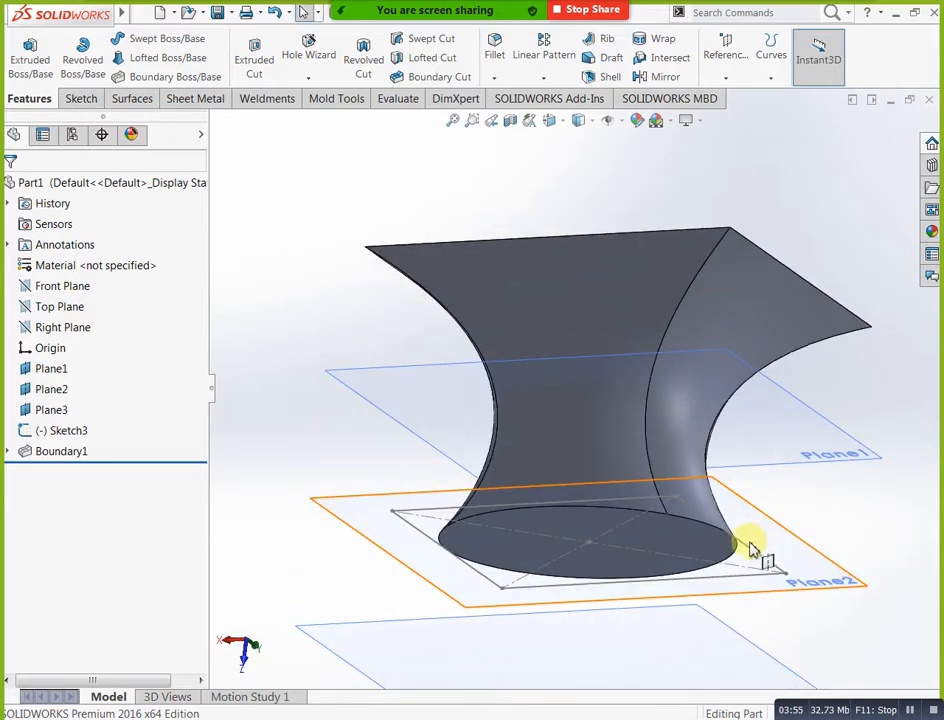
middle_drag(643, 390, 716, 468)
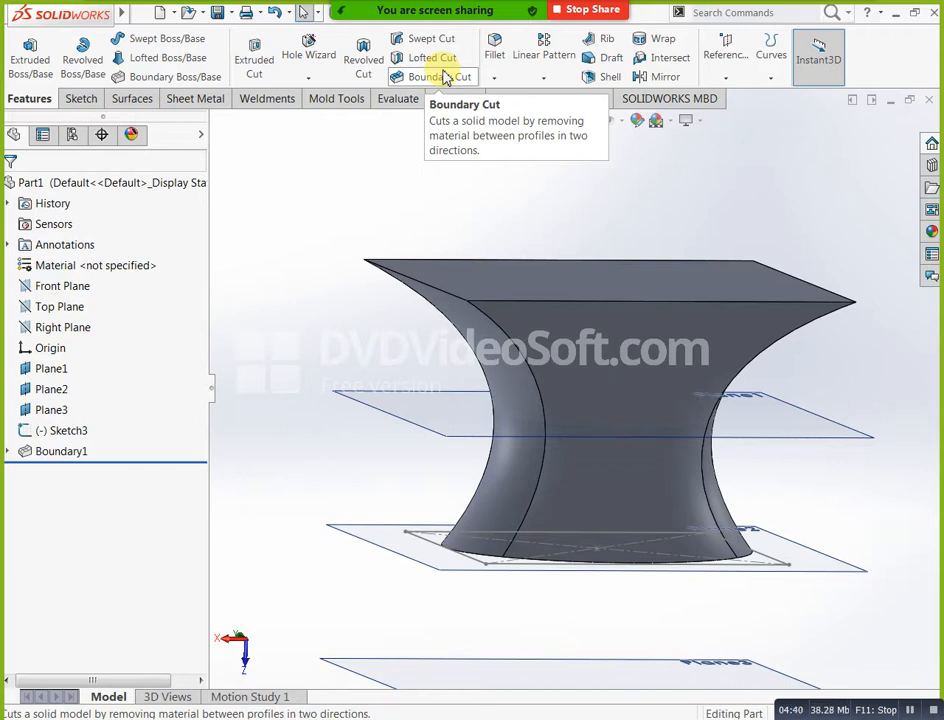
middle_drag(569, 200, 700, 255)
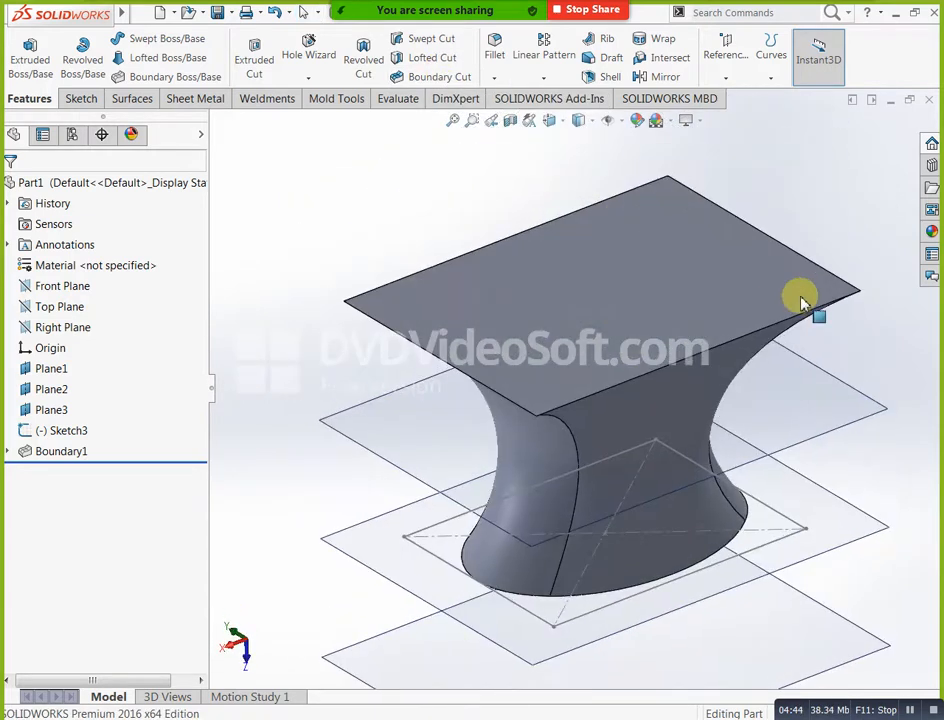
Delete the boundary boss, the unused Sketch3 rectangle and the three reference planes, including their dependent items
click(55, 451)
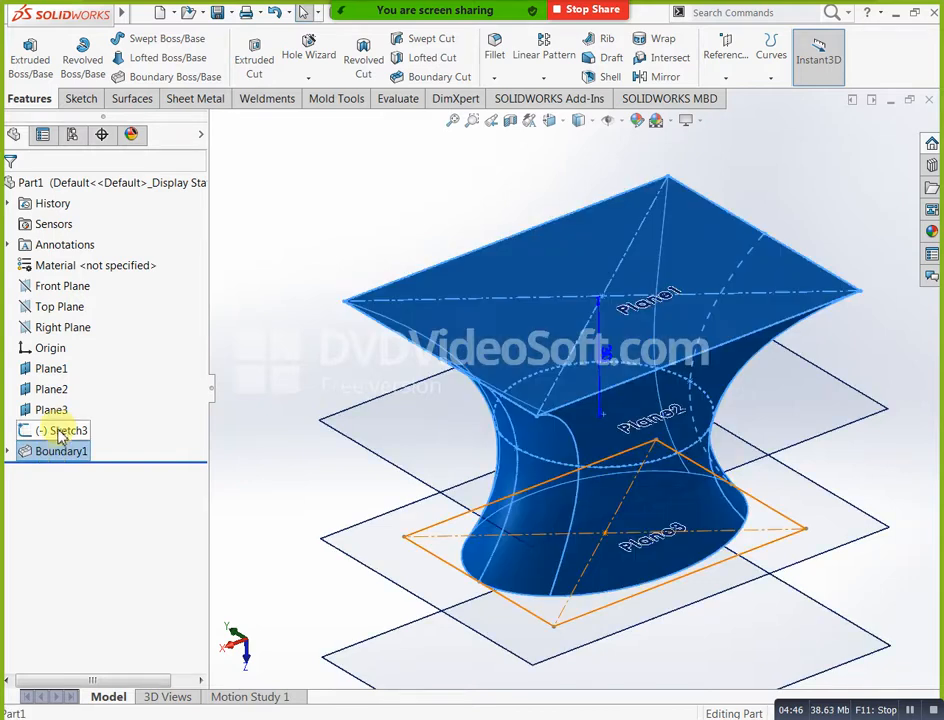
ctrl+click(62, 431)
ctrl+click(46, 409)
ctrl+click(58, 389)
ctrl+click(56, 369)
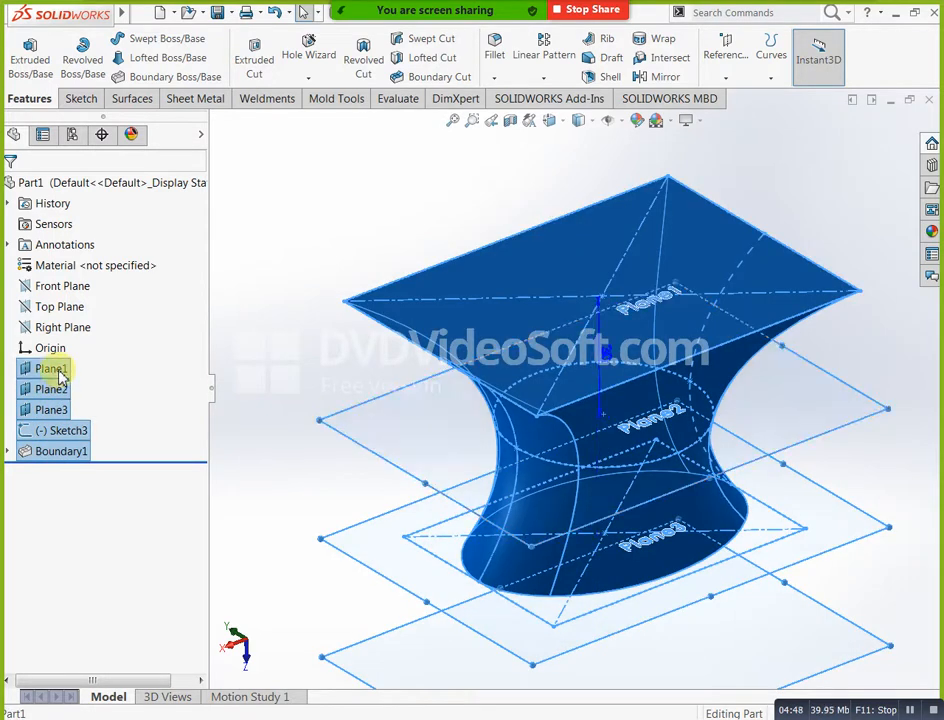
right_click(58, 369)
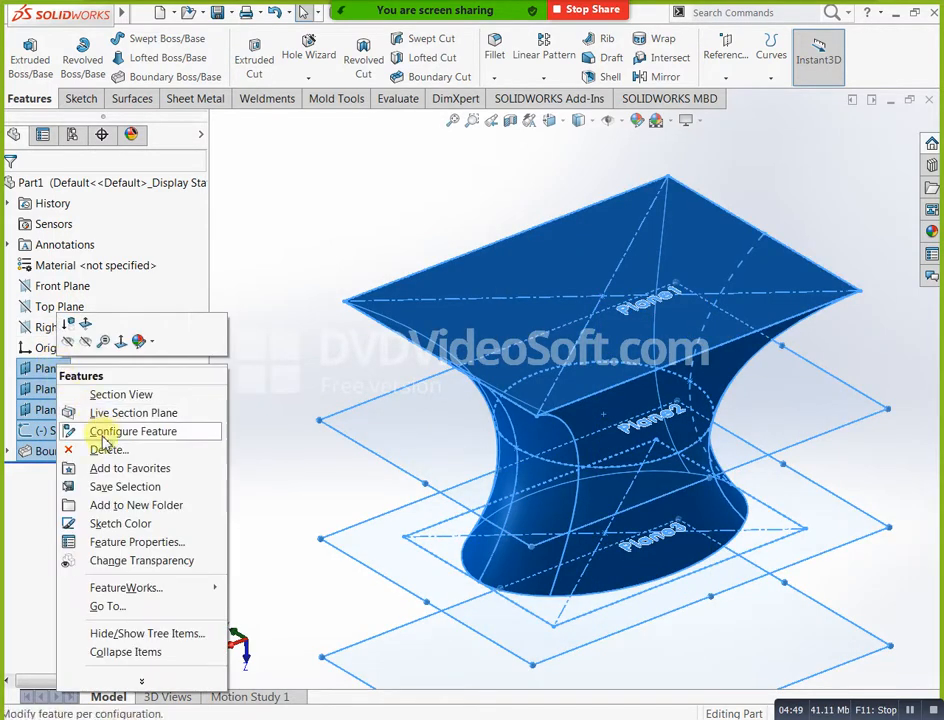
click(105, 451)
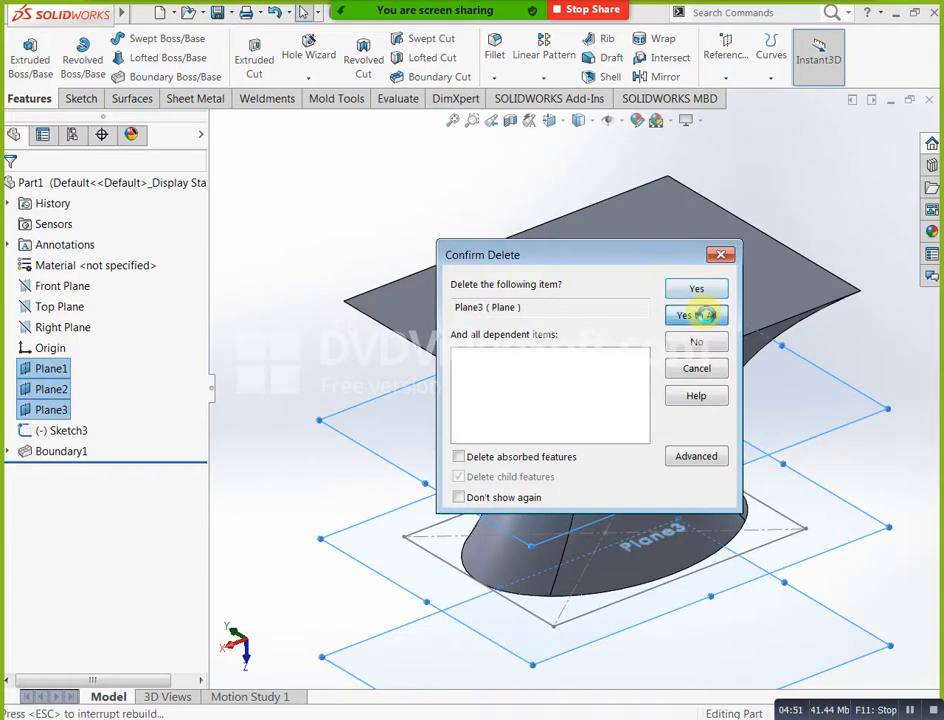
click(697, 316)
Delete the remaining Sketch1 rectangle so the part is empty
click(79, 372)
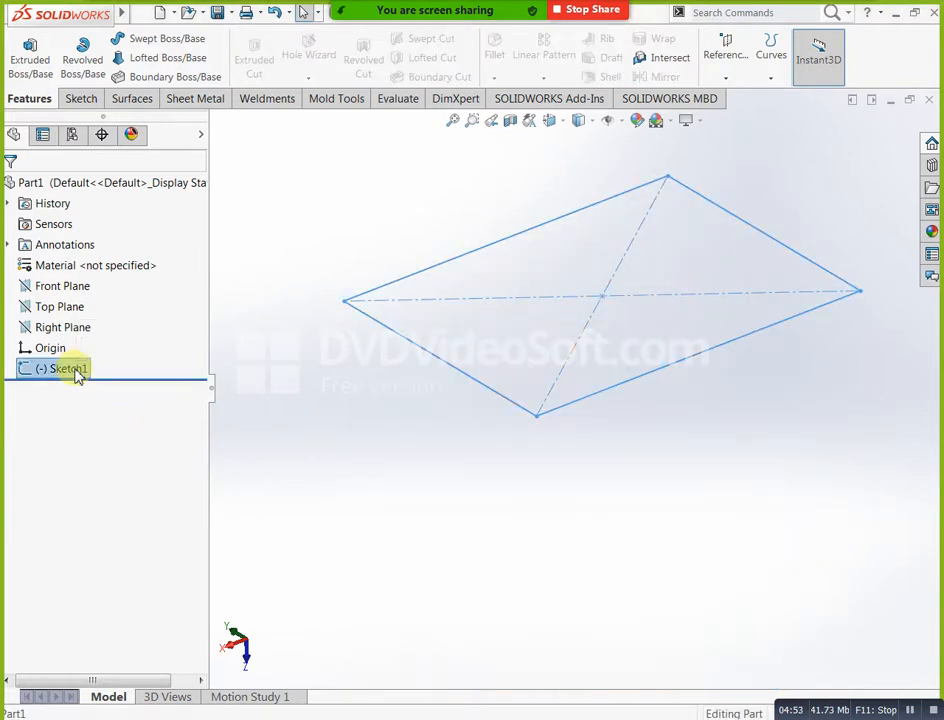
right_click(63, 372)
click(60, 455)
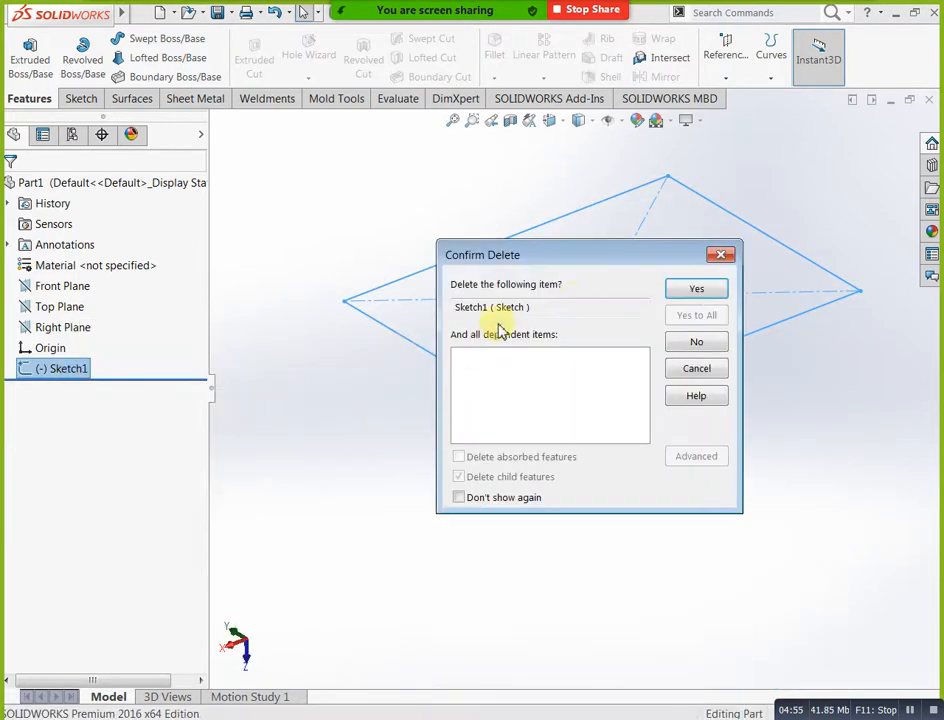
click(680, 292)
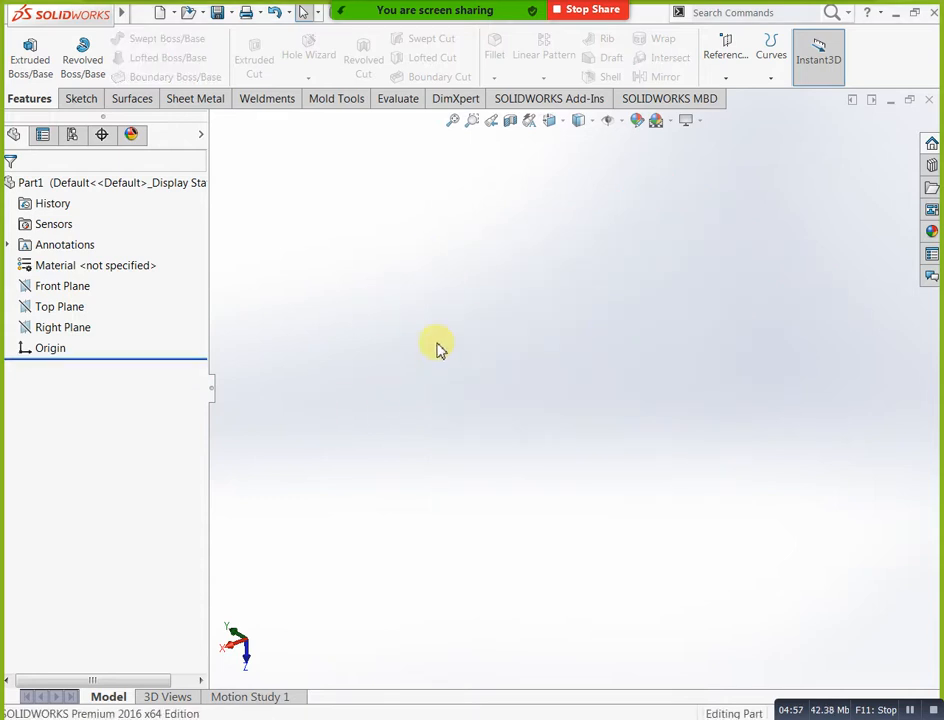
Start a sketch on the Front Plane and draw a centre rectangle from the origin, about 189 by 152 mm
click(52, 288)
click(60, 271)
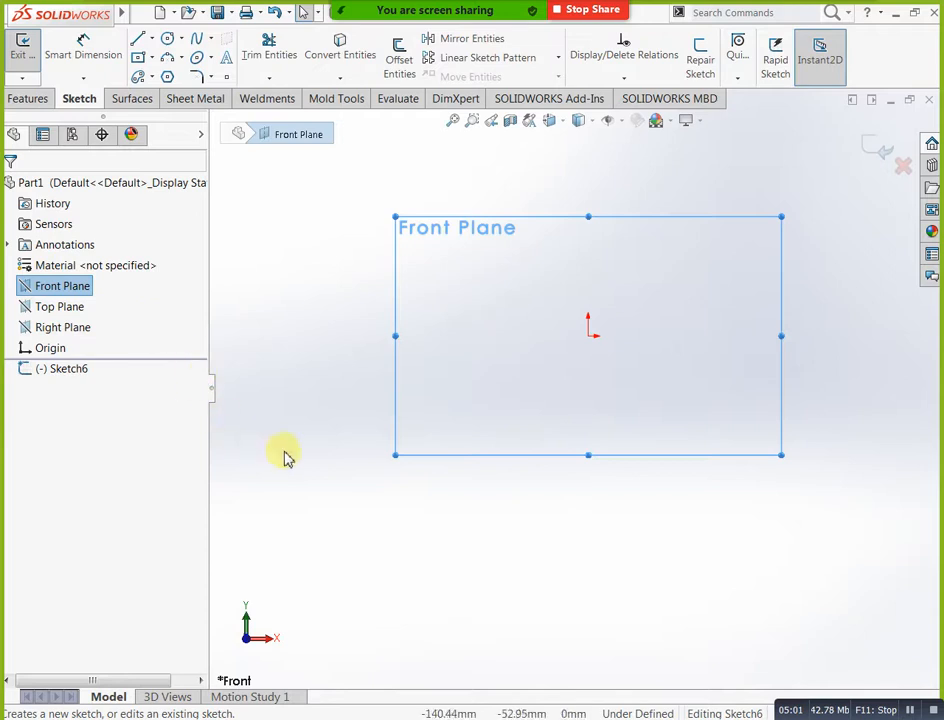
scroll(705, 238, down, 2)
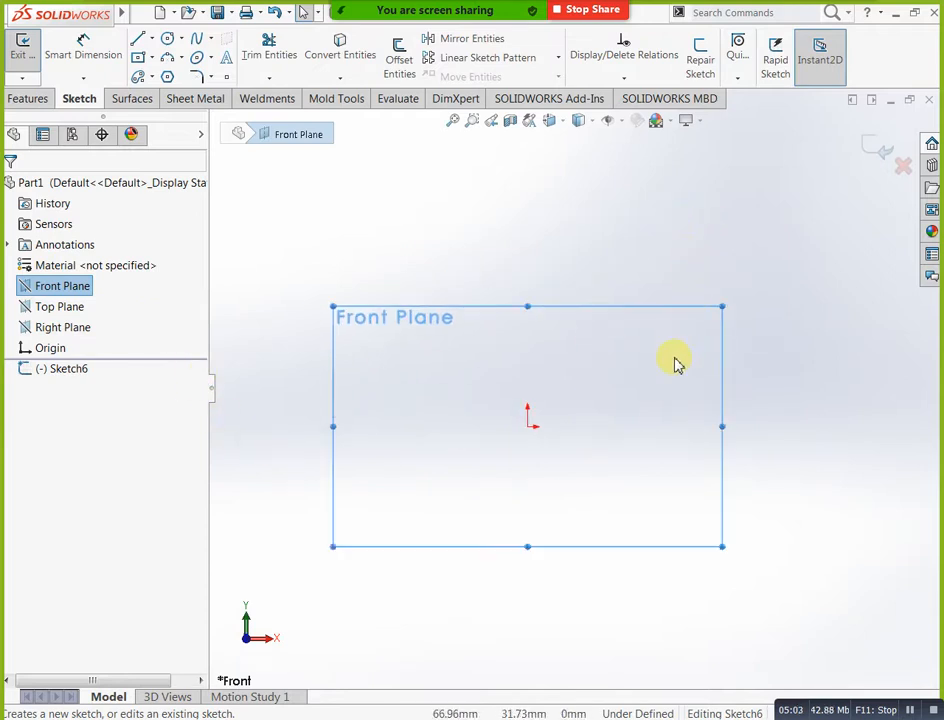
click(137, 58)
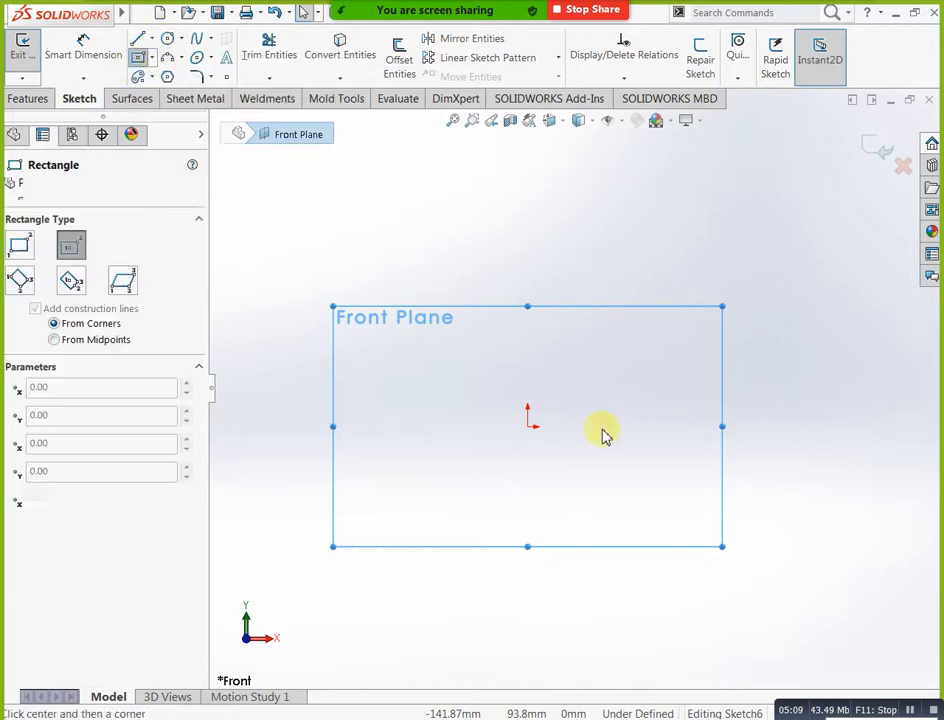
click(528, 424)
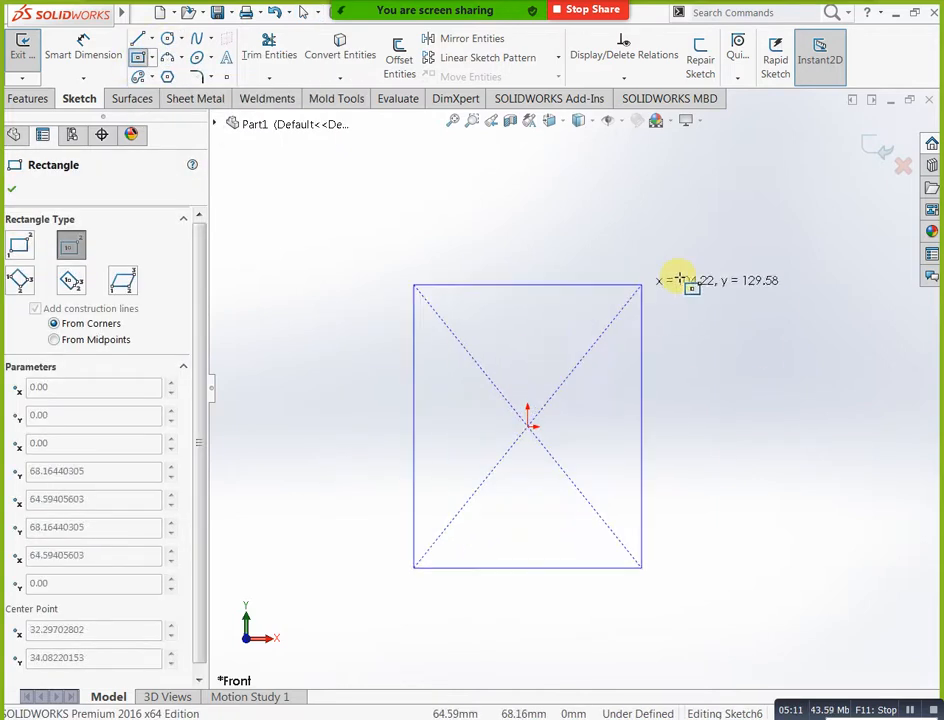
click(734, 270)
Dimension the rectangle 200 mm wide and 120 mm high, then exit the sketch
click(84, 46)
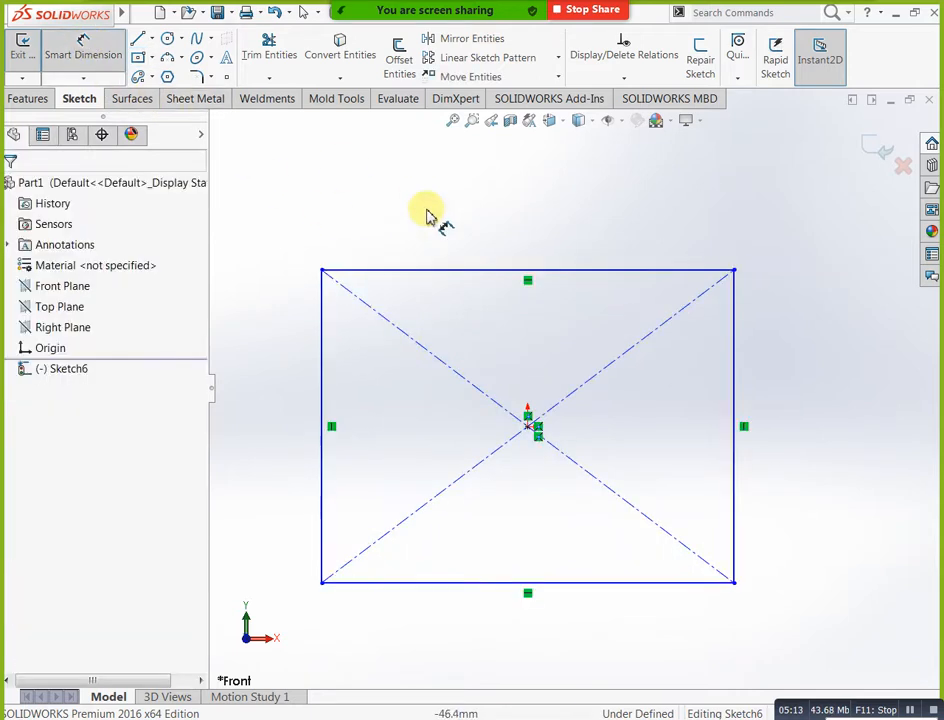
click(436, 270)
click(461, 208)
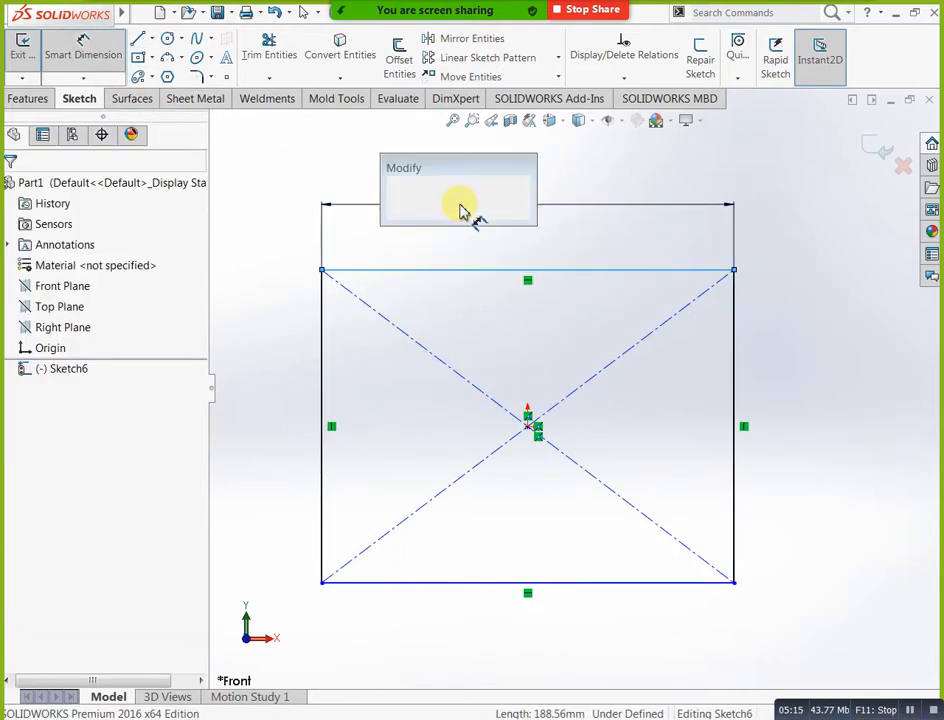
text(200)
key(Return)
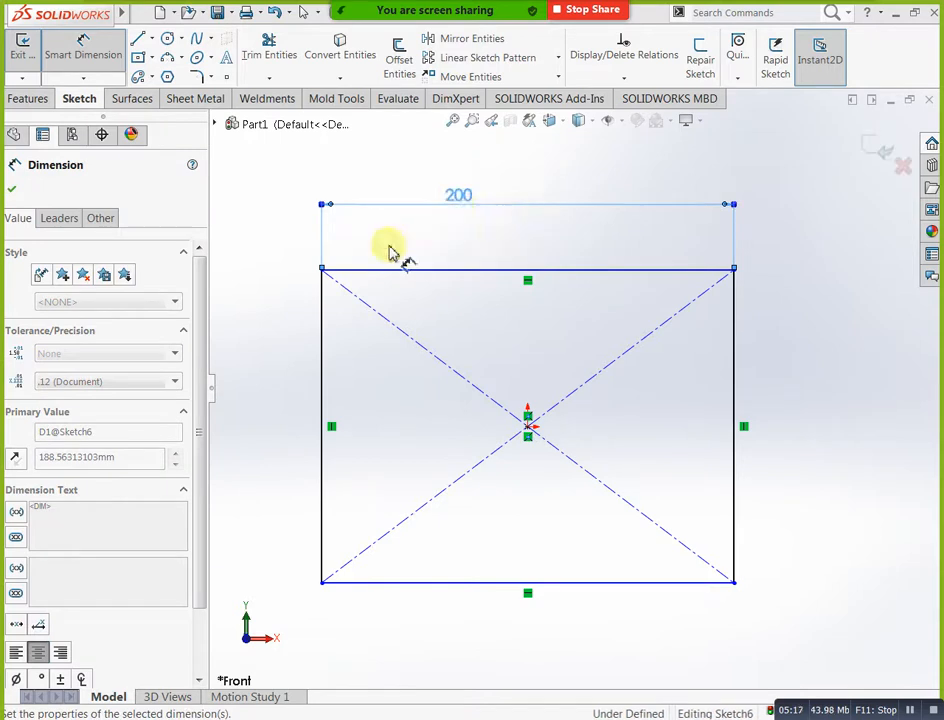
click(326, 378)
click(291, 390)
text(120)
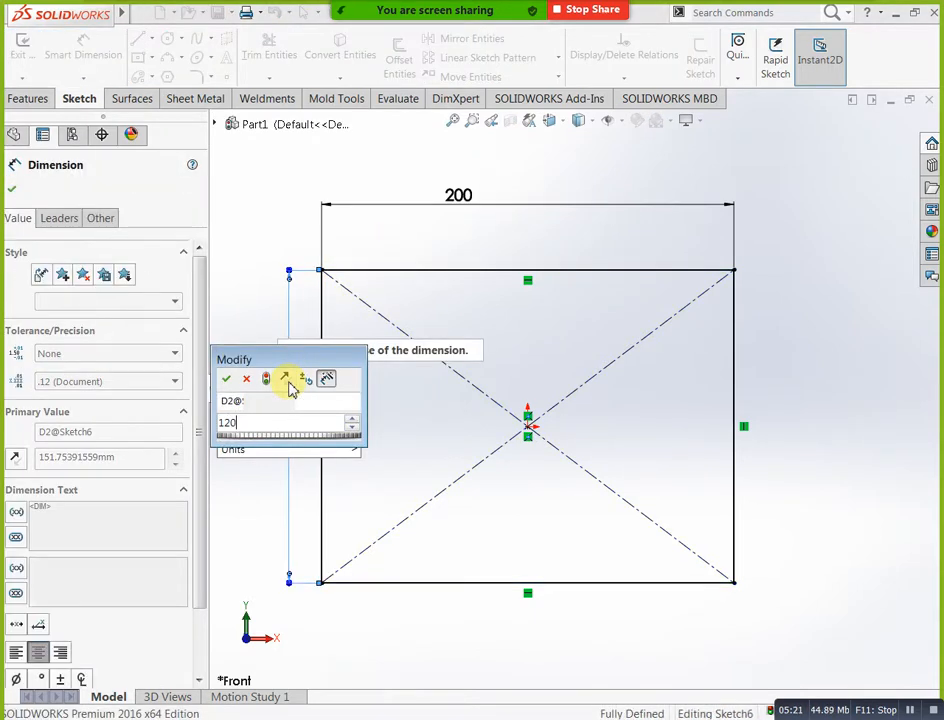
key(Return)
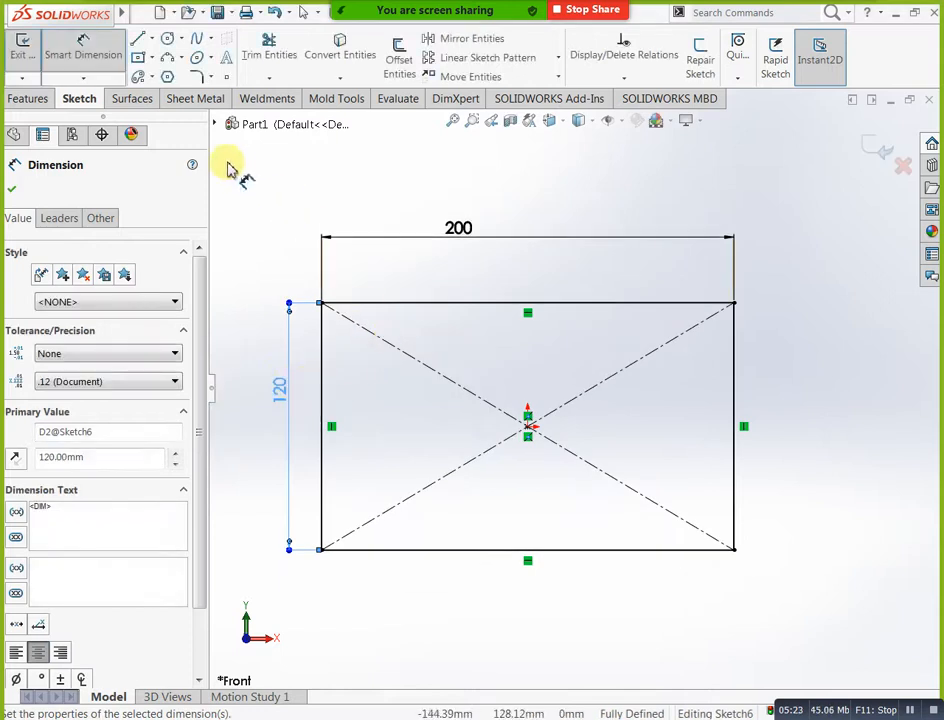
click(872, 146)
click(872, 146)
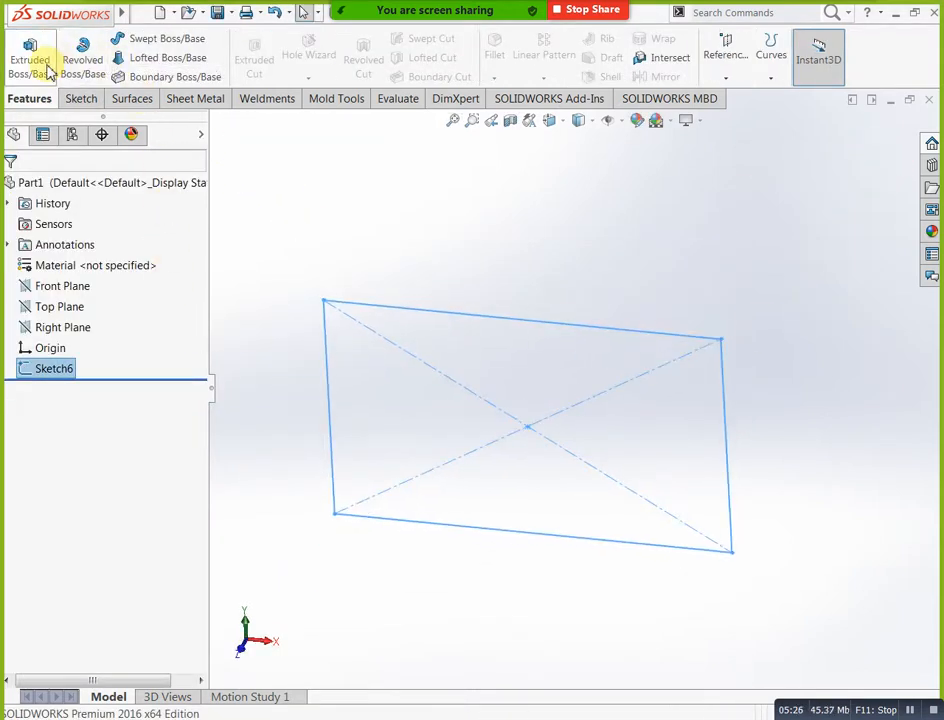
Extrude the rectangle sketch as a blind boss 6 mm deep
click(22, 58)
text(6)
key(Return)
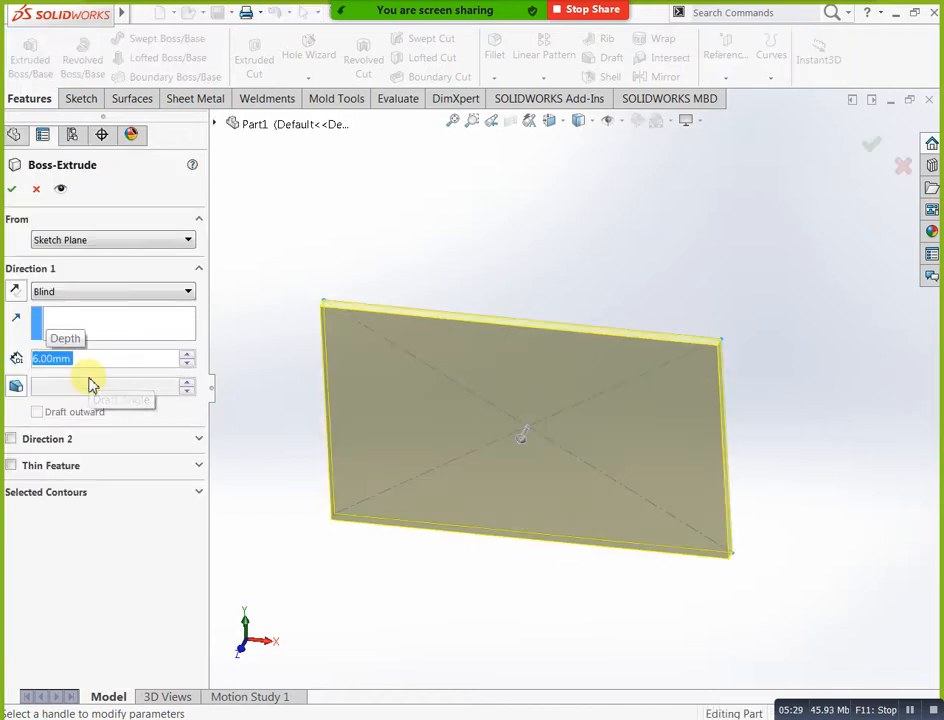
click(12, 188)
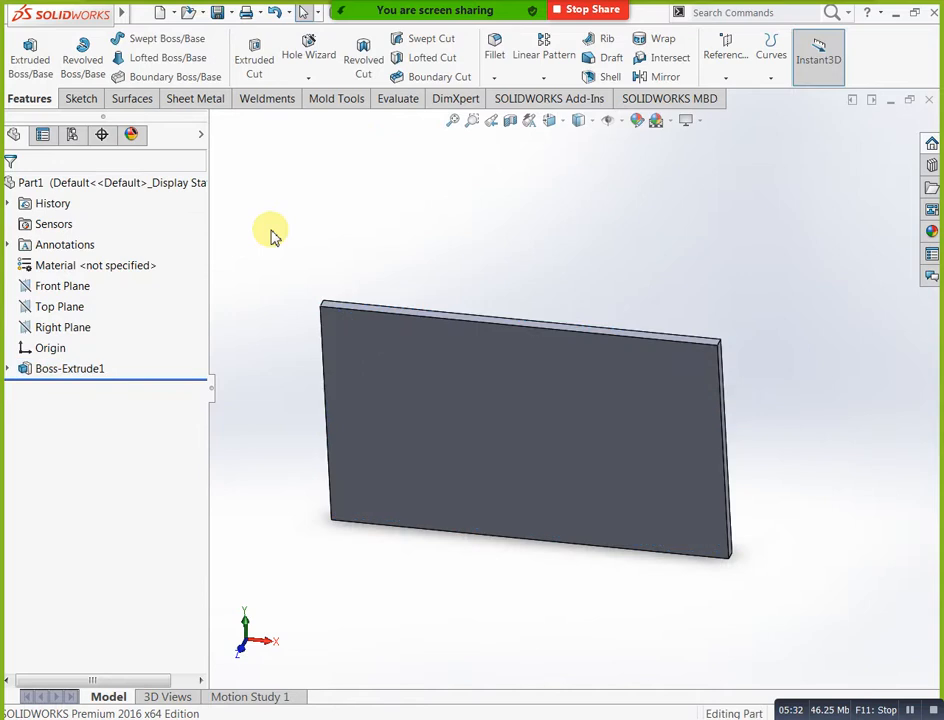
Sketch an upward-bulging three-point arc with about 78 mm radius across the middle of the plate's front face, then exit the sketch
click(379, 463)
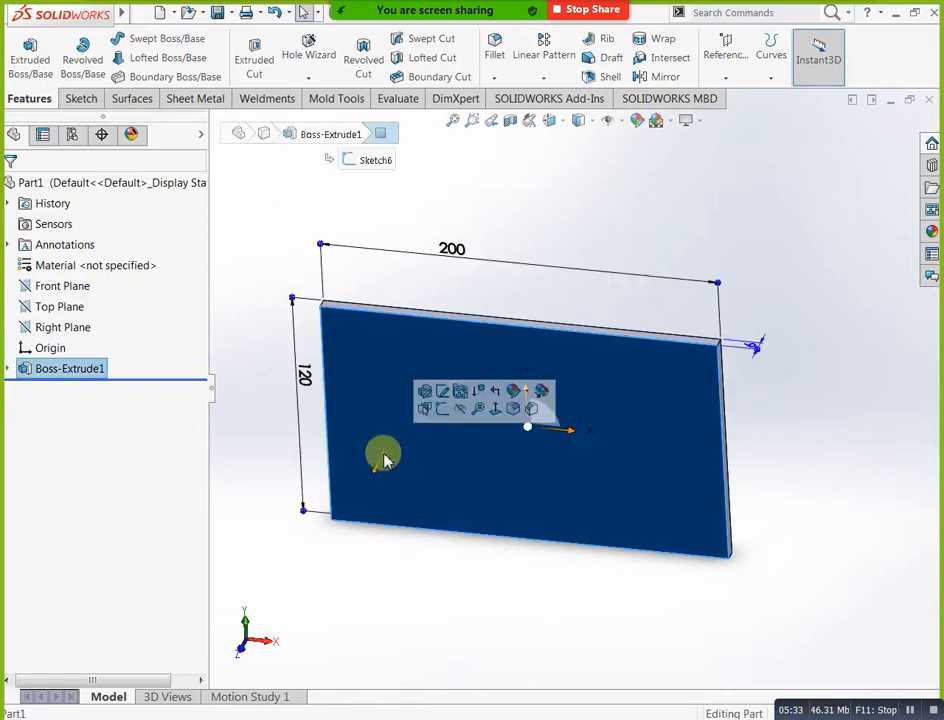
click(440, 406)
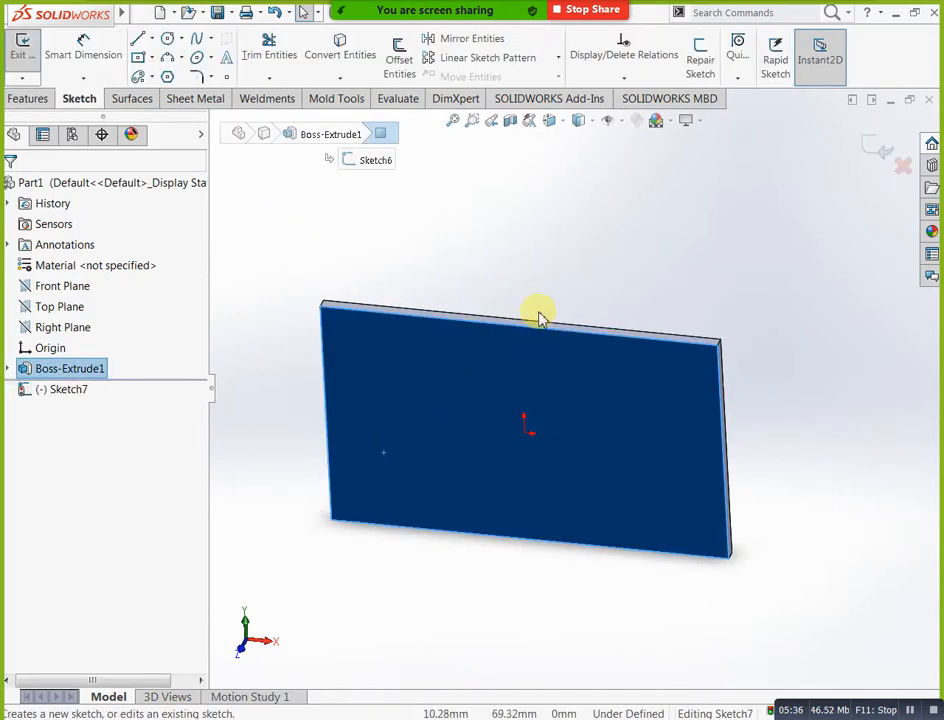
key(ctrl+8)
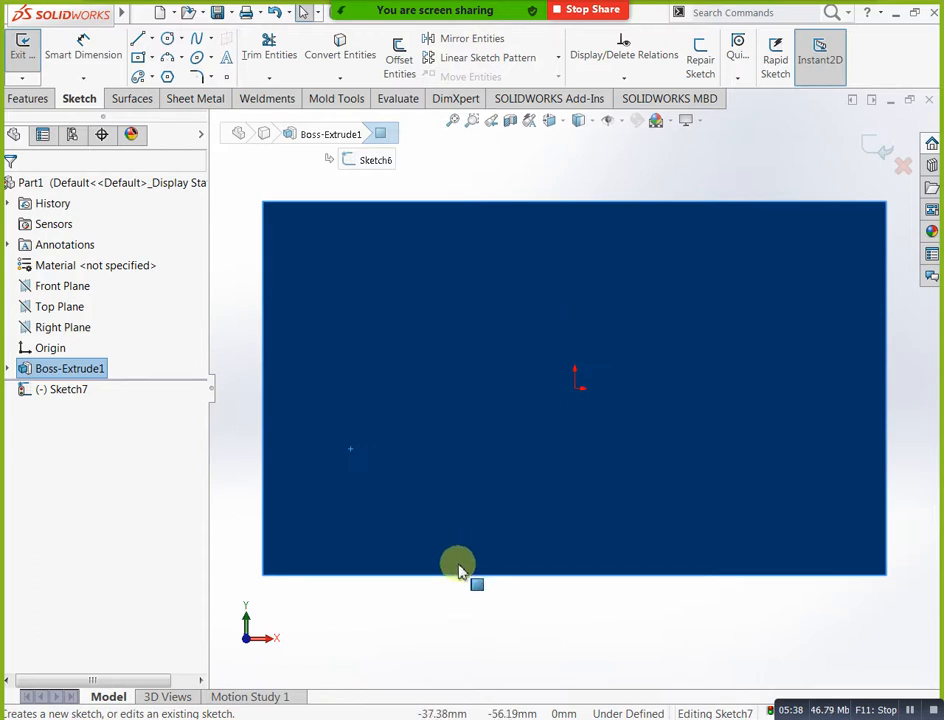
click(167, 57)
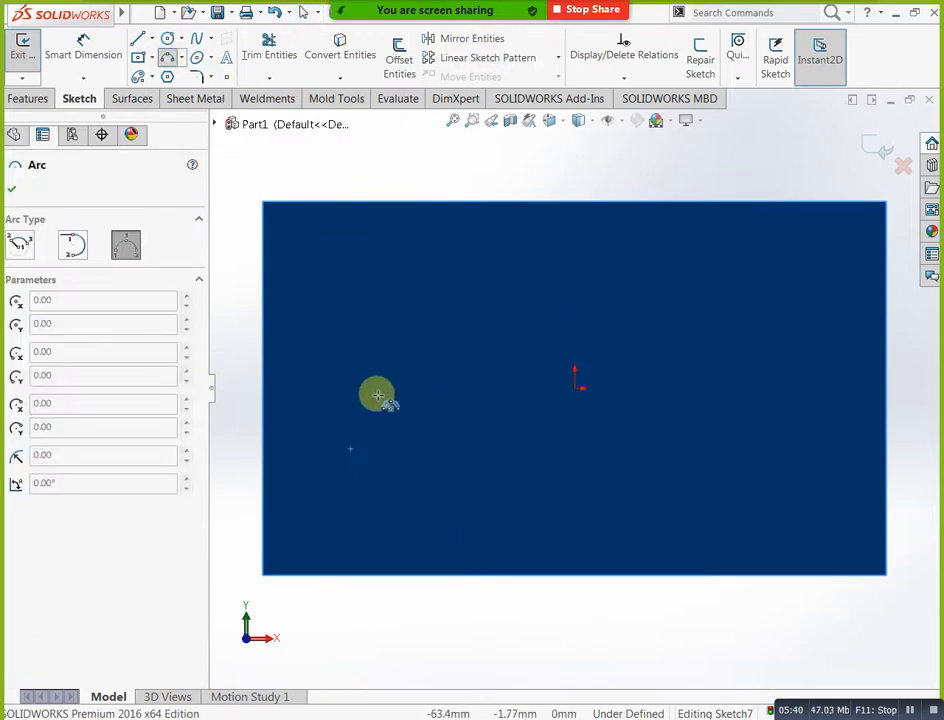
click(378, 391)
click(762, 387)
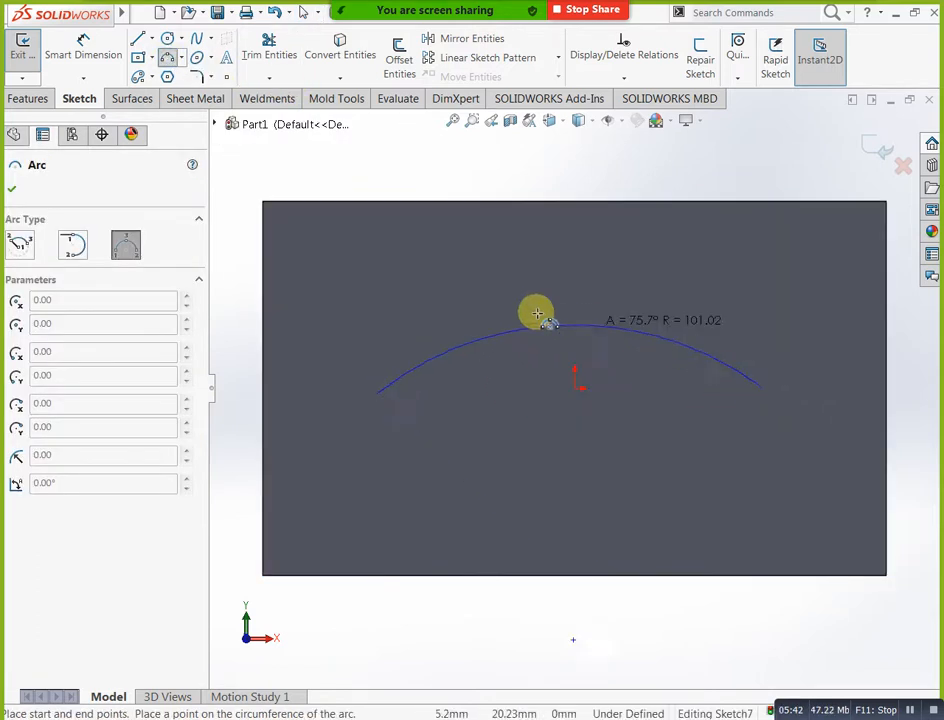
click(561, 296)
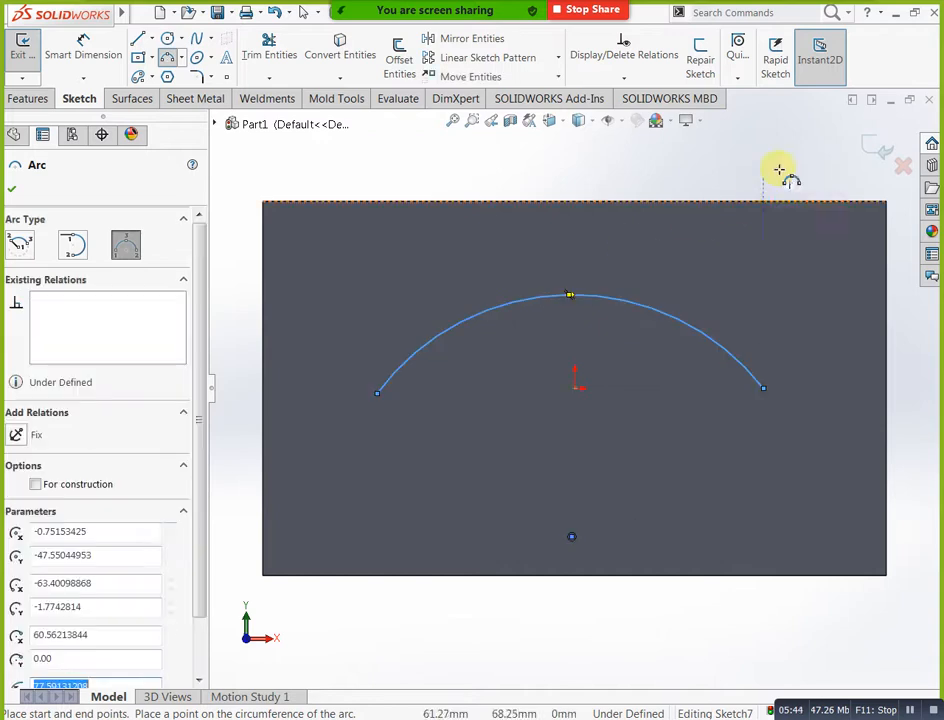
click(872, 148)
click(773, 196)
Start a new sketch on the plate's front face and draw a circle of about 5.4 mm radius centred on the arc's -X endpoint
middle_drag(773, 196, 582, 367)
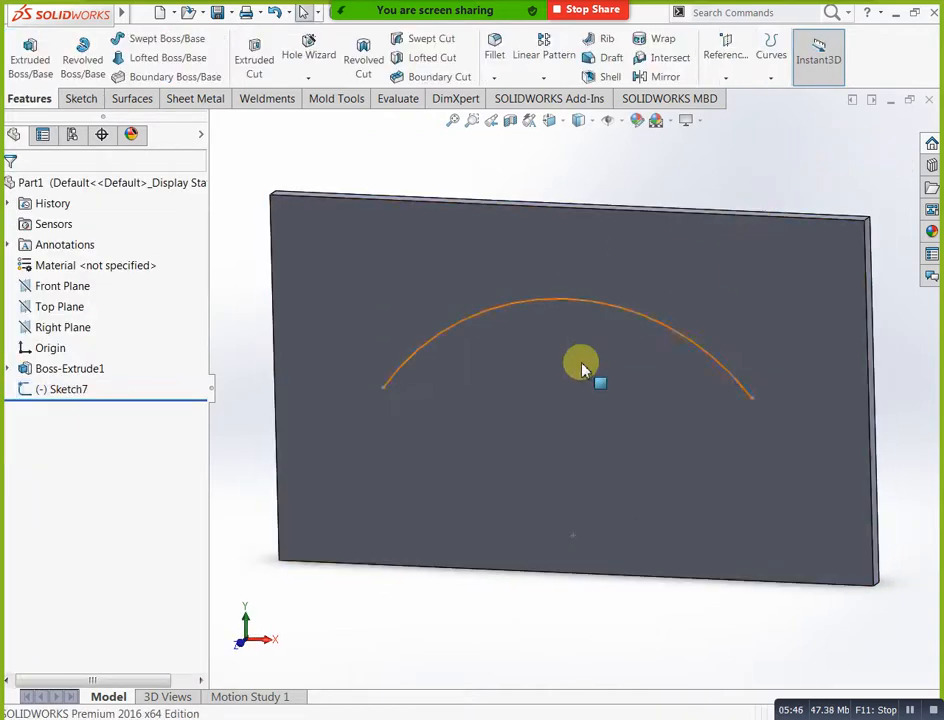
click(411, 316)
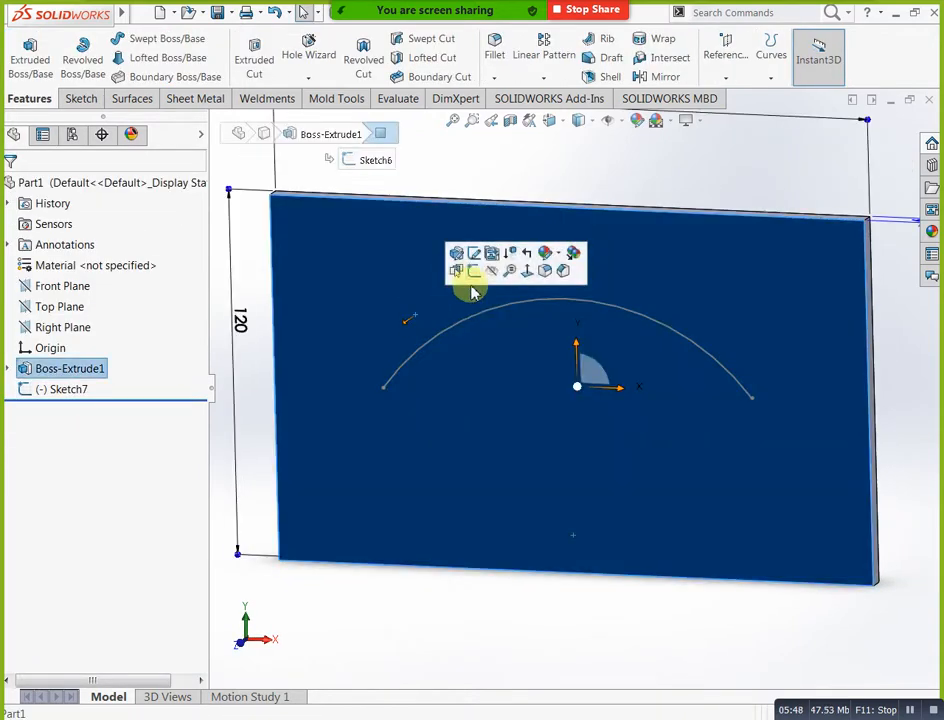
click(472, 274)
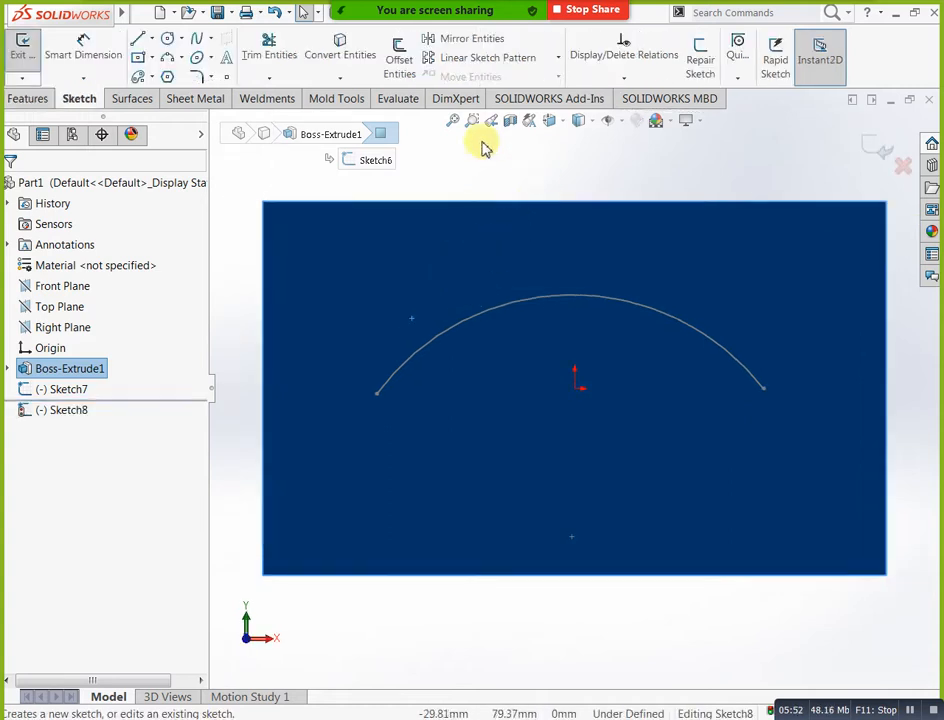
click(170, 45)
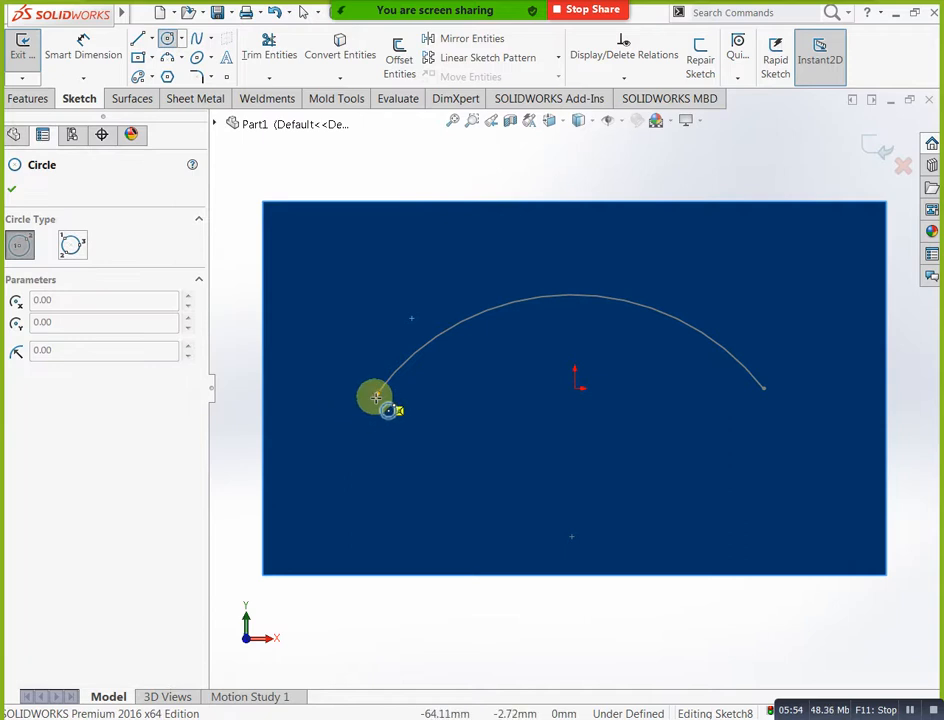
click(376, 392)
click(382, 378)
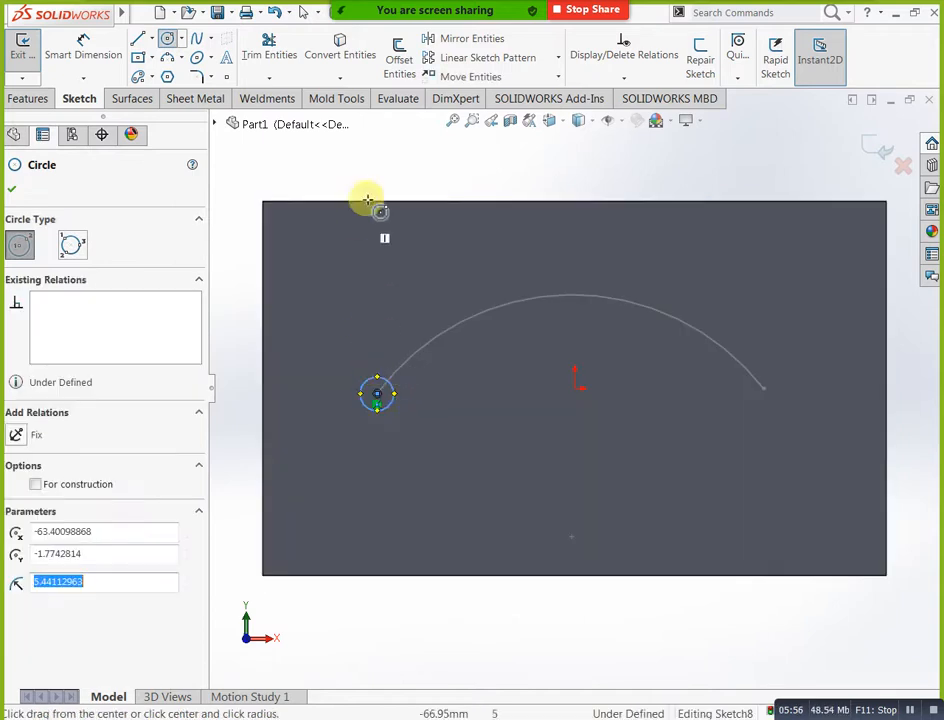
Dimension the circle's diameter as 8 mm and exit the sketch
click(76, 44)
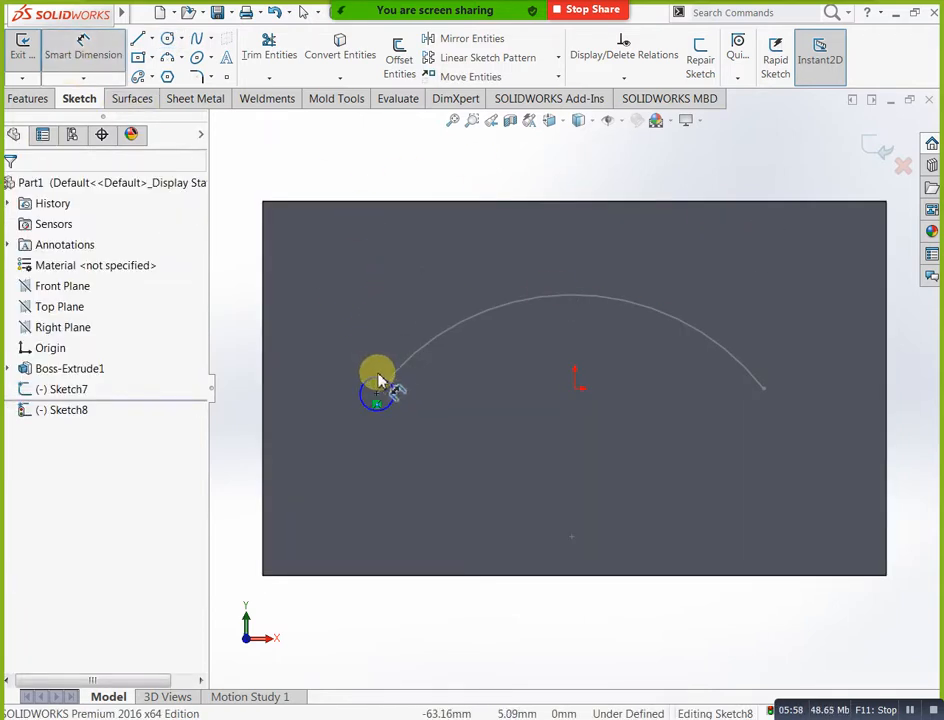
click(380, 381)
click(381, 300)
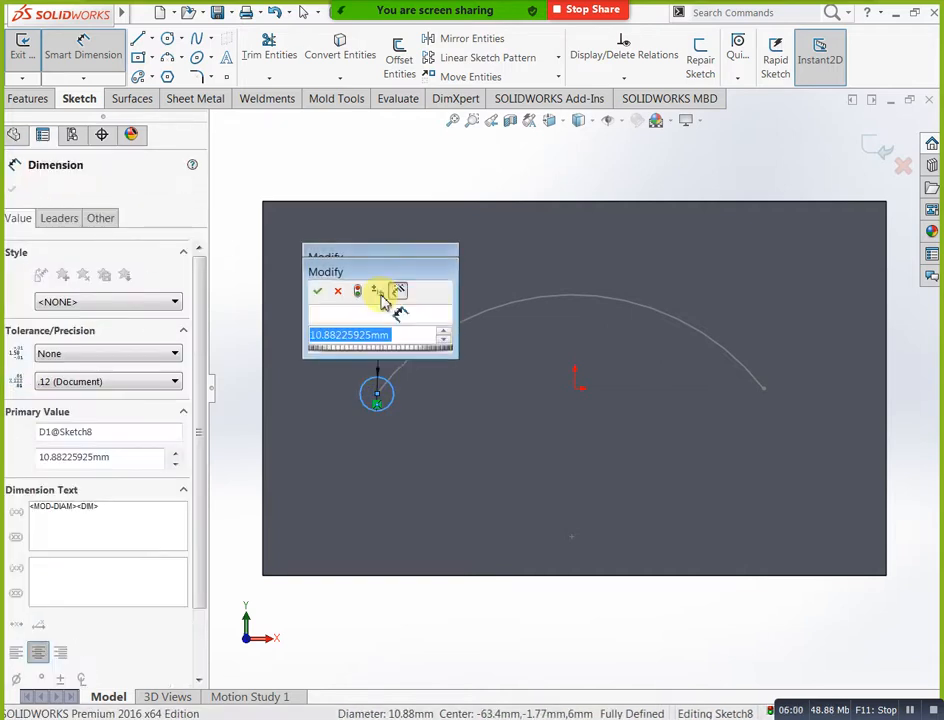
text(8)
key(Return)
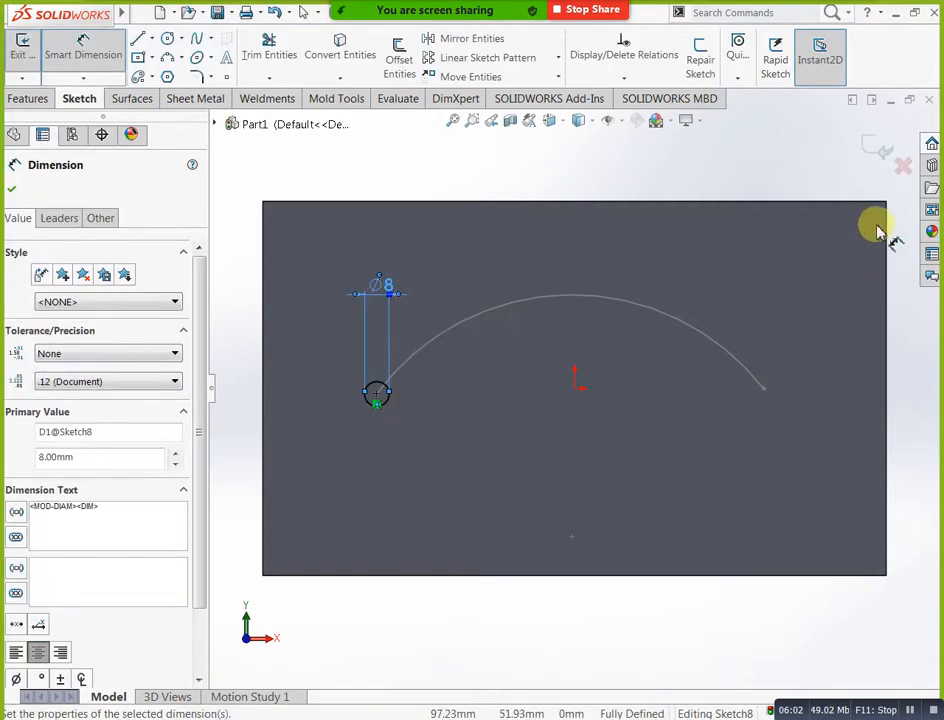
click(870, 148)
Cut the 8 mm circle sketch through the plate as a blind extruded cut 6 mm deep
middle_drag(771, 182, 722, 304)
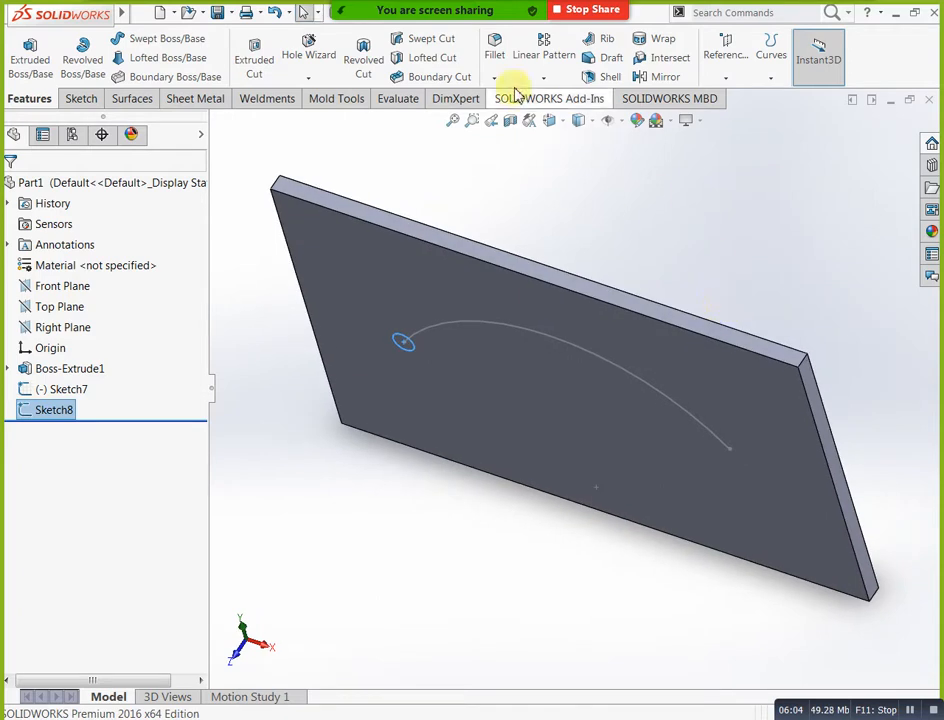
click(254, 60)
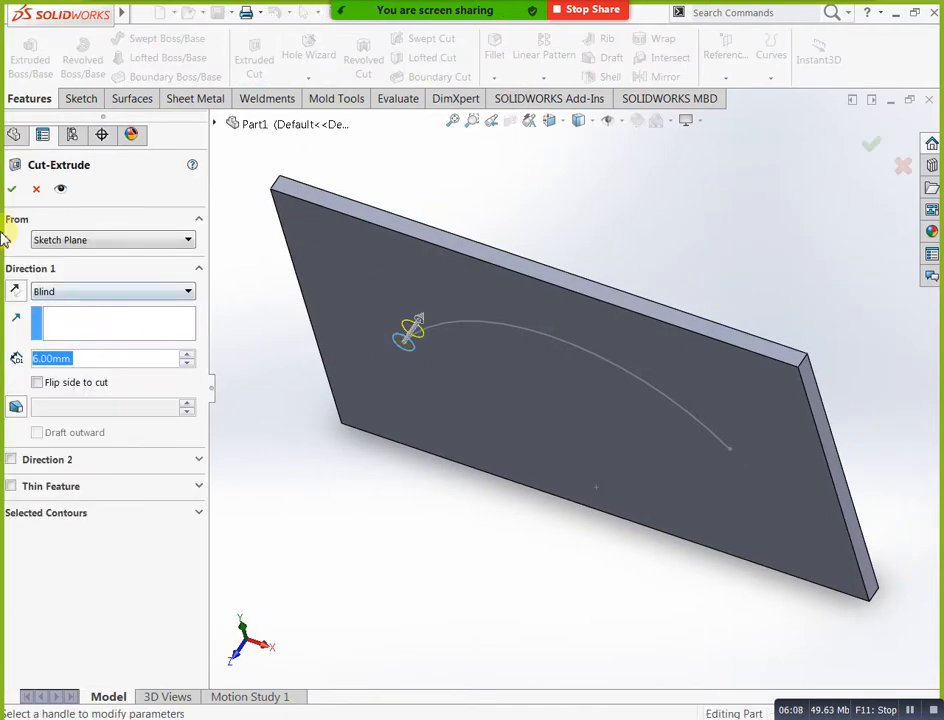
click(11, 188)
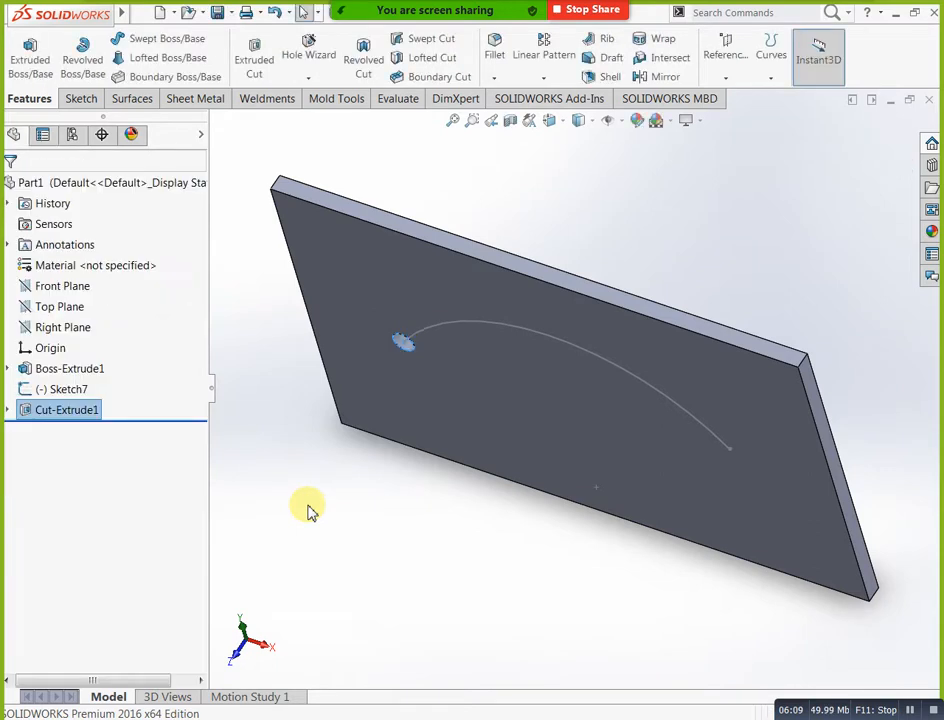
middle_drag(341, 501, 360, 352)
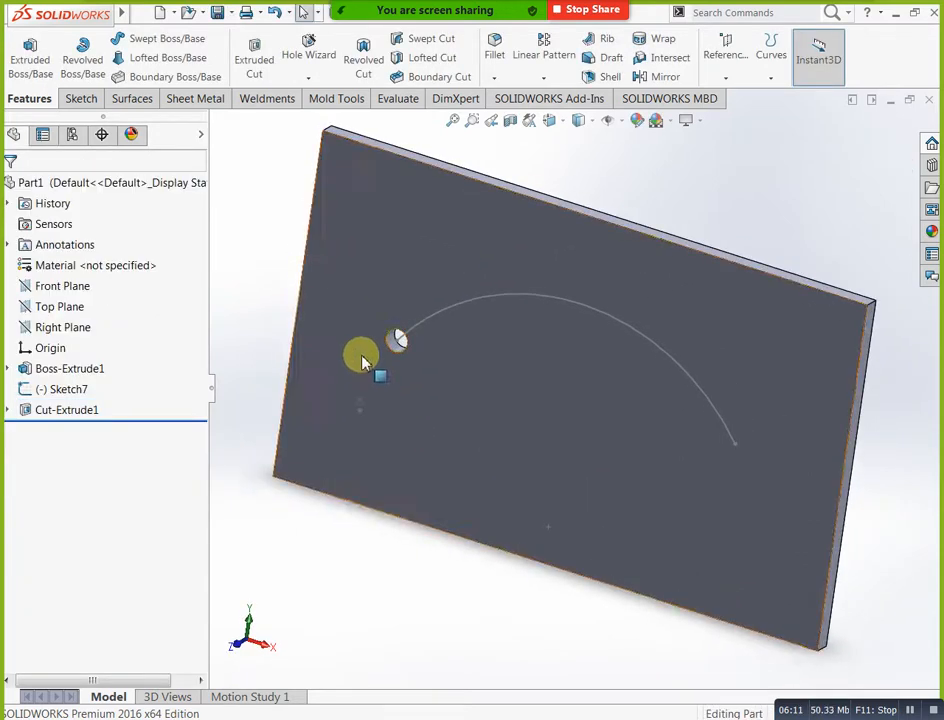
Create a curve-driven pattern of the 8 mm hole along the arc with 15 instances at 10 mm spacing, aligned to seed
click(90, 411)
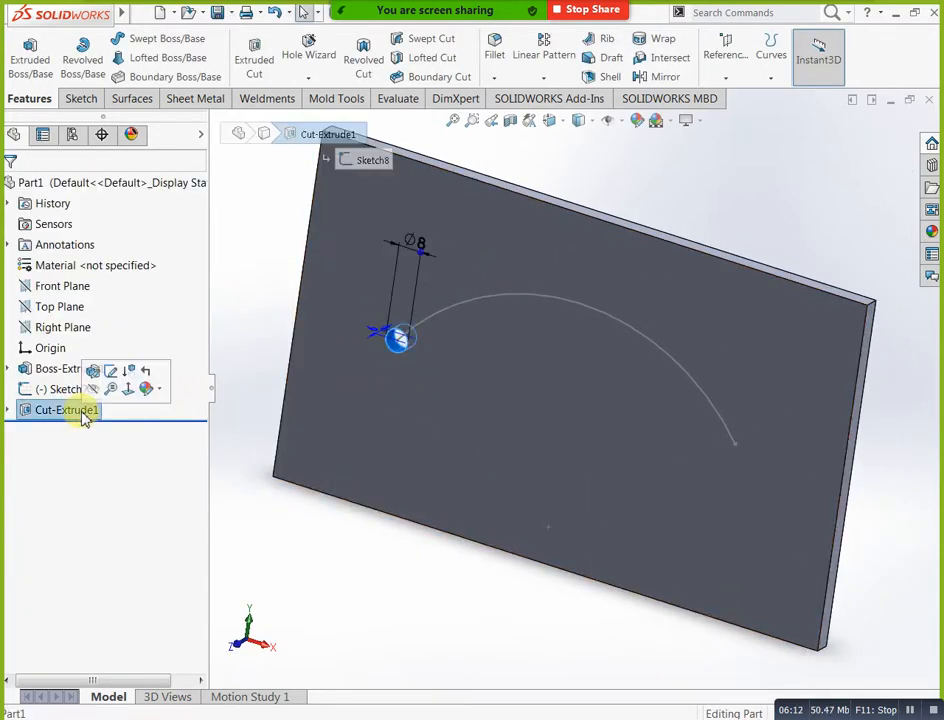
click(541, 80)
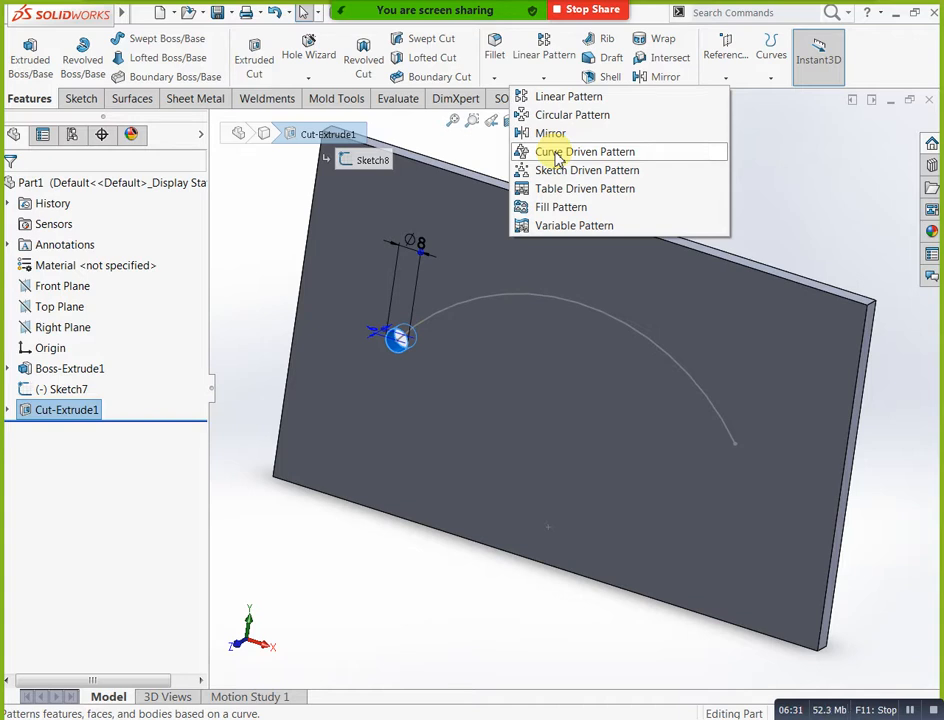
click(557, 155)
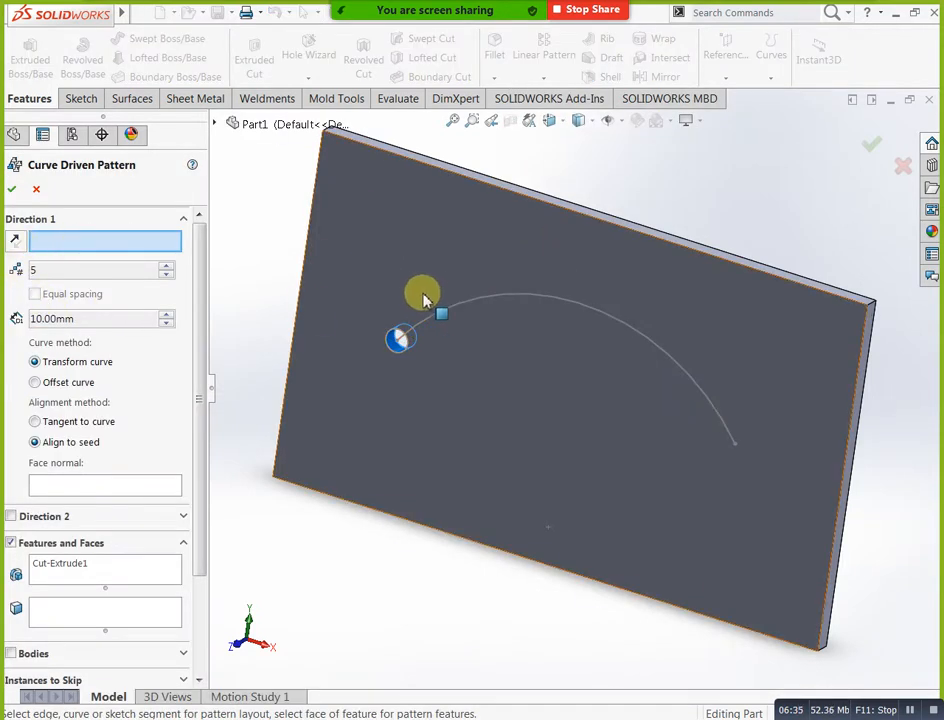
click(442, 312)
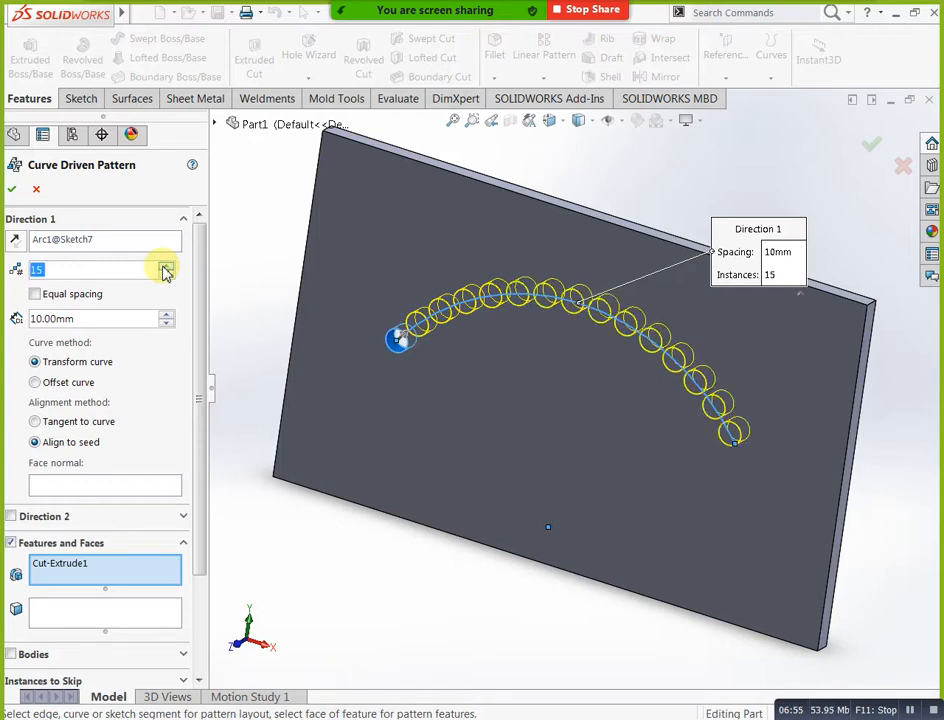
click(13, 191)
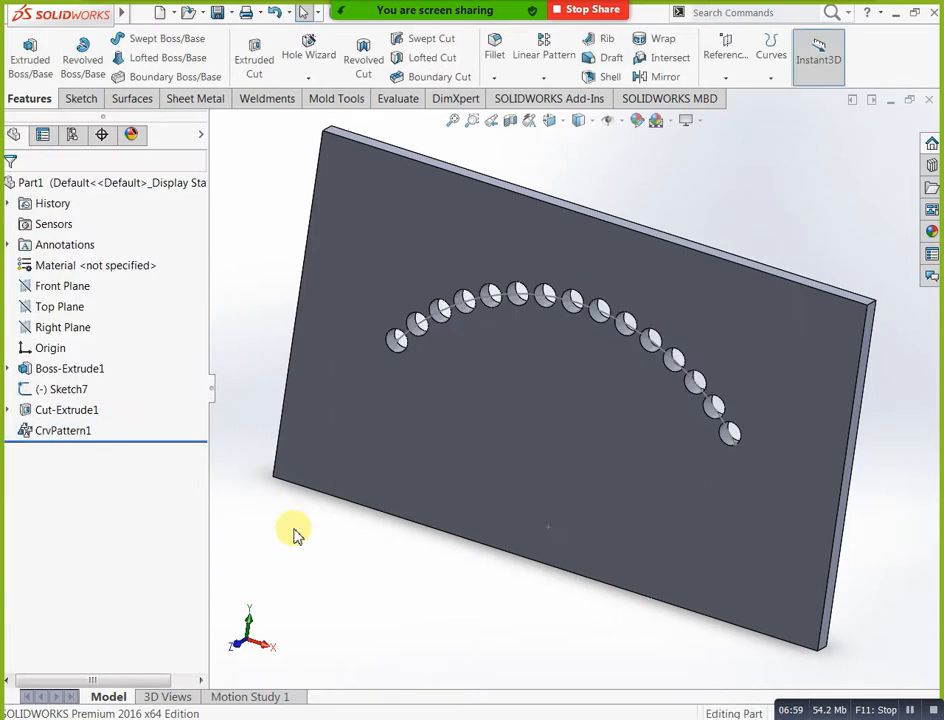
middle_drag(748, 552, 730, 325)
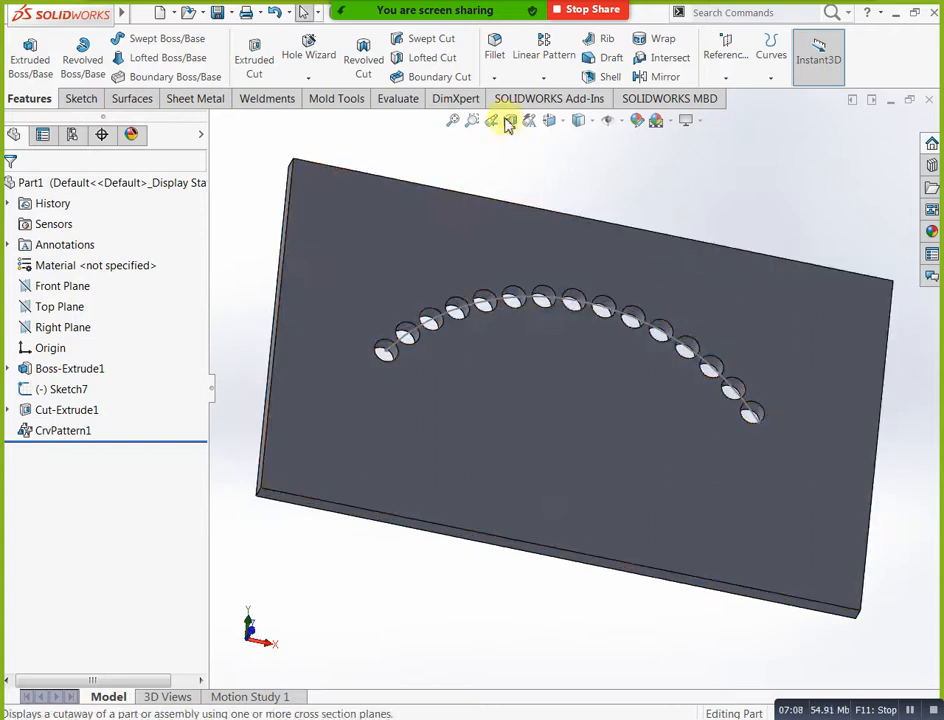
click(543, 77)
click(770, 170)
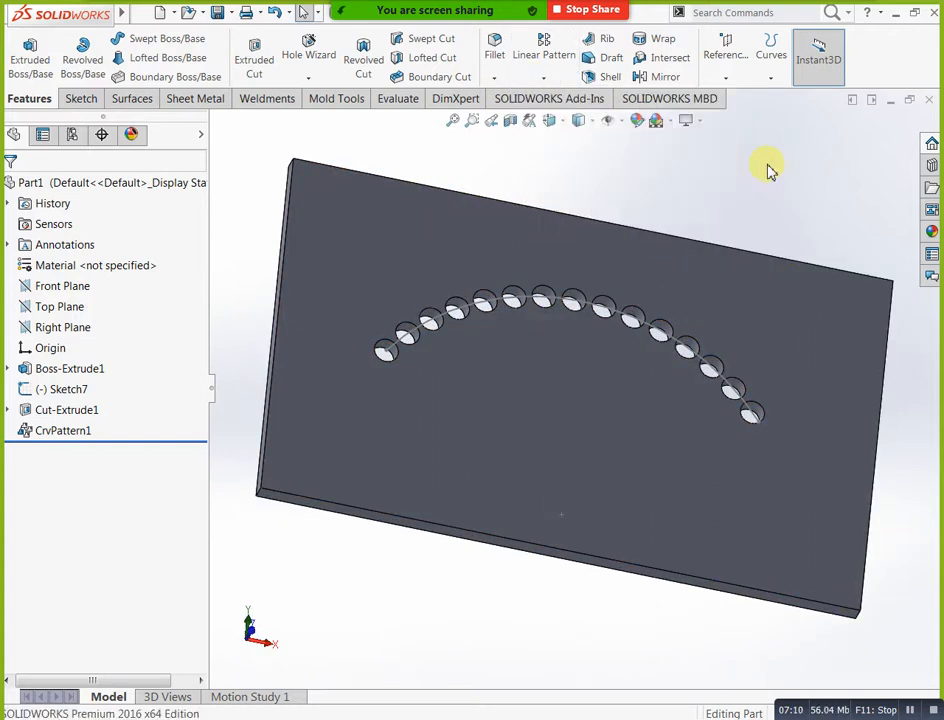
Start a new sketch on the plate's front face and draw a circle about 4.9 mm in diameter near its upper -X corner
click(410, 233)
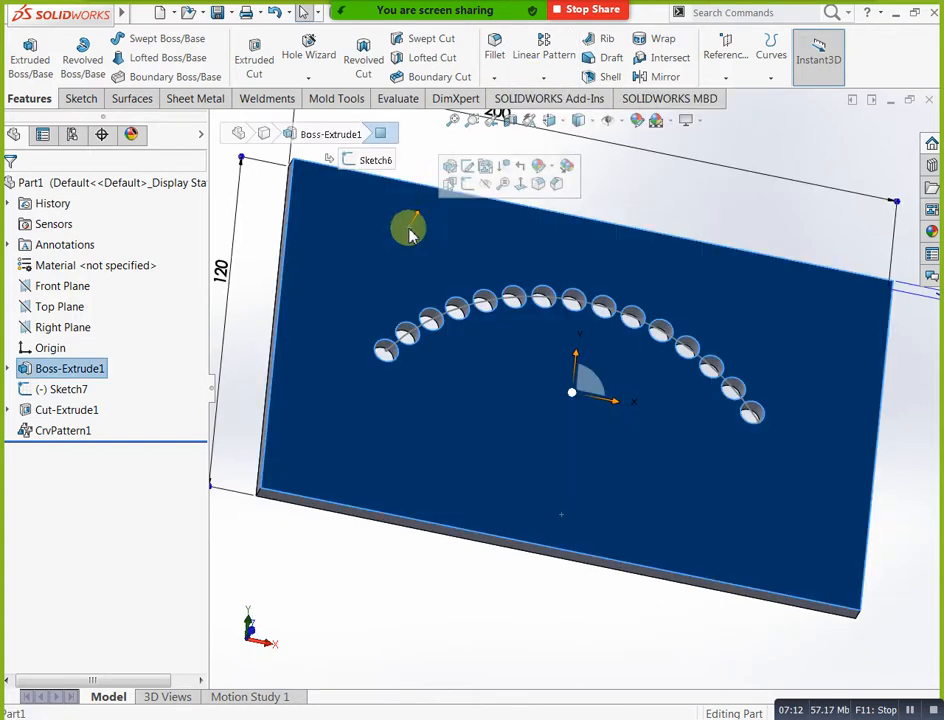
click(471, 192)
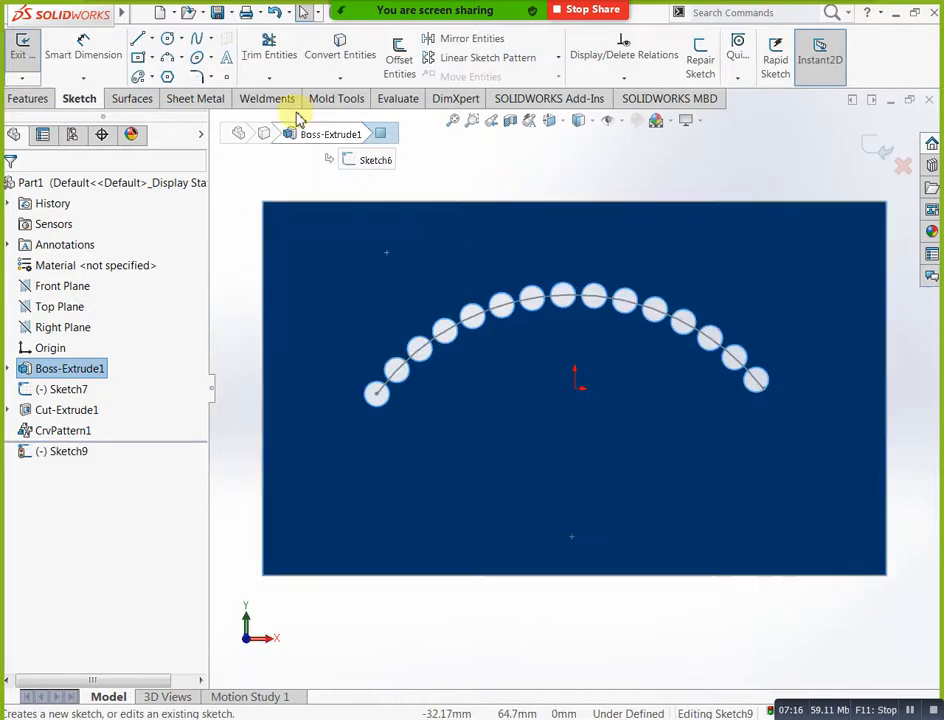
click(168, 40)
drag(300, 237, 308, 244)
Dimension the corner circle's diameter as 5 mm and exit the sketch
click(88, 52)
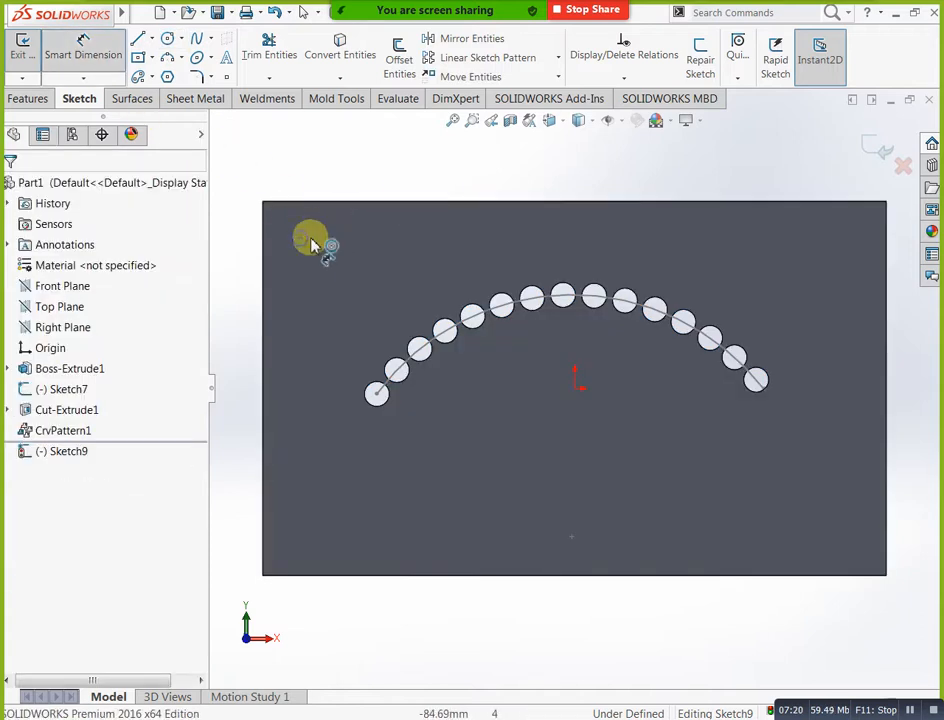
click(340, 185)
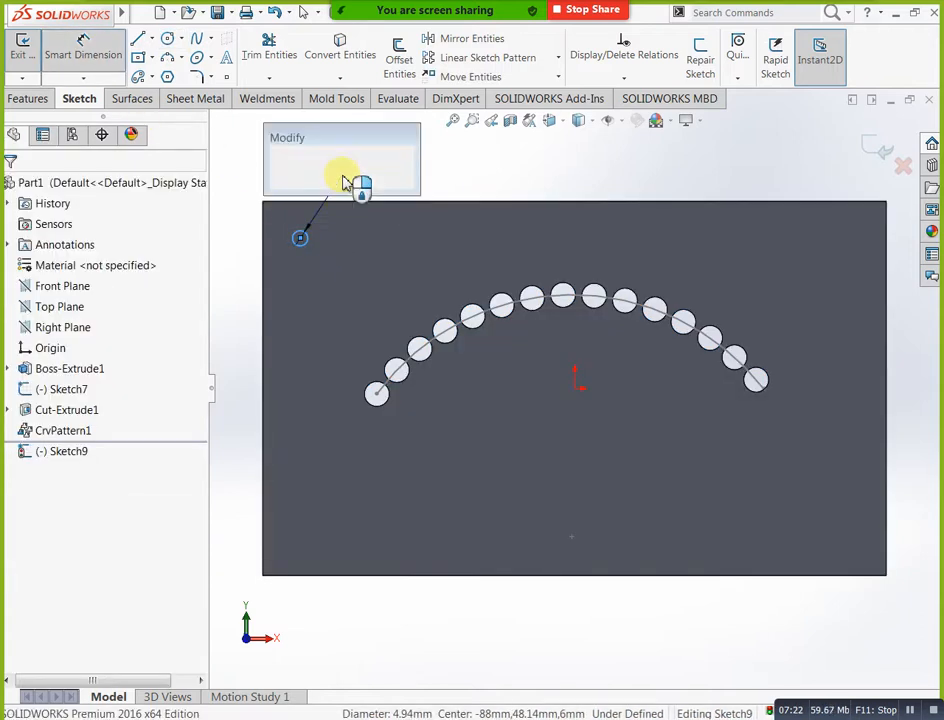
text(5)
key(Return)
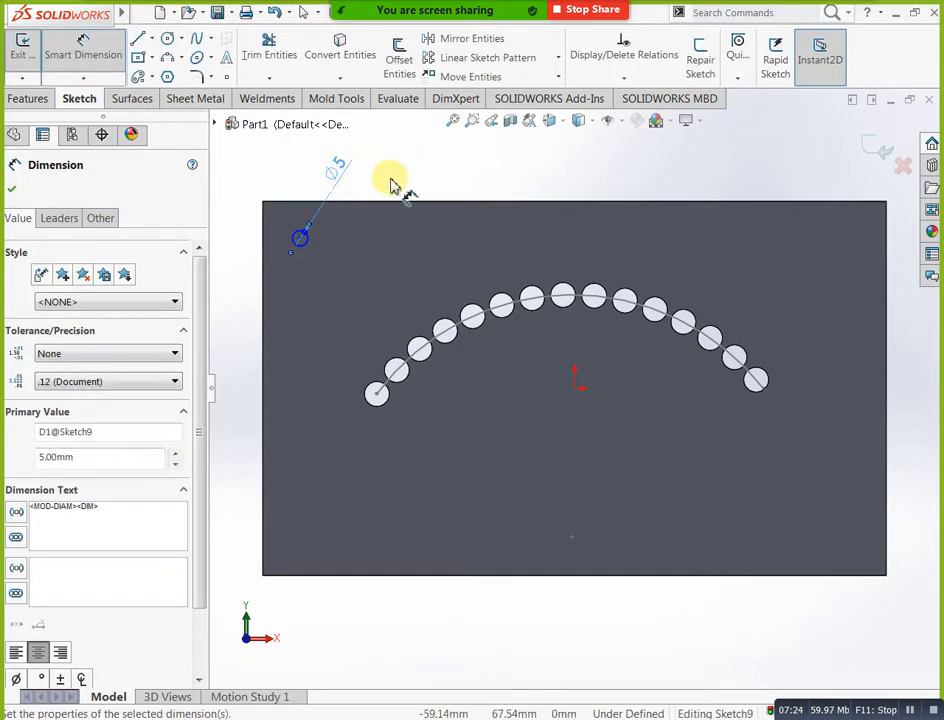
click(885, 150)
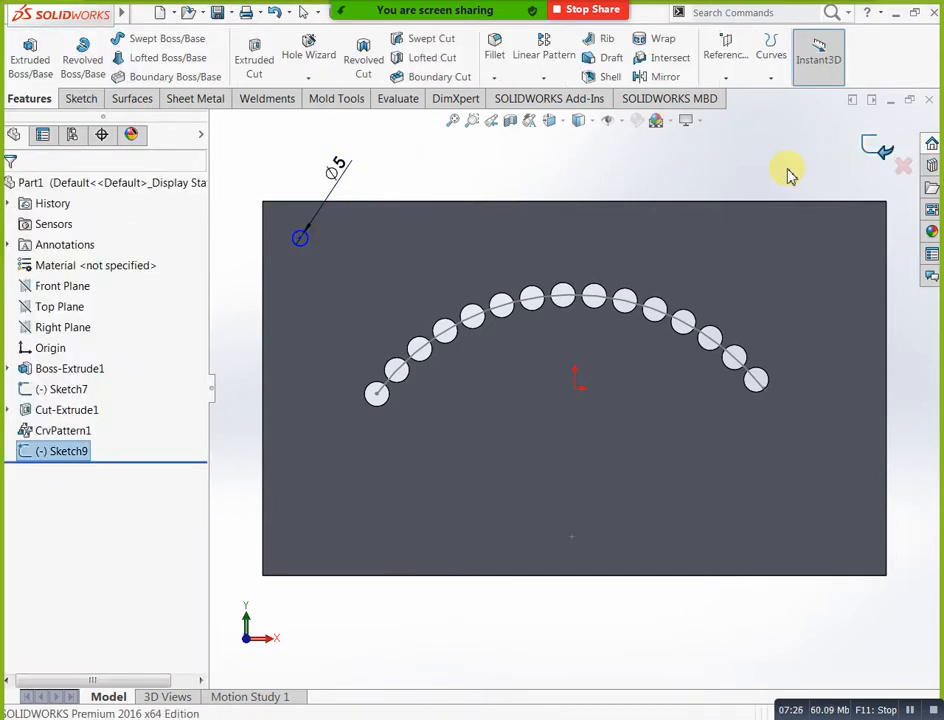
Cut the 5 mm corner circle through the plate as a blind extruded cut 6 mm deep
click(252, 60)
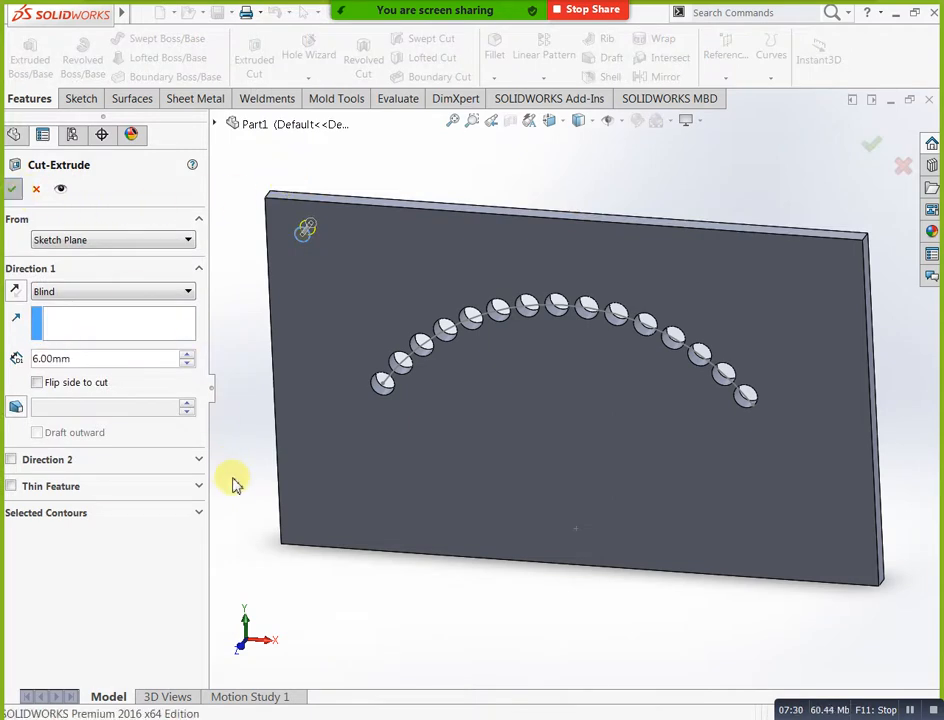
key(Return)
middle_drag(265, 498, 314, 240)
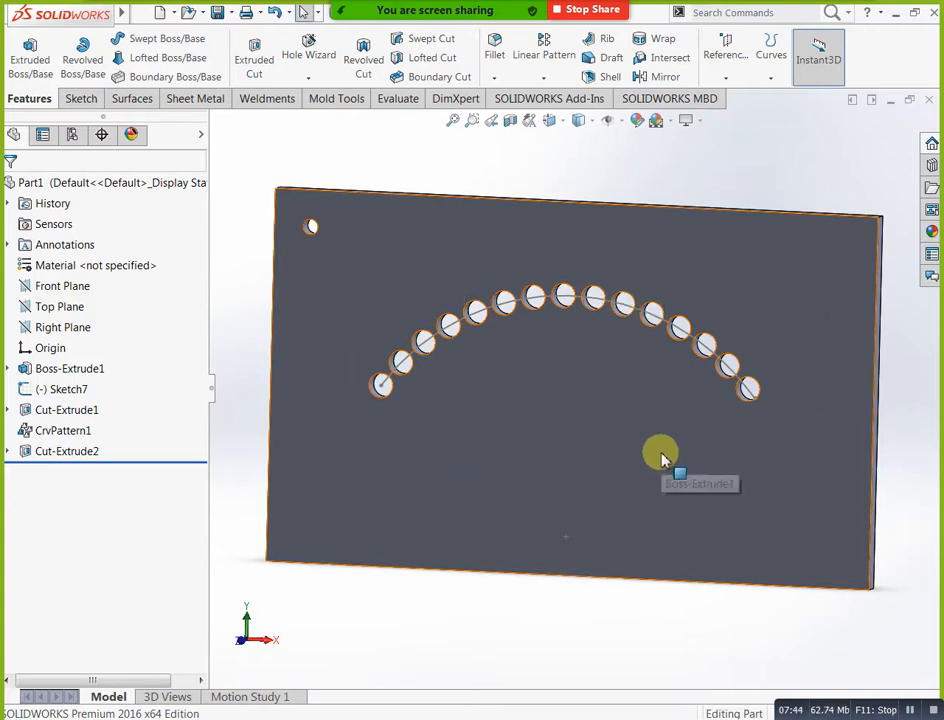
Sketch nine scattered points on the plate's front face, above and below the arc of holes, and exit the sketch
click(572, 412)
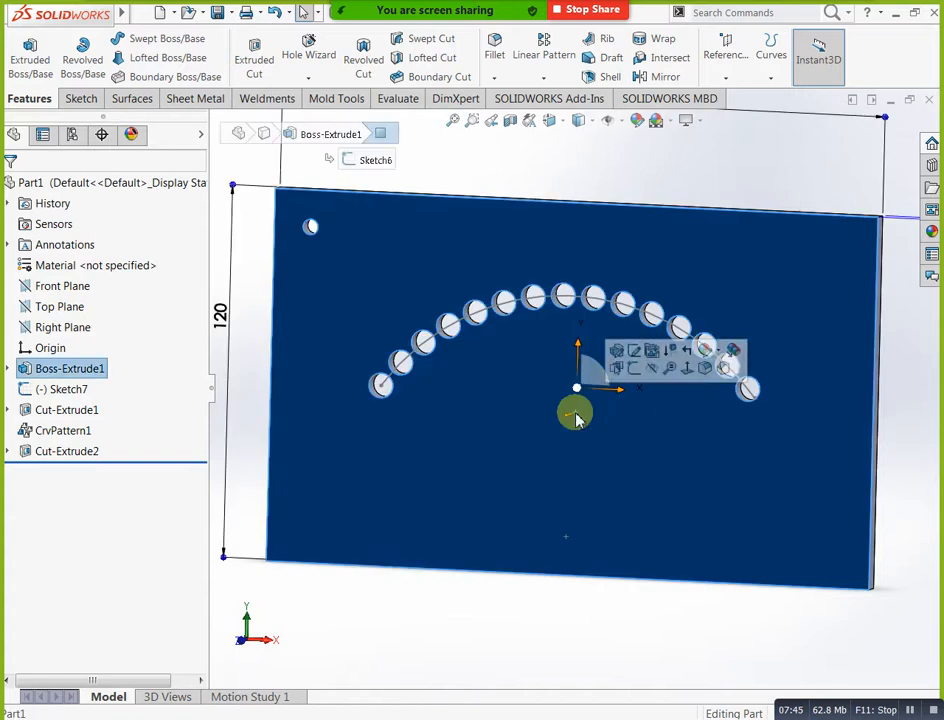
click(633, 369)
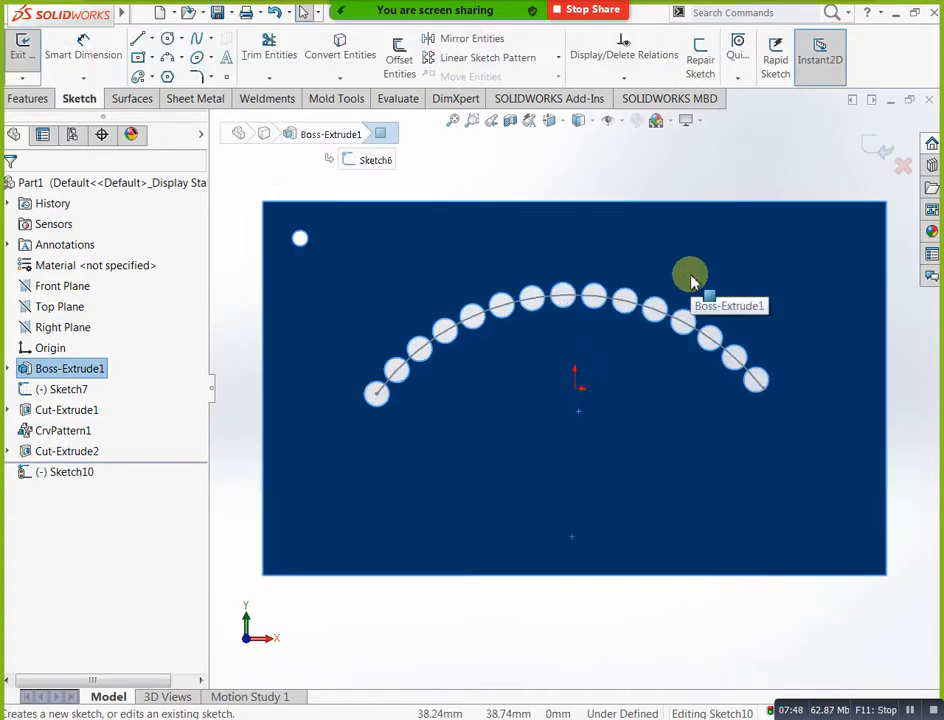
click(226, 76)
click(419, 274)
click(319, 437)
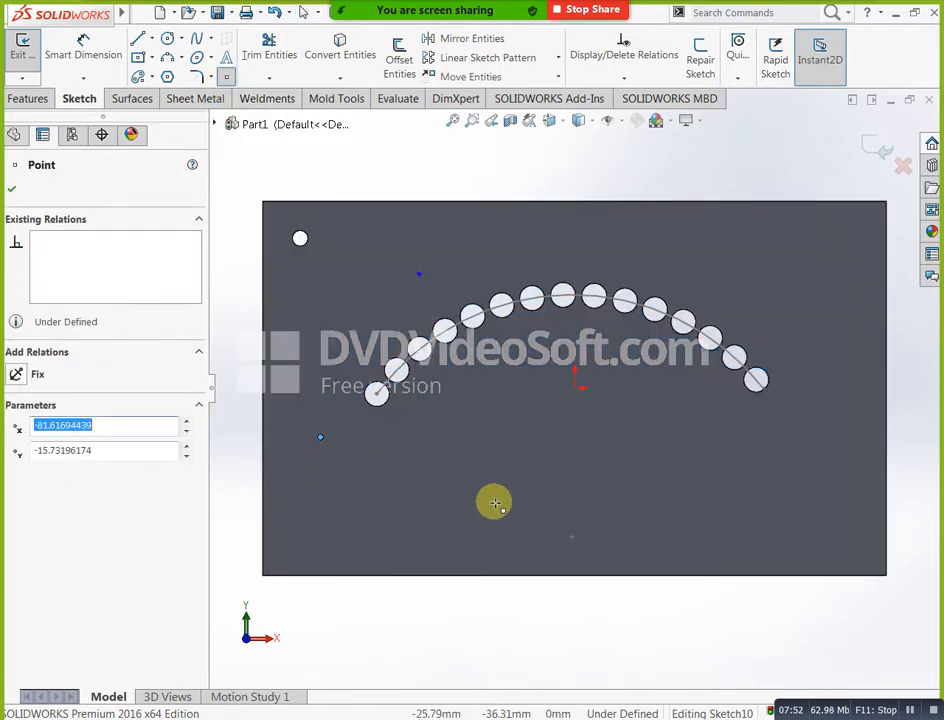
click(498, 497)
click(534, 354)
click(731, 468)
click(692, 377)
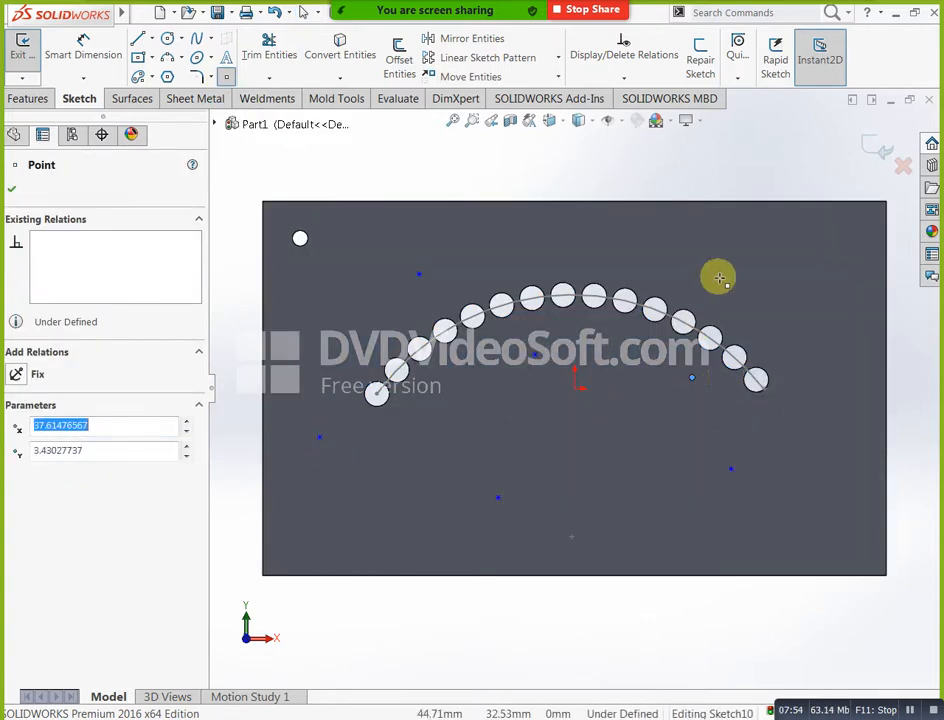
click(692, 249)
click(828, 288)
click(846, 458)
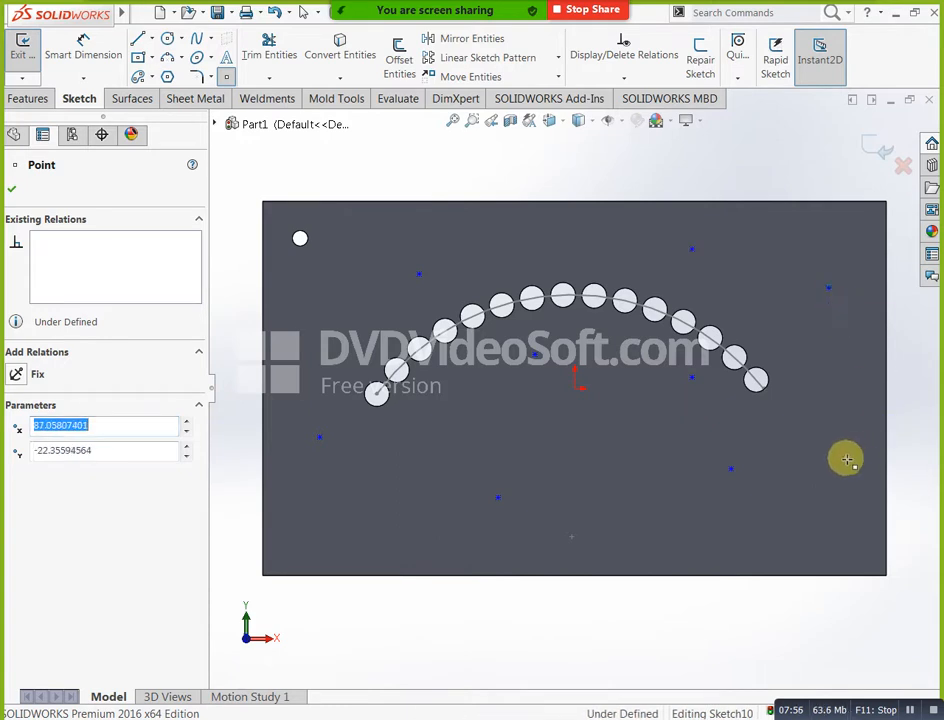
click(33, 54)
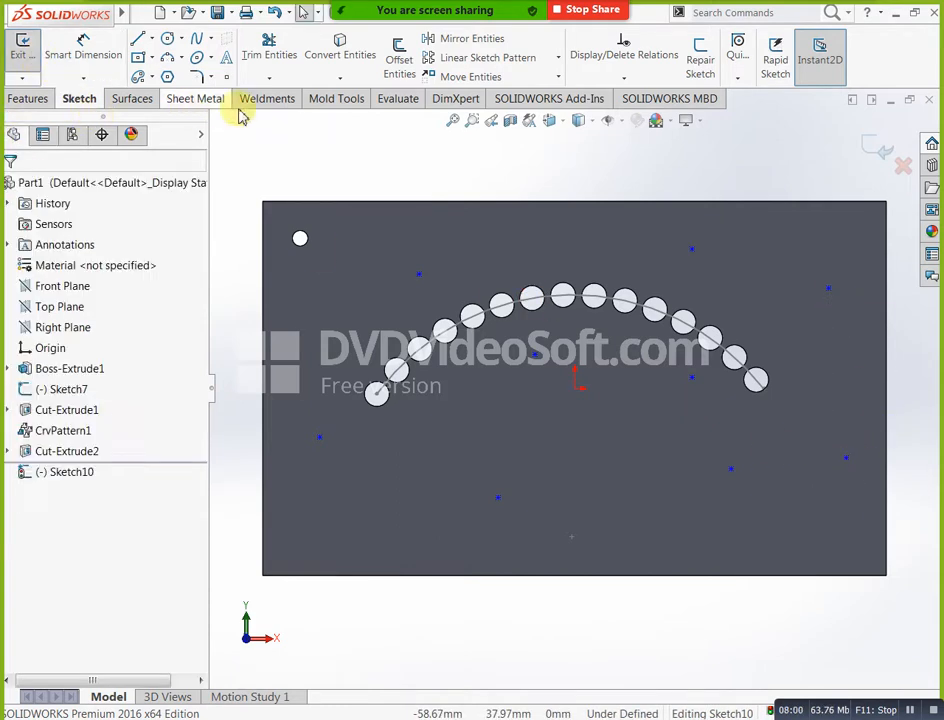
click(873, 147)
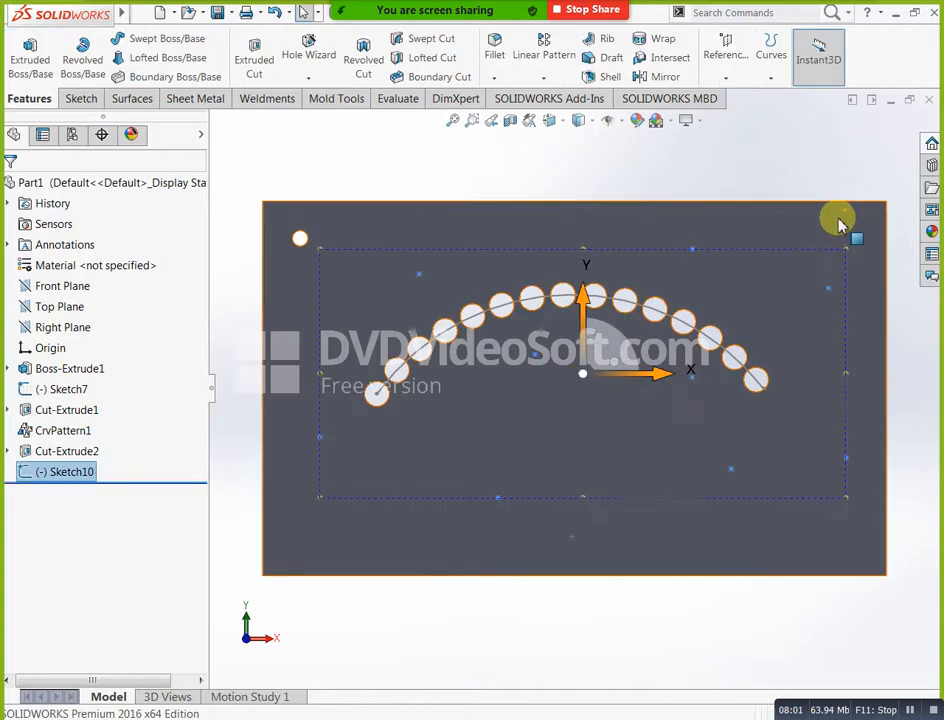
click(800, 218)
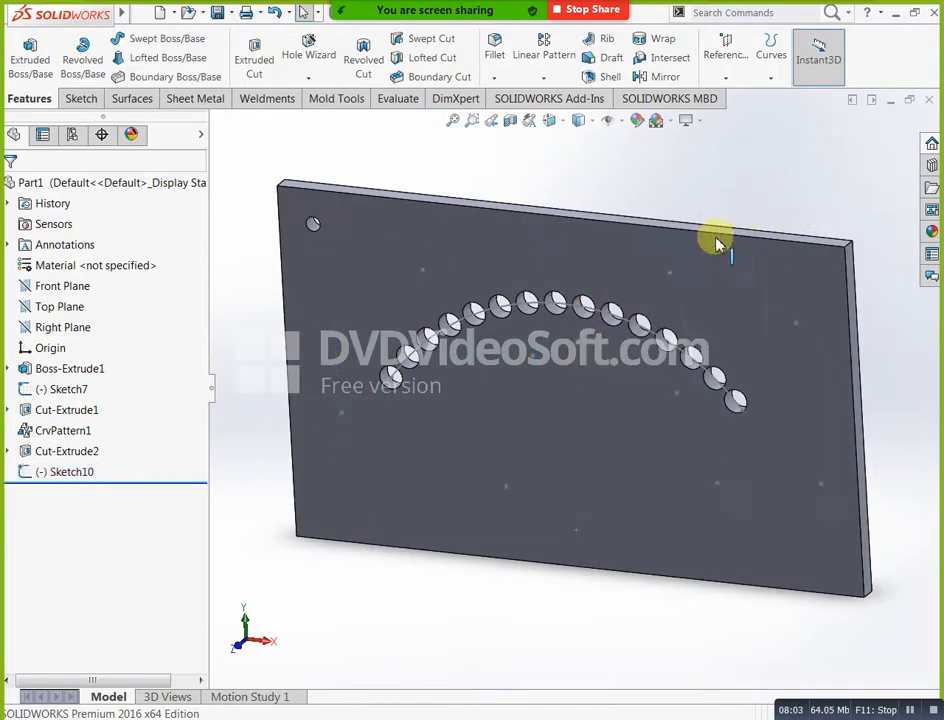
Create a sketch-driven pattern of the 5 mm corner hole at the nine sketched points, using the centroid as reference point
click(84, 455)
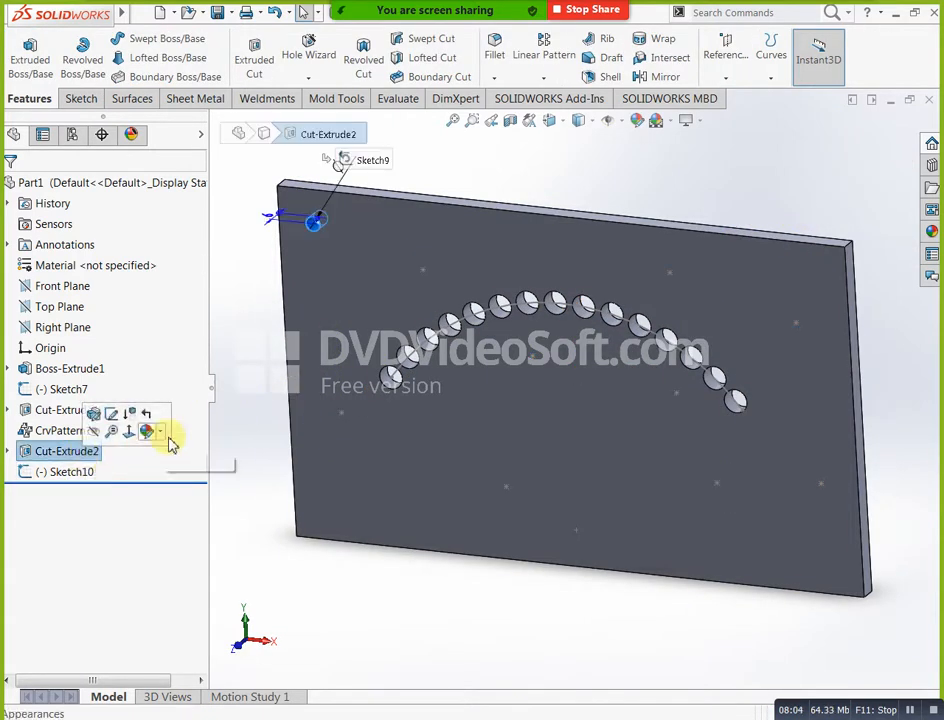
click(554, 79)
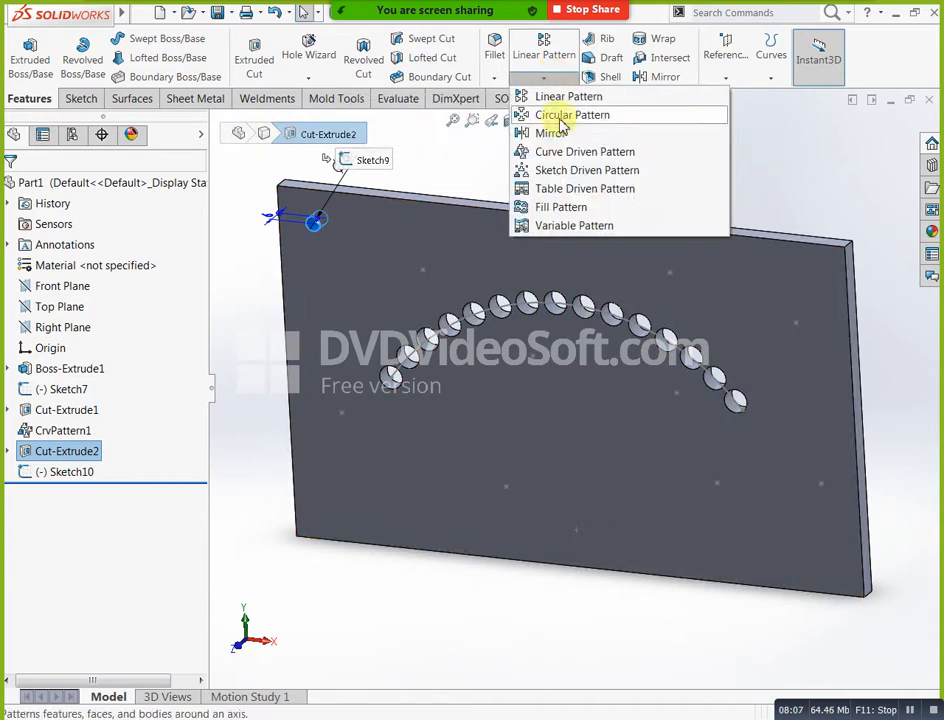
click(566, 172)
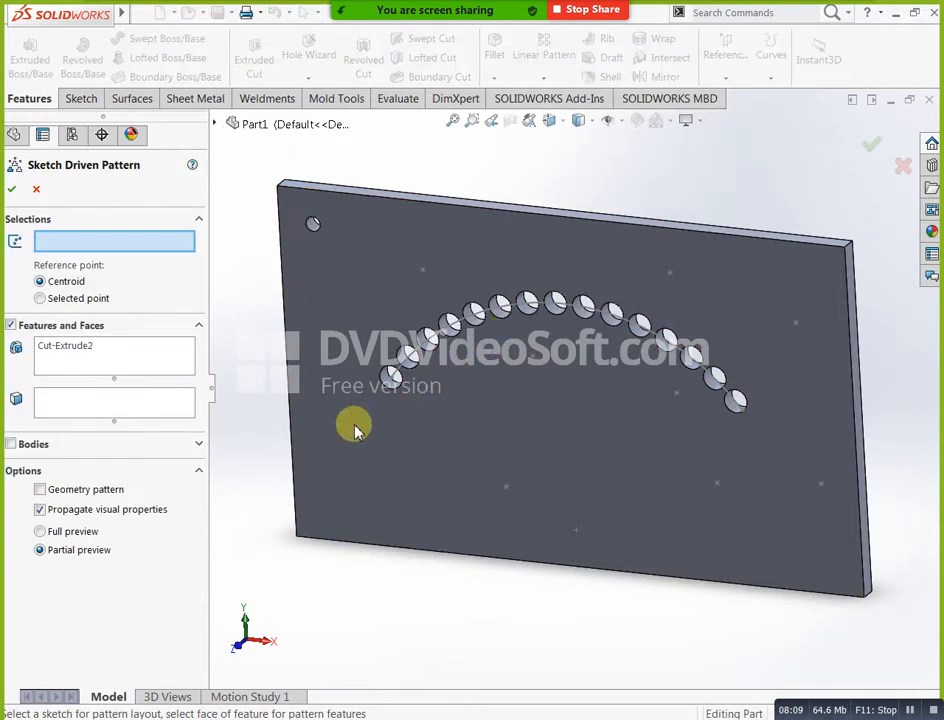
click(427, 277)
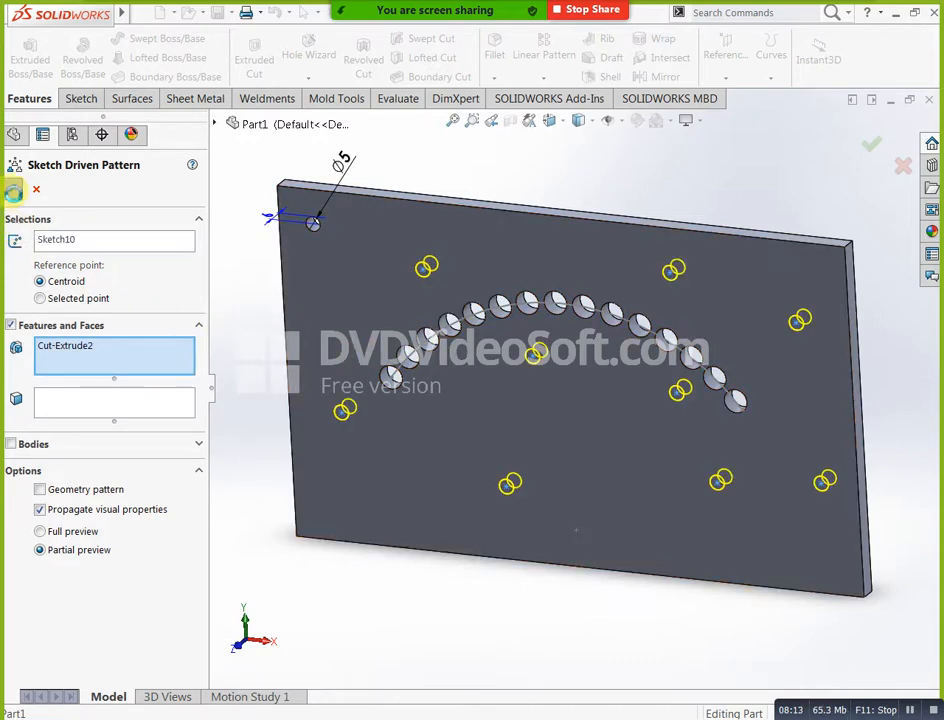
click(13, 190)
mouse_move(327, 611)
middle_down()
mouse_move(388, 570)
mouse_move(415, 522)
mouse_move(364, 524)
mouse_move(366, 532)
middle_up()
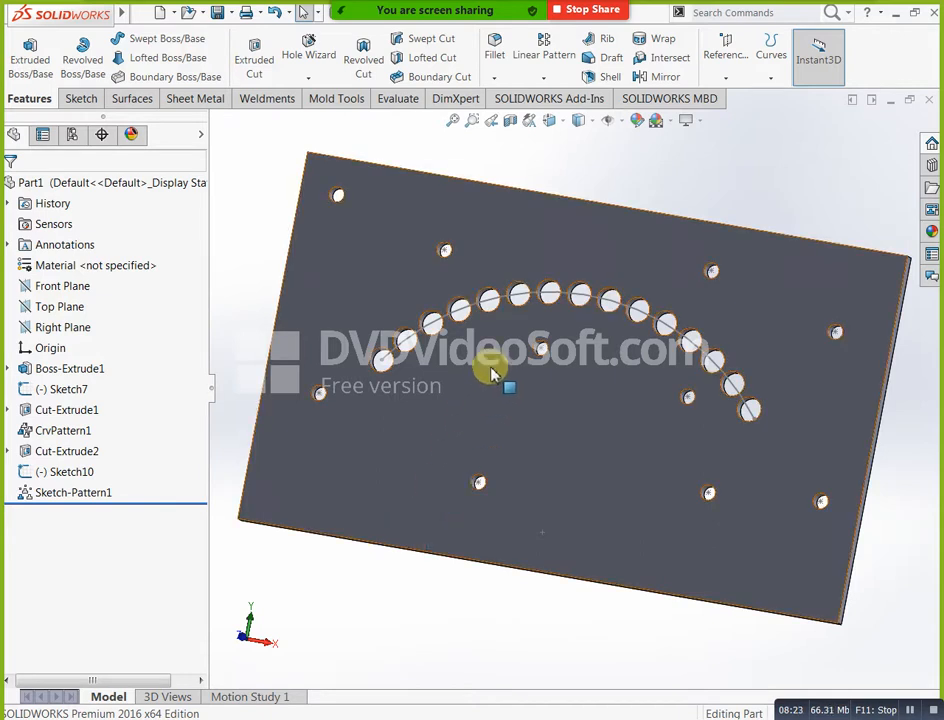
click(557, 78)
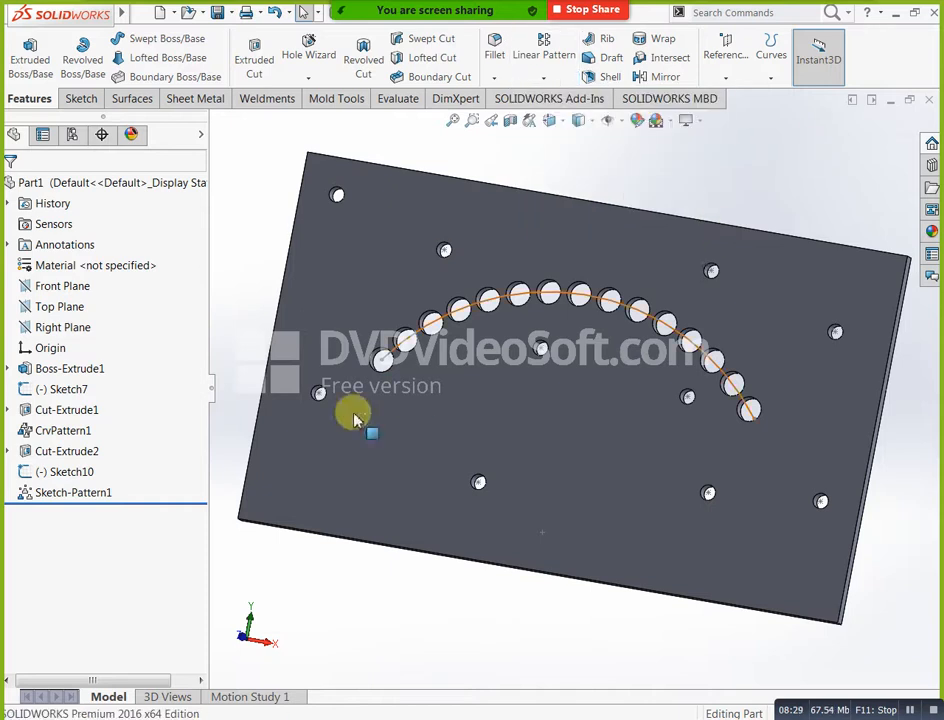
Delete the plate's base extrusion together with all its cuts, hole patterns and dependent sketches
click(80, 492)
ctrl+click(80, 472)
ctrl+click(64, 451)
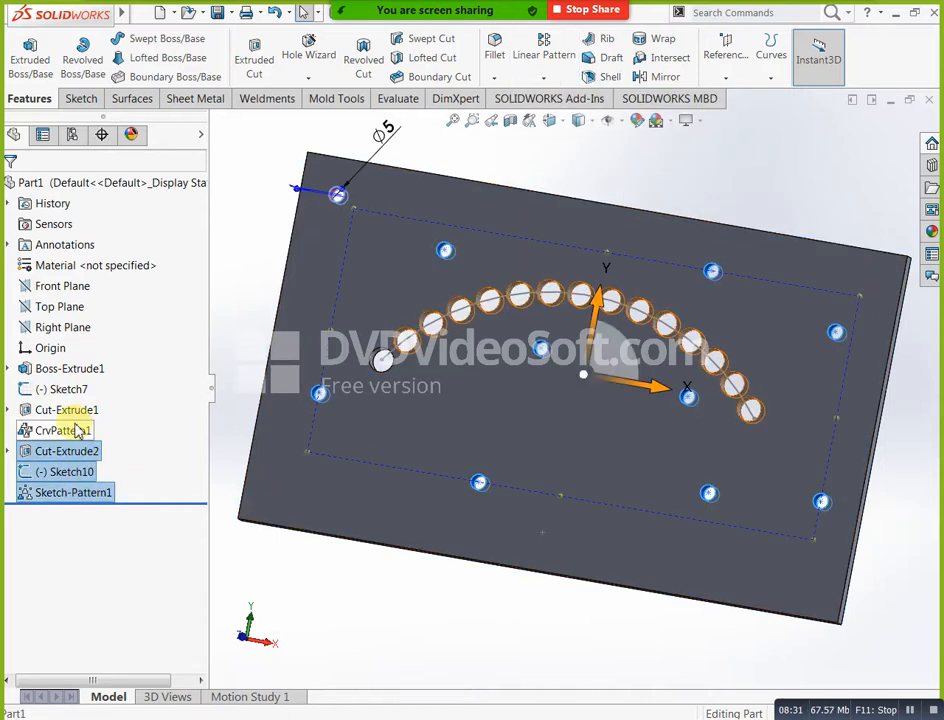
ctrl+click(62, 430)
ctrl+click(68, 410)
ctrl+click(73, 393)
ctrl+click(72, 370)
right_click(72, 370)
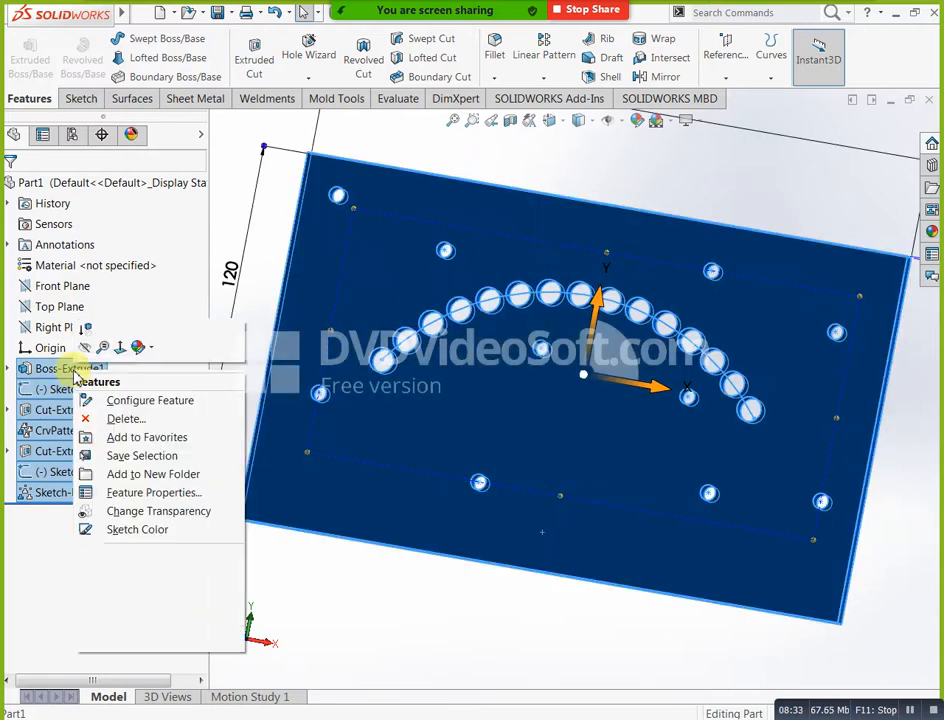
click(125, 418)
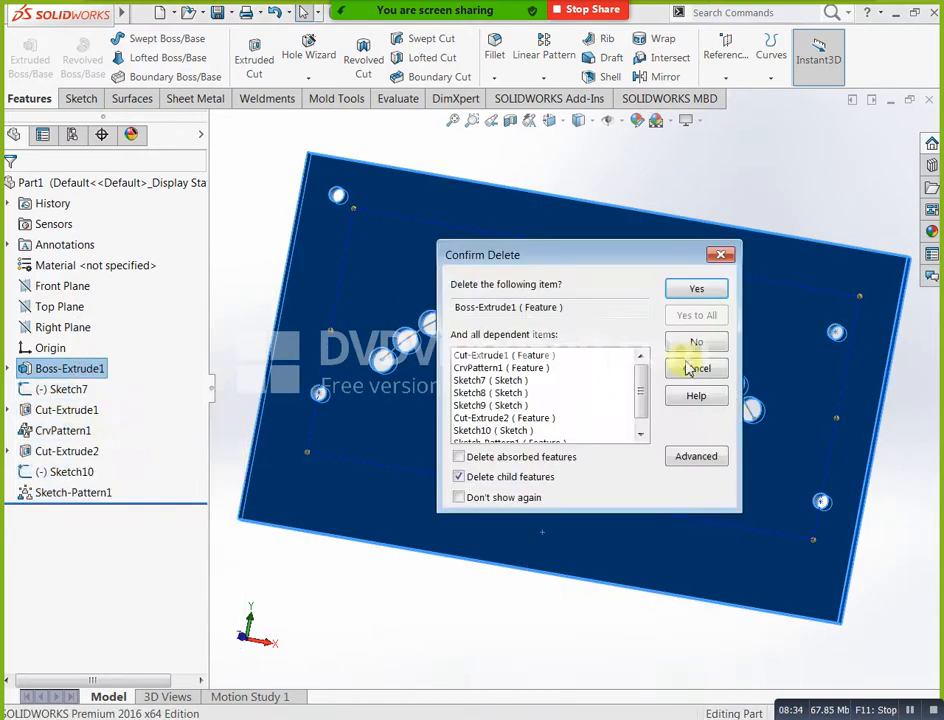
click(694, 292)
Delete the leftover rectangle sketch so that the part is empty
click(72, 374)
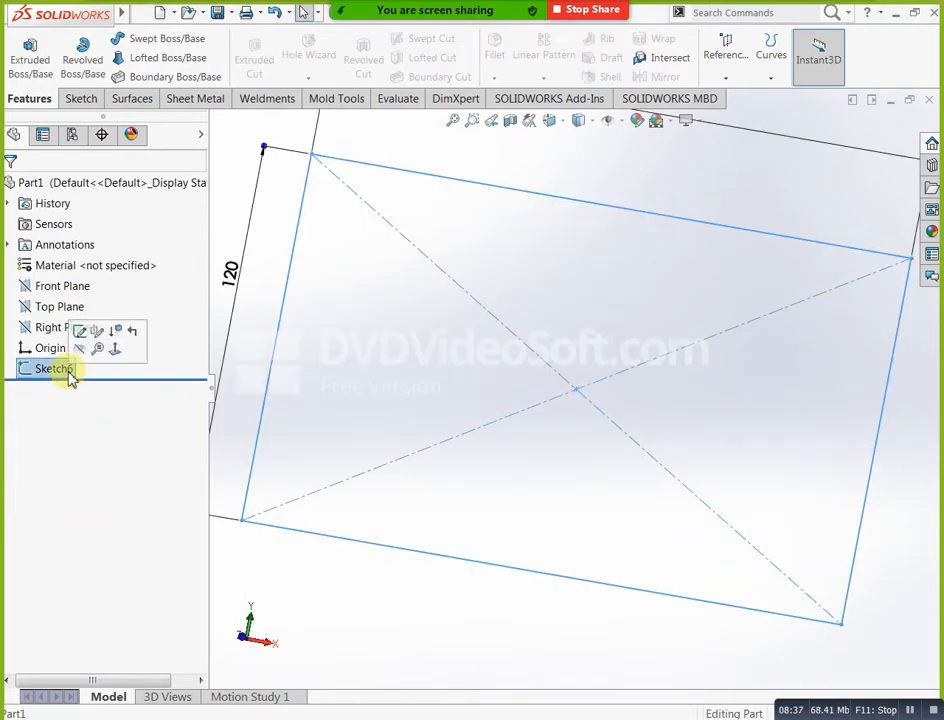
right_click(72, 375)
click(92, 459)
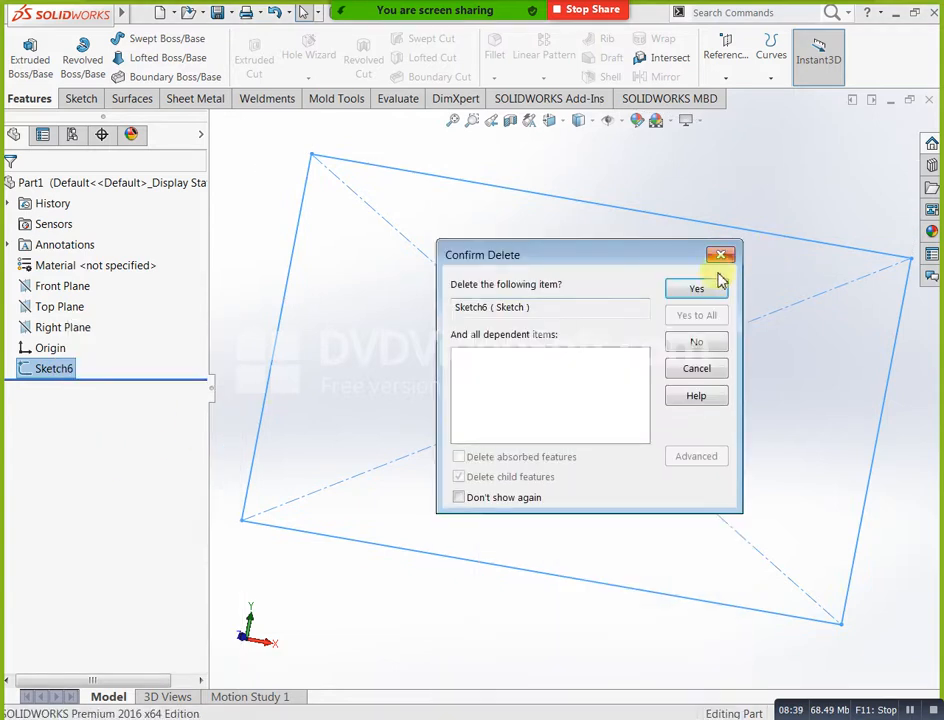
click(700, 287)
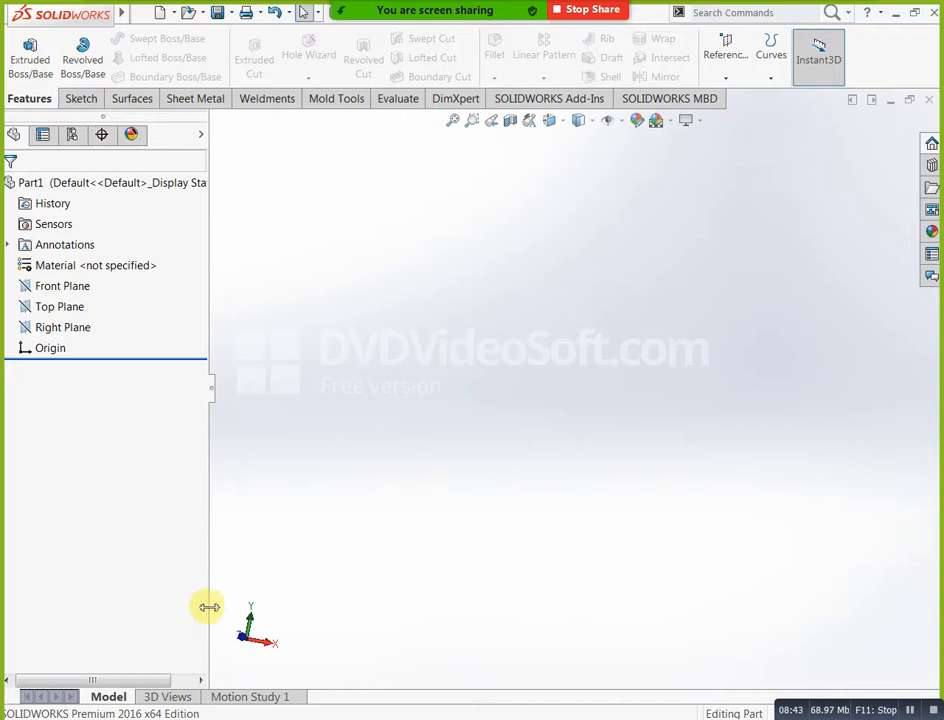
Switch to Windows Explorer and open the Assembly projects folder inside mechanical images on Local Disk (D:)
key(alt+Tab)
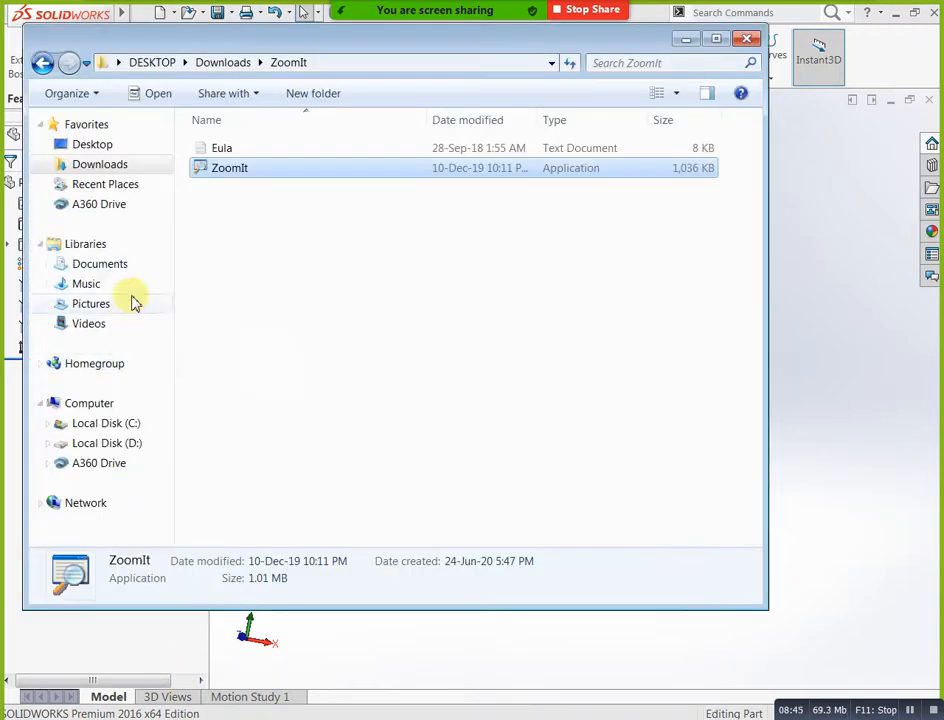
click(133, 448)
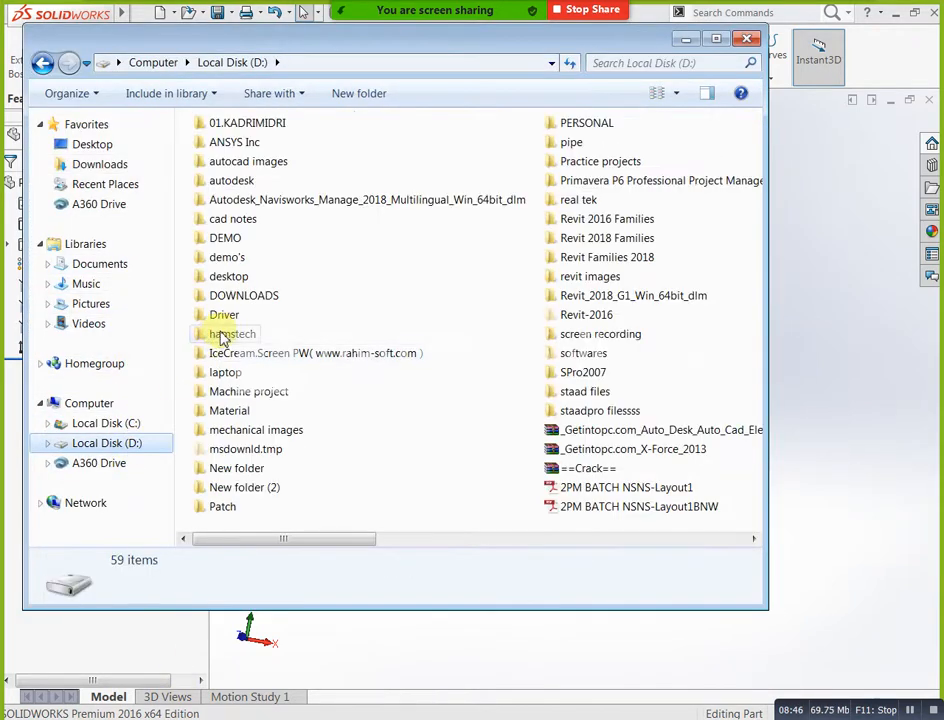
double_click(205, 318)
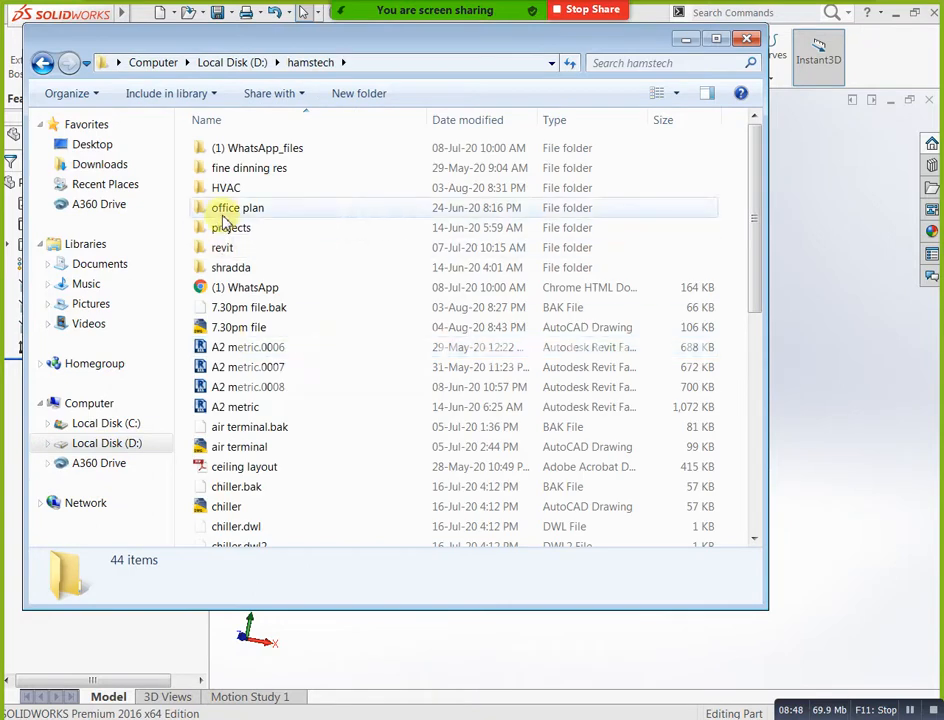
click(42, 62)
double_click(246, 432)
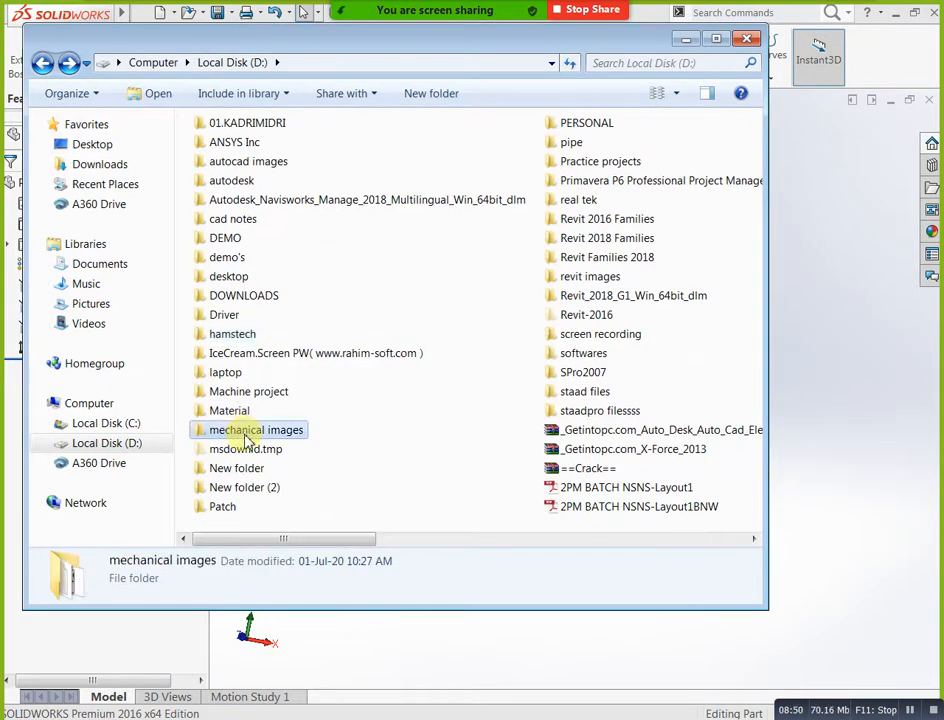
click(288, 152)
double_click(288, 153)
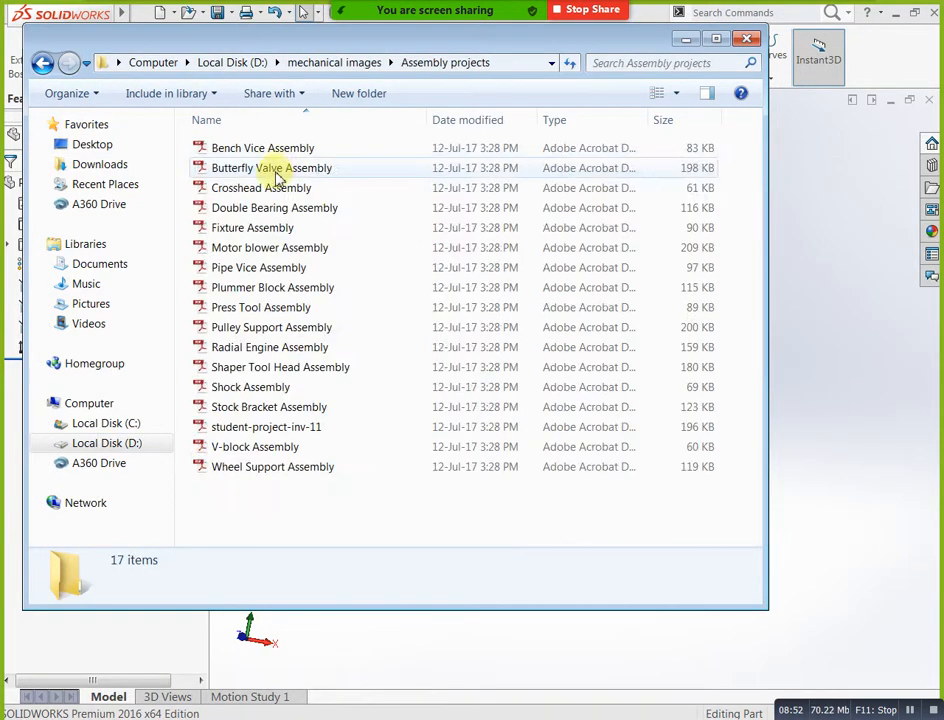
Open the Double Bearing Assembly PDF in Adobe Reader and maximize its window
click(274, 208)
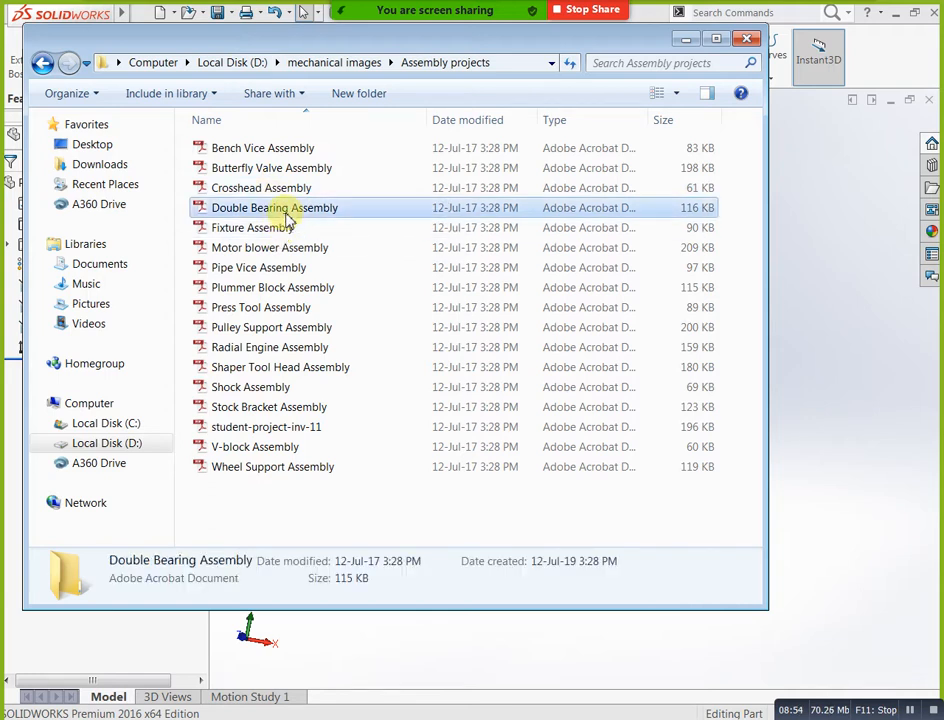
click(716, 40)
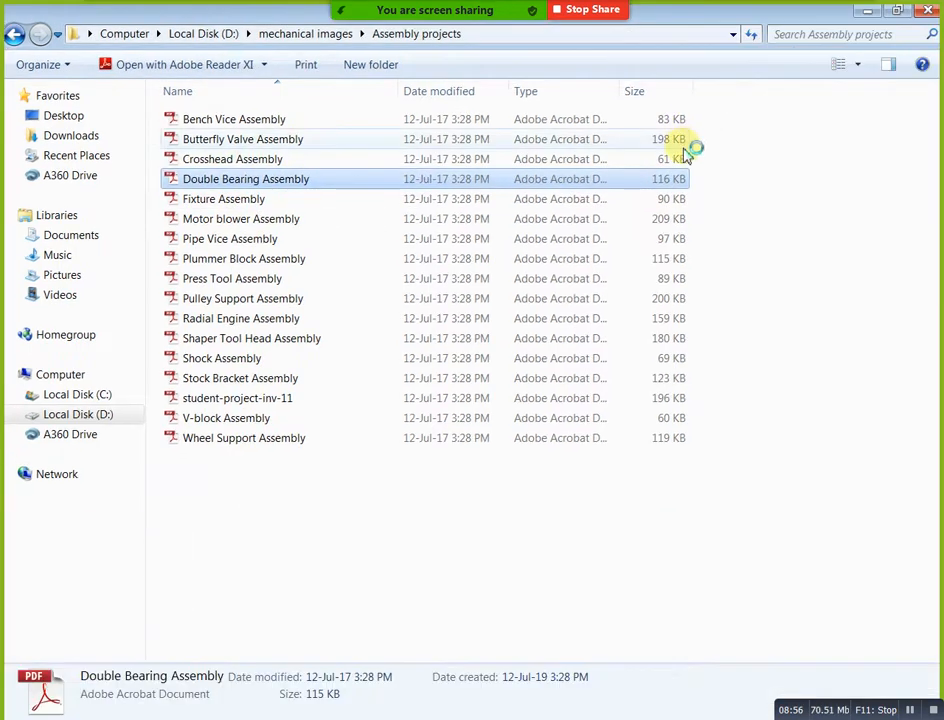
double_click(688, 182)
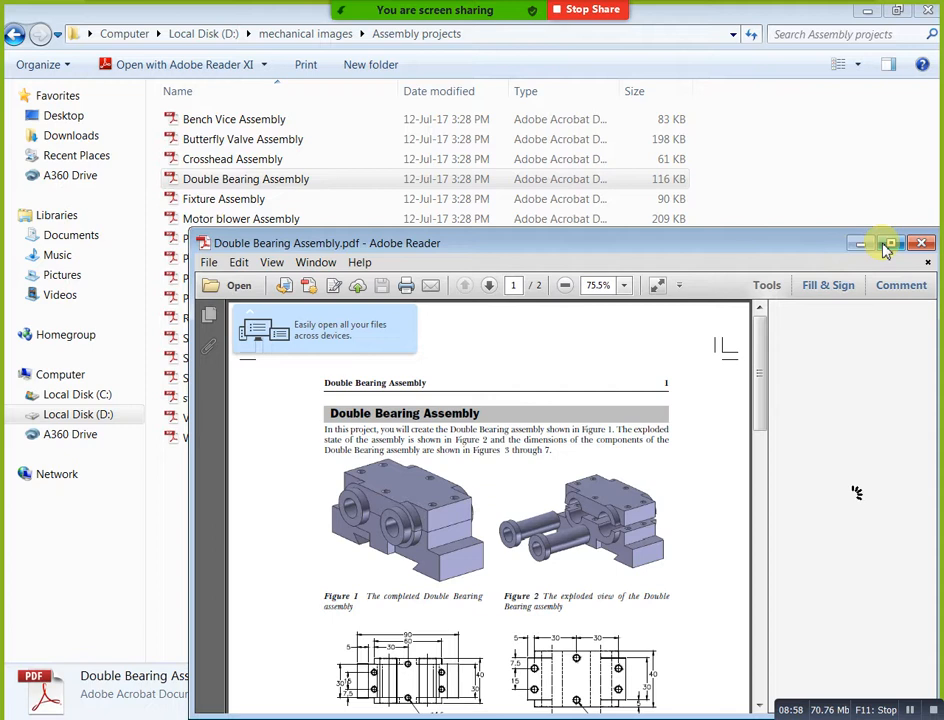
double_click(834, 250)
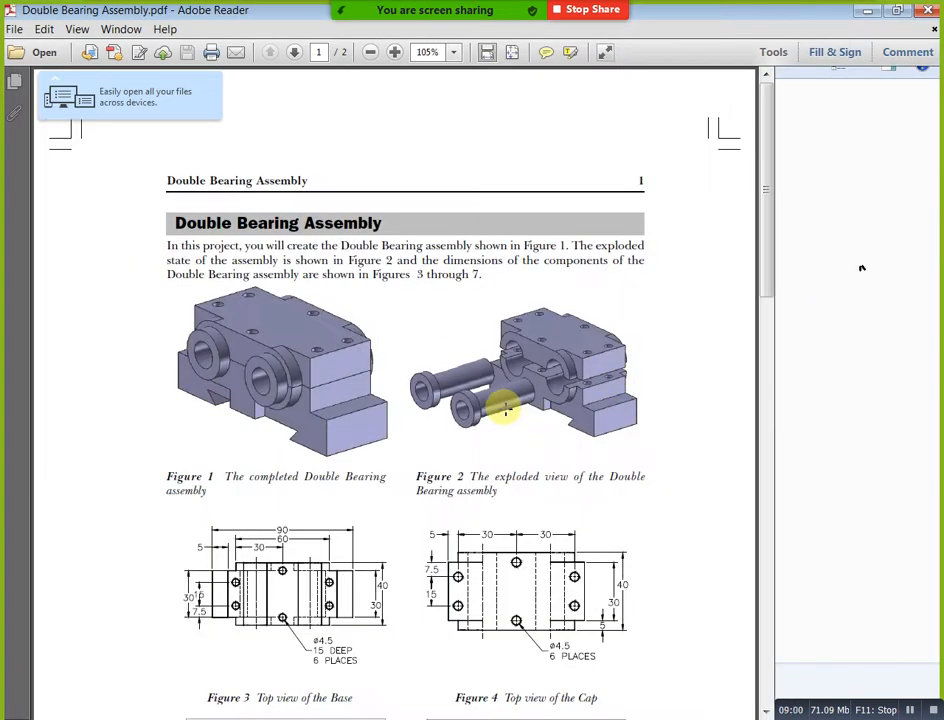
Examine the assembly figures and the dimensioned top and front views of the Base, enlarged to 150%
scroll(480, 430, down, 2)
scroll(430, 465, down, 1)
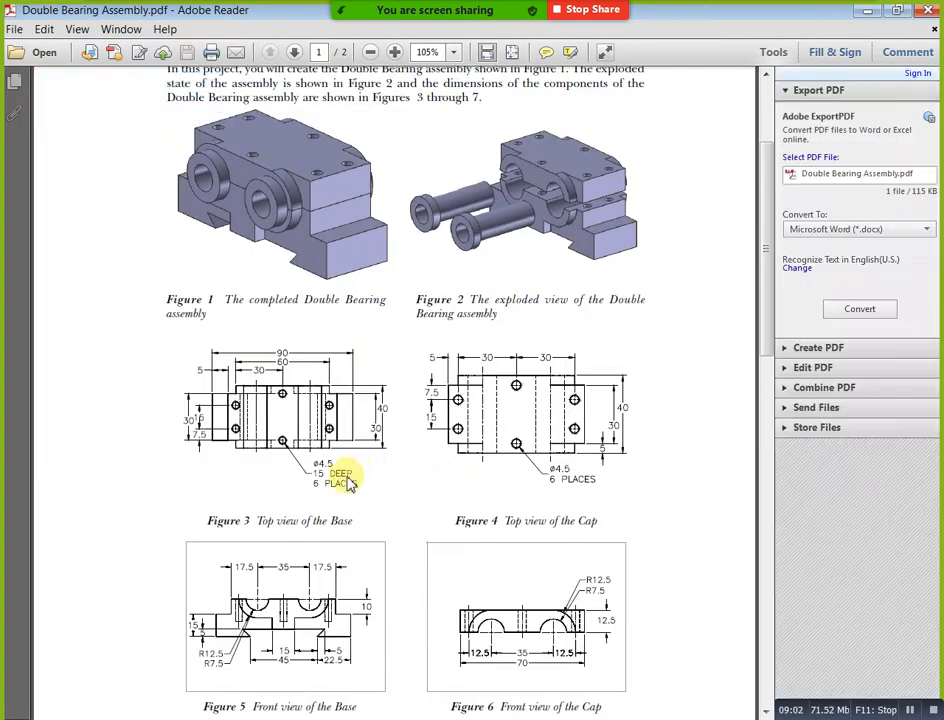
scroll(350, 480, down, 2)
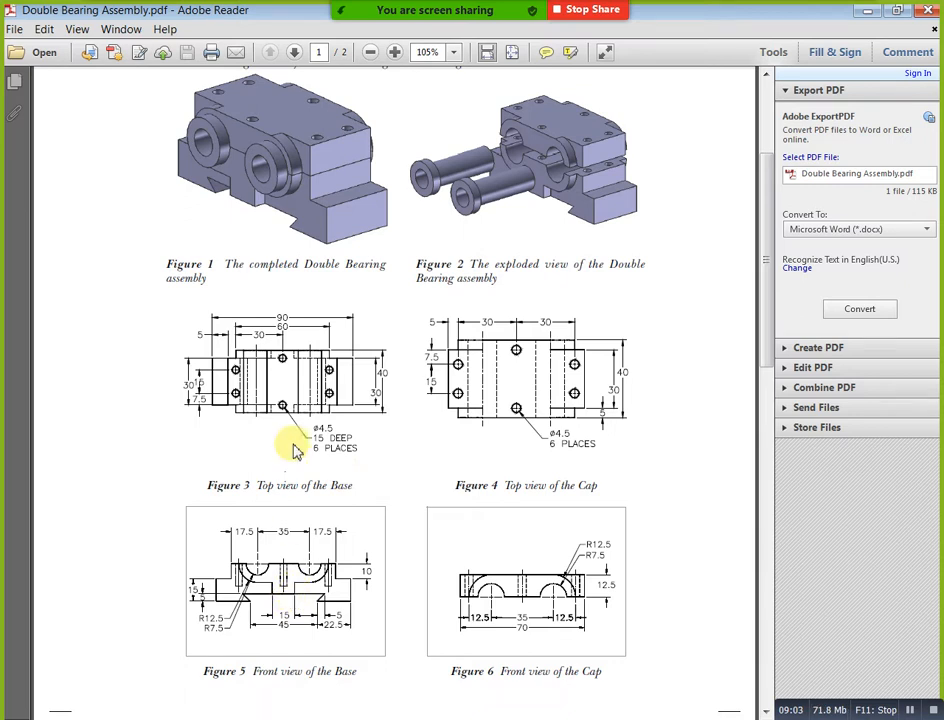
scroll(305, 560, down, 1)
ctrl+scroll(305, 569, up, 1)
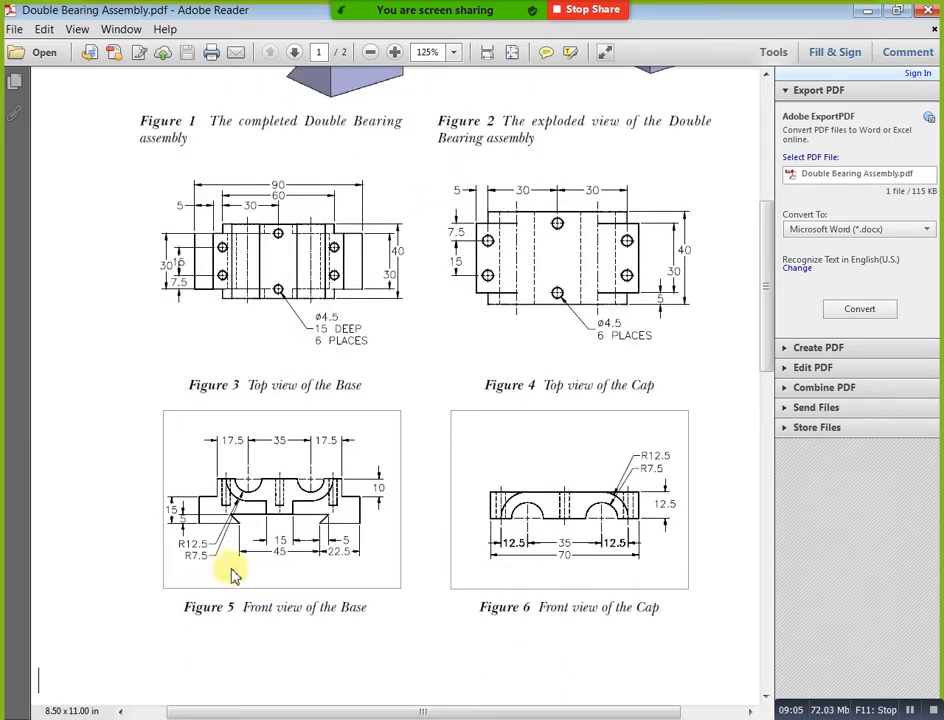
ctrl+scroll(170, 552, up, 1)
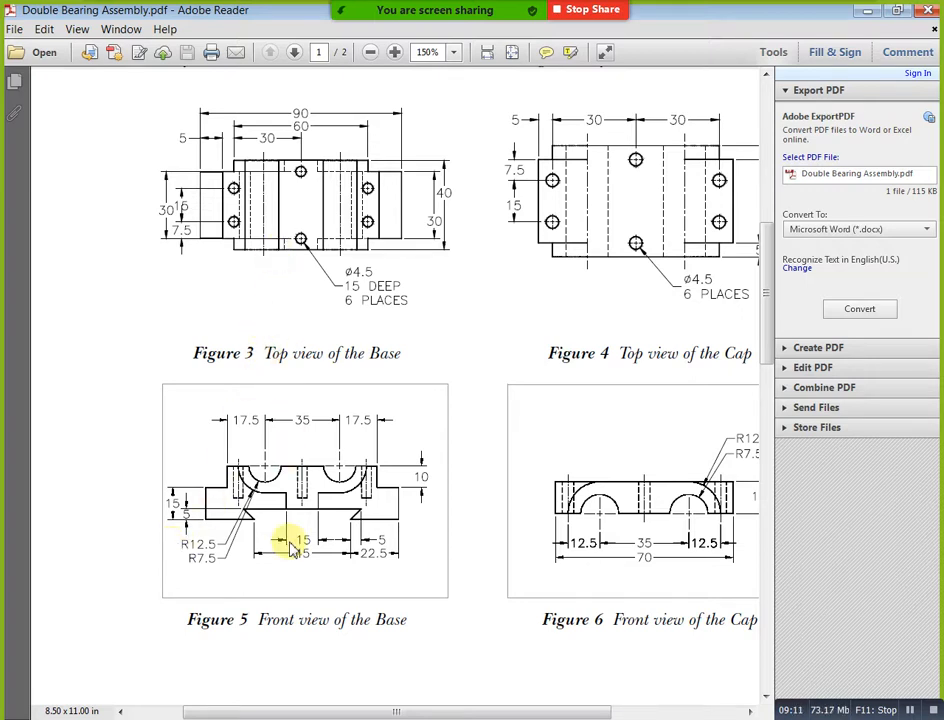
scroll(283, 563, up, 5)
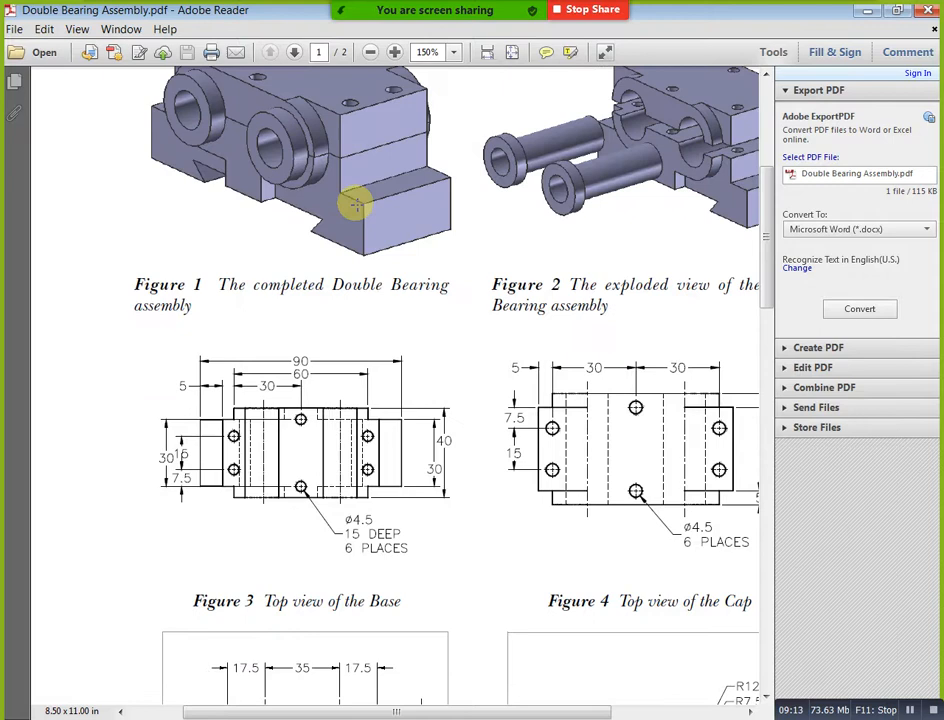
scroll(352, 290, down, 4)
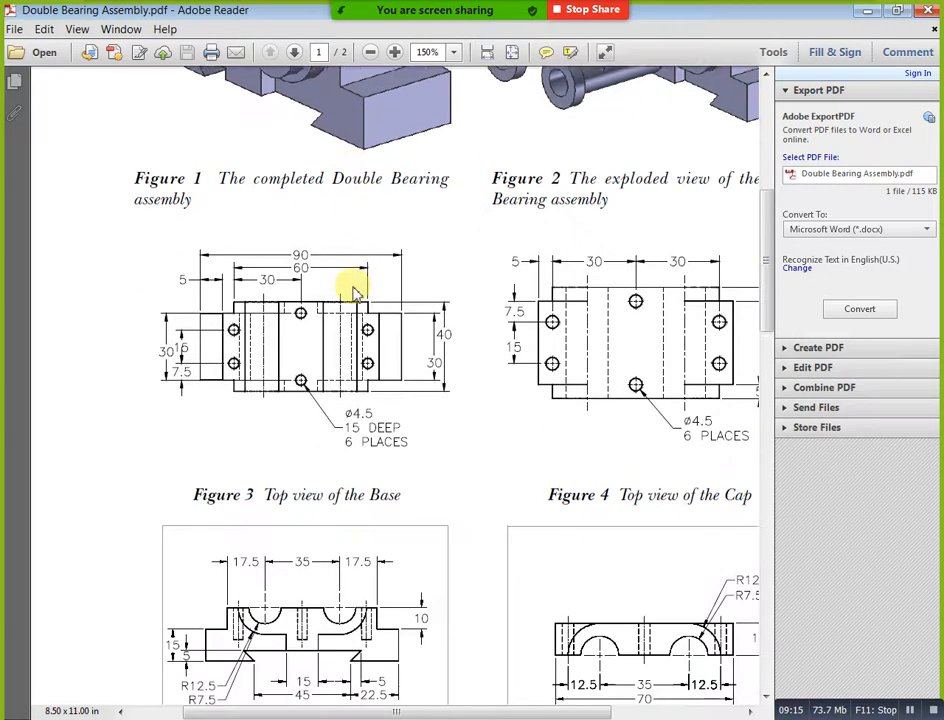
scroll(300, 435, down, 1)
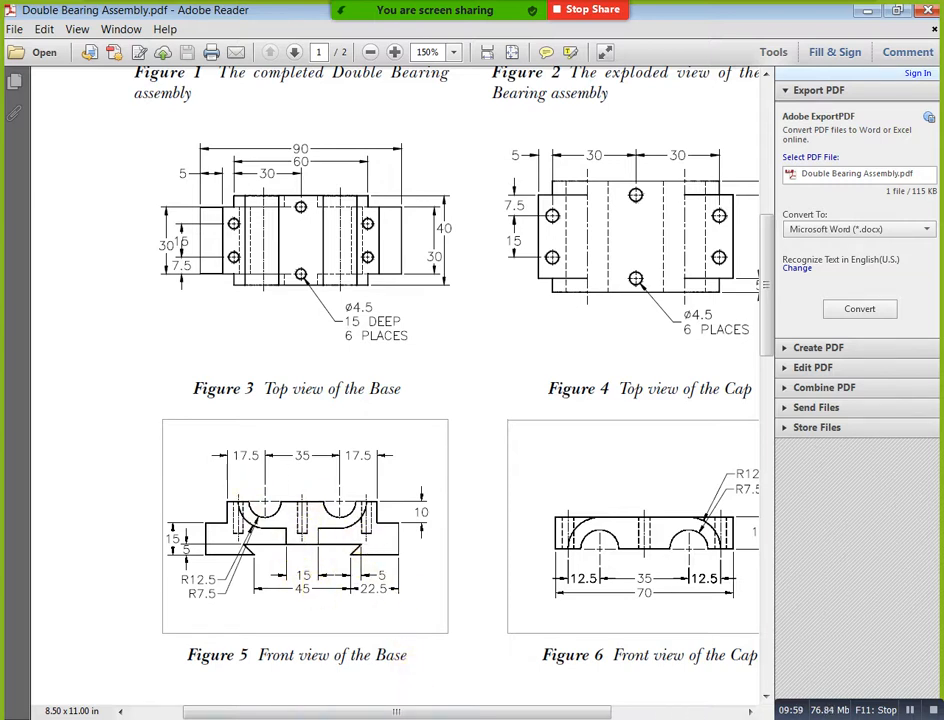
Switch back to SOLIDWORKS and sketch a center rectangle about 80 x 36 mm on the Front Plane, centered on the origin
key(alt+Tab)
click(67, 288)
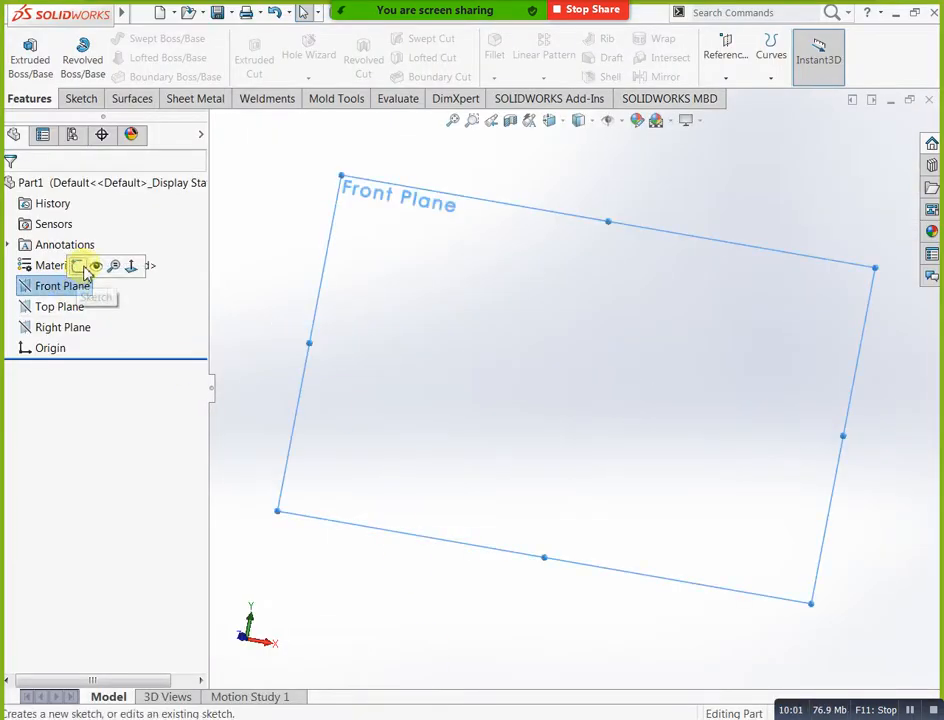
click(78, 264)
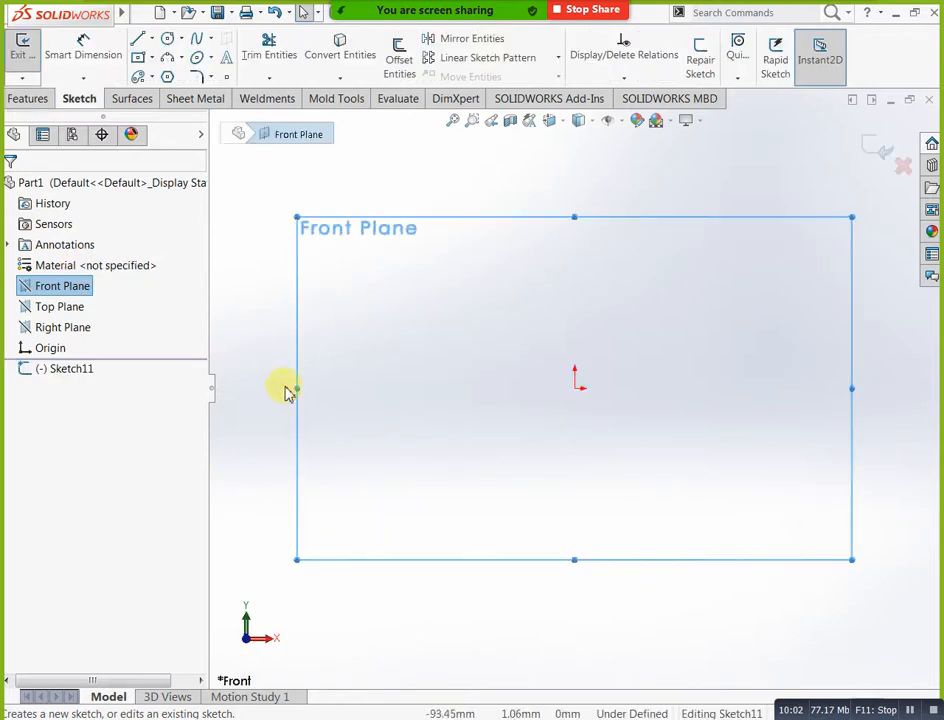
click(140, 60)
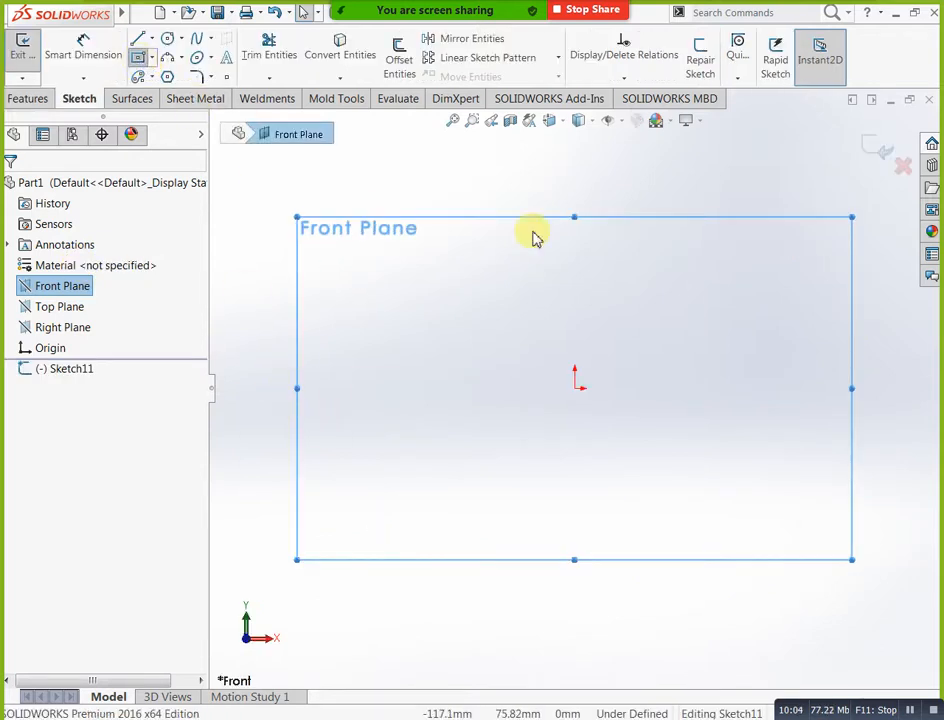
click(575, 387)
click(700, 332)
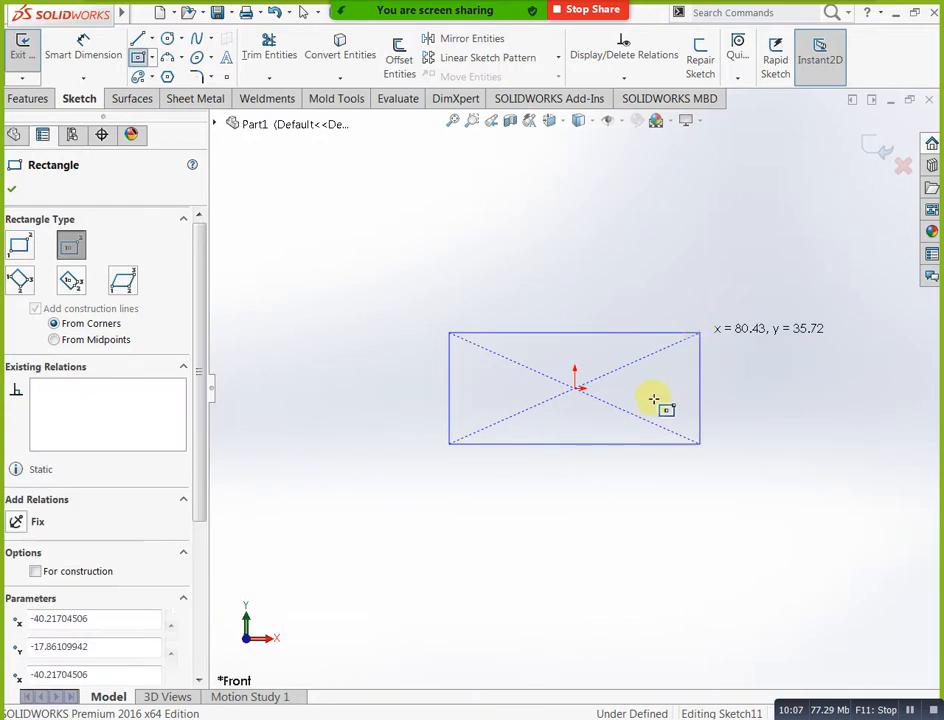
Dimension the rectangle's horizontal length as 90 mm
click(100, 52)
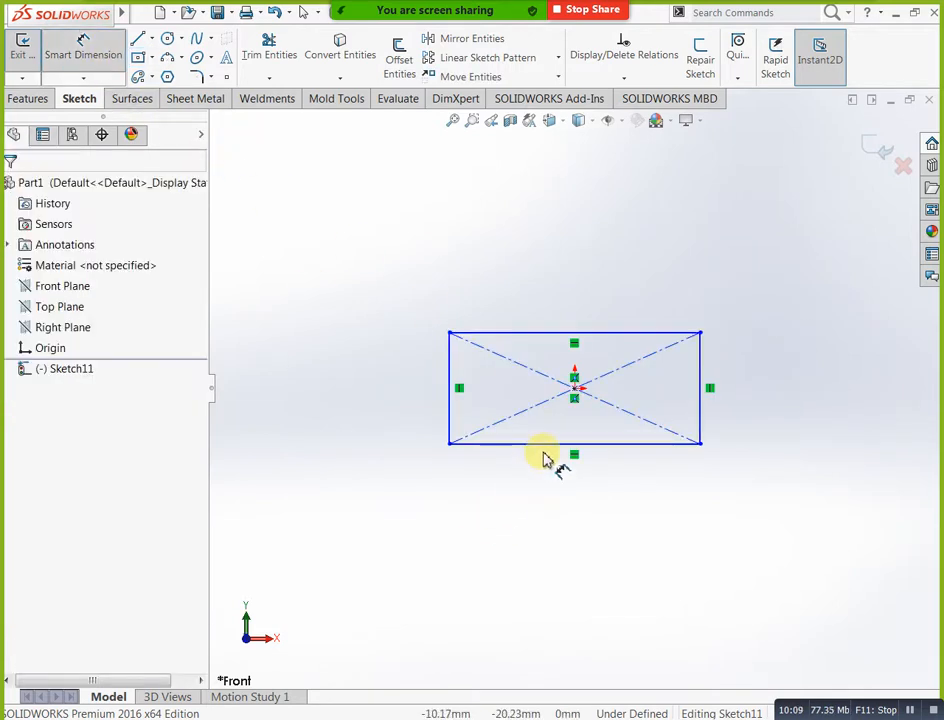
click(548, 446)
click(550, 503)
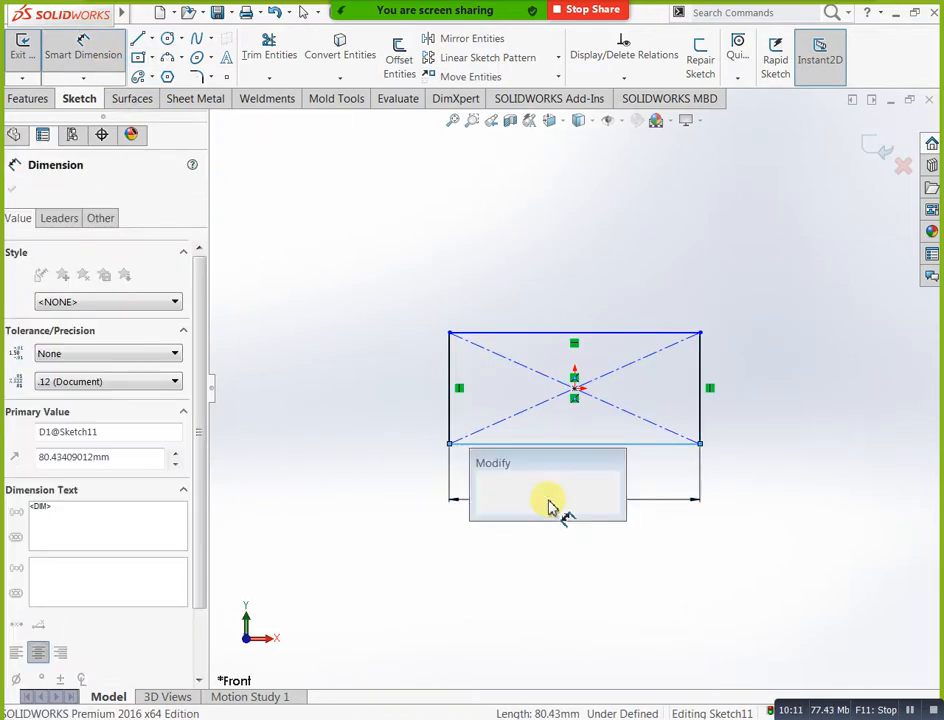
text(90)
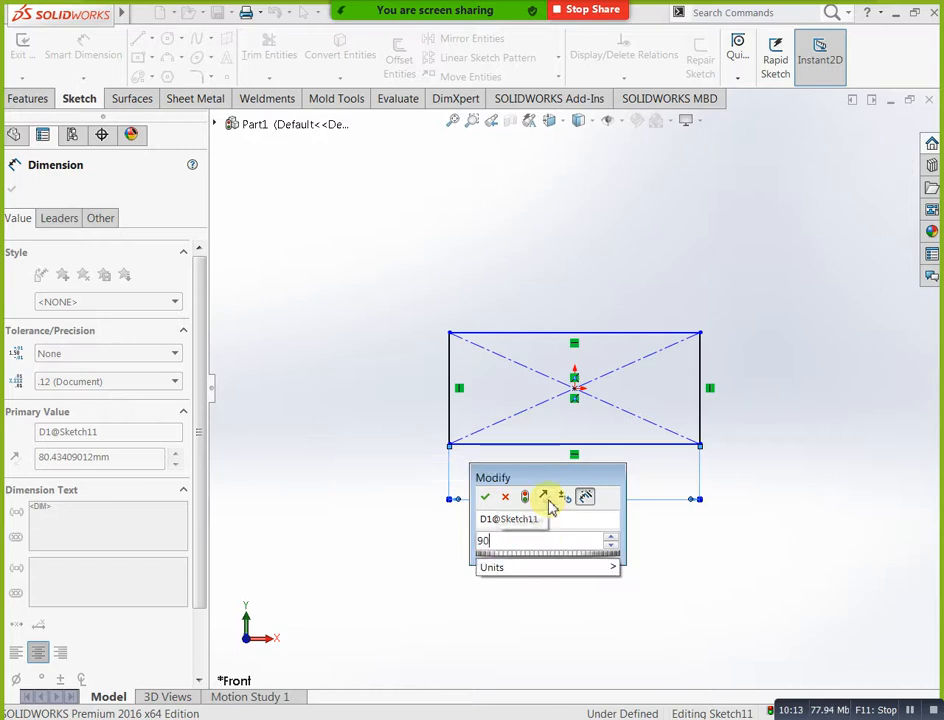
key(Return)
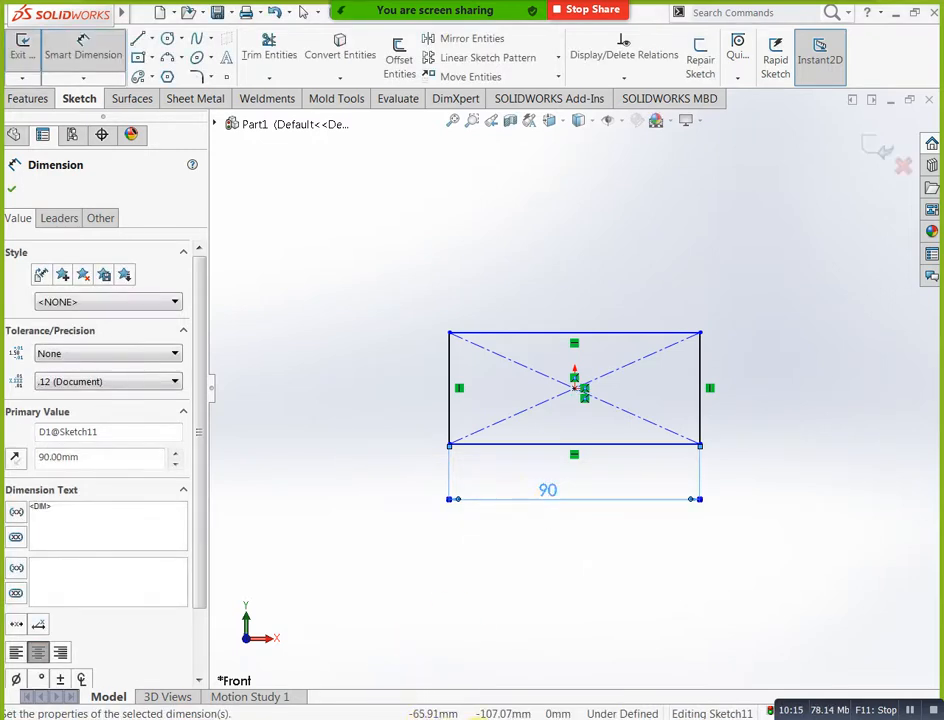
Check the Base drawing in the PDF and dimension the rectangle's height as 25 mm
key(alt+Tab)
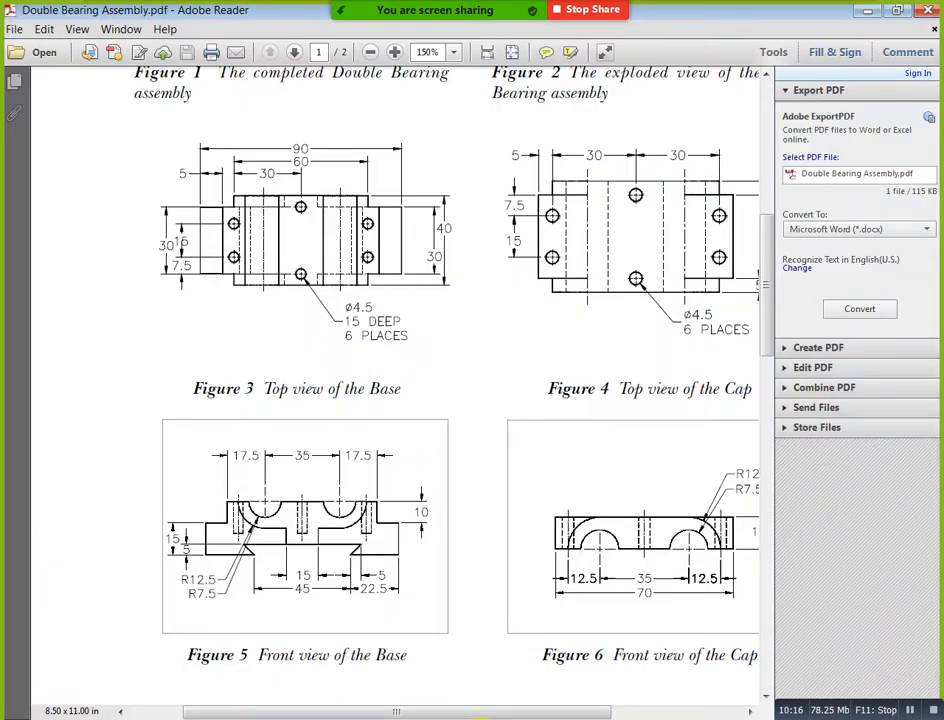
key(alt+Tab)
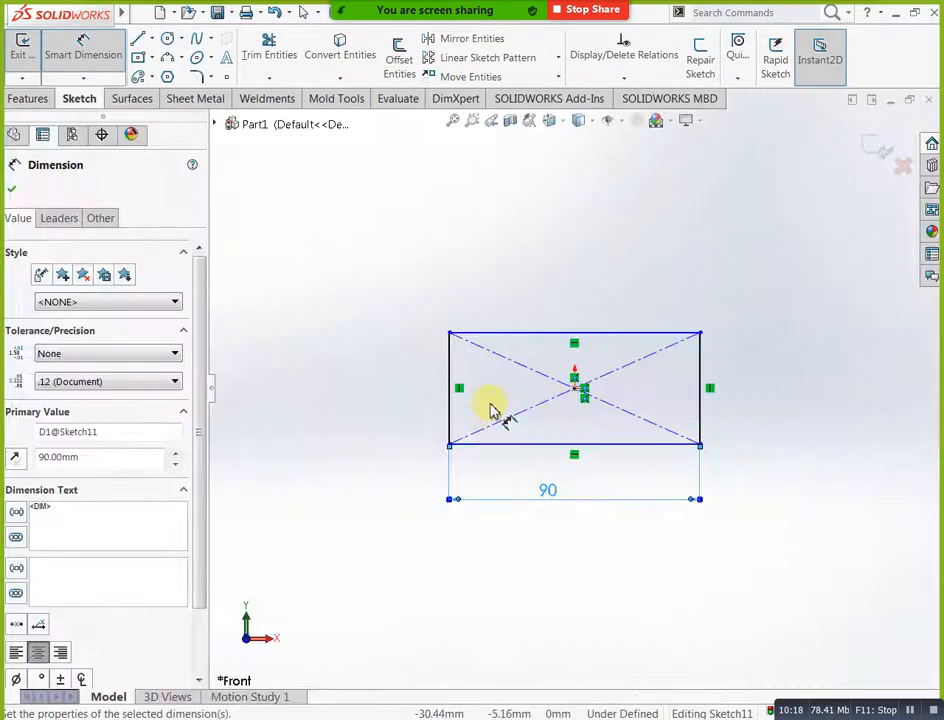
click(449, 373)
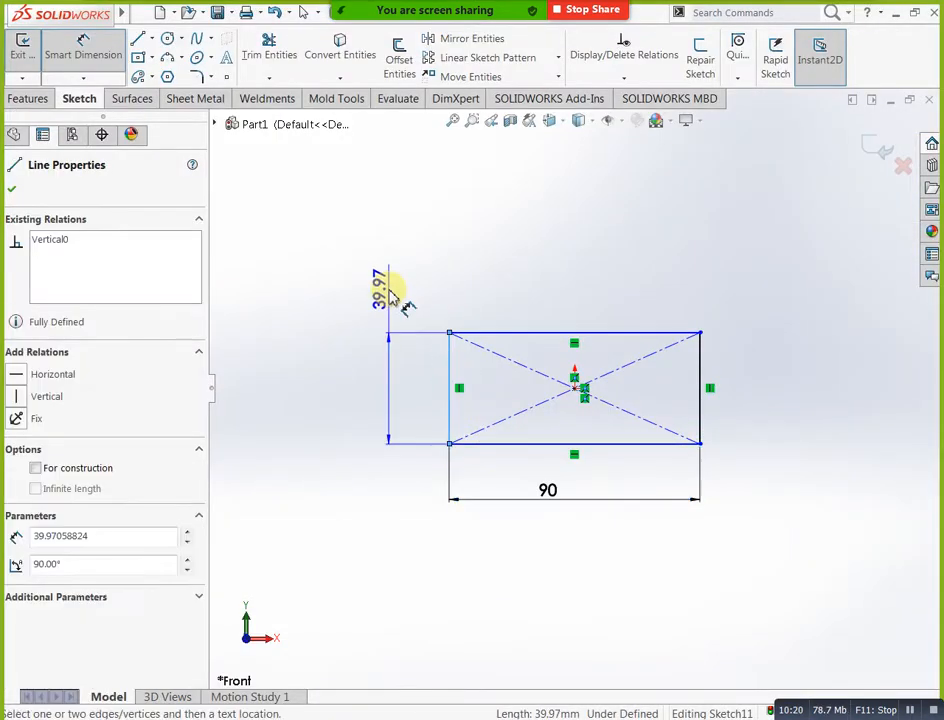
click(390, 295)
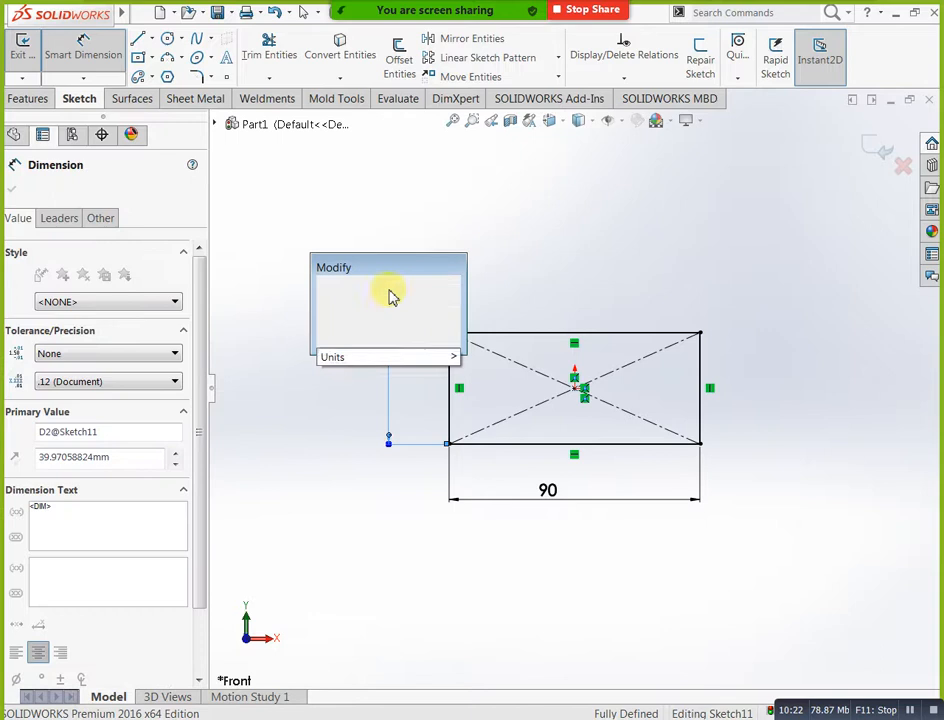
text(25)
key(Return)
key(Escape)
key(Escape)
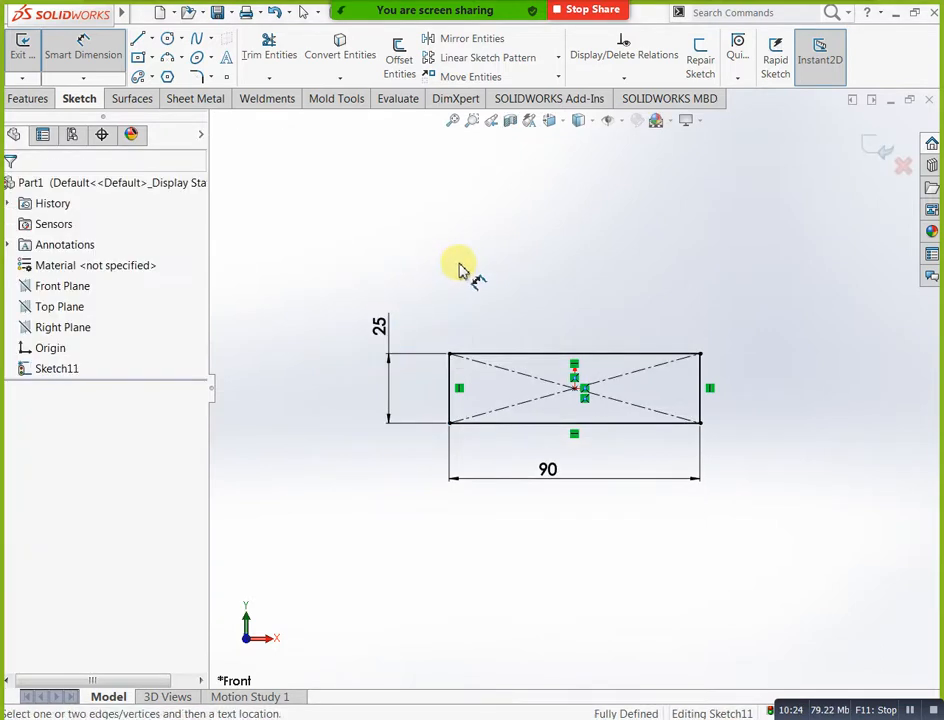
Check the Base's front view in the PDF and sketch a notch about 7.5 mm wide and 8.4 mm deep in the rectangle's upper-left corner
key(alt+Tab)
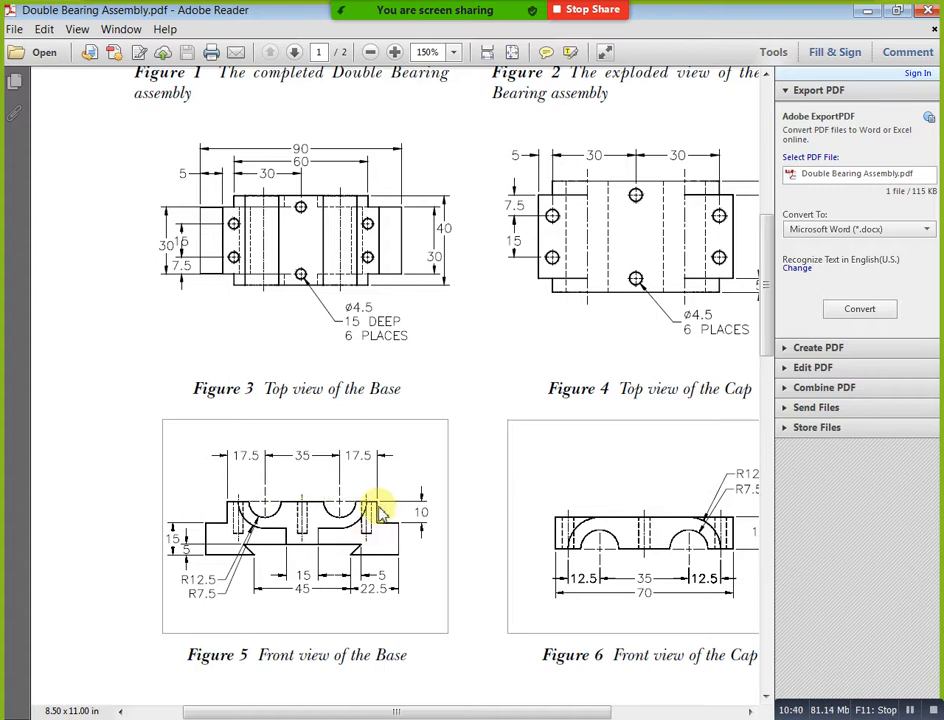
click(867, 11)
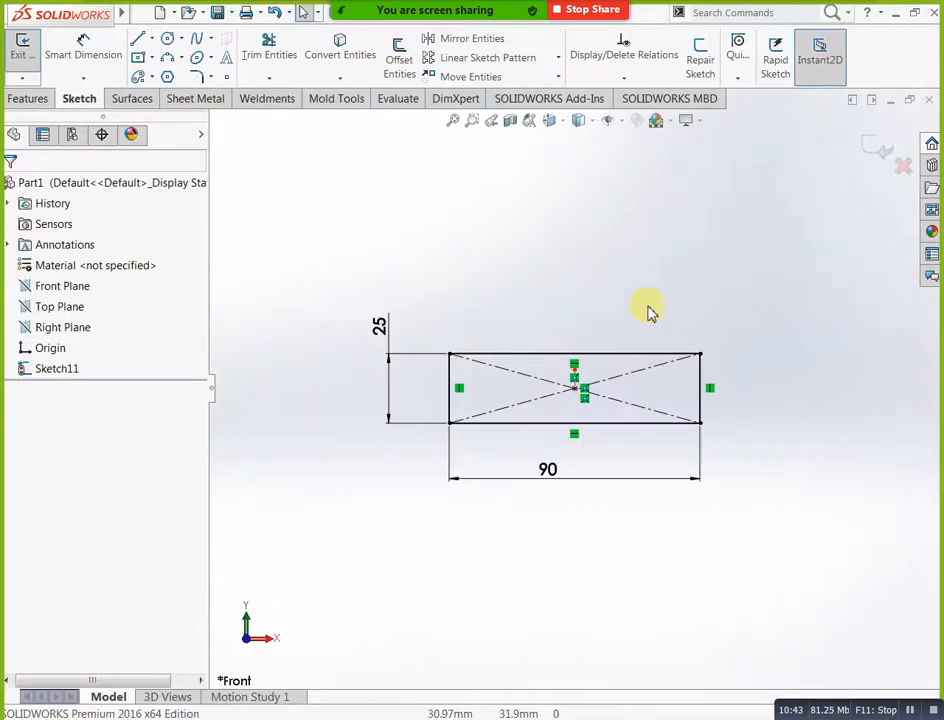
click(137, 38)
scroll(560, 390, up, 2)
scroll(542, 375, down, 4)
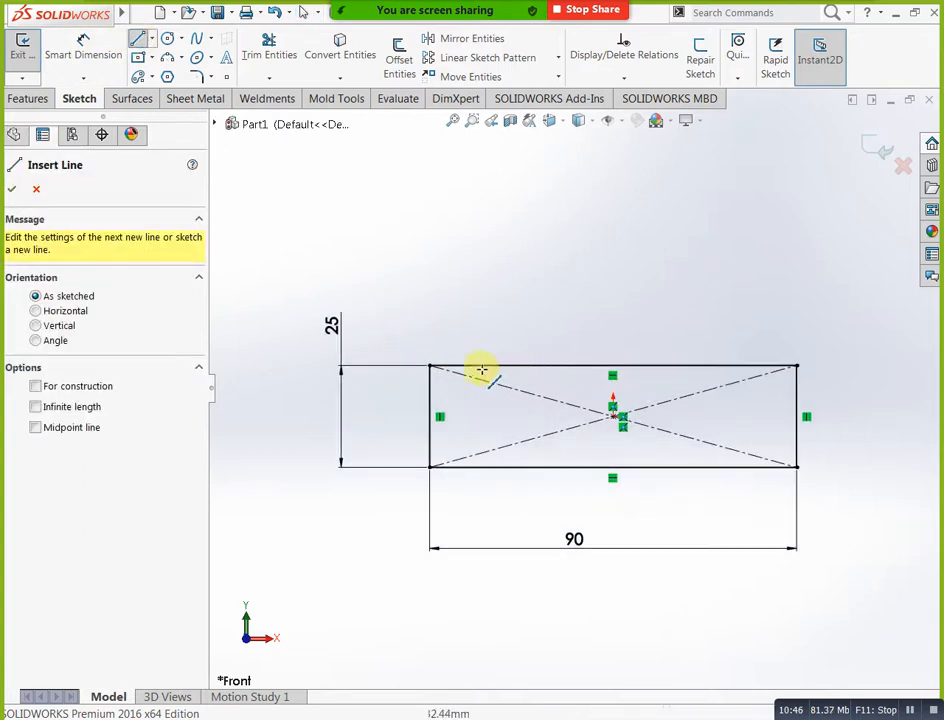
click(461, 366)
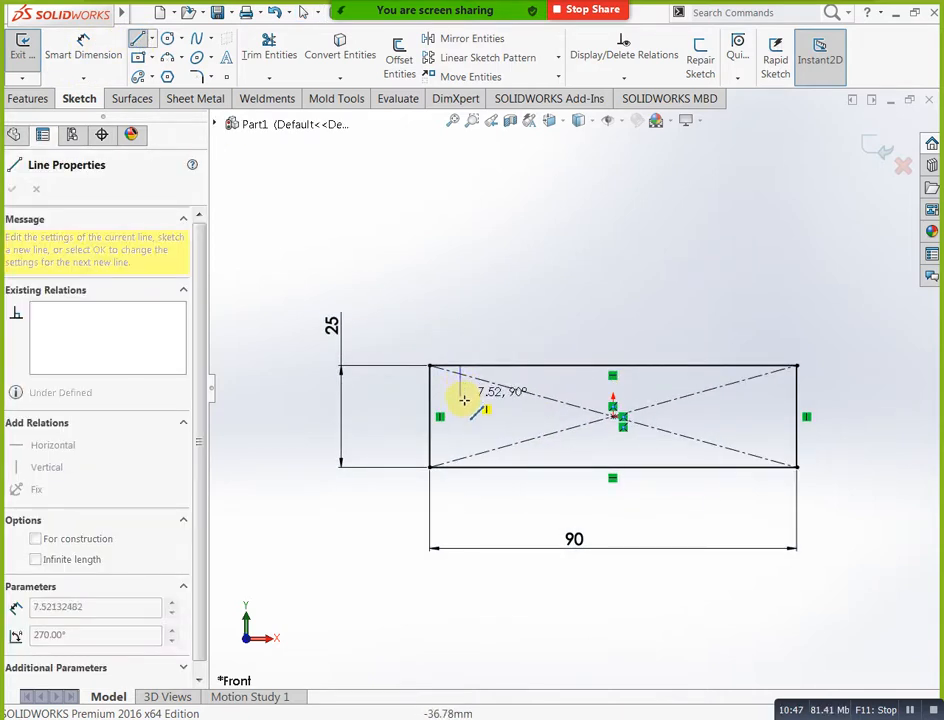
right_click(588, 262)
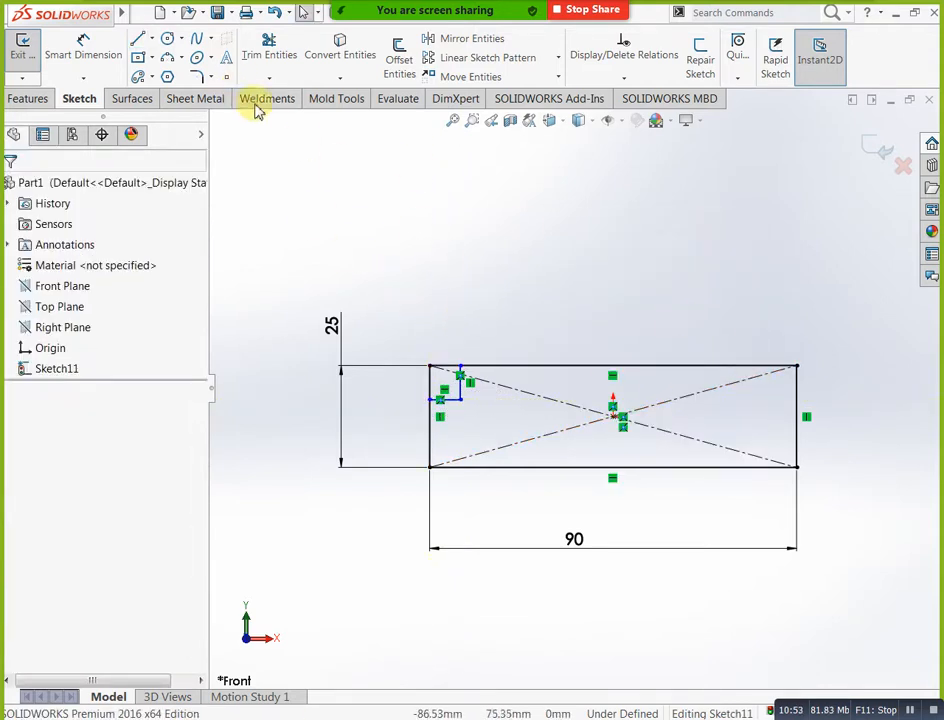
Dimension the corner notch as 10 mm deep and 10 mm wide
click(82, 46)
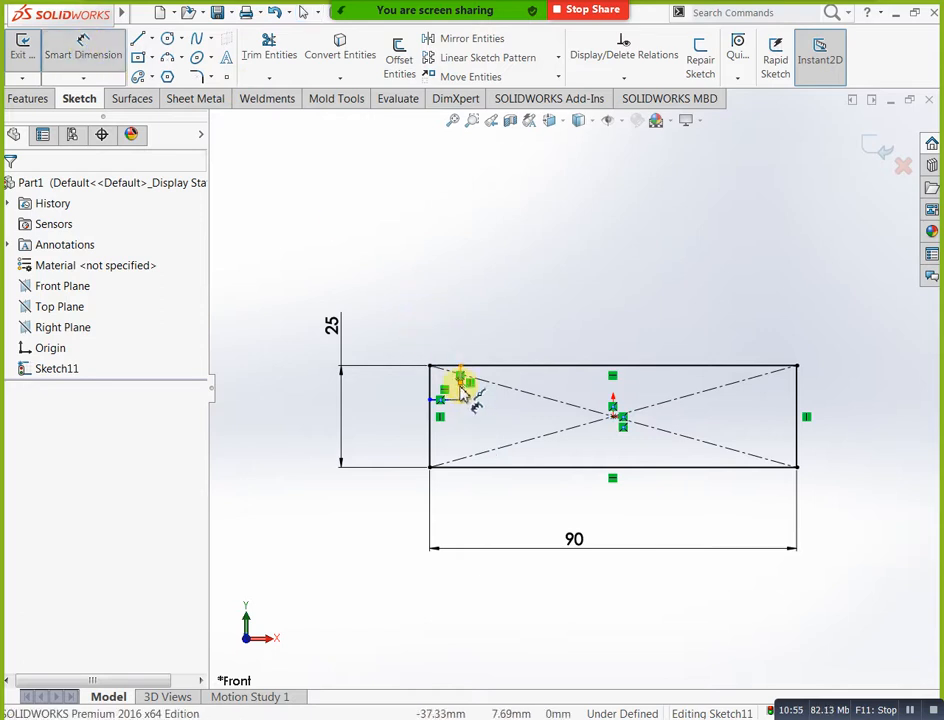
click(468, 398)
click(501, 318)
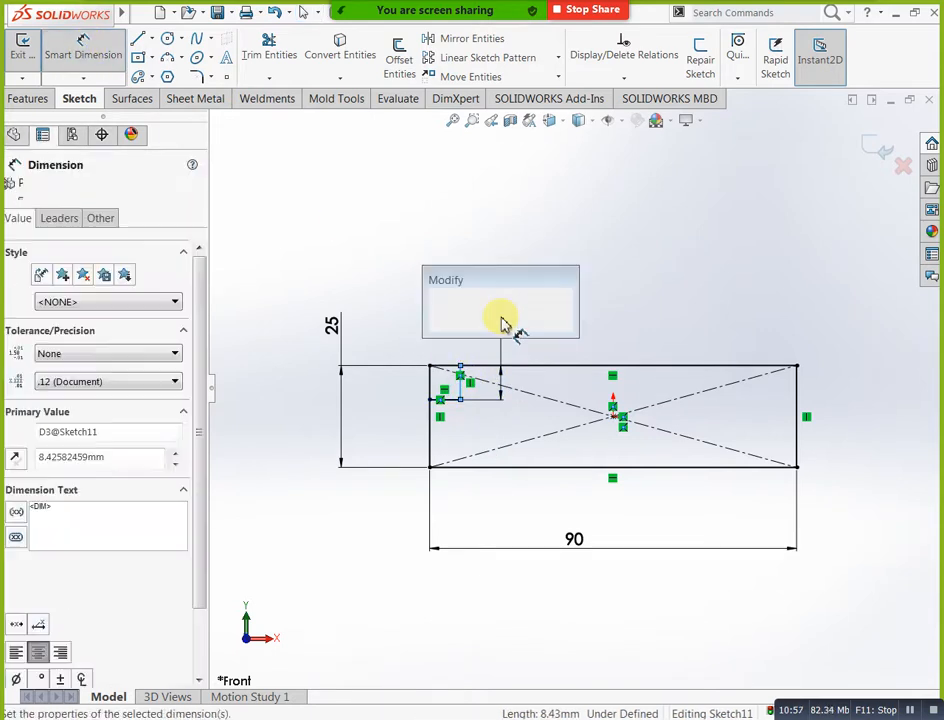
text(10)
key(Return)
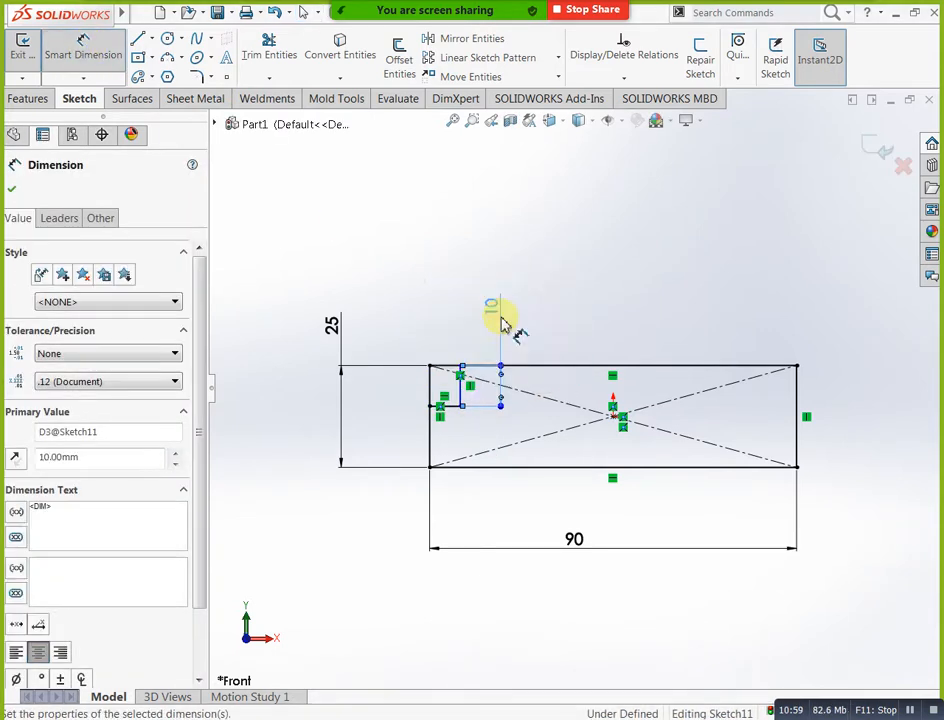
click(455, 406)
click(407, 299)
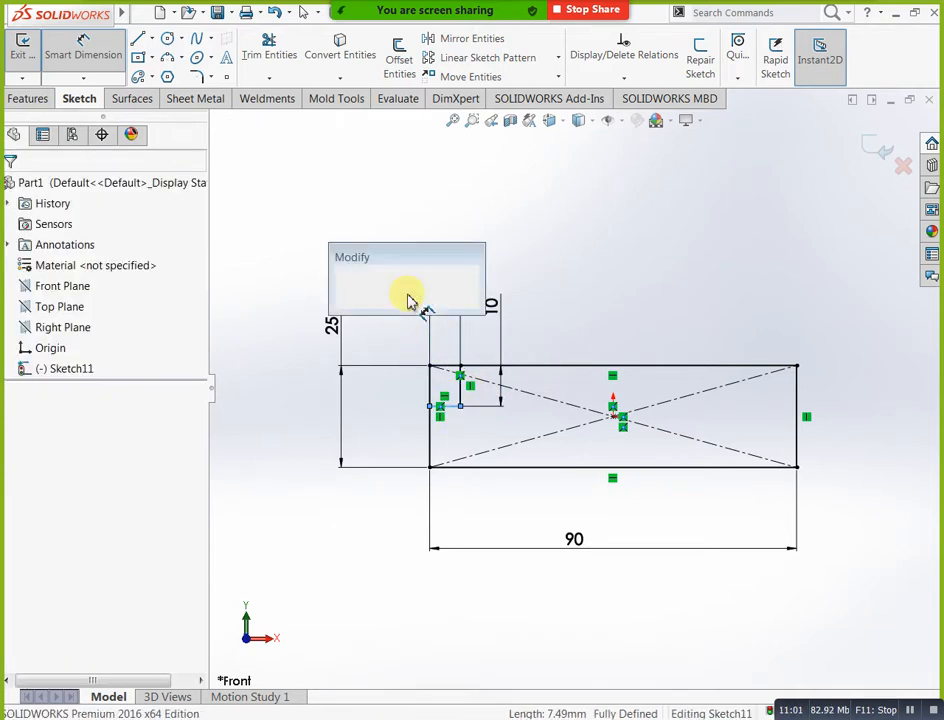
text(10)
key(Return)
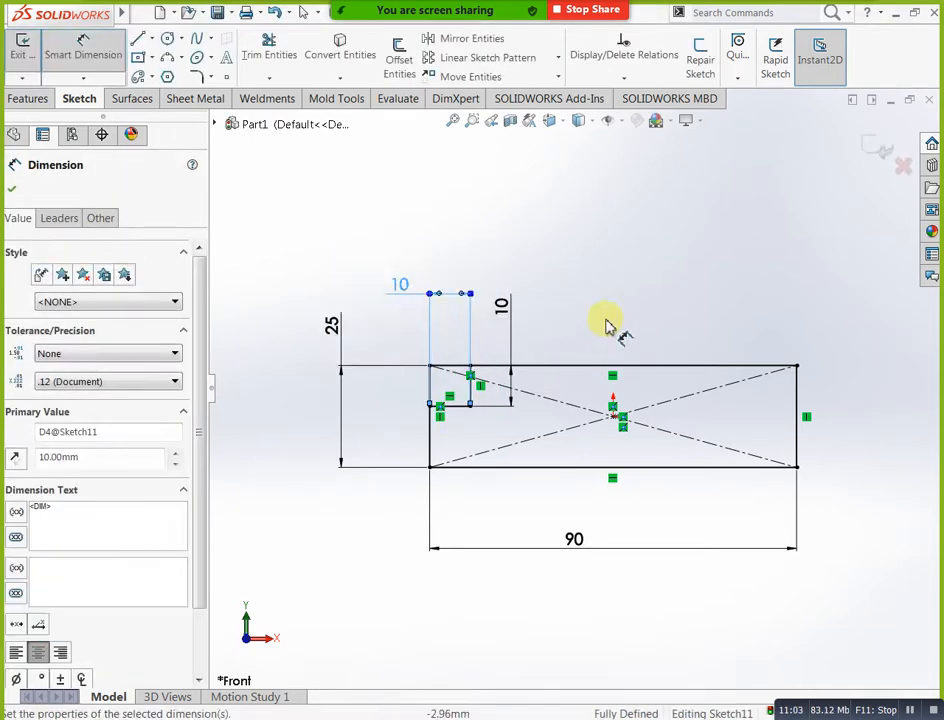
key(Escape)
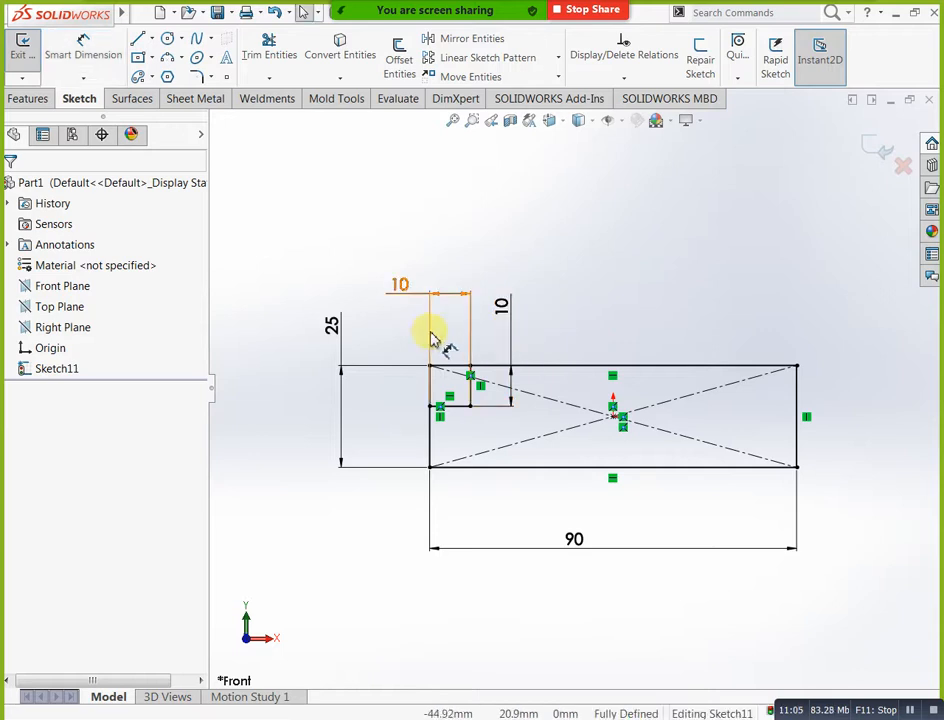
Sketch a vertical centerline about 38 mm long from the origin up past the rectangle's top edge
drag(409, 331, 489, 437)
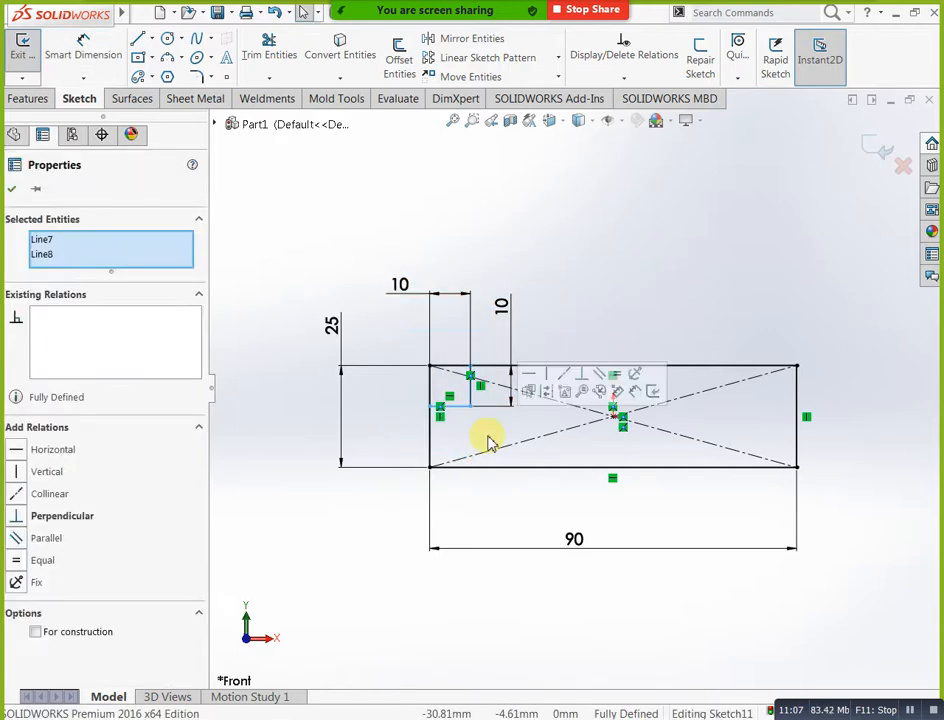
click(364, 221)
click(150, 45)
click(168, 76)
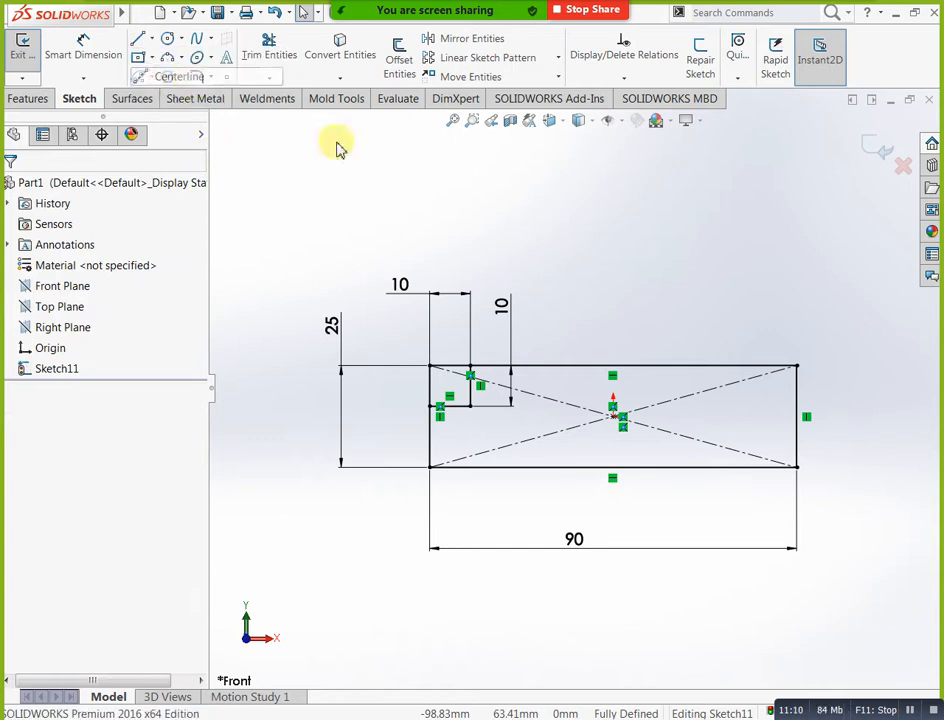
click(613, 415)
click(613, 260)
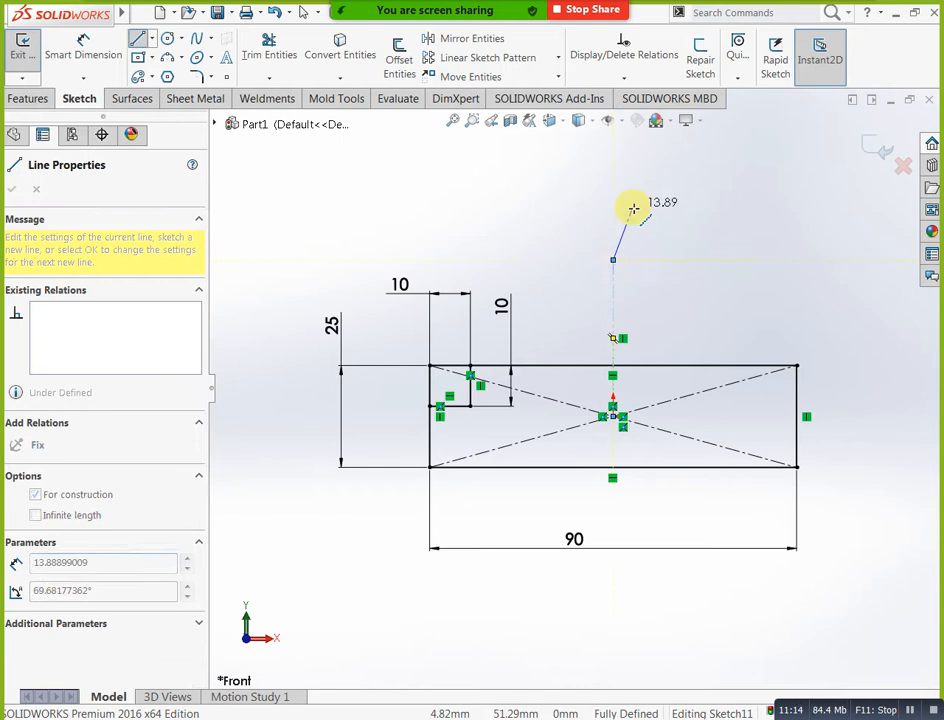
key(Escape)
Mirror the two notch lines about the vertical centerline to the rectangle's upper-right corner
drag(405, 343, 487, 431)
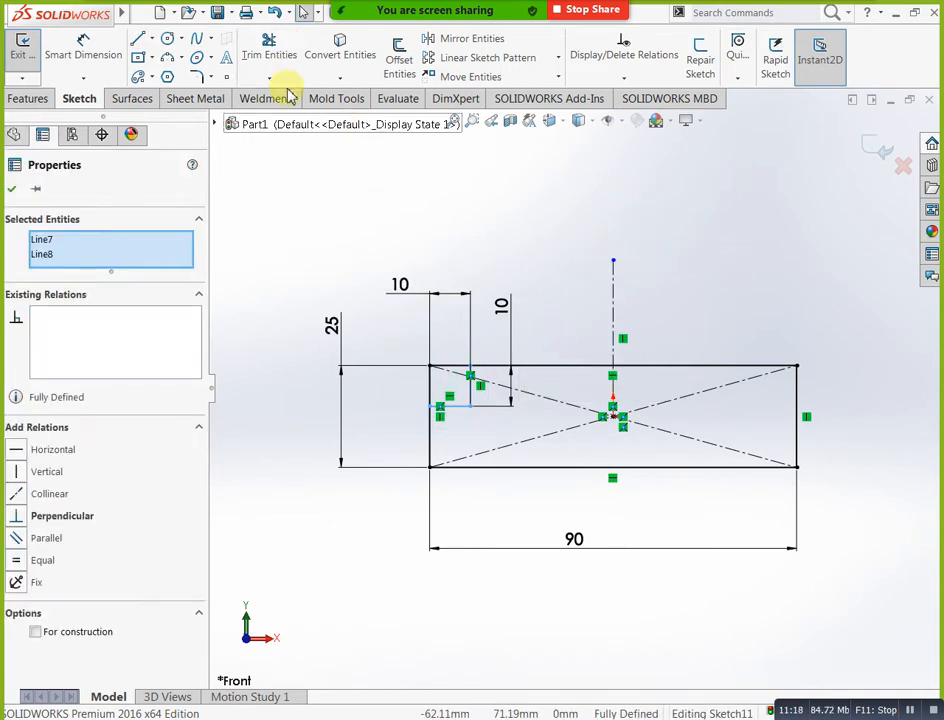
click(447, 42)
click(615, 298)
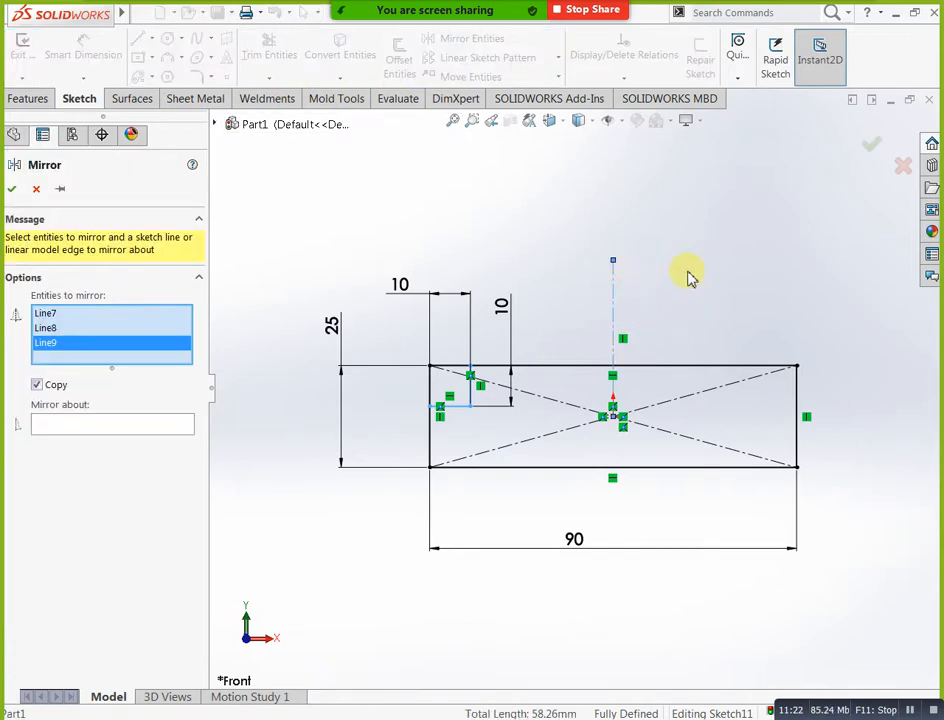
right_click(168, 350)
click(215, 374)
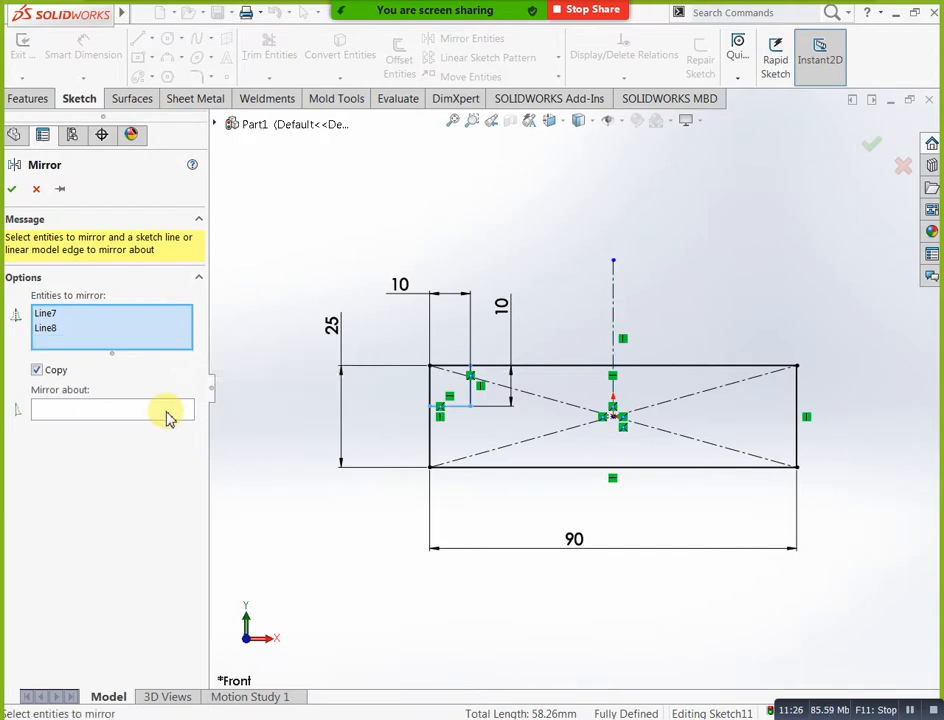
click(168, 412)
click(615, 298)
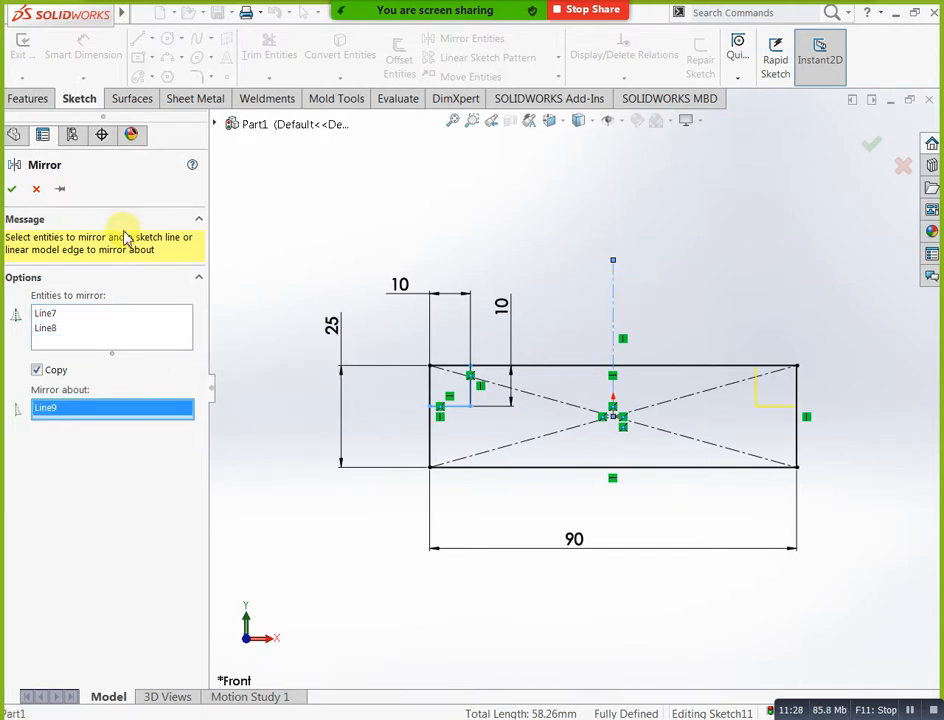
click(18, 191)
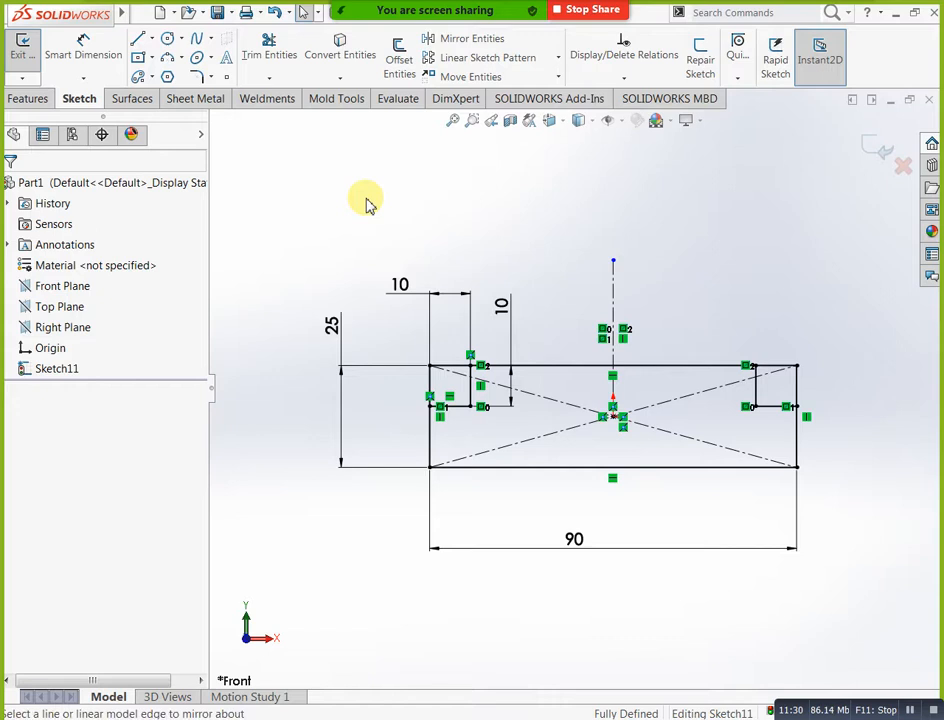
Corner-trim the rectangle's outline at both notches to leave a stepped profile
scroll(716, 364, up, 2)
scroll(820, 360, down, 3)
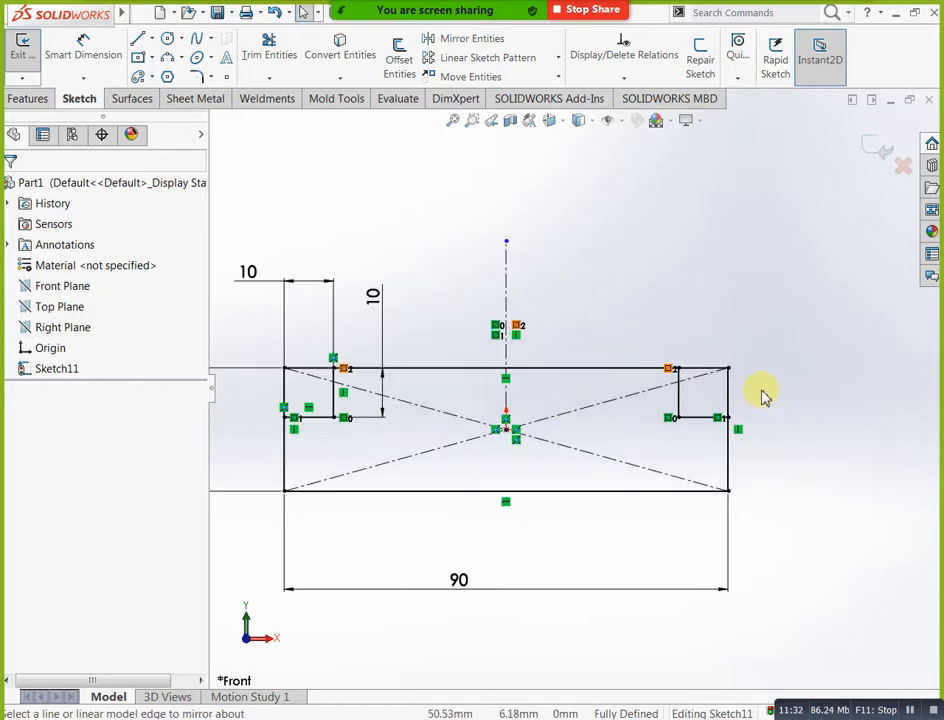
click(268, 72)
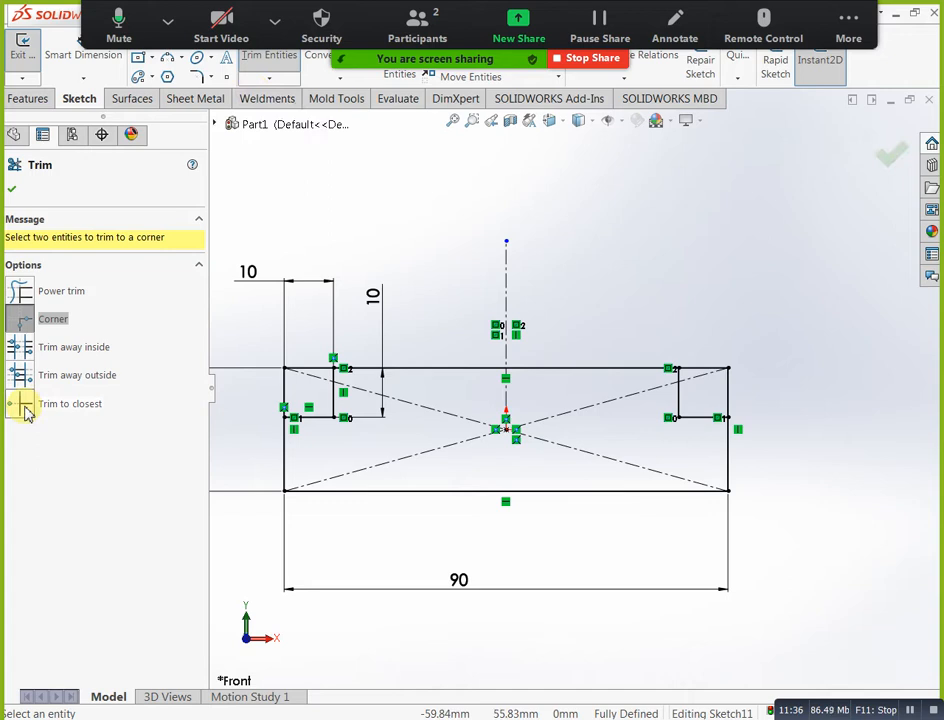
click(668, 370)
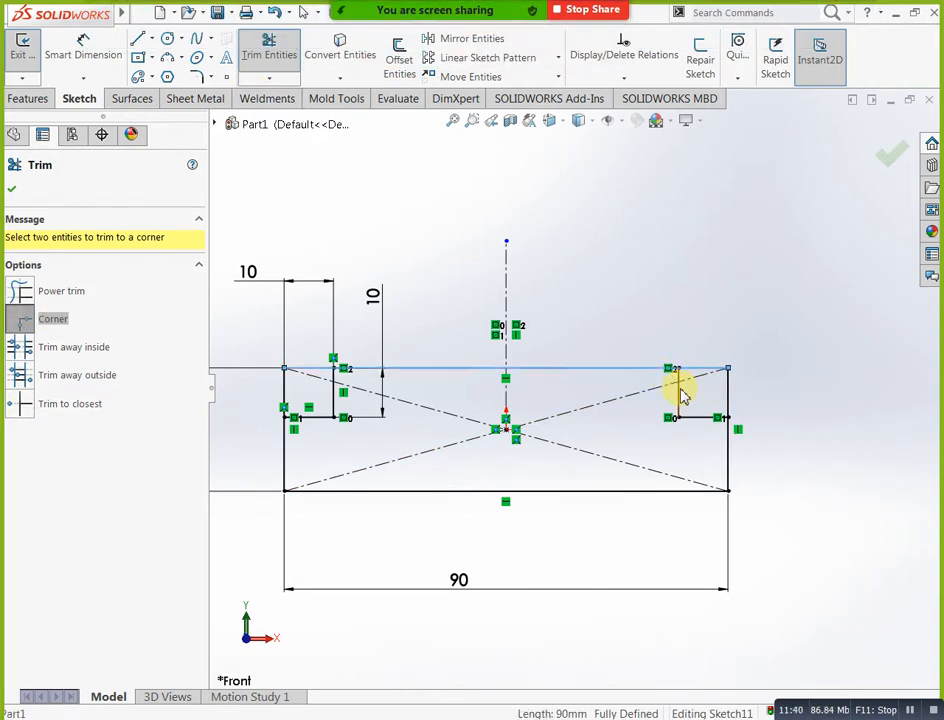
click(680, 395)
click(703, 419)
click(729, 447)
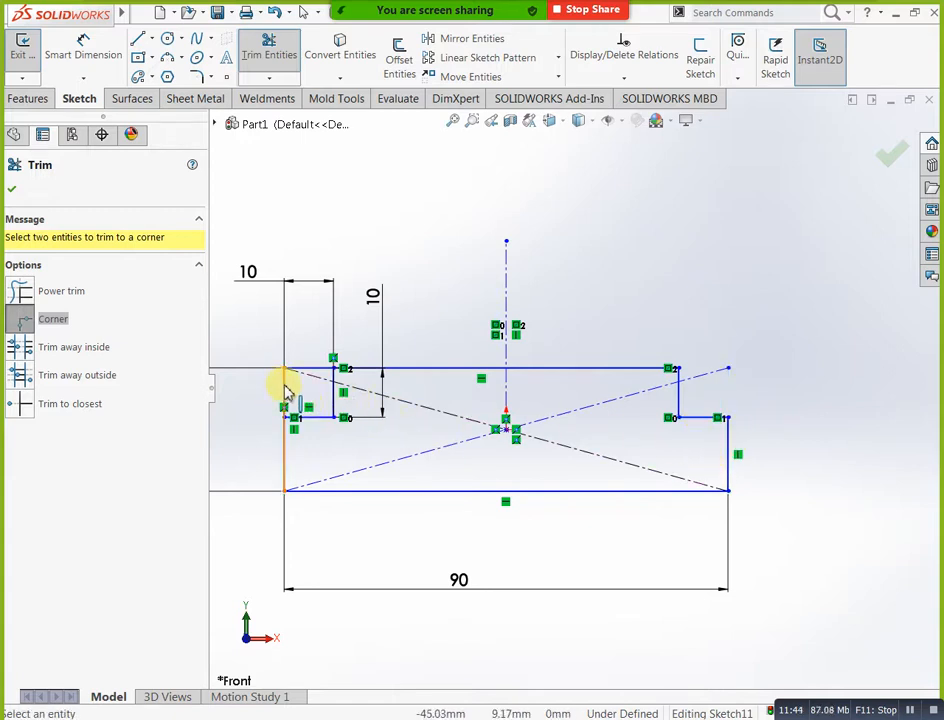
click(288, 432)
click(321, 419)
click(338, 391)
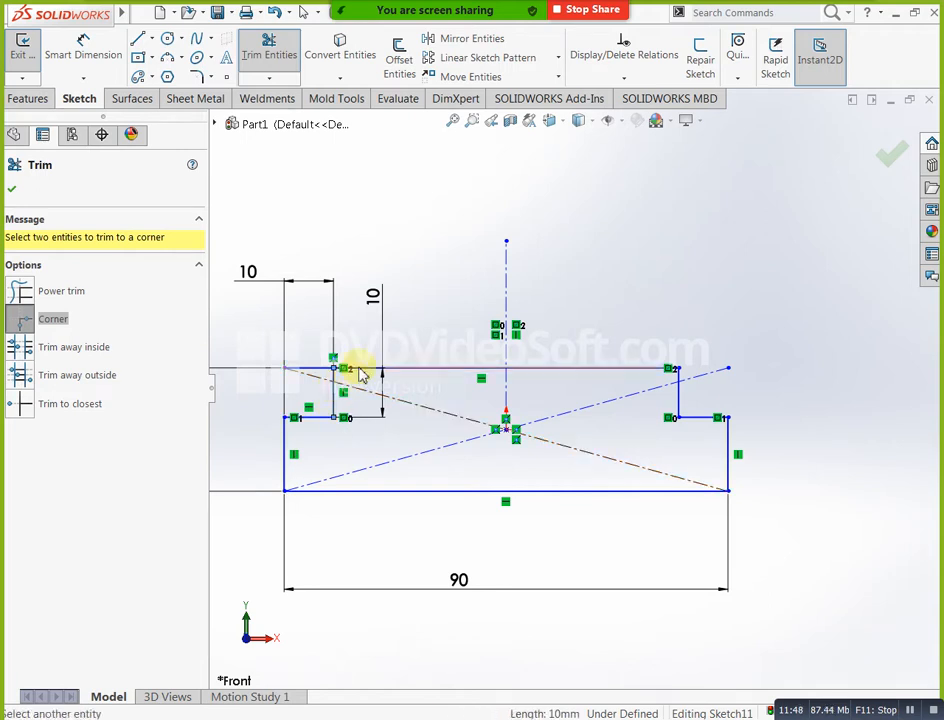
click(363, 369)
key(Escape)
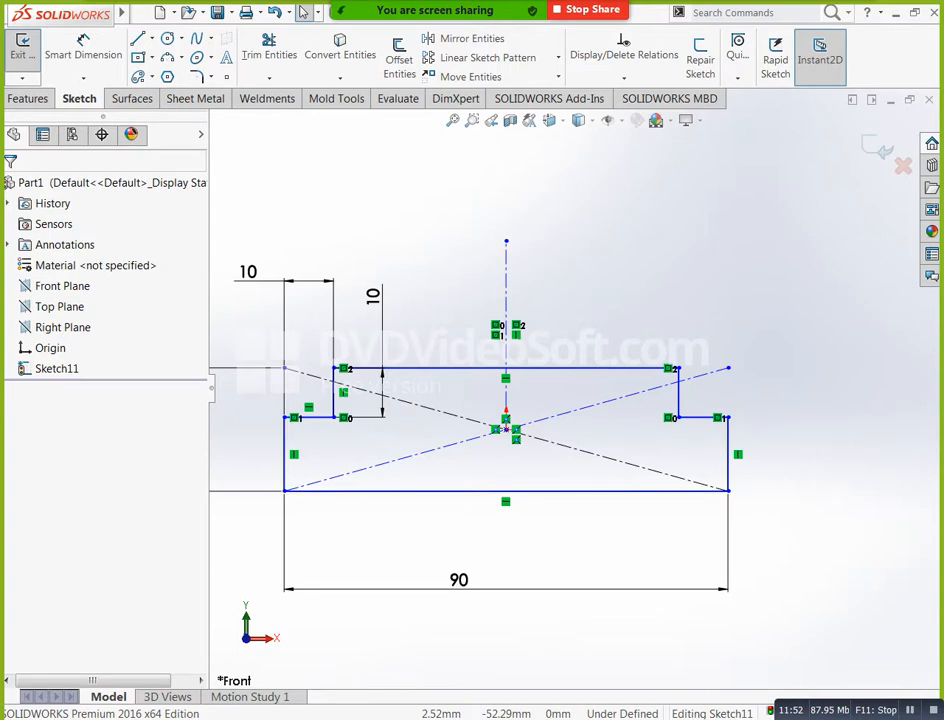
Check the bearing radii in the PDF and sketch a circle of about 5.2 mm radius centered on the profile's top edge, left of the centerline
key(alt+Tab)
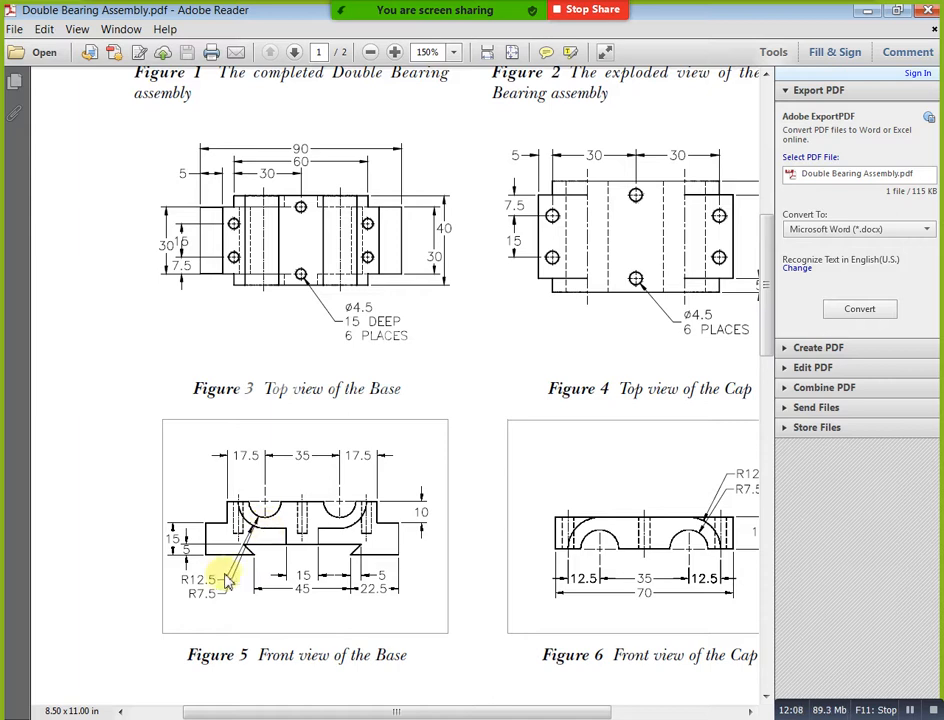
click(867, 12)
click(166, 38)
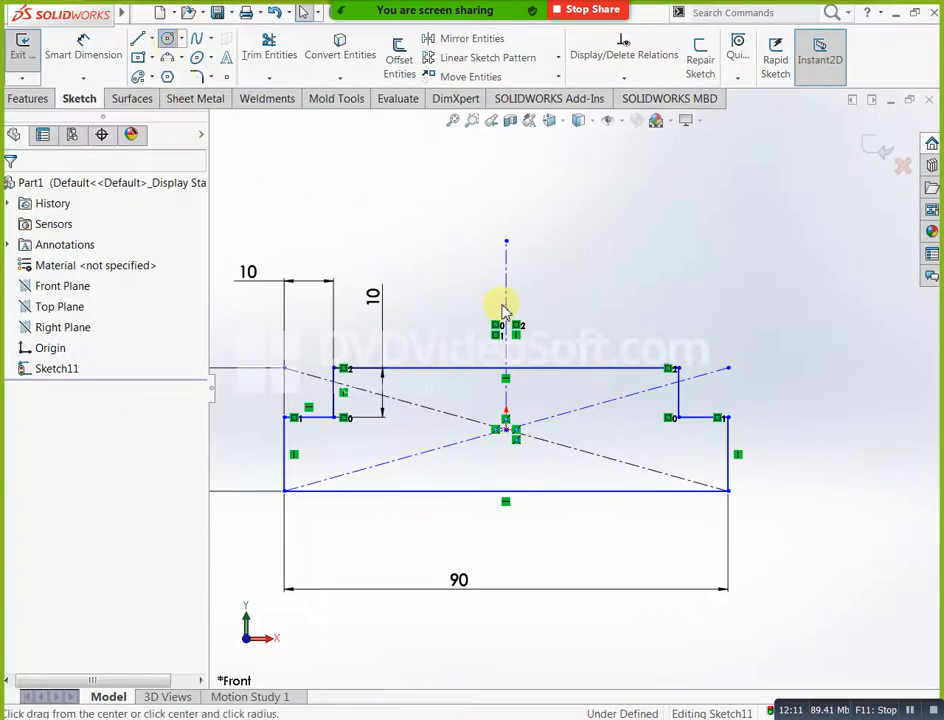
click(396, 369)
click(402, 345)
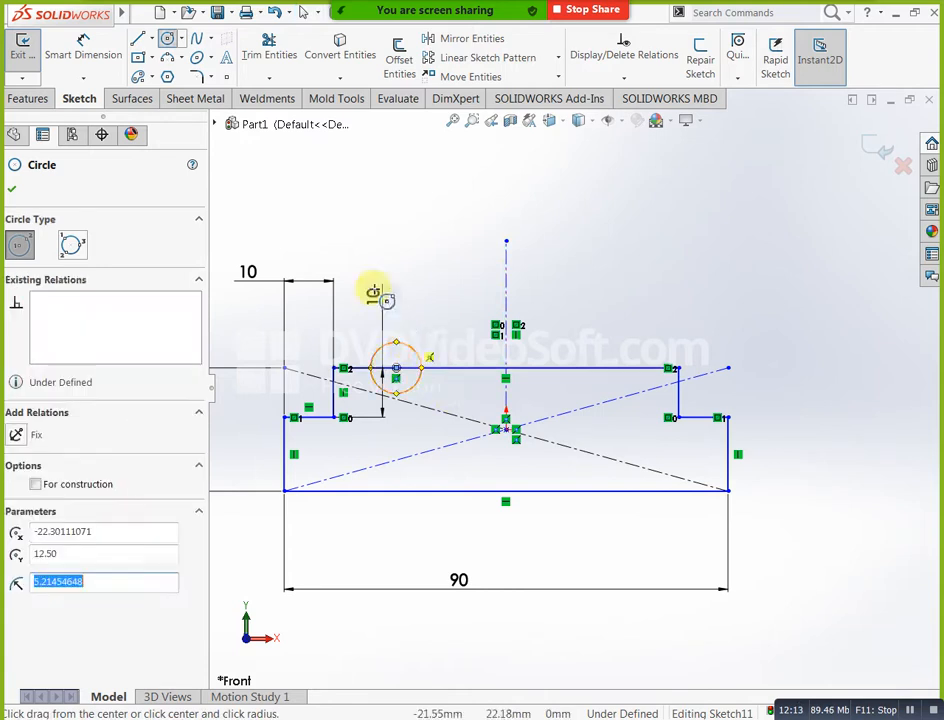
Dimension the circle's diameter as 15 mm
click(82, 44)
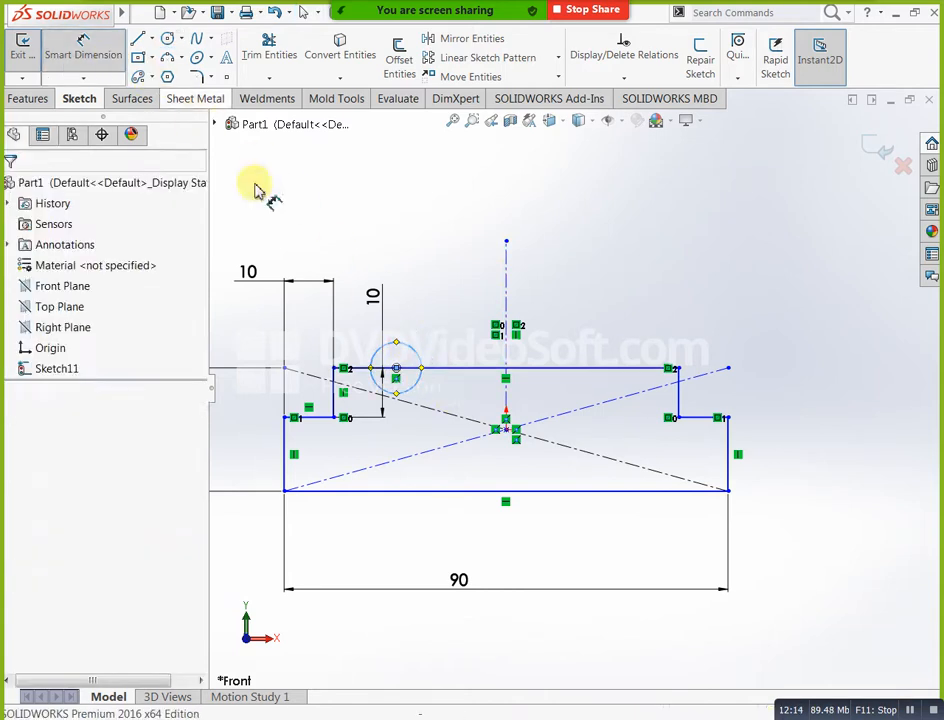
click(420, 357)
click(460, 250)
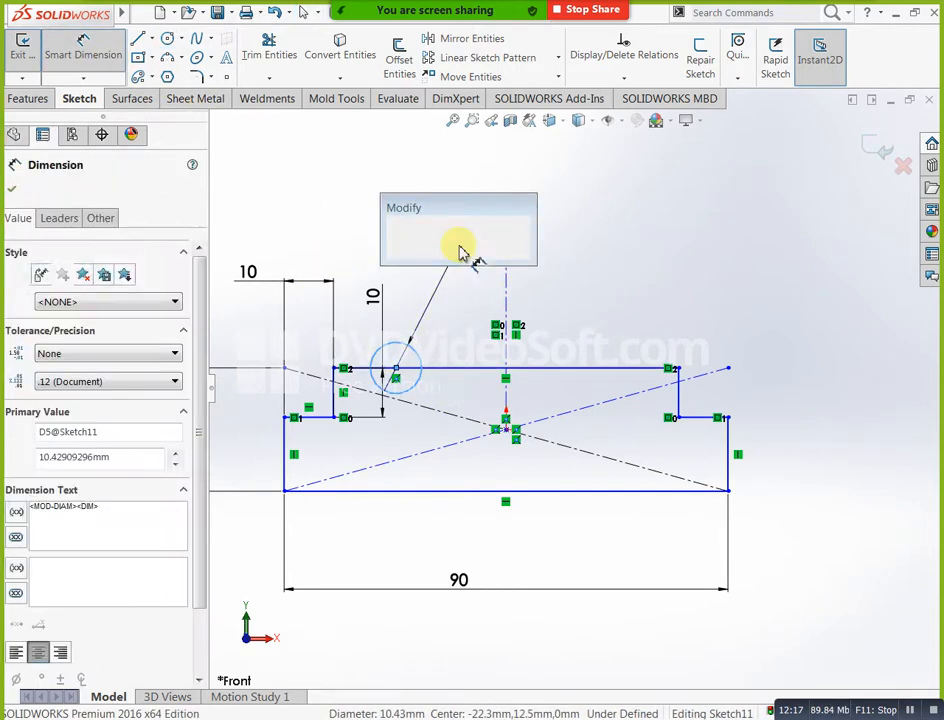
text(15)
key(Return)
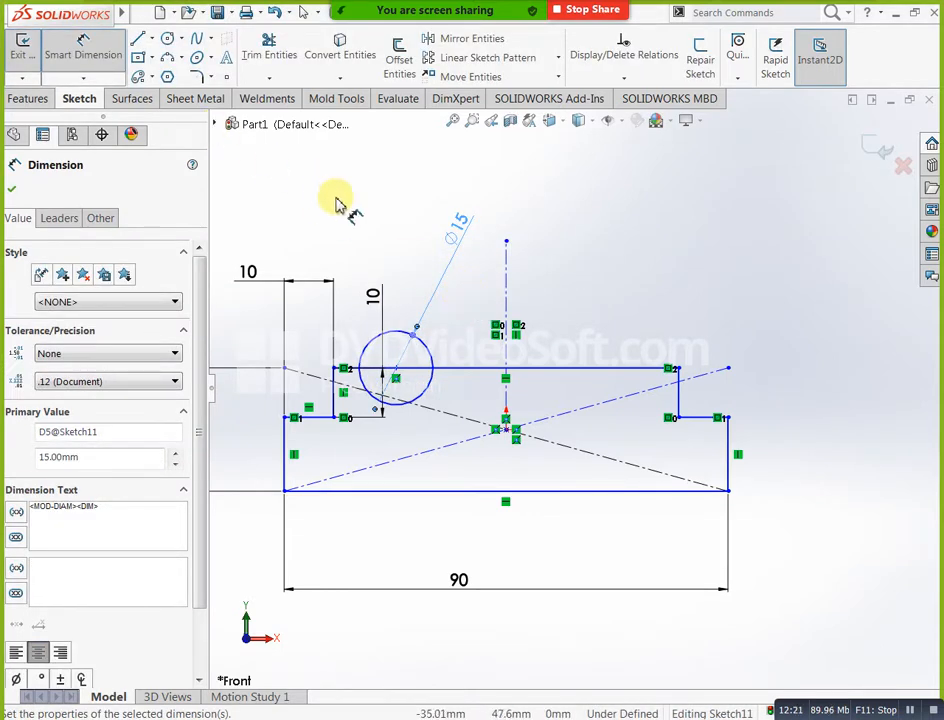
Dimension the horizontal distance from the circle's center to the vertical centerline as 17.5 mm
click(396, 374)
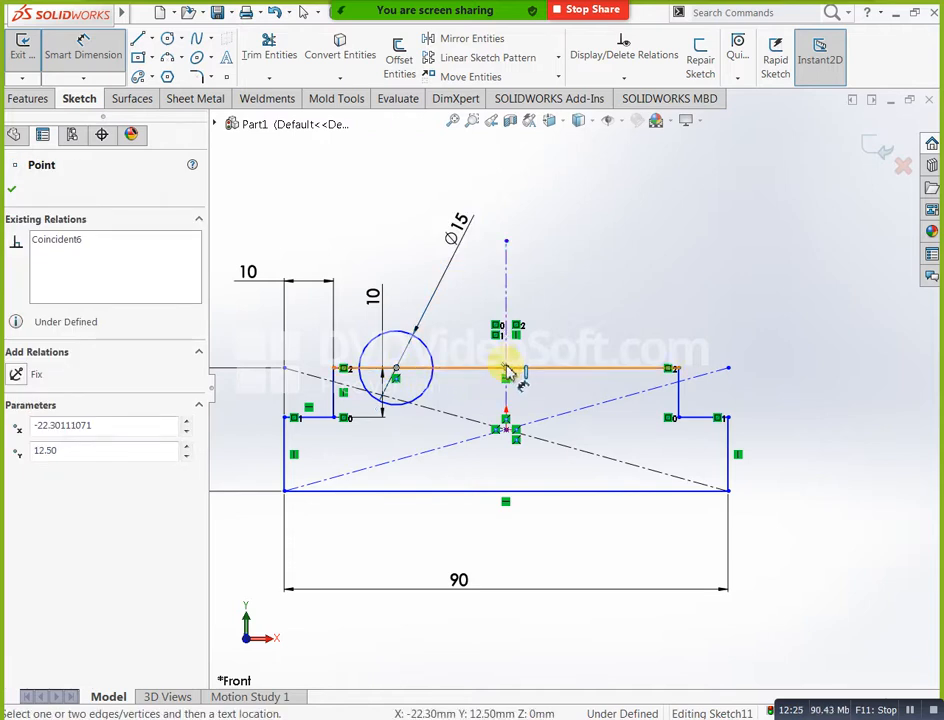
click(508, 372)
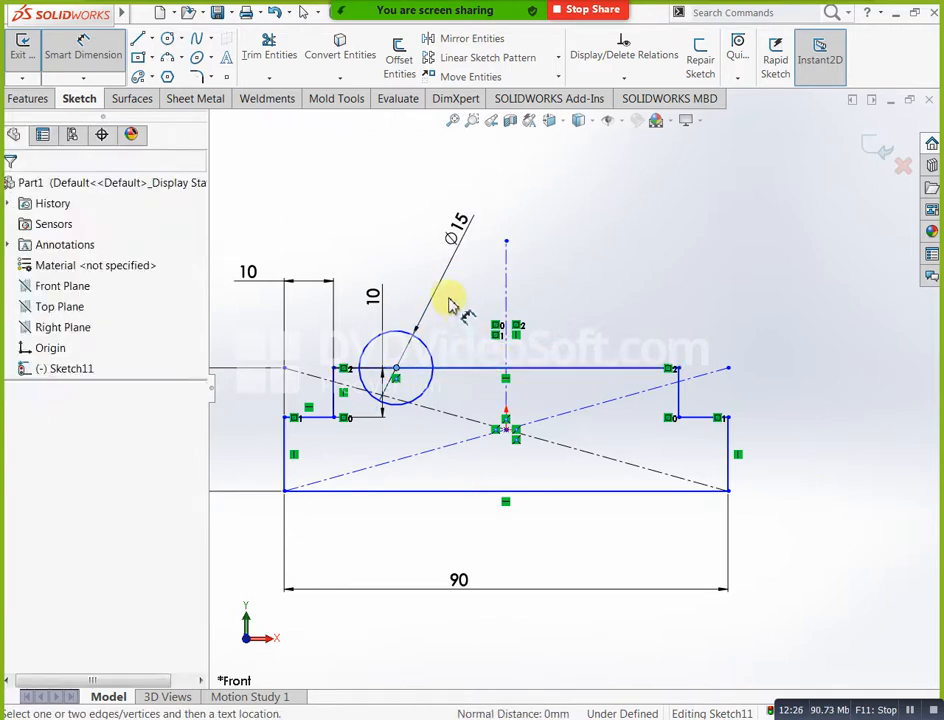
click(507, 303)
click(428, 348)
click(457, 308)
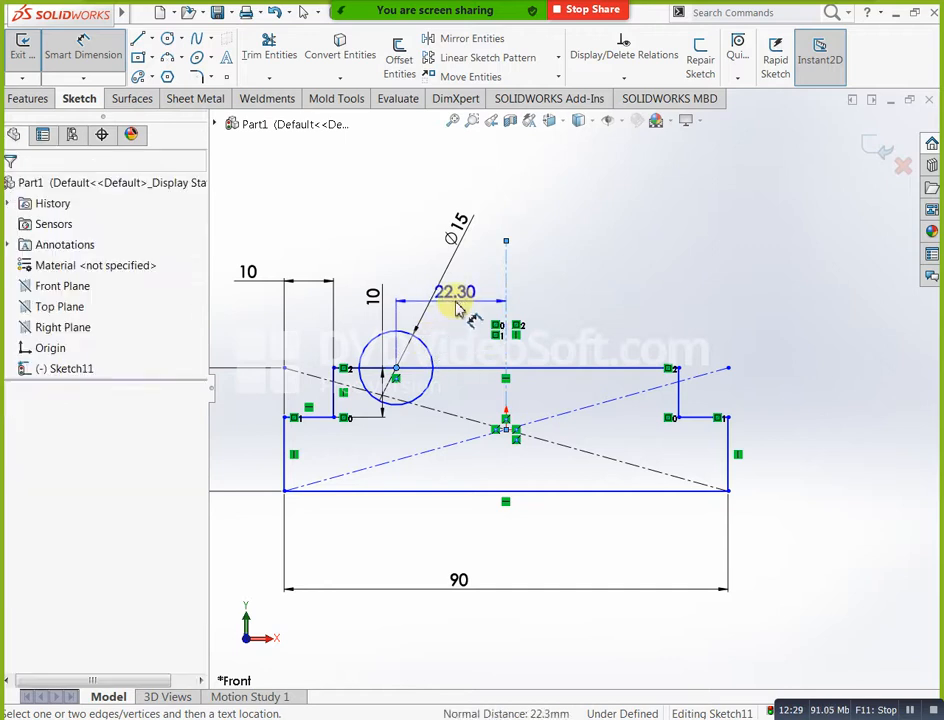
text(17.)
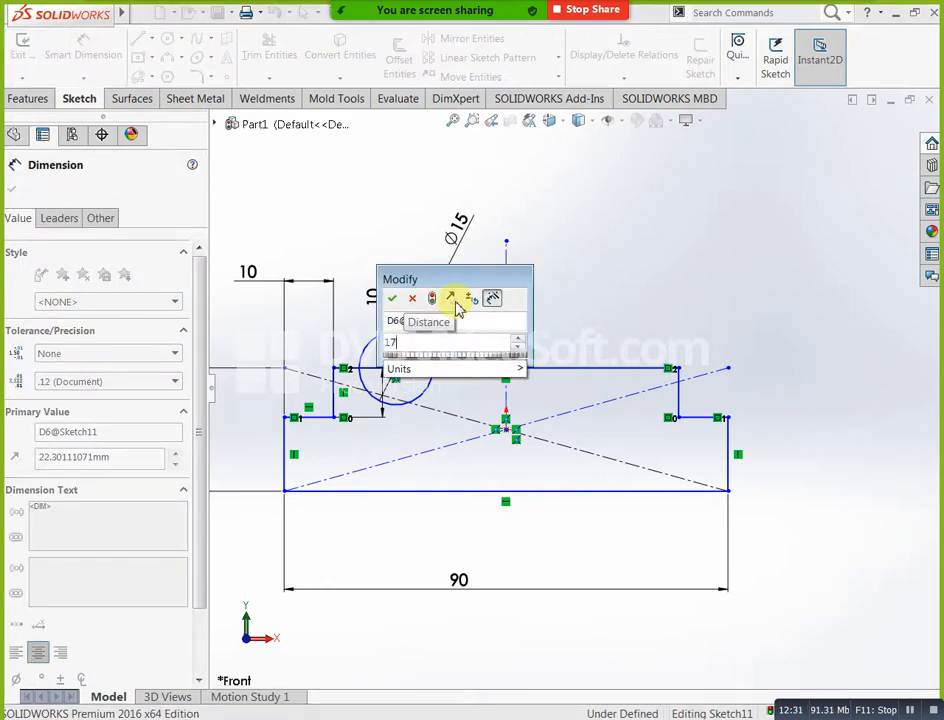
text(5)
key(Return)
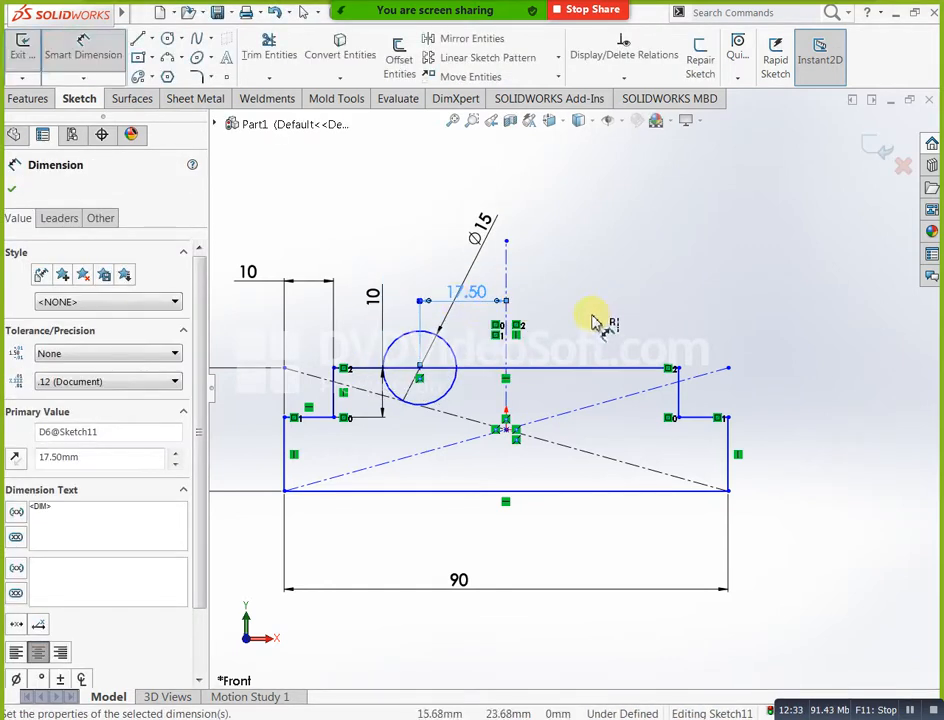
click(599, 316)
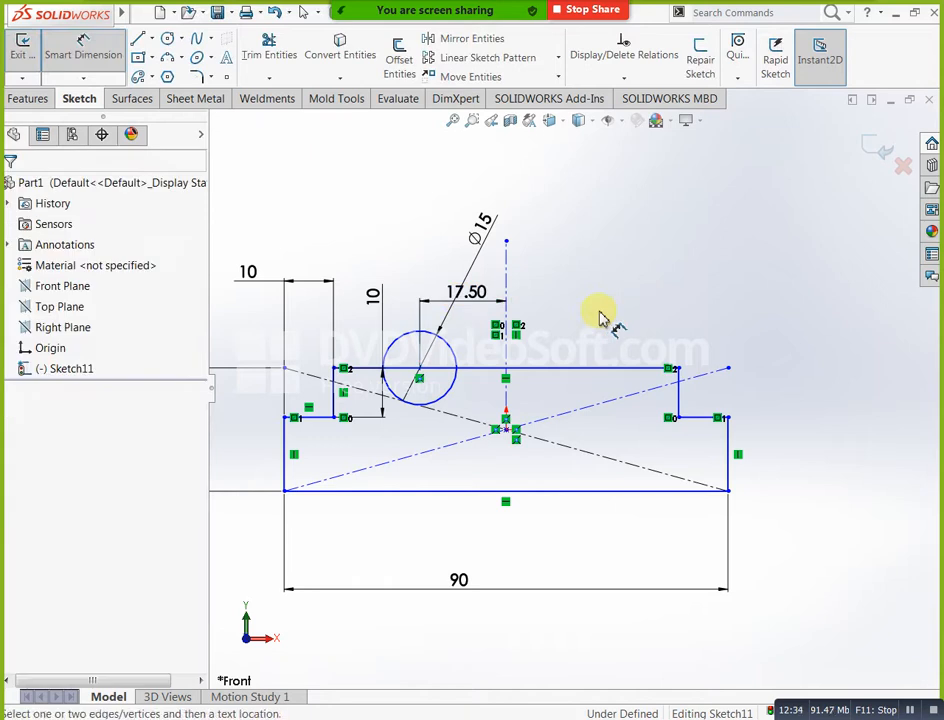
click(169, 39)
click(419, 368)
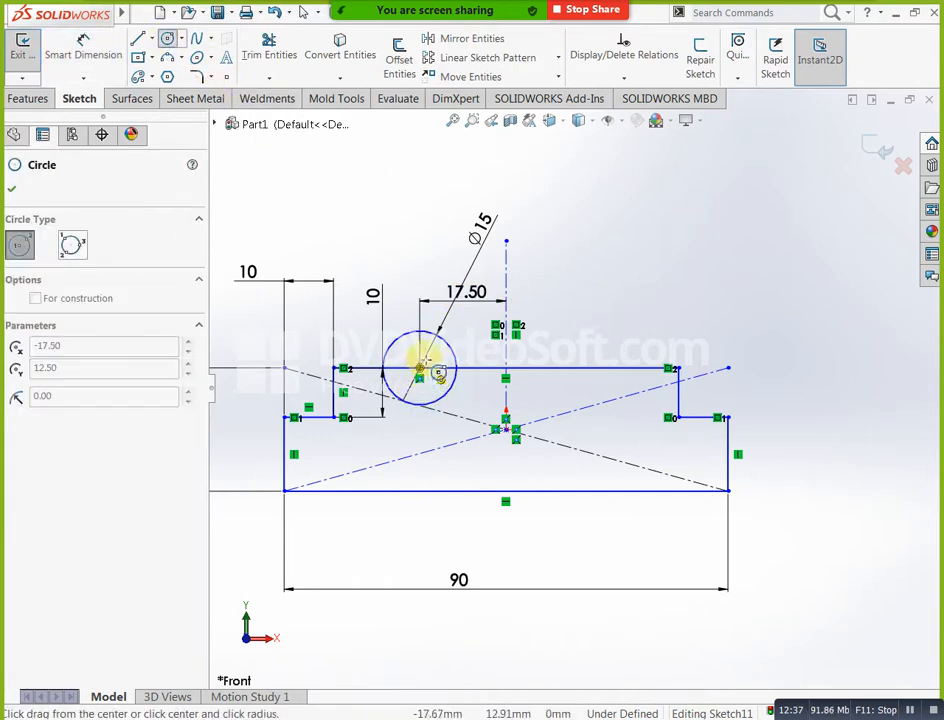
right_click(474, 312)
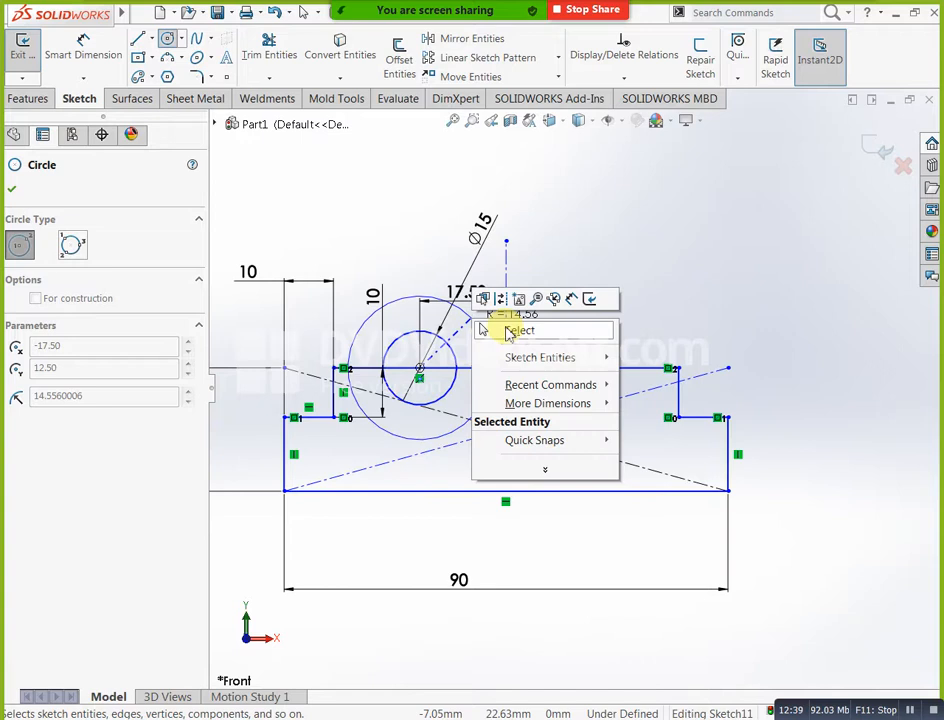
click(516, 329)
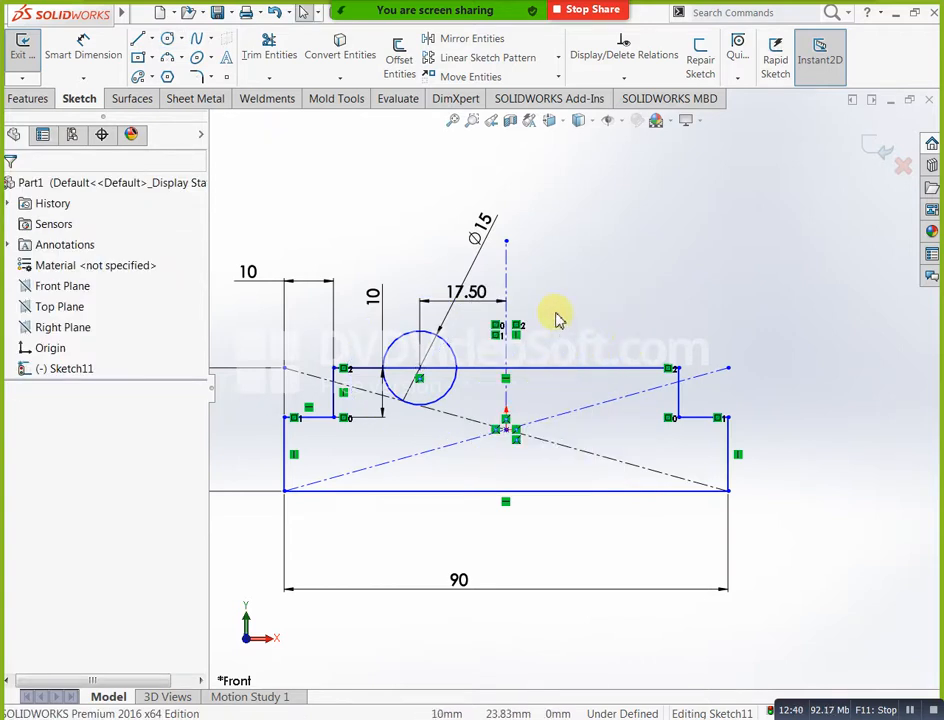
Trim away the circle's upper half and the profile's top edge inside it, leaving a semicircular cutout
click(268, 55)
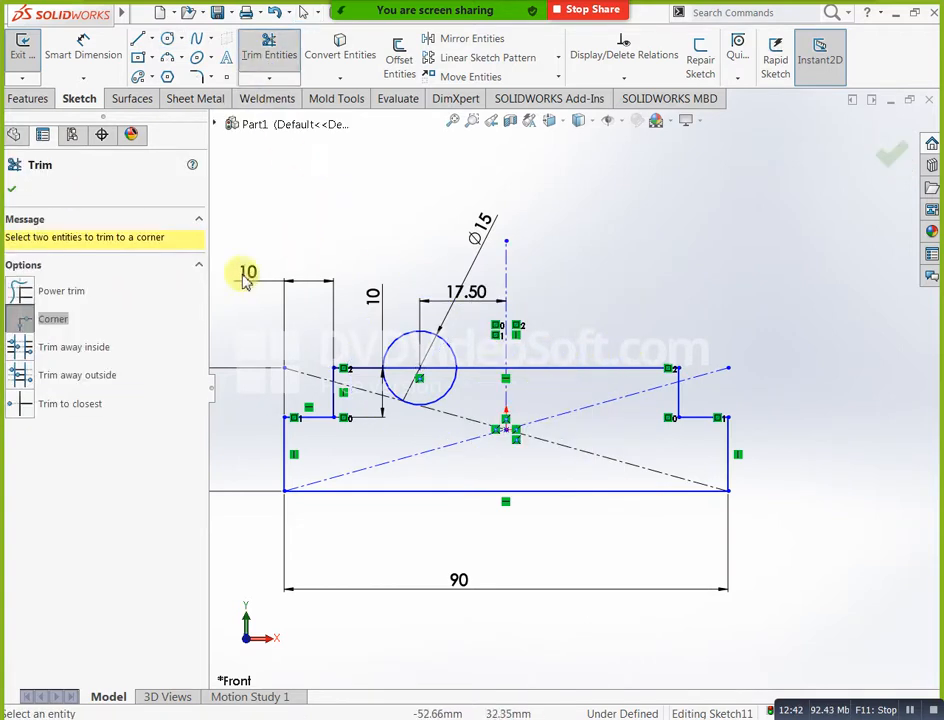
click(24, 402)
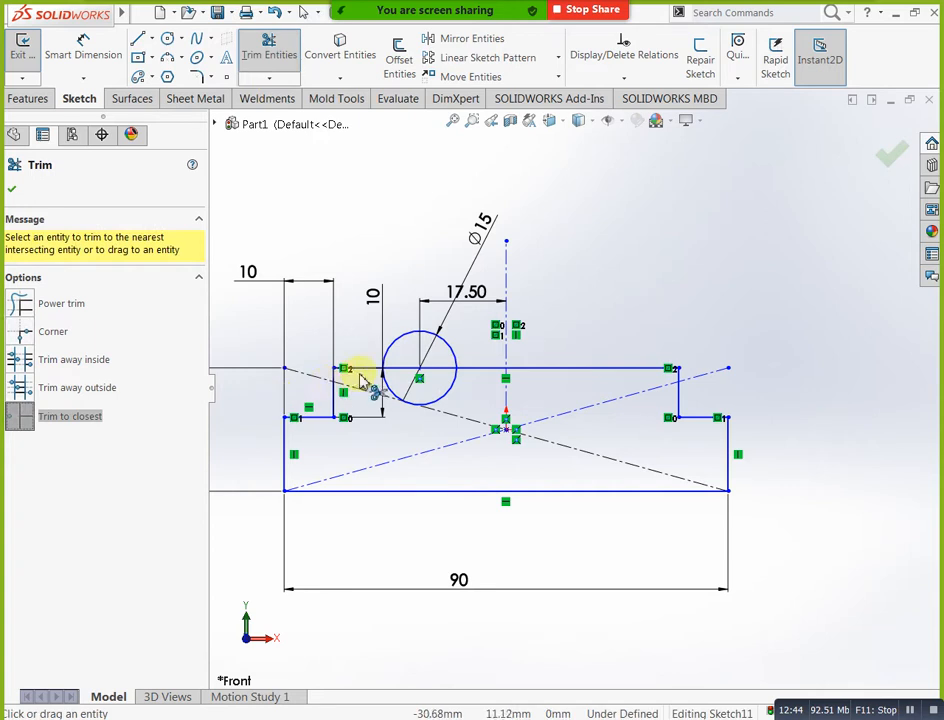
click(408, 356)
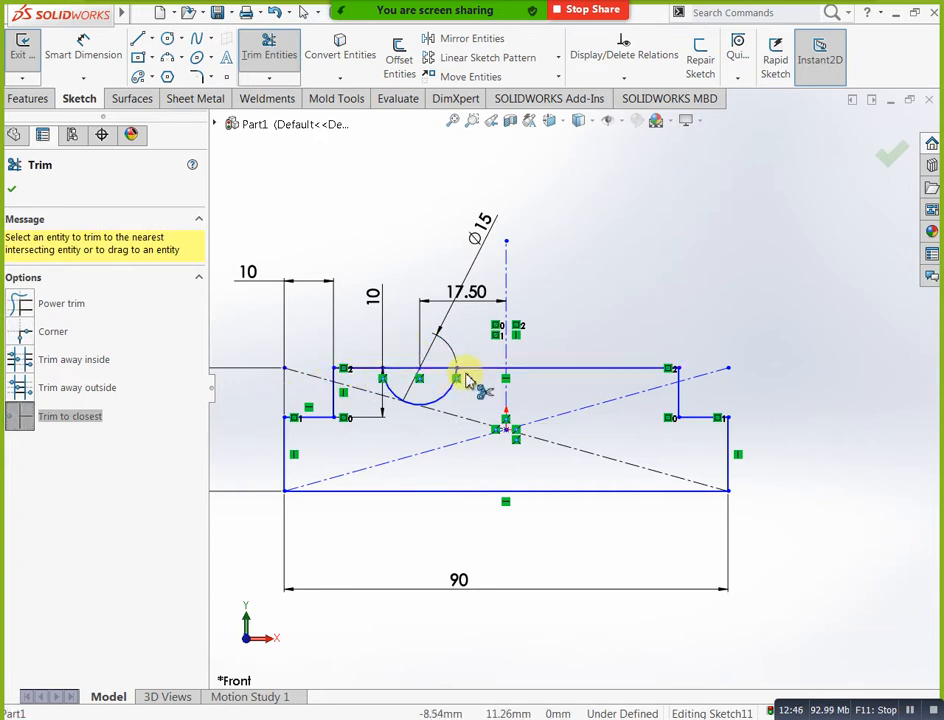
click(432, 370)
key(Escape)
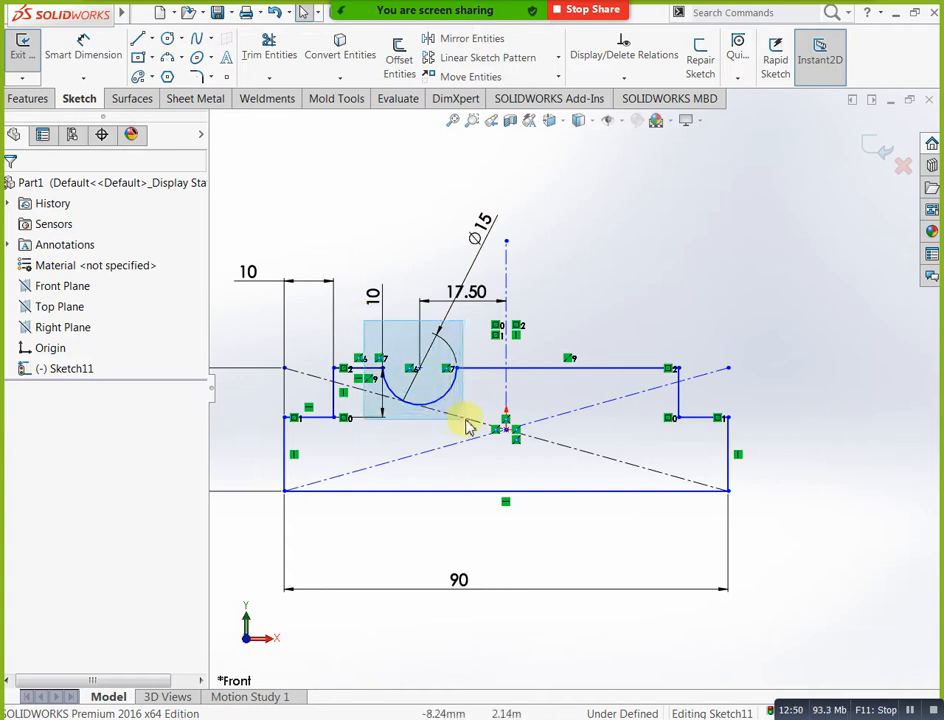
Mirror the cutout arc about the vertical centerline and trim away the top edge spanning the mirrored arc
click(429, 405)
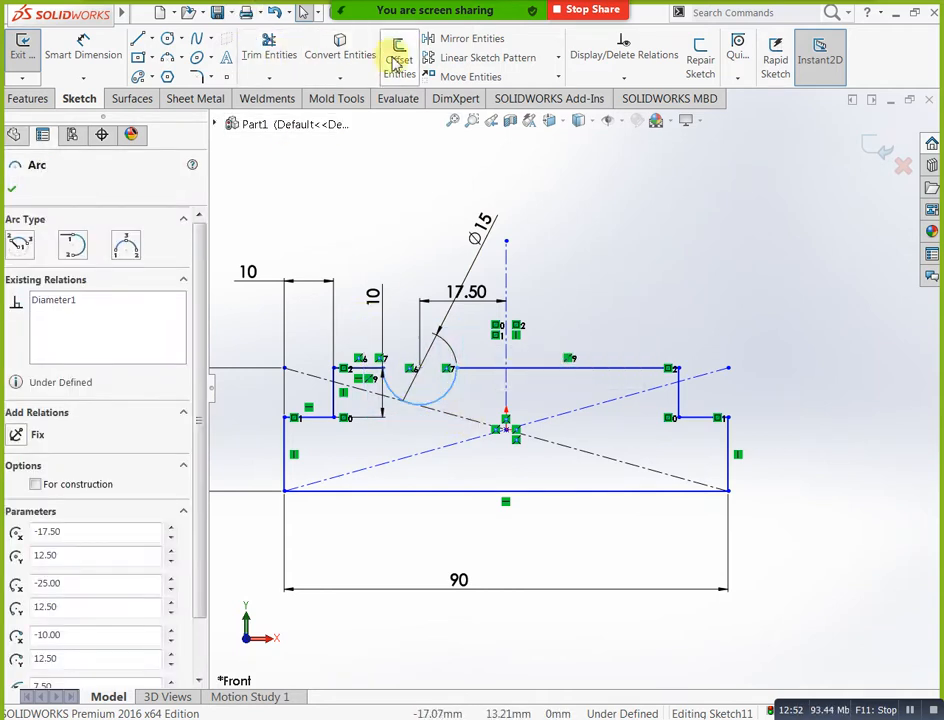
click(428, 38)
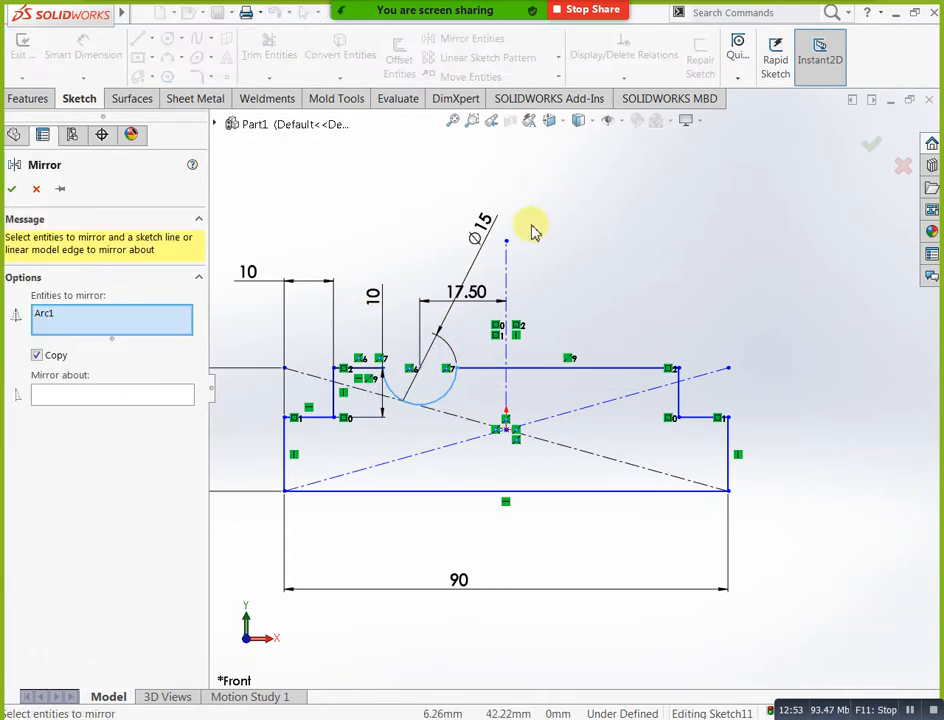
click(113, 396)
click(507, 276)
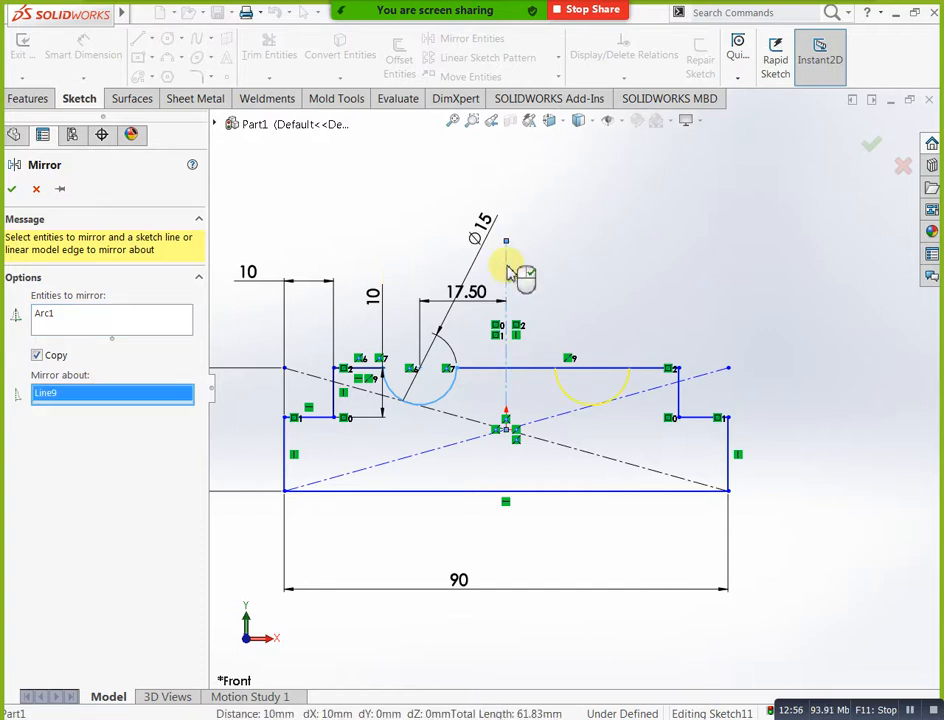
click(14, 190)
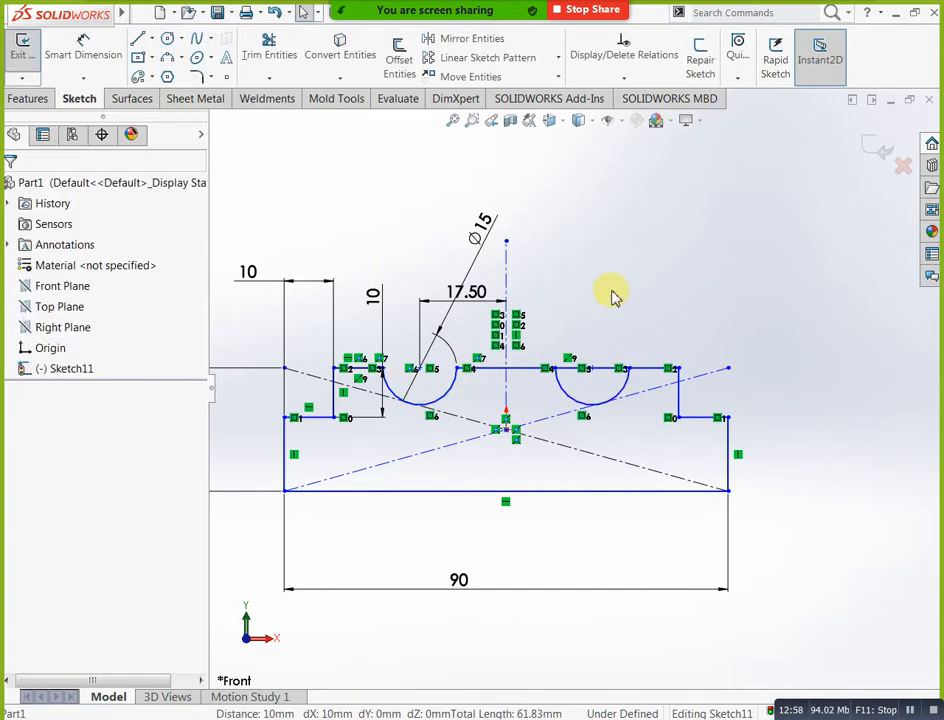
click(268, 48)
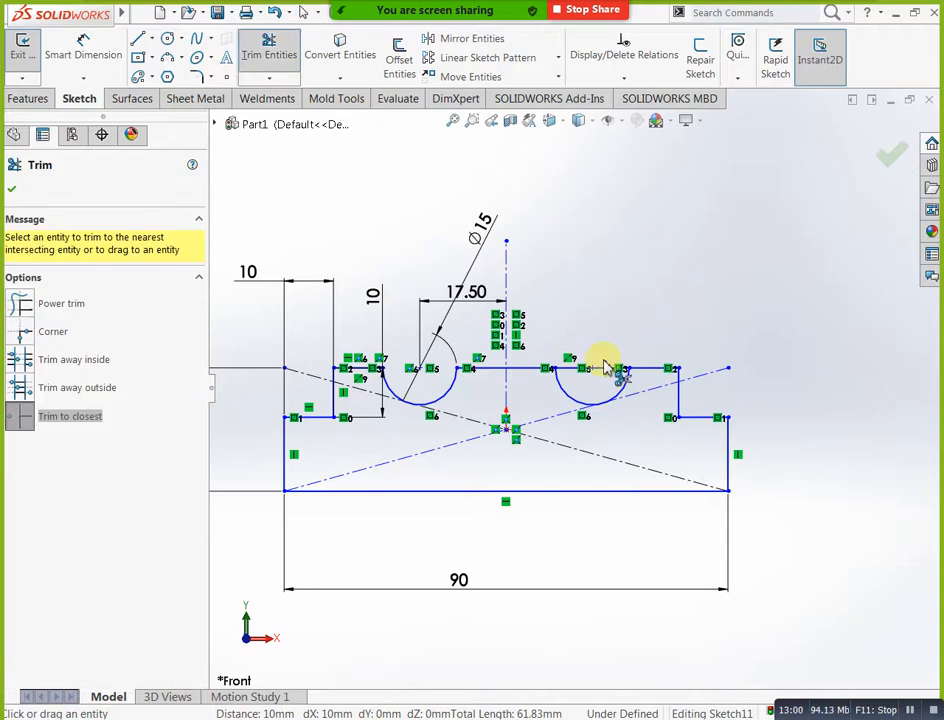
key(Escape)
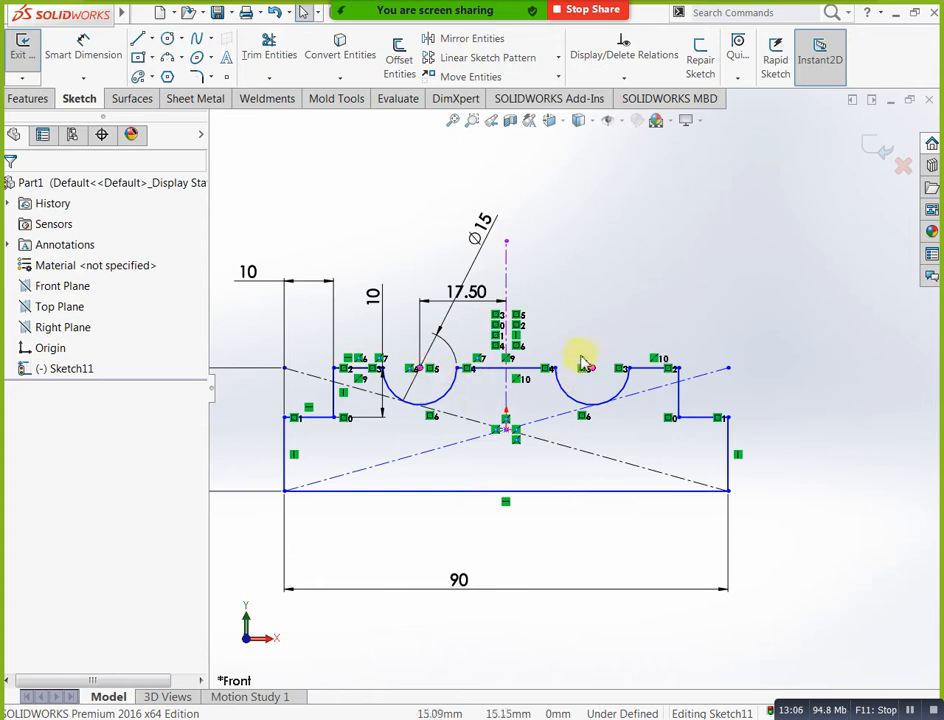
Delete the vertical construction centerline
click(507, 272)
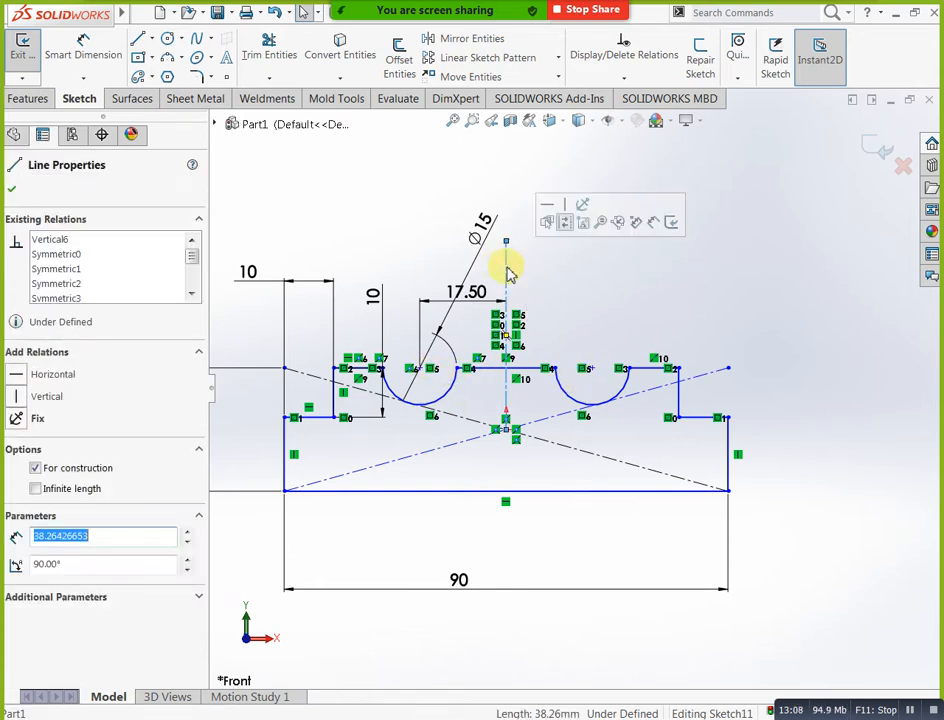
key(Delete)
click(304, 282)
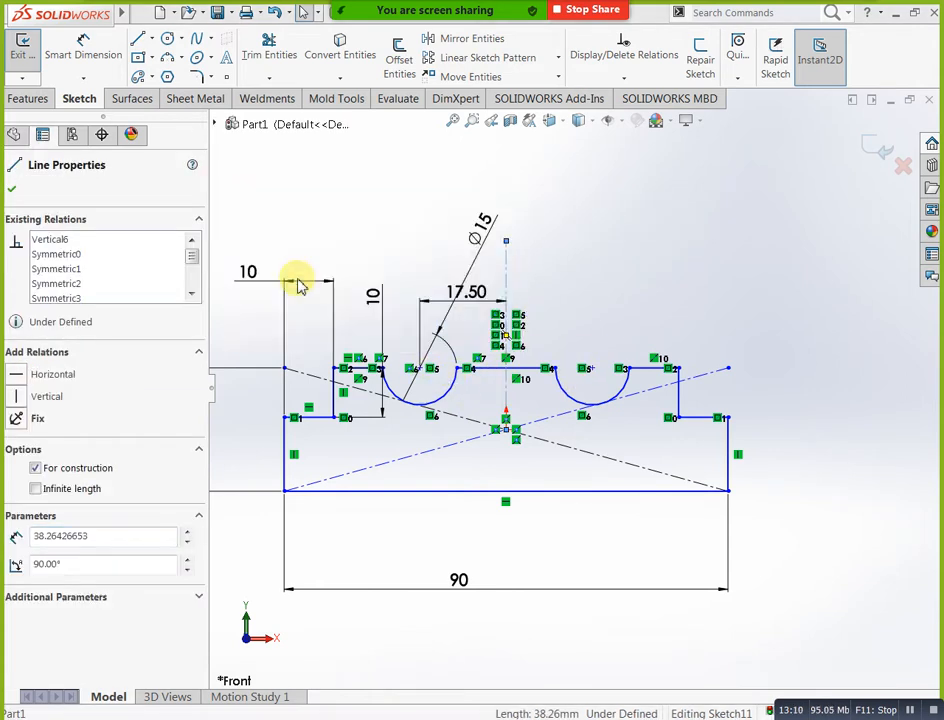
Dimension the distance between the two cutout arcs' centers as 35 mm
click(84, 44)
click(419, 369)
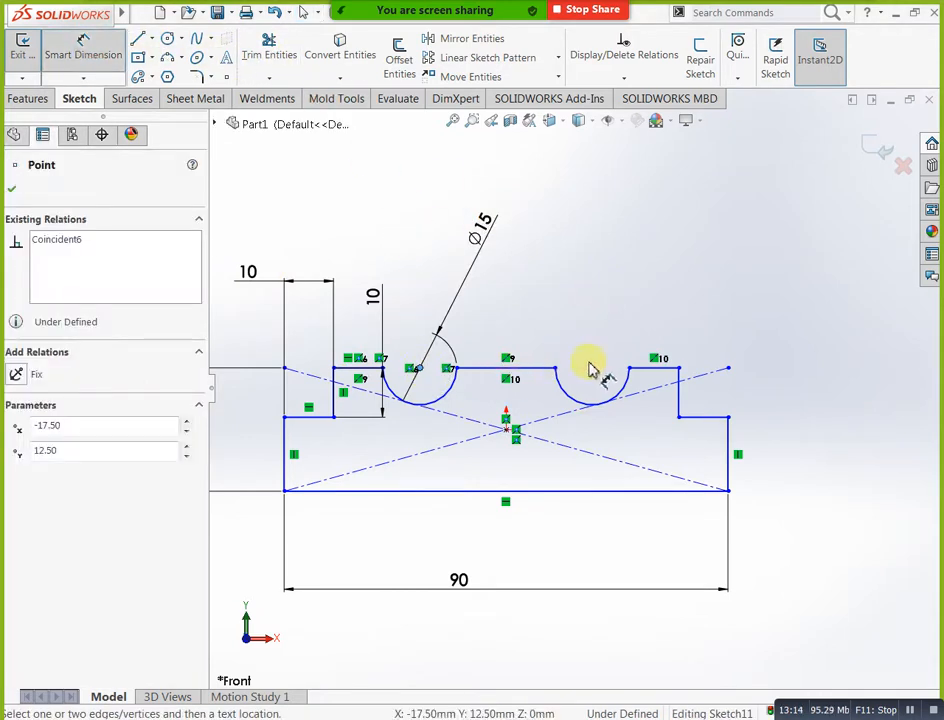
click(592, 370)
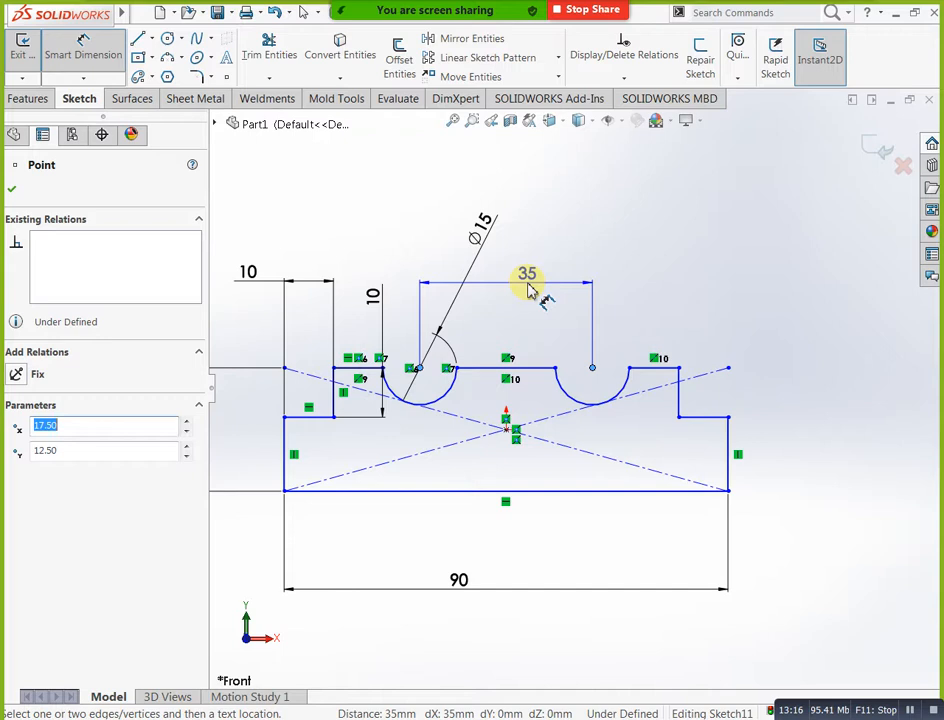
click(523, 276)
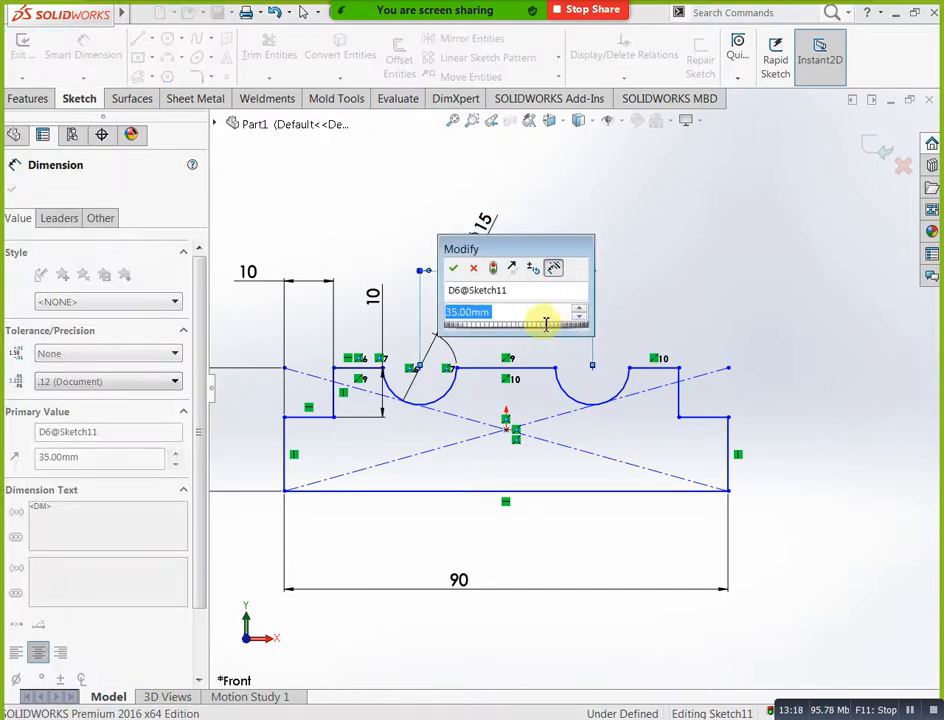
click(454, 268)
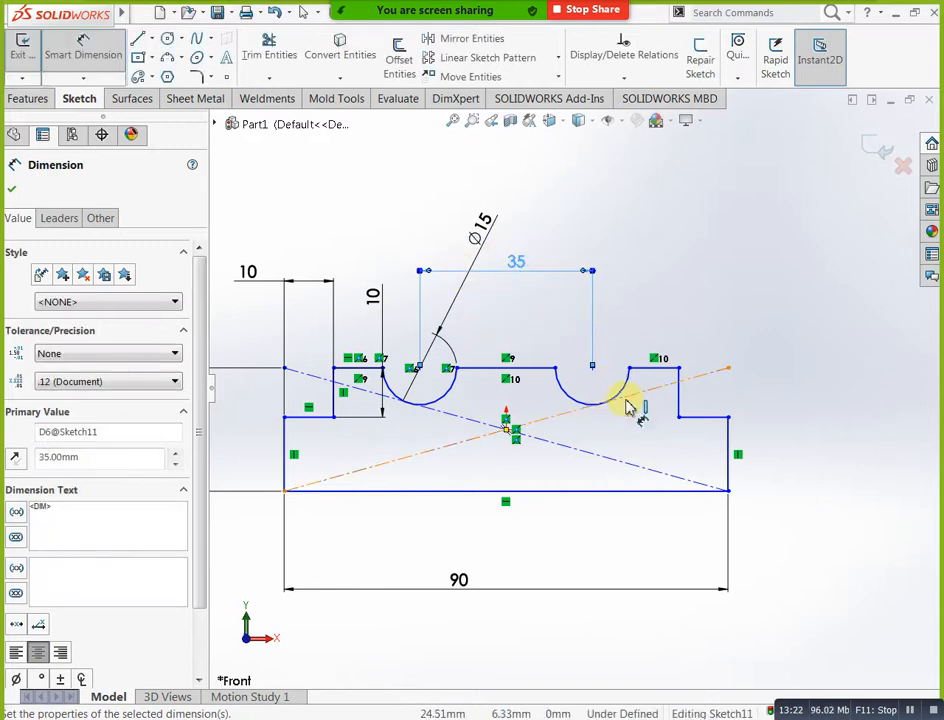
Dimension the horizontal distance from the right arc's center to the raised section's upper-right corner as 17.5 mm
click(592, 369)
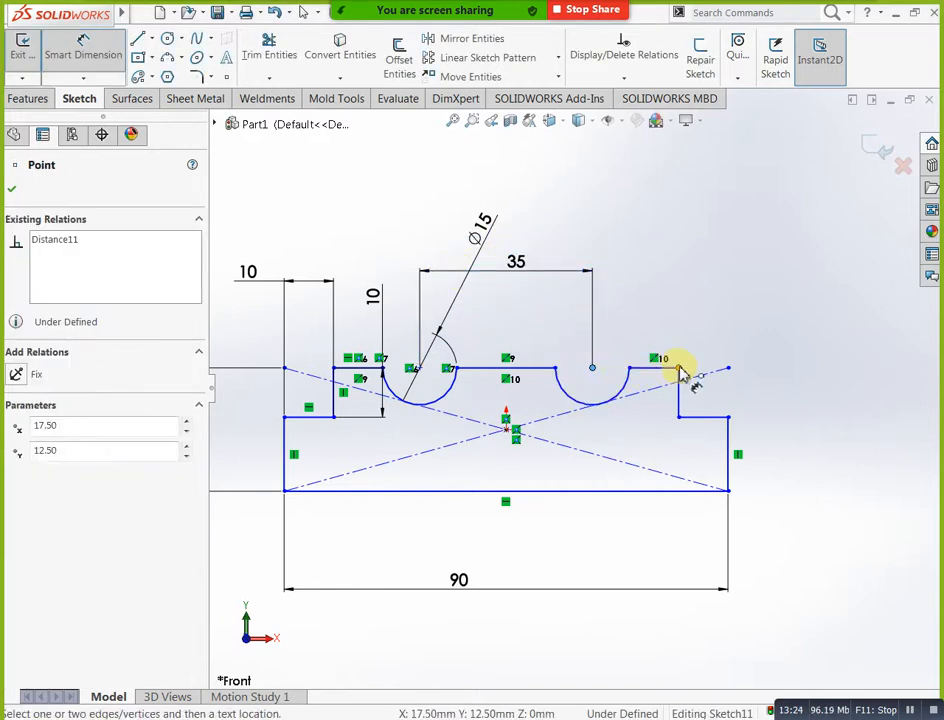
click(679, 370)
click(643, 289)
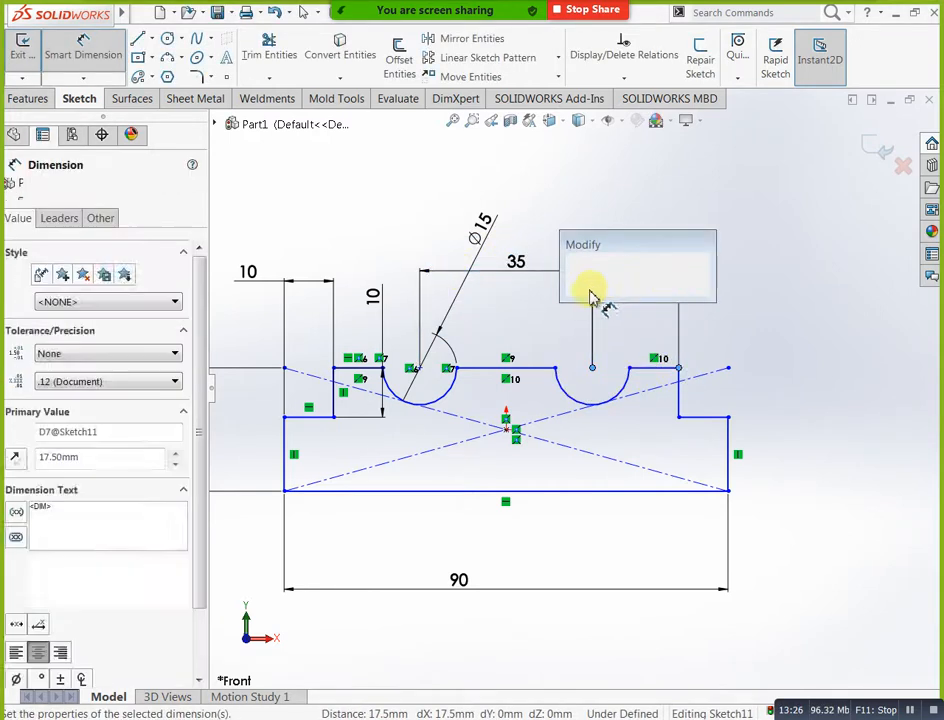
click(577, 279)
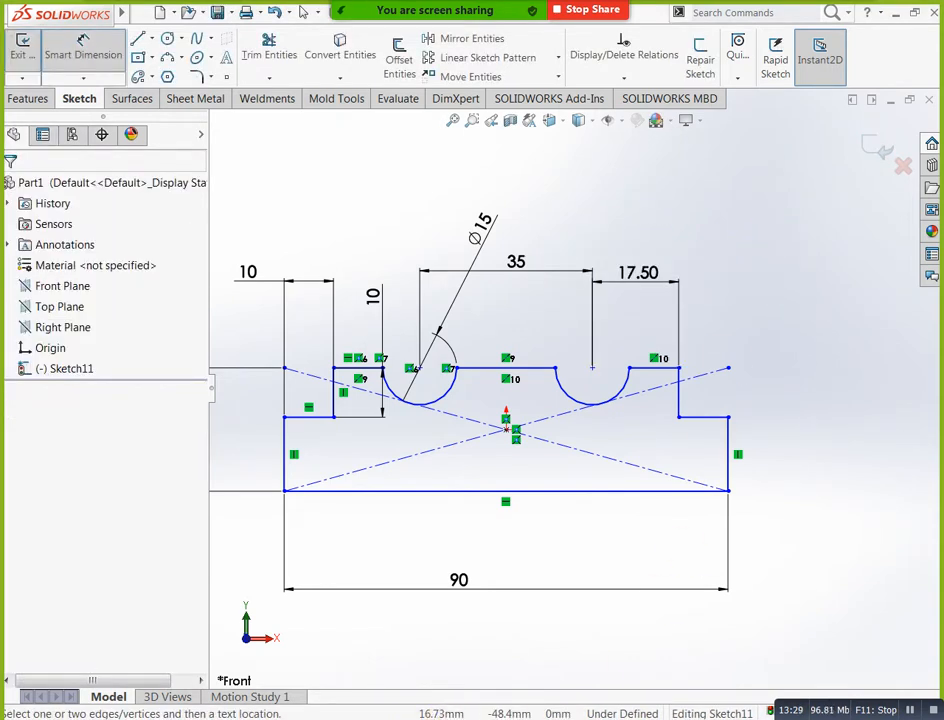
Check the Base's front view in the PDF and offset only the profile's bottom edge 5 mm upward, with a dimension added
key(alt+Tab)
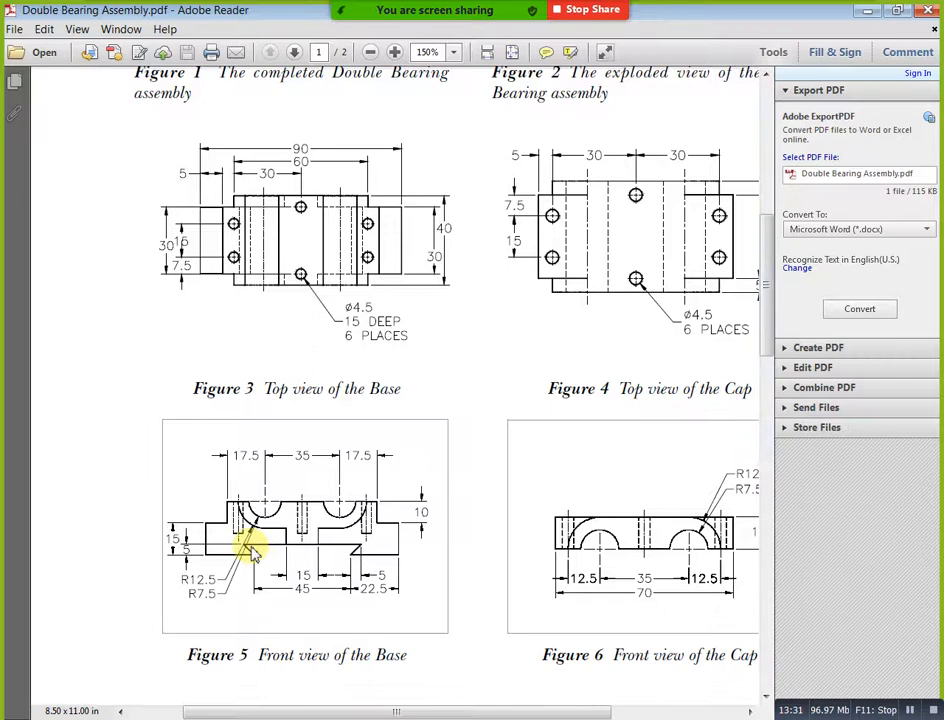
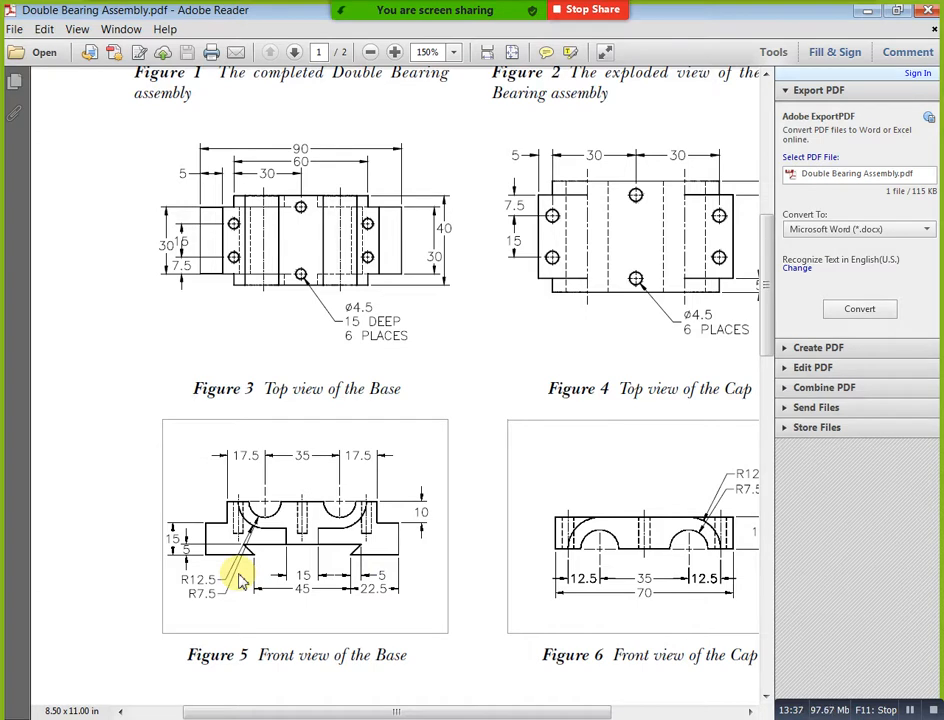
click(865, 12)
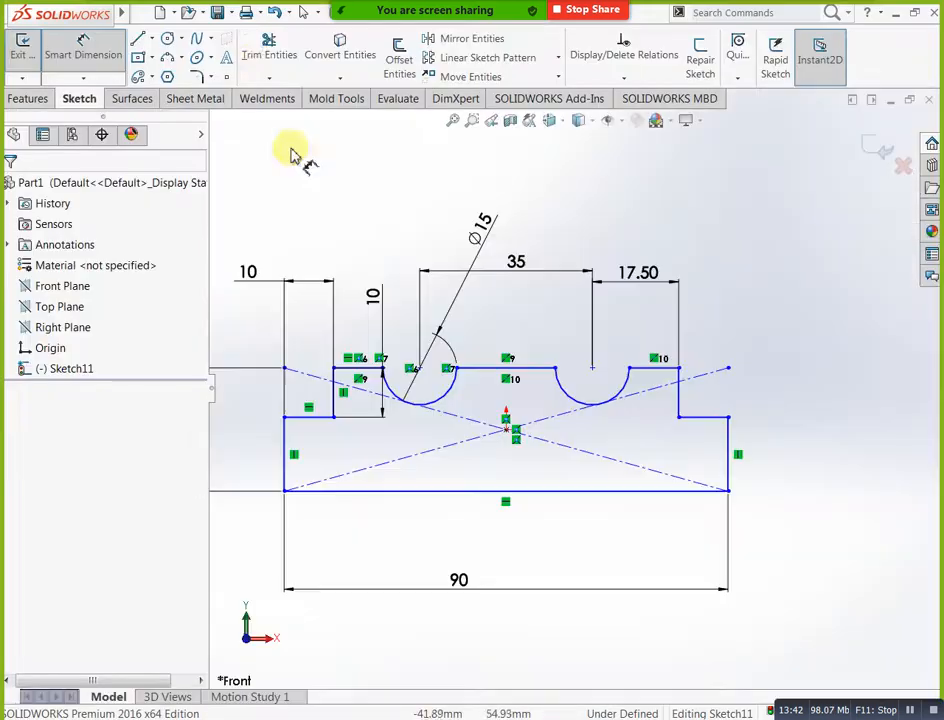
click(399, 55)
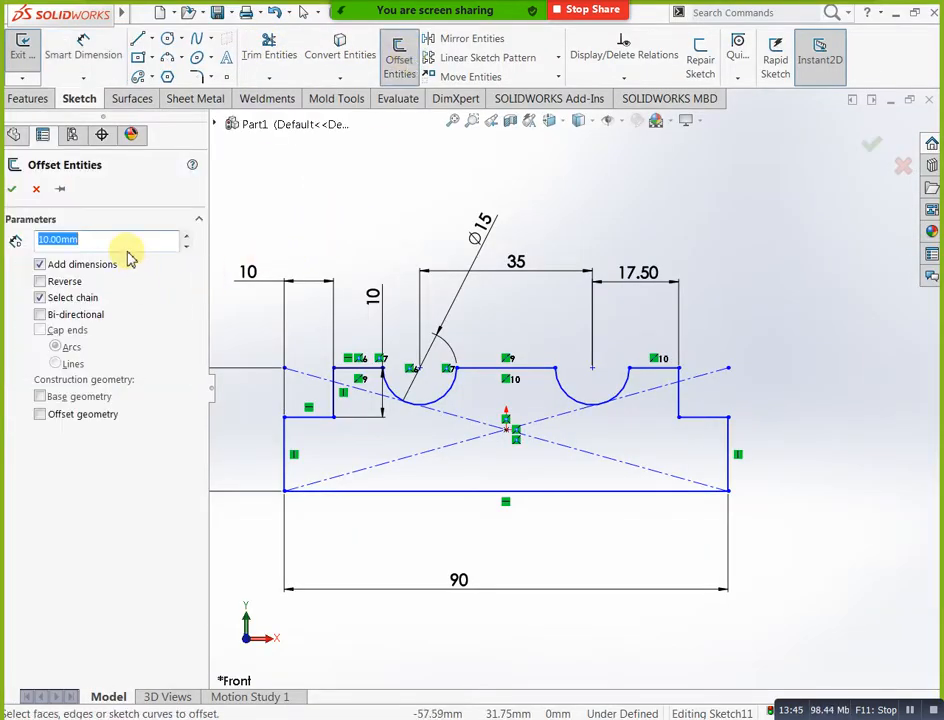
click(473, 491)
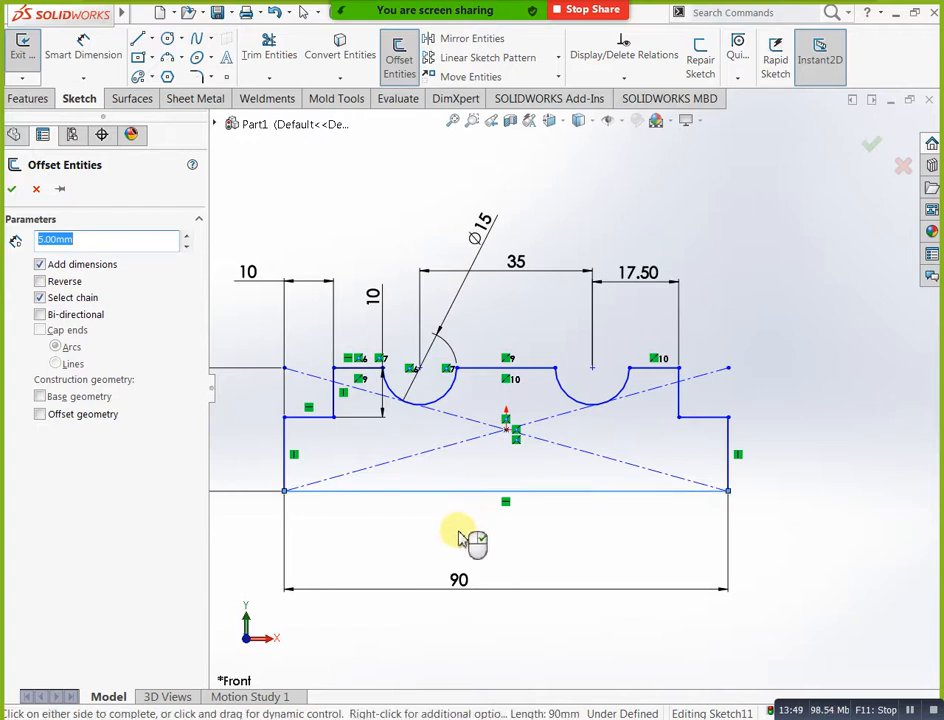
click(40, 282)
click(40, 298)
click(40, 282)
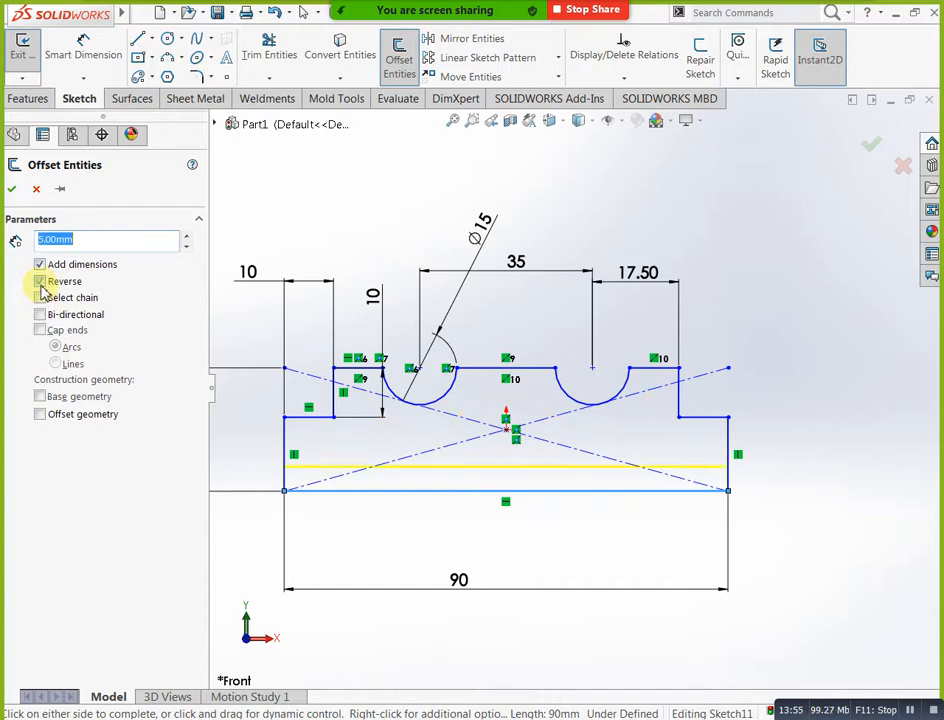
click(17, 191)
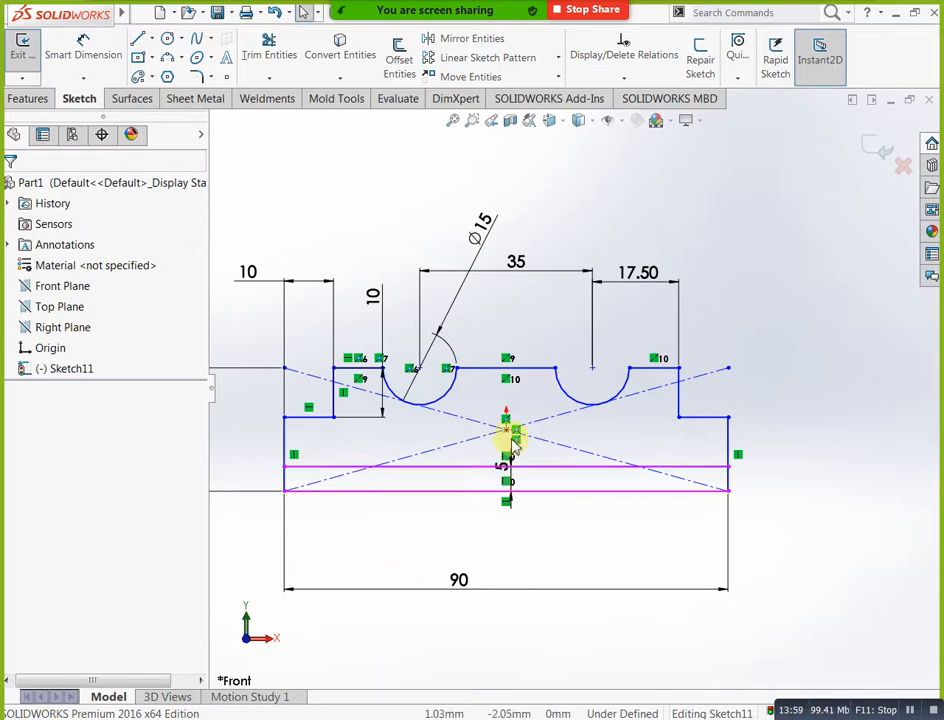
Draw a vertical line about 9.9 mm long upward from the midpoint of the profile's bottom edge
click(138, 38)
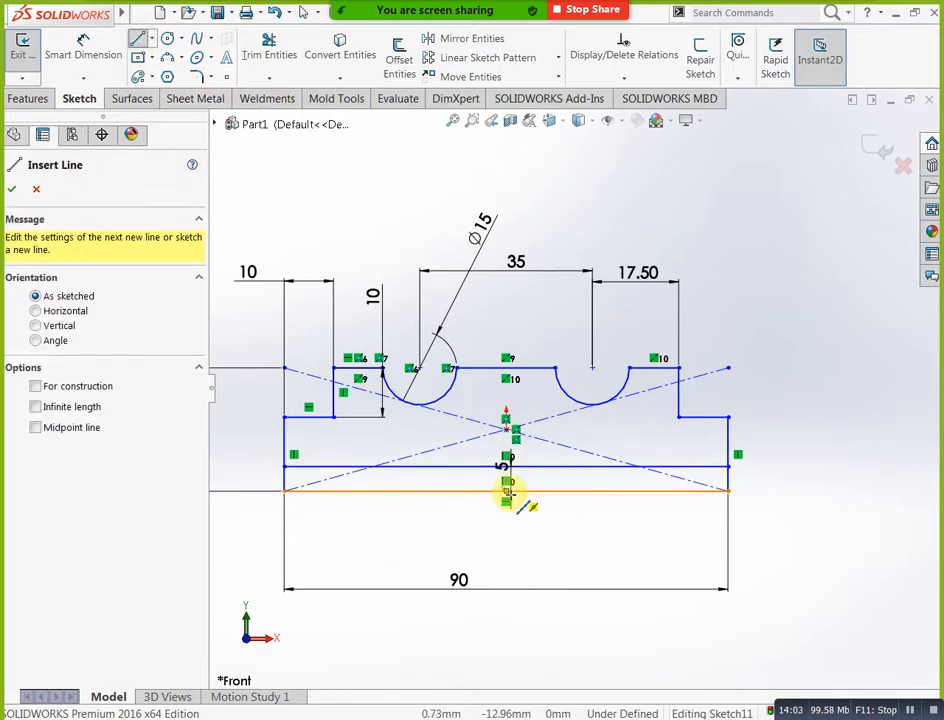
click(507, 492)
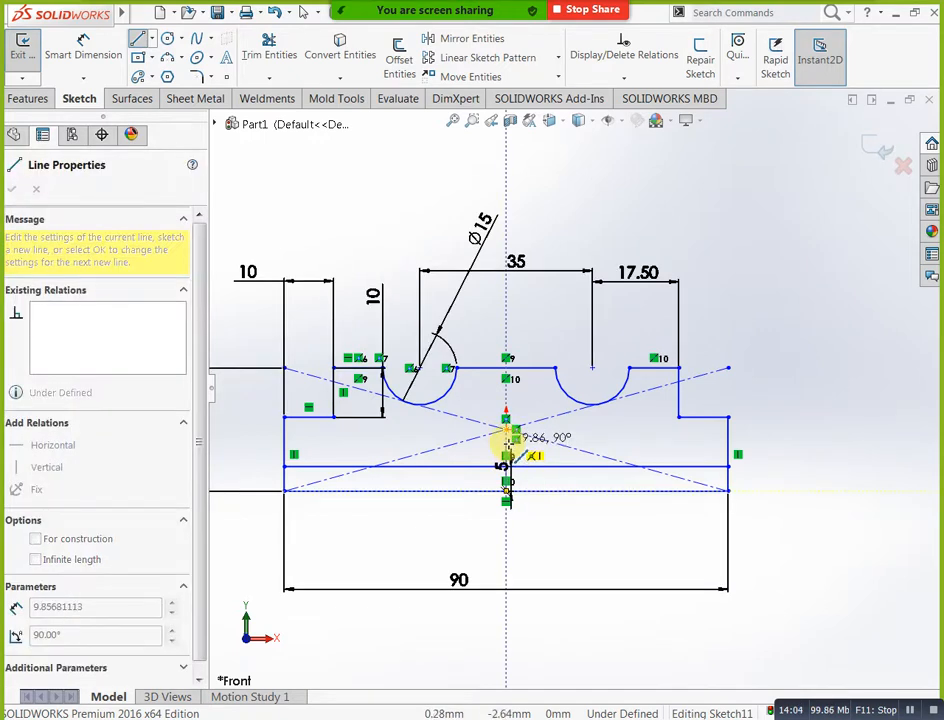
click(507, 437)
key(Escape)
key(Escape)
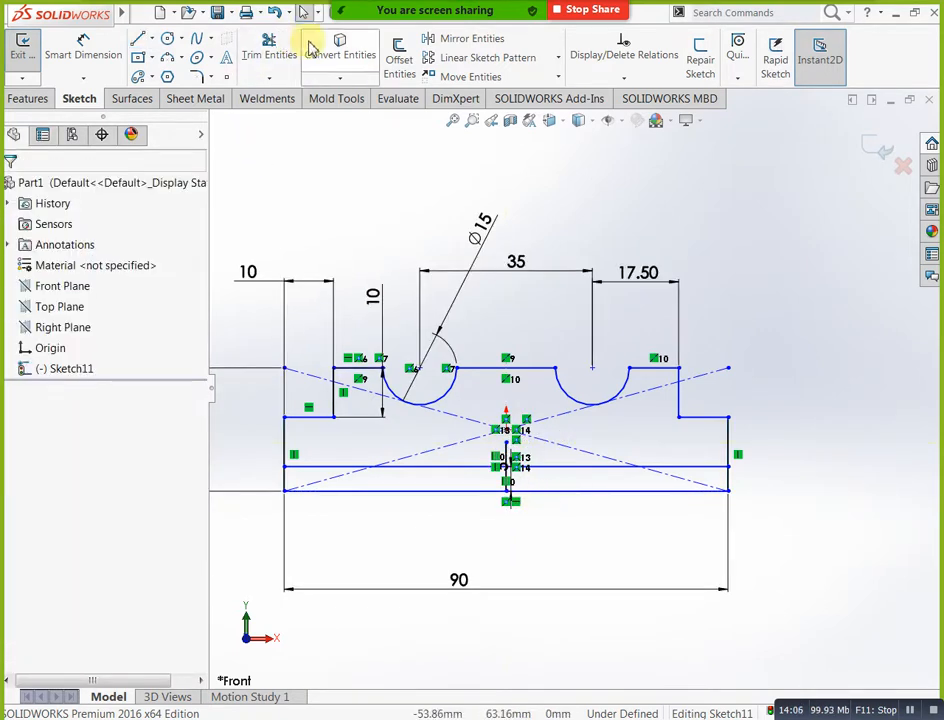
Offset the central vertical line 22.5 mm in both directions with dimensions added
click(398, 60)
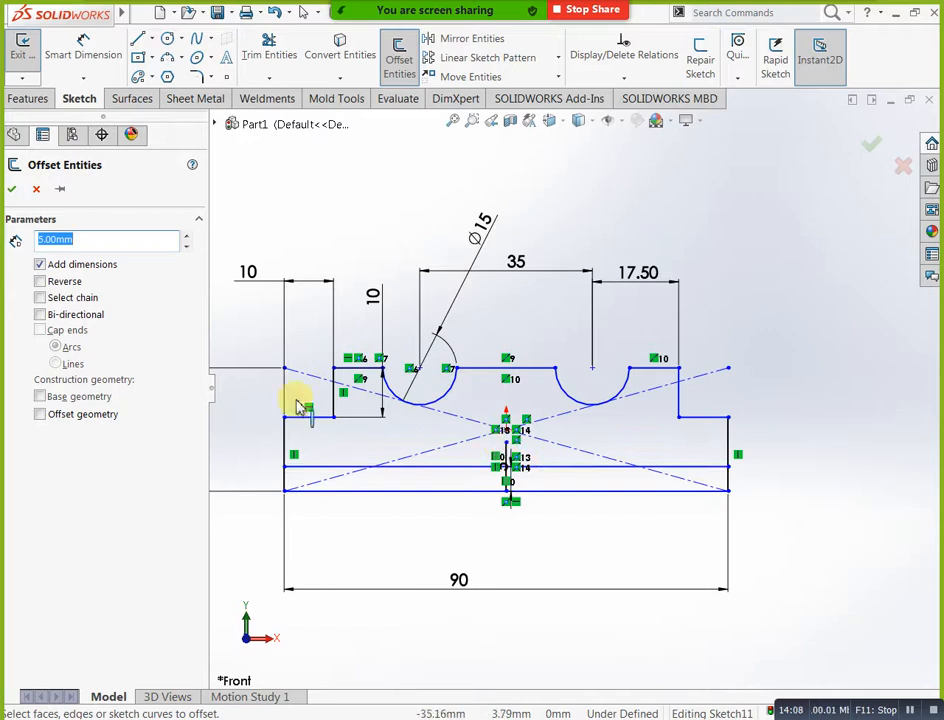
text(22.)
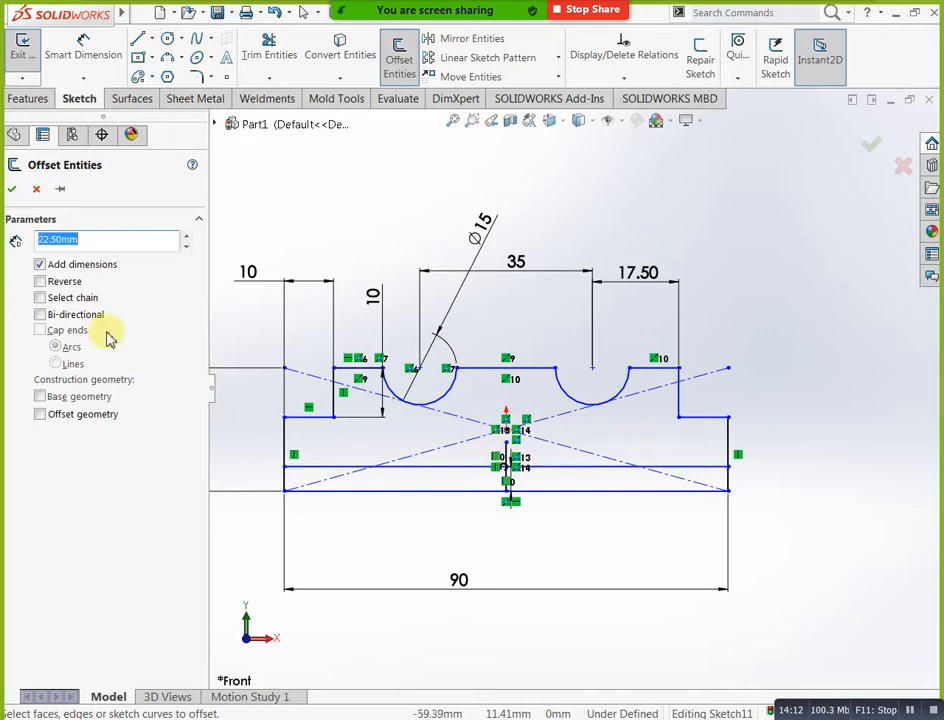
click(41, 315)
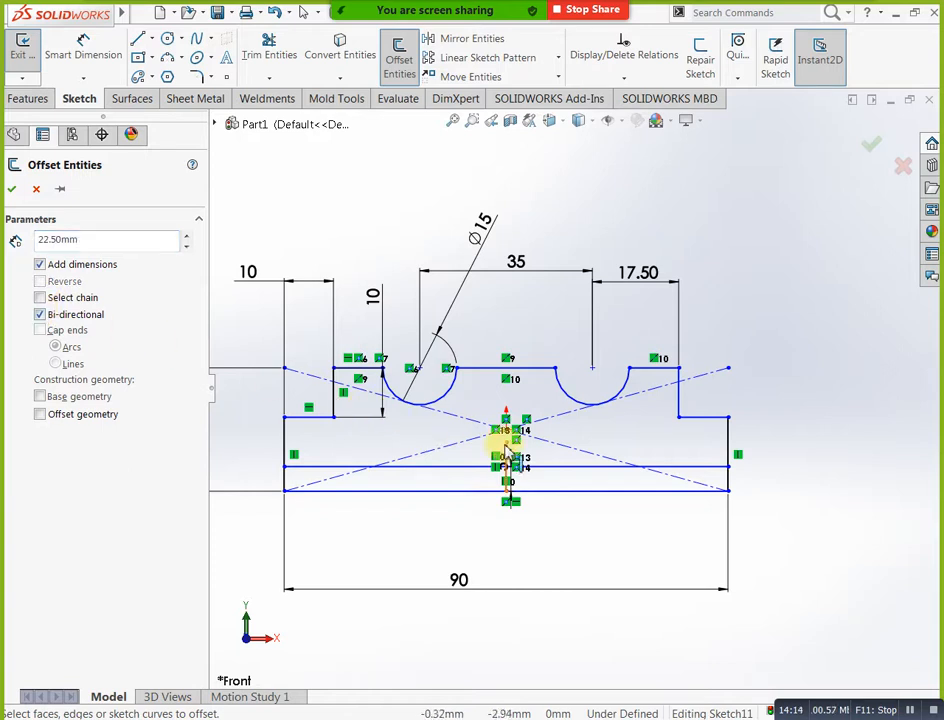
click(509, 448)
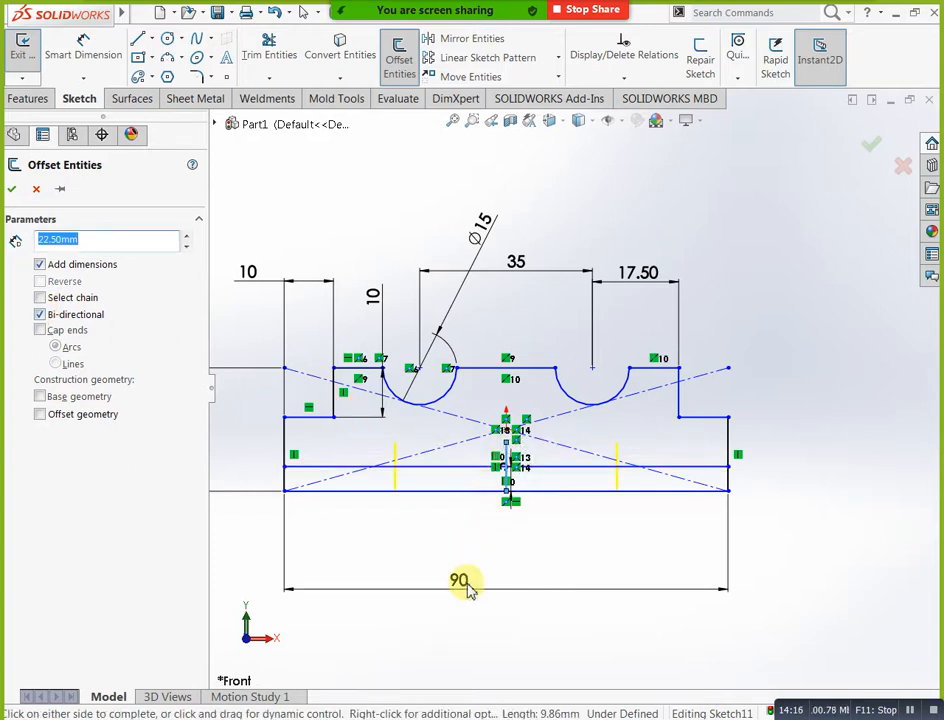
click(14, 190)
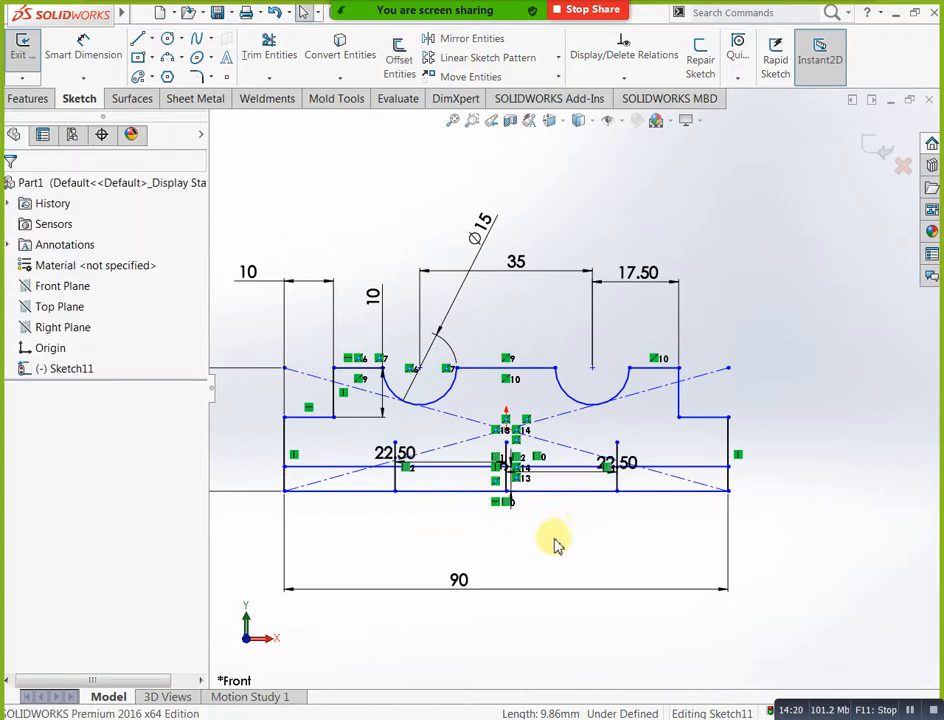
Offset the central vertical line another 27.5 mm in both directions with dimensions added
scroll(584, 501, up, 2)
scroll(615, 480, down, 3)
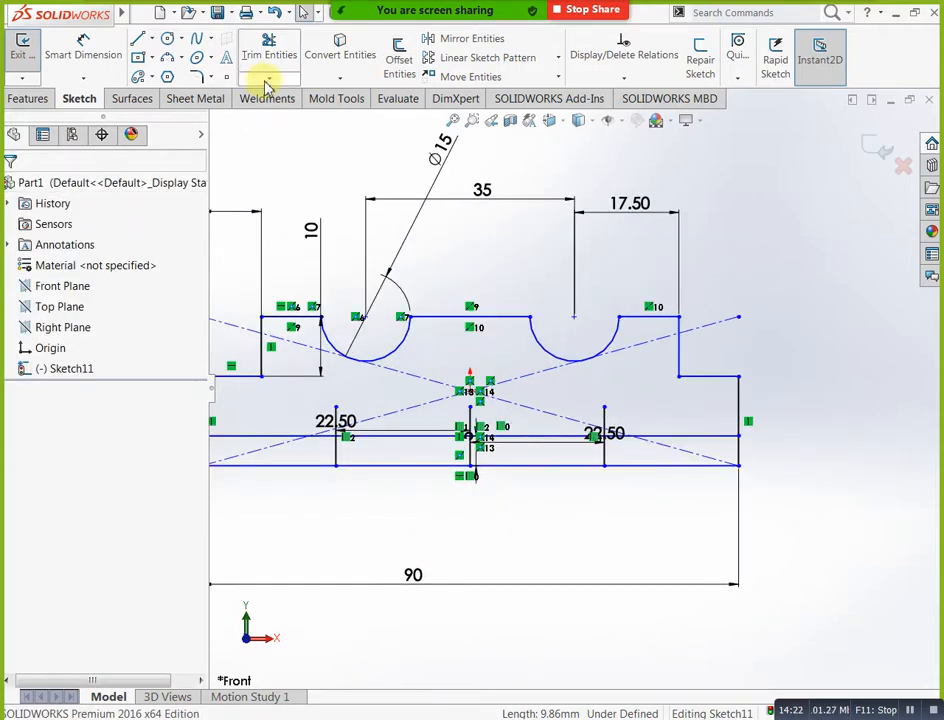
click(394, 66)
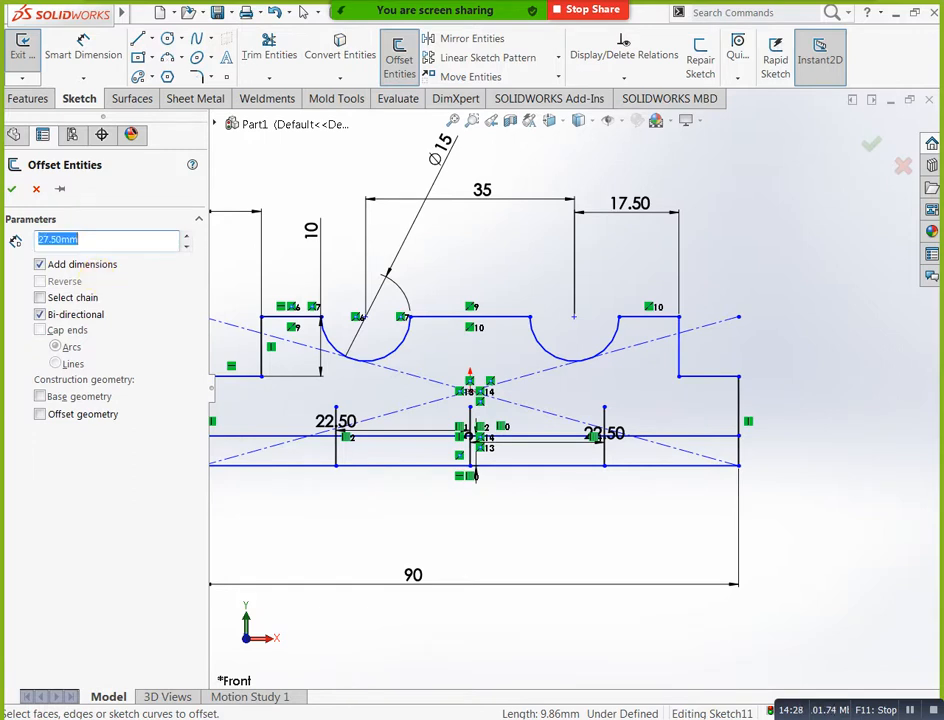
click(470, 425)
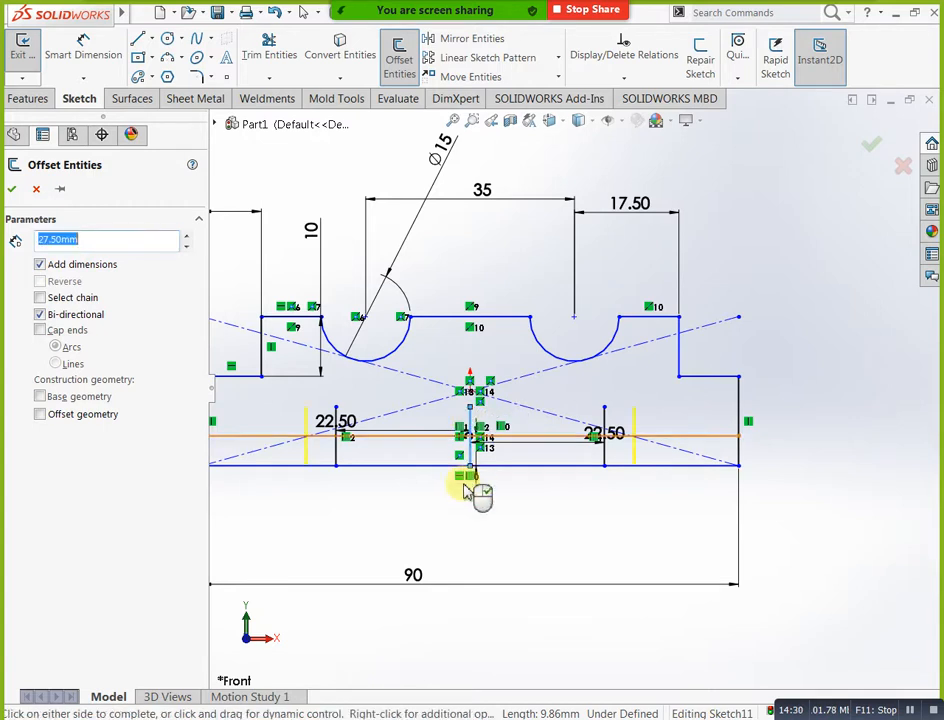
click(460, 543)
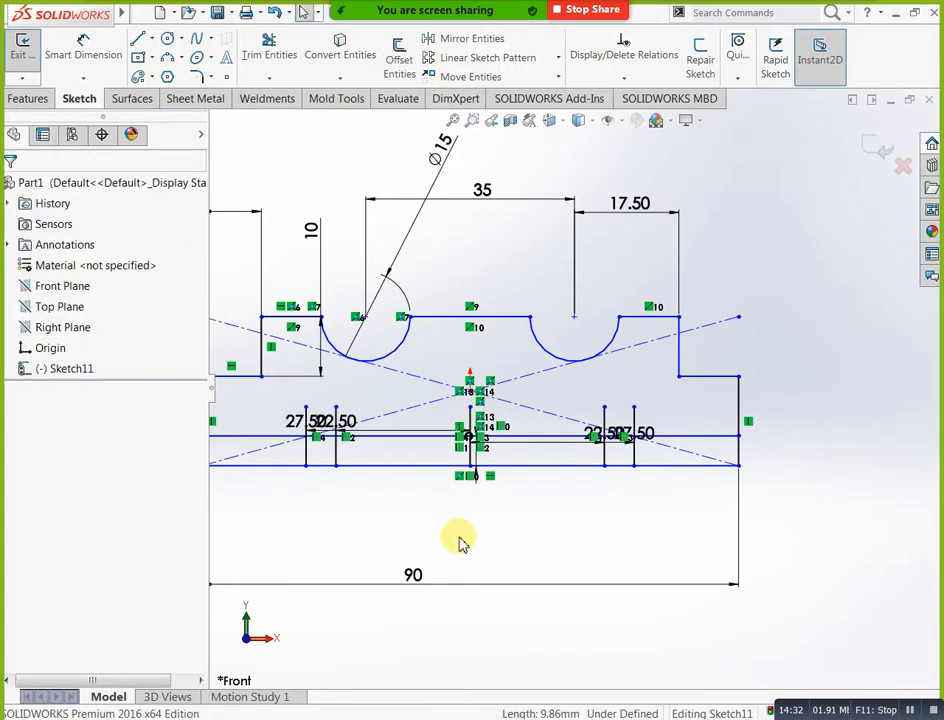
Delete the central vertical line and trim the 5 mm offset line outside the two outermost vertical lines
click(470, 425)
key(Delete)
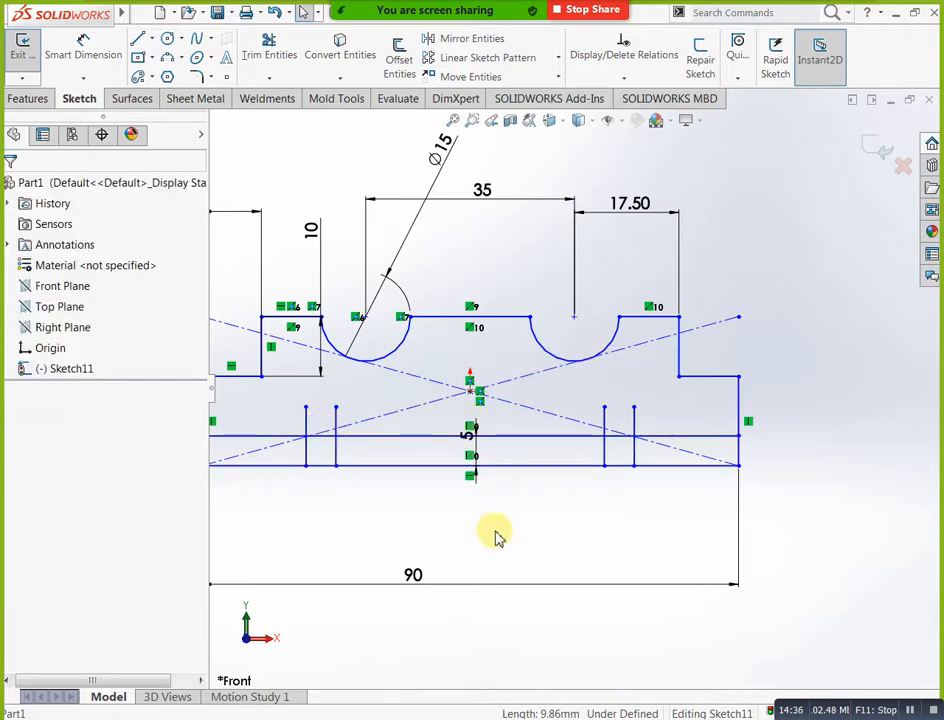
click(268, 52)
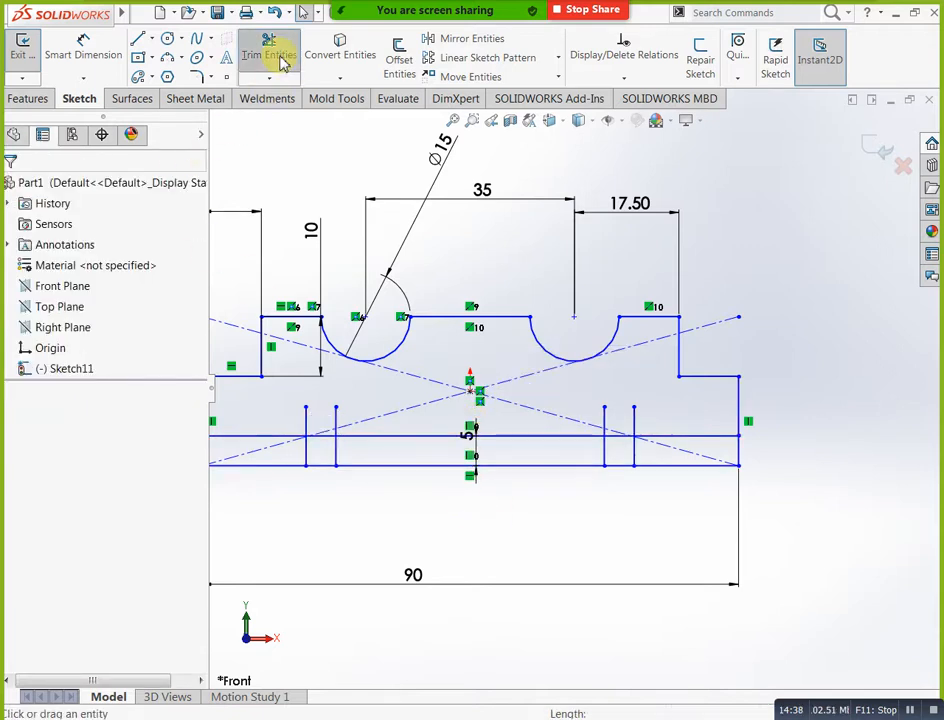
click(248, 437)
click(676, 444)
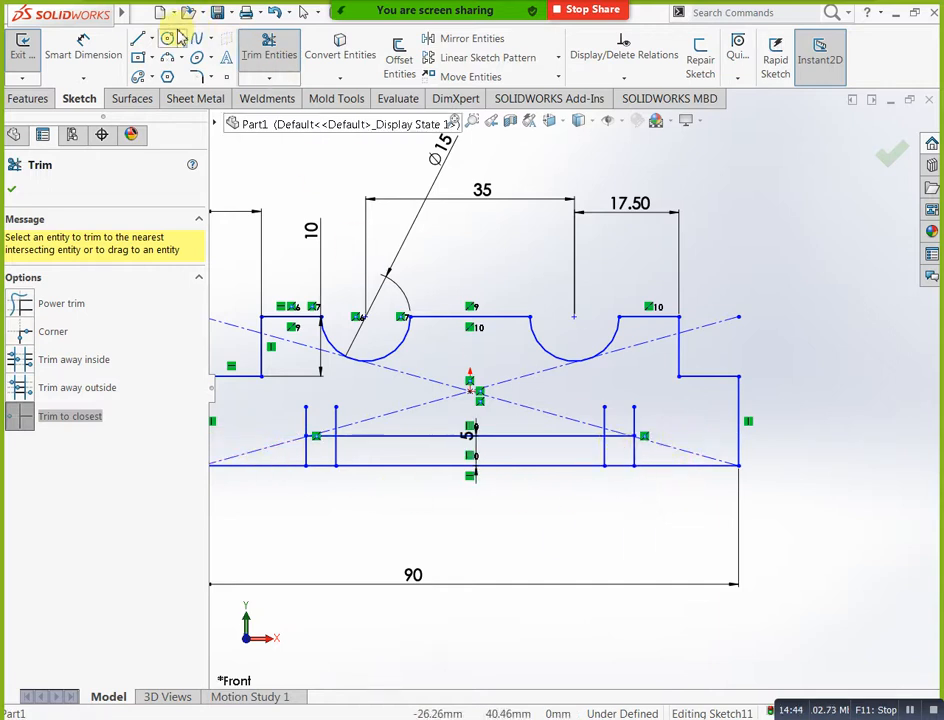
Draw the slot's right diagonal from the inner right vertical's foot up to the right end of the 5 mm offset line
click(138, 38)
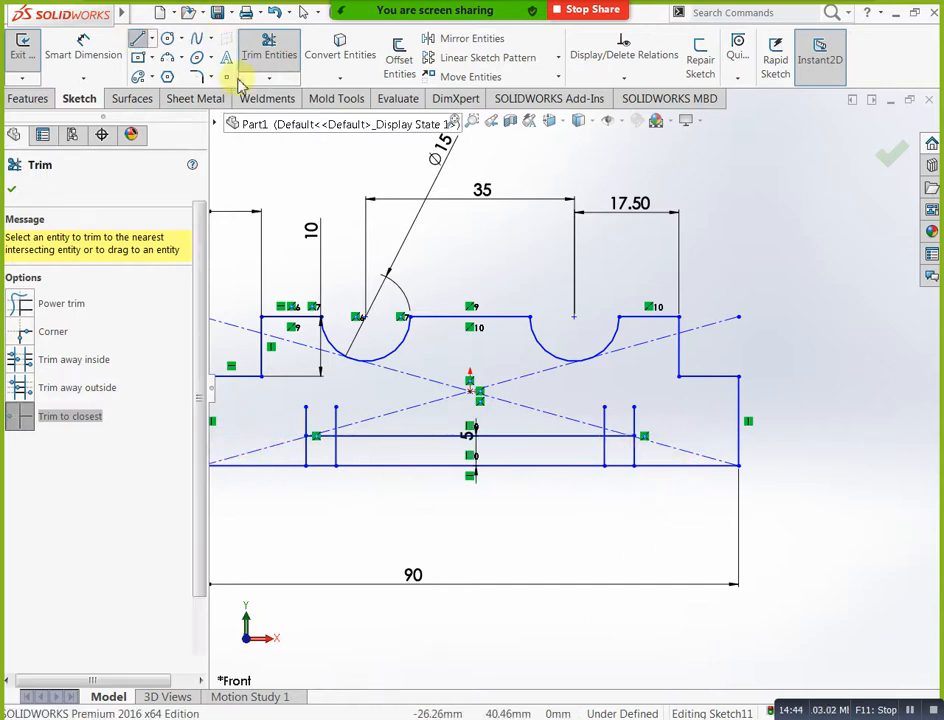
click(605, 466)
click(634, 436)
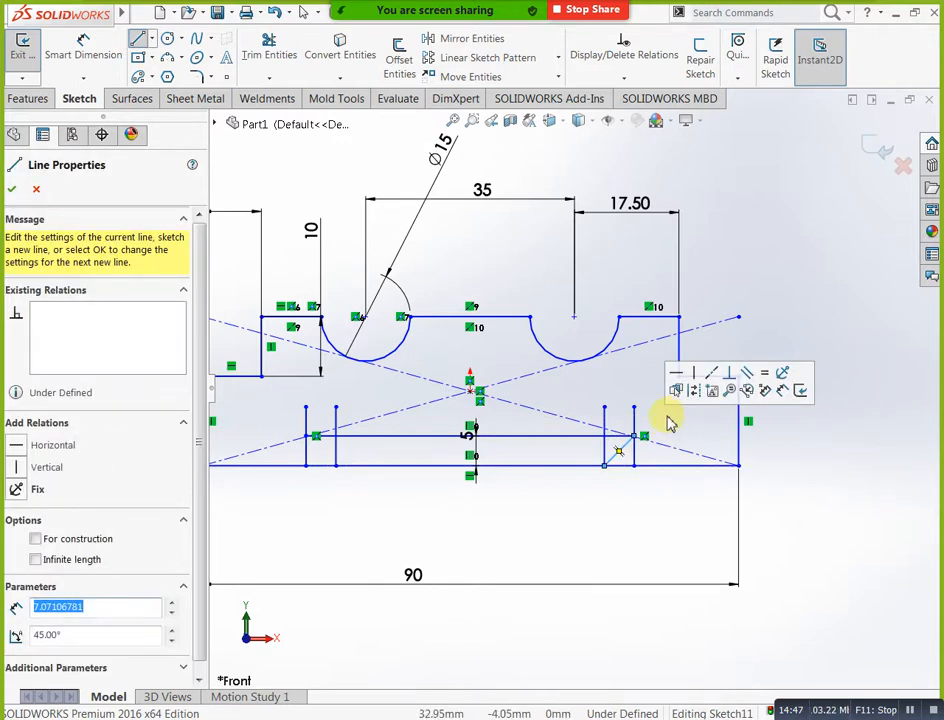
key(Escape)
key(Escape)
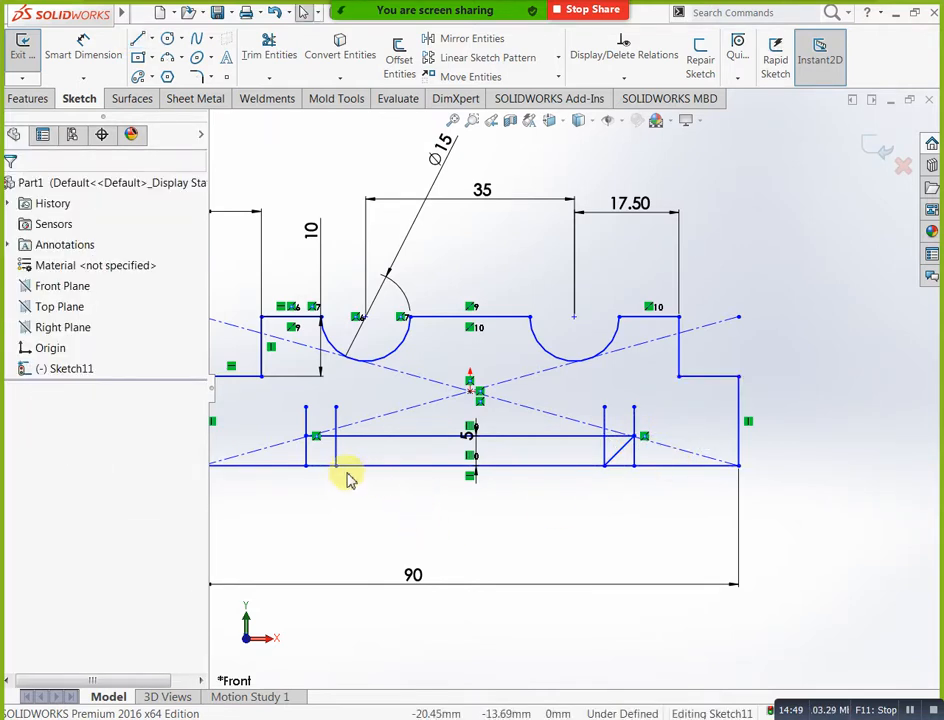
Draw the slot's left diagonal from the inner left vertical's foot up to the left end of the 5 mm offset line
click(140, 42)
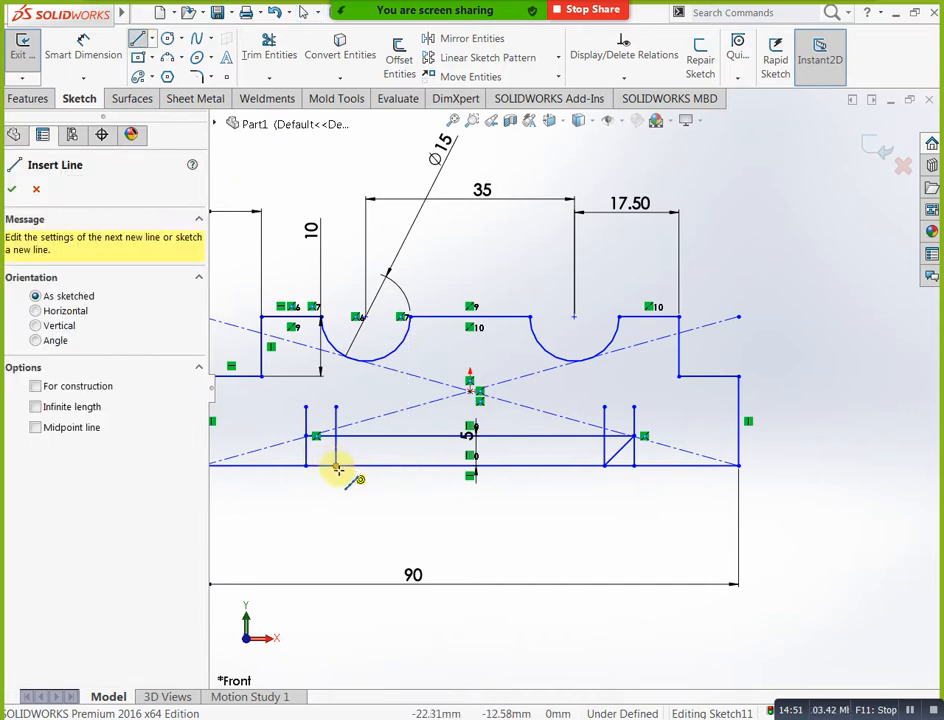
click(312, 436)
key(Escape)
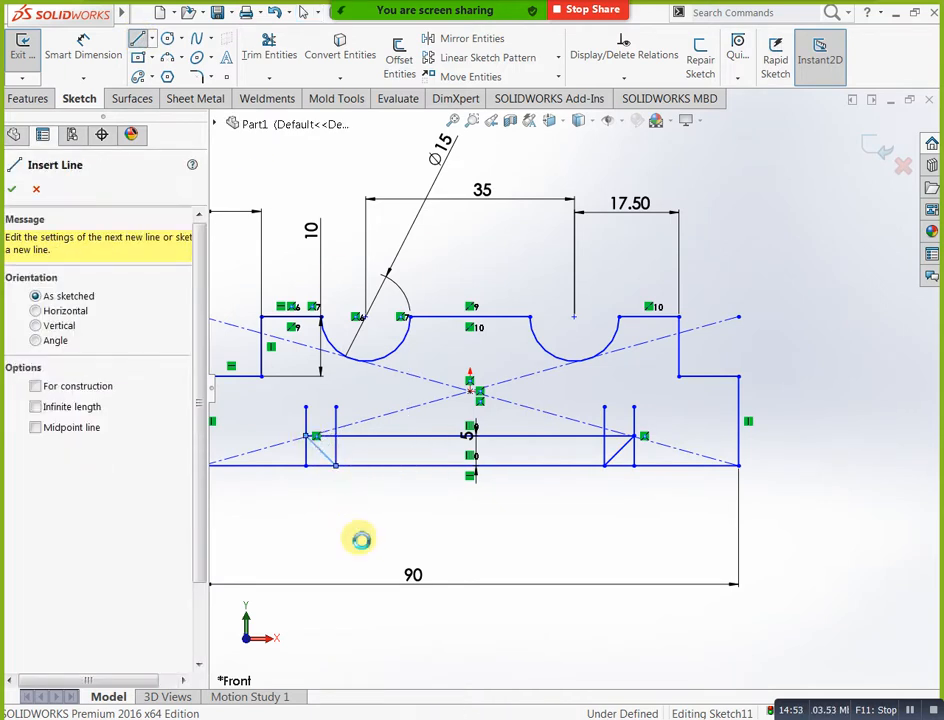
key(Escape)
Check the Base's front view in the PDF and trim away both vertical helper lines at the slot's left end
key(alt+Tab)
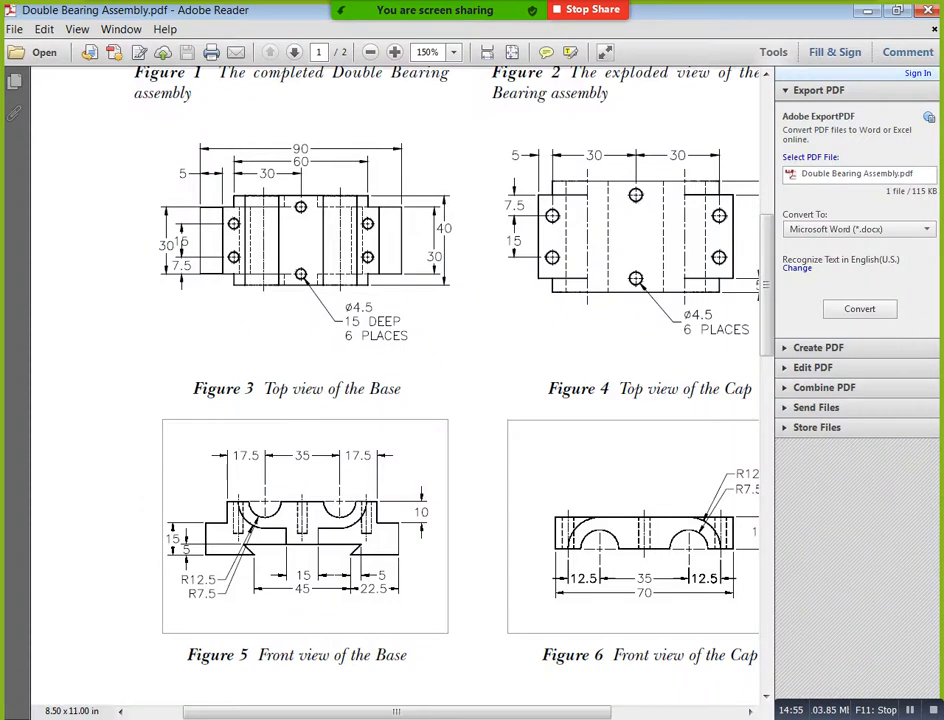
key(alt+Tab)
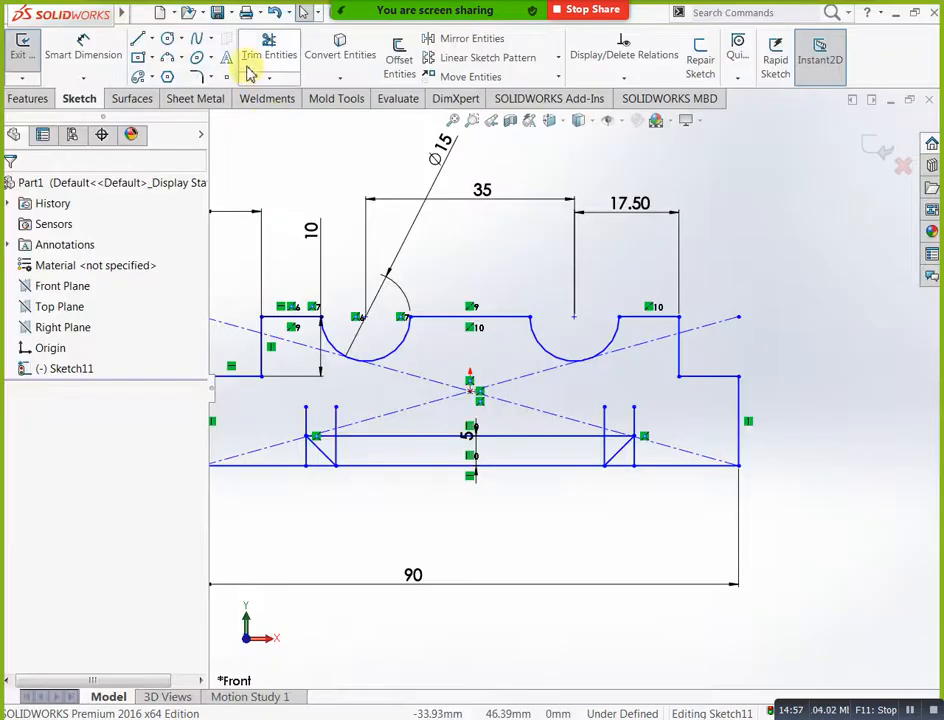
click(268, 55)
click(308, 450)
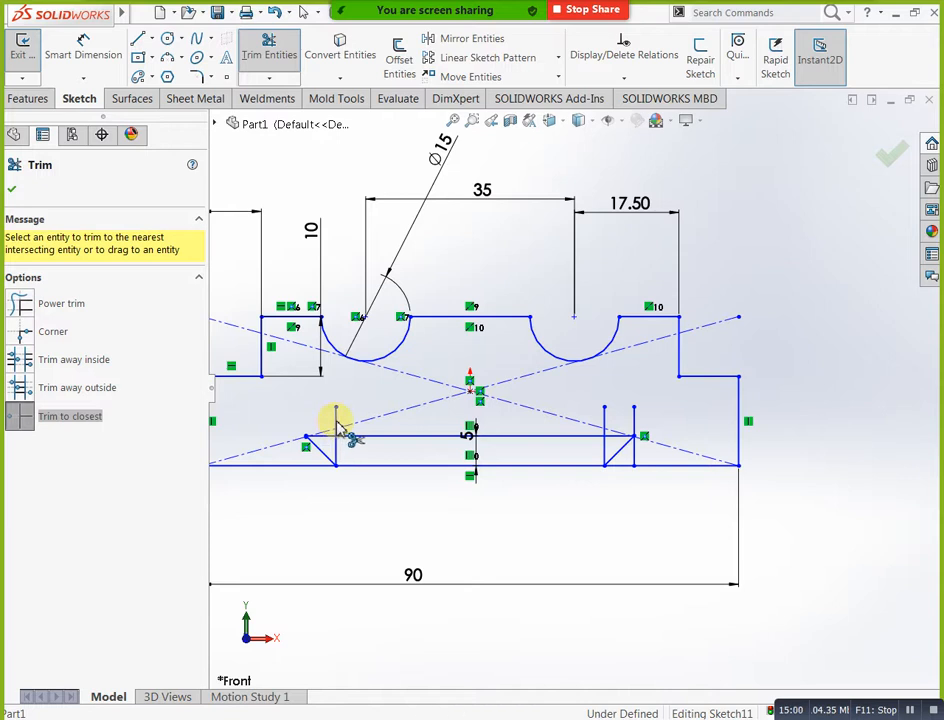
scroll(345, 444, up, 3)
scroll(482, 423, down, 4)
scroll(435, 418, down, 5)
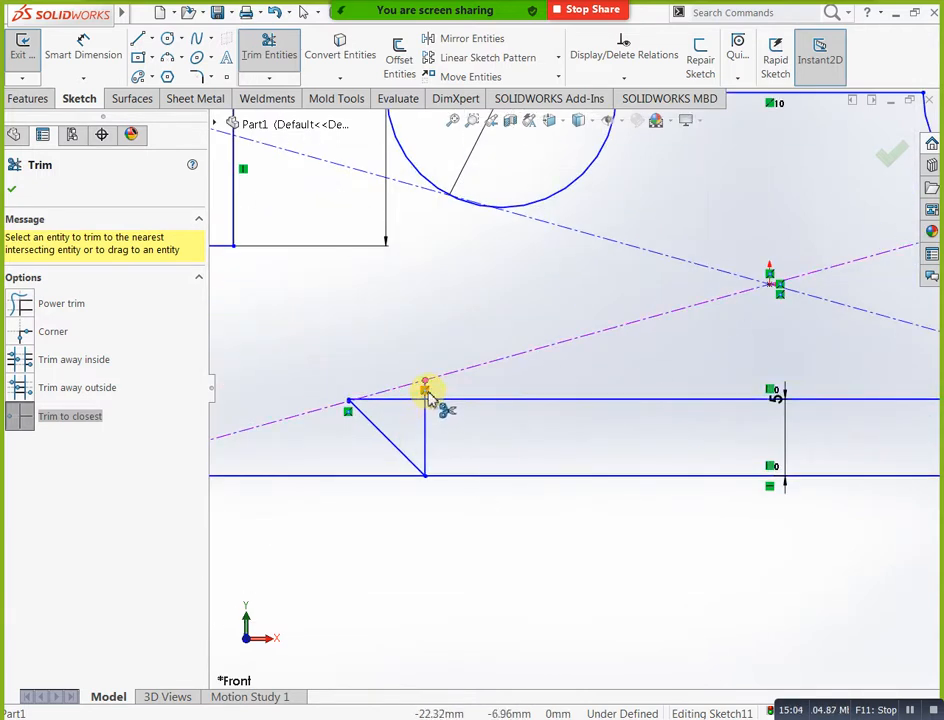
scroll(440, 398, down, 2)
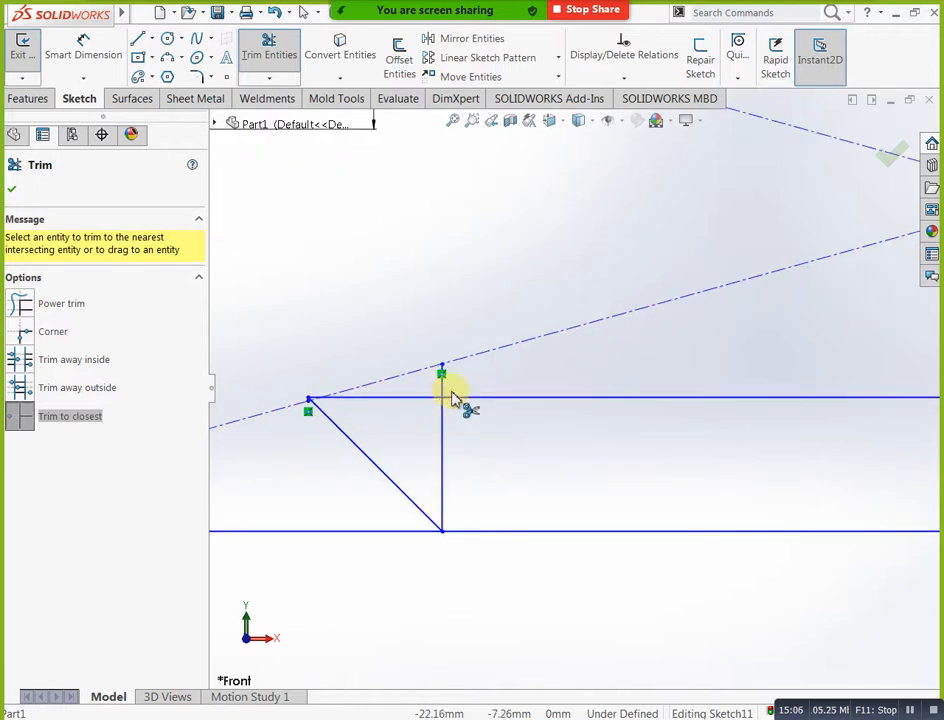
click(443, 432)
scroll(407, 488, up, 5)
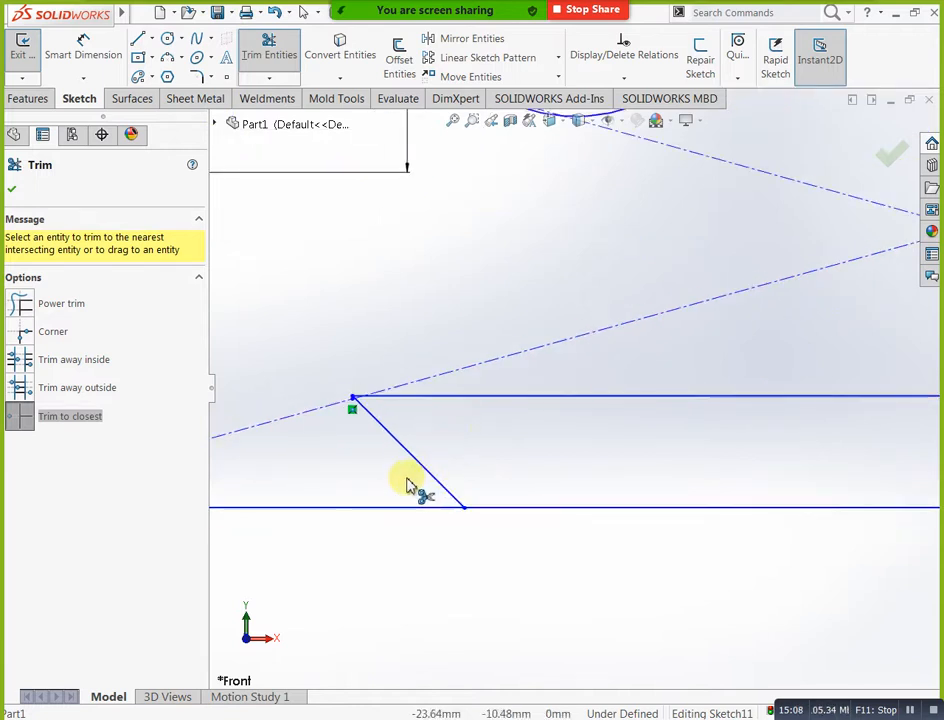
Trim the profile's bottom edge between the lower ends of the two slot diagonals
scroll(450, 508, up, 3)
scroll(770, 425, down, 4)
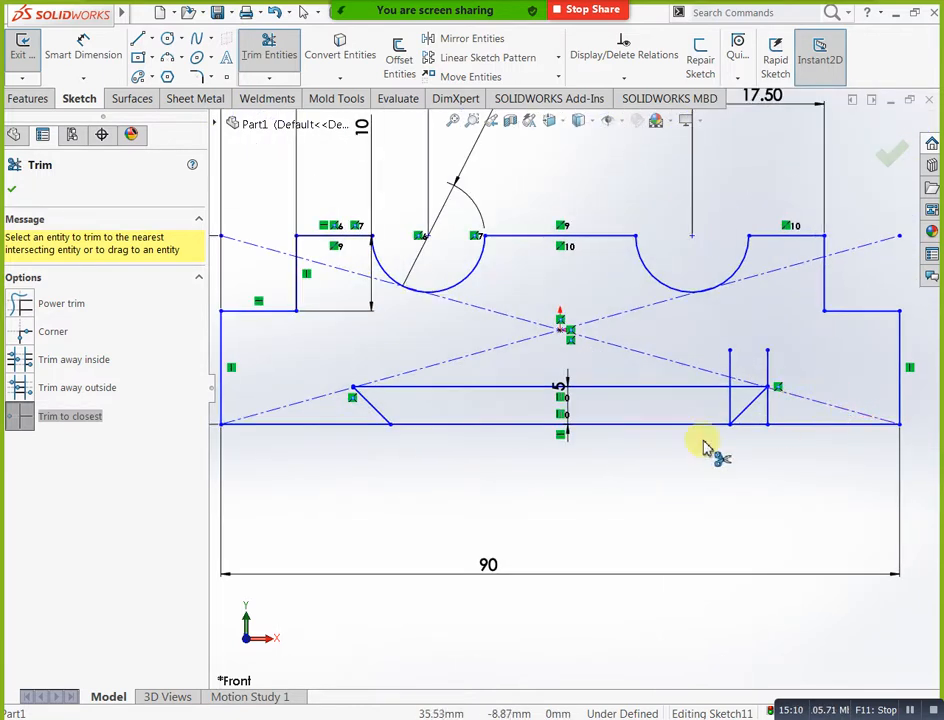
click(642, 426)
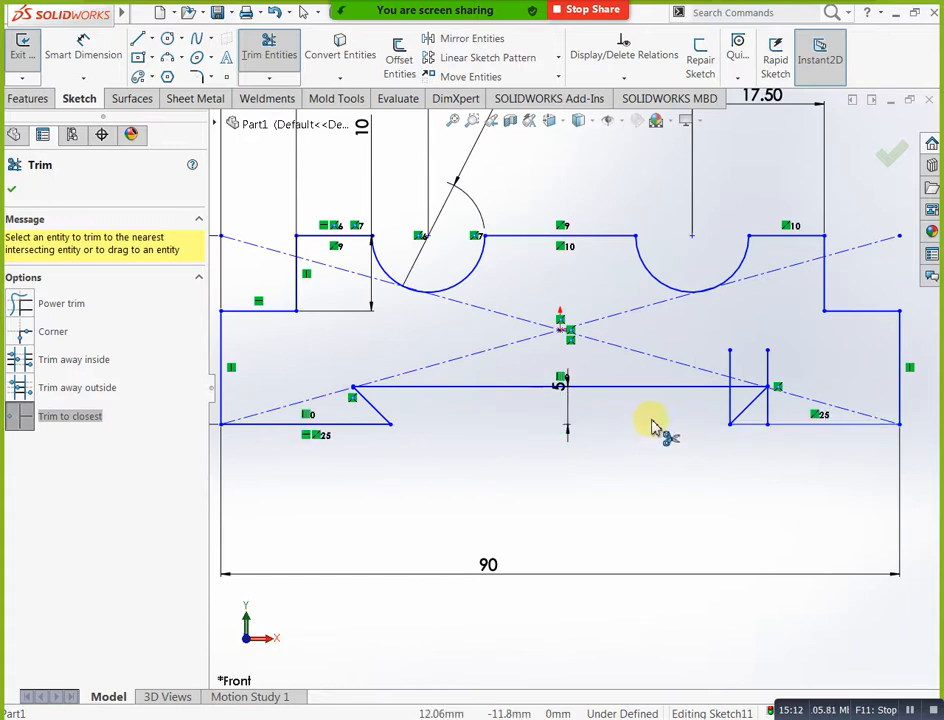
Trim away both vertical helper lines at the slot's right end
scroll(763, 377, up, 2)
scroll(754, 375, down, 5)
scroll(650, 413, down, 2)
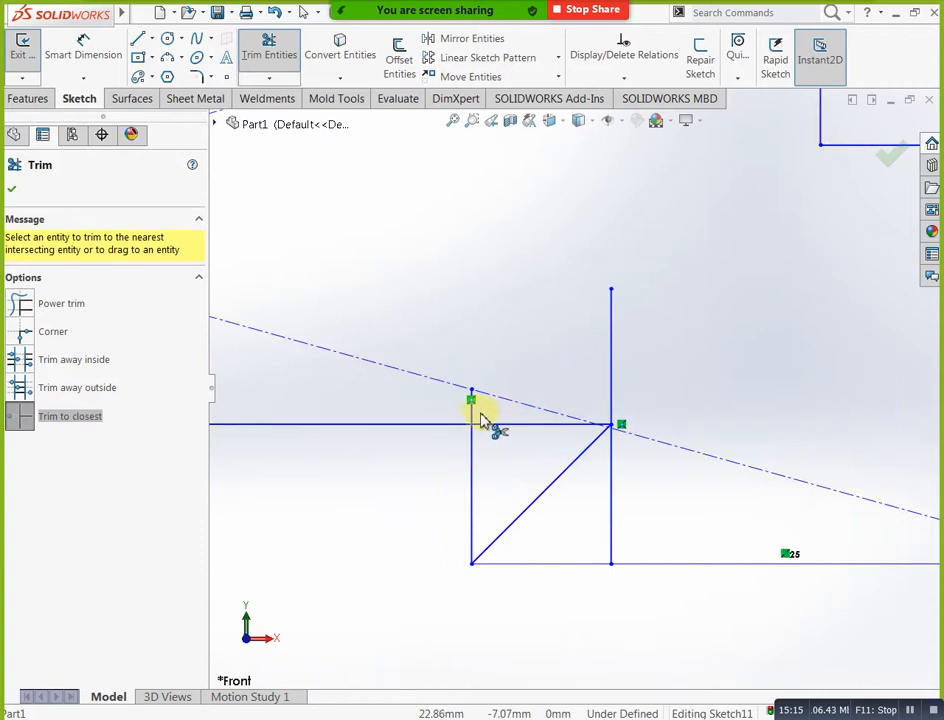
click(474, 412)
click(471, 465)
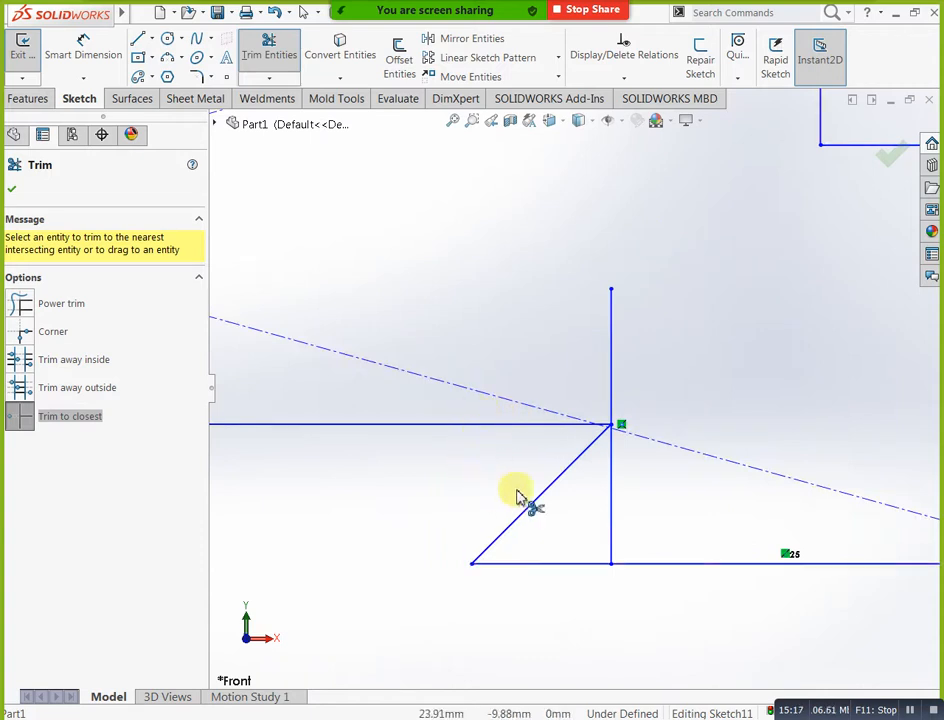
click(611, 335)
scroll(628, 436, up, 1)
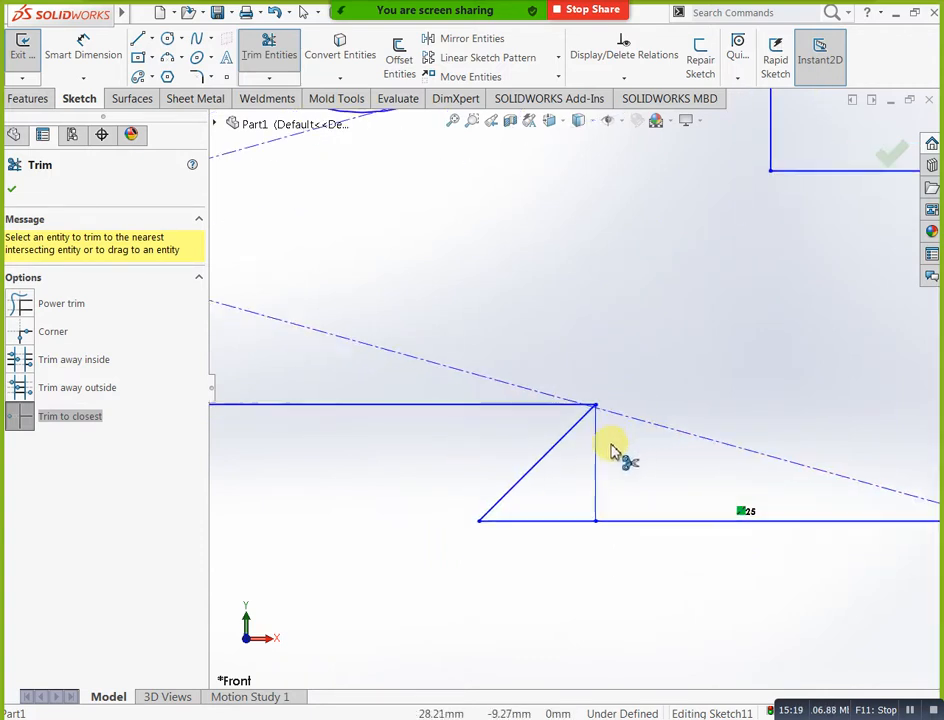
scroll(605, 440, down, 2)
scroll(590, 428, down, 3)
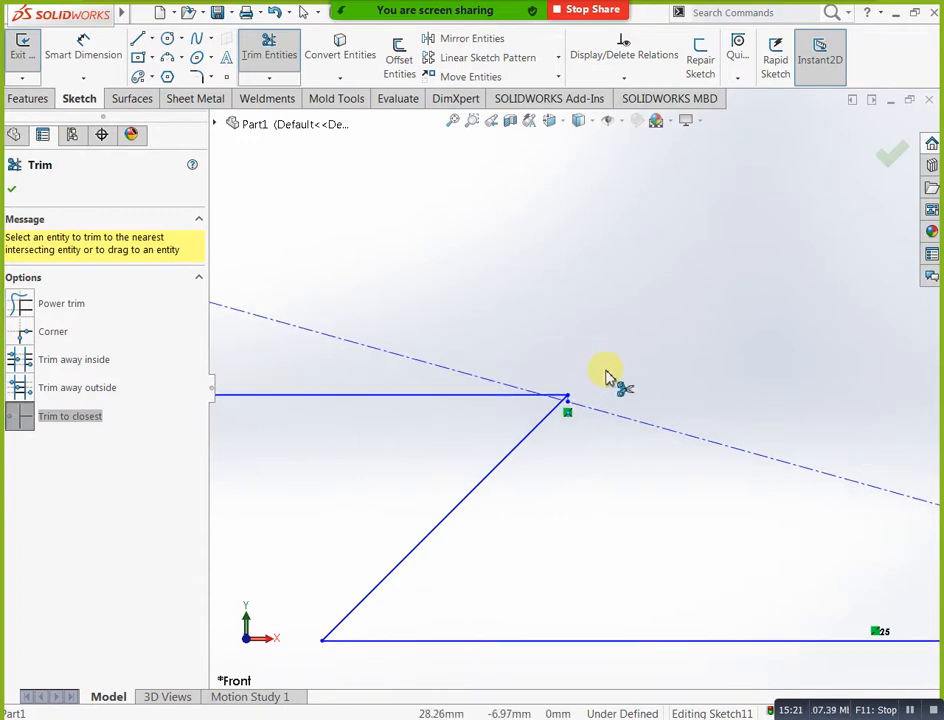
Trim the leftover vertical stubs at the dovetail slot's upper corners and close the Trim tool
scroll(702, 474, up, 4)
scroll(739, 498, up, 2)
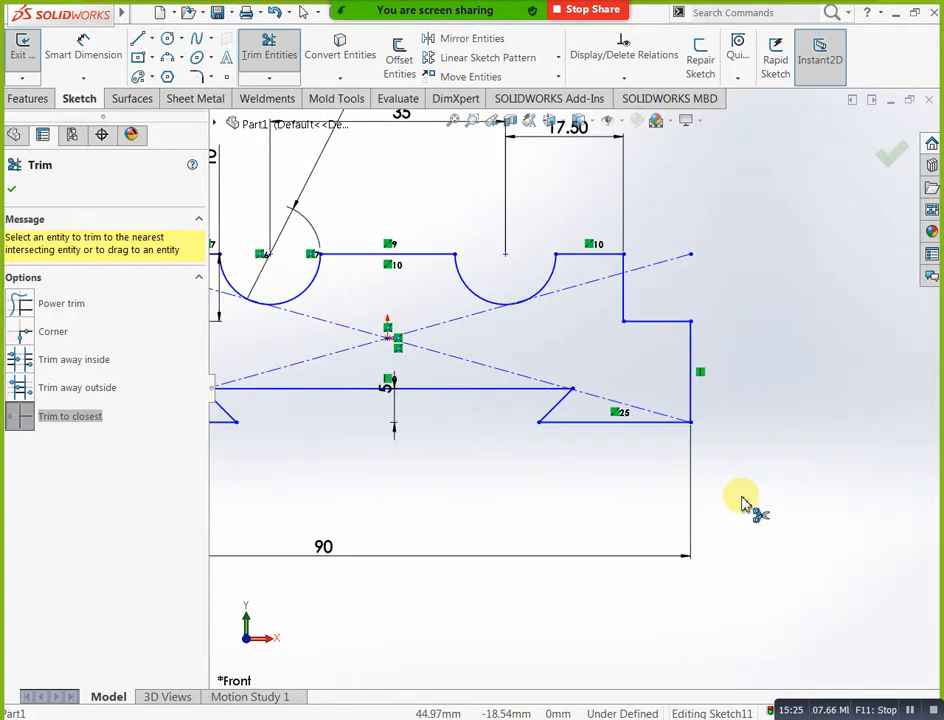
scroll(420, 500, up, 2)
scroll(368, 400, down, 2)
scroll(372, 397, down, 5)
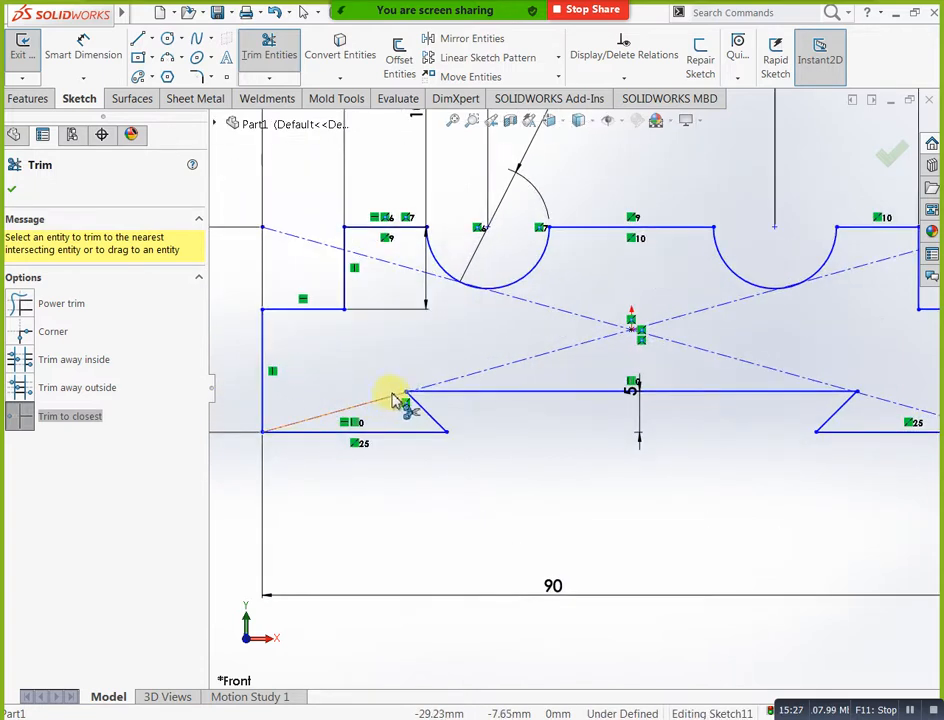
scroll(437, 383, down, 3)
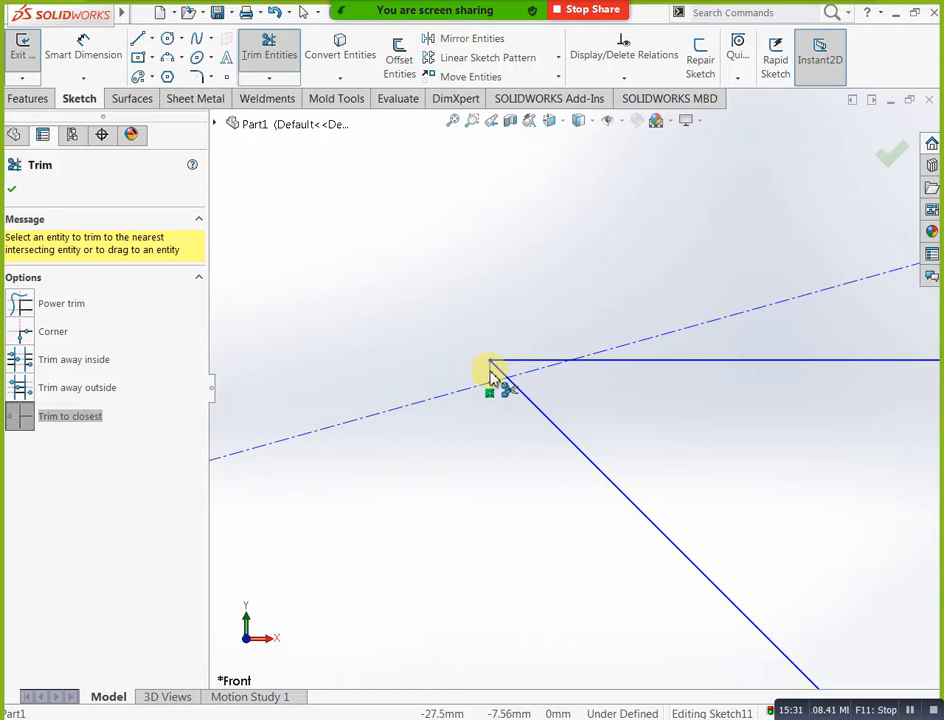
scroll(497, 378, down, 1)
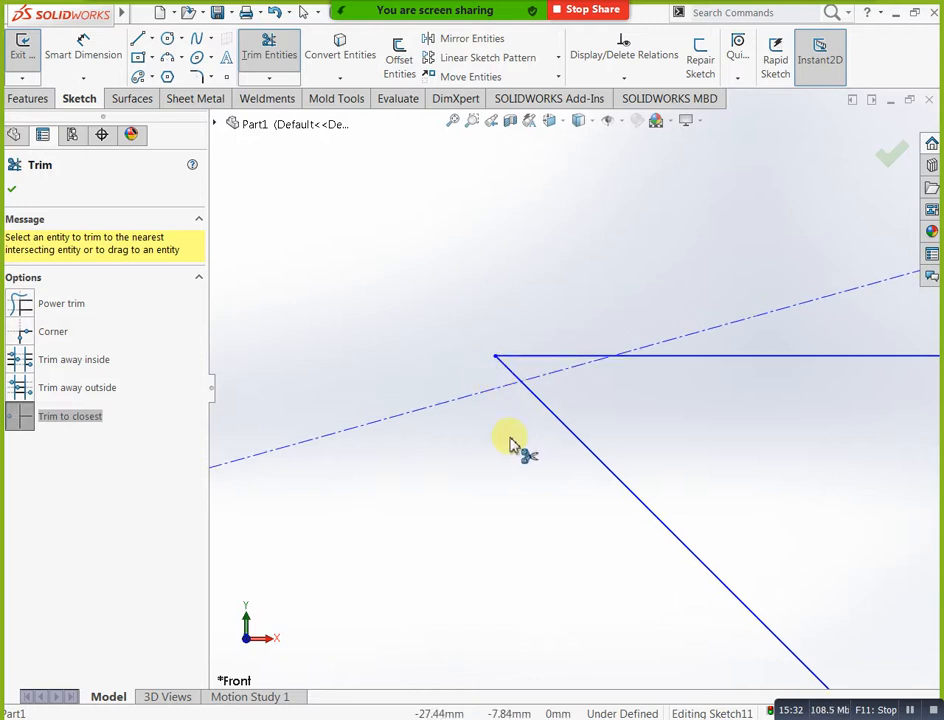
scroll(450, 458, up, 4)
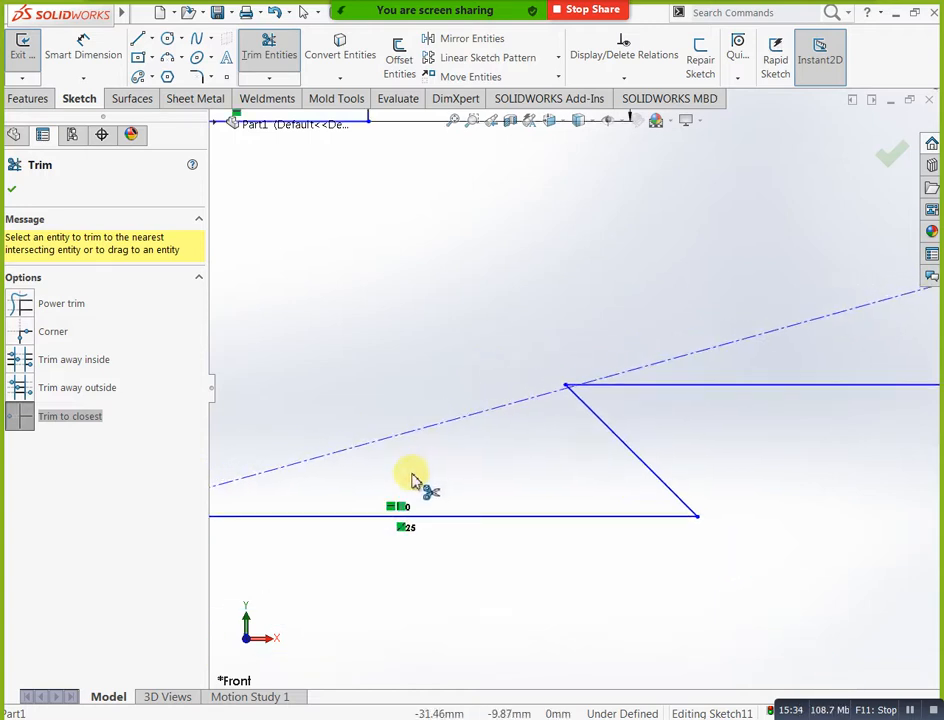
scroll(410, 487, up, 5)
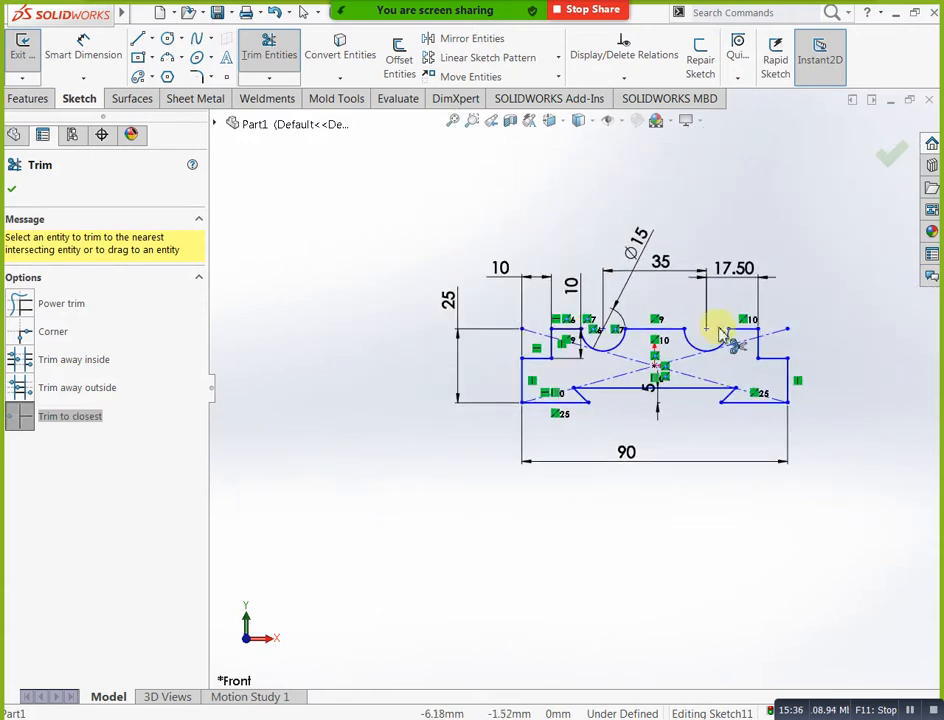
scroll(875, 230, down, 3)
click(889, 153)
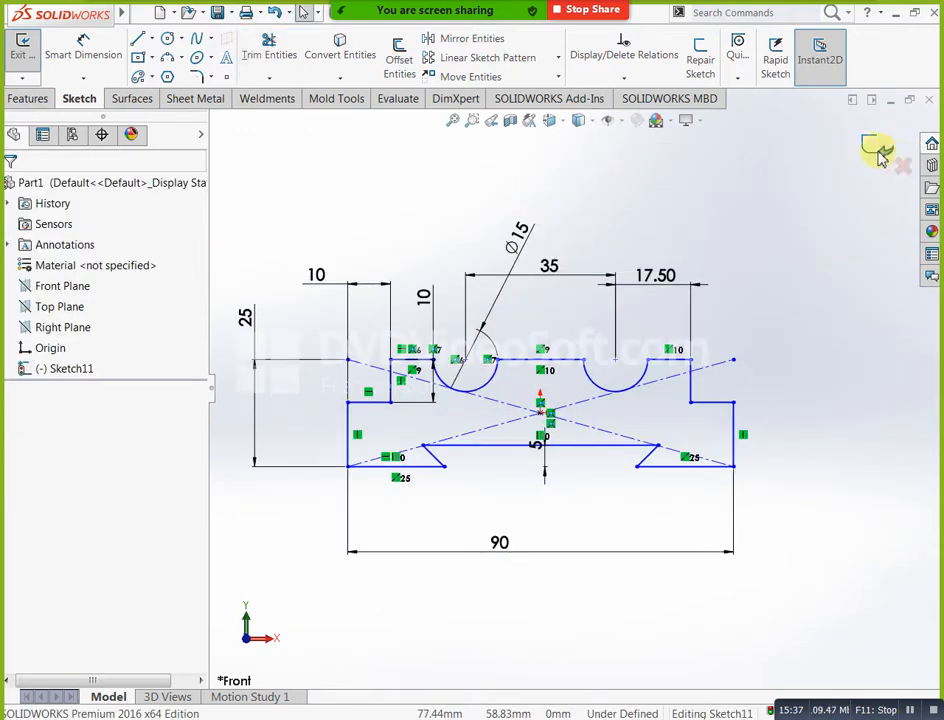
Finish the profile sketch and extrude it as a boss with a Mid Plane depth of 30 mm
key(ctrl+b)
mouse_move(800, 273)
middle_down()
mouse_move(769, 322)
mouse_move(313, 215)
middle_up()
click(30, 58)
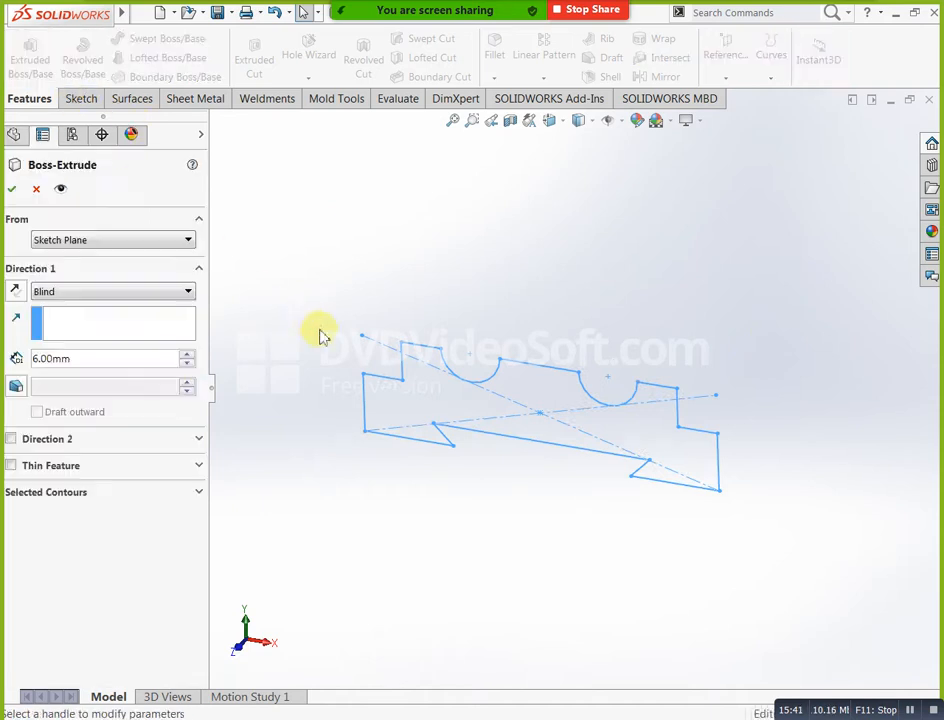
text(15)
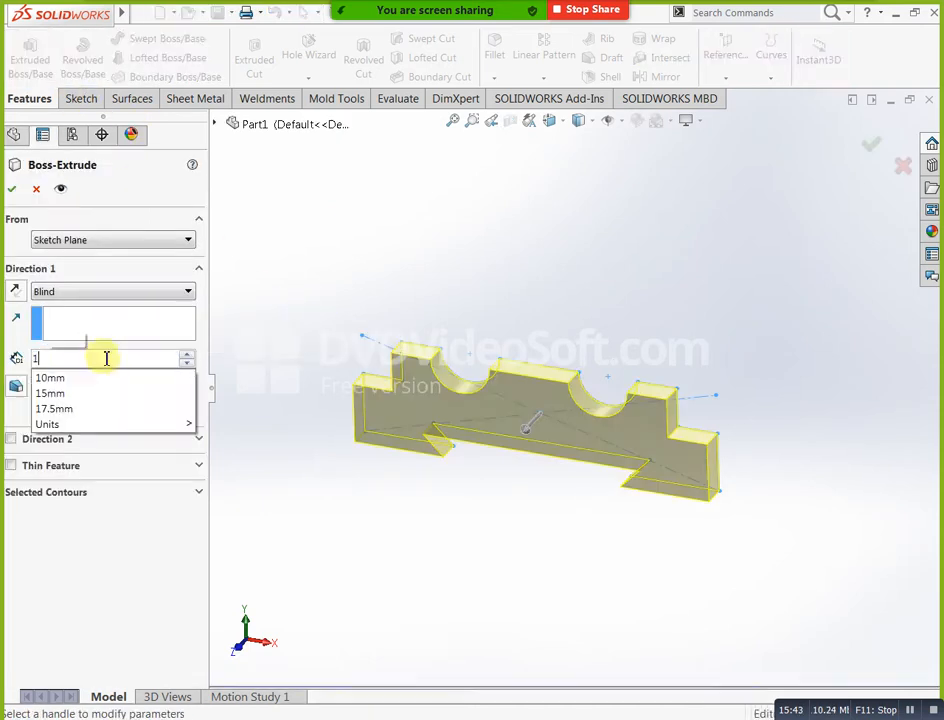
key(BackSpace)
key(BackSpace)
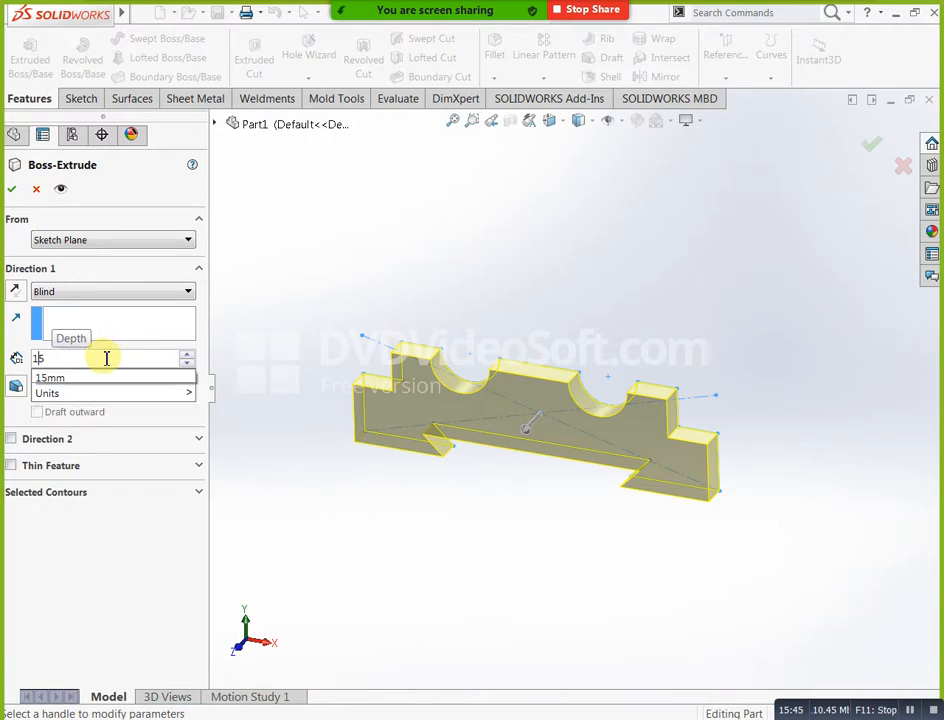
text(30)
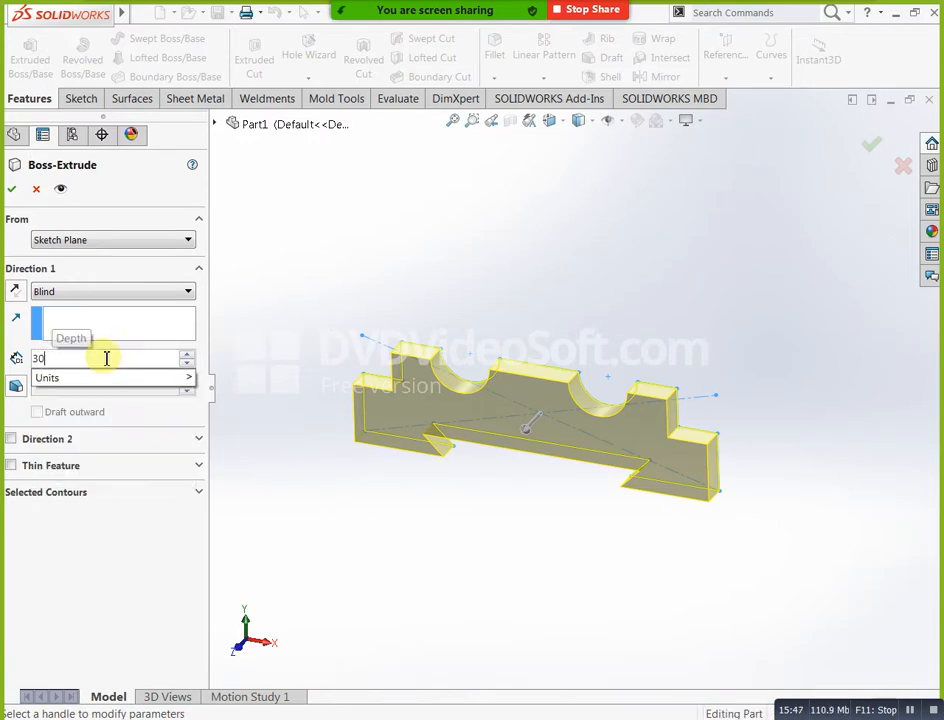
click(112, 292)
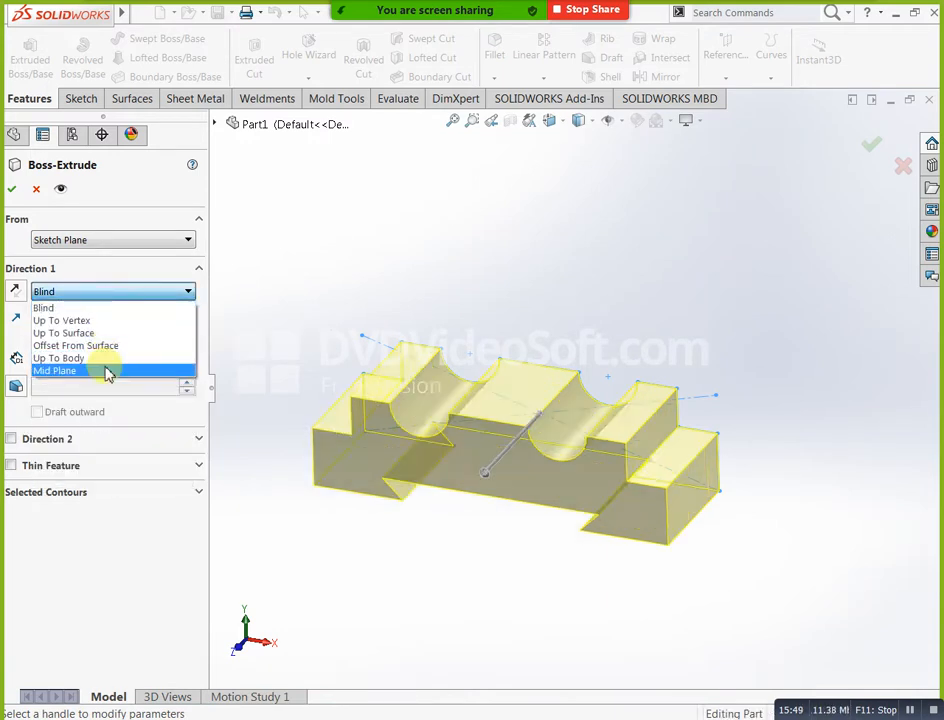
click(105, 370)
click(12, 189)
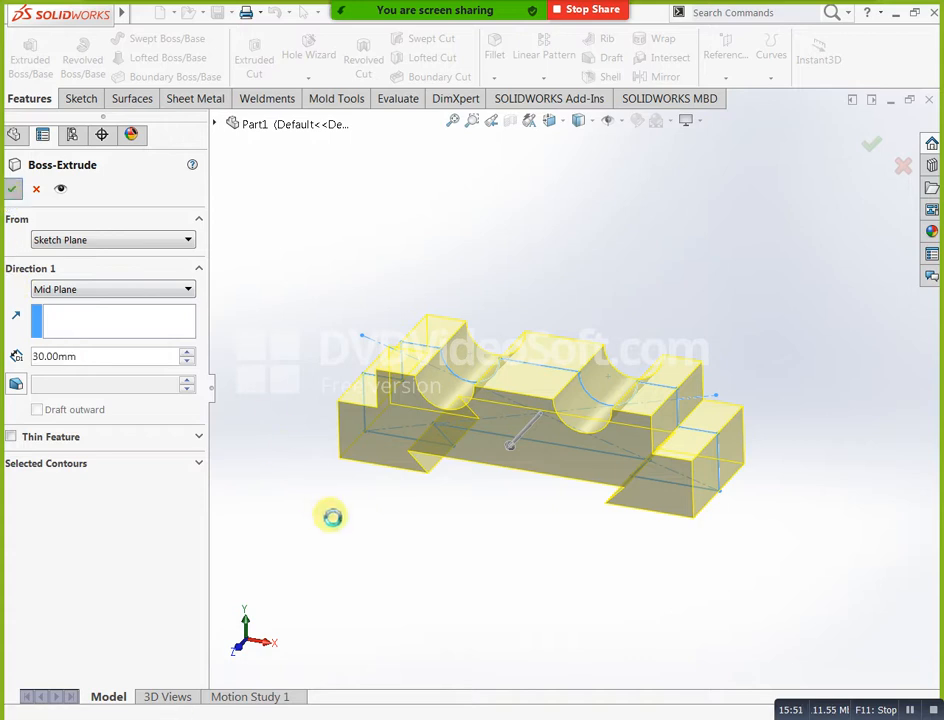
middle_drag(381, 506, 352, 491)
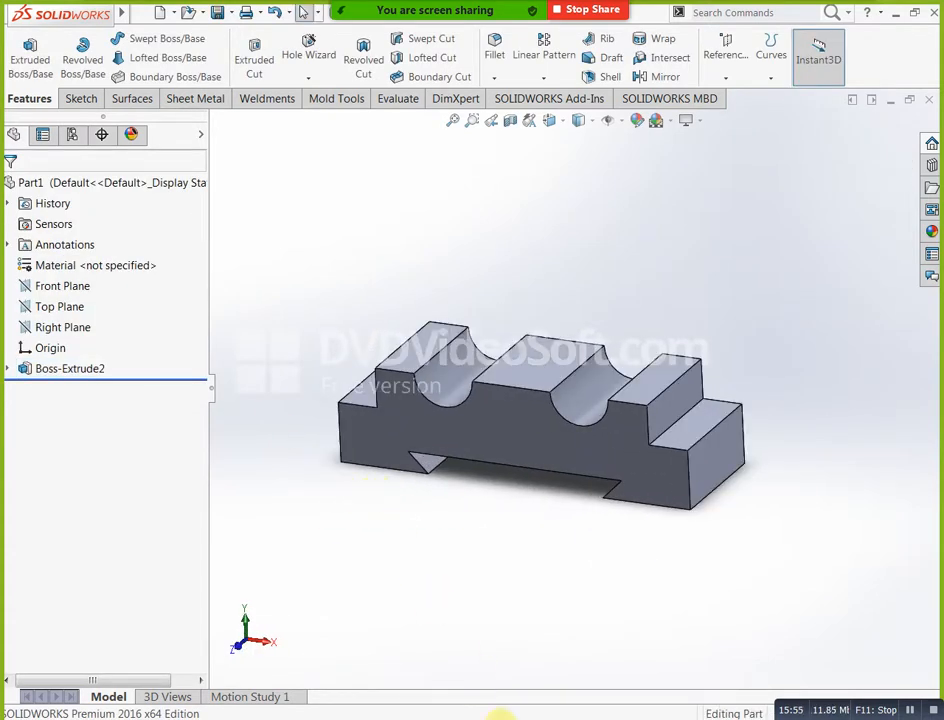
Check the Base's views in the PDF drawing, and start a new sketch on the extruded body's front face, viewed head-on
click(500, 716)
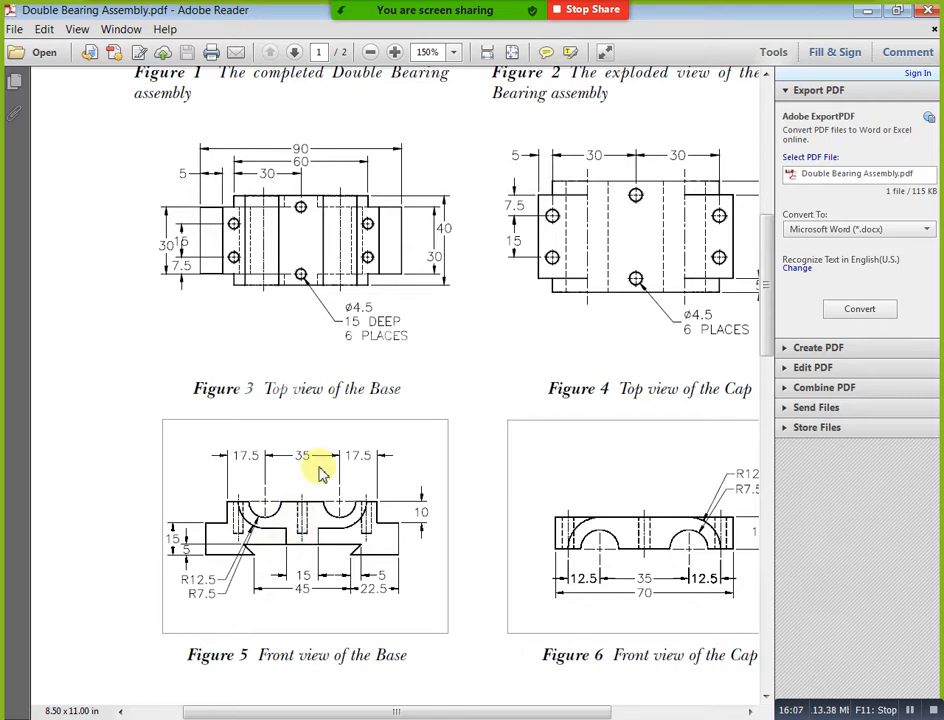
click(866, 11)
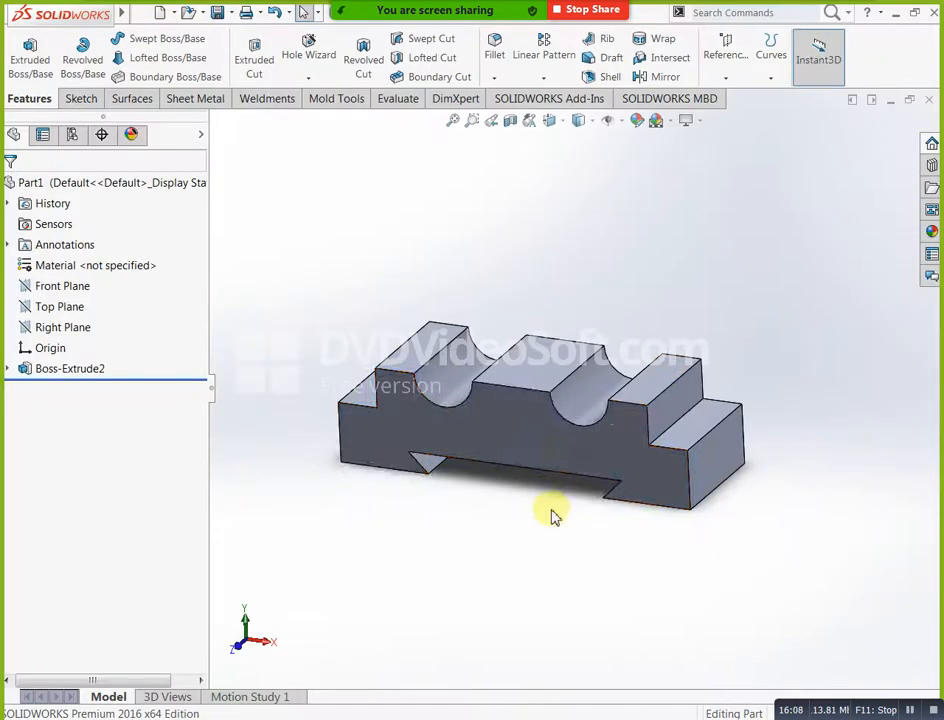
click(512, 442)
click(569, 396)
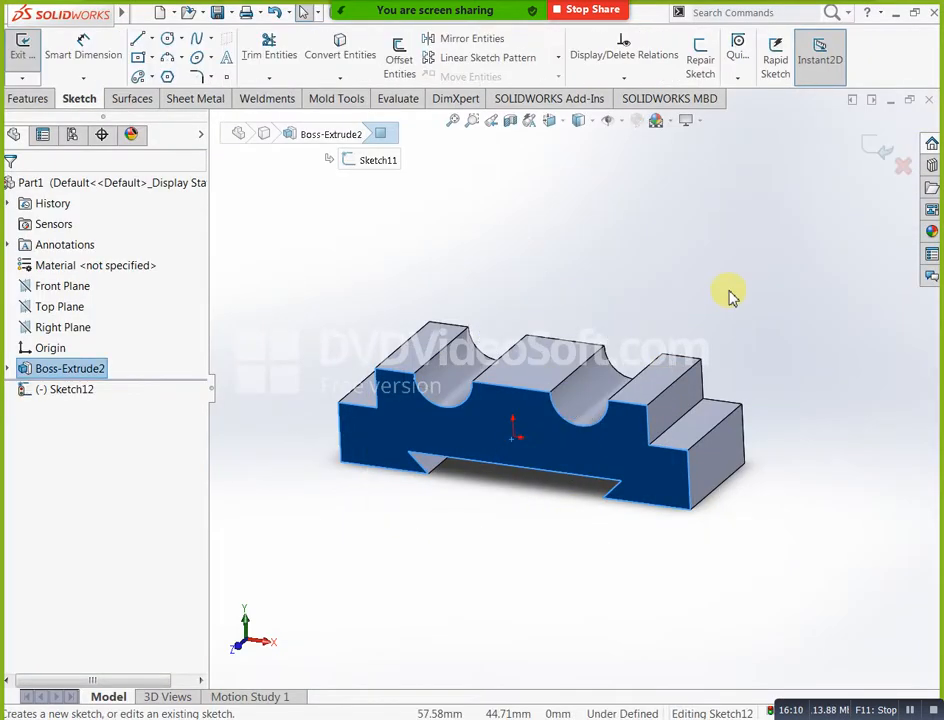
key(ctrl+8)
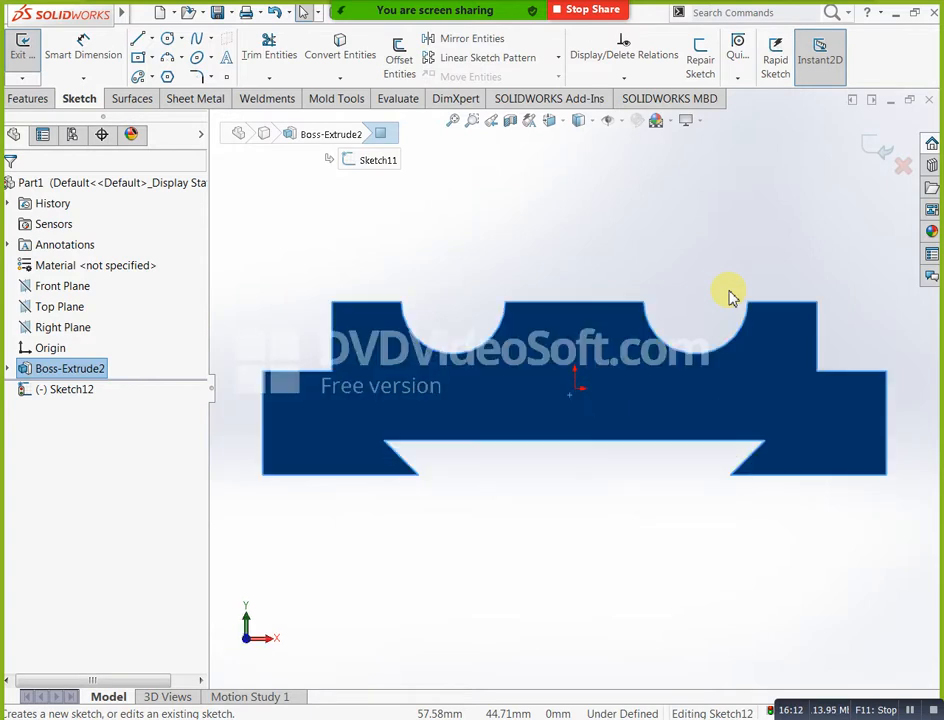
click(541, 554)
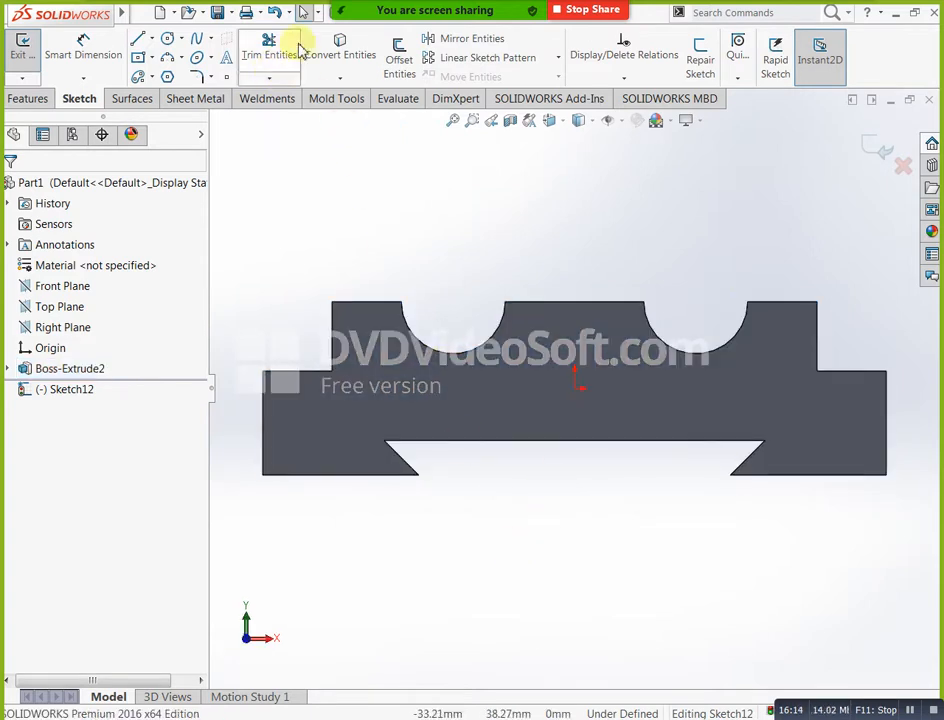
Convert both bearing arcs, the three top edges between and beside them, and the dovetail slot's upper edge into sketch entities
click(338, 52)
click(432, 350)
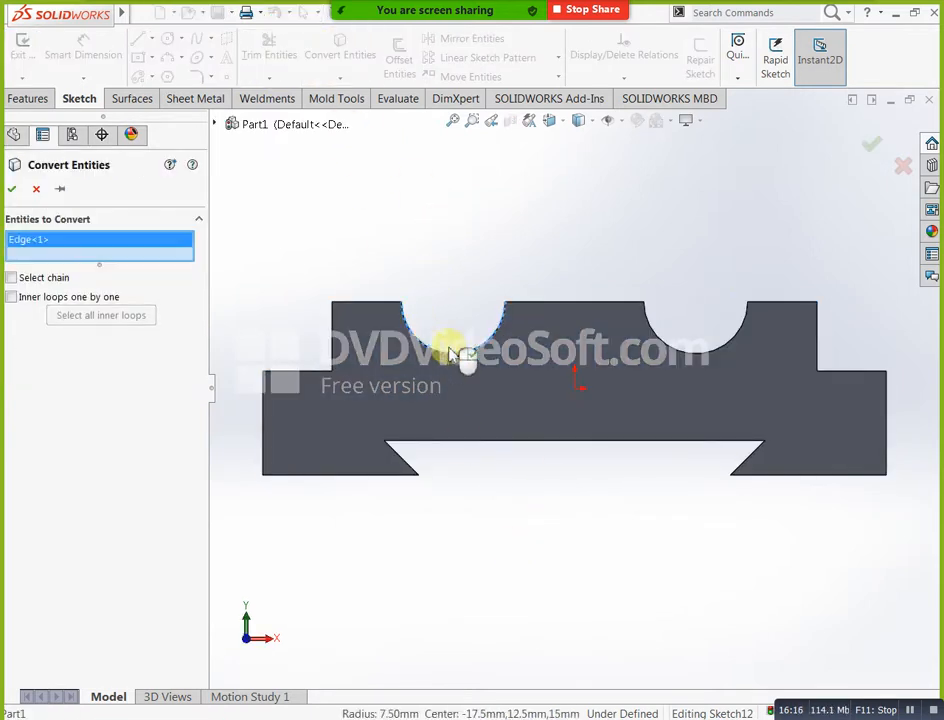
click(678, 358)
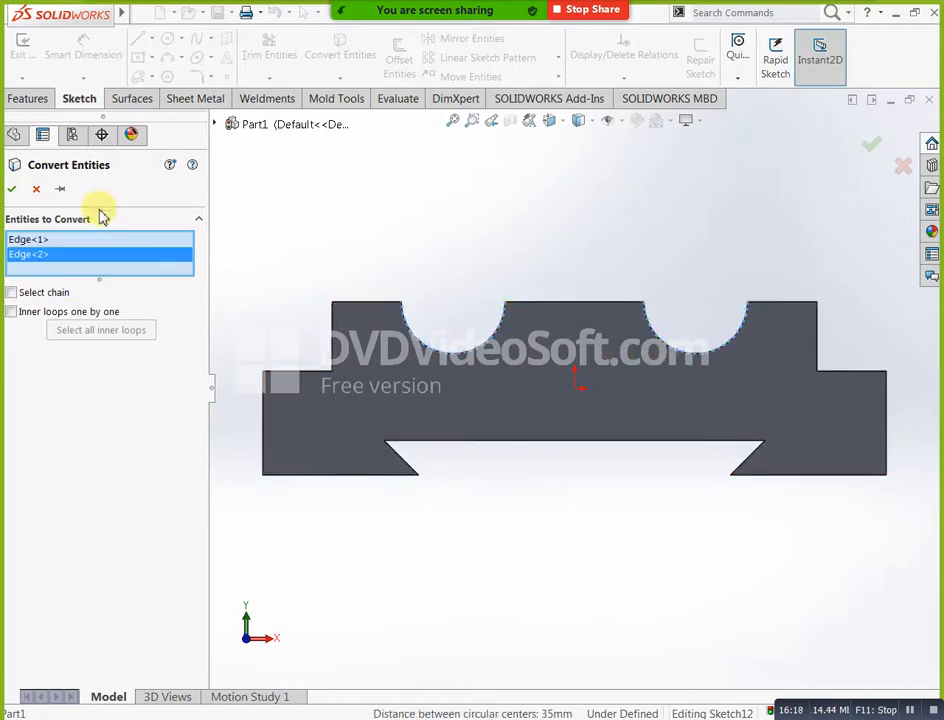
click(568, 303)
click(389, 303)
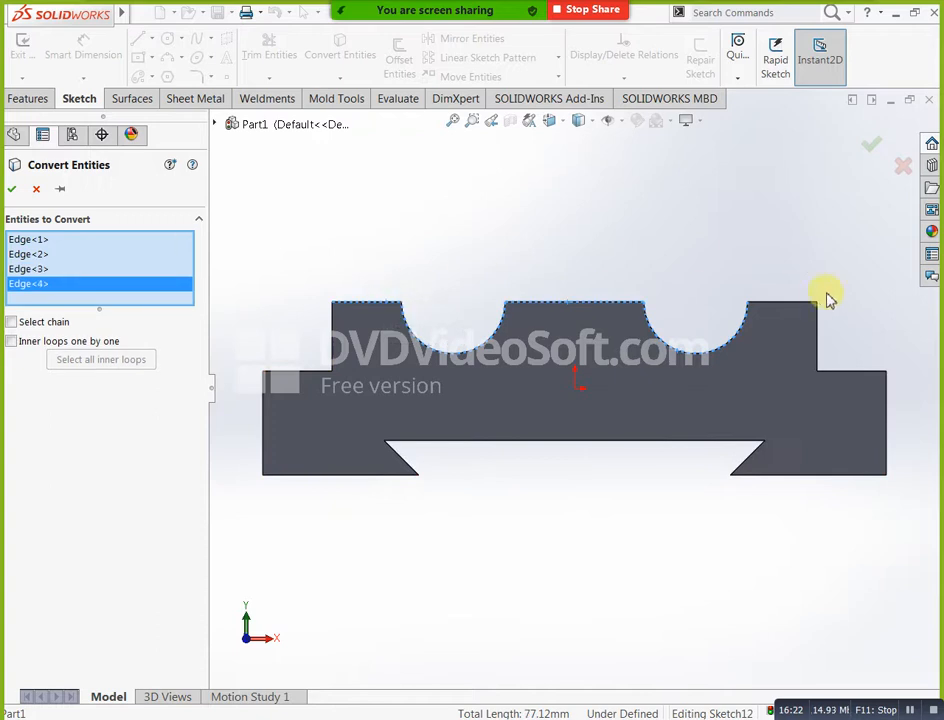
click(800, 311)
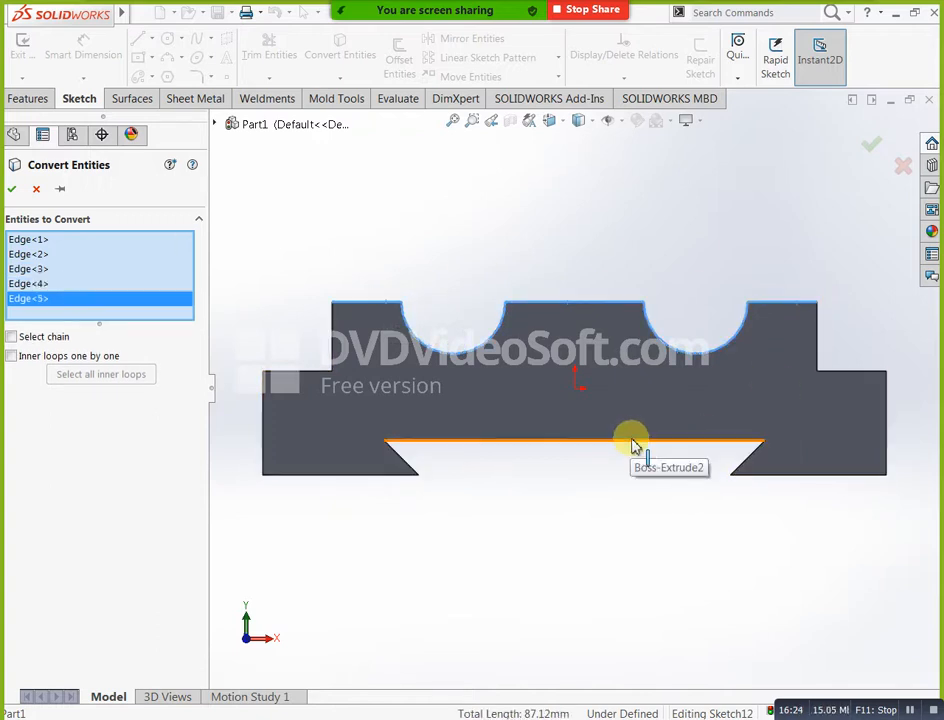
click(634, 442)
click(12, 189)
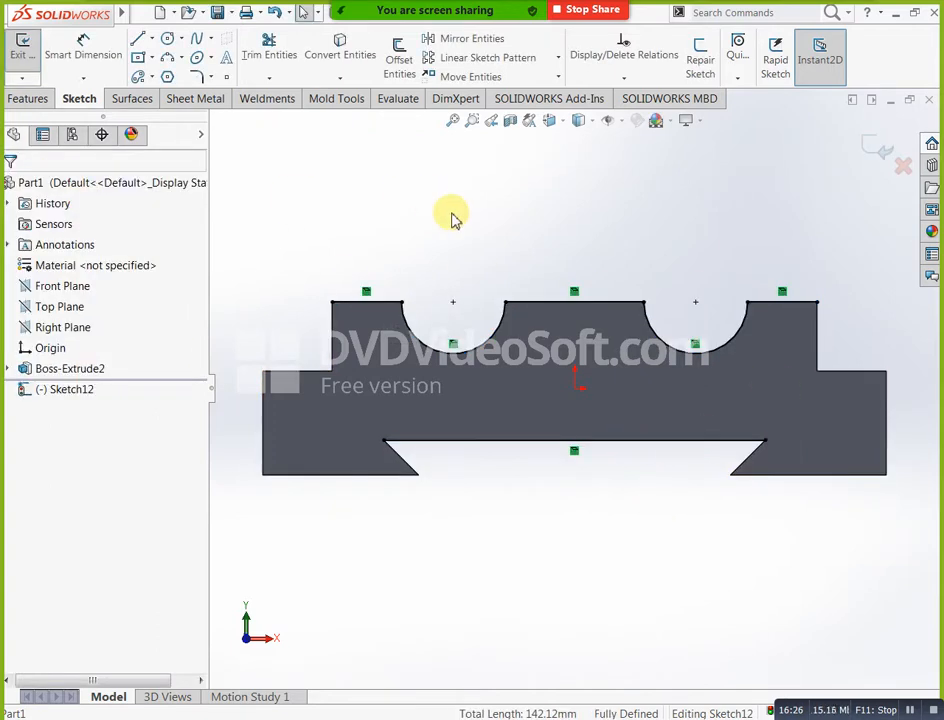
Sketch two circles centred on the semicircular cutouts, with radii of about 11.9 mm at the left one and 12.5 mm at the right one
click(167, 38)
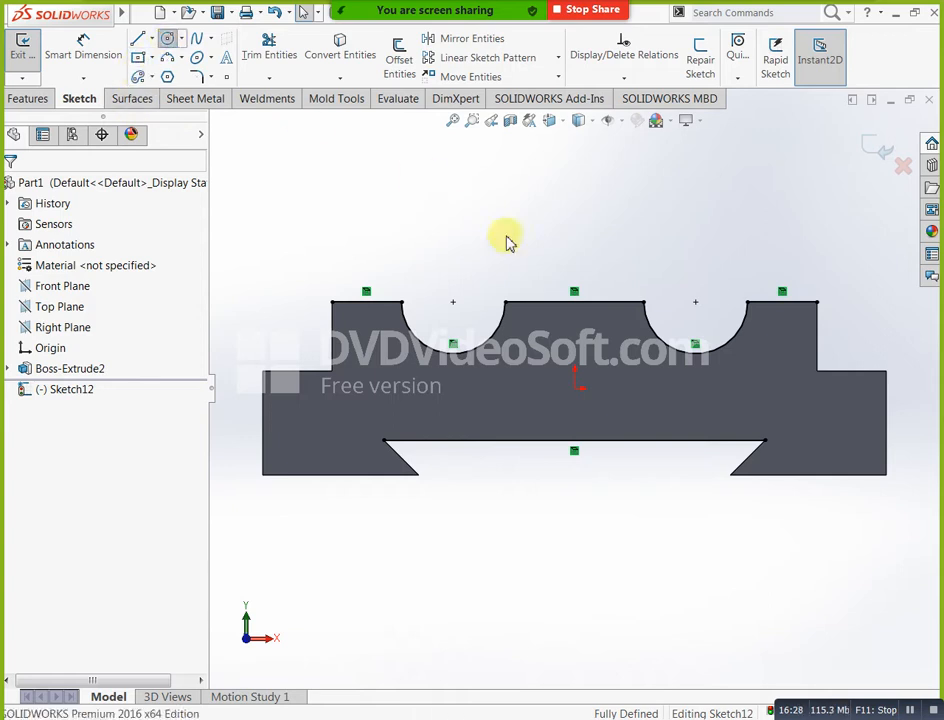
click(453, 301)
click(490, 221)
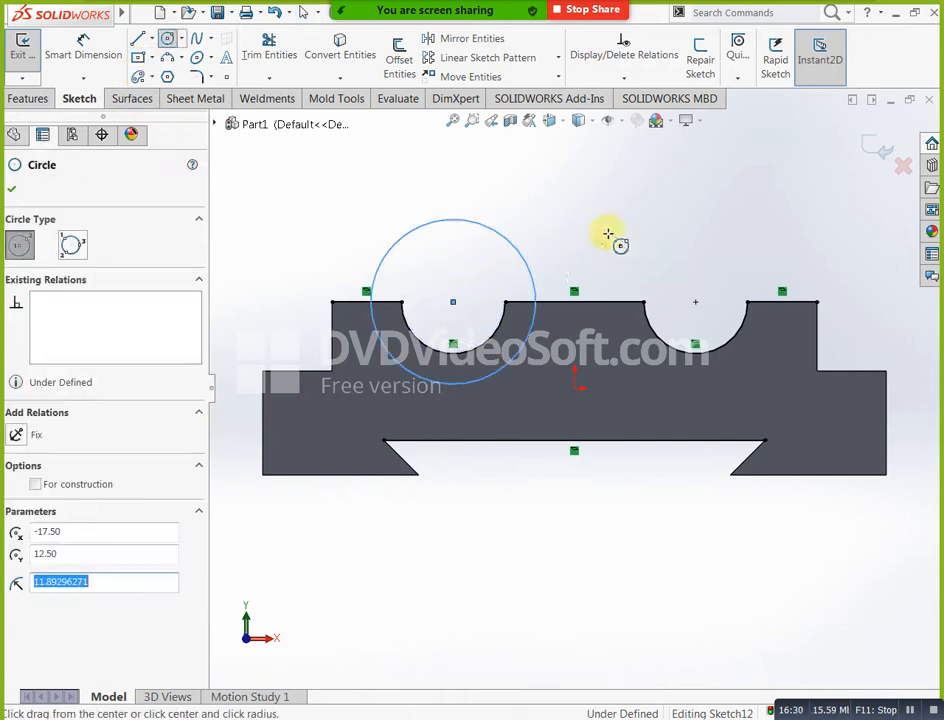
click(695, 301)
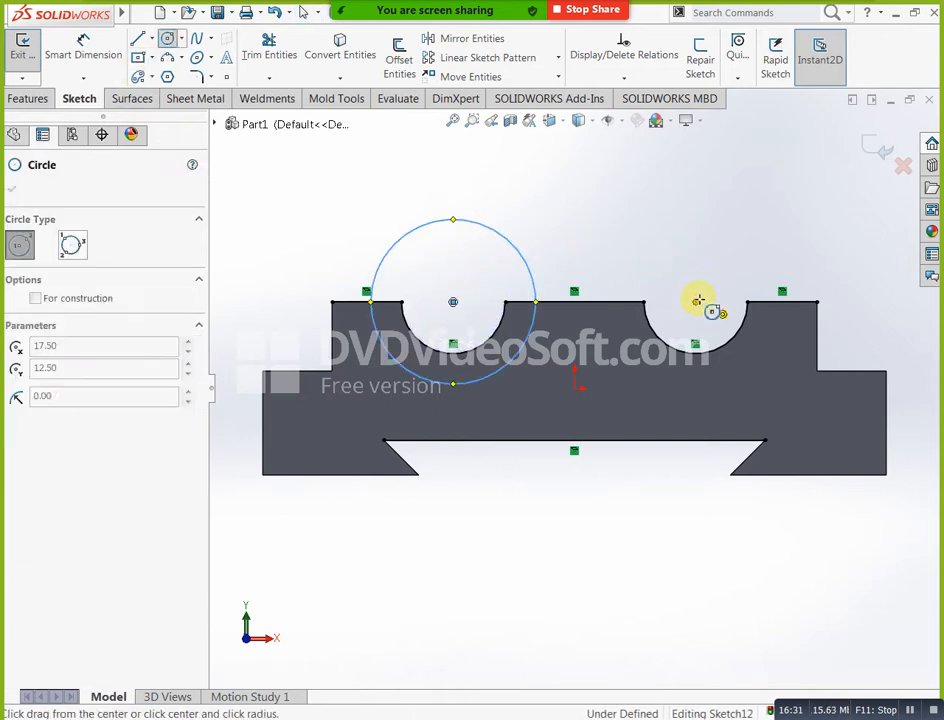
click(720, 218)
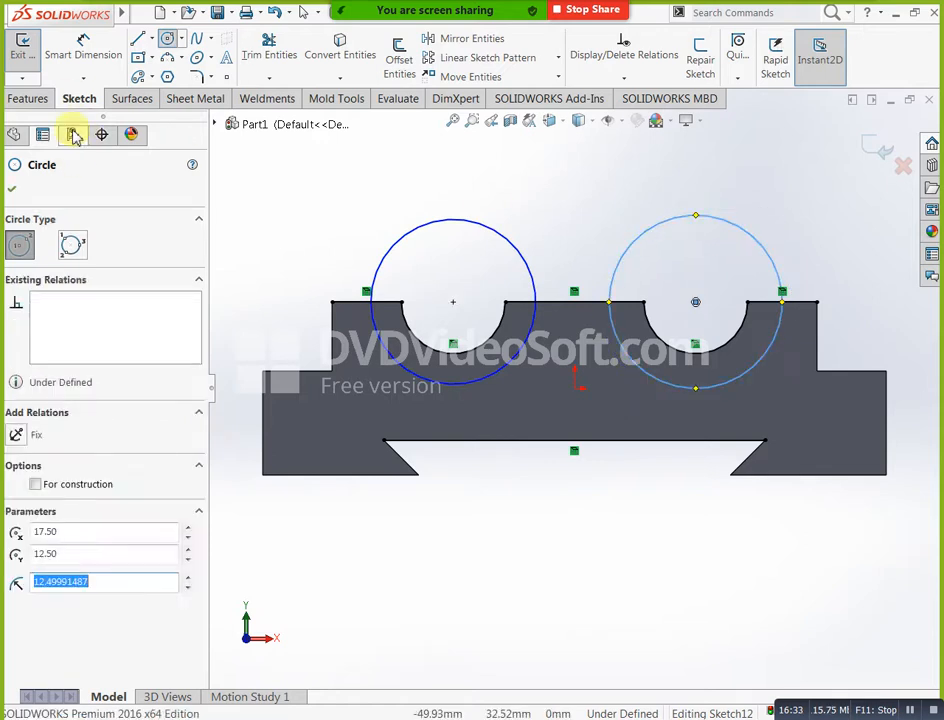
Dimension the diameter of the left circle and set it to 12 mm
click(88, 58)
click(480, 223)
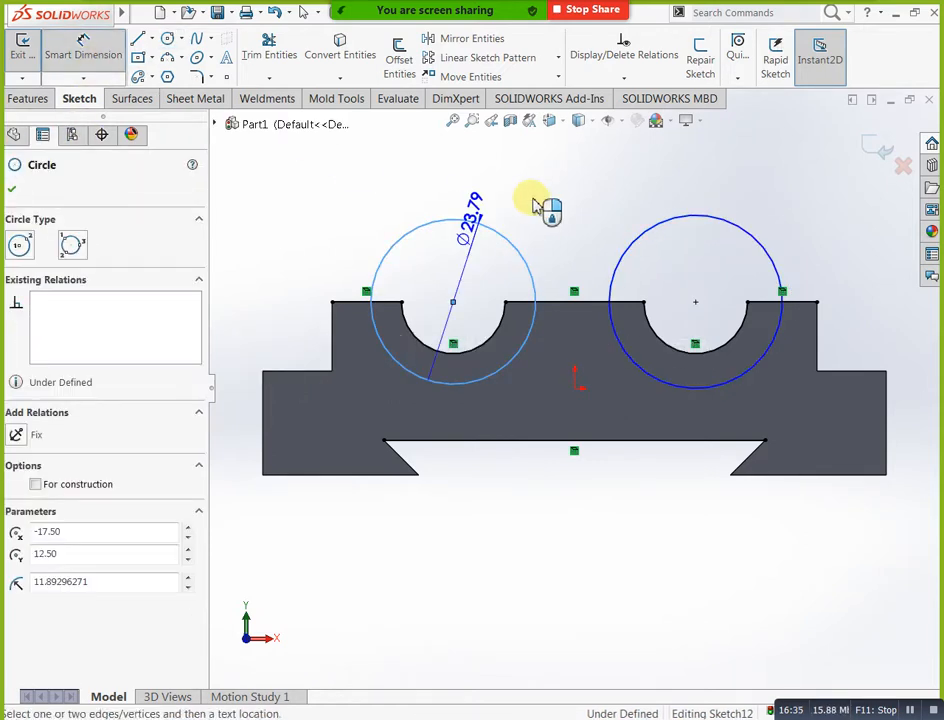
click(542, 204)
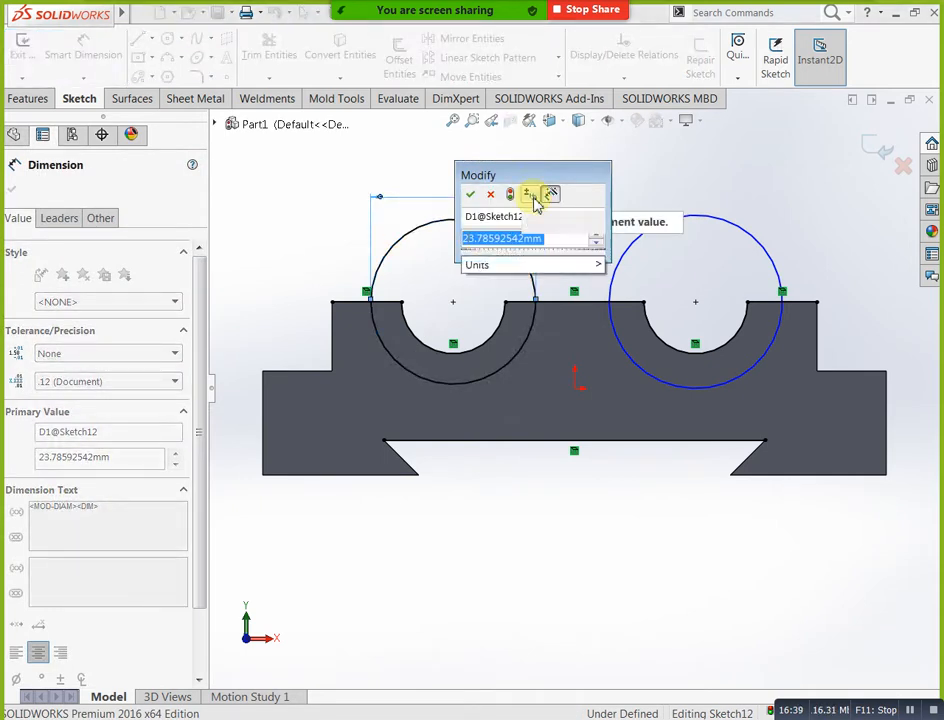
text(12)
key(Return)
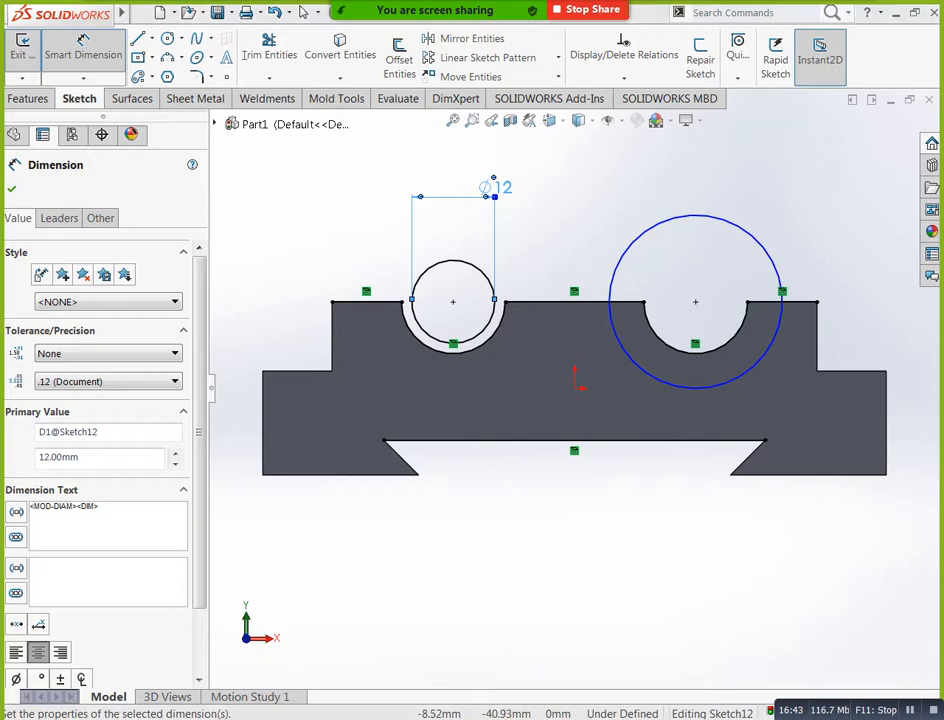
Consult the base's front view in Double Bearing Assembly.pdf in Adobe Reader and set the left circle's diameter to 25 mm in SOLIDWORKS
click(455, 714)
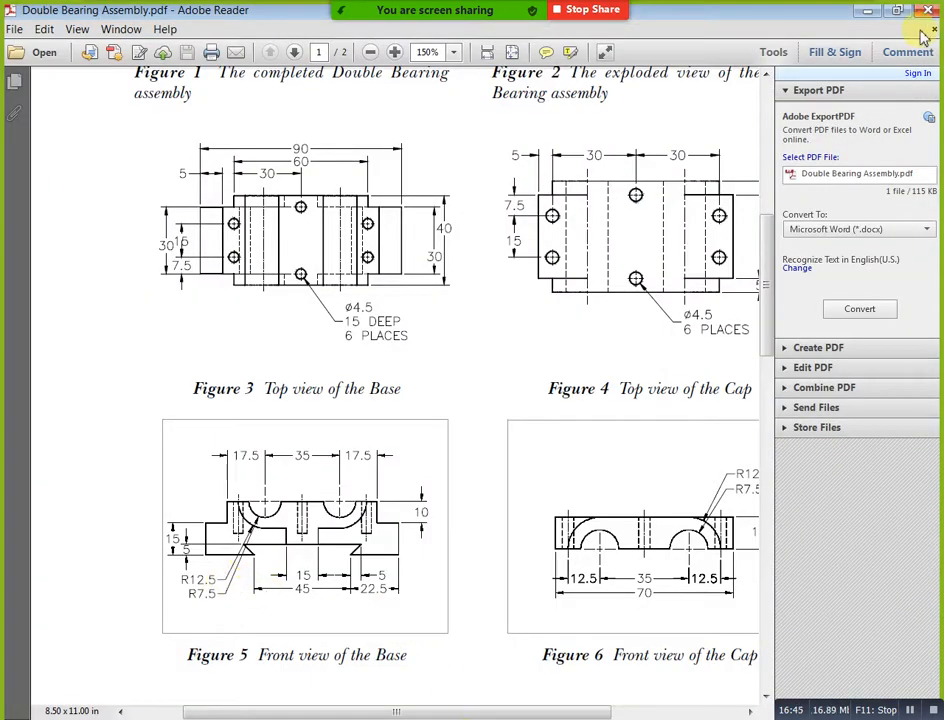
click(866, 14)
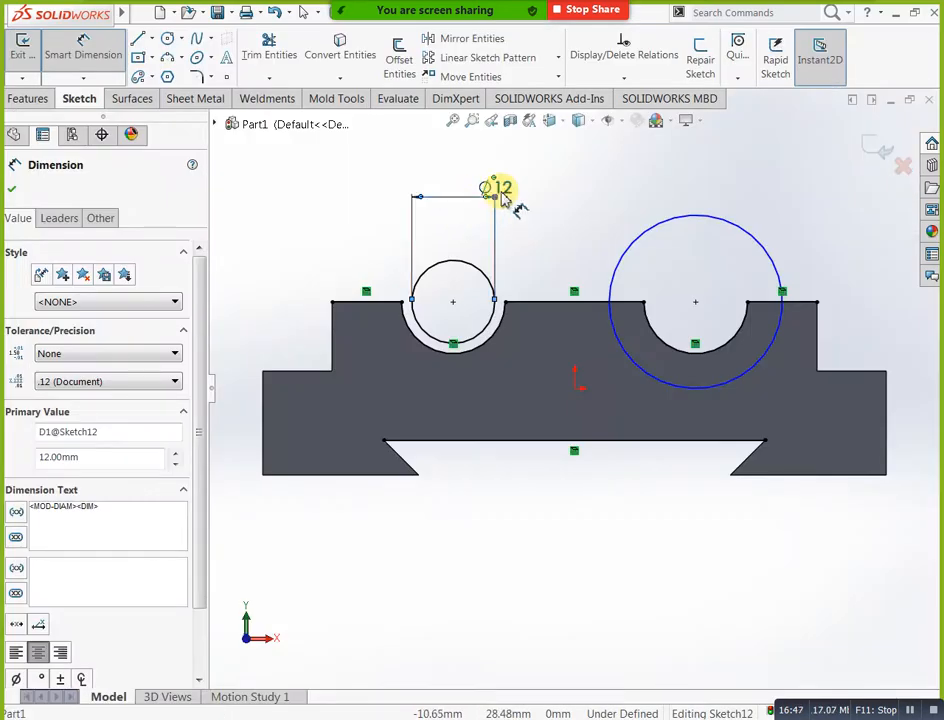
double_click(497, 188)
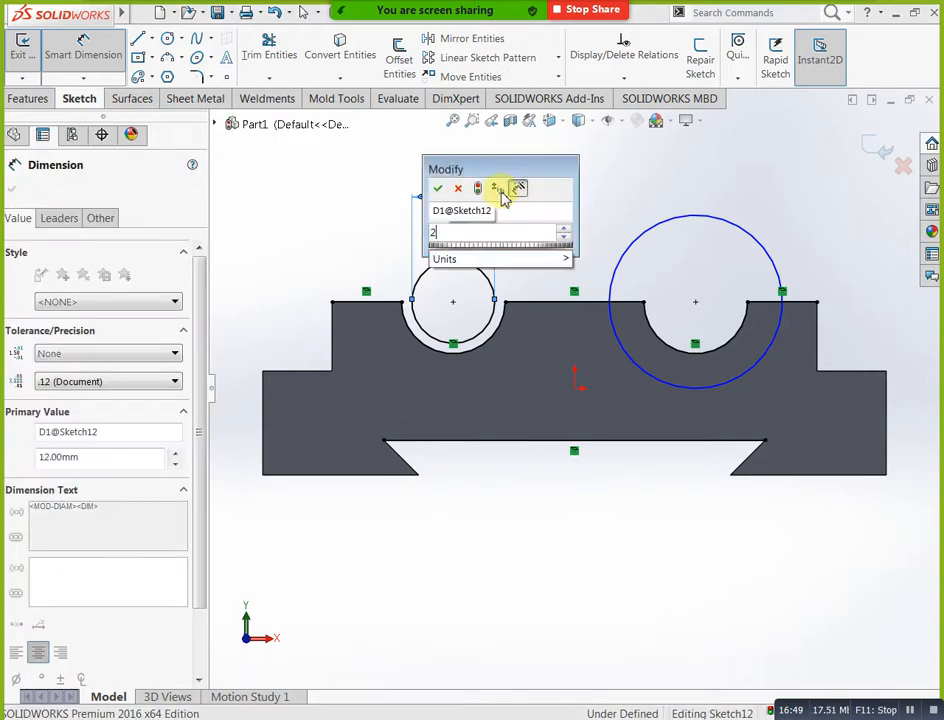
text(25)
key(Return)
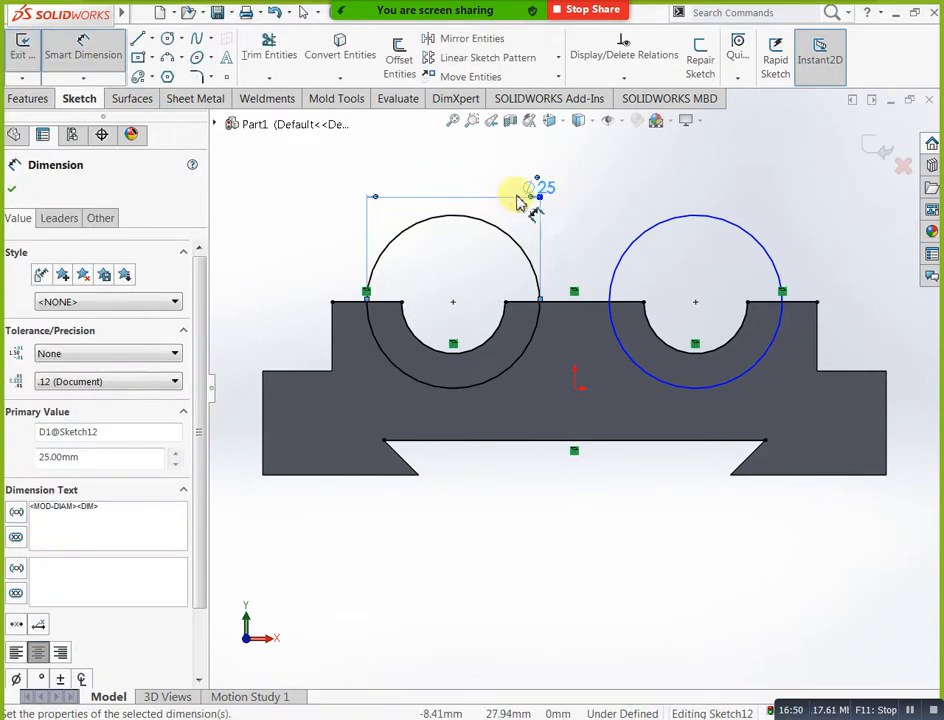
Dimension the right circle's diameter as 25 mm and finish dimensioning
click(752, 222)
click(768, 200)
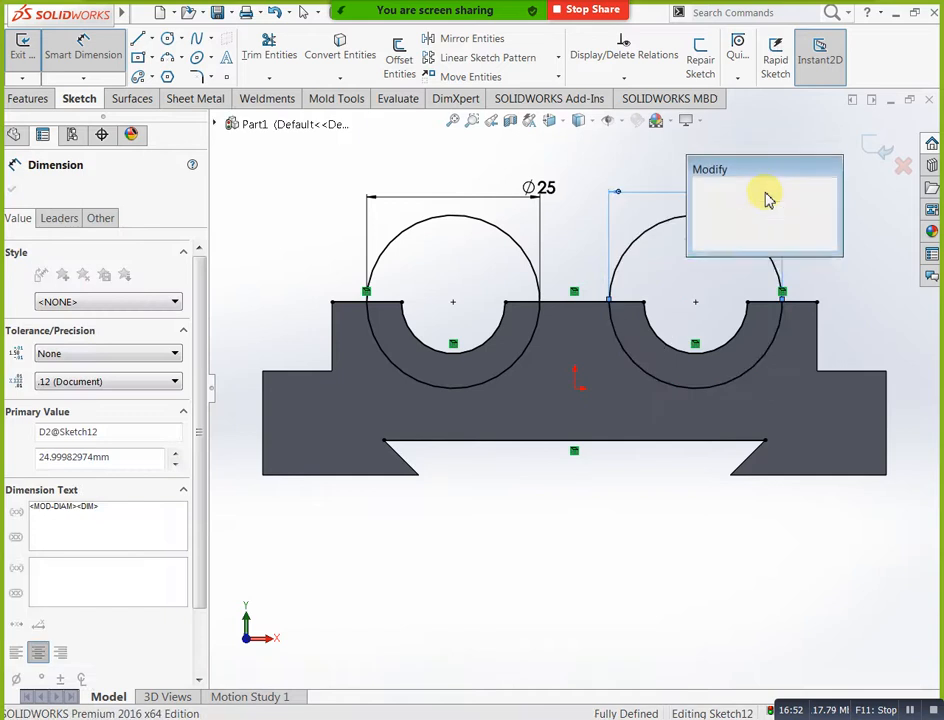
text(25)
key(Return)
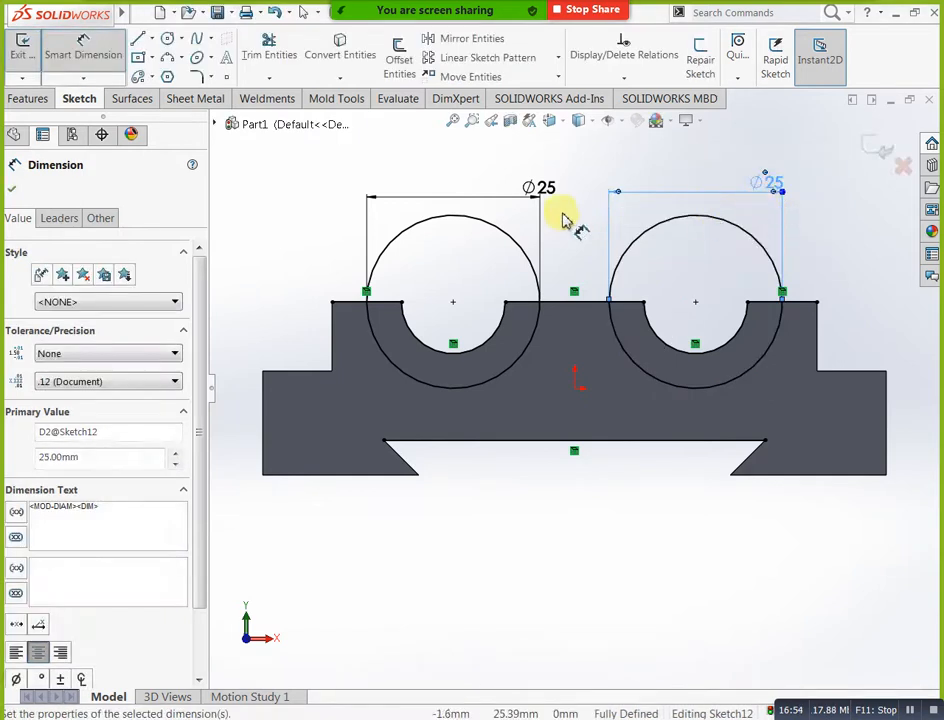
click(10, 190)
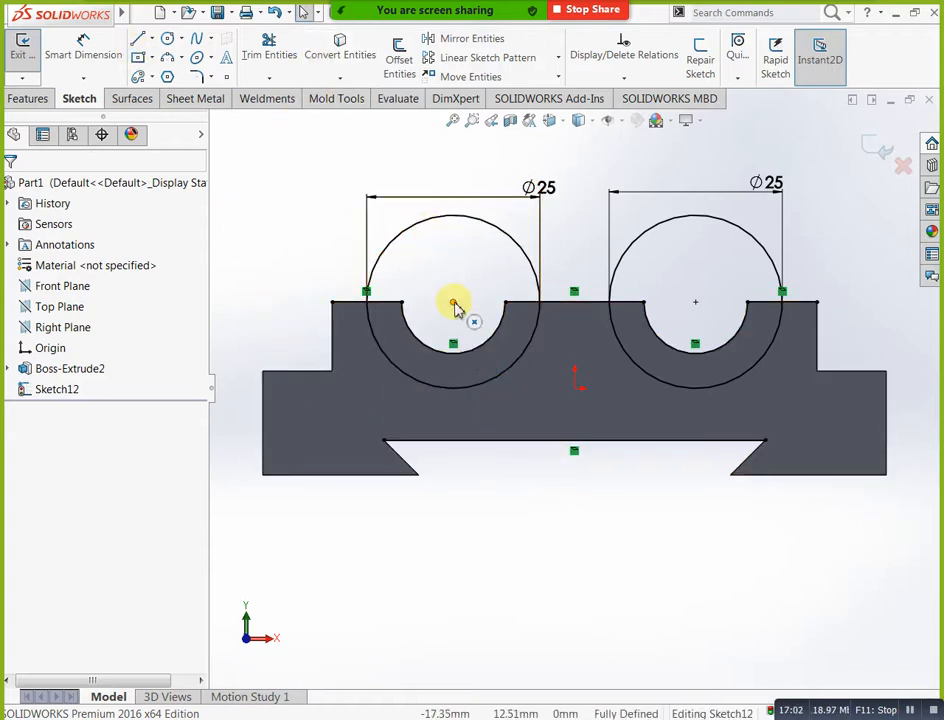
Trim away the upper halves of both 25 mm circles above the part's top edge
click(280, 52)
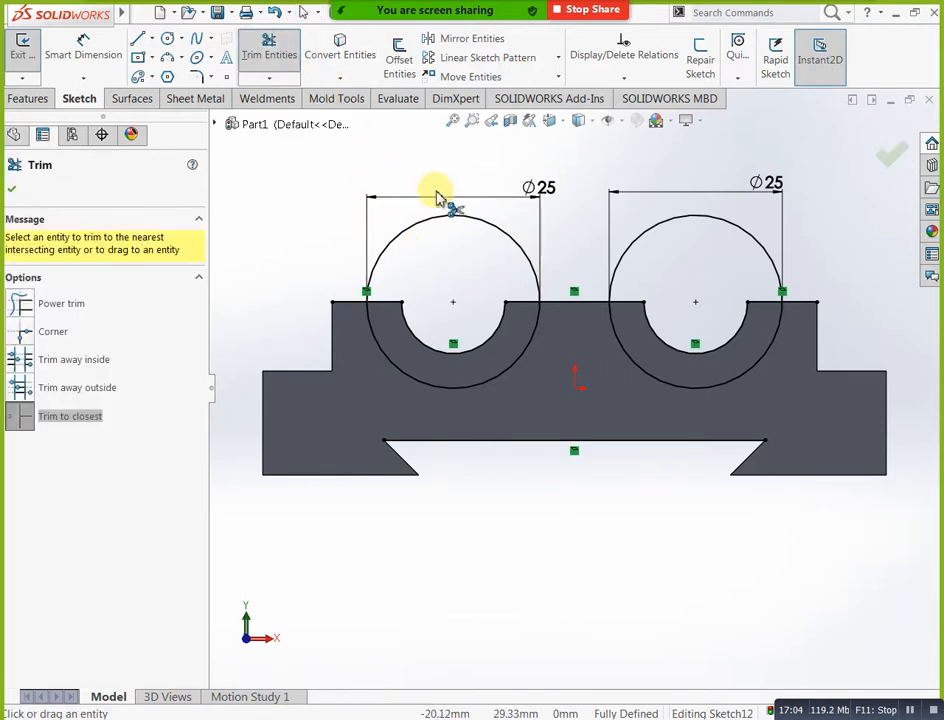
click(444, 222)
click(712, 223)
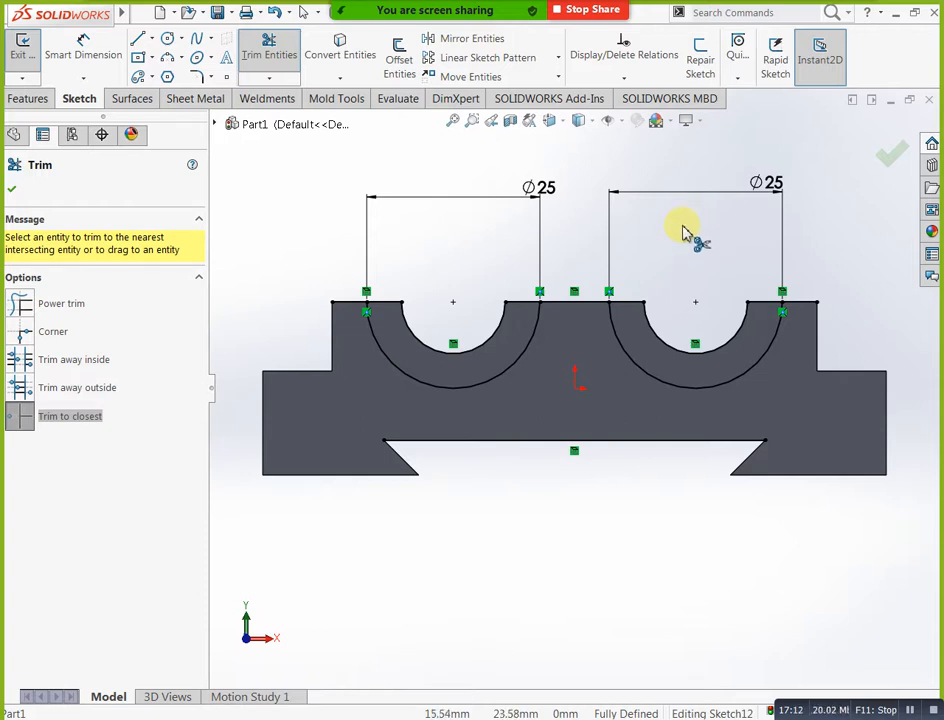
click(13, 191)
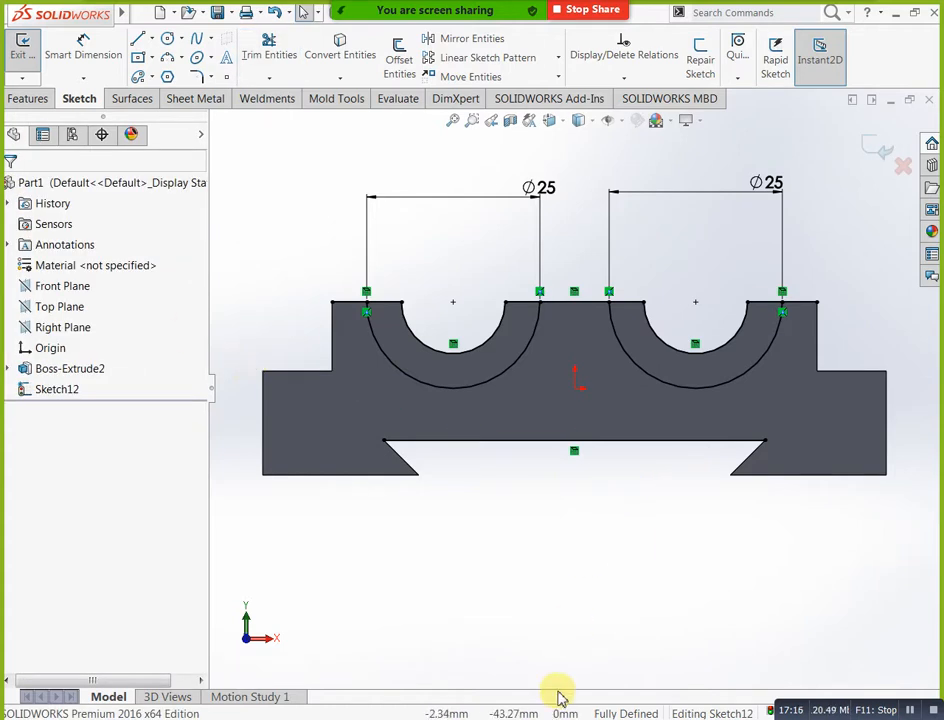
Consult the base's front view in the PDF and sketch a vertical line about 13.7 mm long upward from the midpoint of the dovetail's top edge
key(alt+Tab)
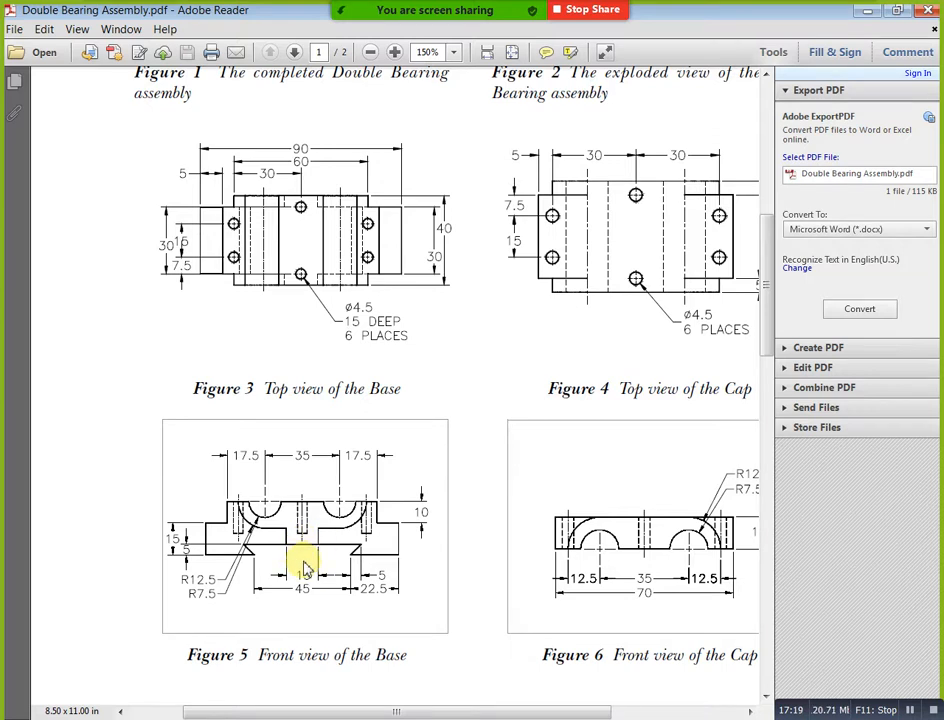
click(868, 11)
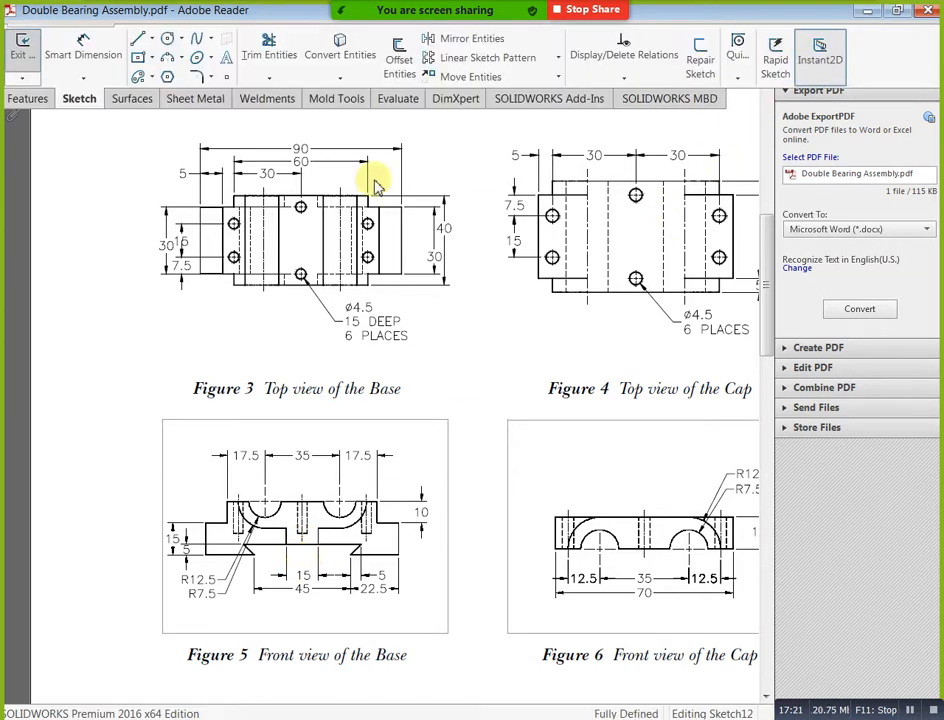
click(137, 38)
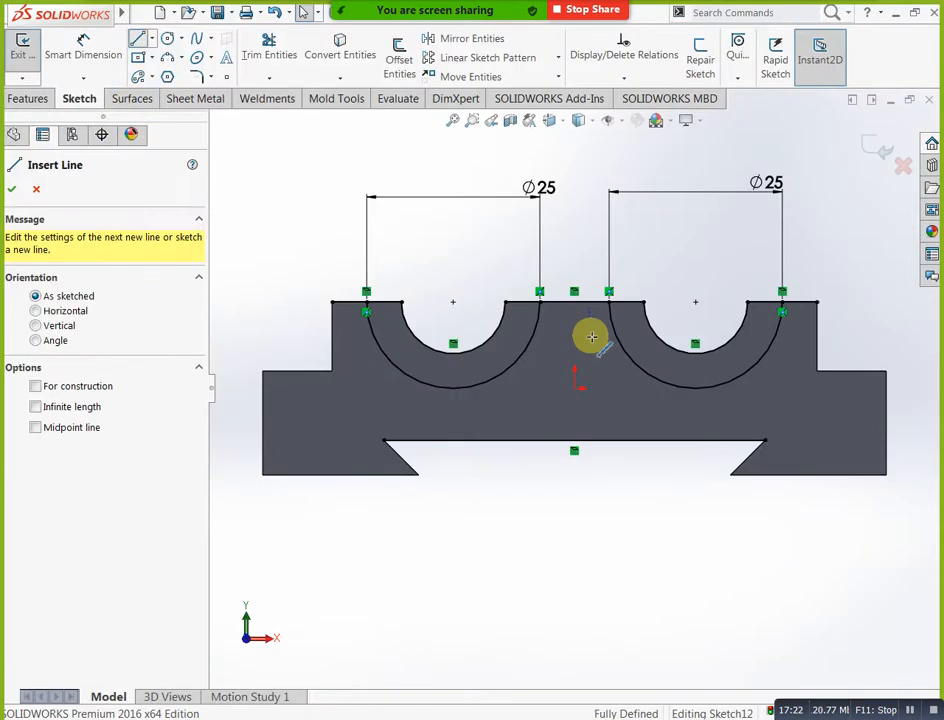
click(574, 440)
click(575, 346)
key(Escape)
key(Escape)
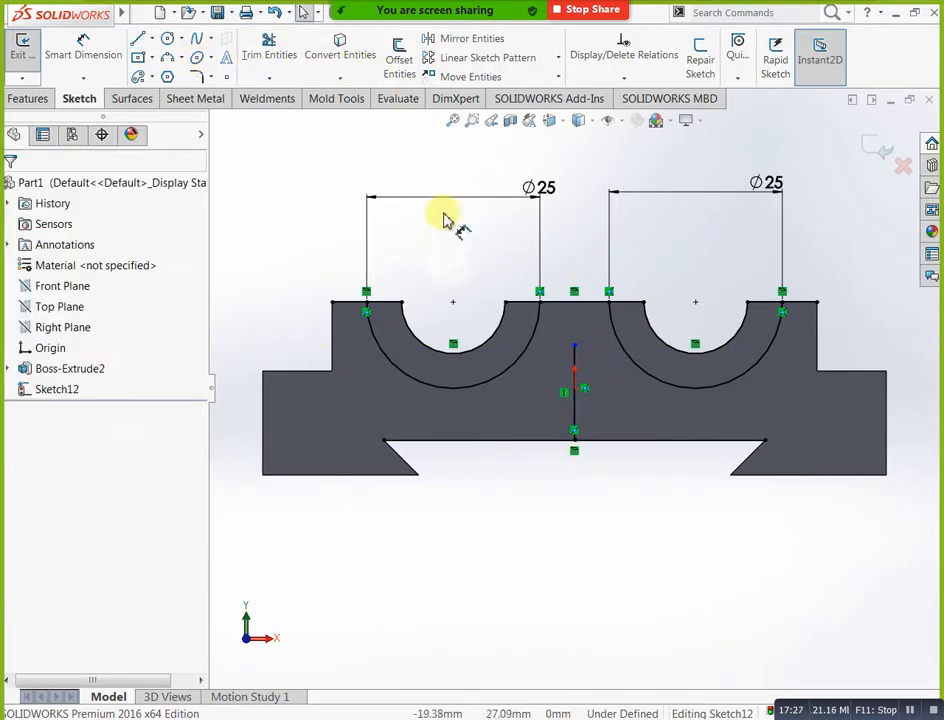
Check the central rib's width in the PDF drawing and offset the vertical centre line 7.5 mm in both directions with dimensions added
click(507, 717)
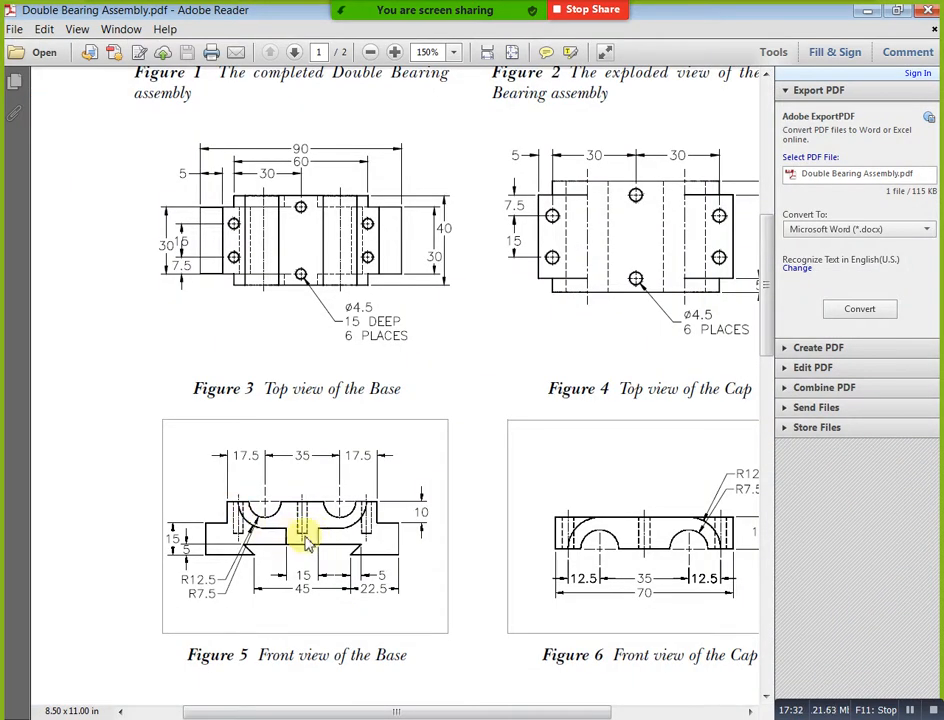
click(868, 14)
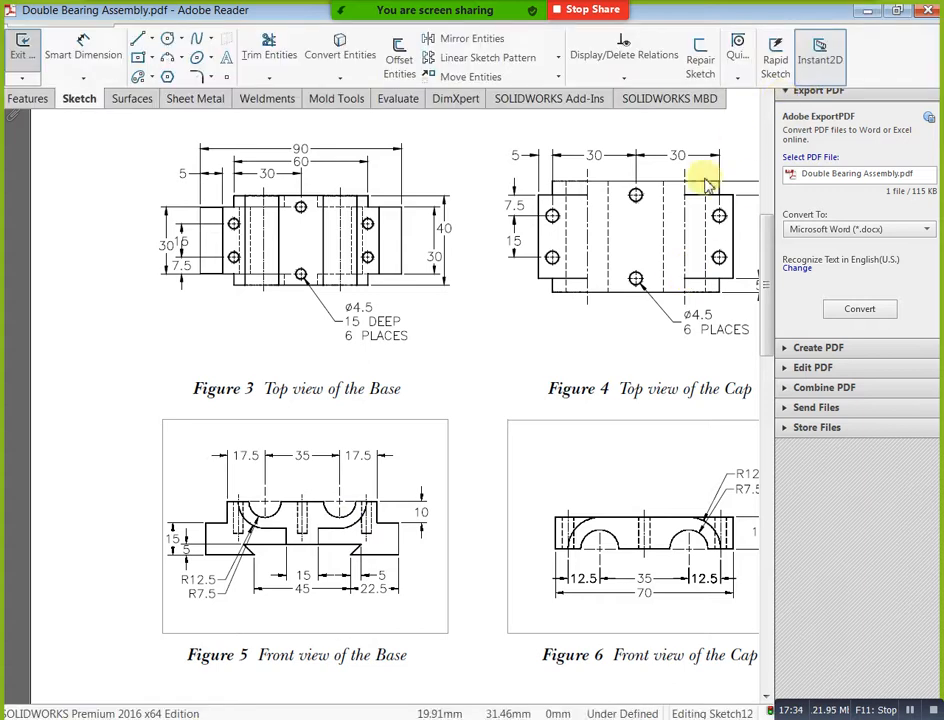
click(399, 57)
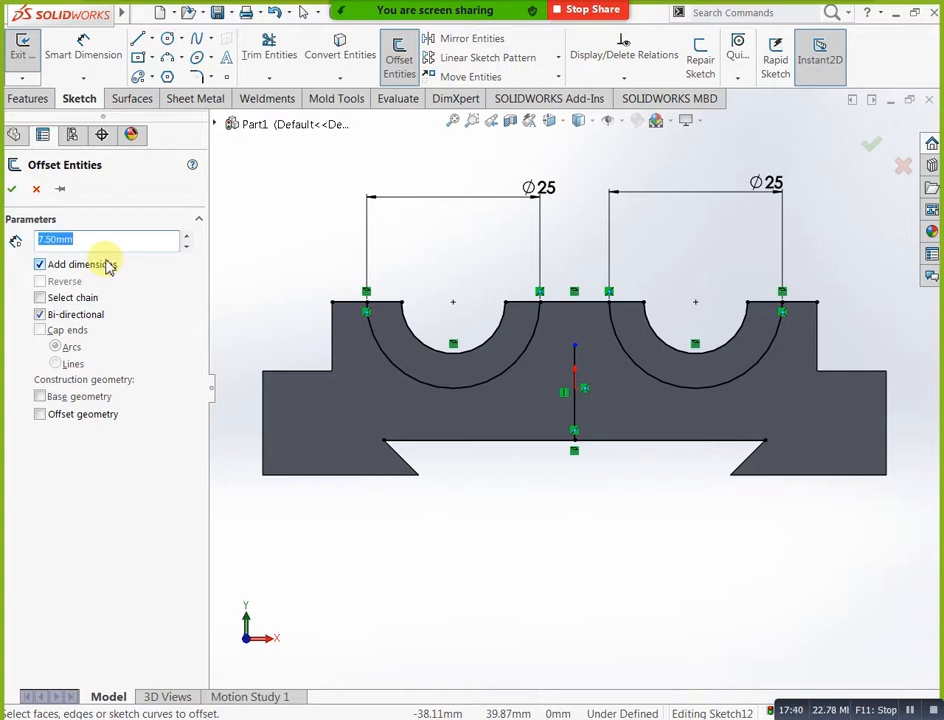
click(575, 362)
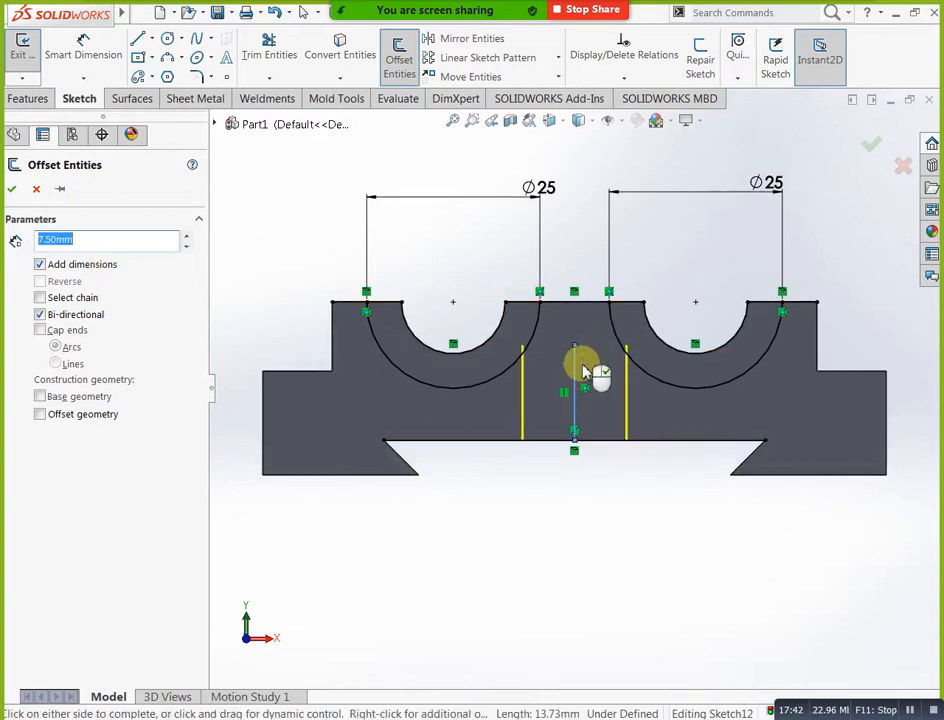
click(11, 189)
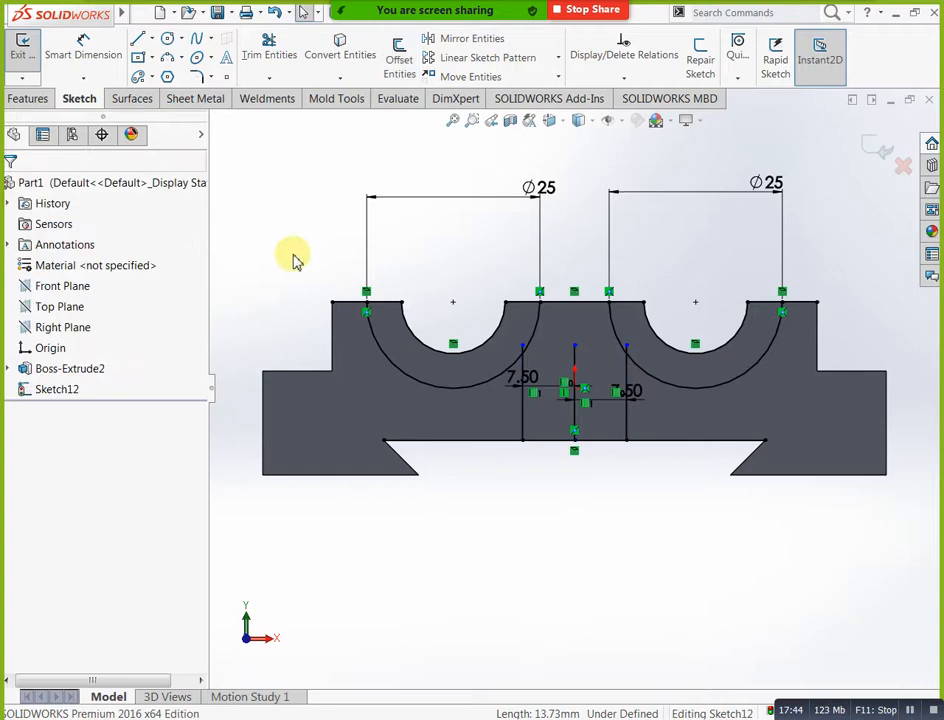
Sketch a horizontal line joining the lowest points of the two large arcs
scroll(552, 331, down, 4)
scroll(569, 284, up, 2)
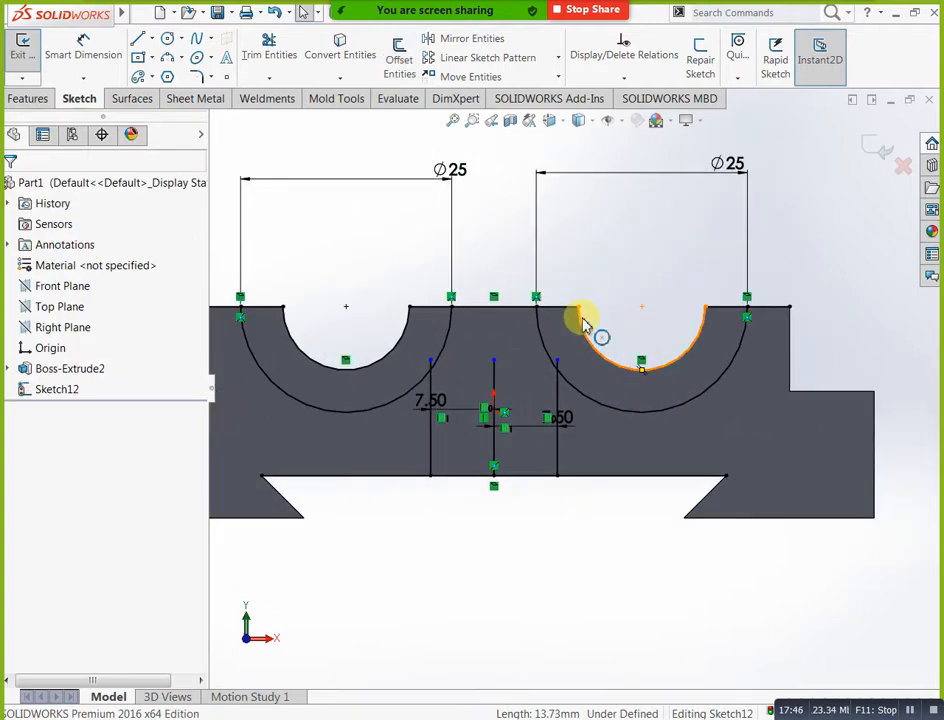
click(138, 38)
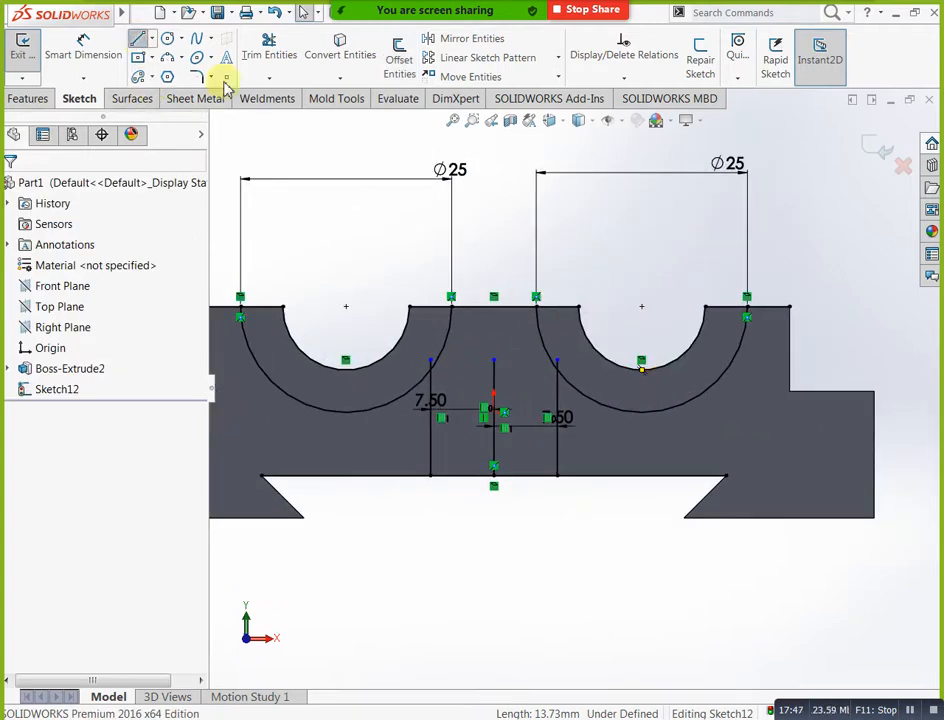
click(642, 413)
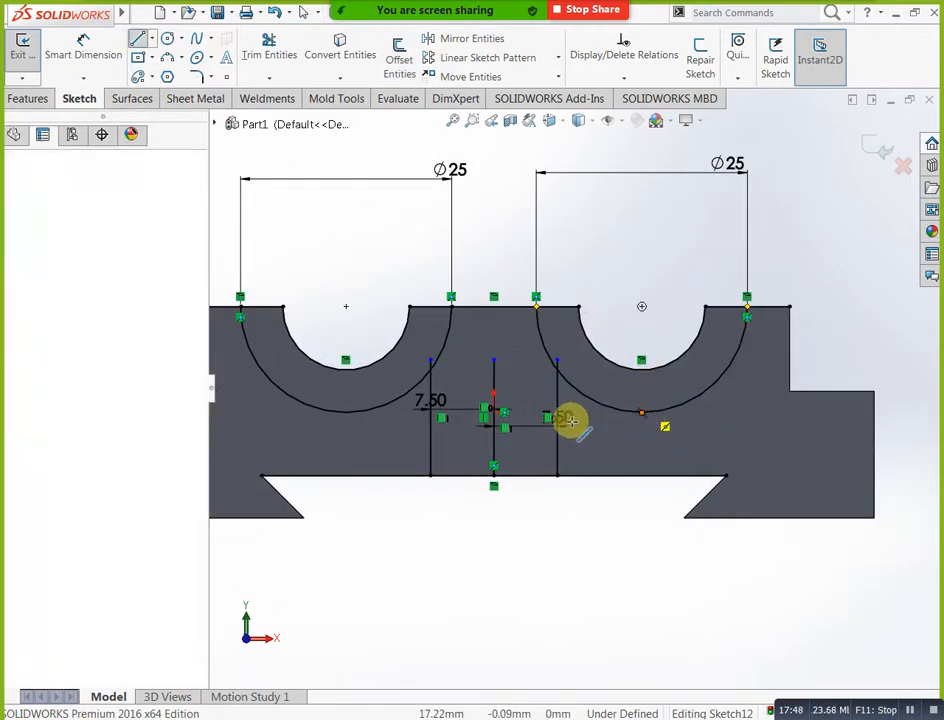
click(345, 413)
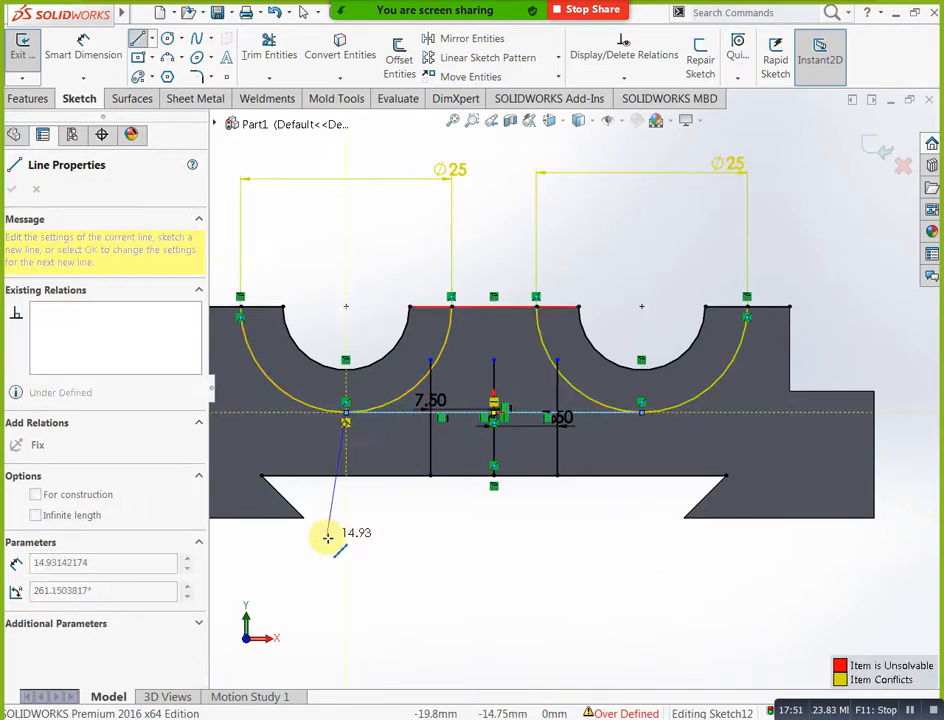
key(Escape)
Trim away the inner halves of both large arcs, between their lowest points and the part's top edge
scroll(461, 543, up, 1)
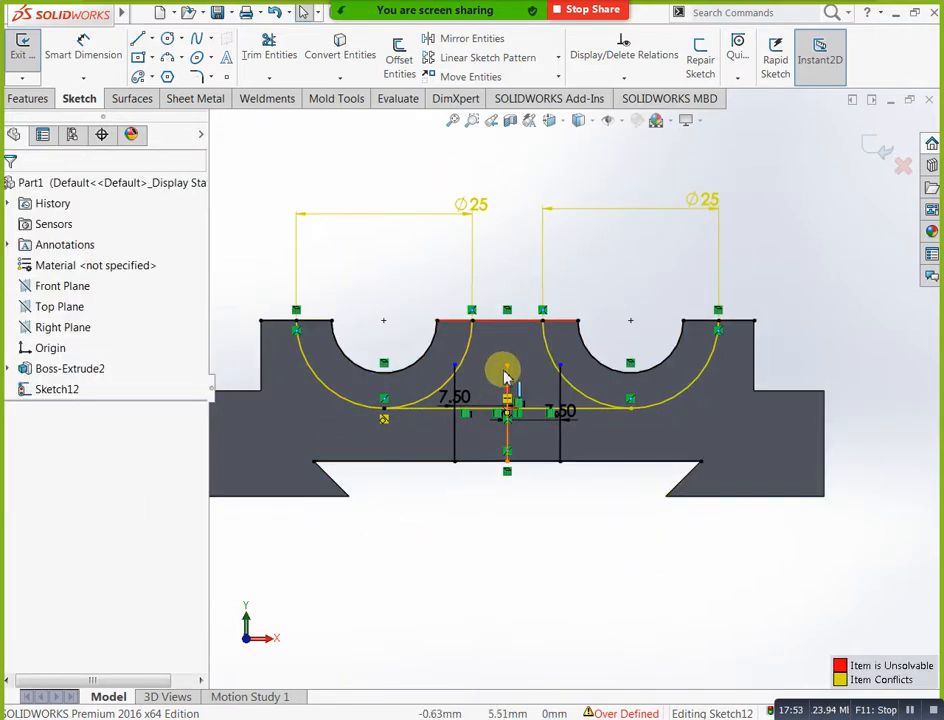
scroll(503, 371, down, 1)
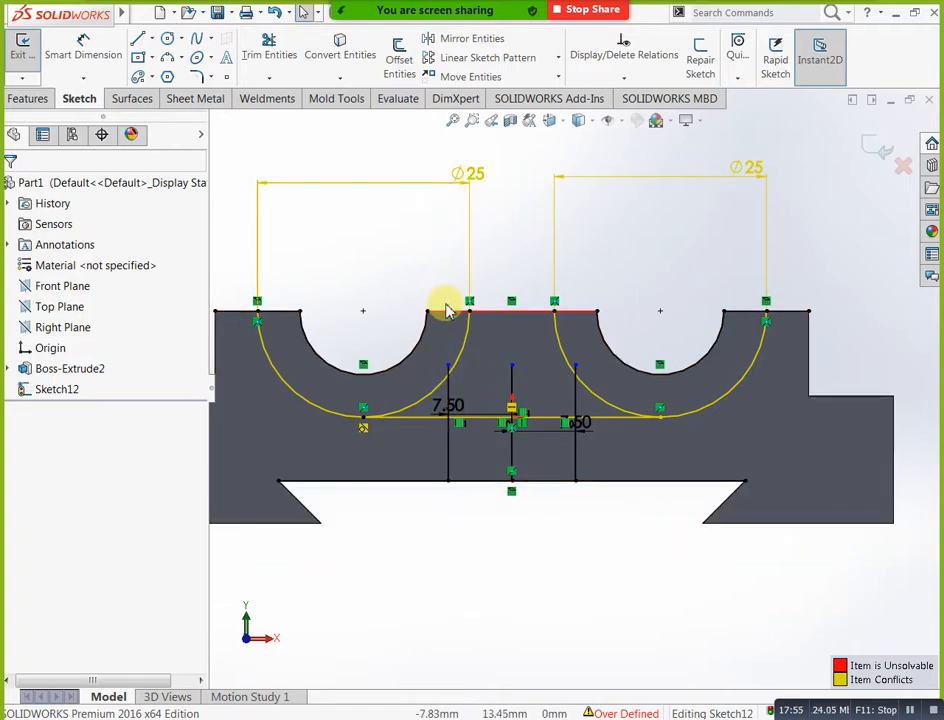
click(271, 56)
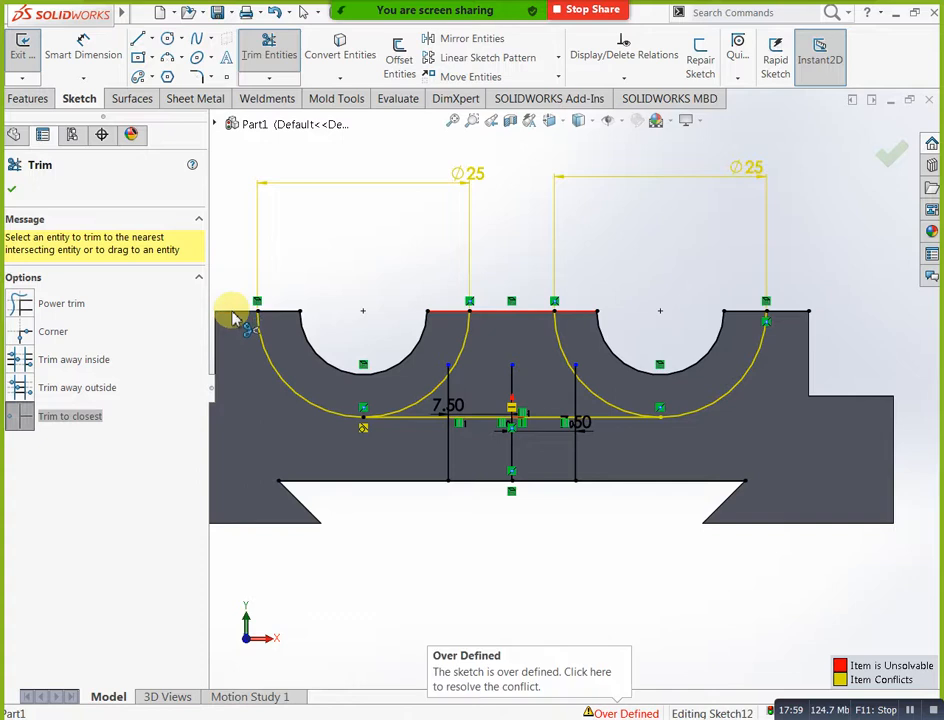
click(470, 332)
click(526, 385)
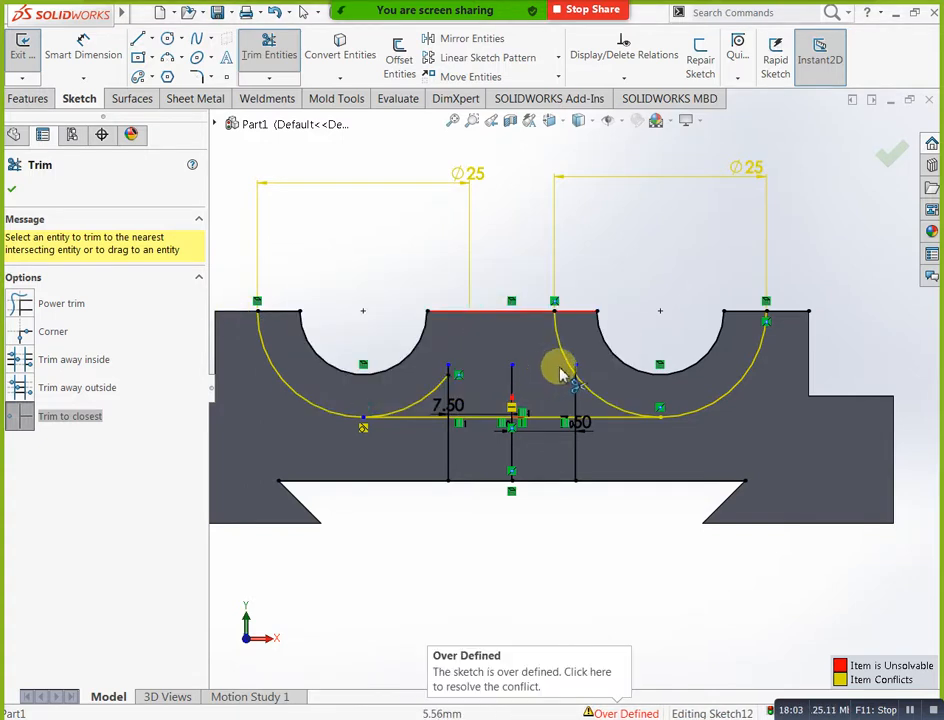
click(566, 364)
click(546, 387)
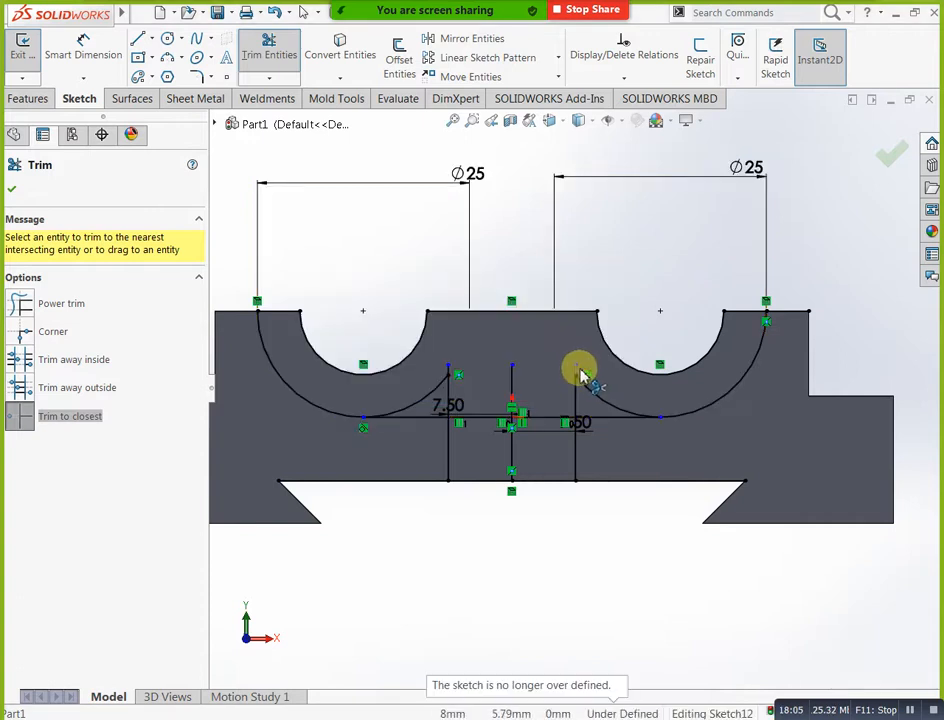
click(447, 390)
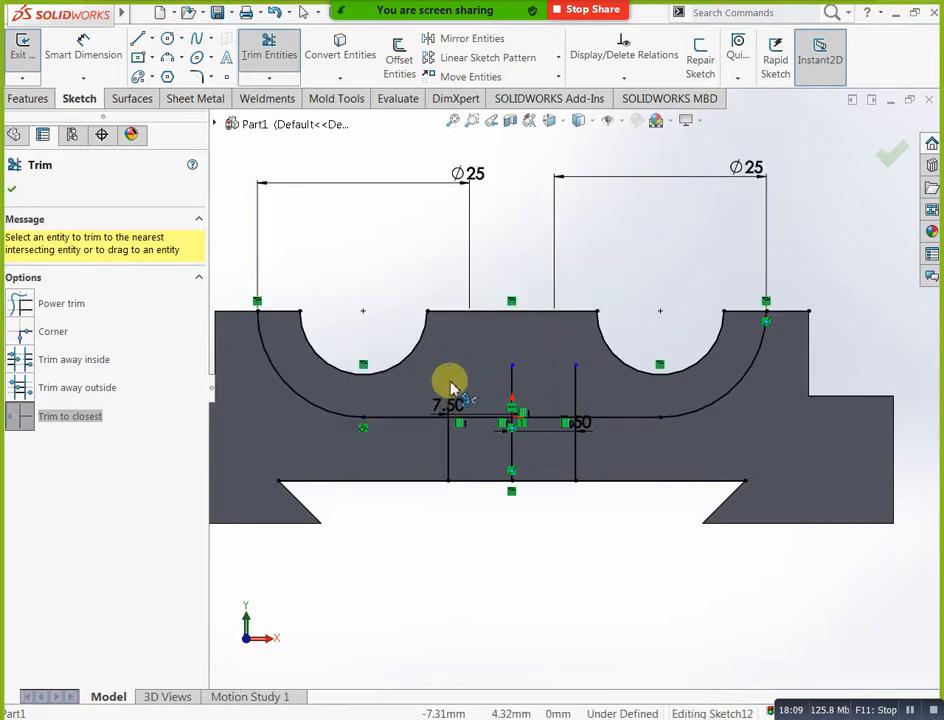
Trim the two rib lines above the horizontal line and remove the horizontal segment between them
click(451, 383)
click(578, 388)
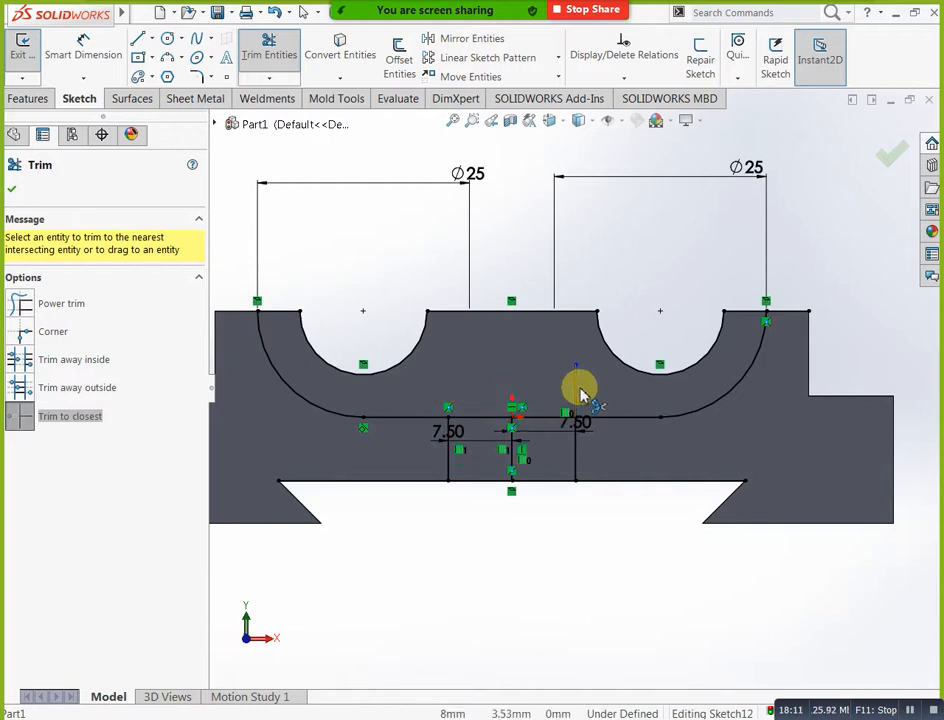
click(553, 421)
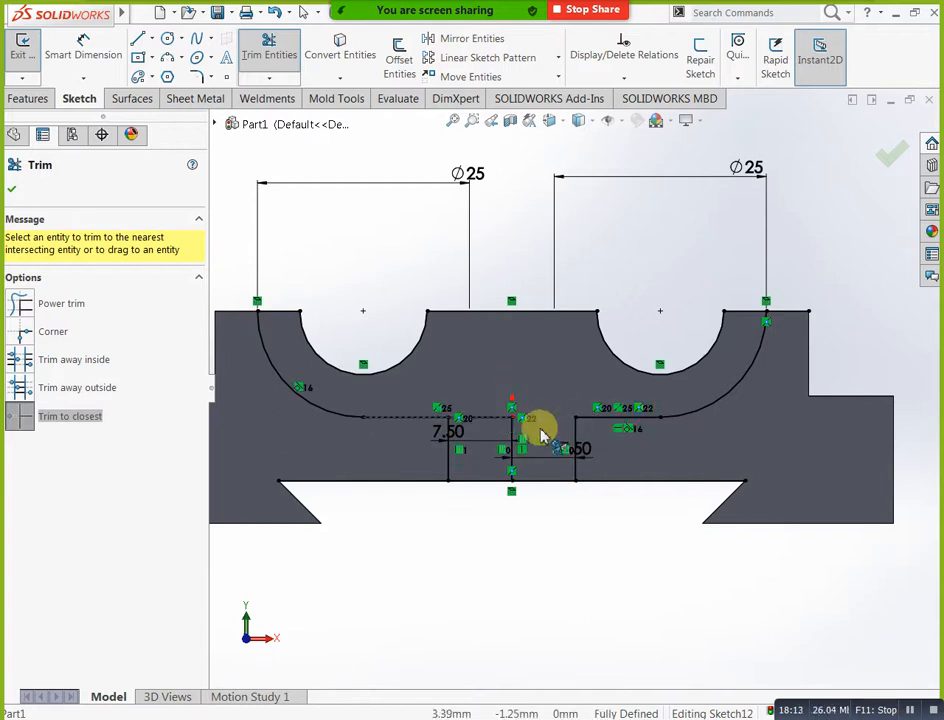
click(495, 424)
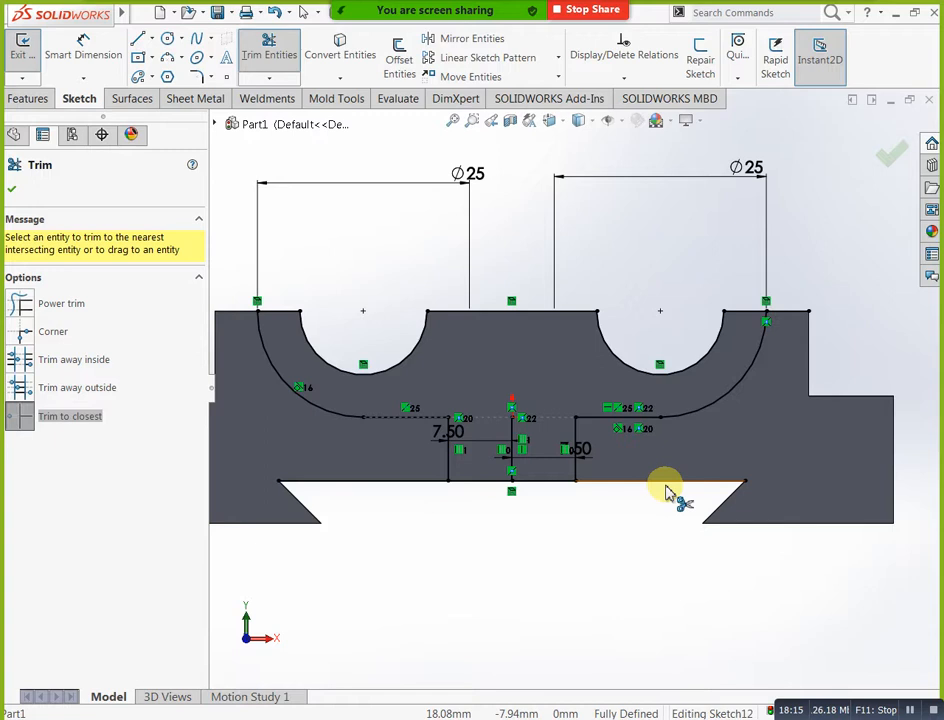
Trim the dovetail's top edge outside the rib and remove the vertical centre line
click(667, 488)
click(496, 366)
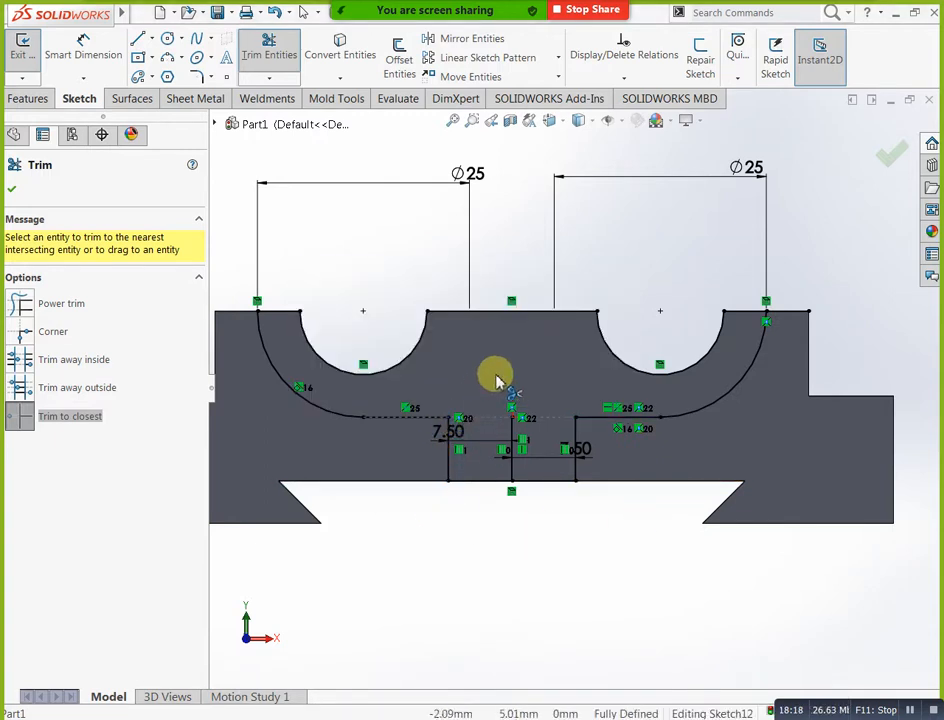
click(512, 440)
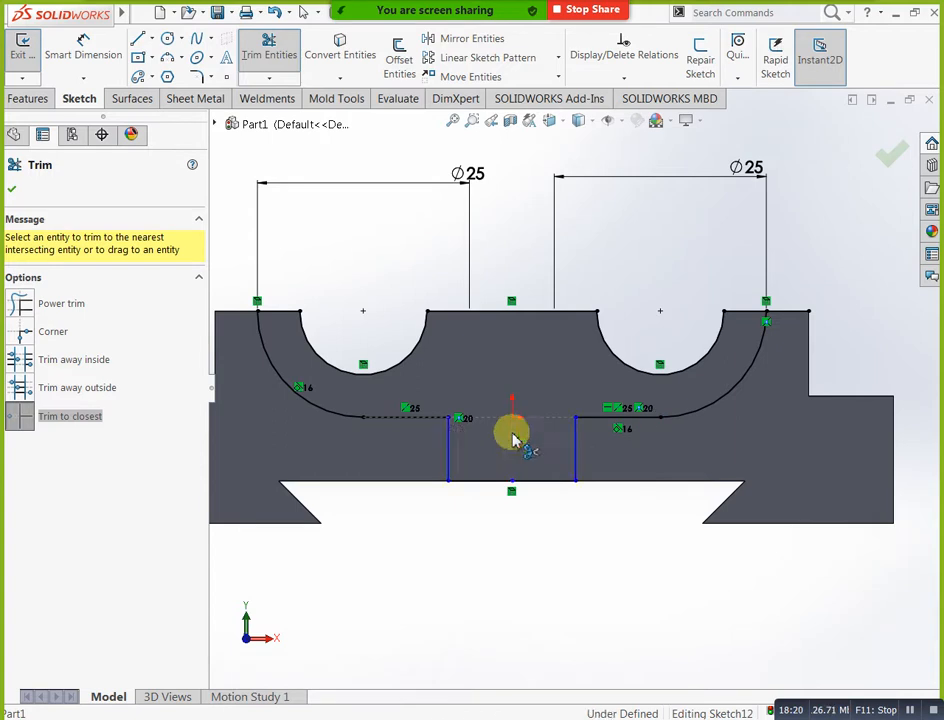
key(Escape)
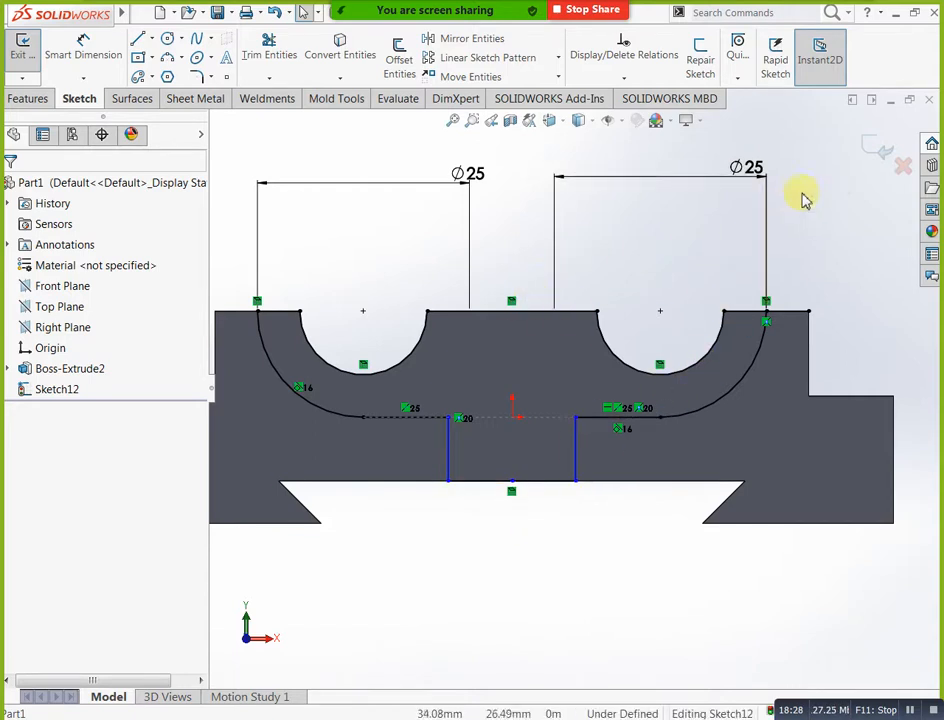
Reopen the profile sketch, trim the leftover top-edge segment outside the arc on the +X side, and exit the sketch
click(877, 150)
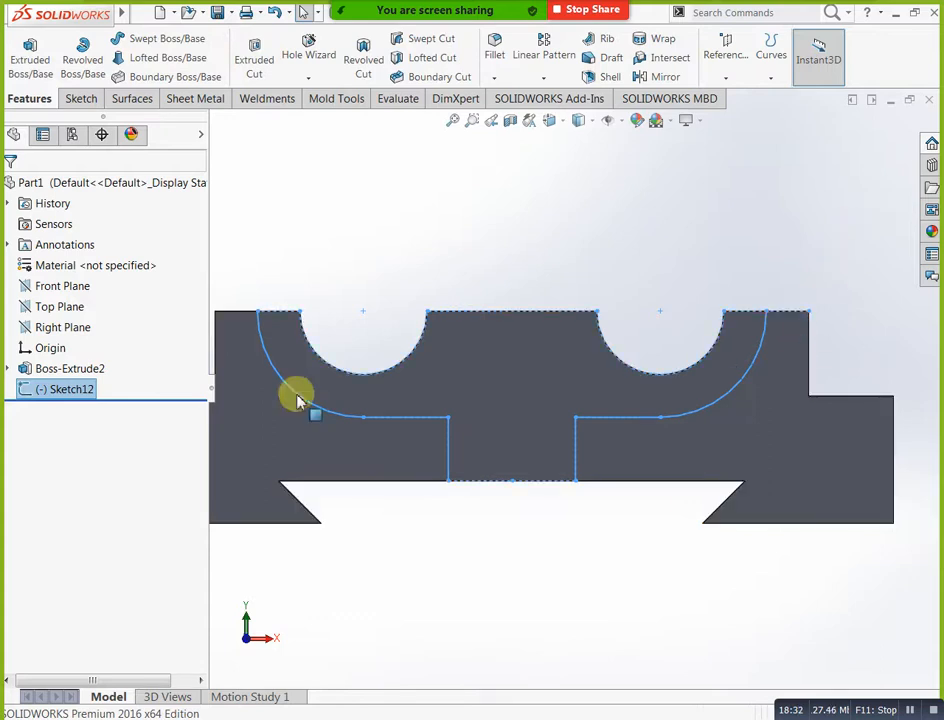
right_click(50, 395)
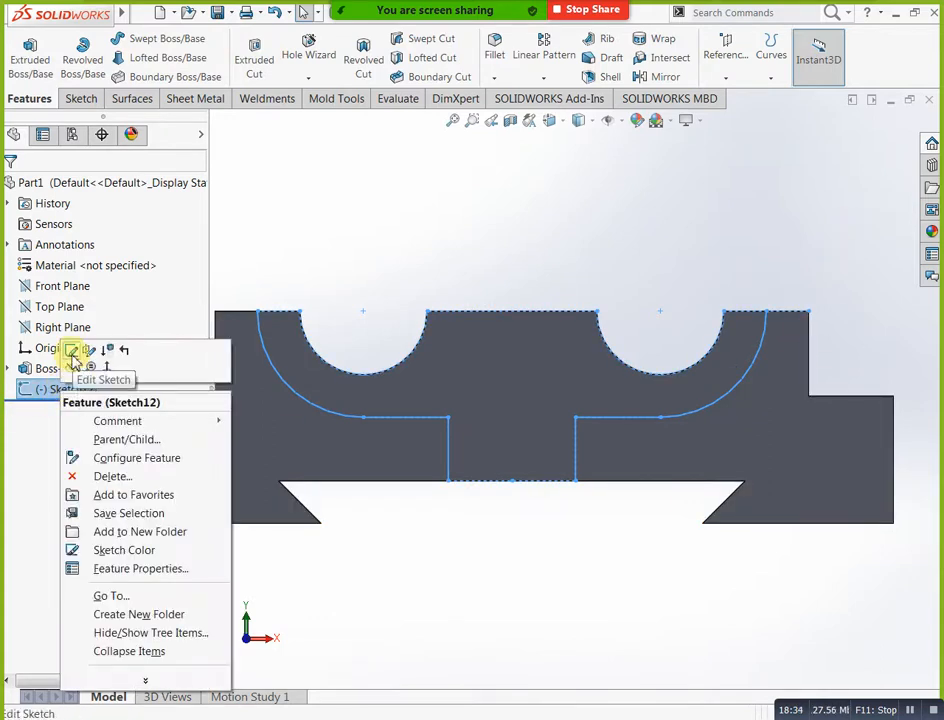
click(72, 350)
click(262, 50)
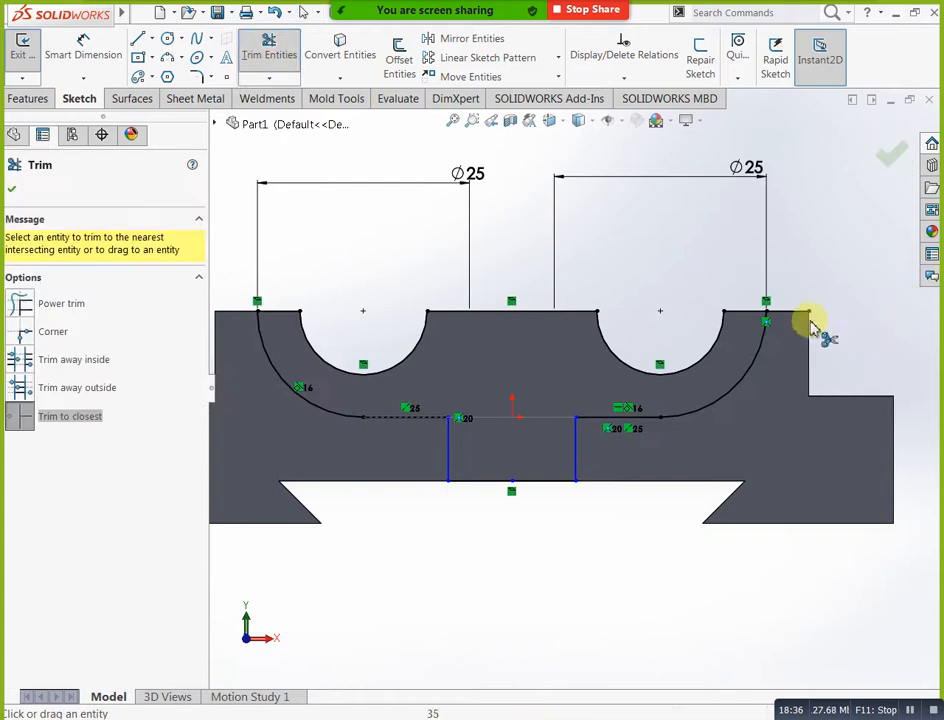
click(892, 152)
click(870, 152)
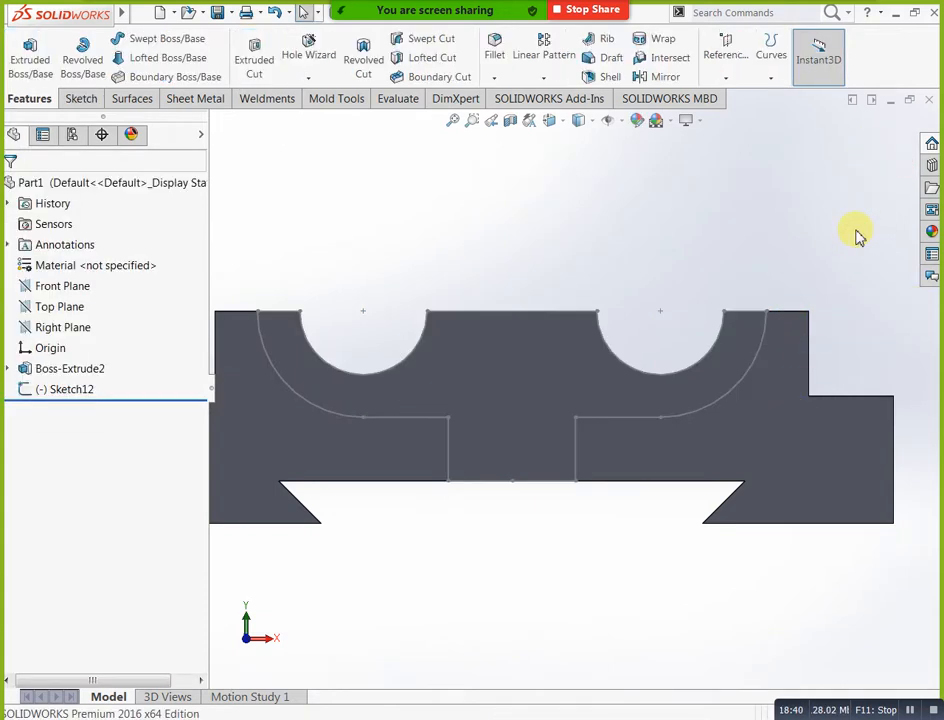
Extrude the profile contour 5 mm outward from the front face as a blind boss merged with the base
middle_drag(855, 232, 822, 287)
scroll(575, 382, up, 3)
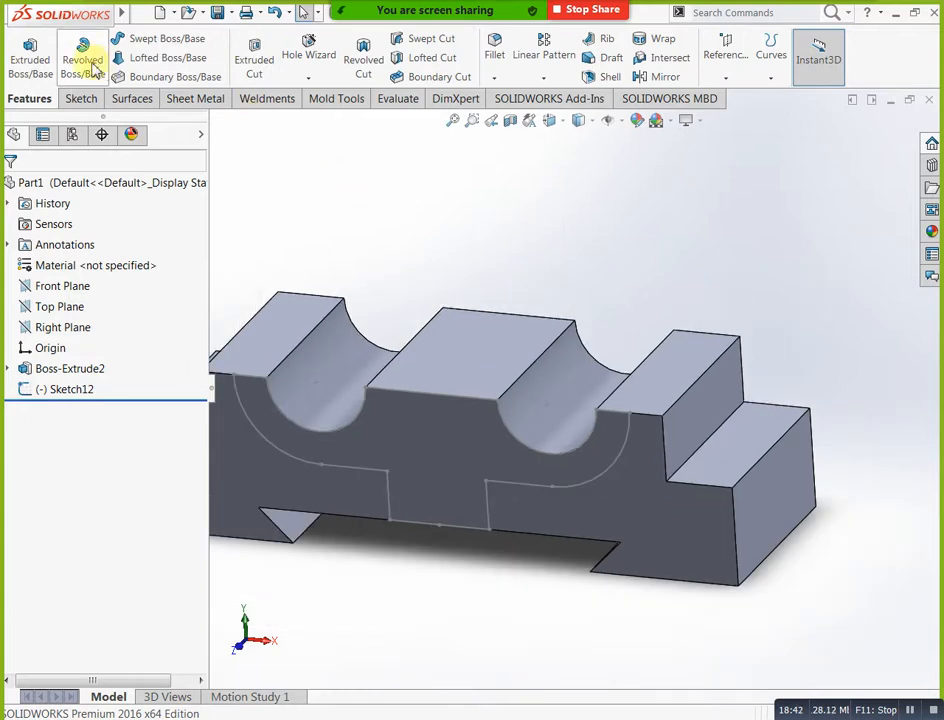
click(30, 55)
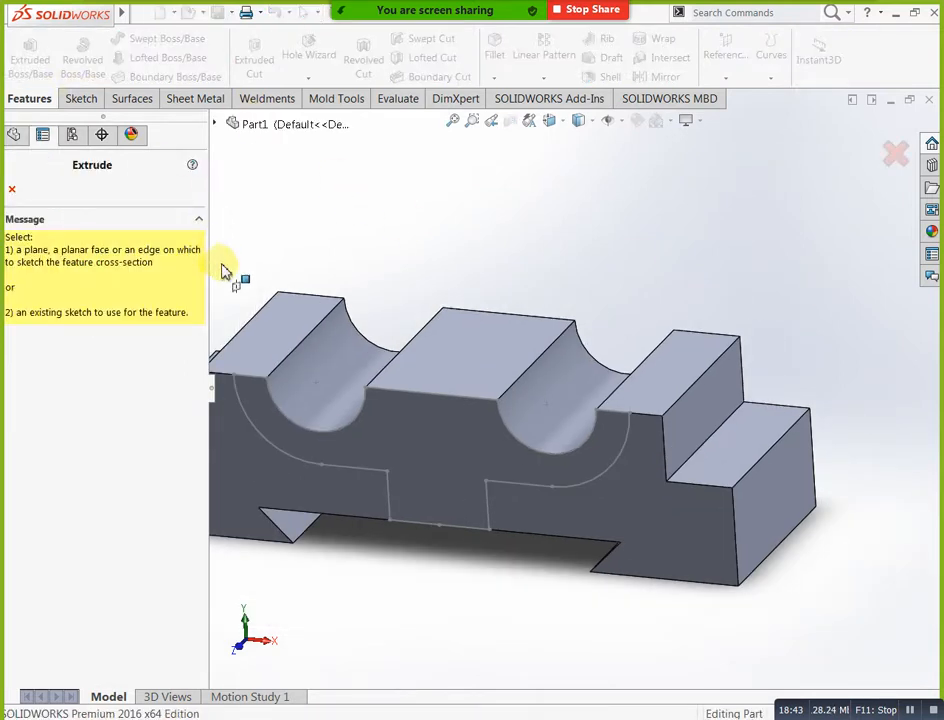
click(380, 470)
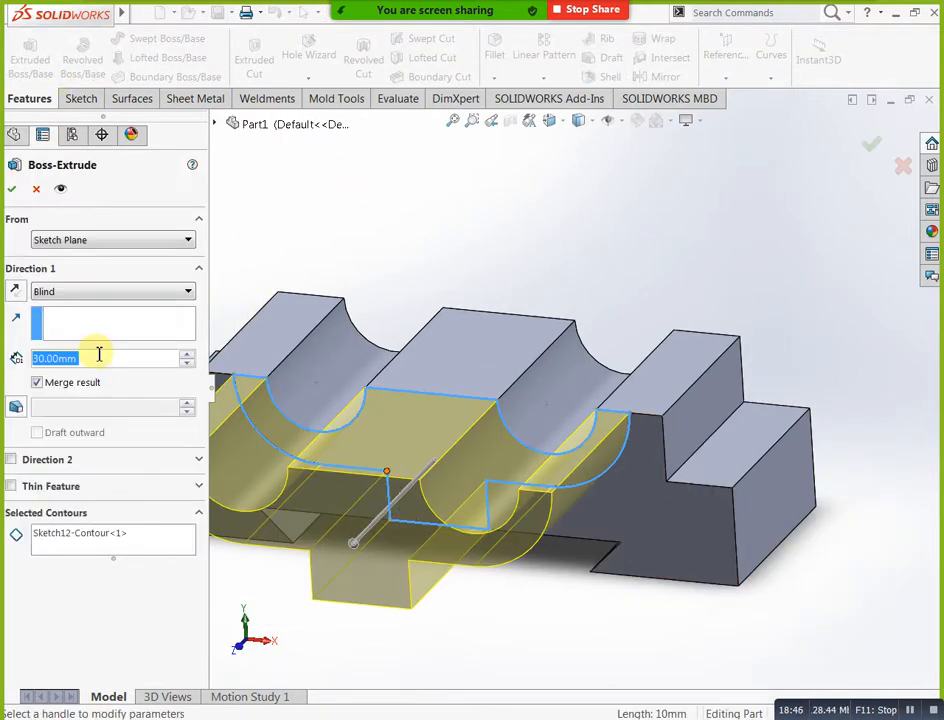
right_click(99, 355)
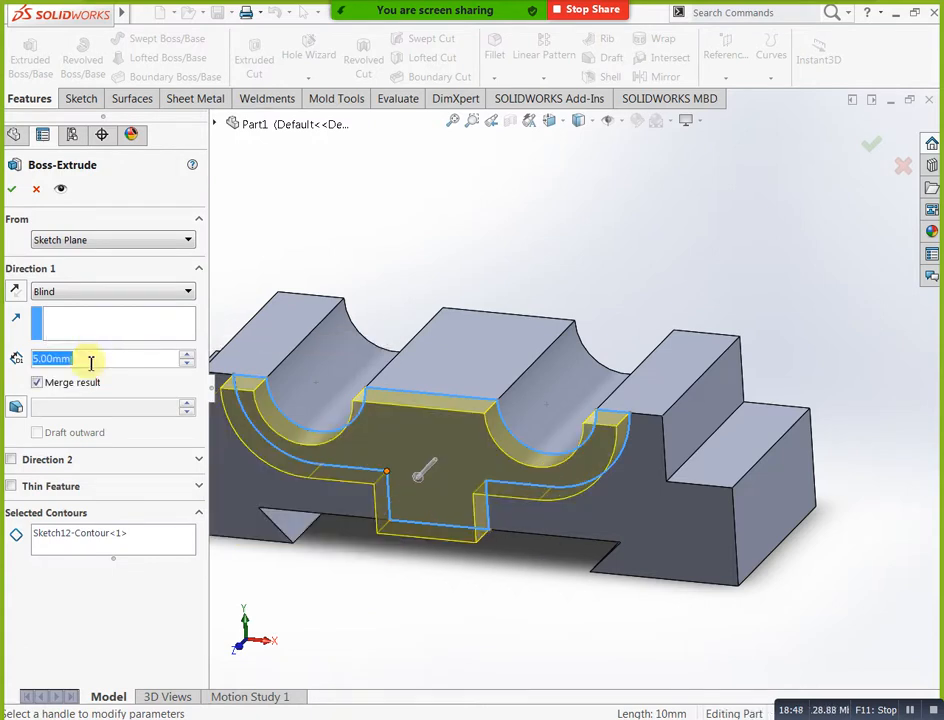
click(12, 189)
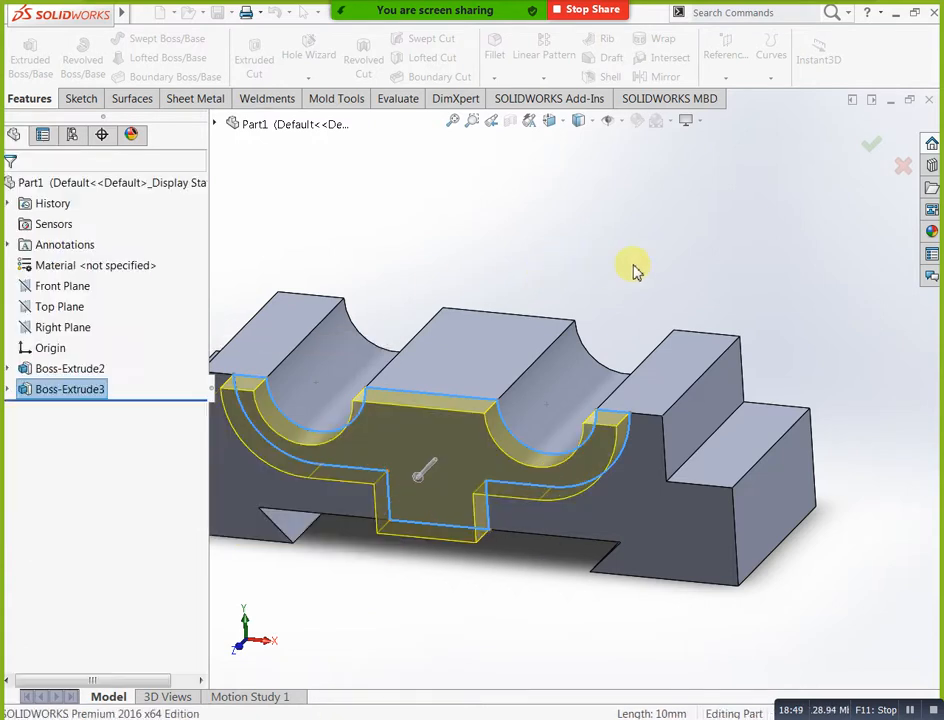
Mirror the 5 mm front boss about the Front Plane
middle_drag(684, 262, 656, 307)
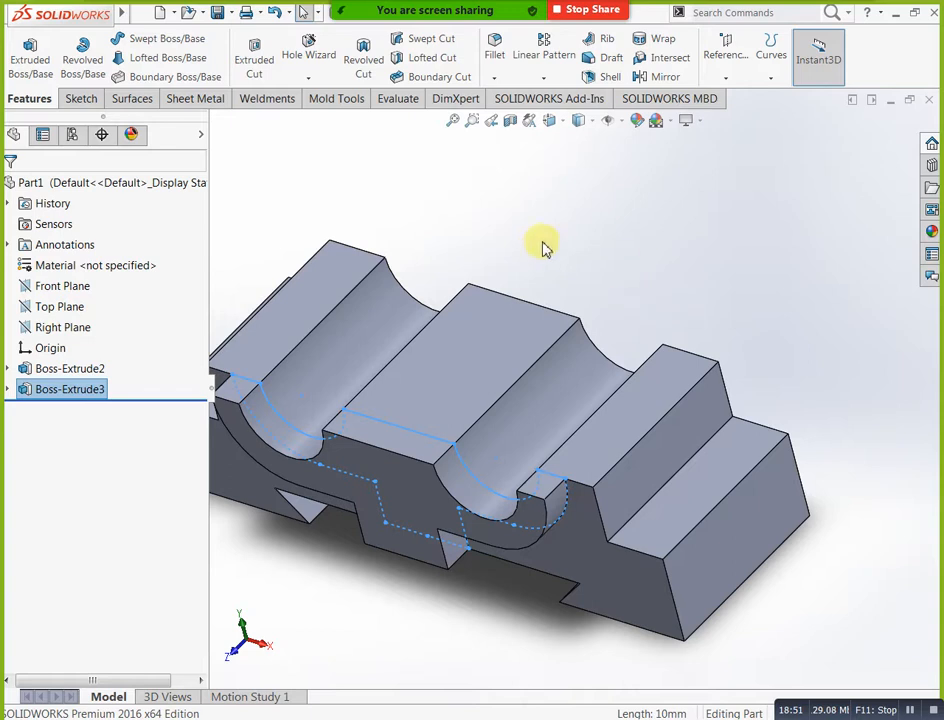
click(543, 77)
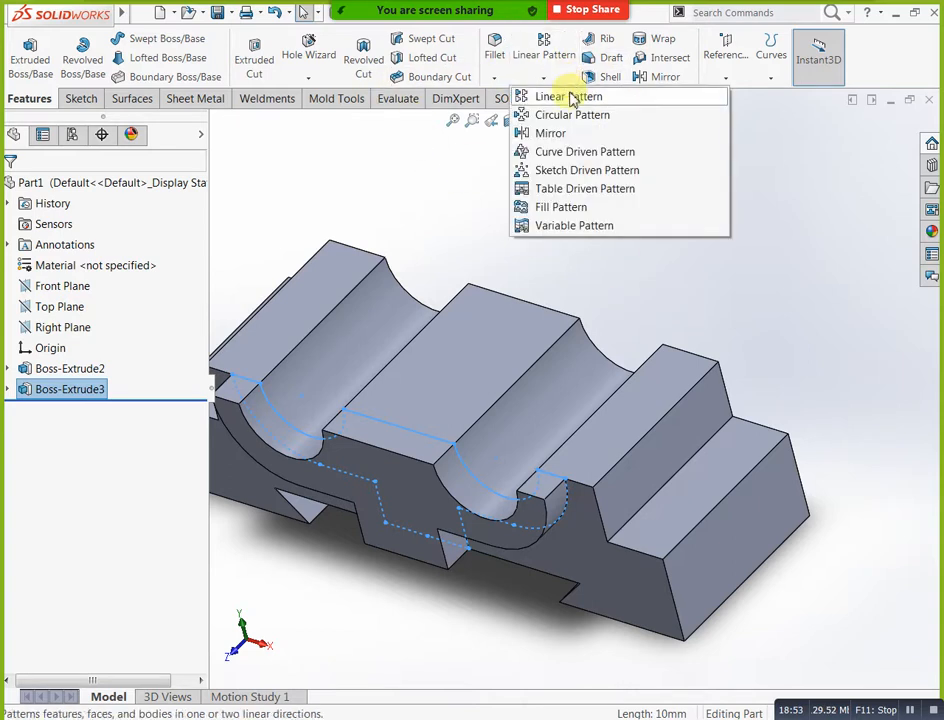
click(552, 133)
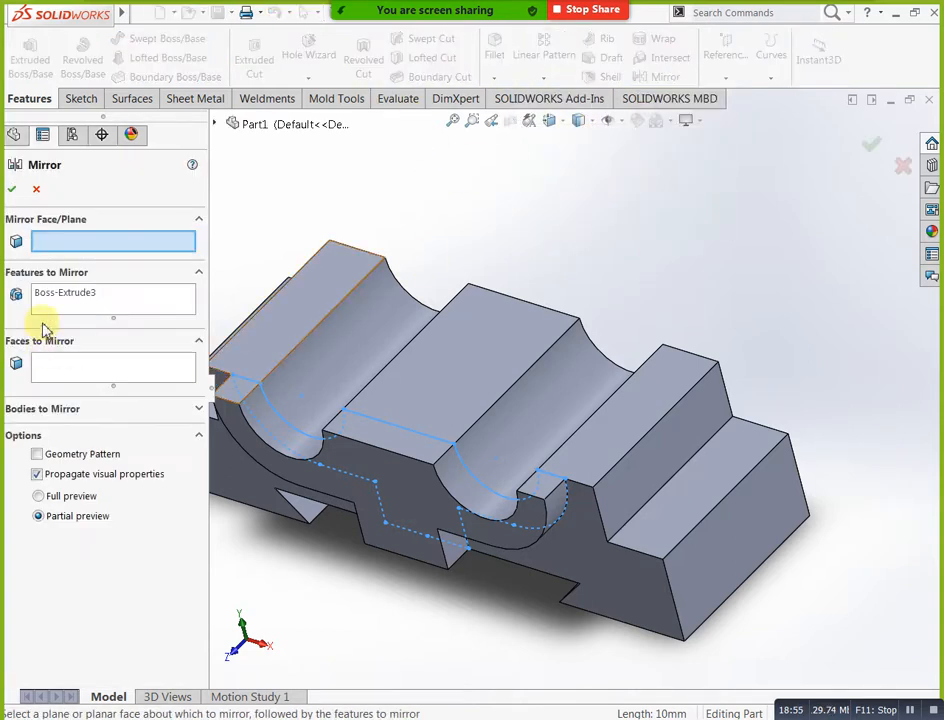
click(213, 123)
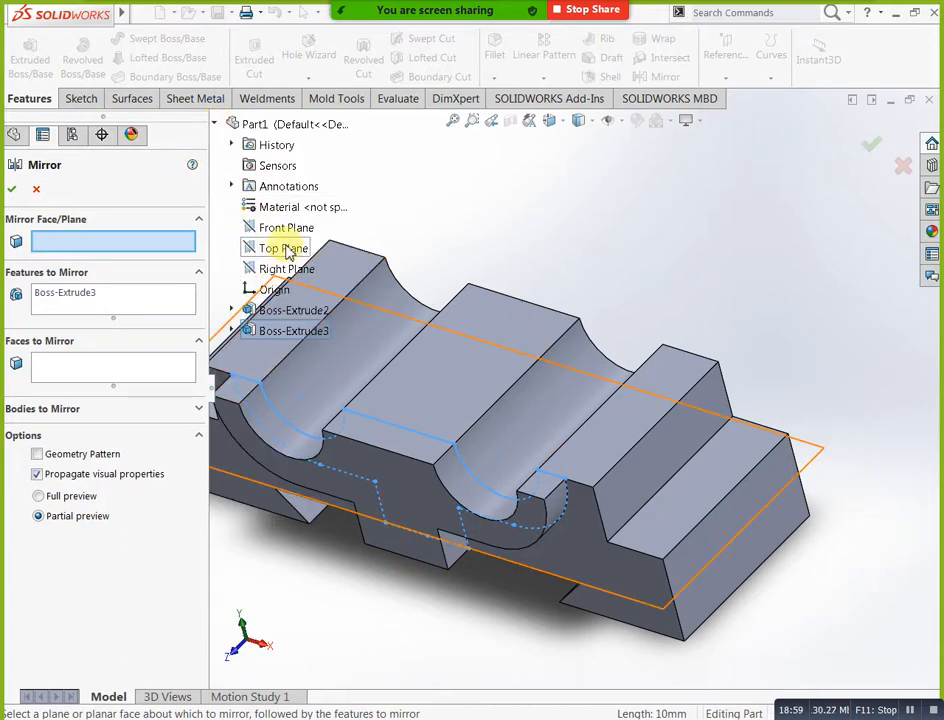
click(274, 229)
middle_drag(643, 295, 675, 327)
click(15, 189)
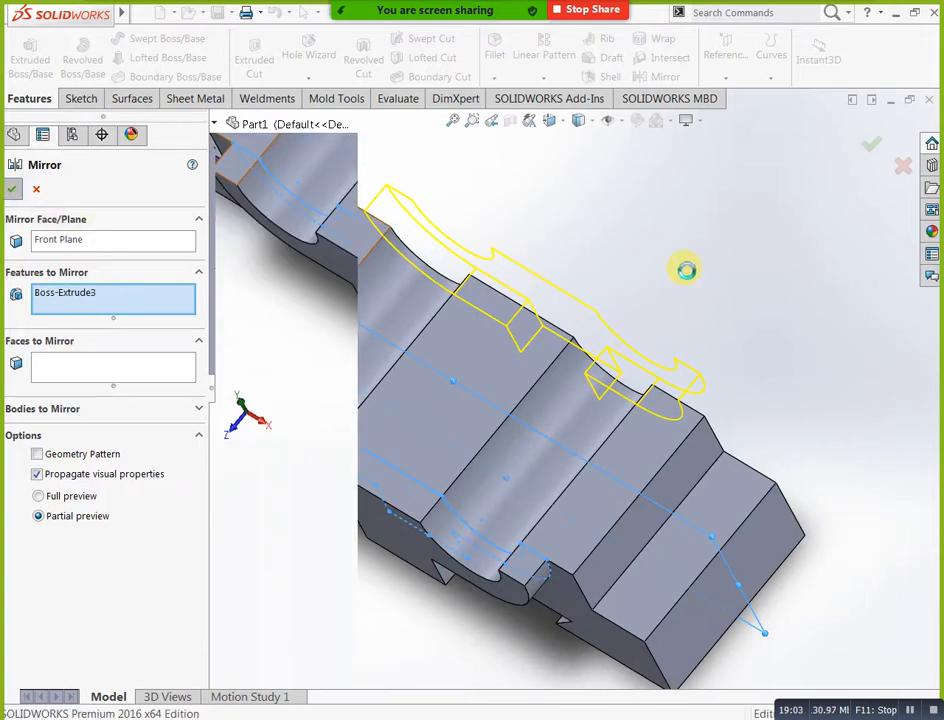
Consult the base's top view in the PDF and start a sketch on the top face of the central block
scroll(691, 451, up, 2)
middle_drag(691, 451, 620, 362)
middle_drag(560, 441, 636, 430)
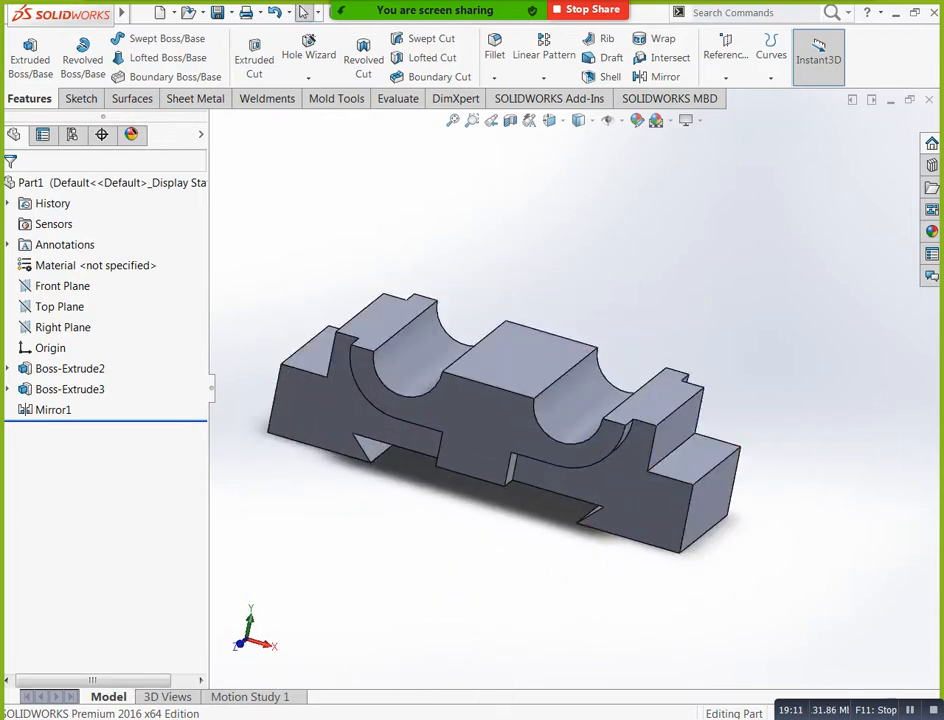
key(alt+Tab)
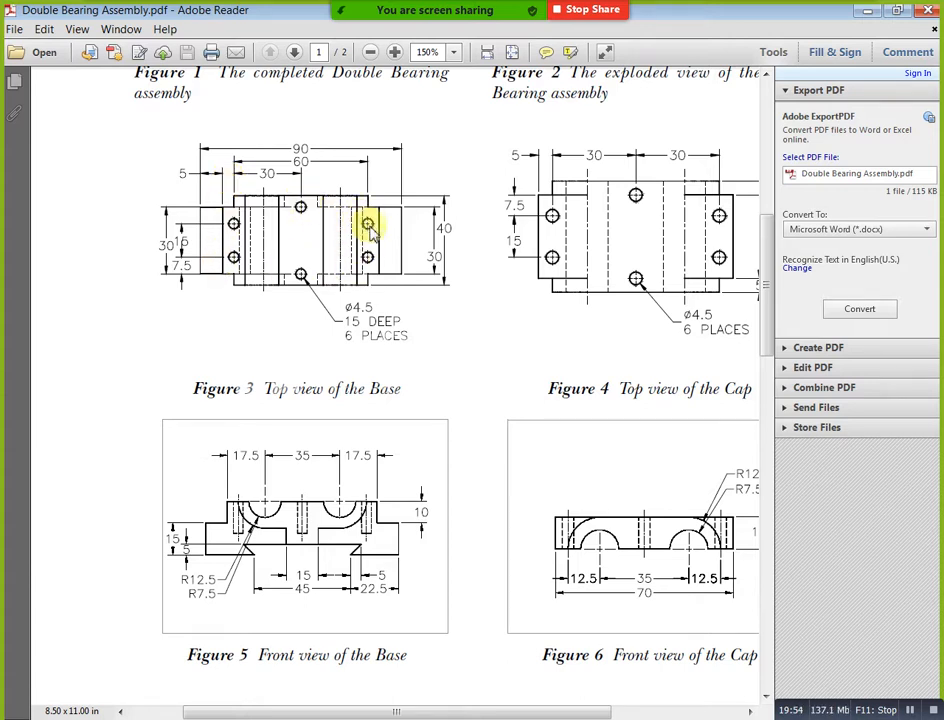
click(865, 11)
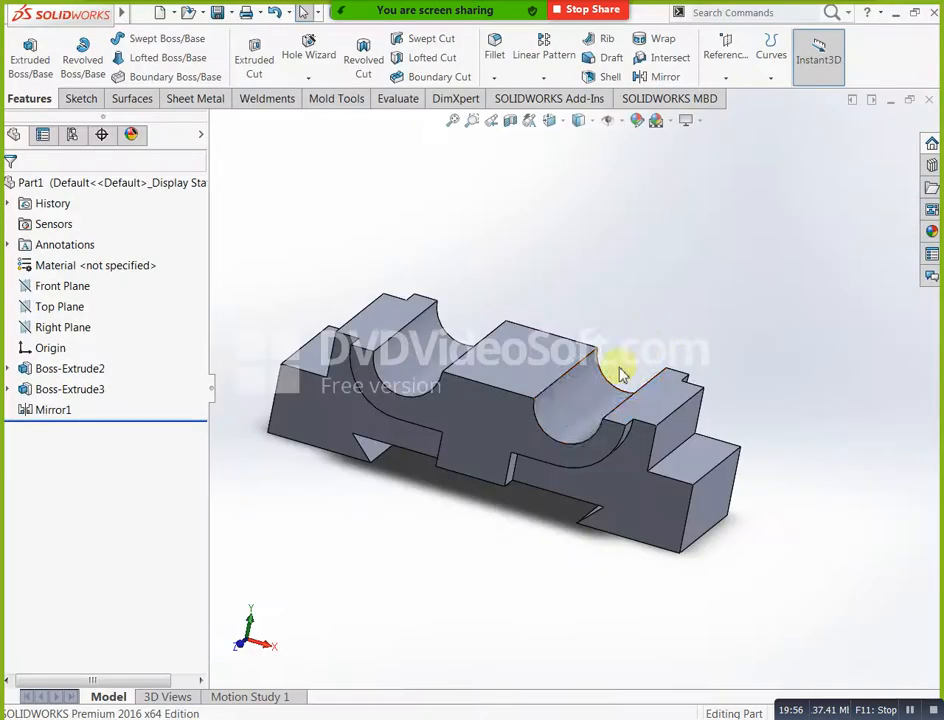
middle_drag(428, 371, 476, 446)
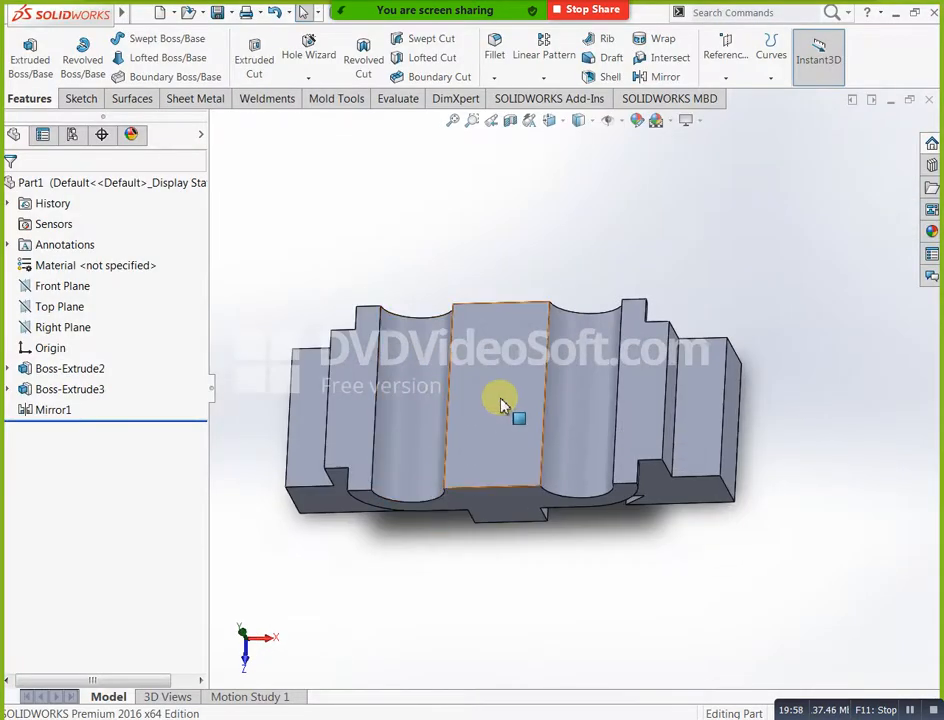
click(496, 396)
click(560, 354)
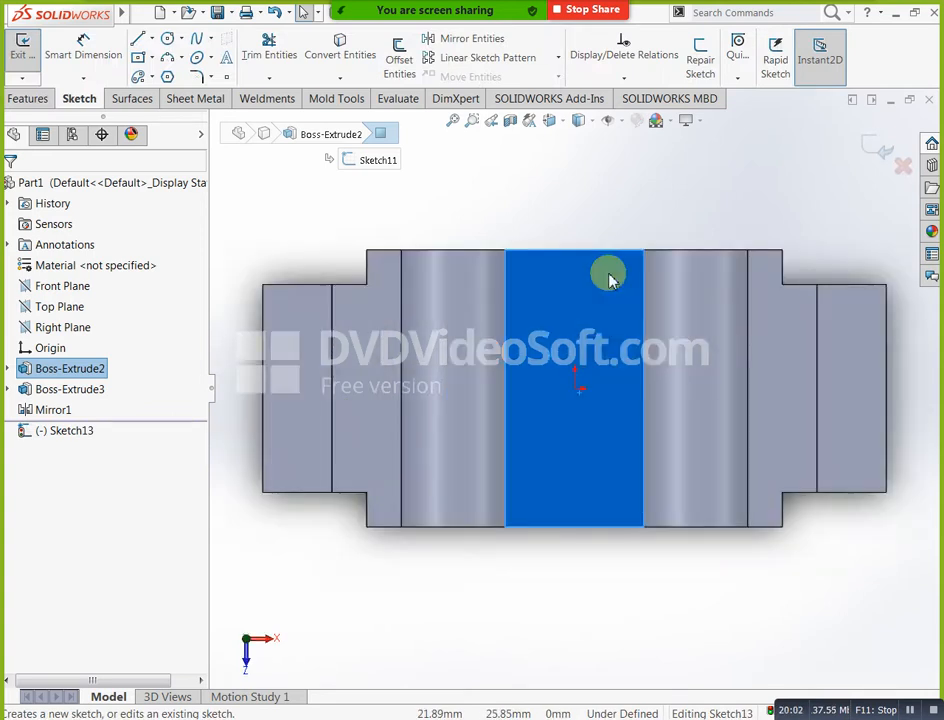
click(499, 605)
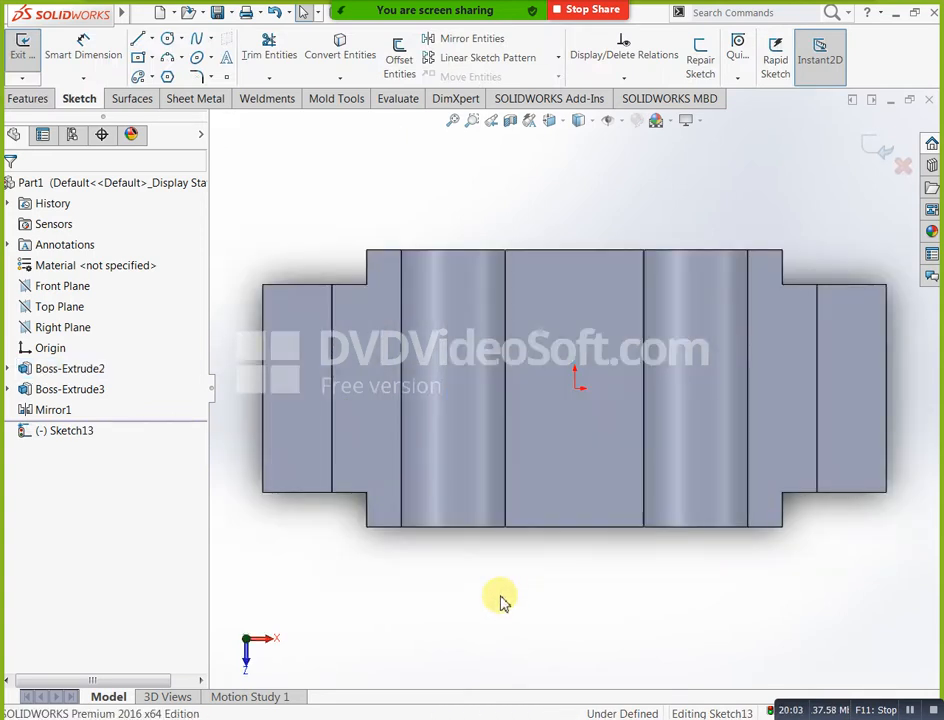
click(168, 41)
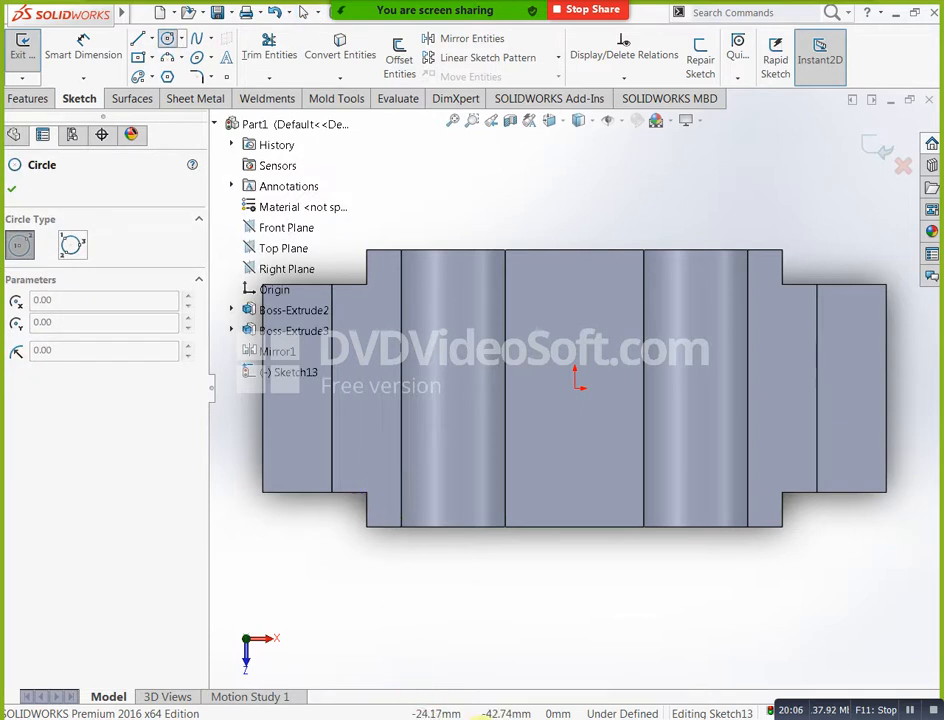
click(480, 718)
click(480, 718)
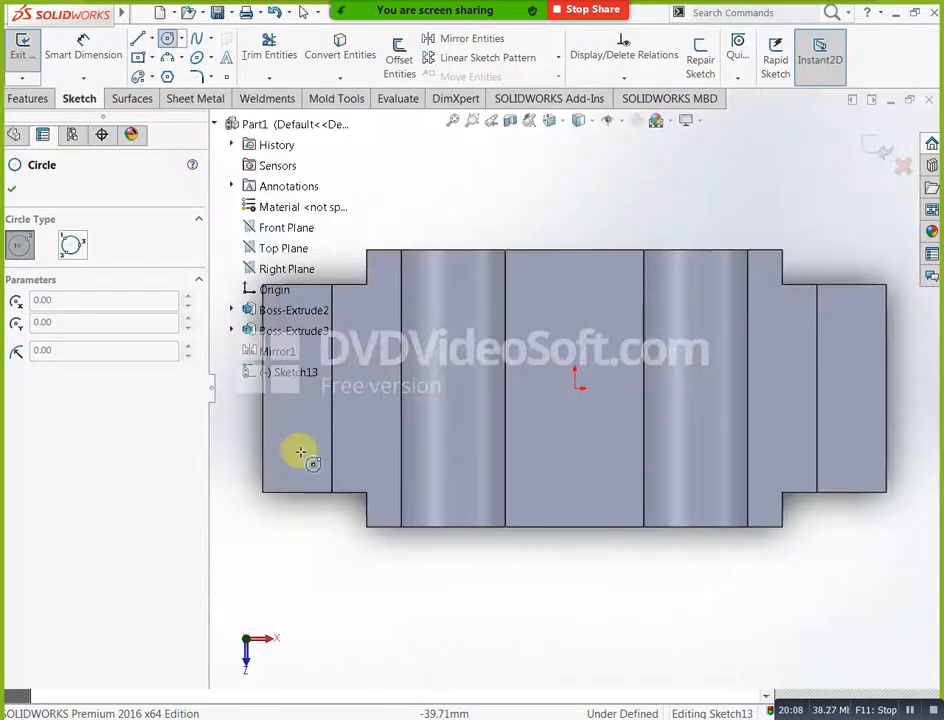
click(296, 447)
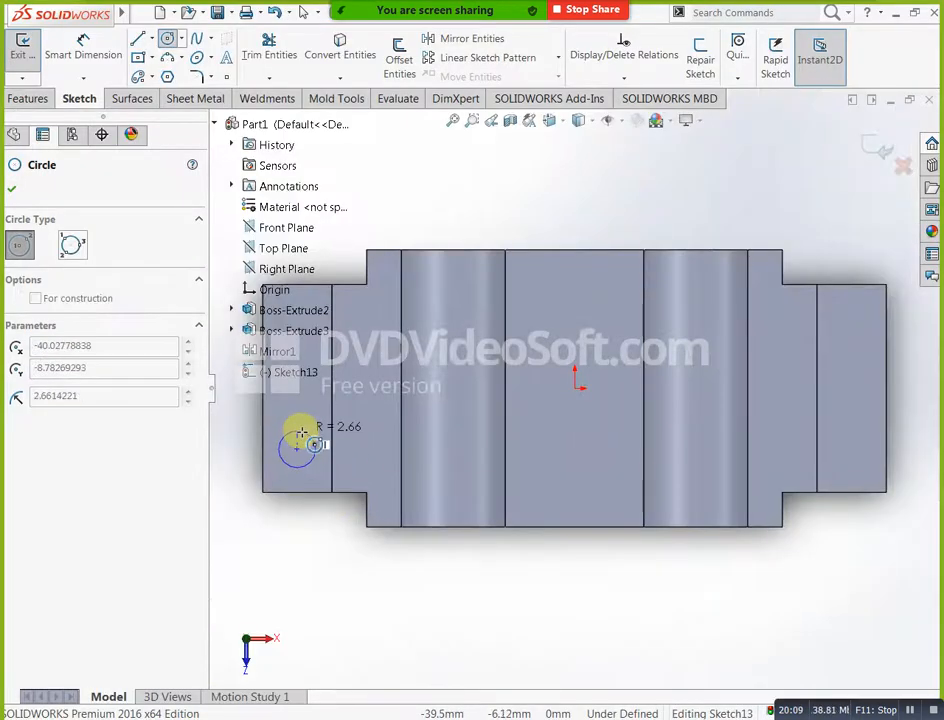
right_click(303, 434)
click(330, 441)
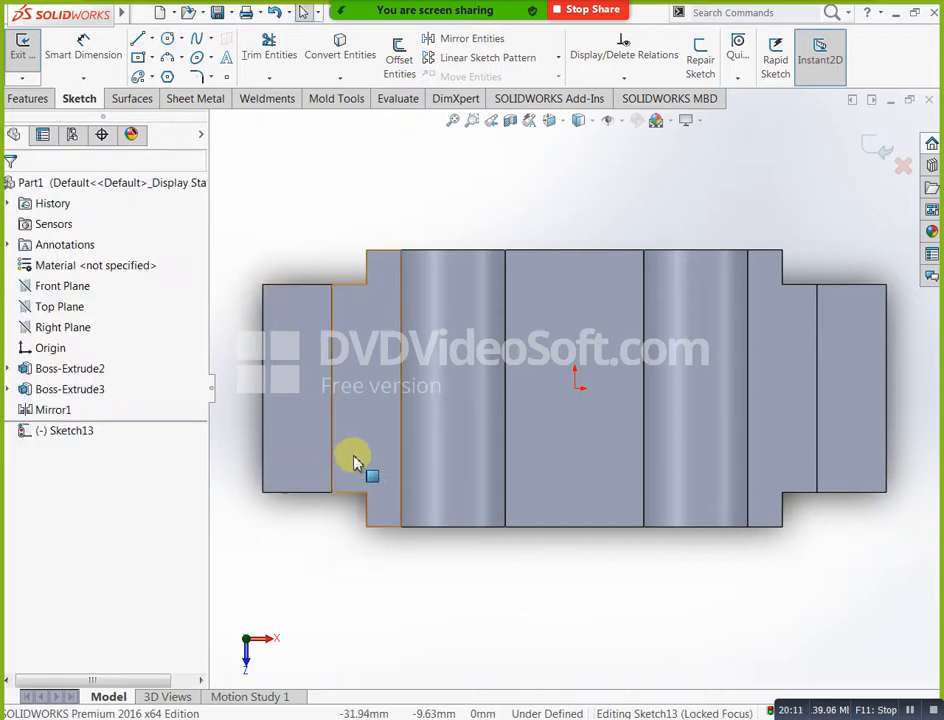
Sketch a circle near the front of the narrow -X strip of the block's top and set its diameter to 4.5 mm
click(167, 40)
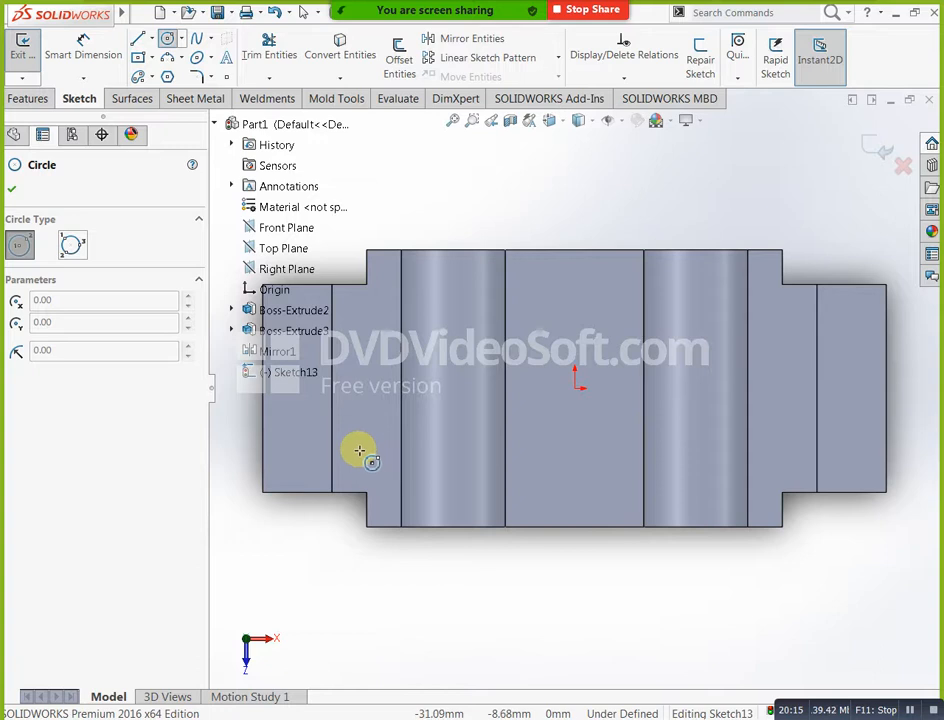
click(358, 450)
click(371, 437)
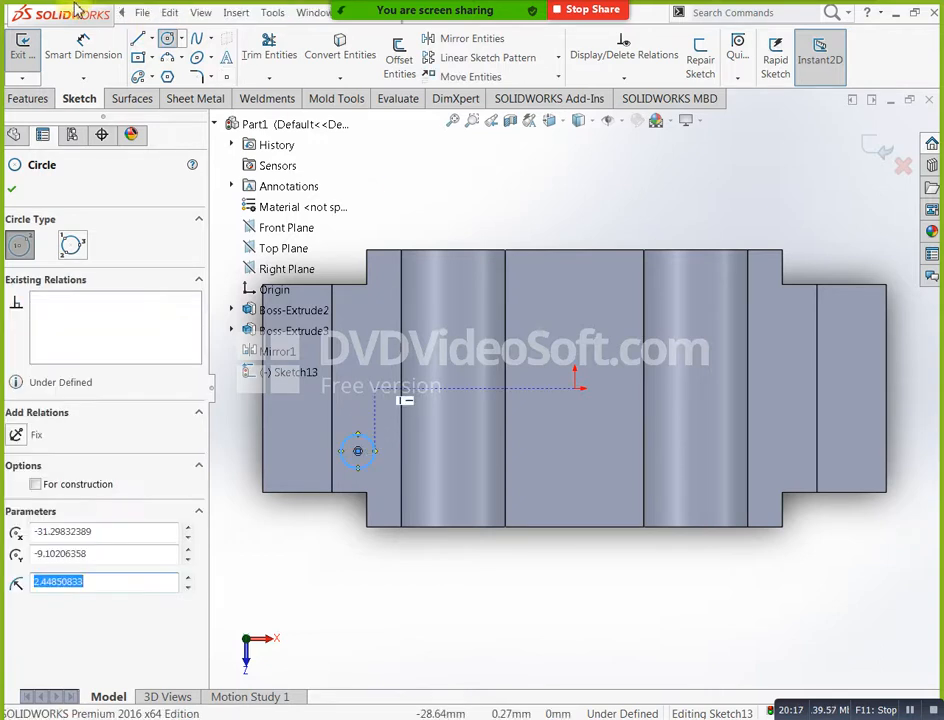
click(82, 46)
click(374, 447)
click(376, 428)
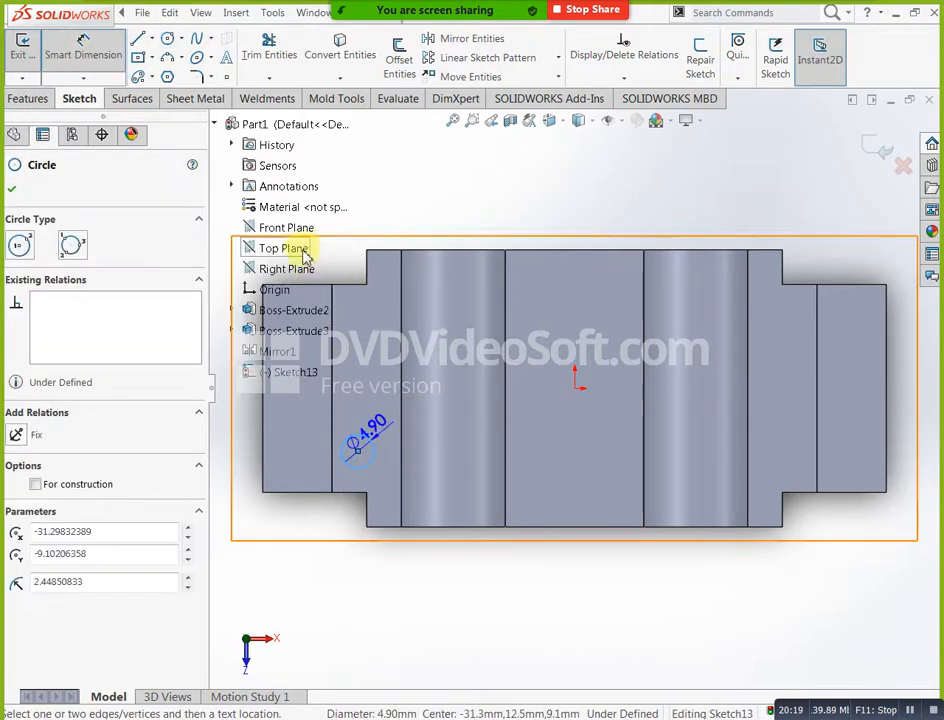
click(468, 208)
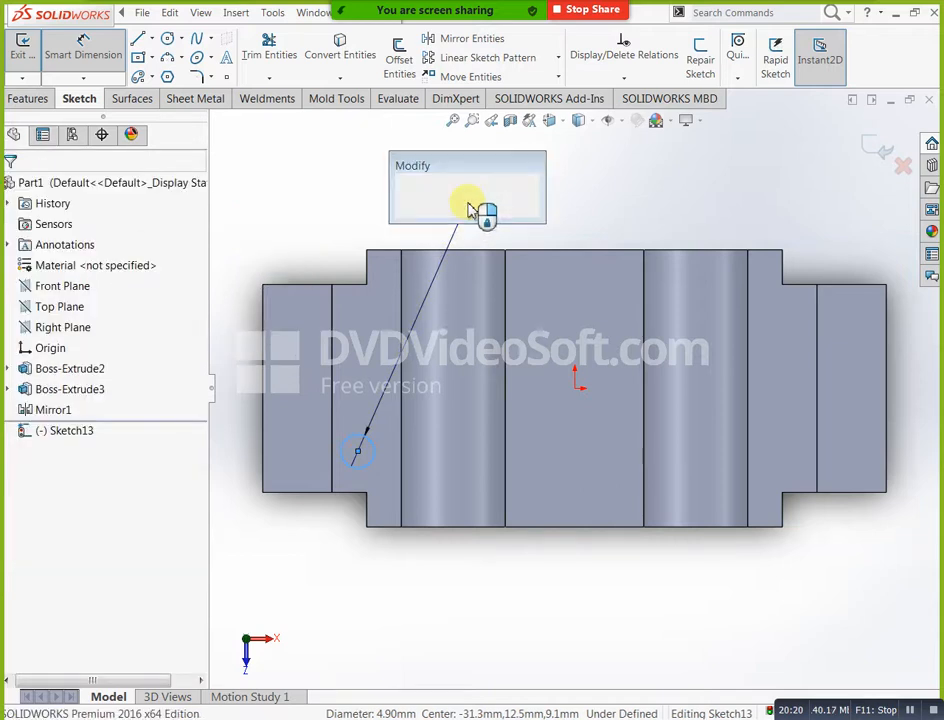
text(4.5)
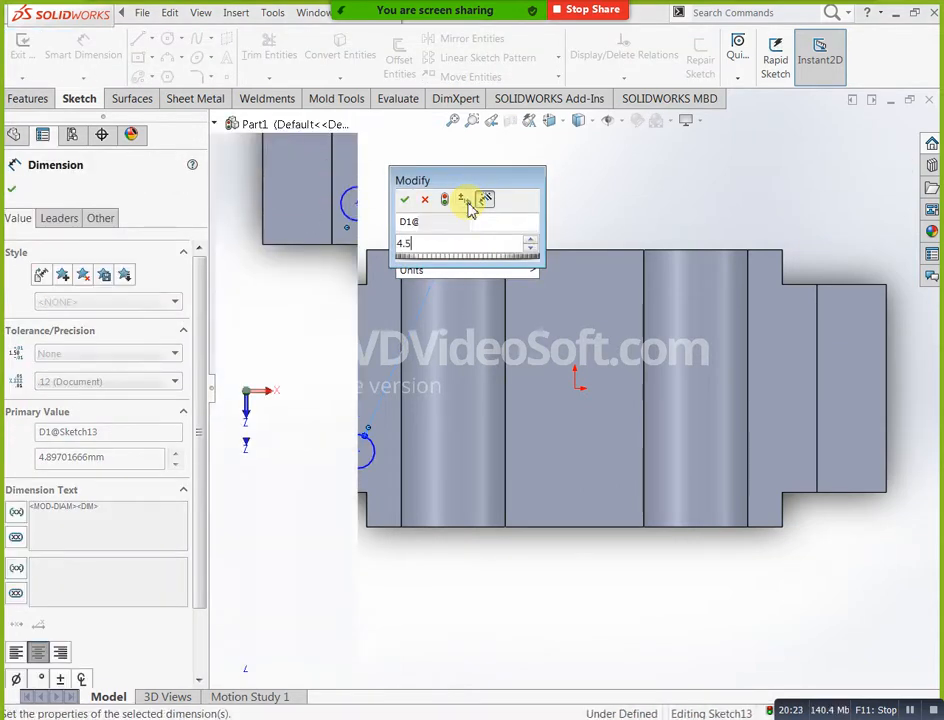
key(Return)
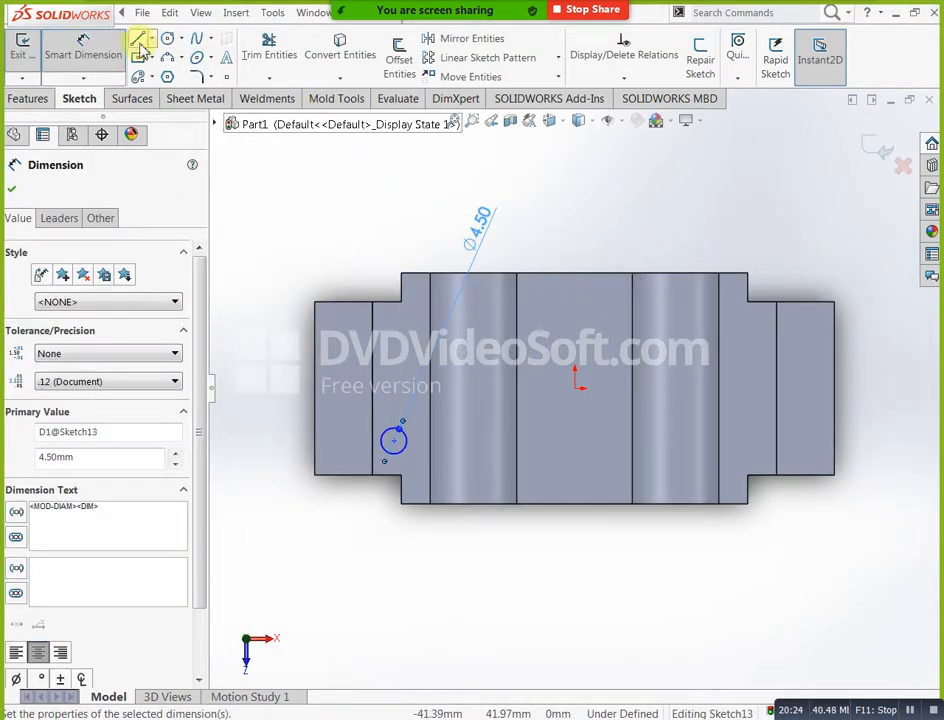
Dimension the circle's centre 5 mm from the outer -X edge of the block's top strip
click(390, 432)
click(413, 438)
click(322, 572)
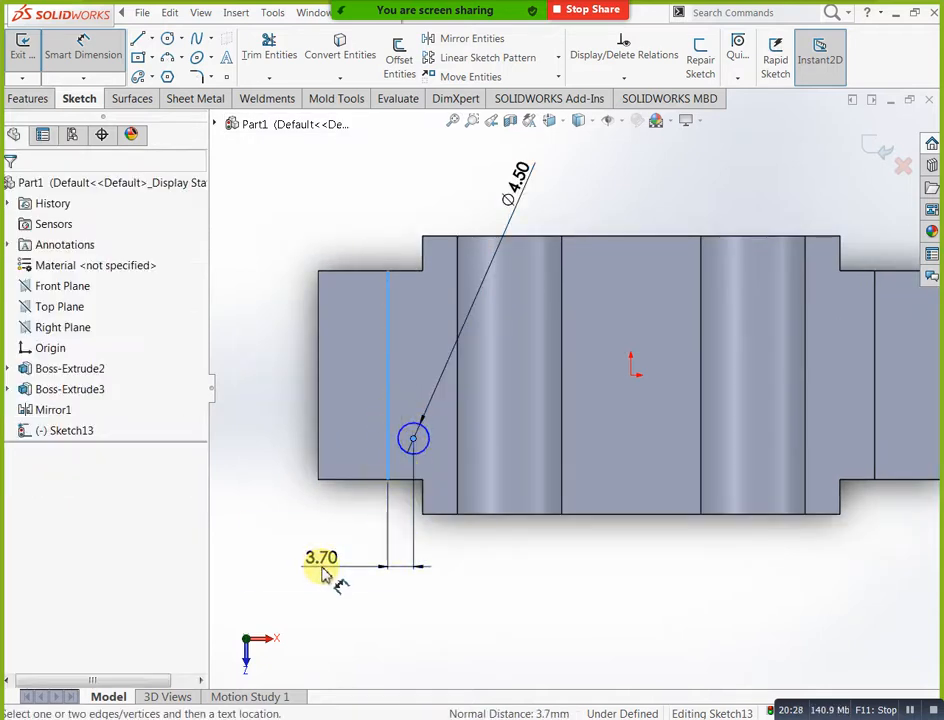
text(5)
key(Return)
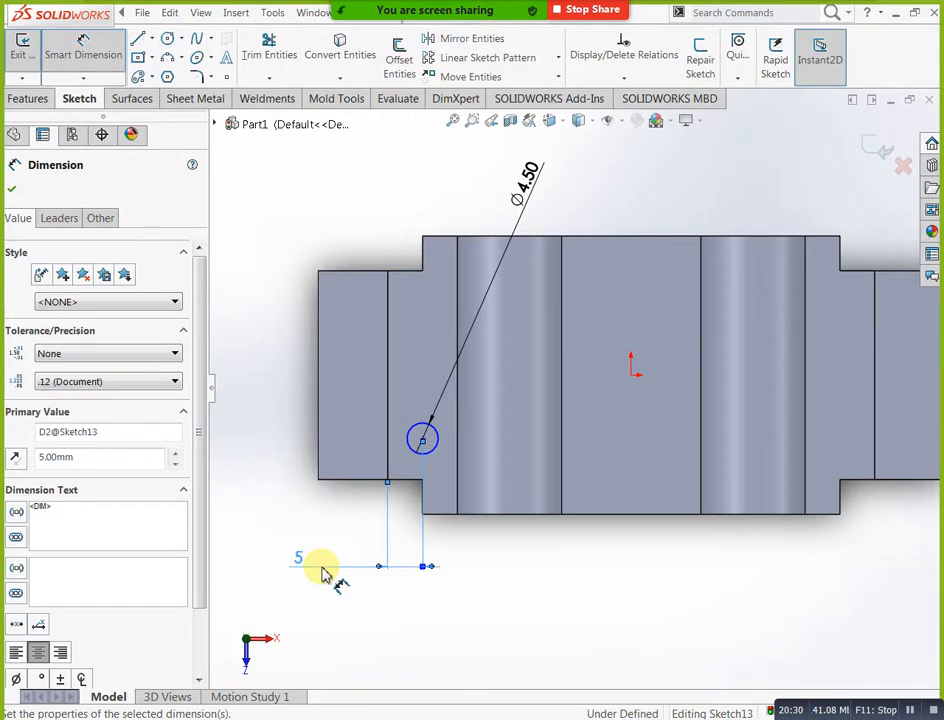
Try to dimension the circle's centre from the short front edge's midpoint, and undo both that dimension and the 5 mm value
click(406, 480)
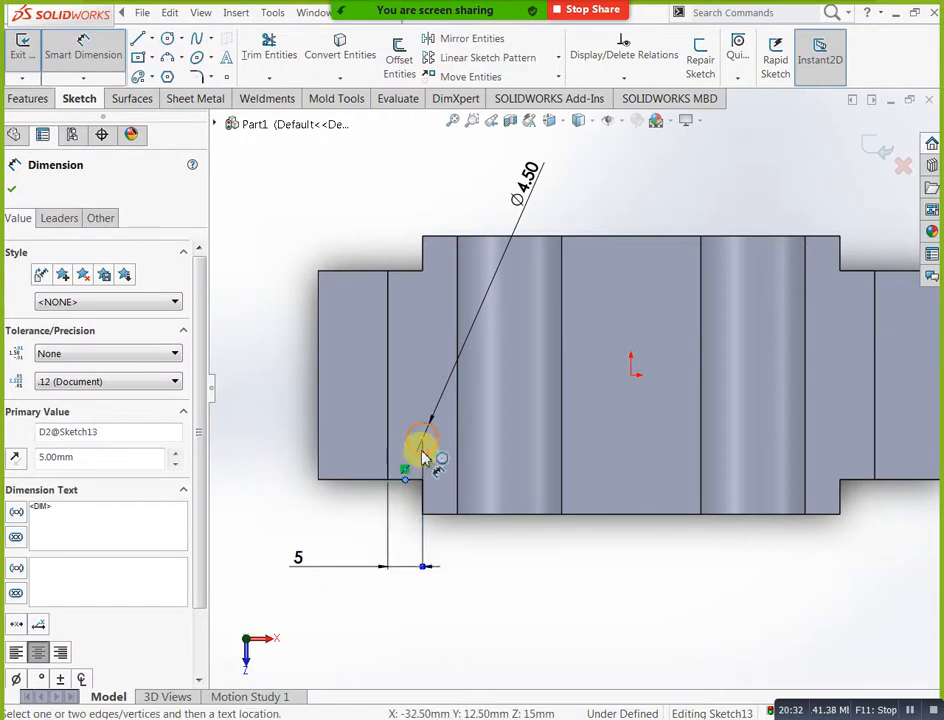
click(424, 443)
click(277, 500)
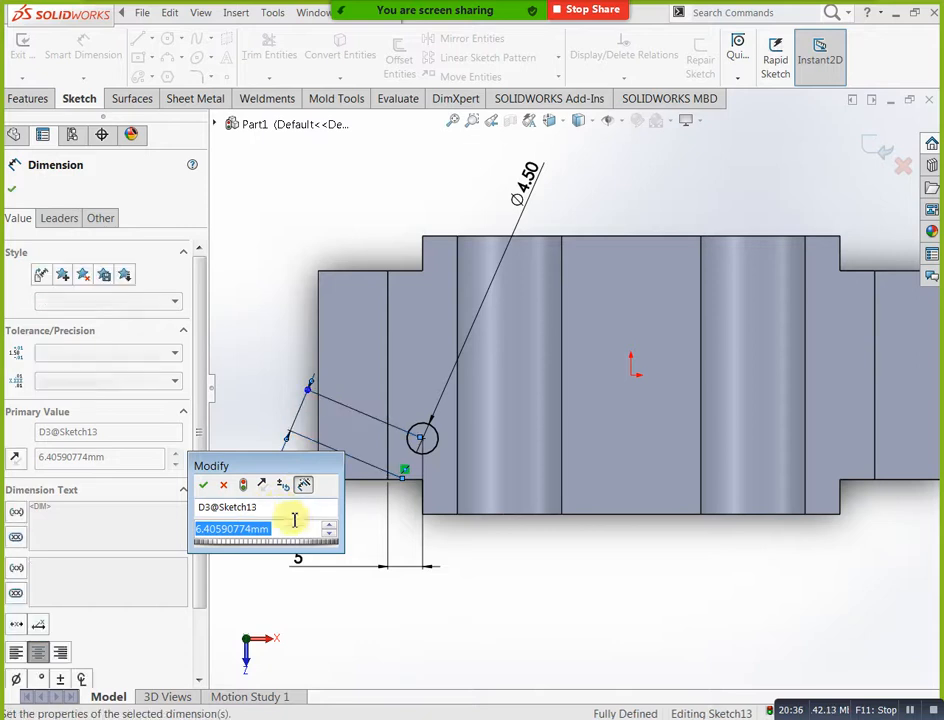
key(Return)
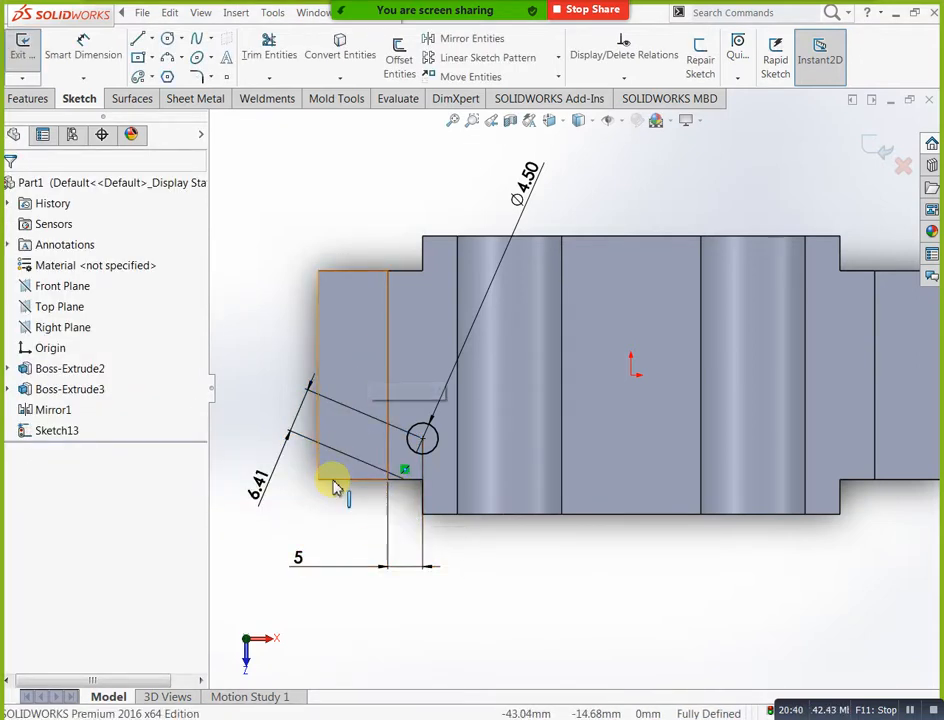
key(ctrl+z)
key(ctrl+z)
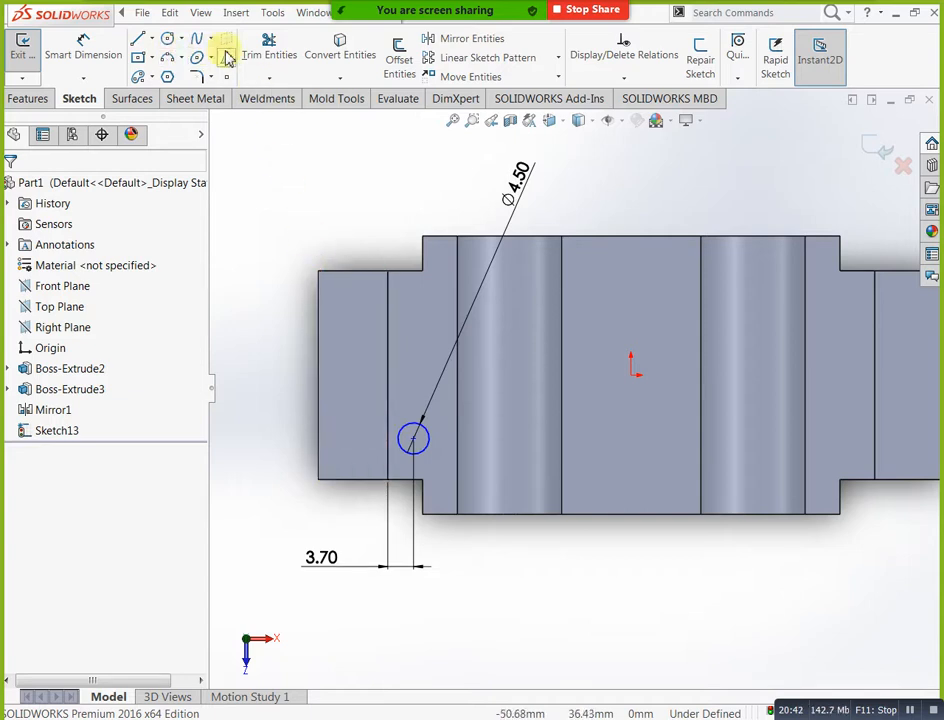
Dimension the circle's centre 7 mm from the short front edge of the -X strip
click(83, 47)
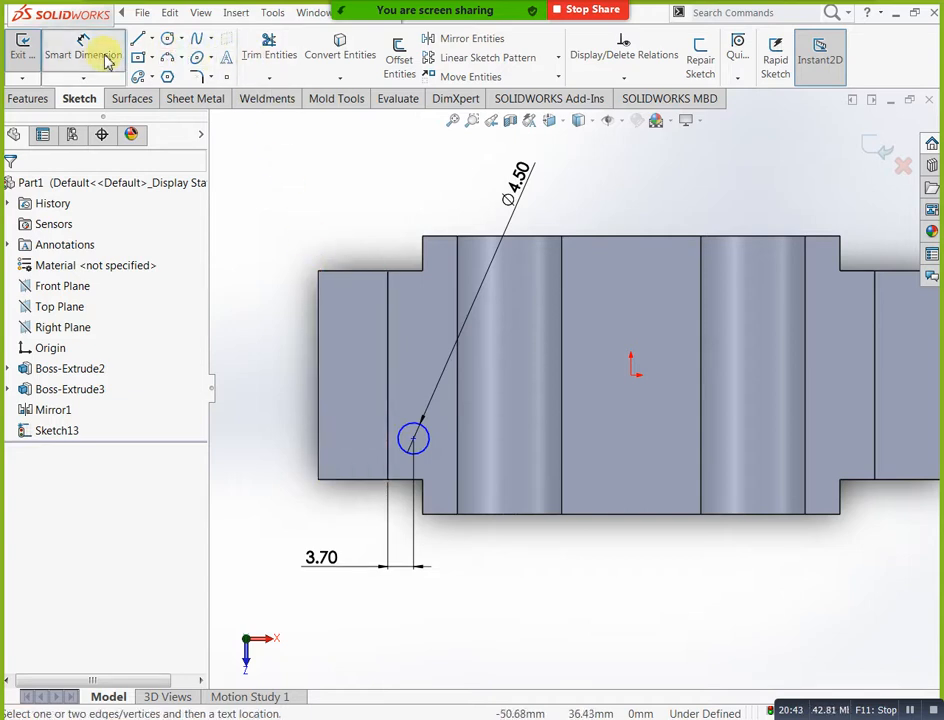
click(398, 482)
click(413, 439)
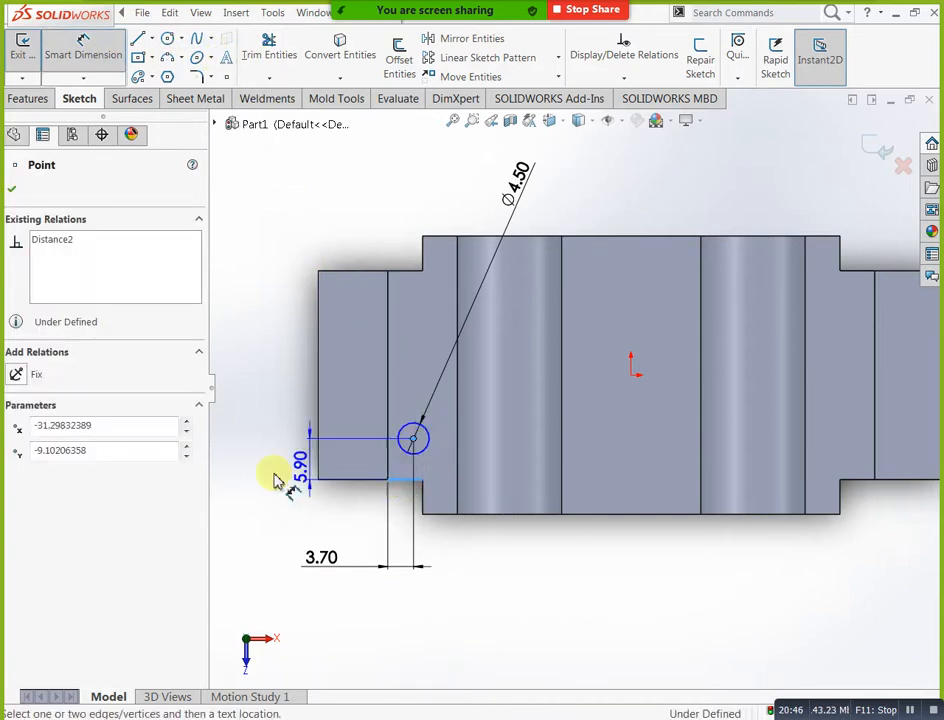
click(255, 495)
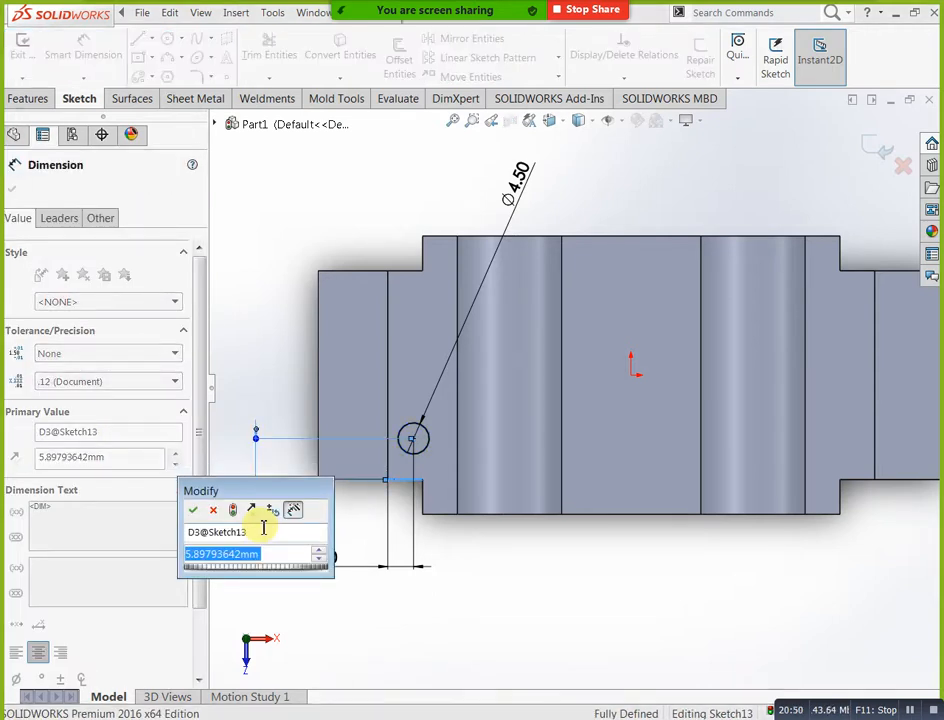
text(7)
key(Return)
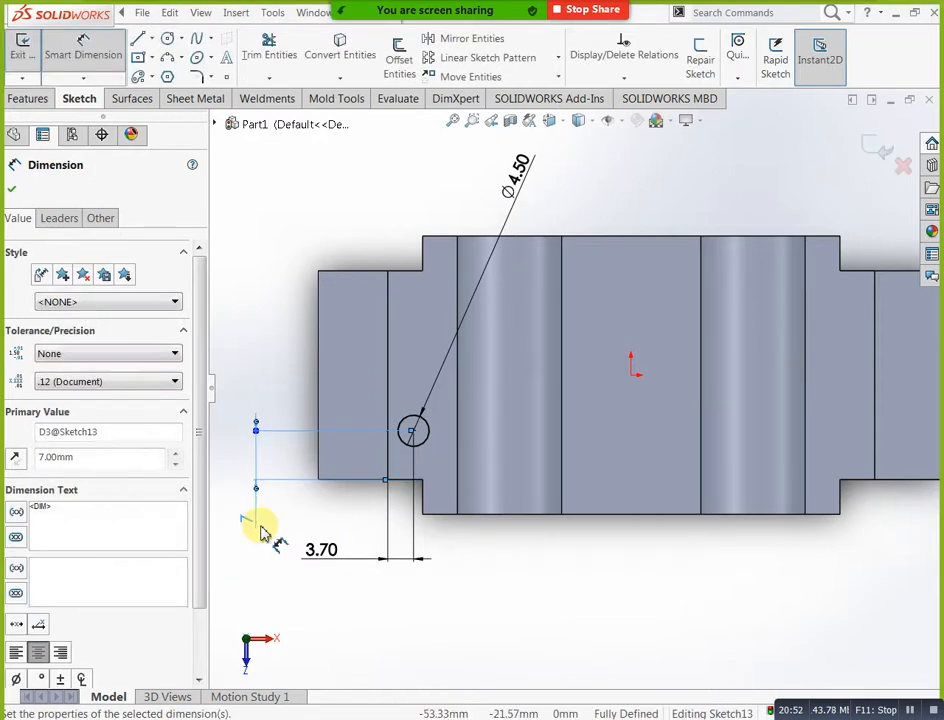
Check the hole spacing in the PDF's top view of the base and set the circle's distance from the front edge to 7.5 mm
key(alt+Tab)
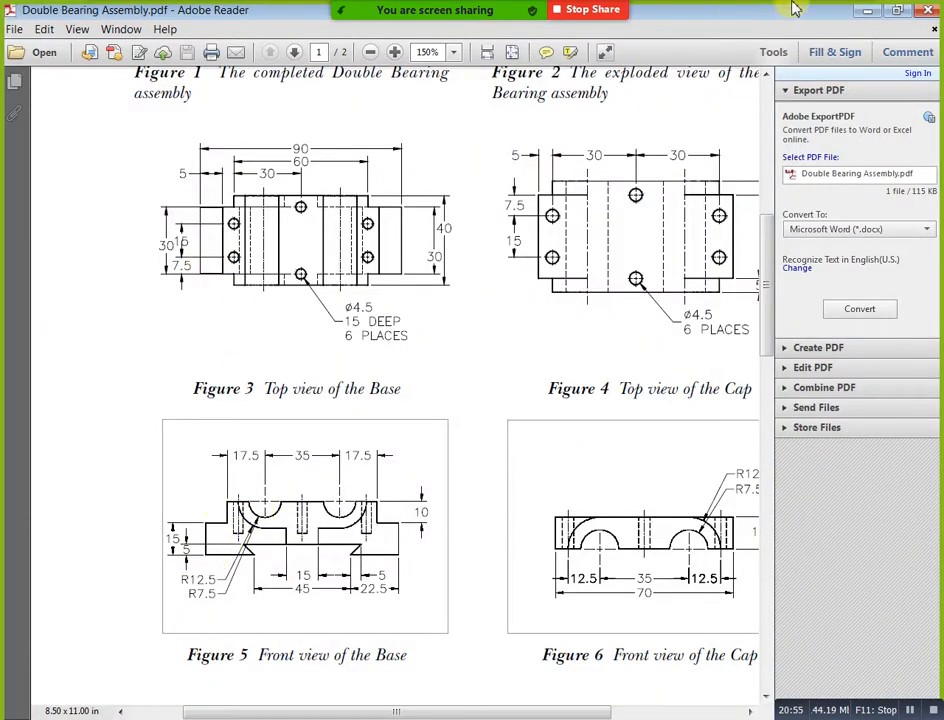
key(alt+Tab)
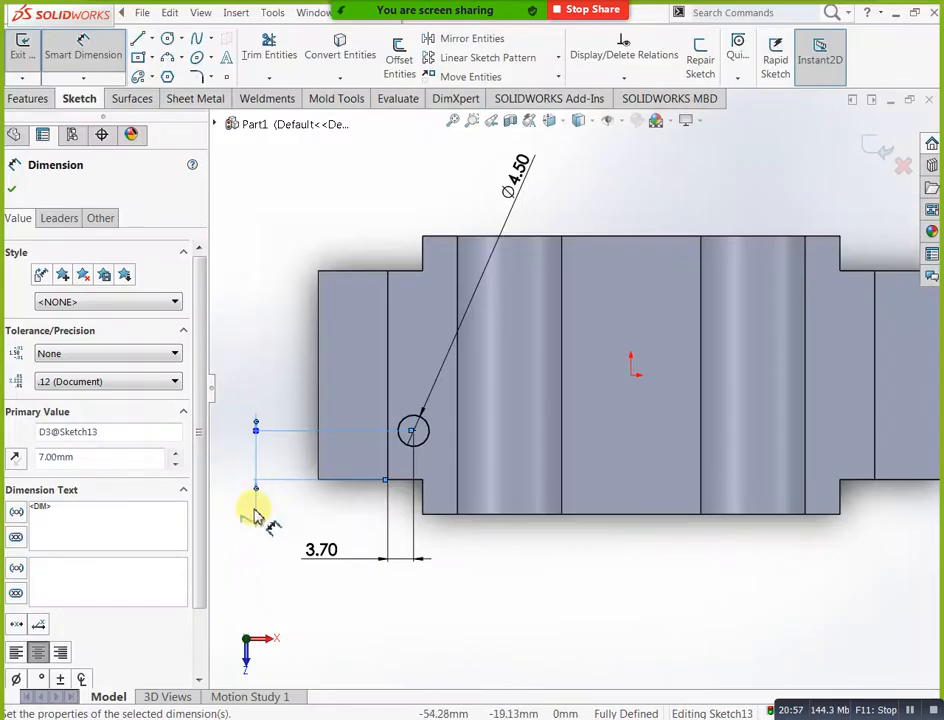
click(256, 510)
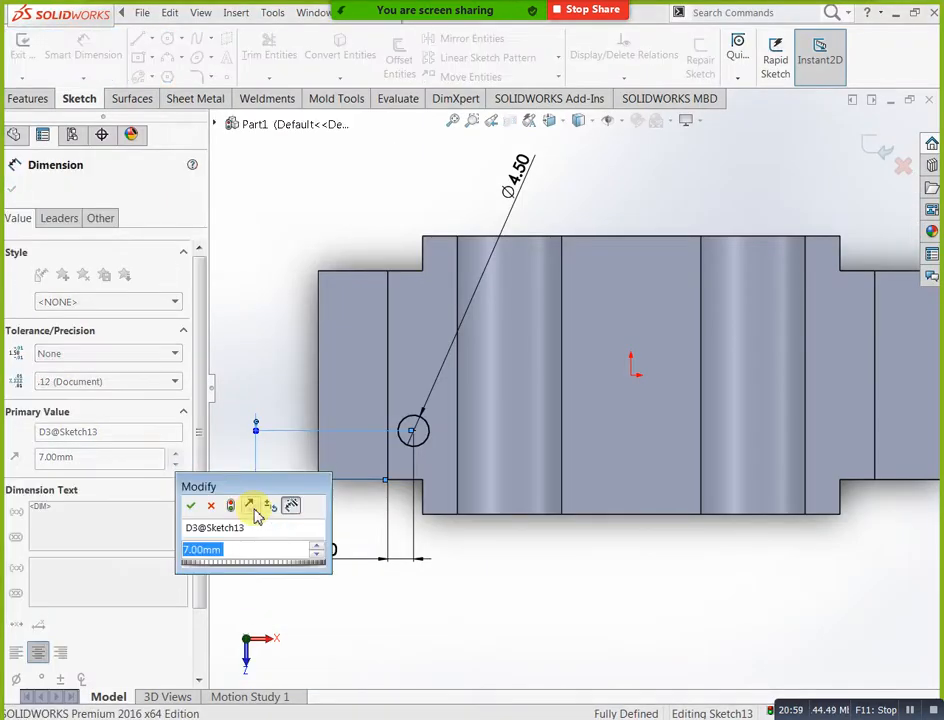
text(7.5)
key(Return)
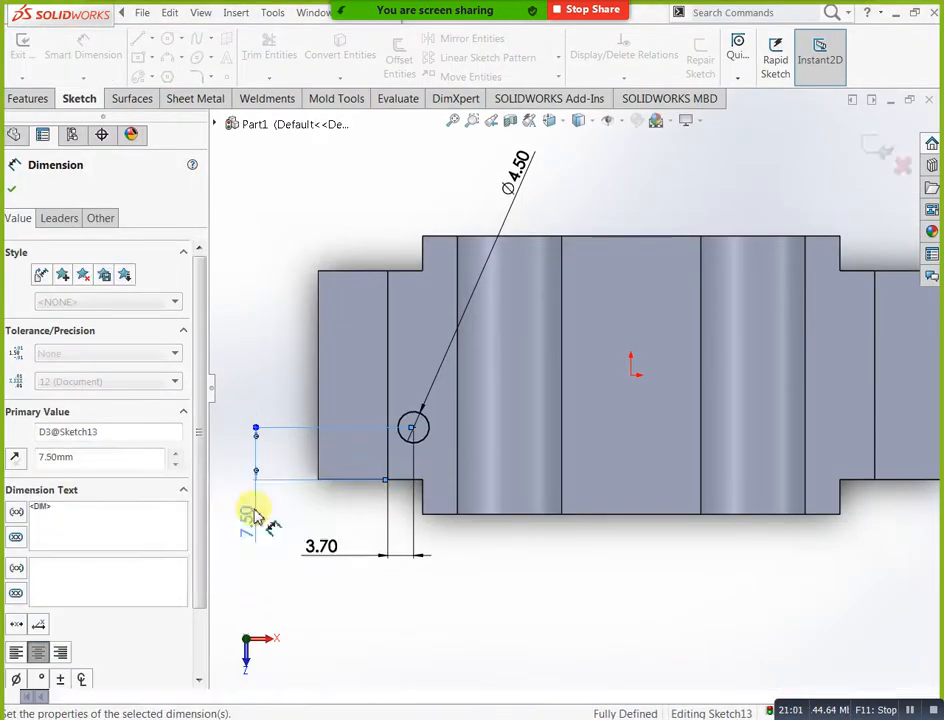
Set the distance from the circle's centre to the strip's outer -X edge to 5 mm
double_click(318, 549)
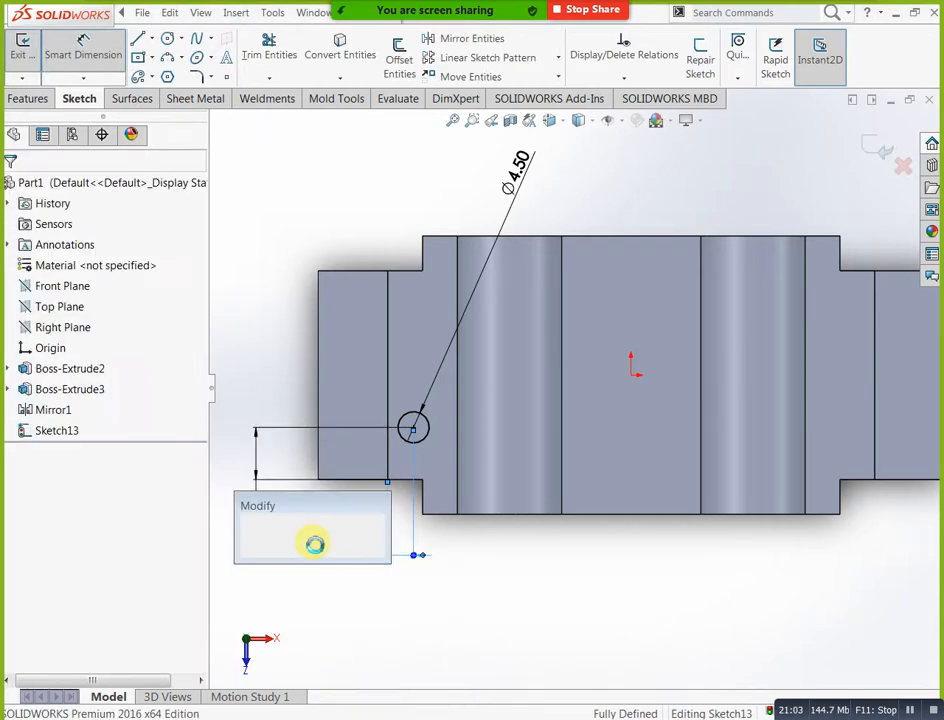
text(5)
key(Return)
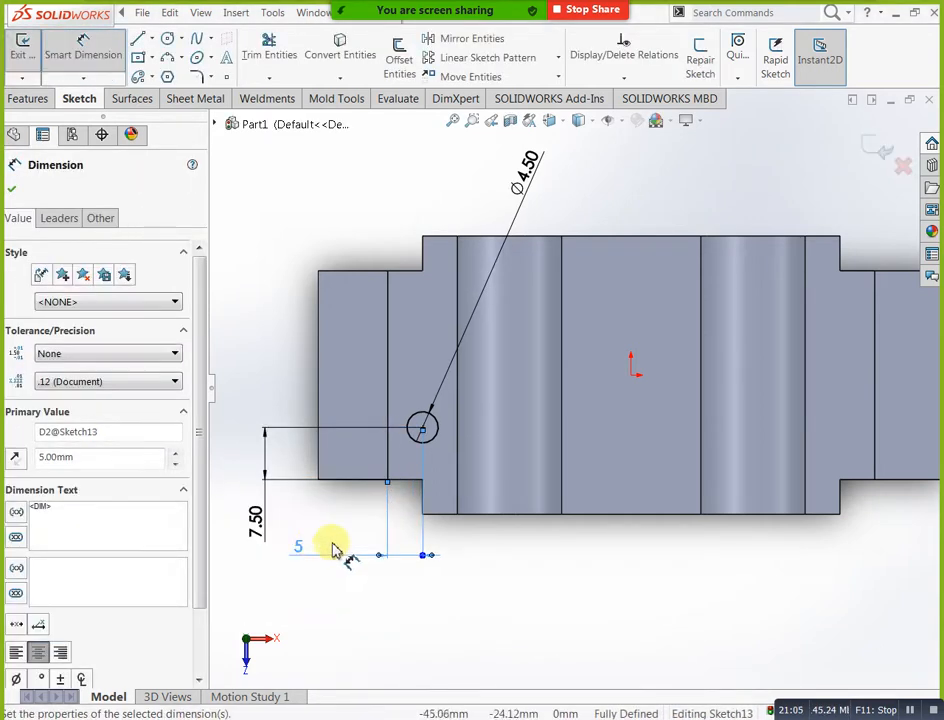
click(433, 635)
scroll(433, 635, up, 3)
scroll(678, 379, up, 1)
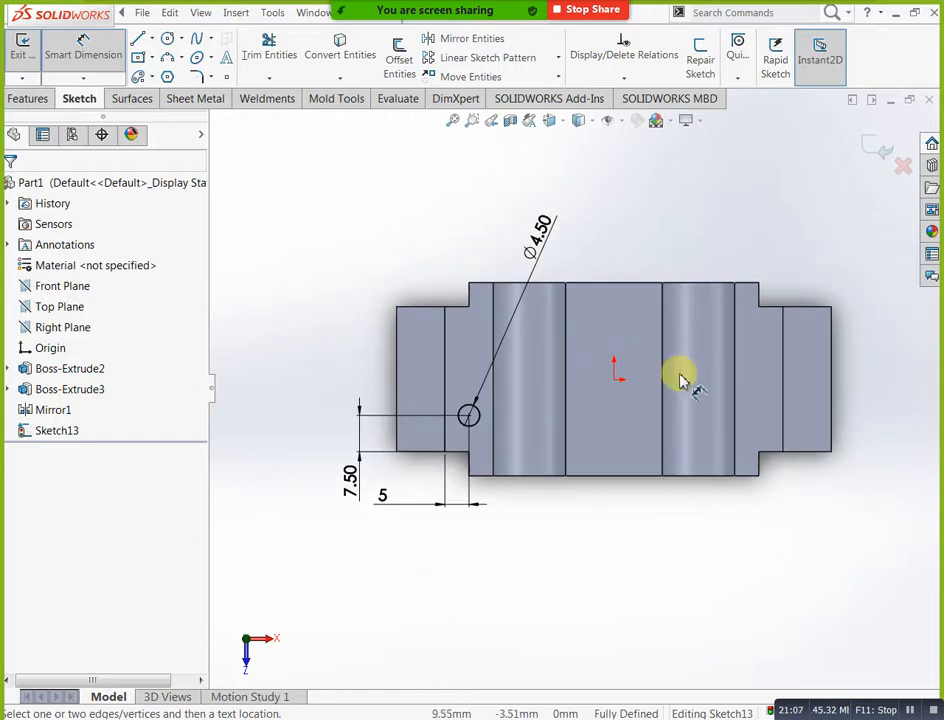
Exit the sketch and cut-extrude the 4.5 mm circle as a blind hole 15 mm deep
click(878, 150)
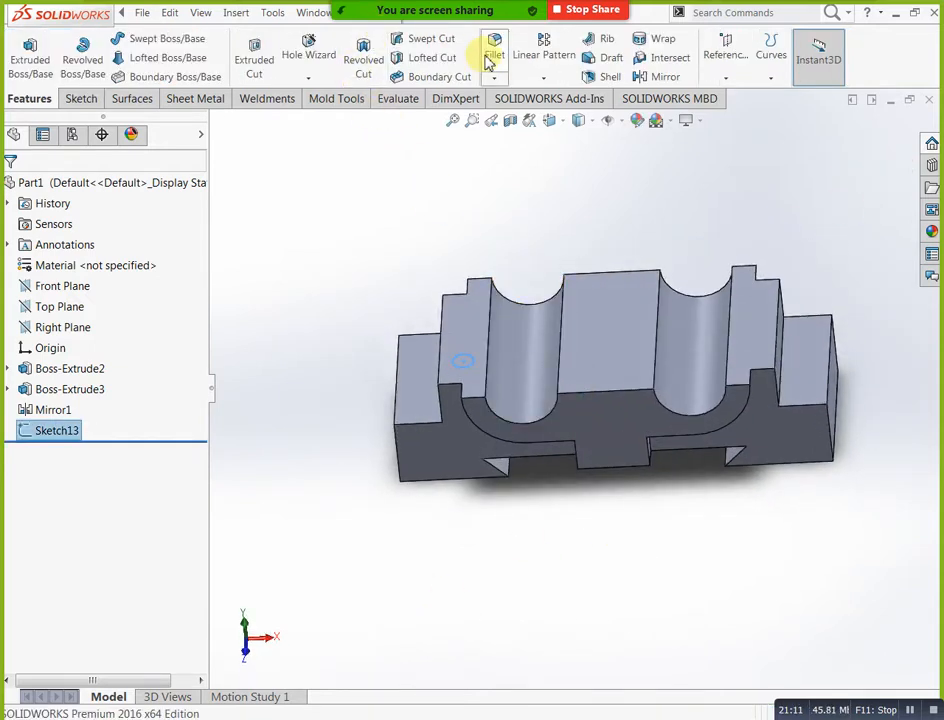
click(268, 68)
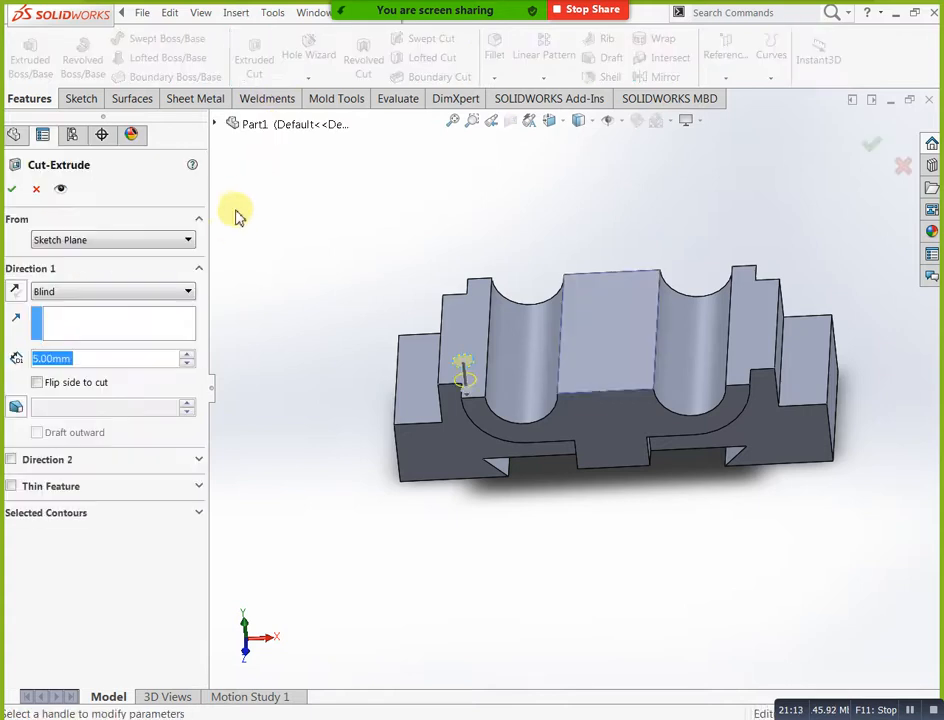
text(15)
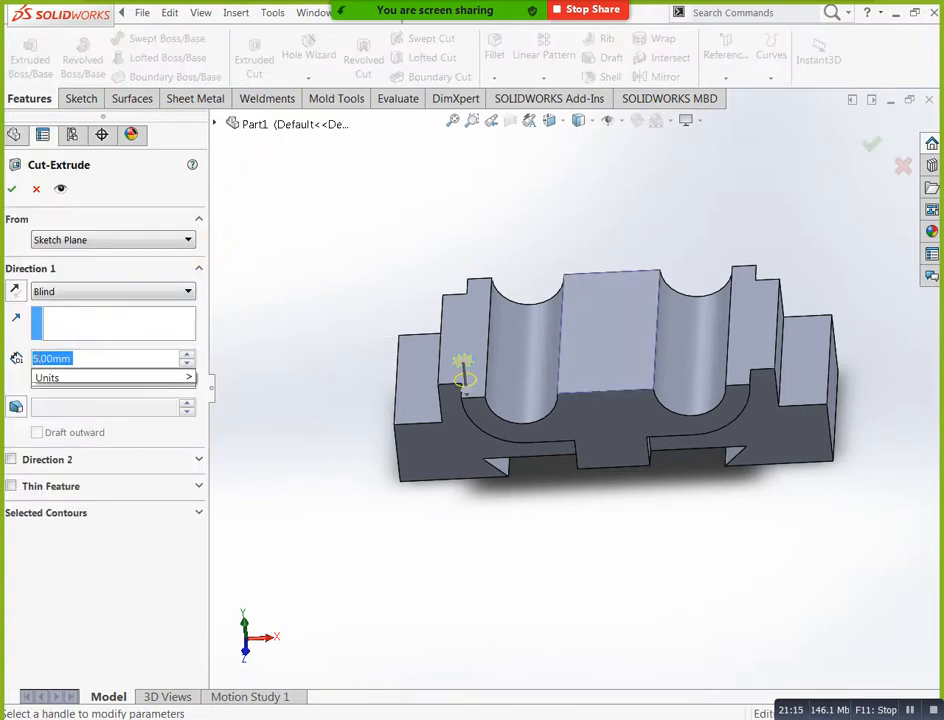
key(Return)
click(11, 189)
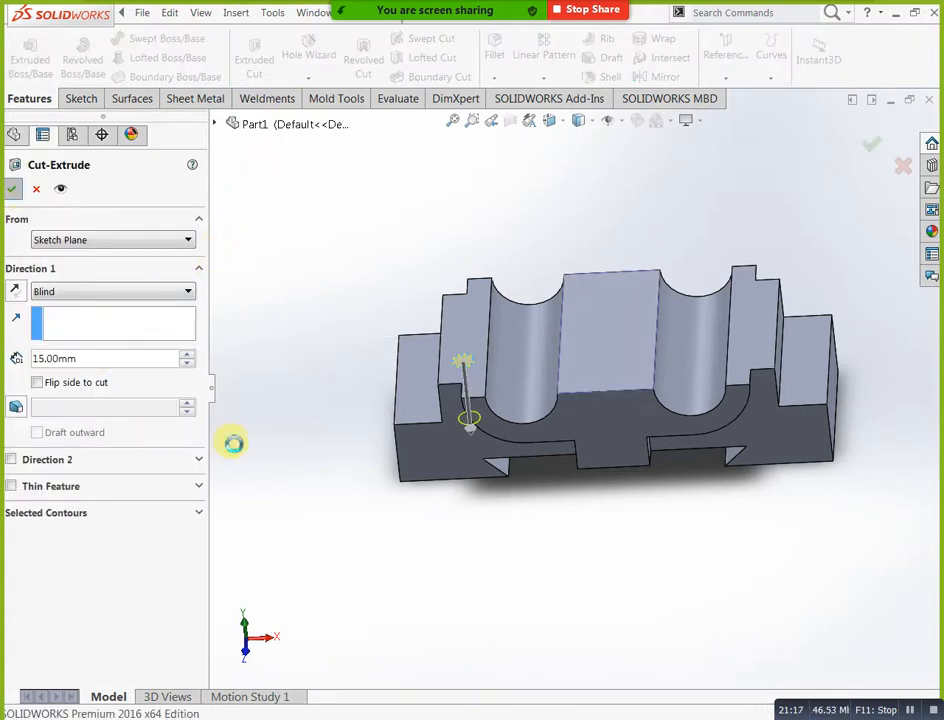
Start a new sketch on the -X top strip that contains the hole, viewed normal to the face
middle_drag(291, 514, 407, 553)
click(444, 286)
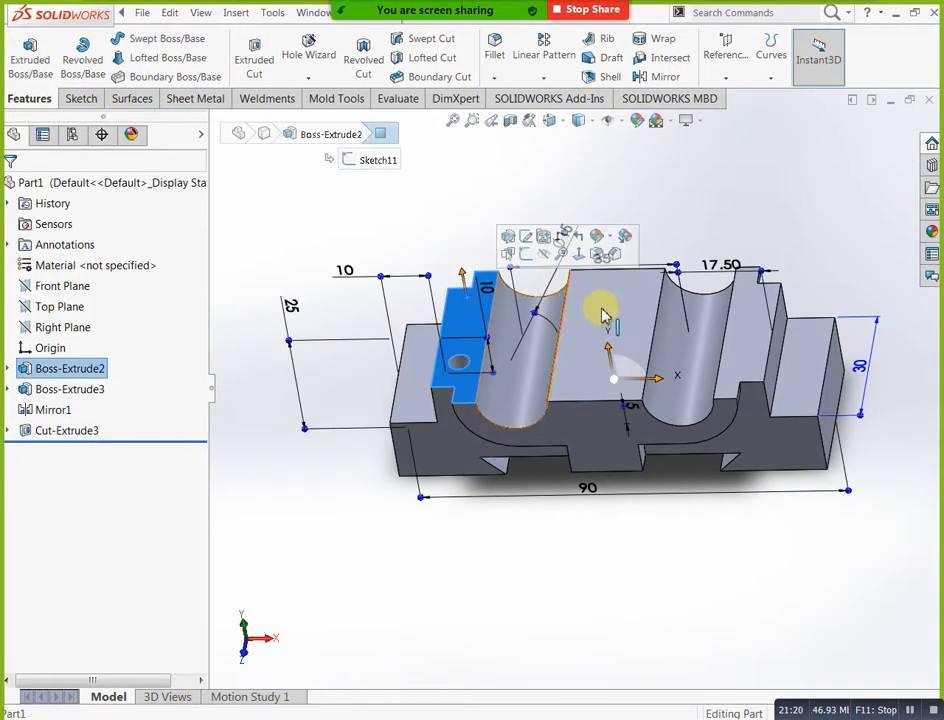
click(525, 255)
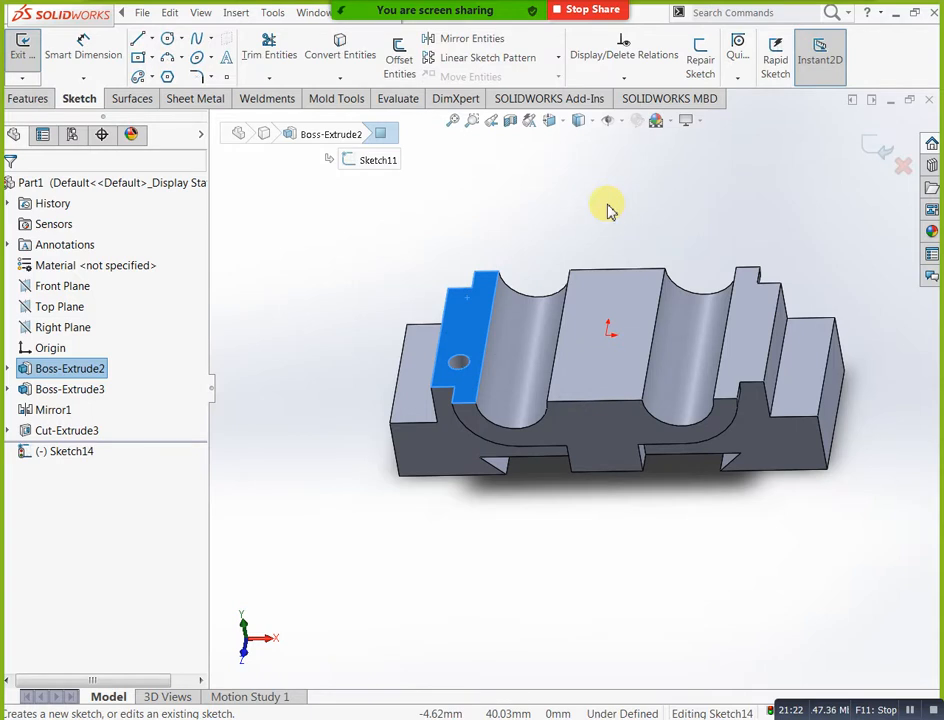
key(ctrl+8)
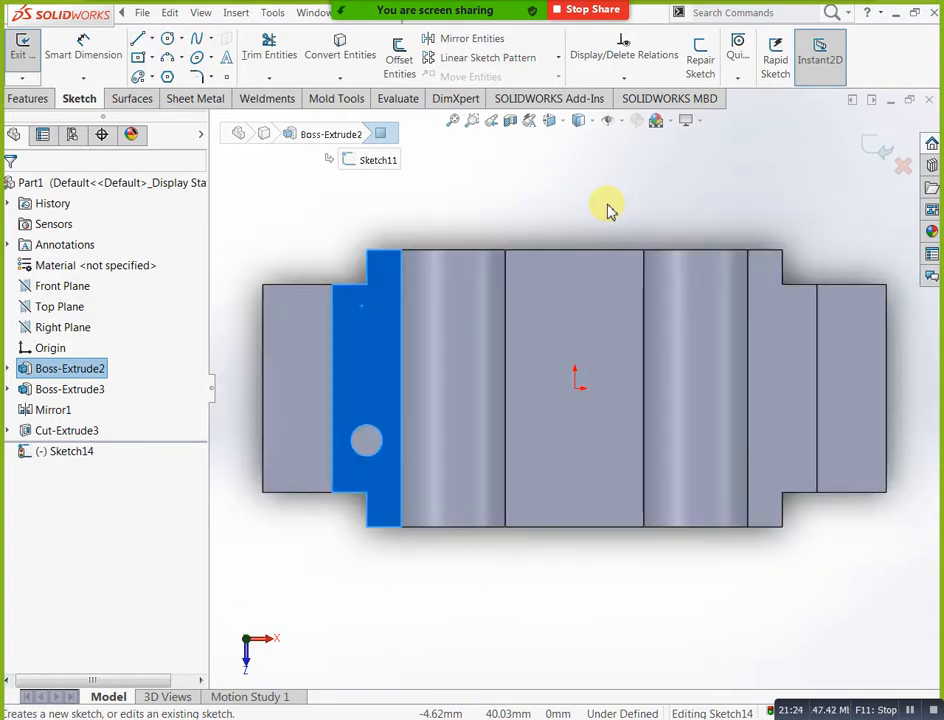
click(608, 210)
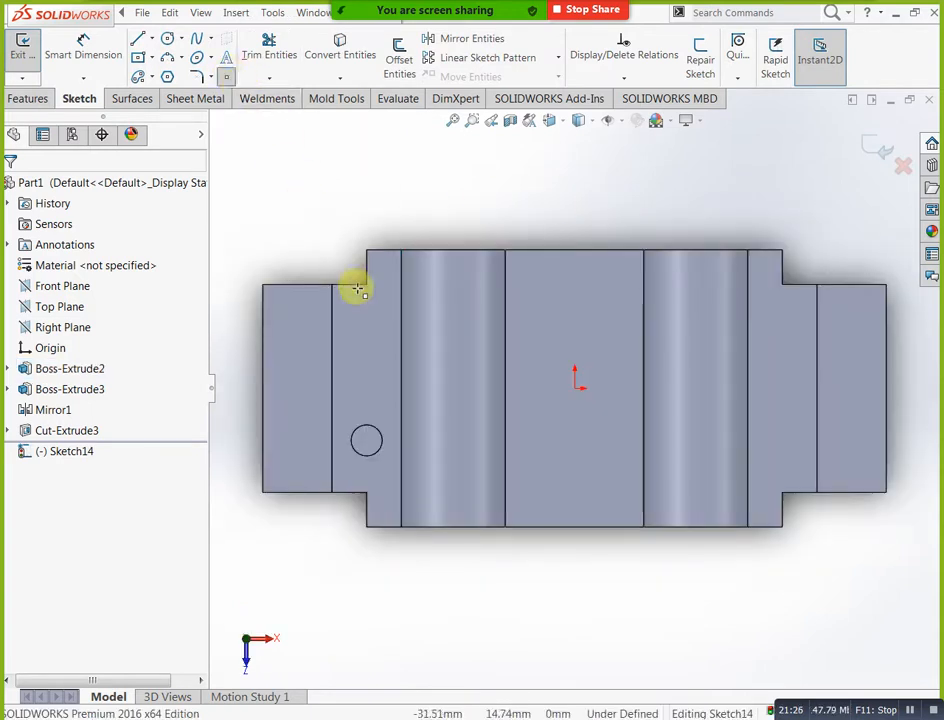
Place five sketch points: one at the rear of the -X strip, two on the centreline near the rear and front edges, two on the +X strip
click(367, 325)
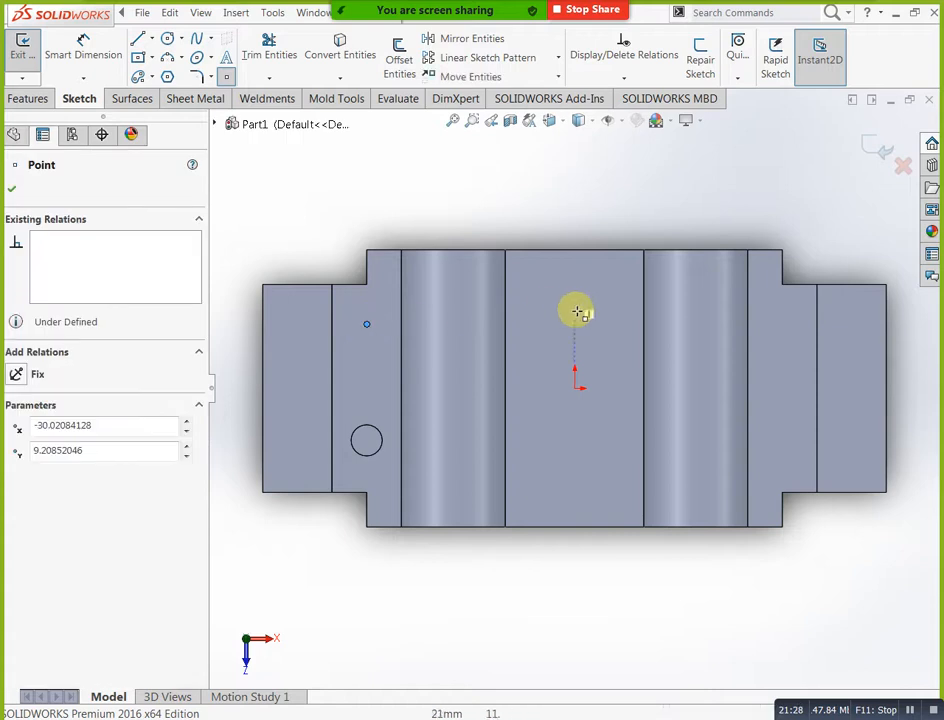
click(576, 259)
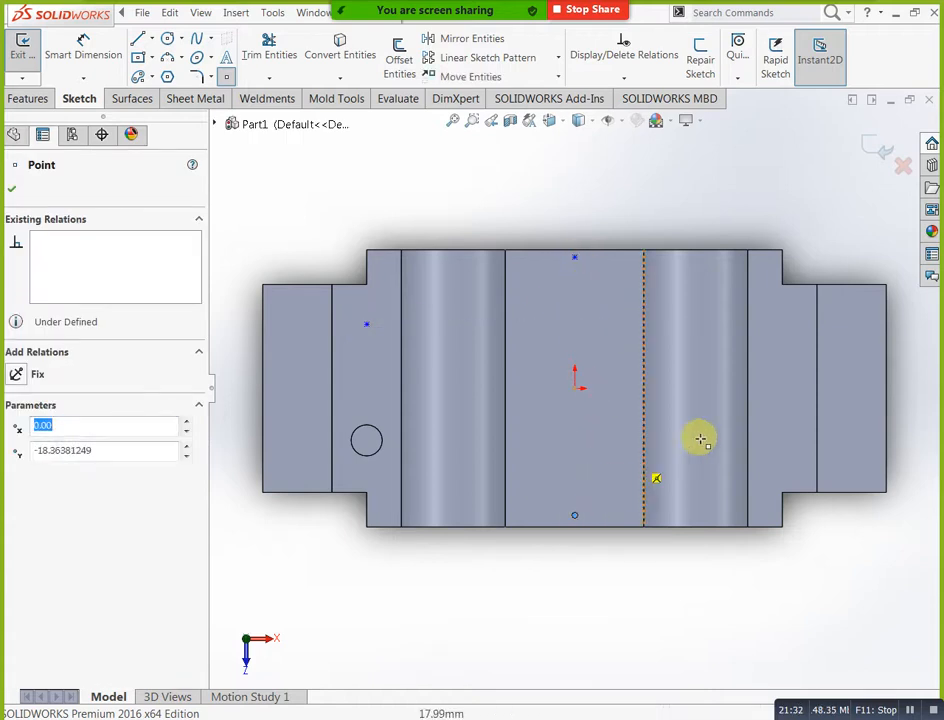
click(800, 319)
click(798, 457)
Dimension the -X strip's point 5 mm from the strip's outer -X edge
click(85, 55)
click(366, 325)
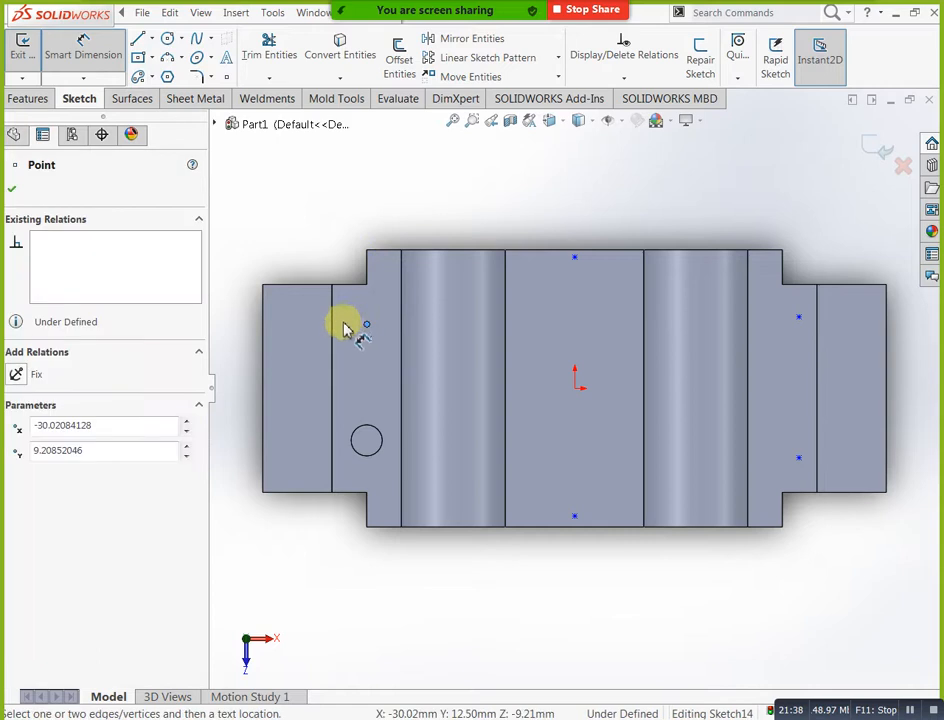
click(337, 313)
click(284, 240)
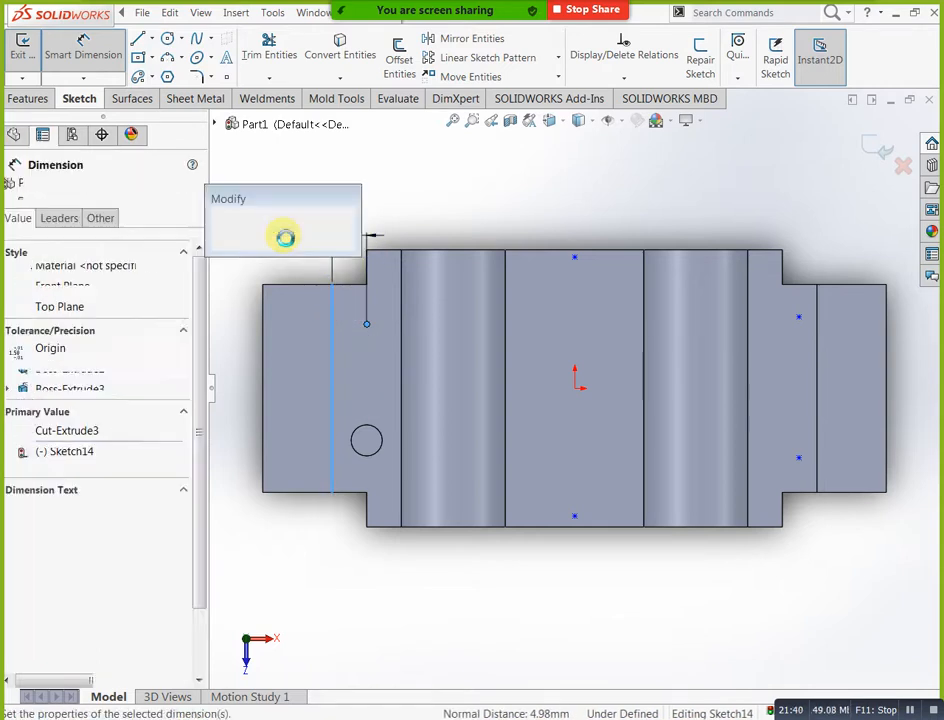
text(5)
key(Return)
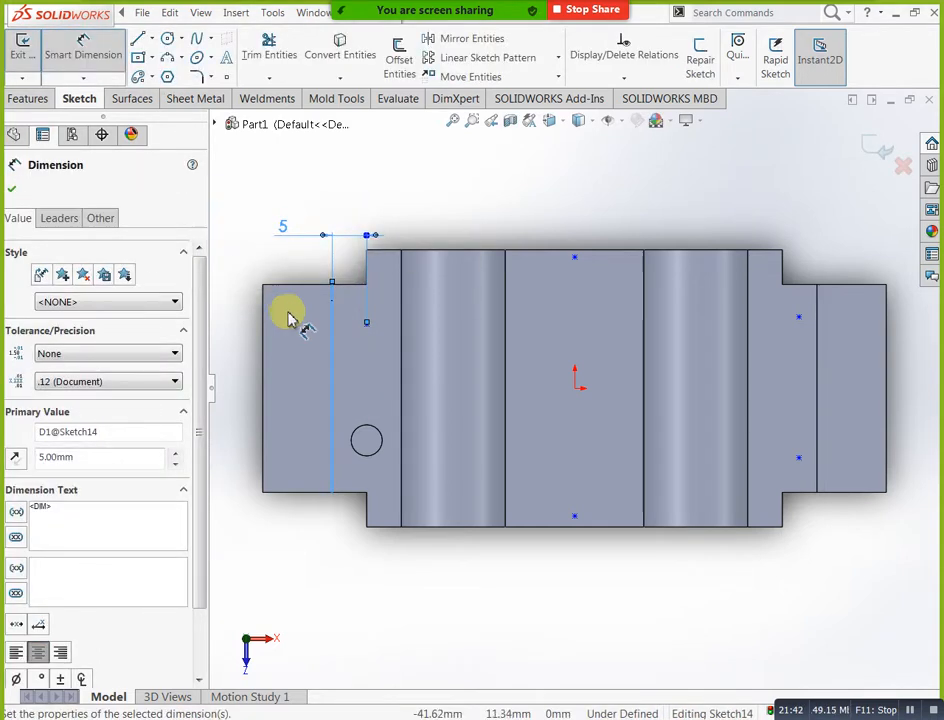
Dimension the -X strip's point 7.5 mm from the strip's rear edge
mouse_move(368, 328)
mouse_down()
mouse_move(280, 289)
mouse_move(253, 257)
mouse_move(232, 221)
mouse_move(256, 188)
mouse_move(365, 272)
mouse_move(375, 325)
mouse_move(331, 293)
mouse_move(338, 272)
mouse_move(352, 281)
mouse_move(334, 306)
mouse_up()
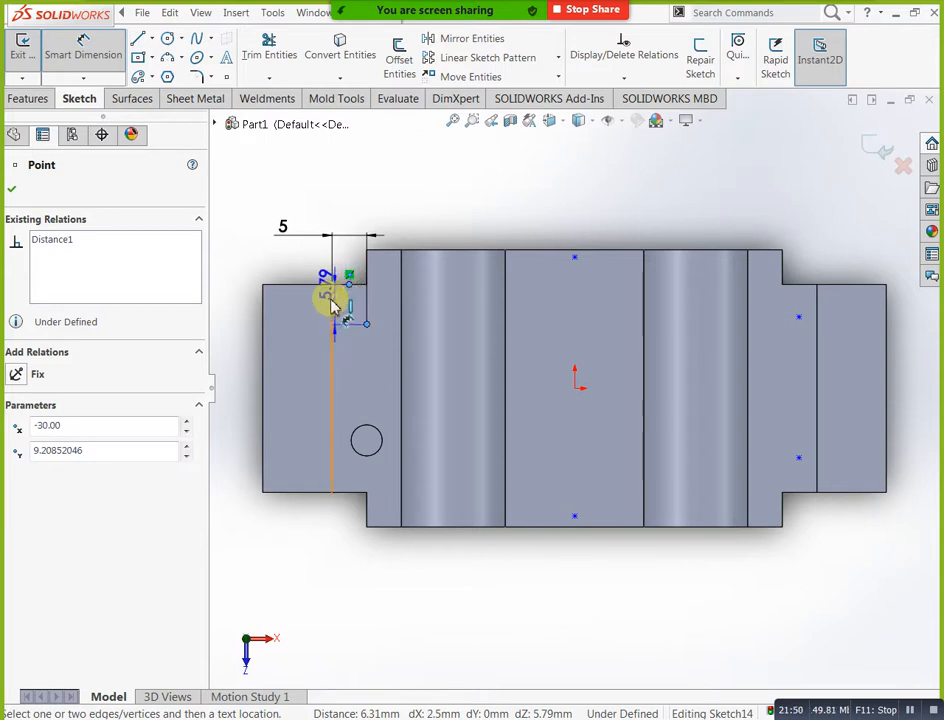
click(276, 347)
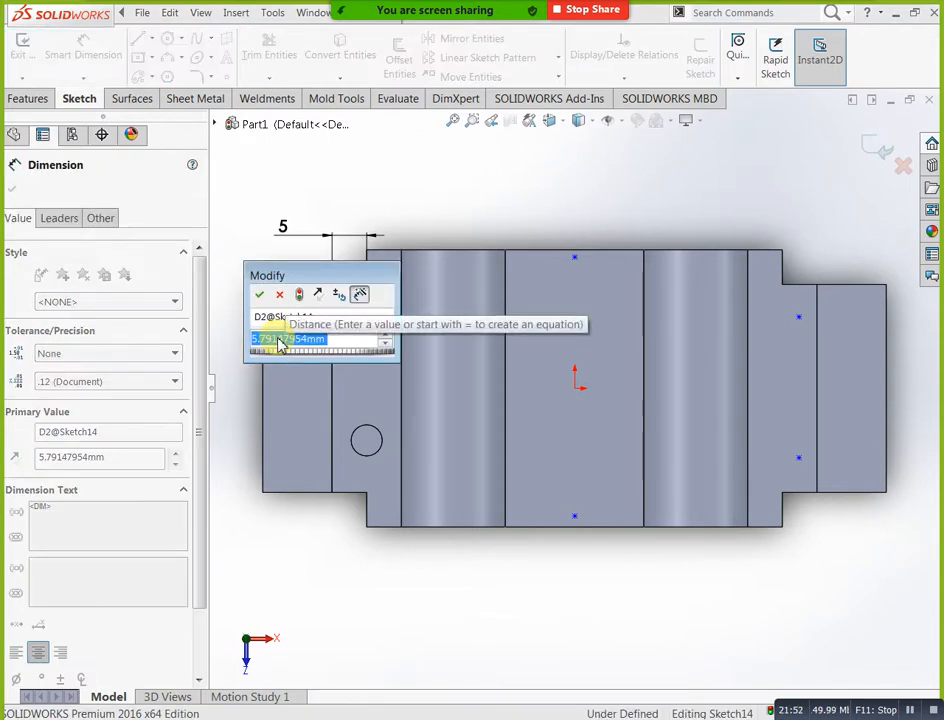
text(7.5)
key(Return)
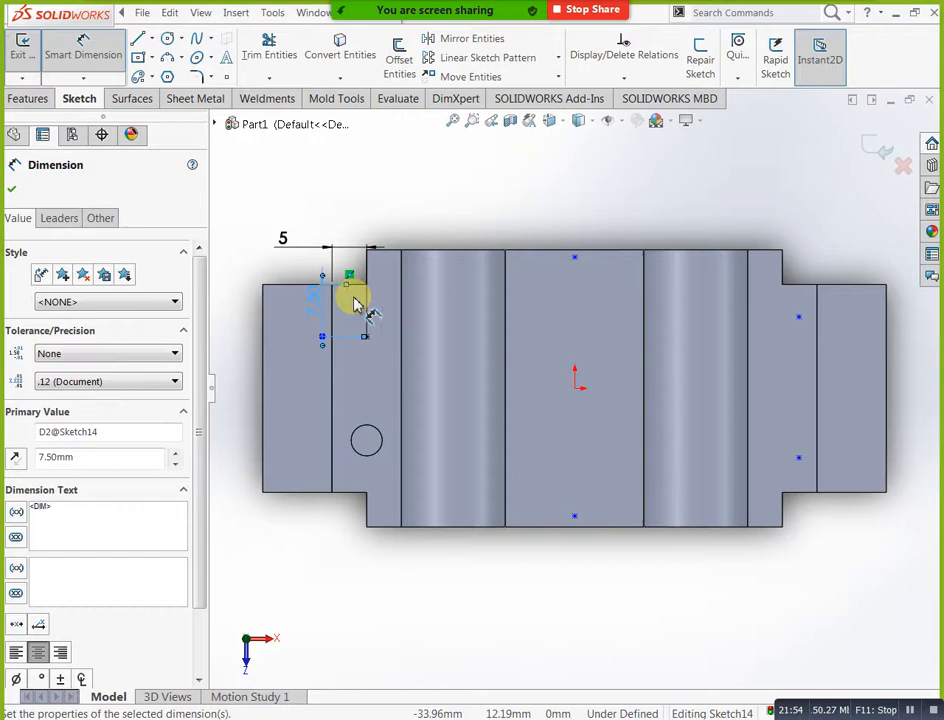
click(519, 204)
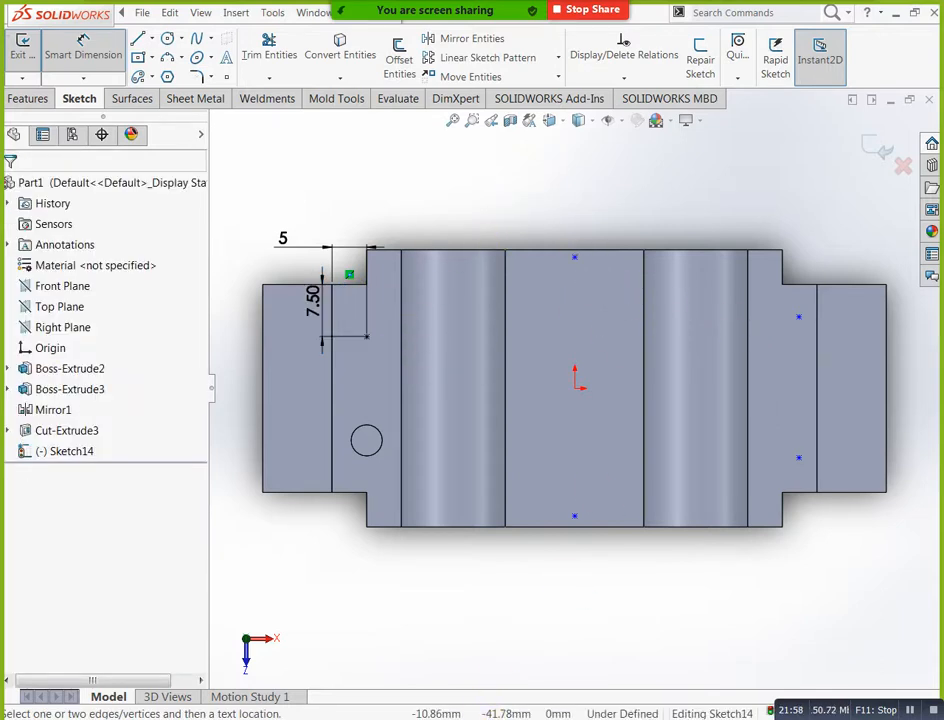
Check the hole spacing in the PDF's top view of the base and set the rear centre point 5 mm from the block's rear edge
key(alt+Tab)
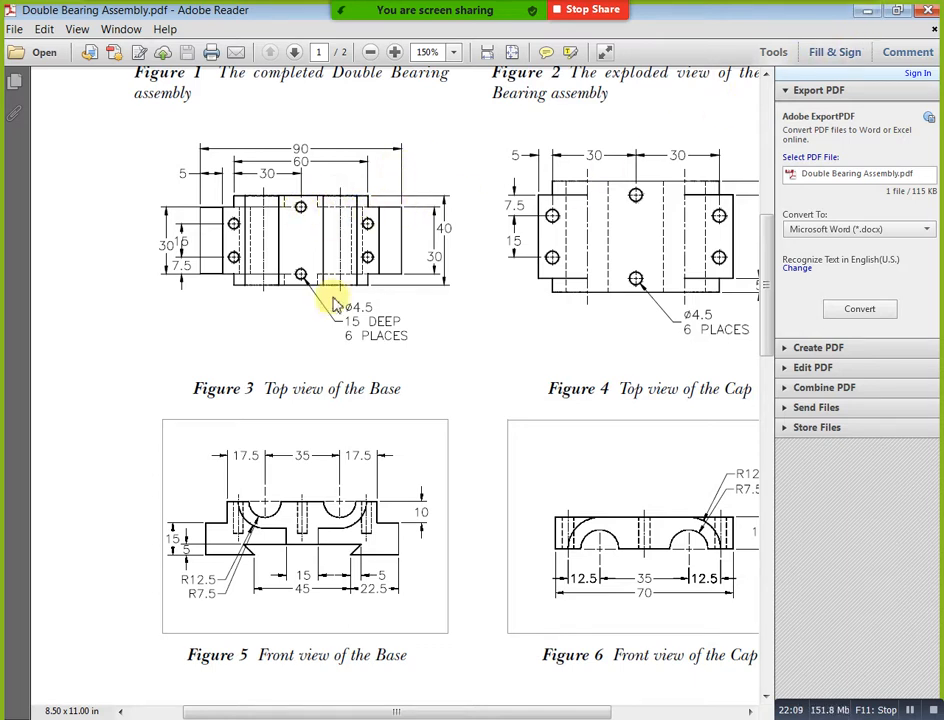
click(870, 18)
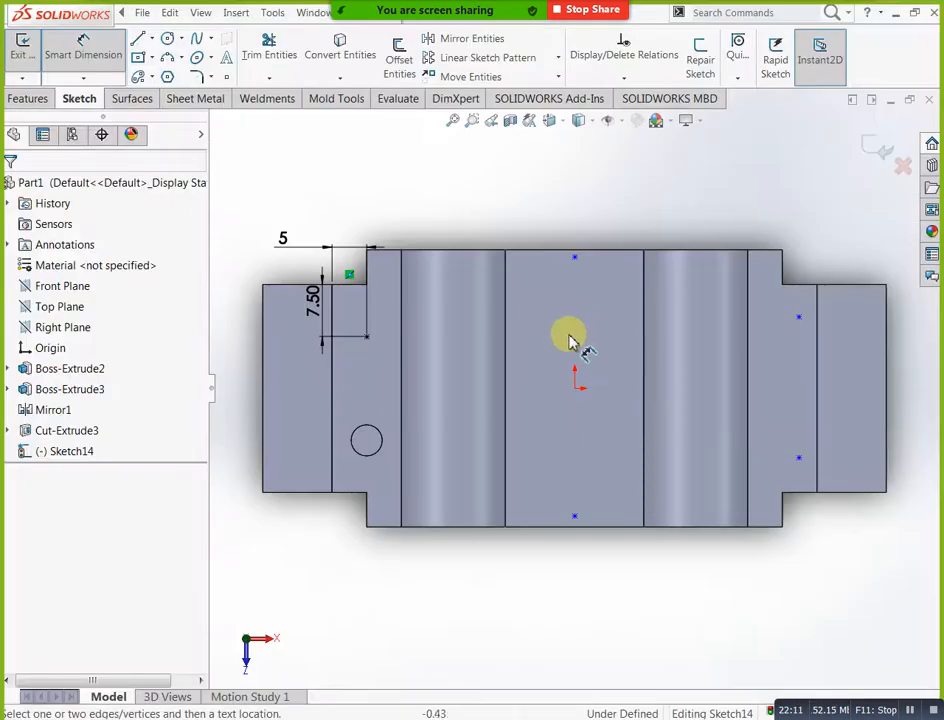
click(576, 258)
click(593, 252)
click(478, 198)
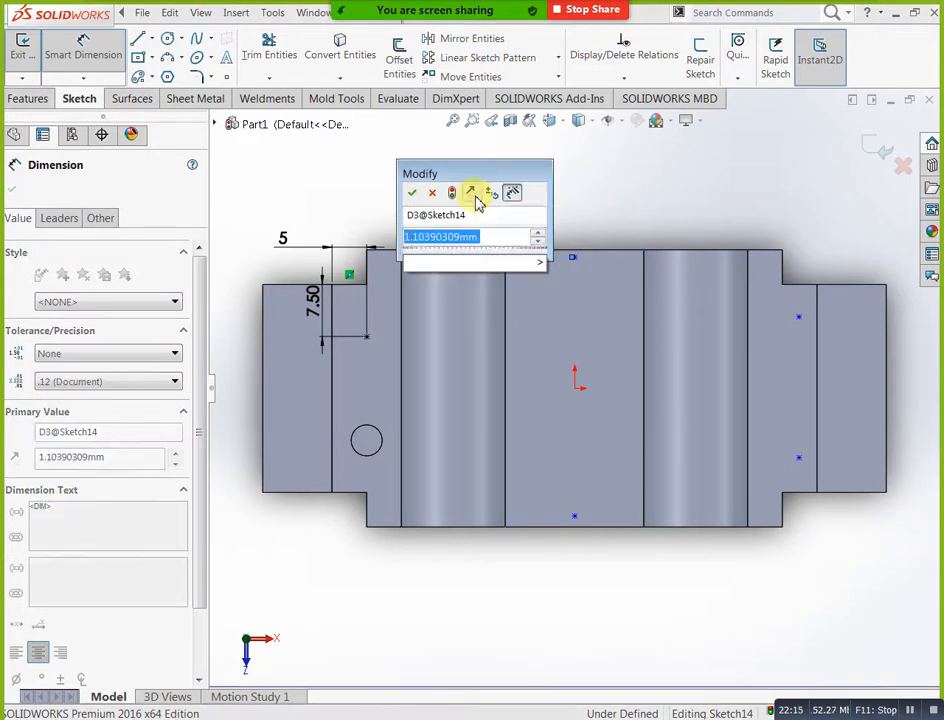
text(5)
key(Return)
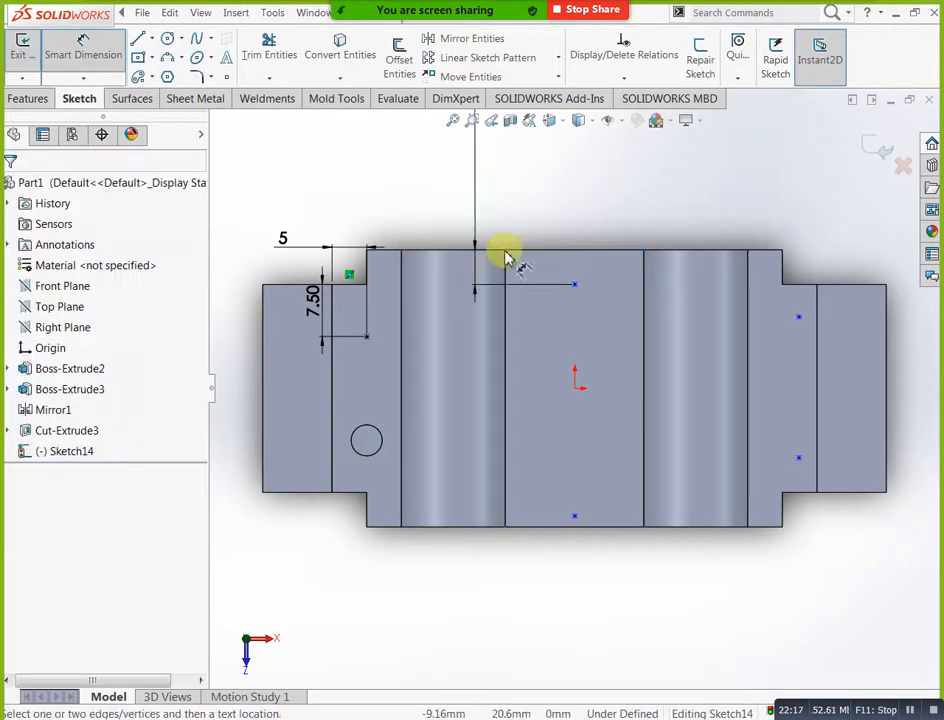
Dimension the rear centre point 30 mm from the short -X side edge at the block's rear corner
click(367, 278)
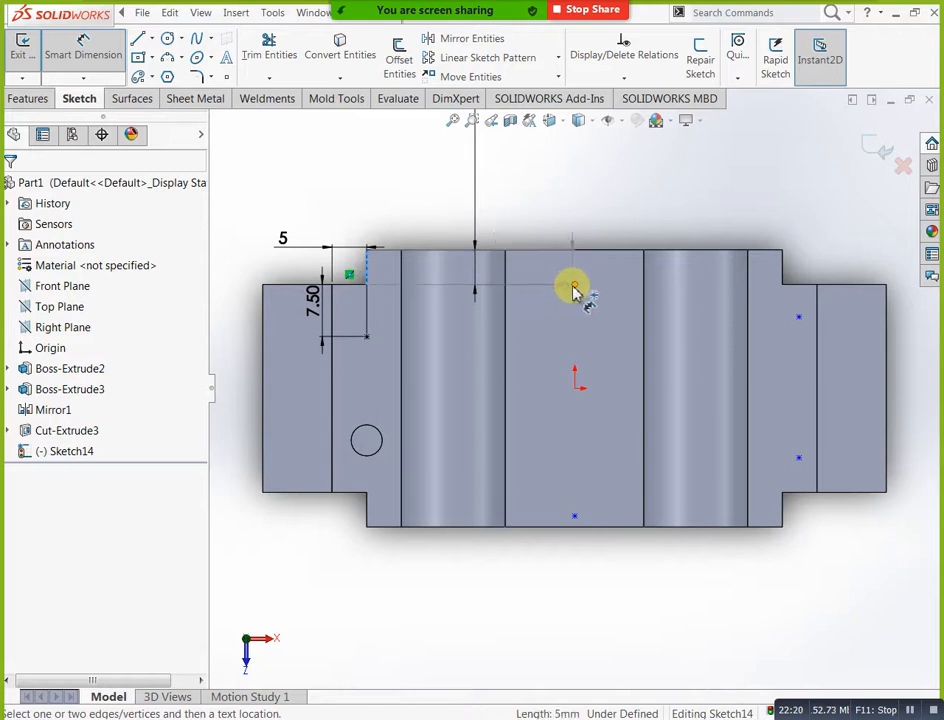
click(574, 290)
click(490, 221)
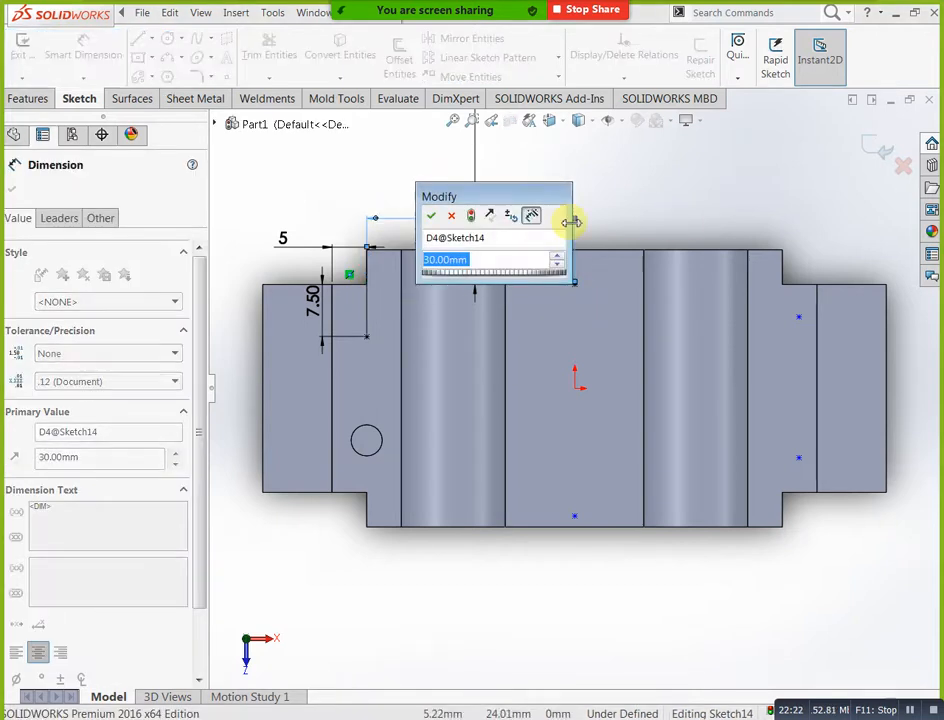
key(Return)
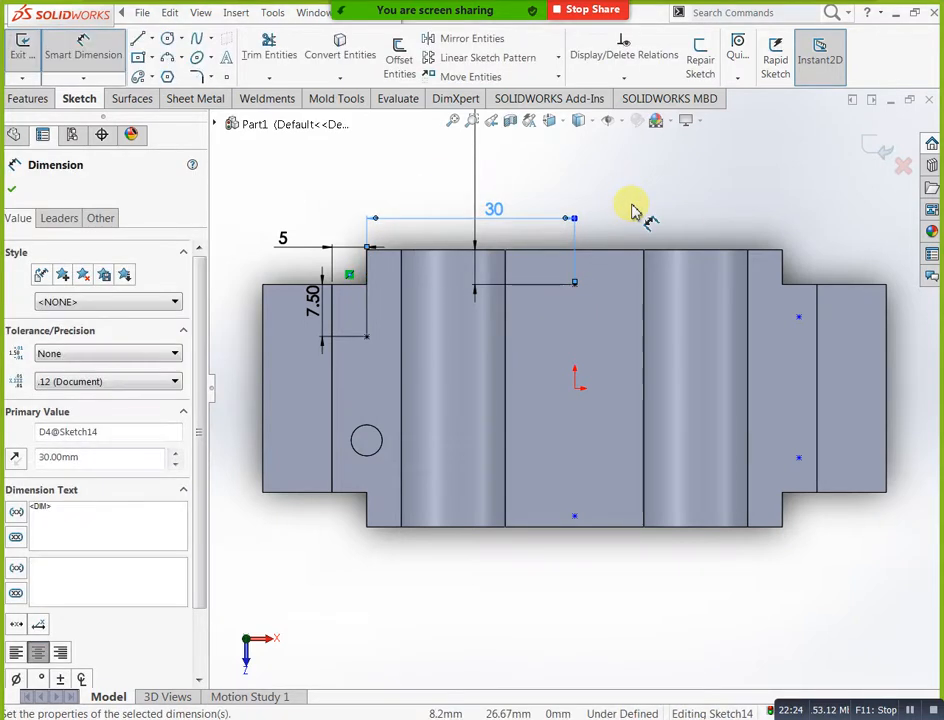
Dimension the front centre point 5 mm from the block's front edge
click(576, 517)
click(607, 528)
click(481, 588)
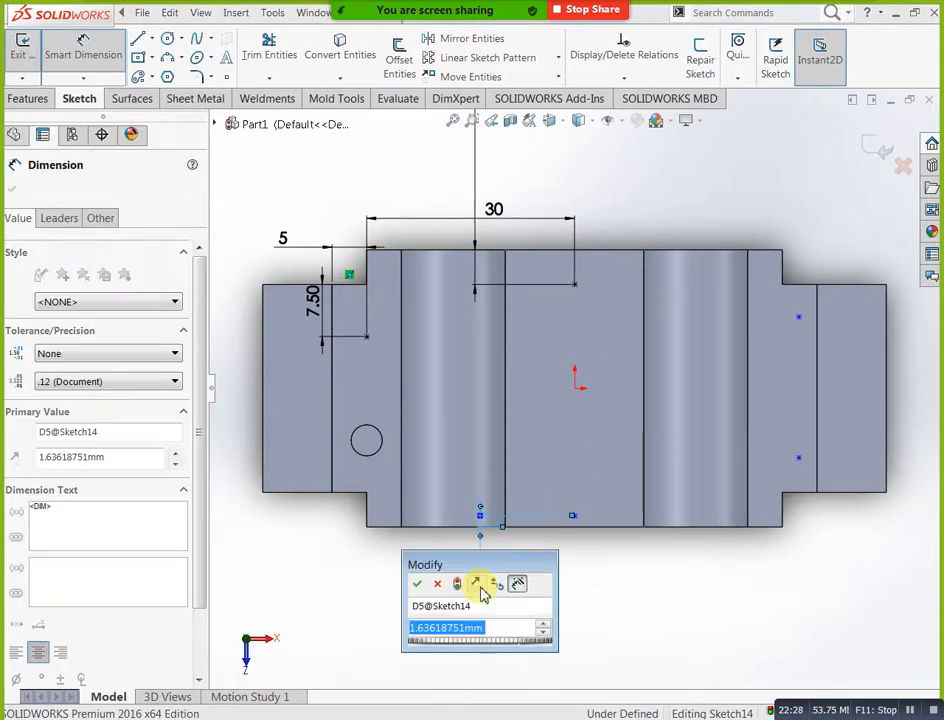
text(5)
key(Return)
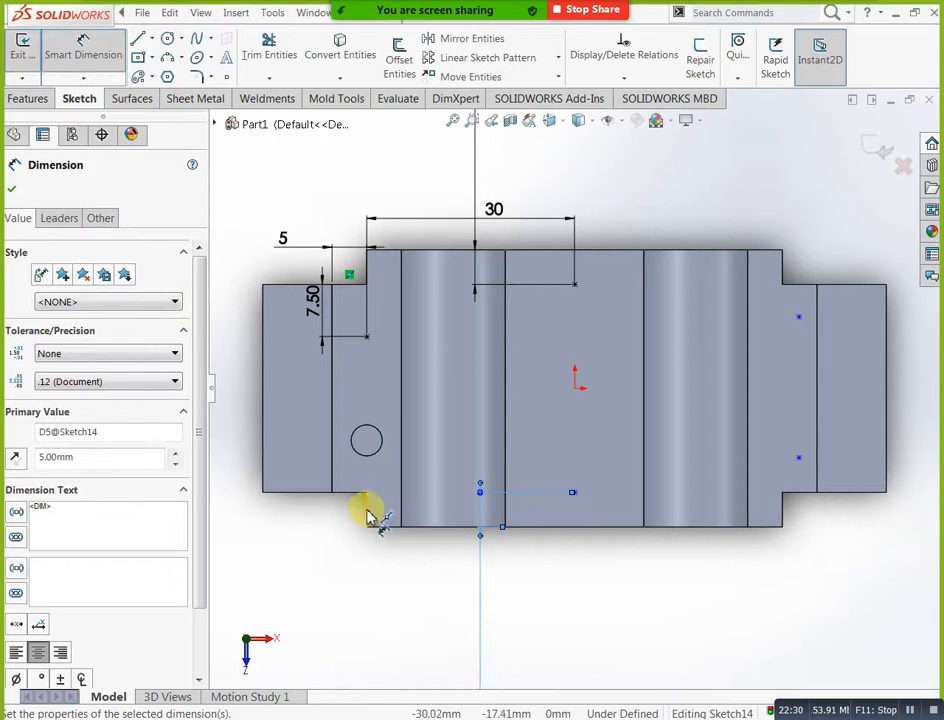
Dimension the front centre point 30 mm from the short -X side edge at the block's front corner
click(368, 503)
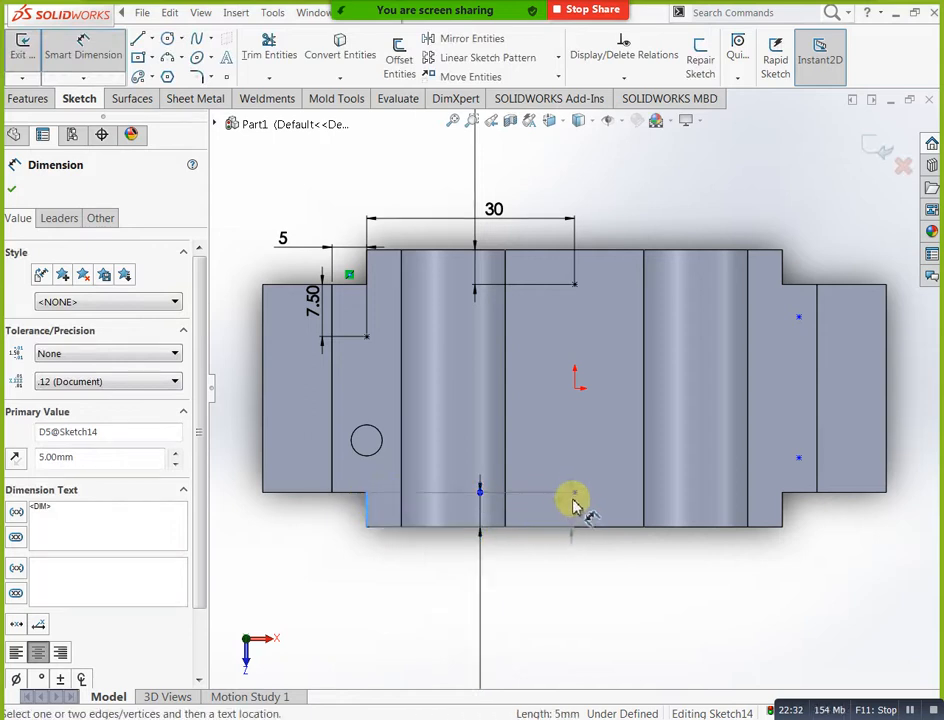
click(572, 493)
click(518, 576)
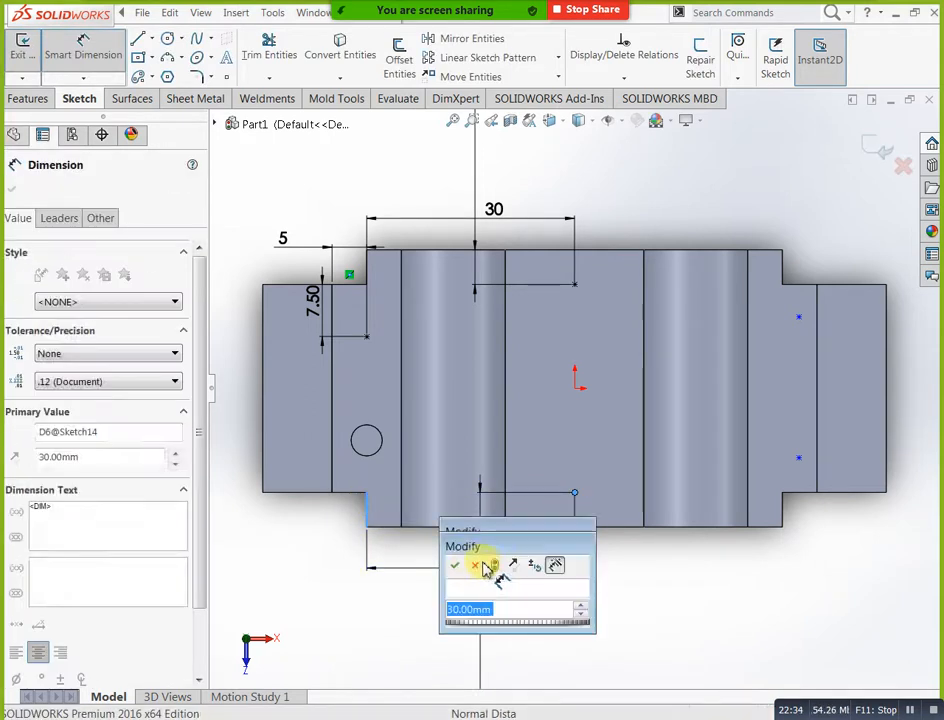
key(Return)
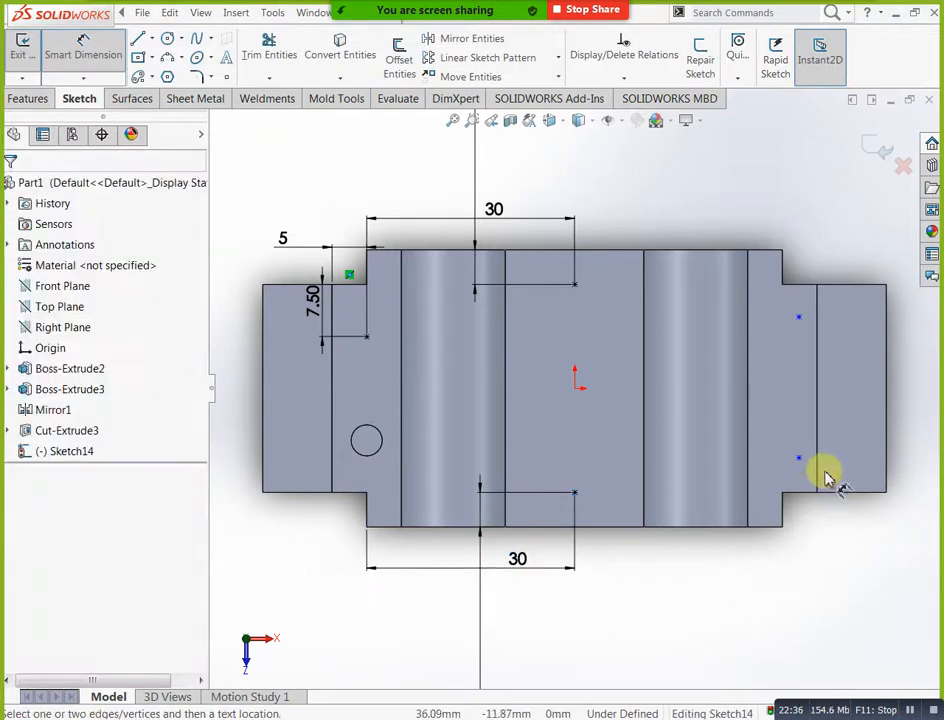
Dimension the front point on the +X strip 5 mm from the strip's front edge
click(796, 492)
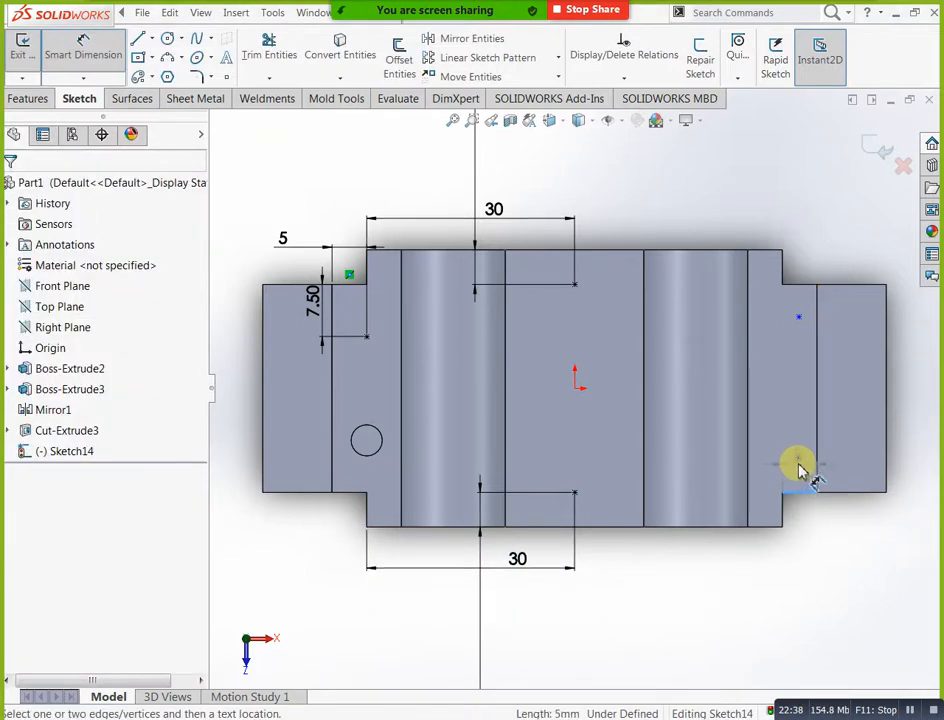
click(798, 457)
click(863, 556)
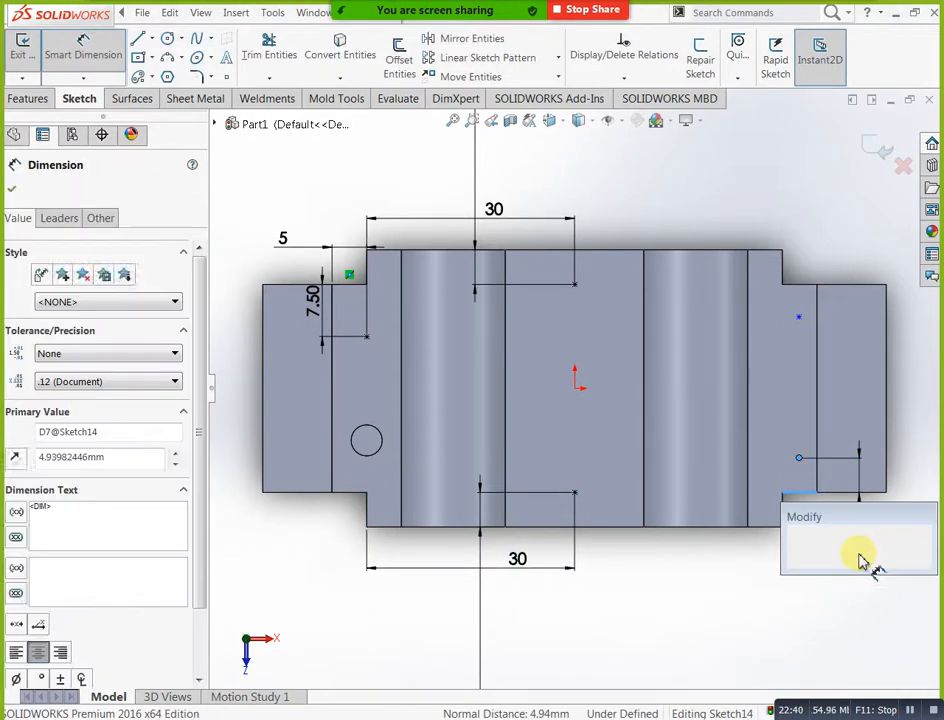
text(5)
key(Return)
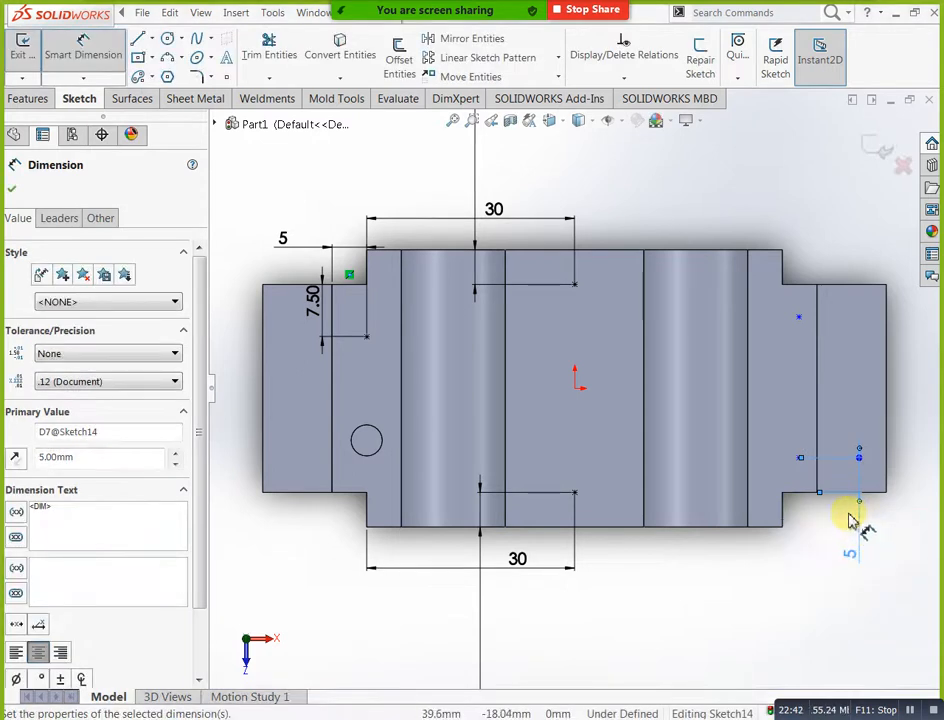
Dimension the front point on the +X strip 5 mm from the strip's outer +X edge
click(818, 435)
click(800, 458)
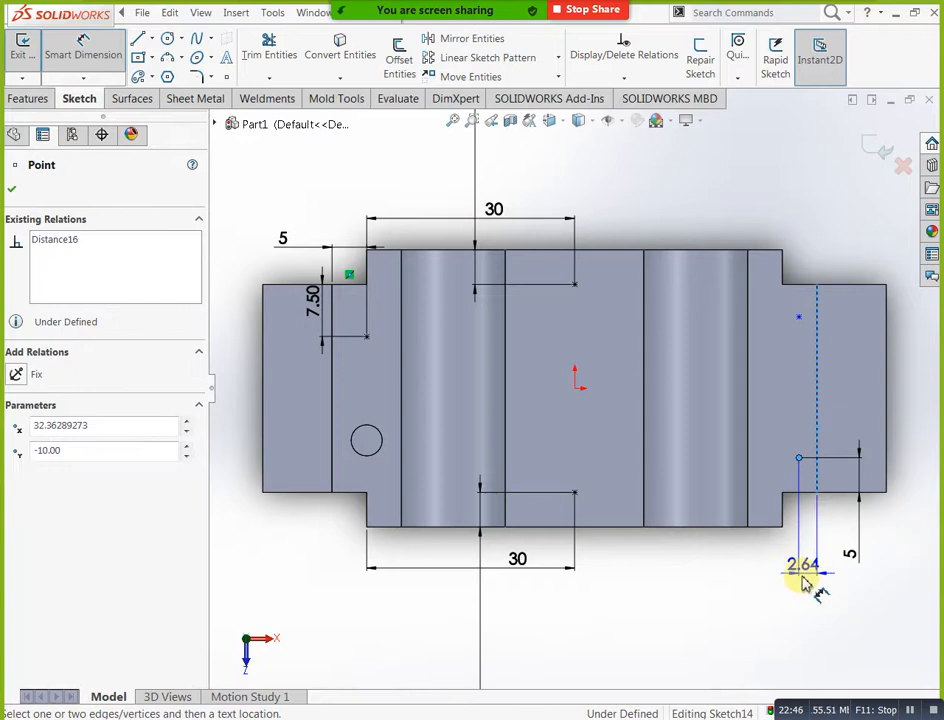
click(752, 598)
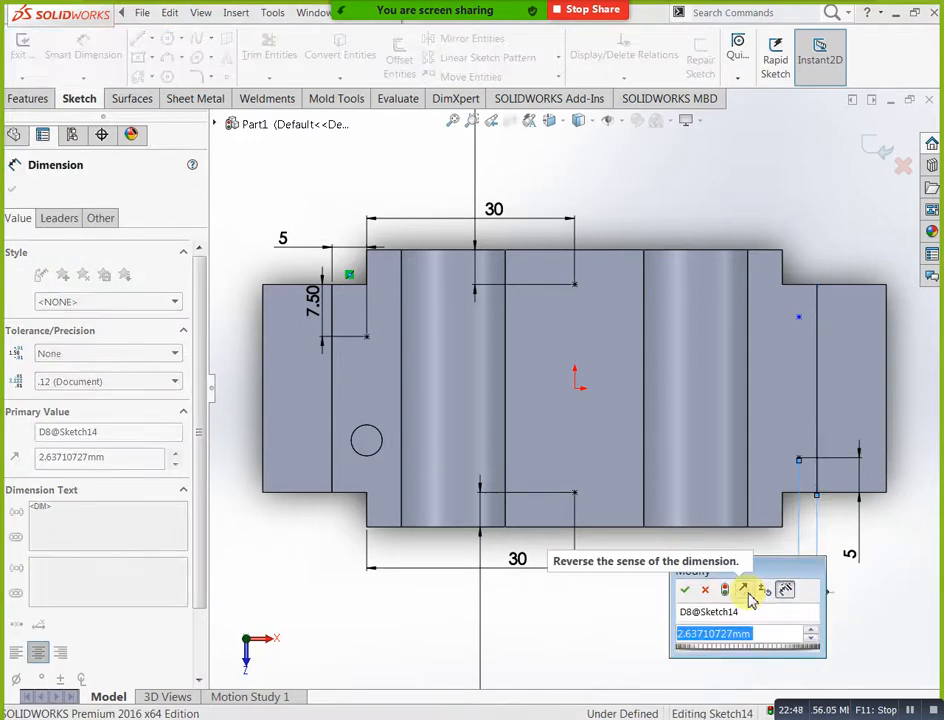
text(5)
key(Return)
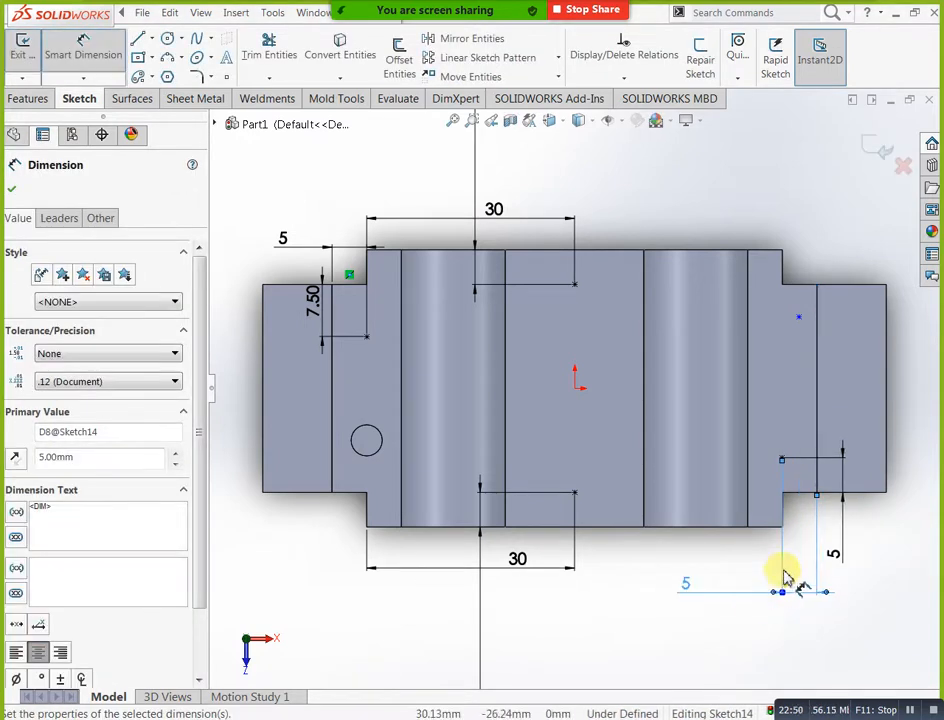
Change the +X front point's distance from the strip's front edge to 7.5 mm
click(834, 560)
click(835, 558)
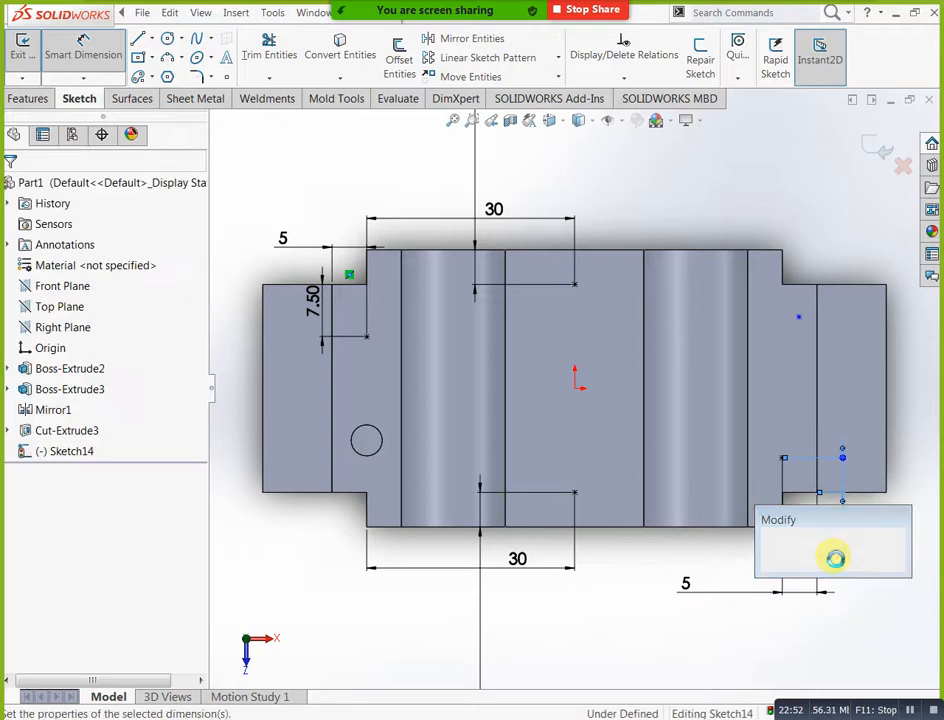
text(7.5)
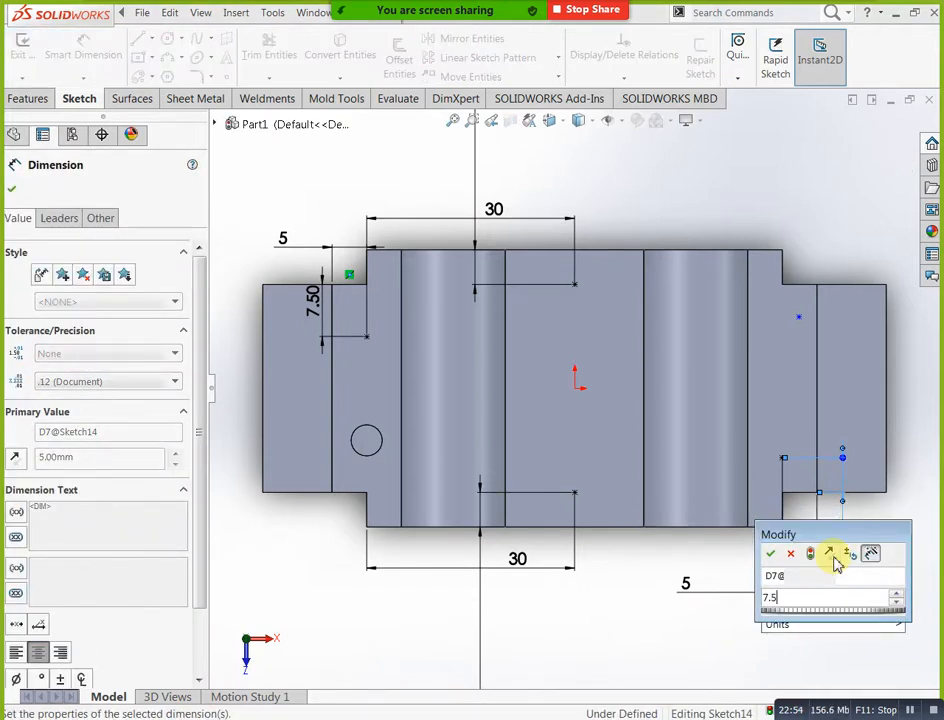
key(Return)
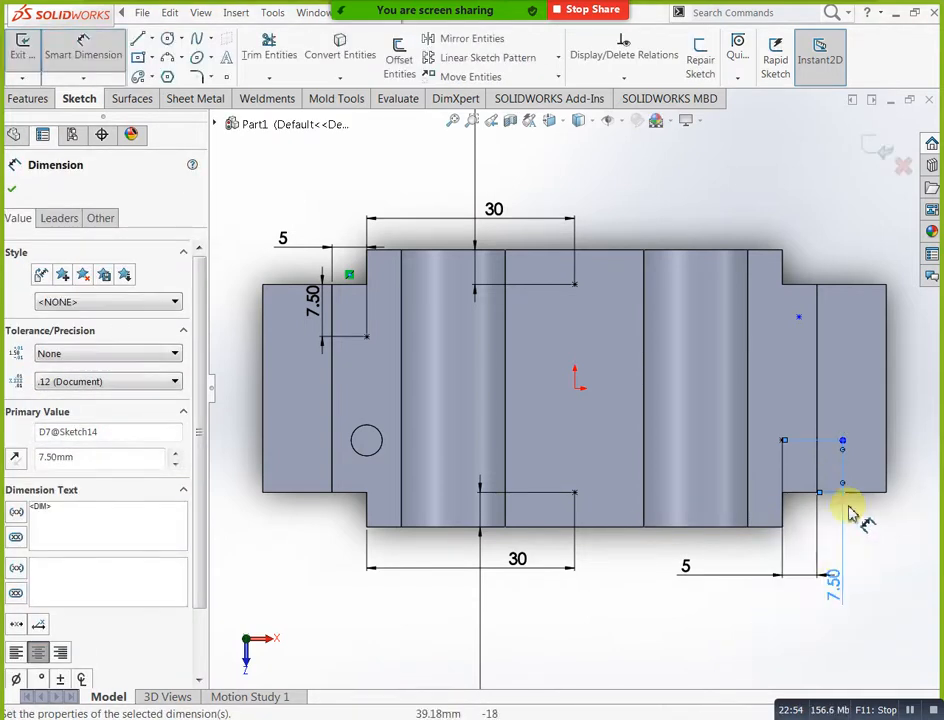
Set the front-to-rear spacing between the two points on the +X strip to 15 mm
click(782, 442)
click(799, 318)
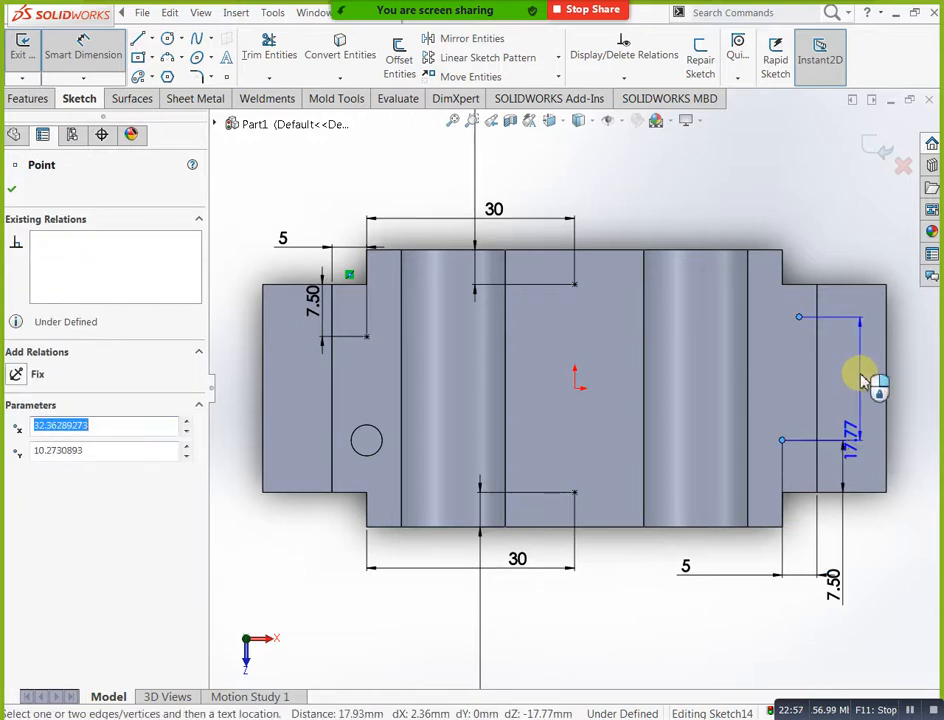
click(870, 362)
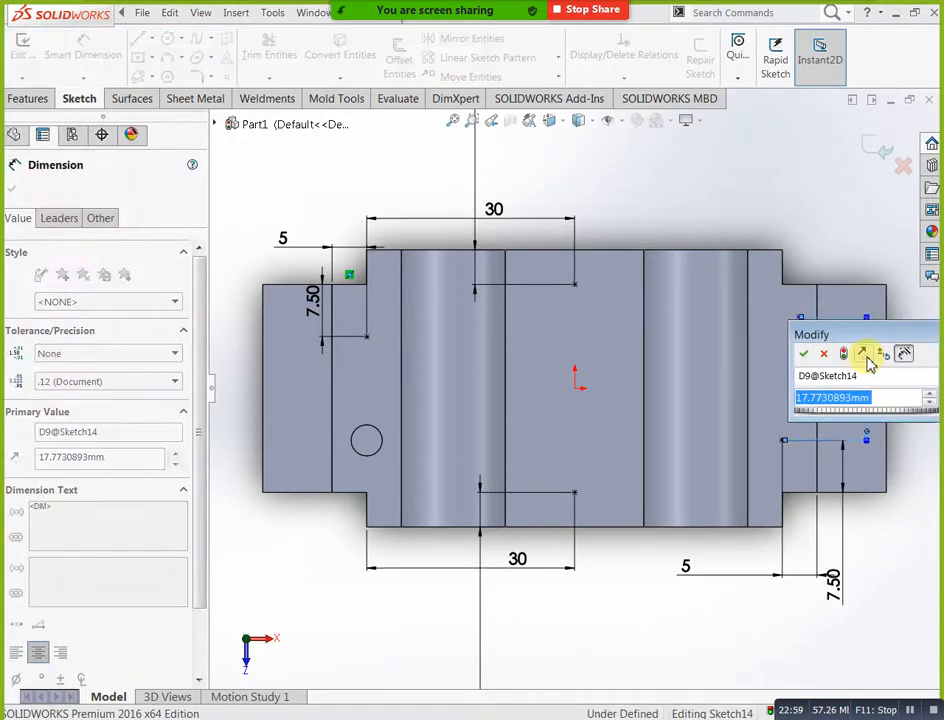
text(15)
click(804, 354)
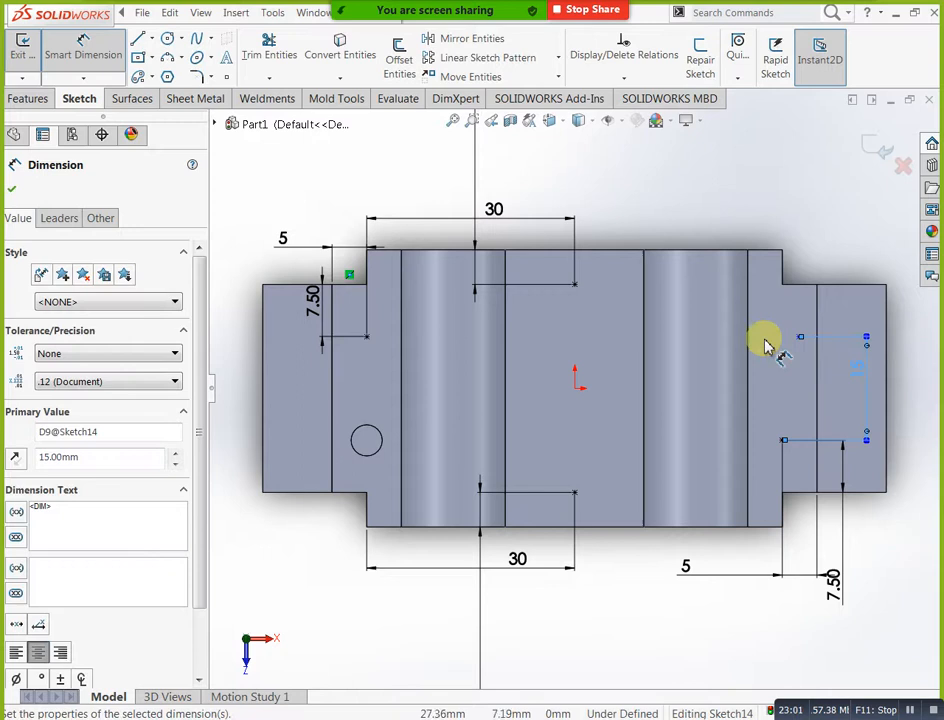
Dimension the rear point on the +X strip 5 mm from the strip's outer +X edge and finish the sketch
click(798, 338)
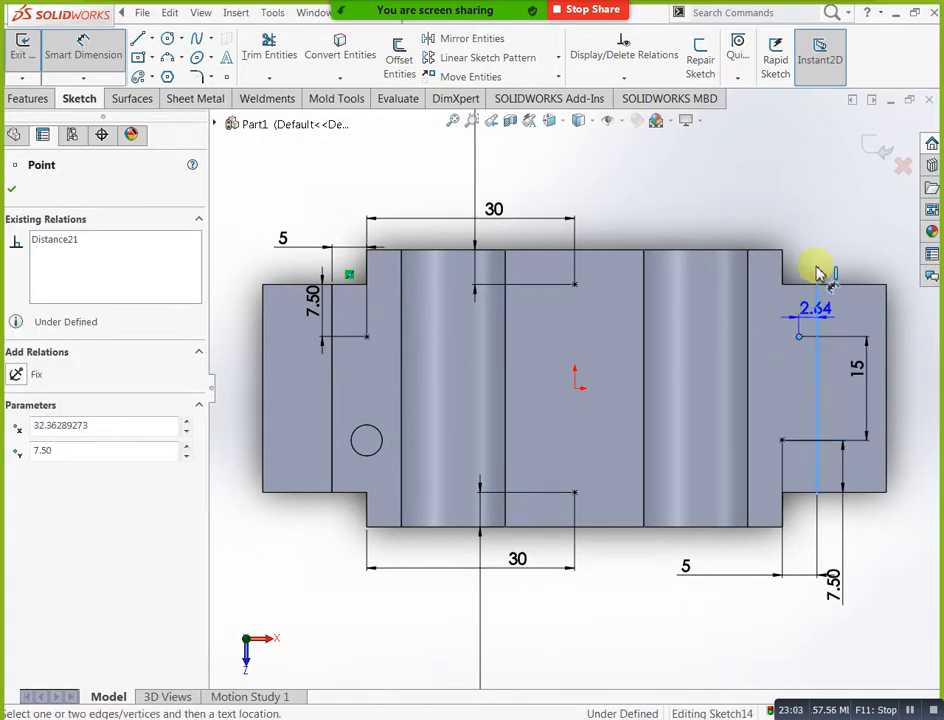
click(843, 204)
text(5)
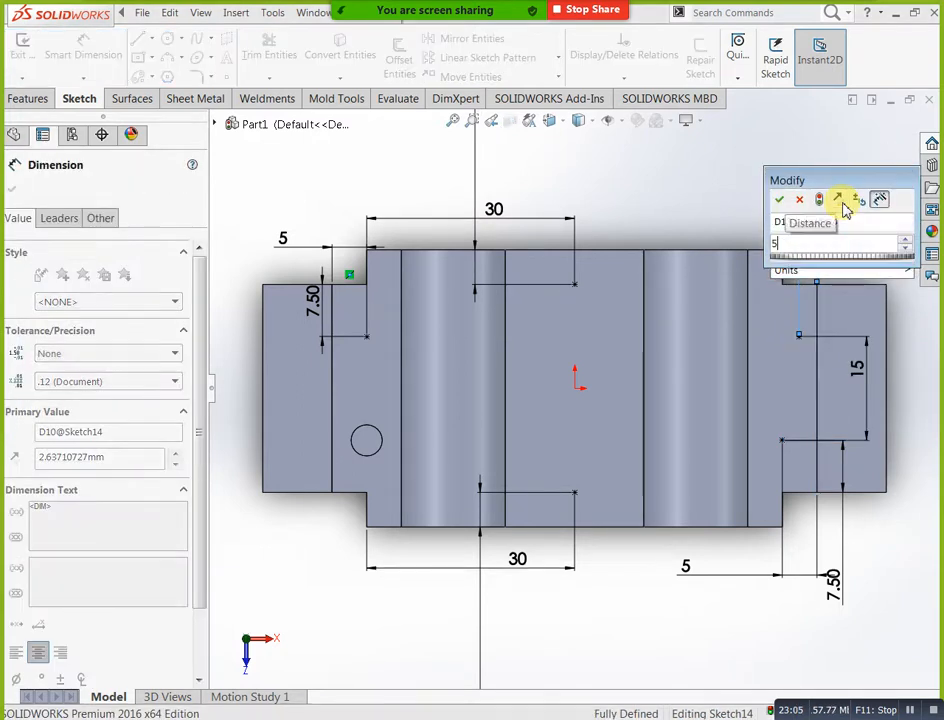
key(Return)
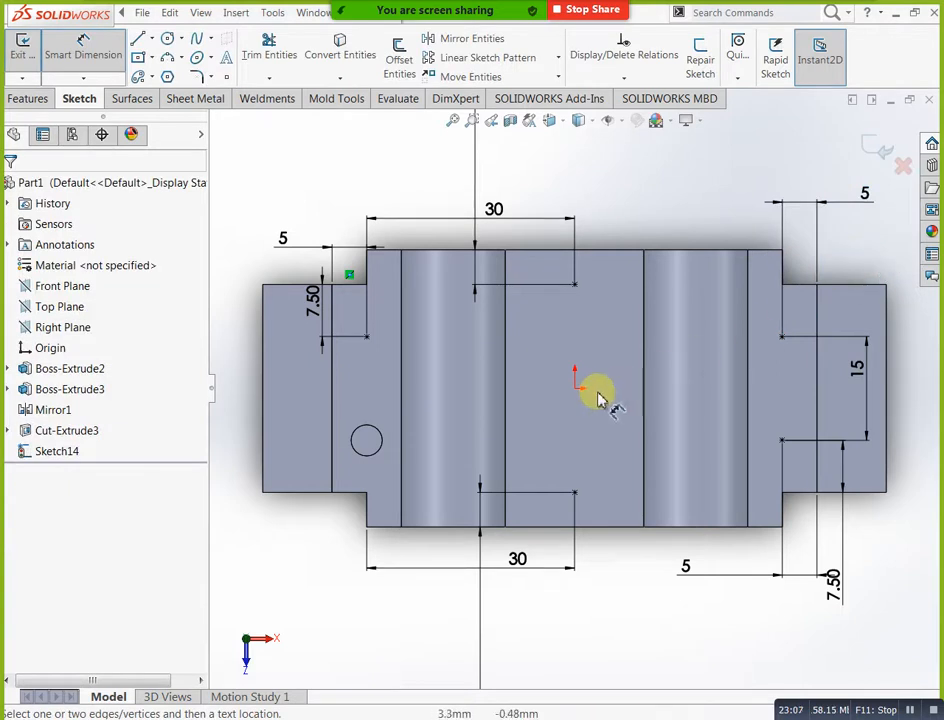
scroll(600, 398, up, 2)
click(880, 151)
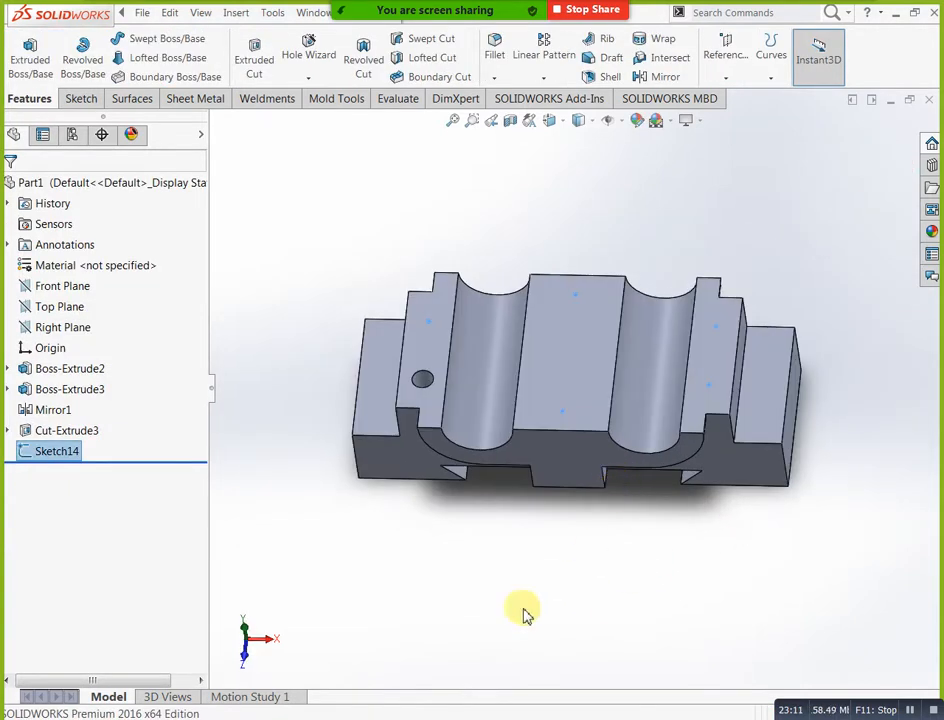
Create a Sketch Driven Pattern of the 4.5 mm hole cut at the five points of Sketch14, using the centroid as reference point
click(92, 432)
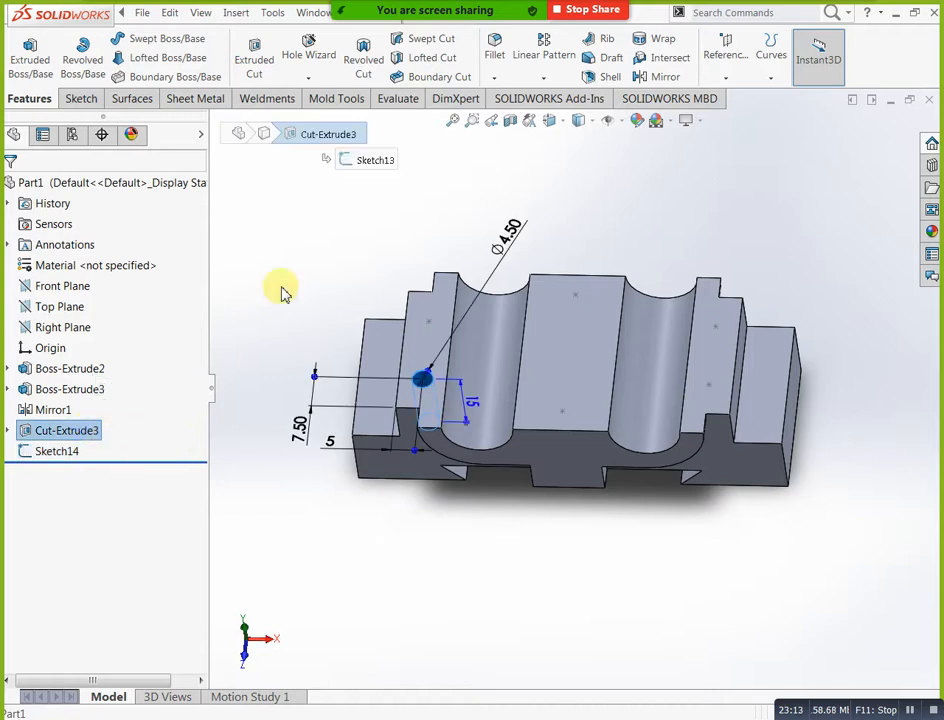
click(543, 77)
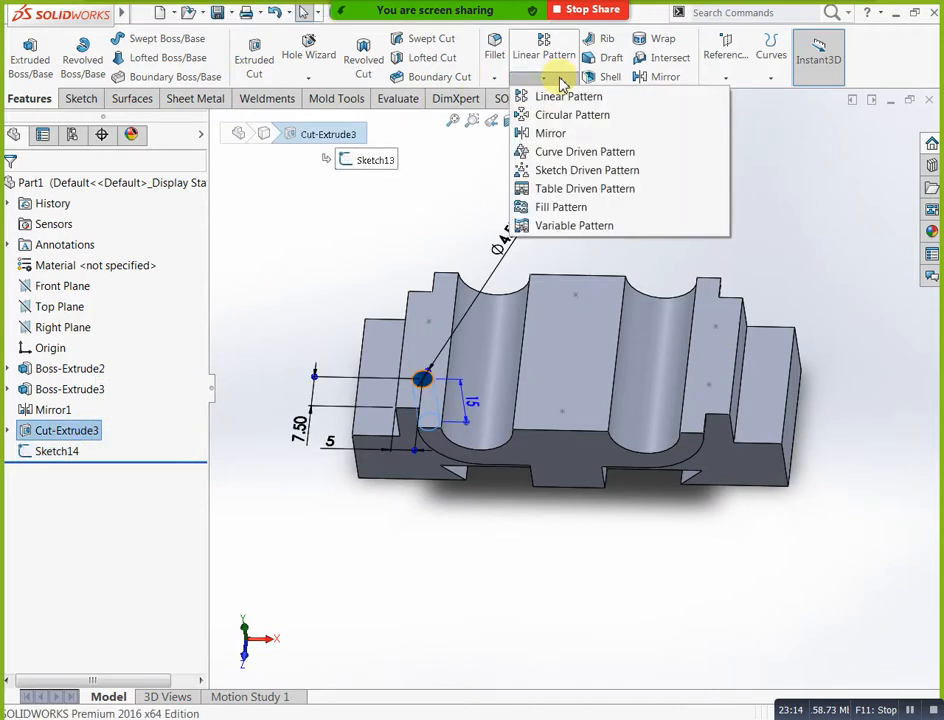
click(561, 176)
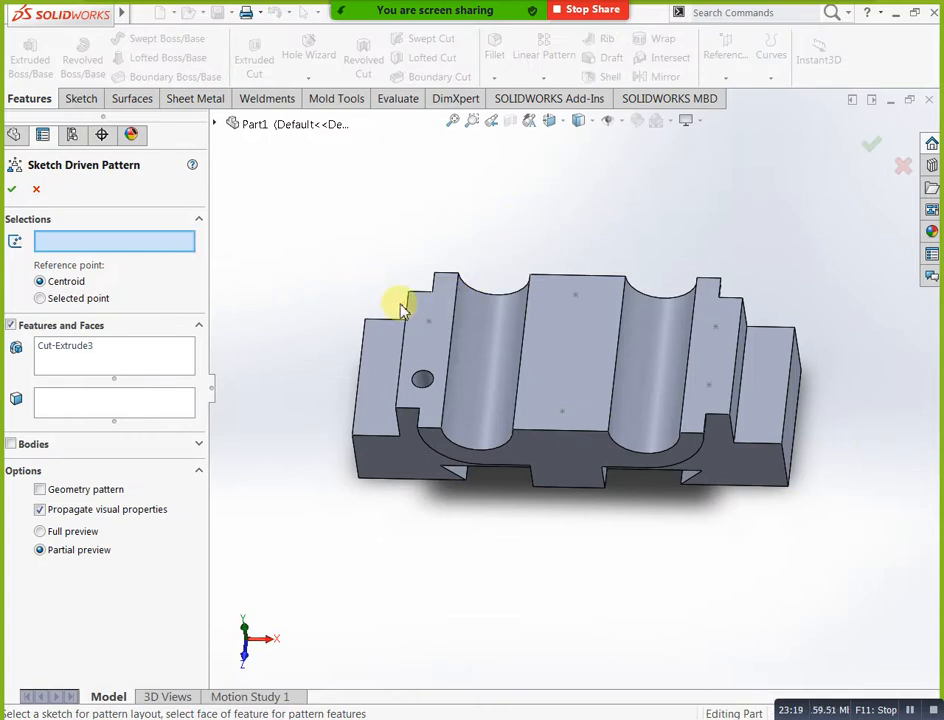
click(428, 322)
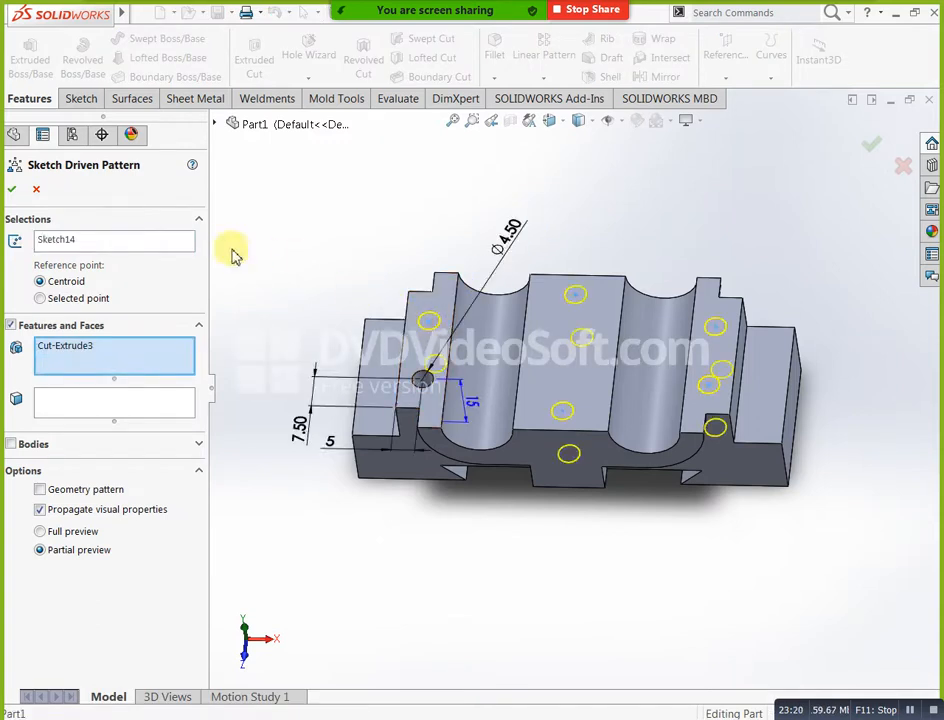
click(13, 189)
mouse_move(553, 362)
middle_down()
mouse_move(724, 448)
mouse_move(845, 445)
mouse_move(613, 198)
middle_up()
middle_drag(451, 586, 575, 445)
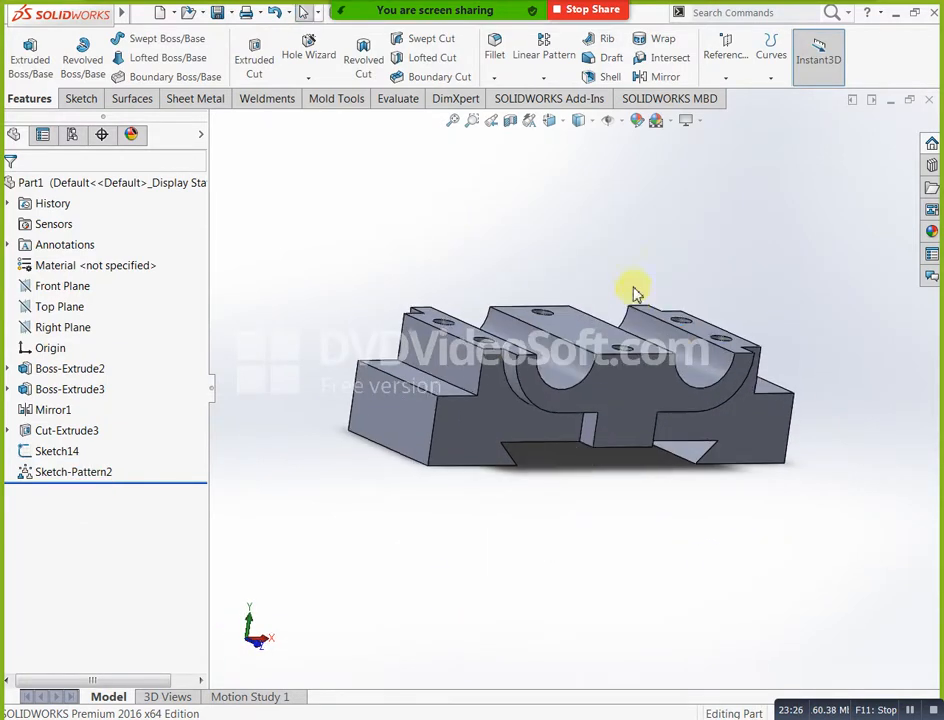
middle_drag(655, 252, 742, 333)
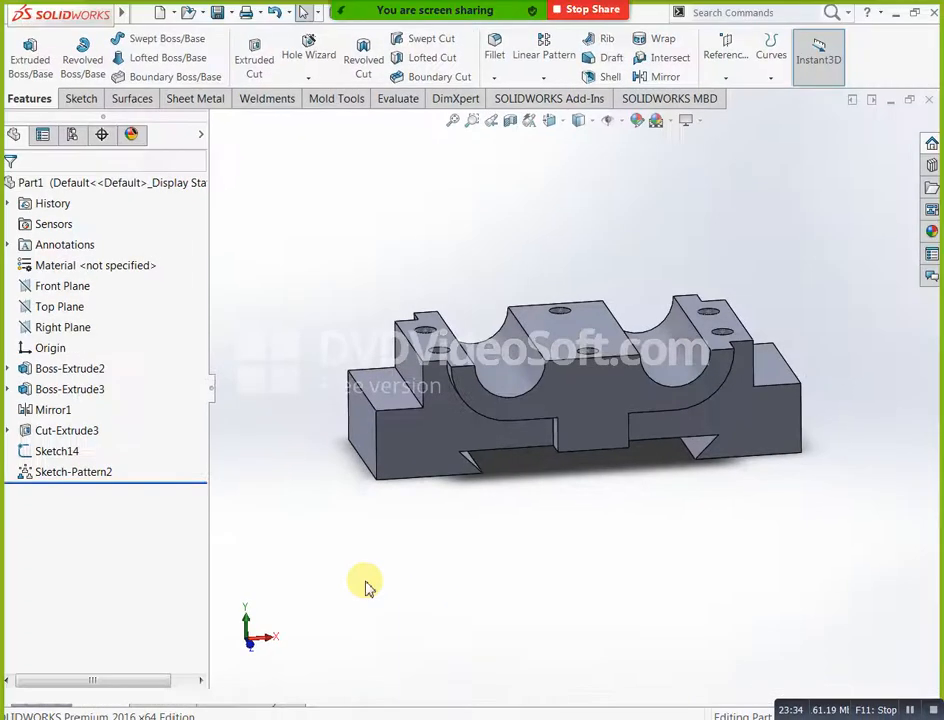
Show the base's front view with hidden lines visible and compare its hole depths with Figure 5 of the PDF drawing in Adobe Reader
right_click(582, 716)
click(604, 716)
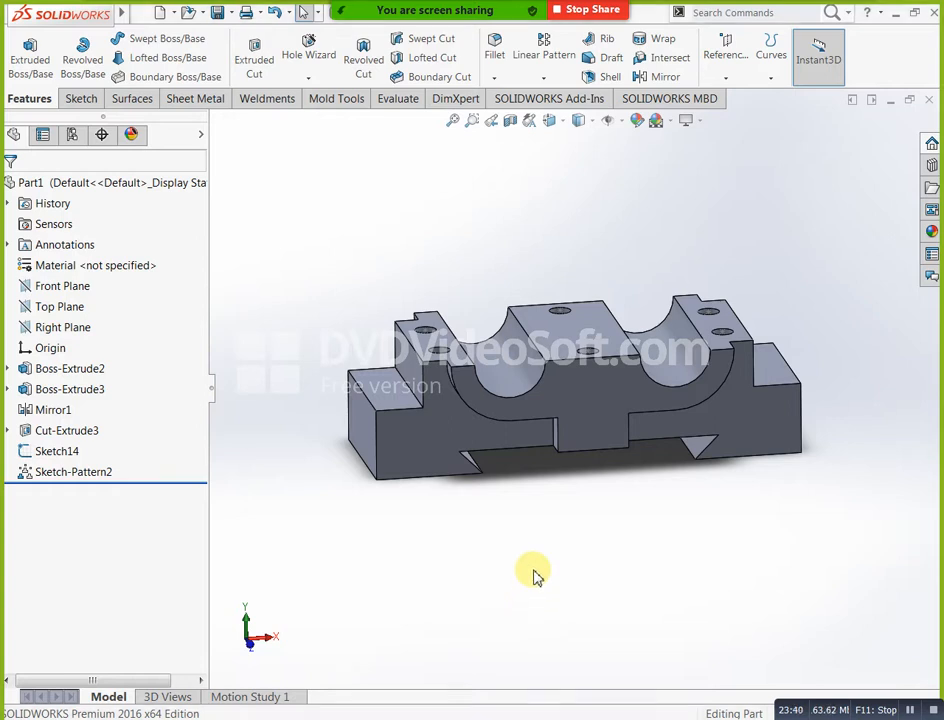
key(ctrl+1)
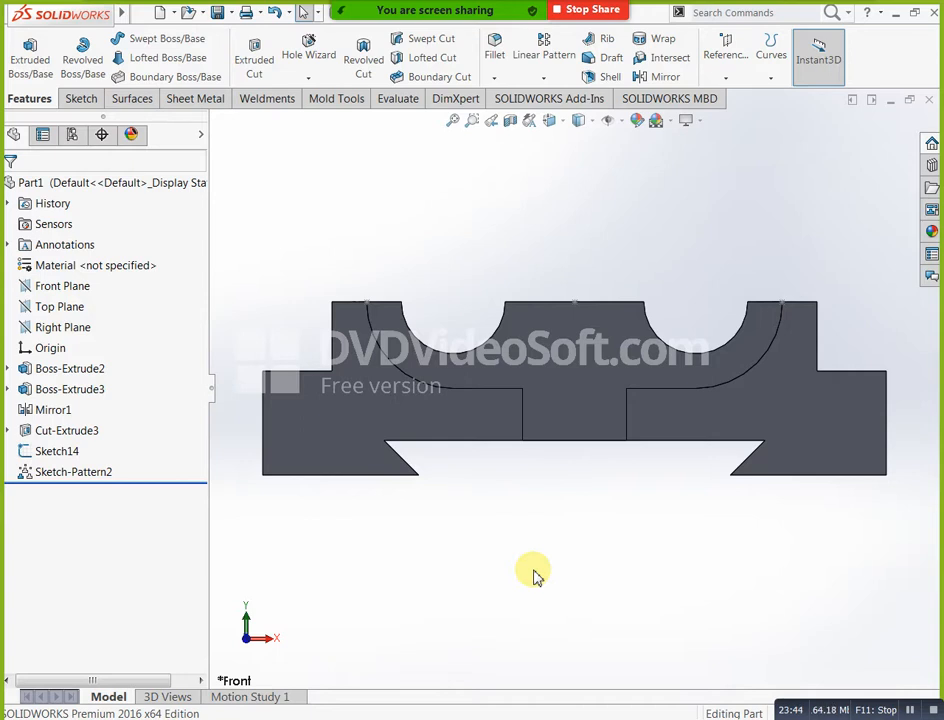
click(506, 714)
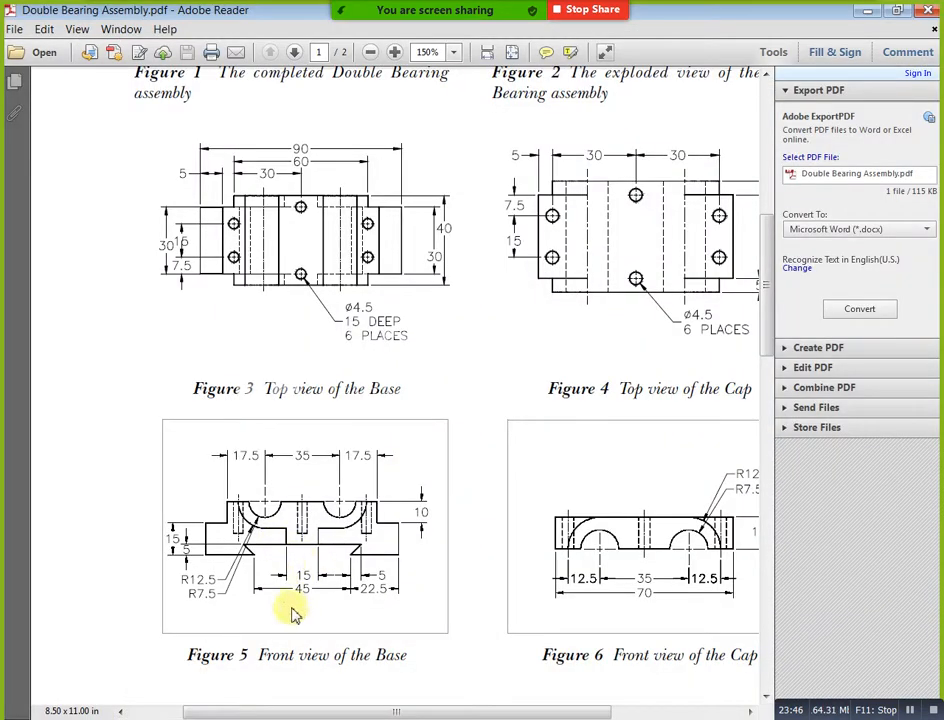
click(868, 14)
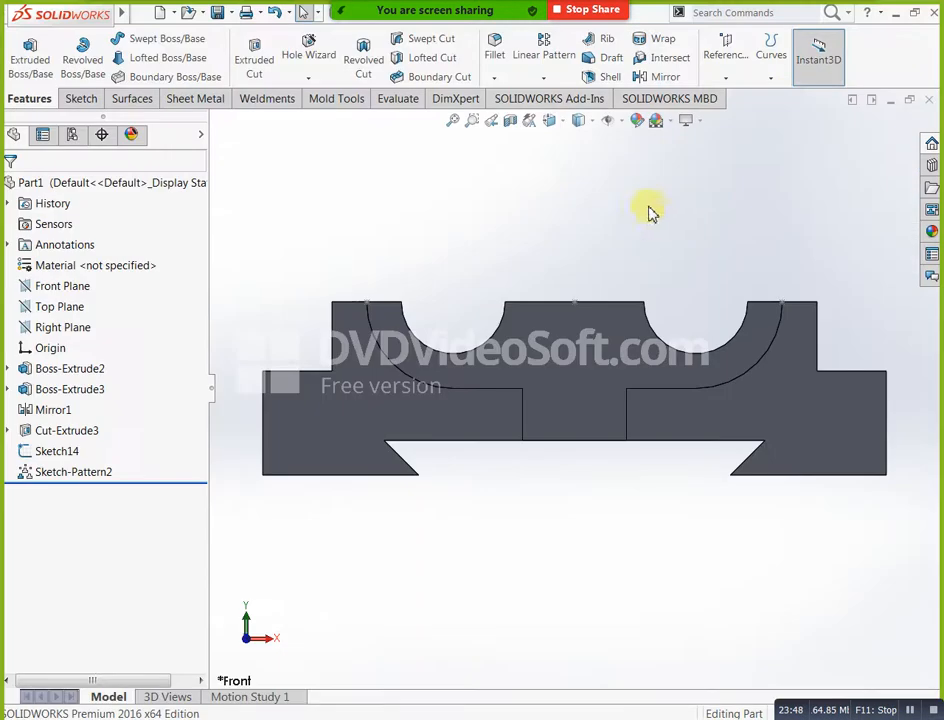
click(590, 124)
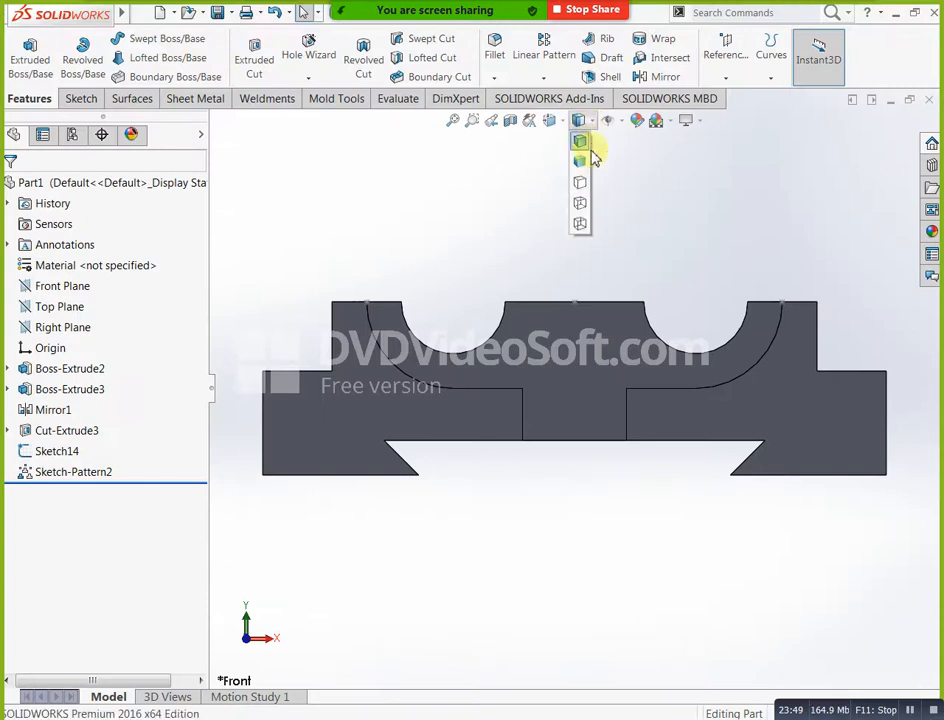
click(580, 205)
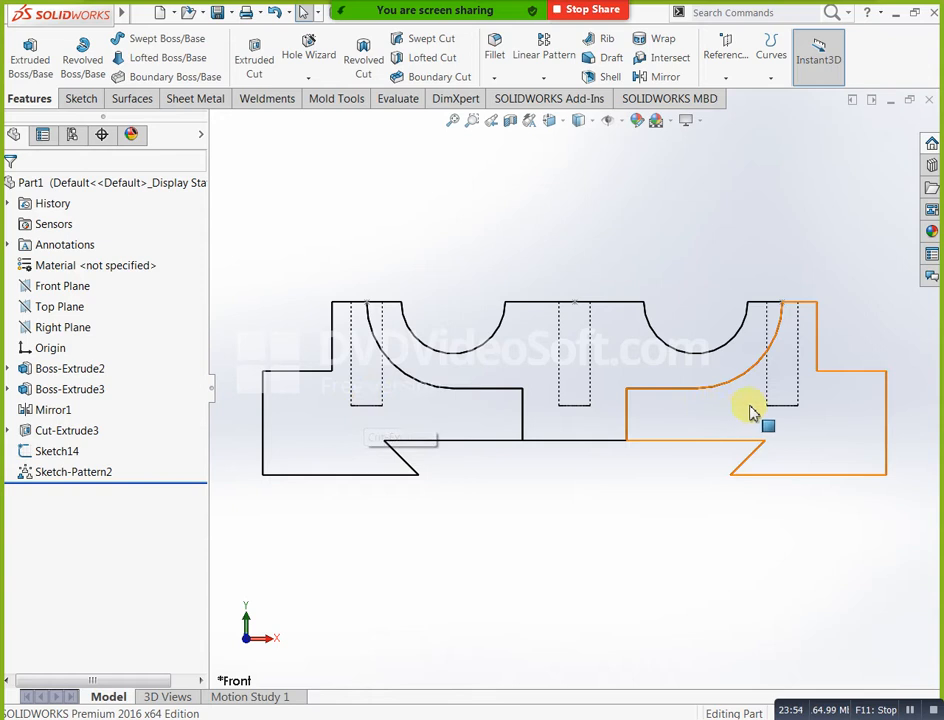
click(488, 716)
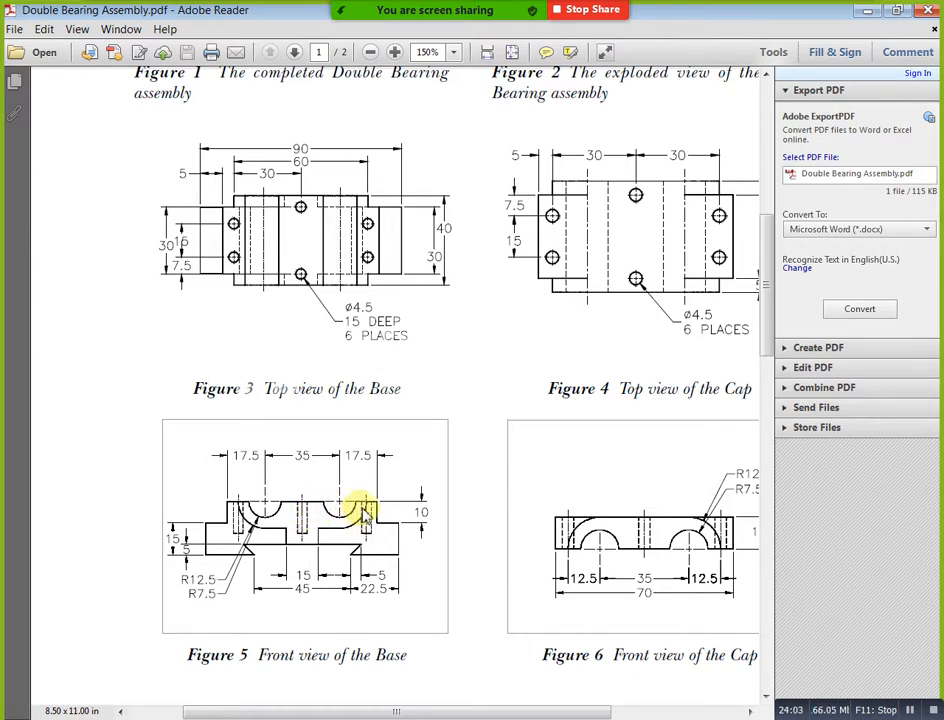
click(874, 14)
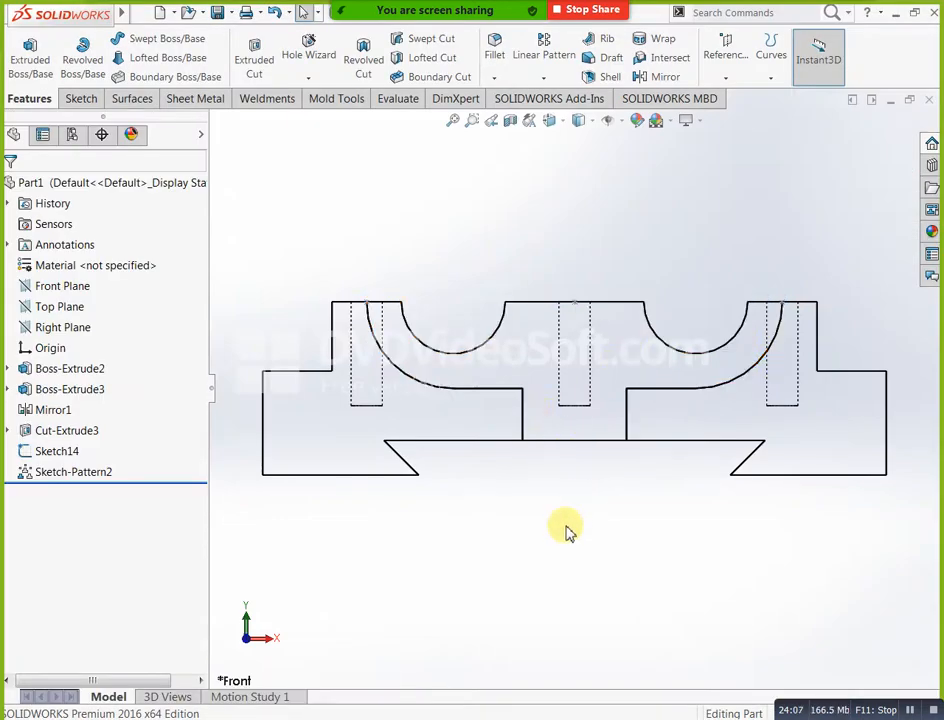
Examine the base in back, left and top views and compare the top view with Figure 3 in Adobe Reader
middle_drag(607, 363, 643, 505)
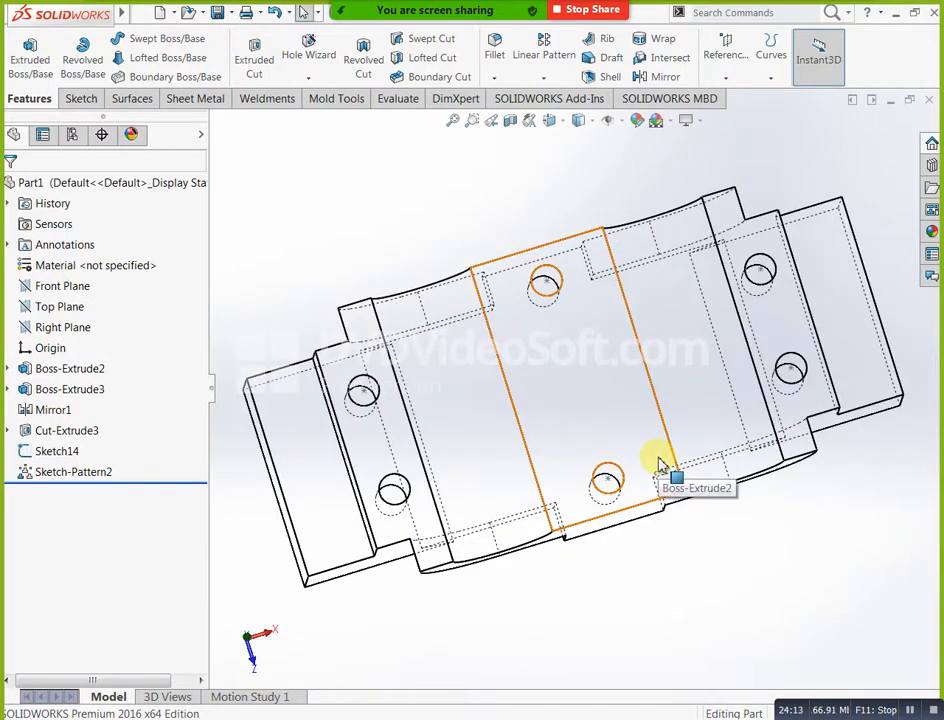
key(ctrl+2)
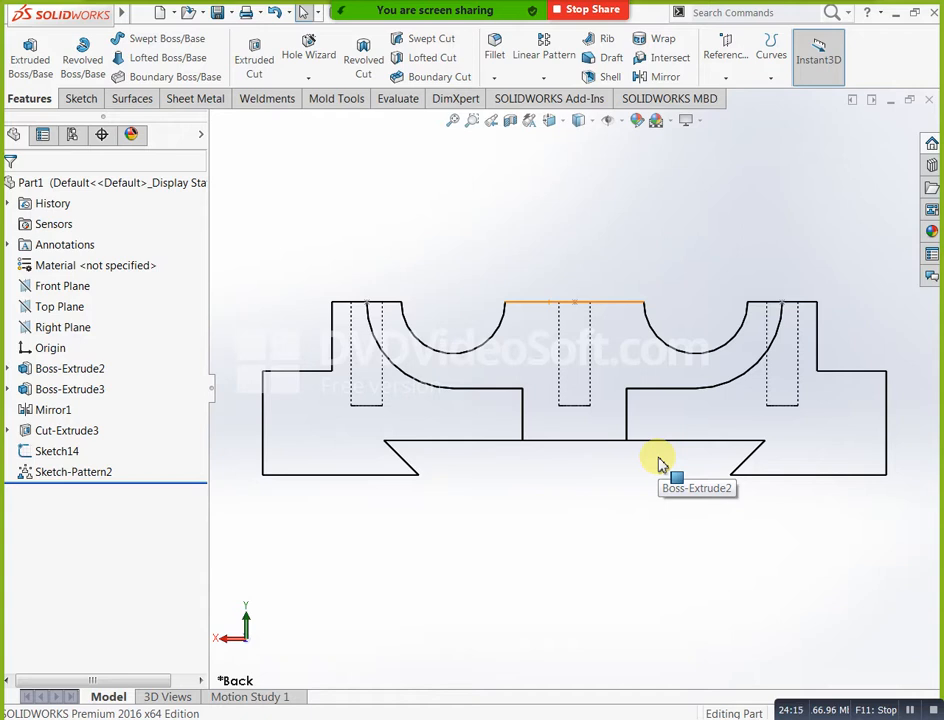
key(ctrl+3)
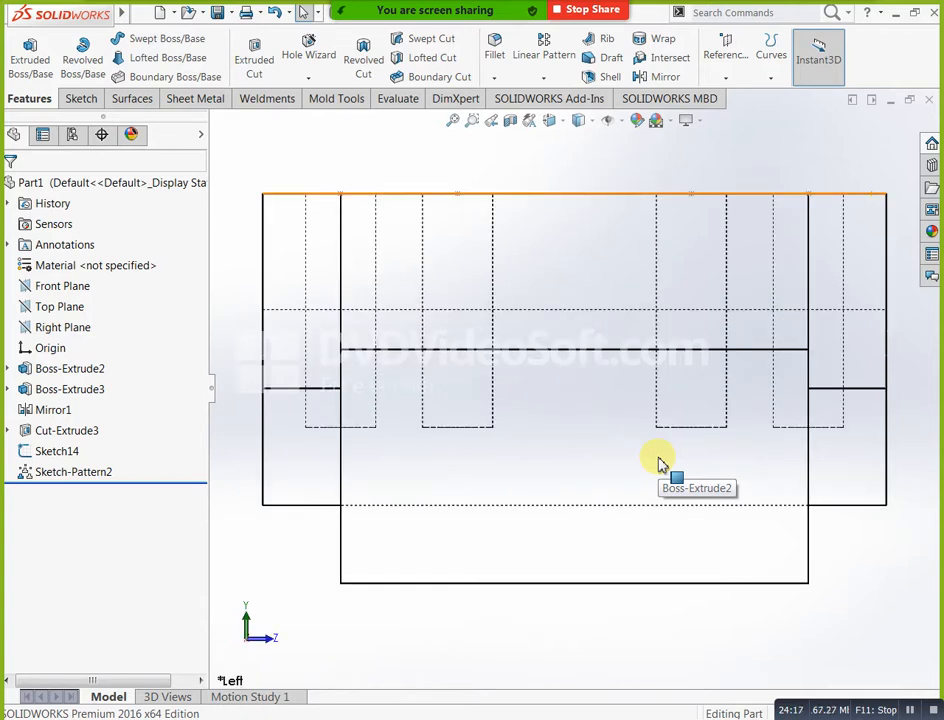
key(ctrl+5)
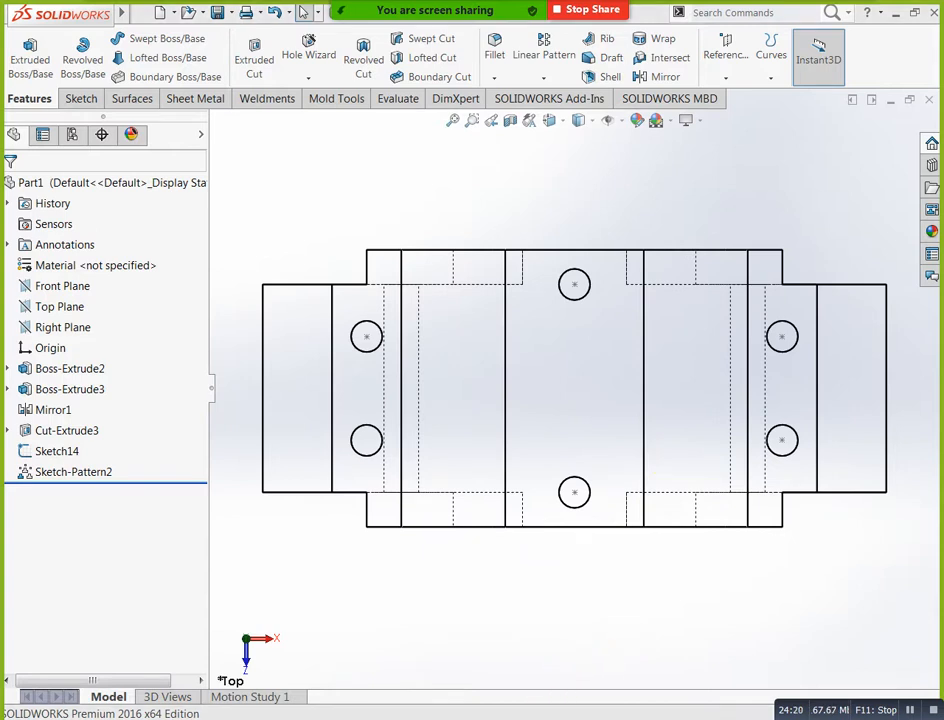
key(alt+Tab)
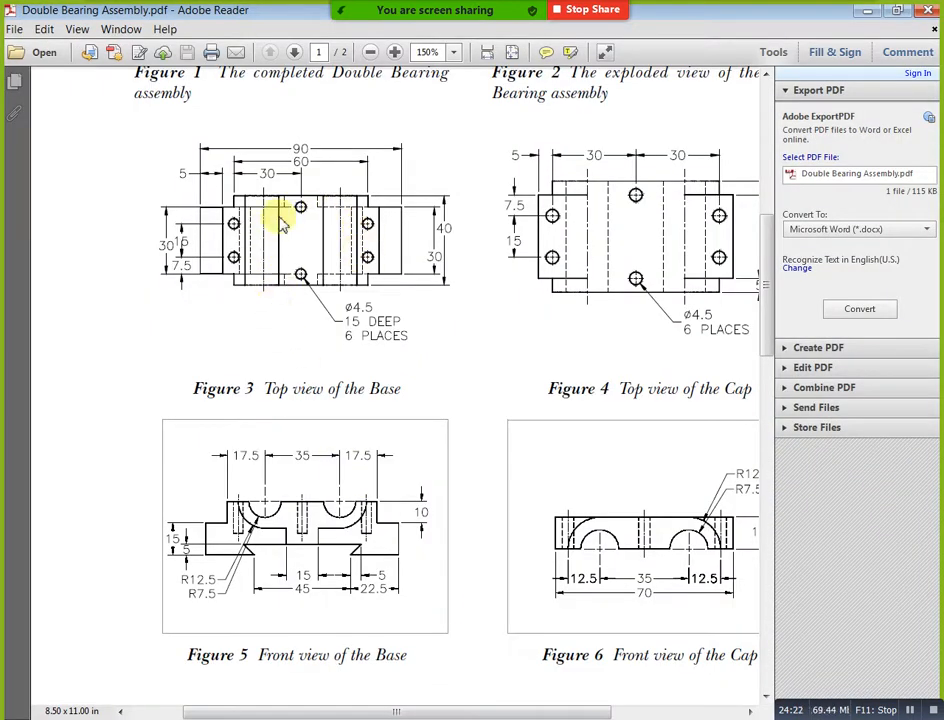
click(870, 10)
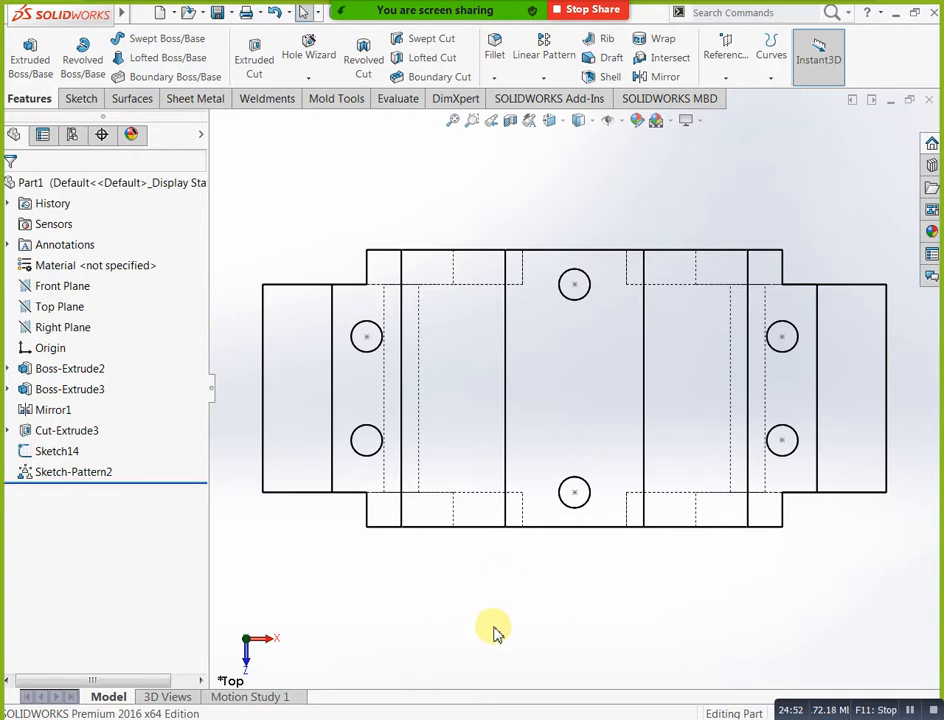
Return the base to Shaded With Edges display and inspect the six holes from several angles
middle_drag(565, 607, 567, 432)
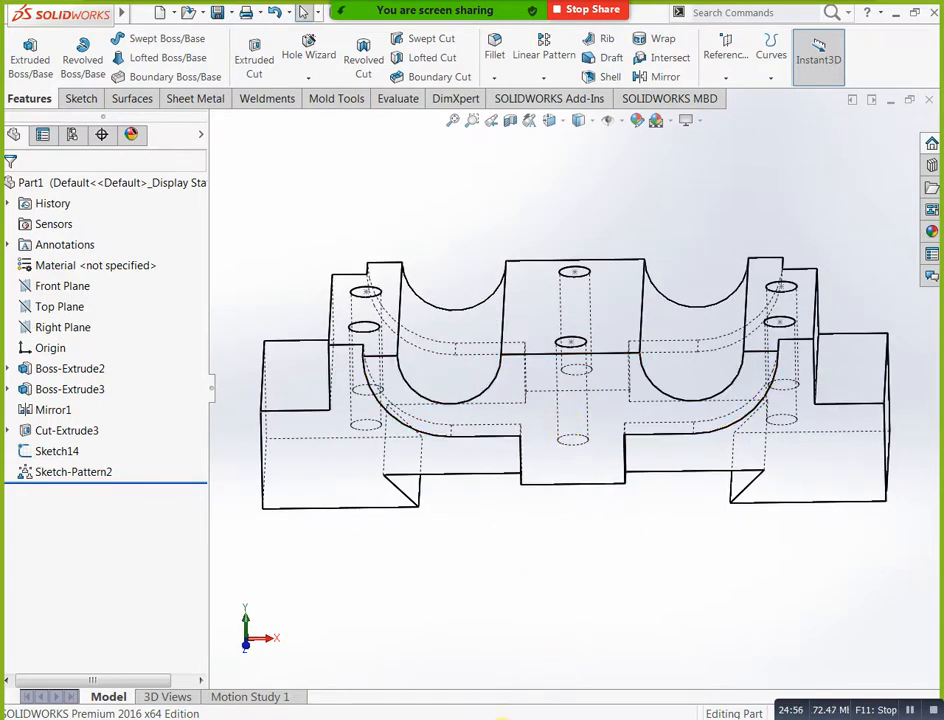
middle_drag(518, 617, 509, 668)
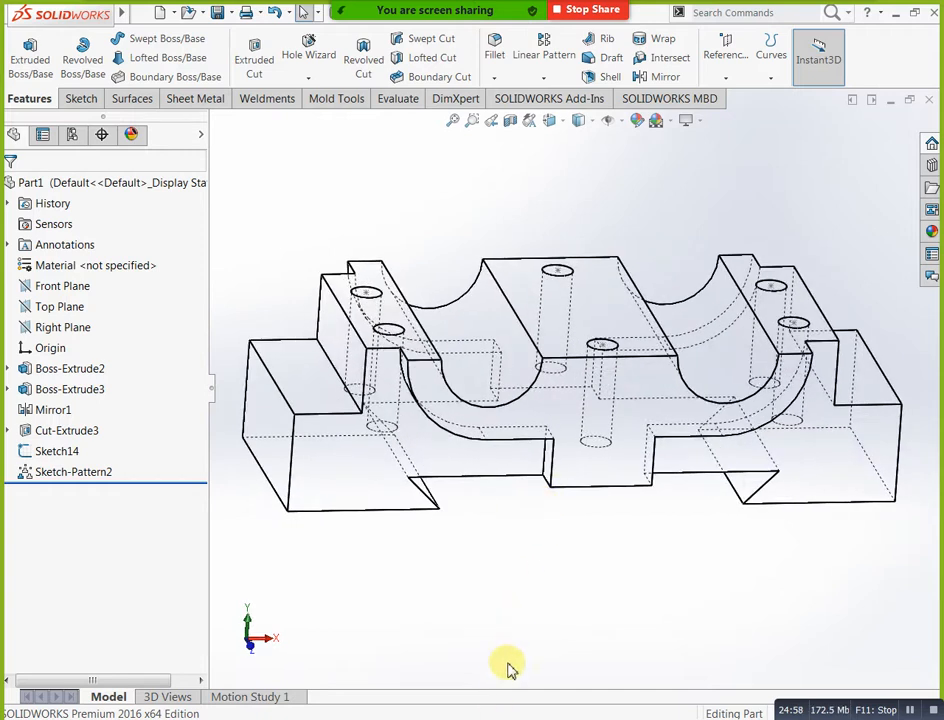
click(582, 121)
click(580, 140)
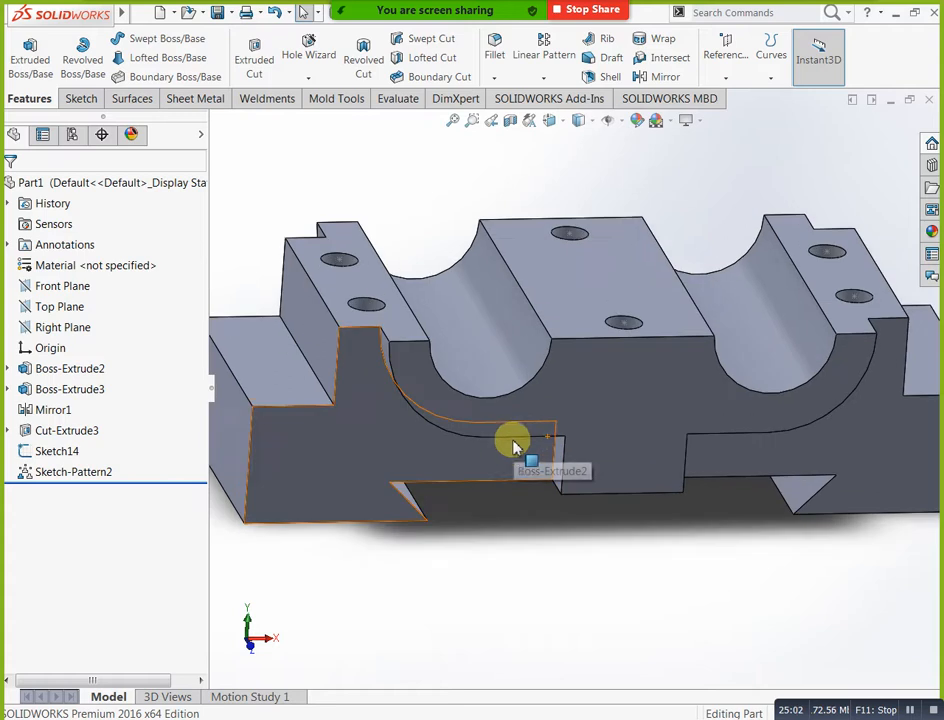
scroll(514, 458, up, 3)
scroll(556, 513, up, 3)
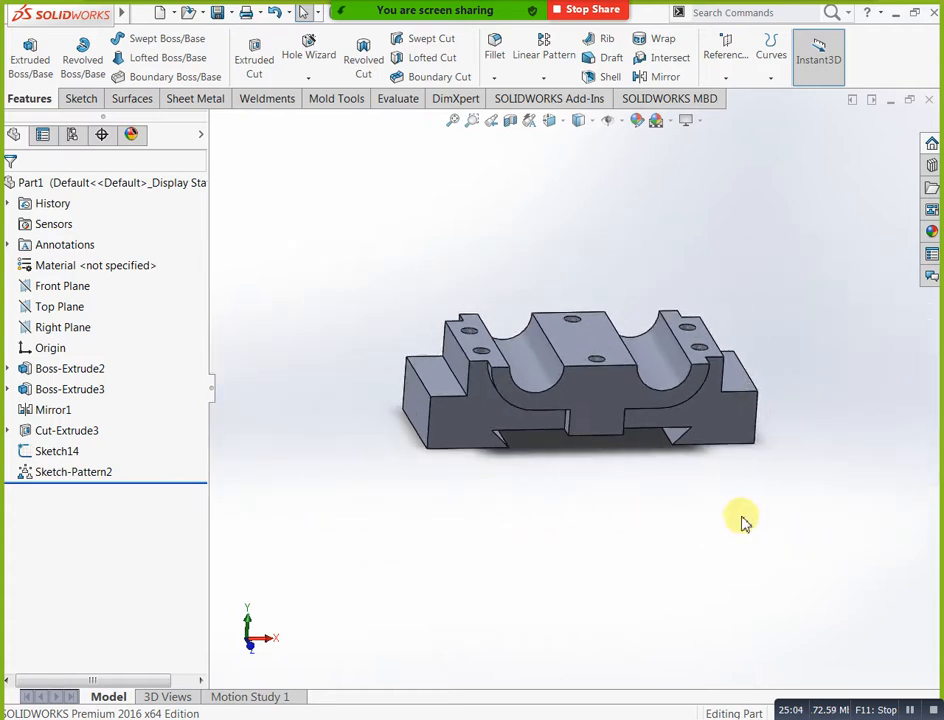
scroll(668, 474, down, 5)
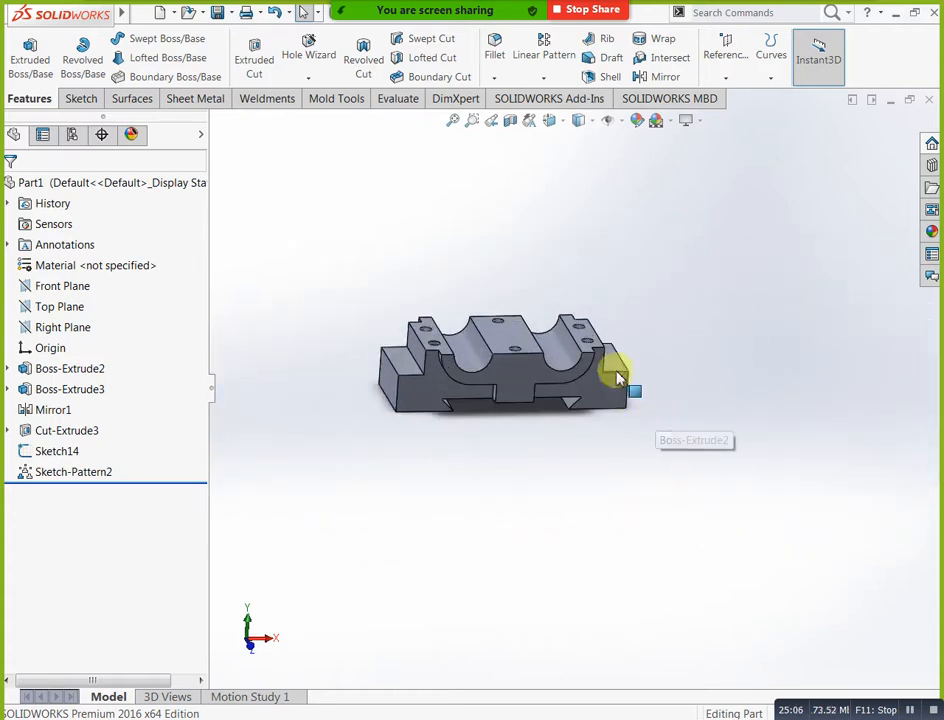
middle_drag(586, 362, 590, 381)
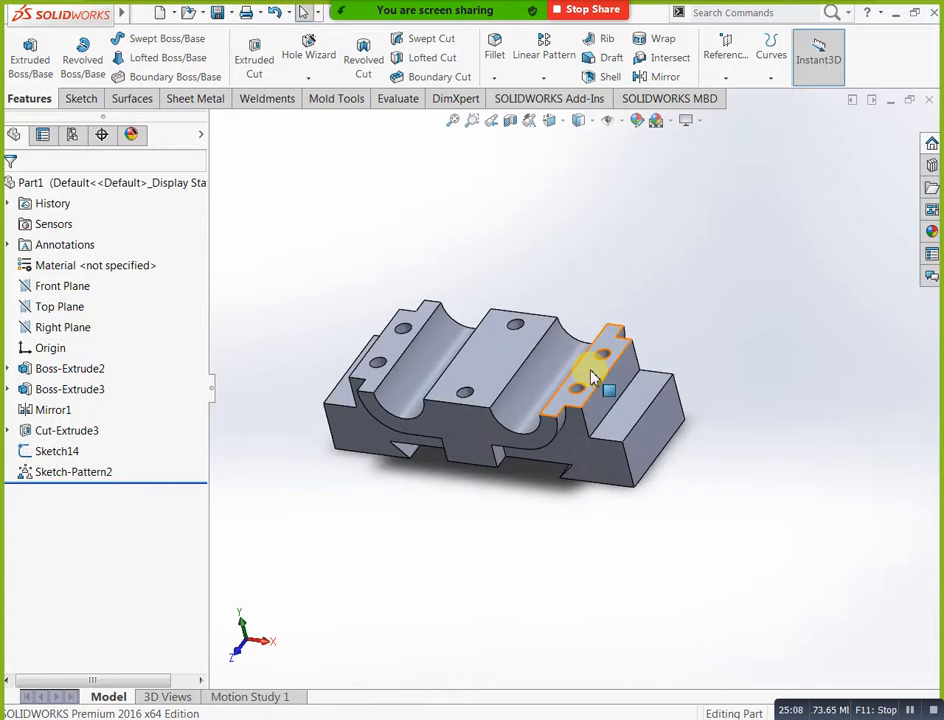
click(546, 79)
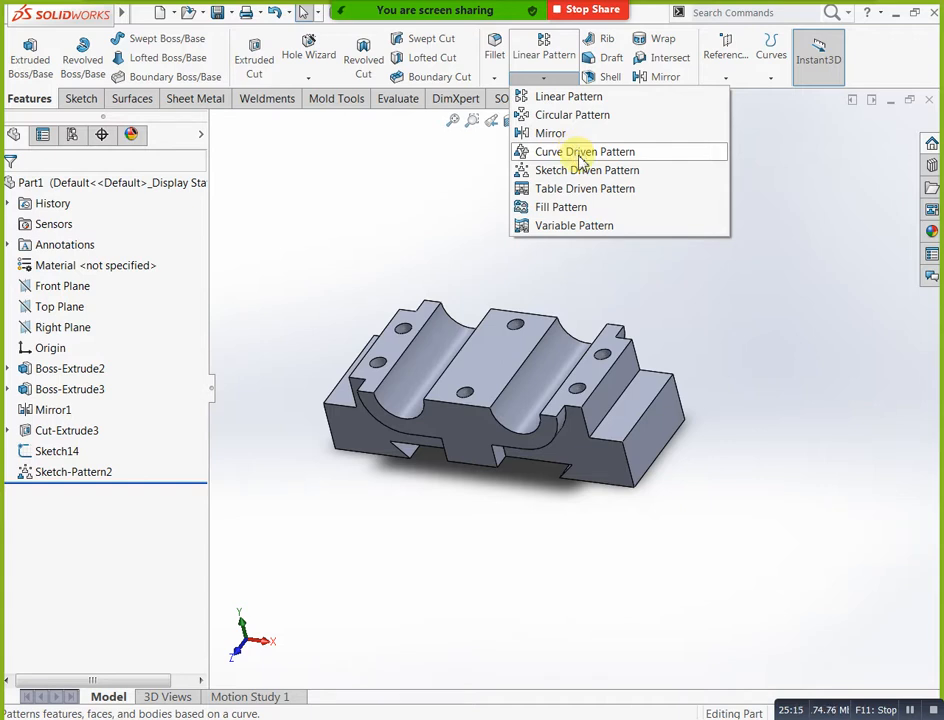
click(650, 305)
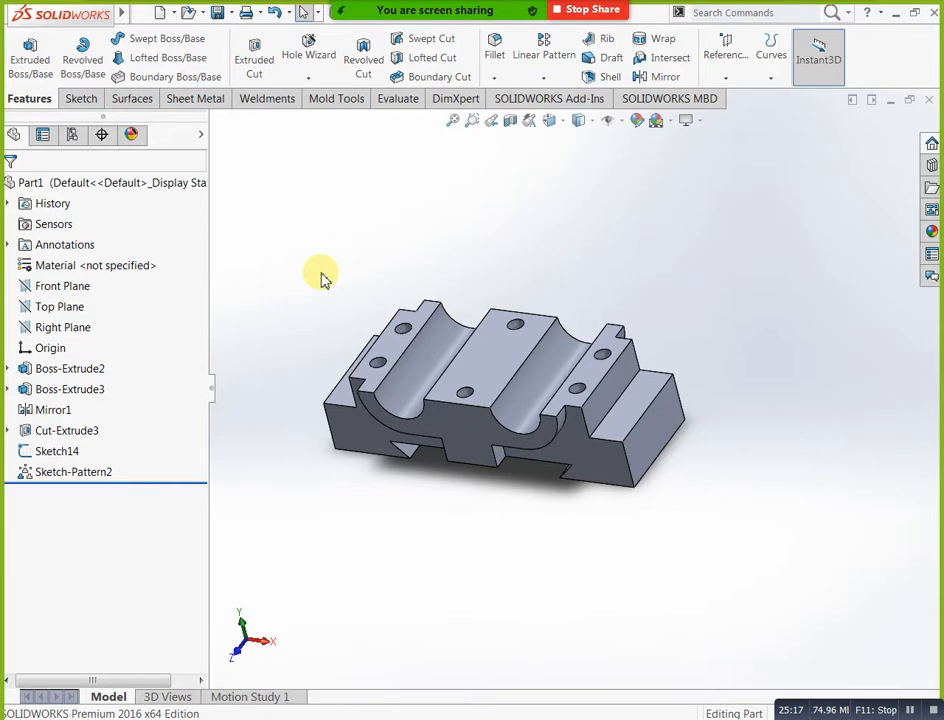
Delete Boss-Extrude2 of the base together with its child features
click(60, 473)
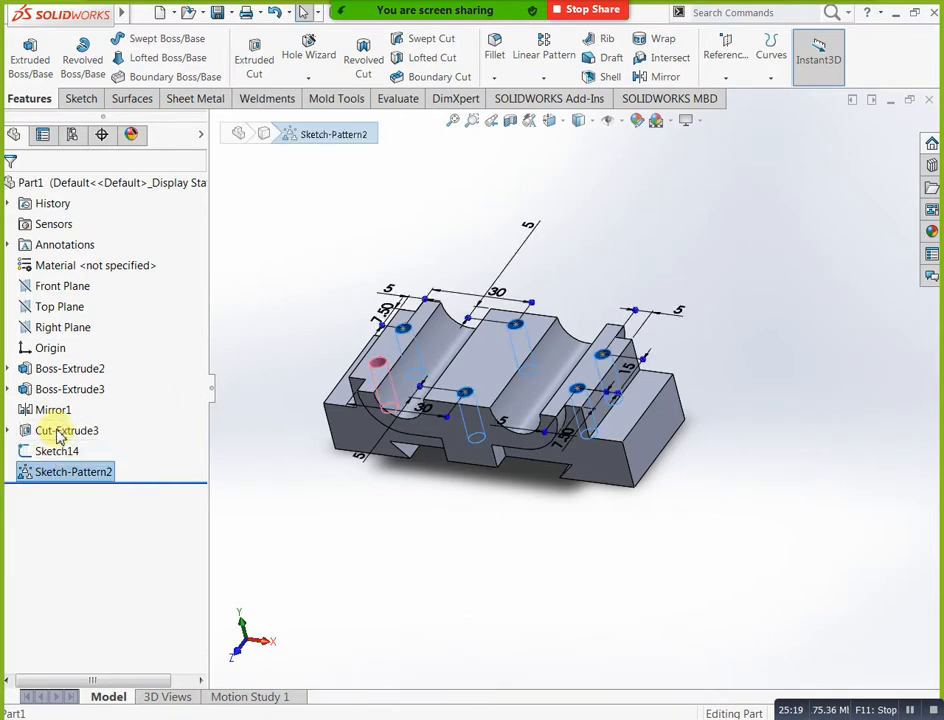
ctrl+click(58, 432)
ctrl+click(53, 410)
ctrl+click(55, 390)
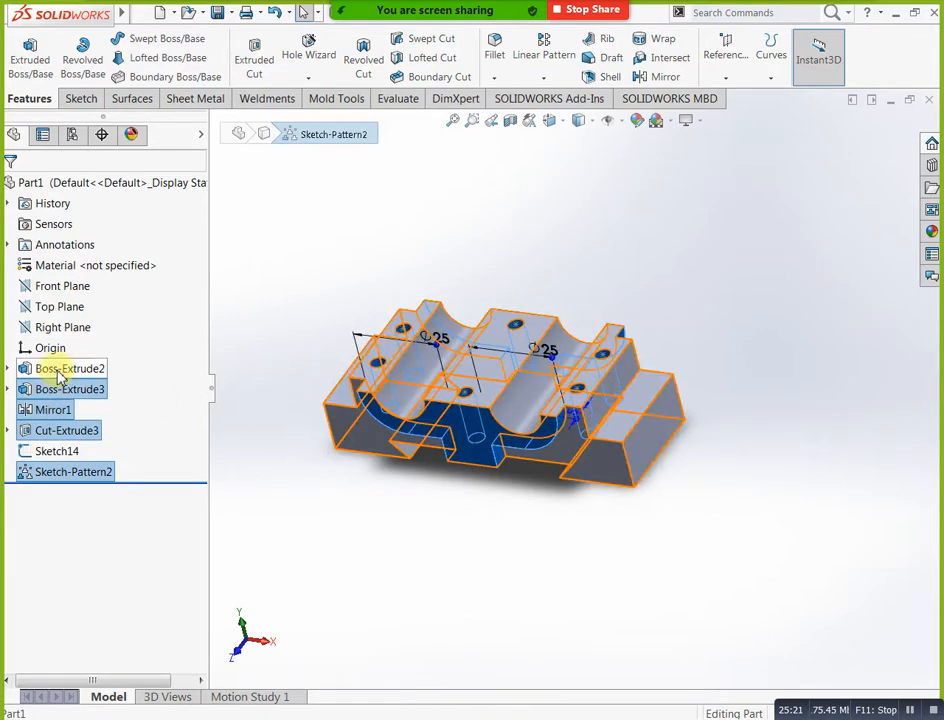
ctrl+click(60, 370)
right_click(60, 370)
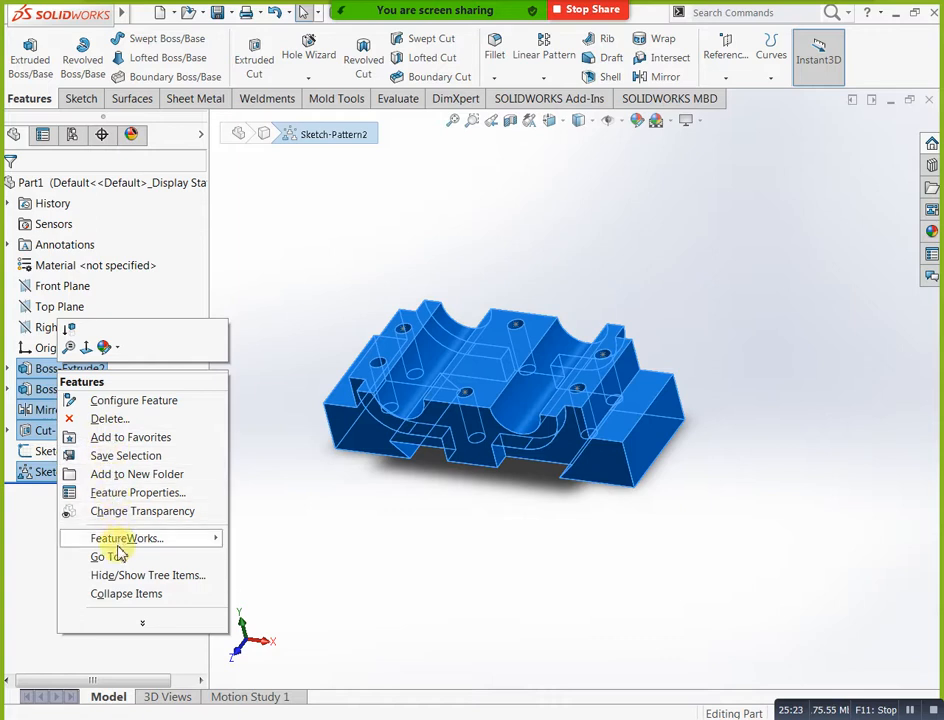
click(75, 419)
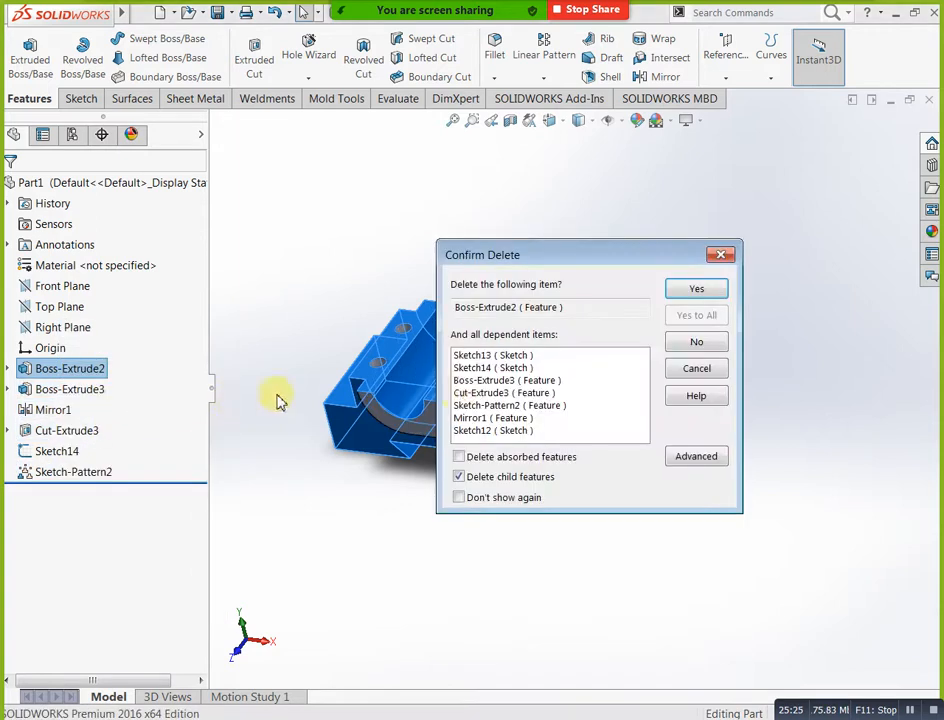
click(696, 289)
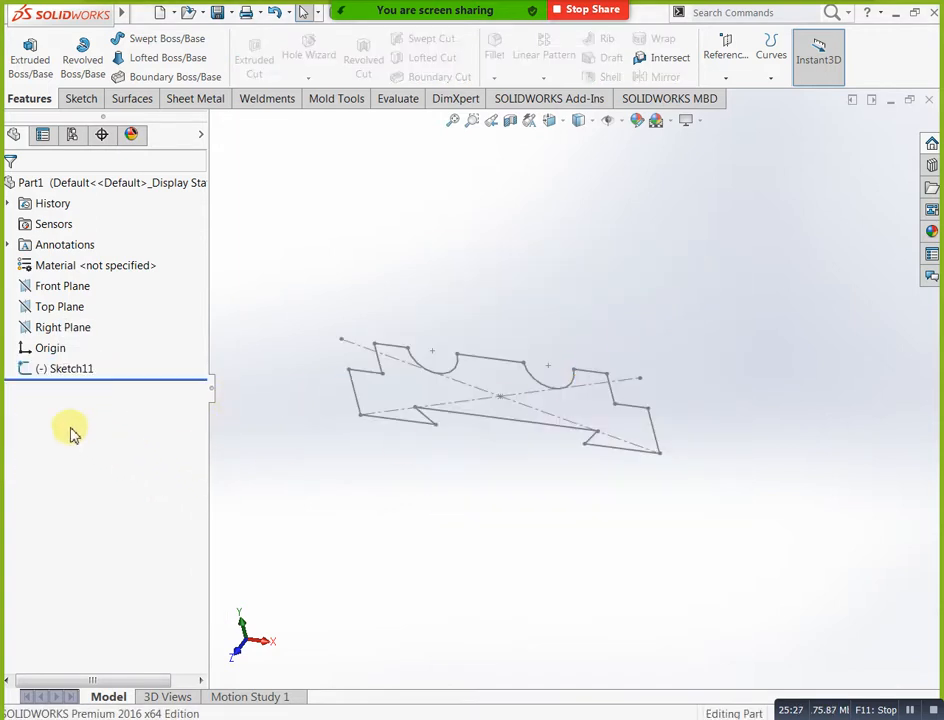
Delete the leftover base profile sketch, Sketch11, from the part
right_click(76, 372)
click(124, 450)
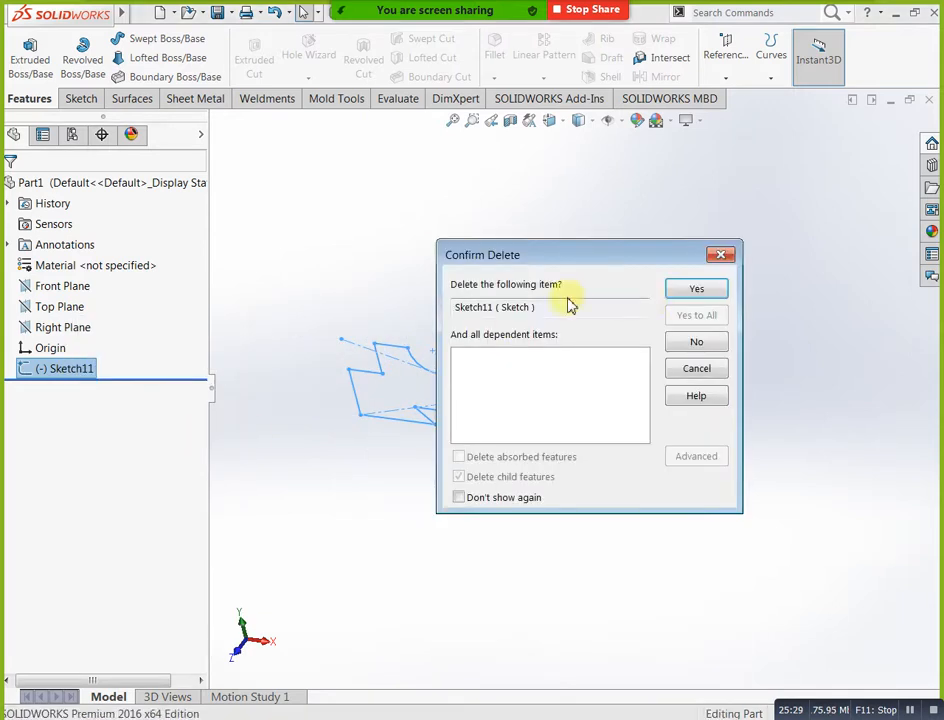
click(685, 292)
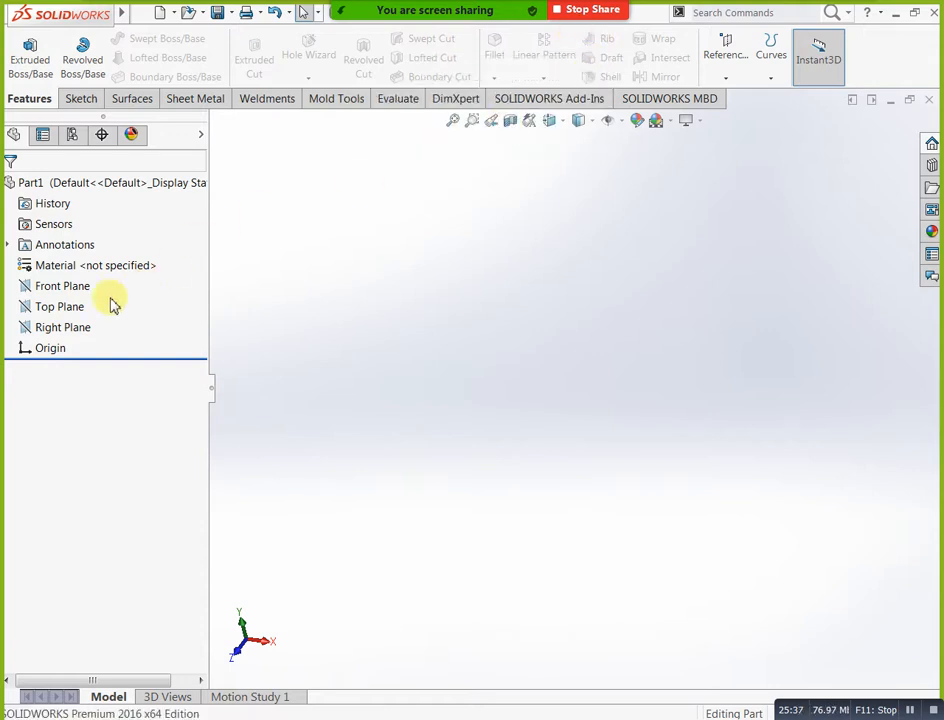
Sketch a closed L-shaped profile on the Front Plane with its inner corner at the origin, and finish the sketch
click(68, 284)
click(80, 265)
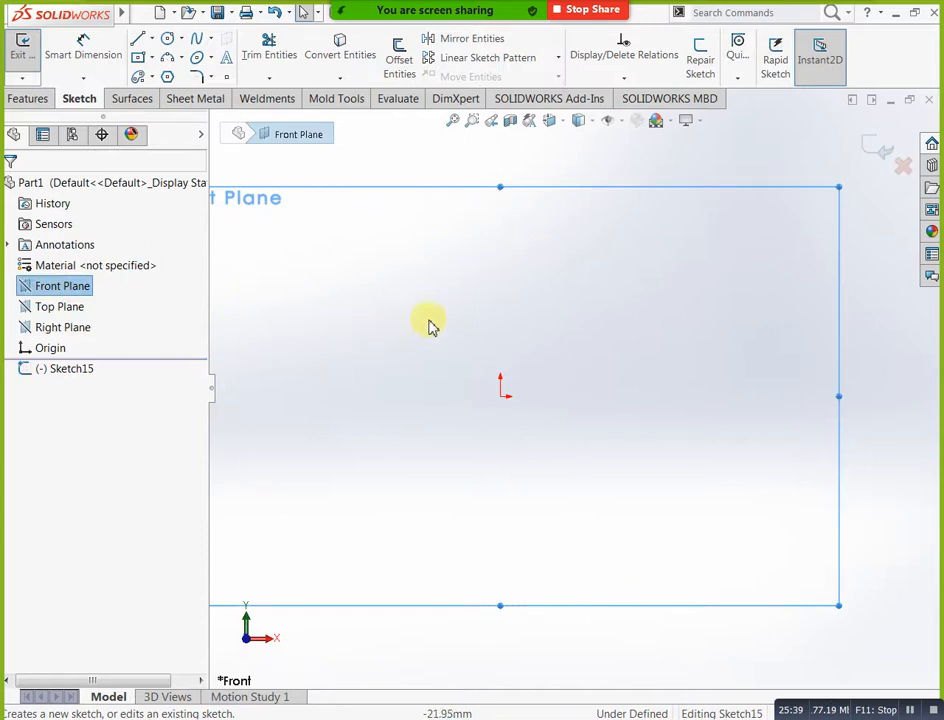
scroll(585, 405, up, 2)
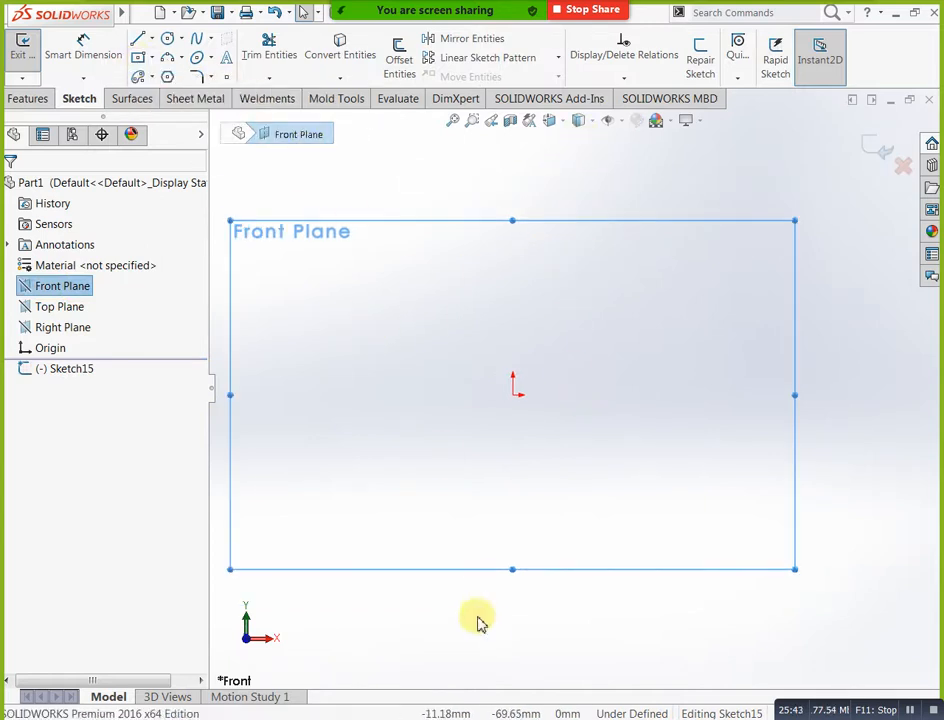
click(139, 38)
click(512, 295)
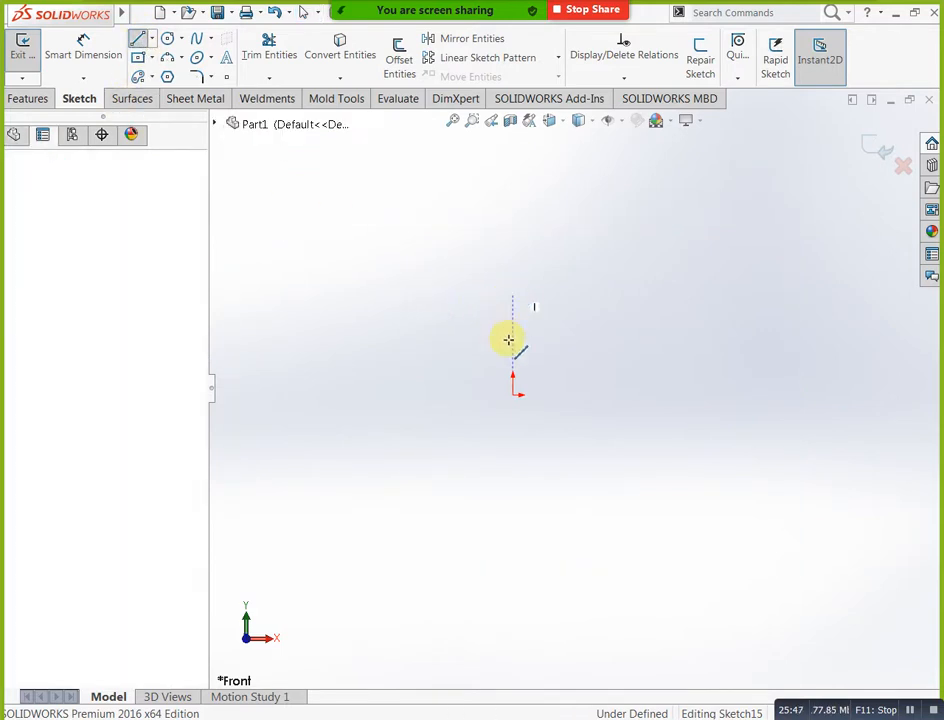
click(513, 395)
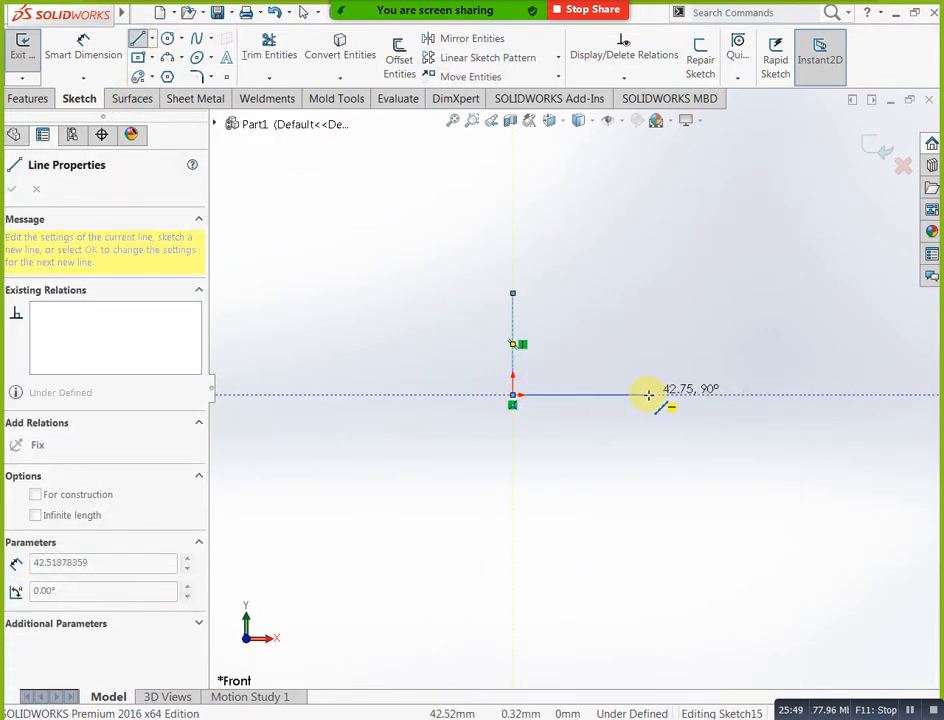
click(641, 397)
click(640, 420)
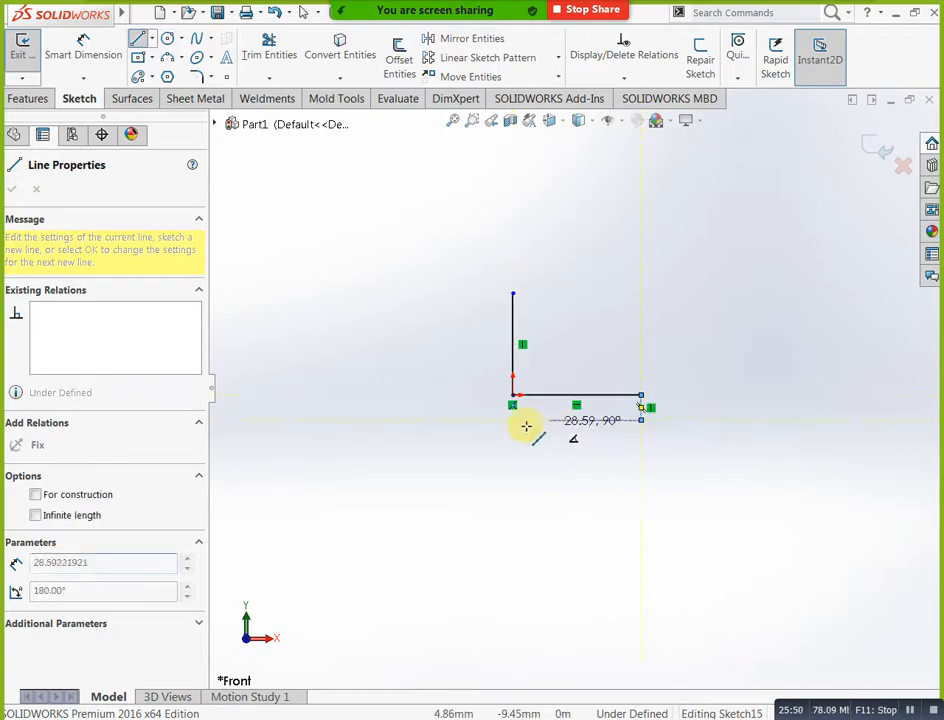
click(484, 419)
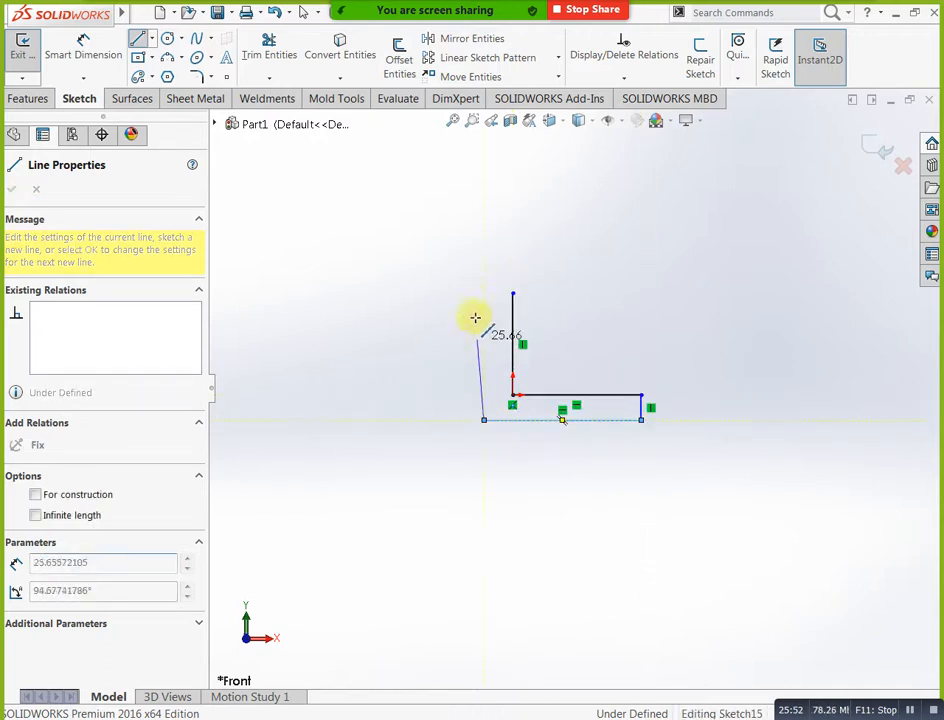
click(486, 293)
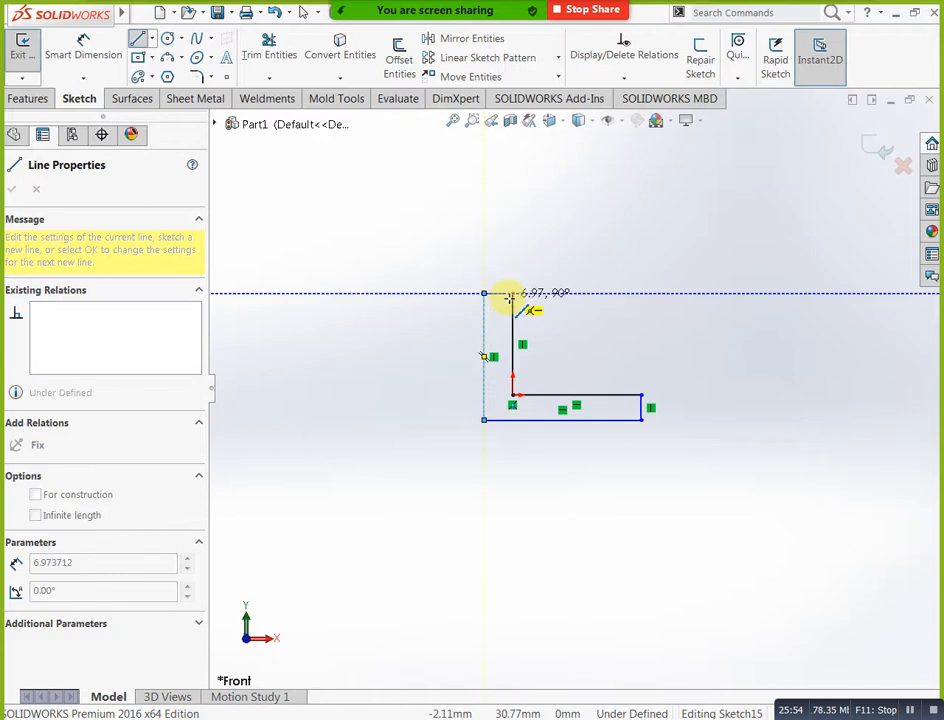
click(512, 293)
click(878, 150)
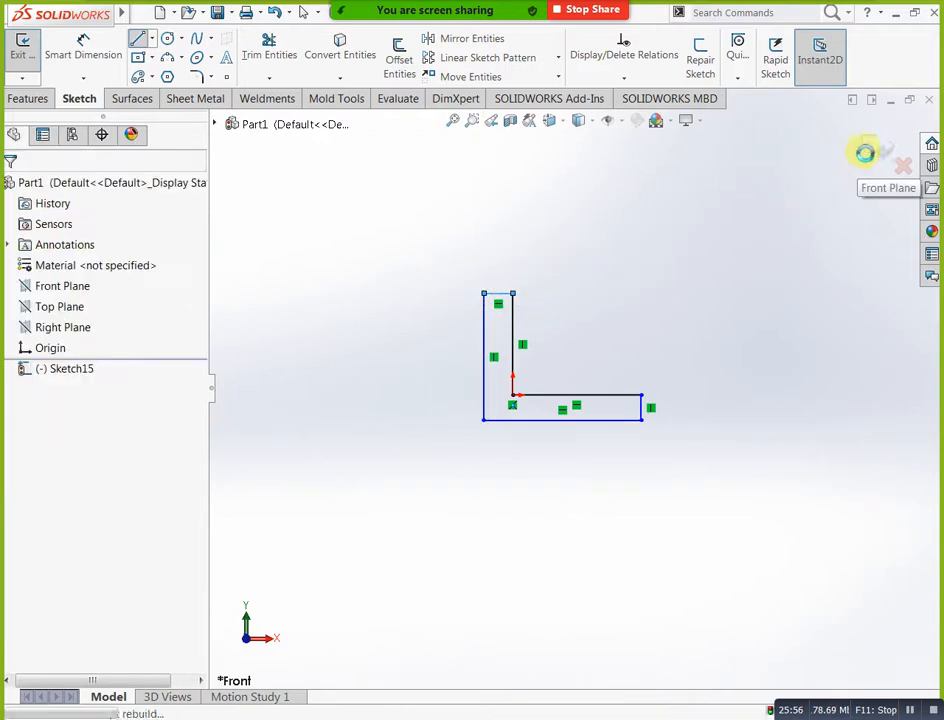
Extrude the L-shaped profile 30 mm with the Mid Plane end condition
click(27, 50)
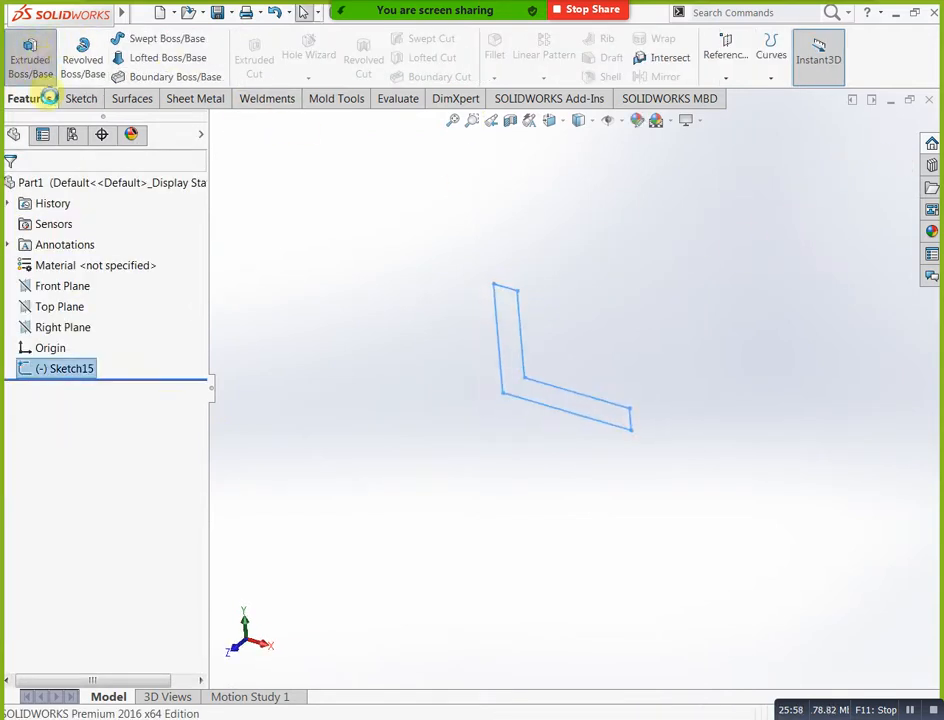
click(77, 293)
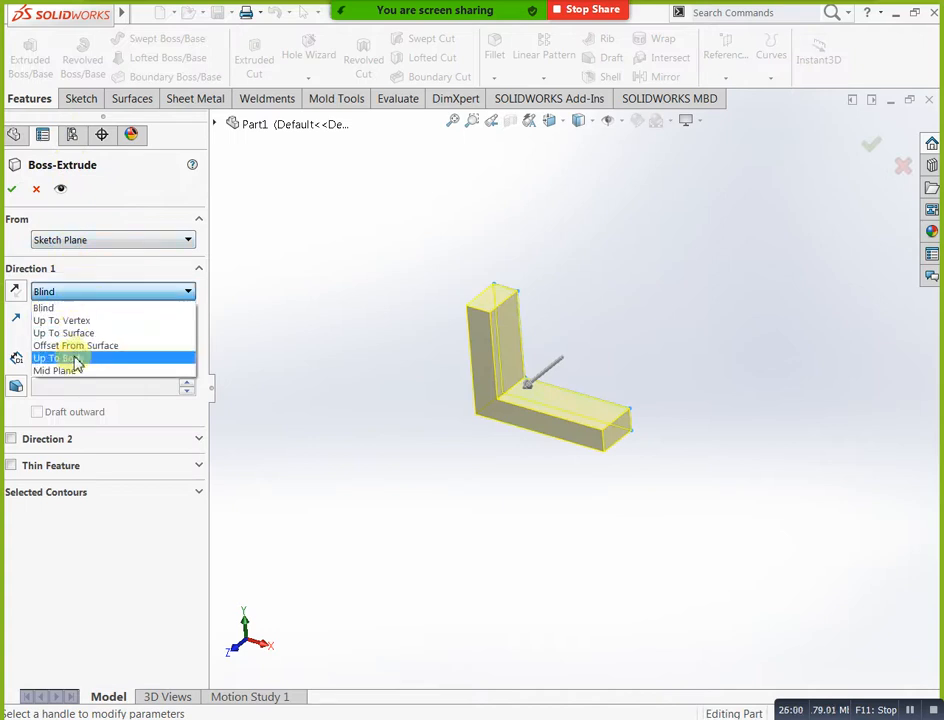
click(62, 371)
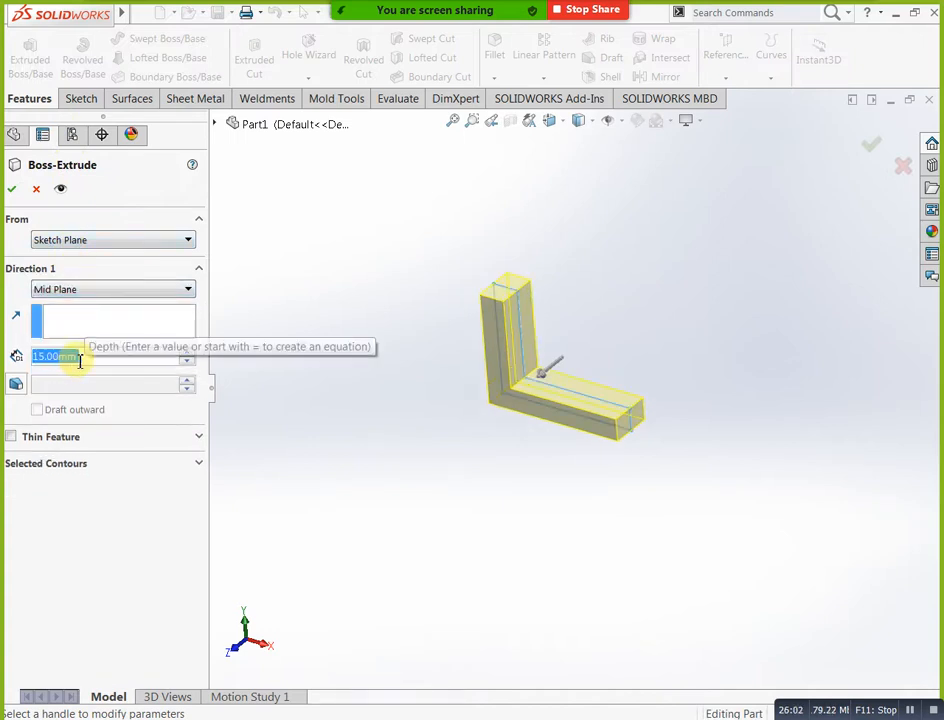
text(30)
key(Return)
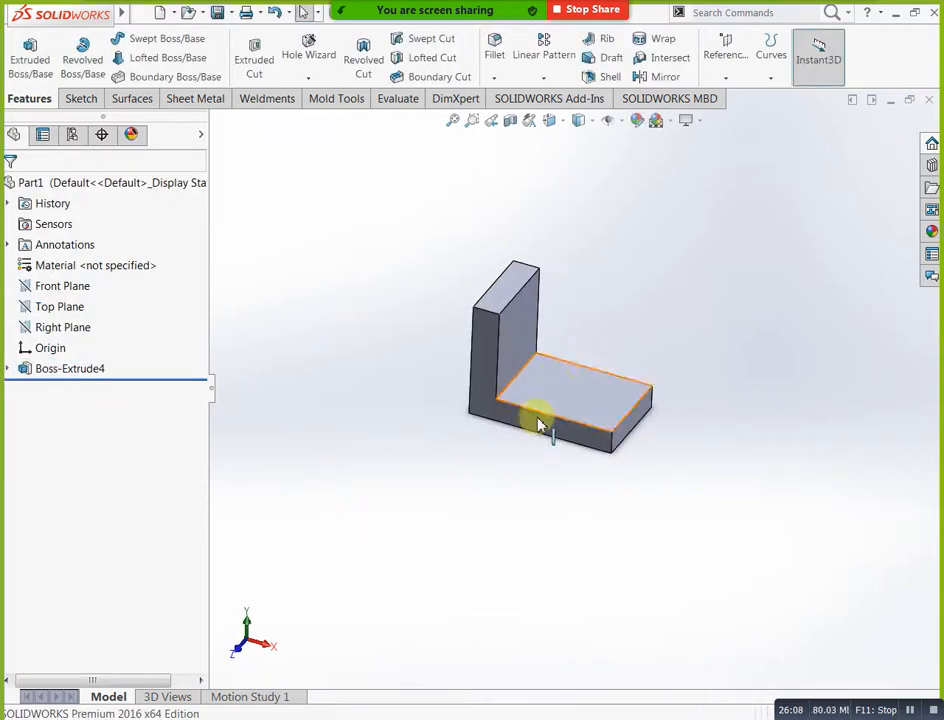
Sketch a diagonal line on the Front Plane from the upright leg's top inner corner to the horizontal leg's upper outer corner
click(66, 287)
click(76, 265)
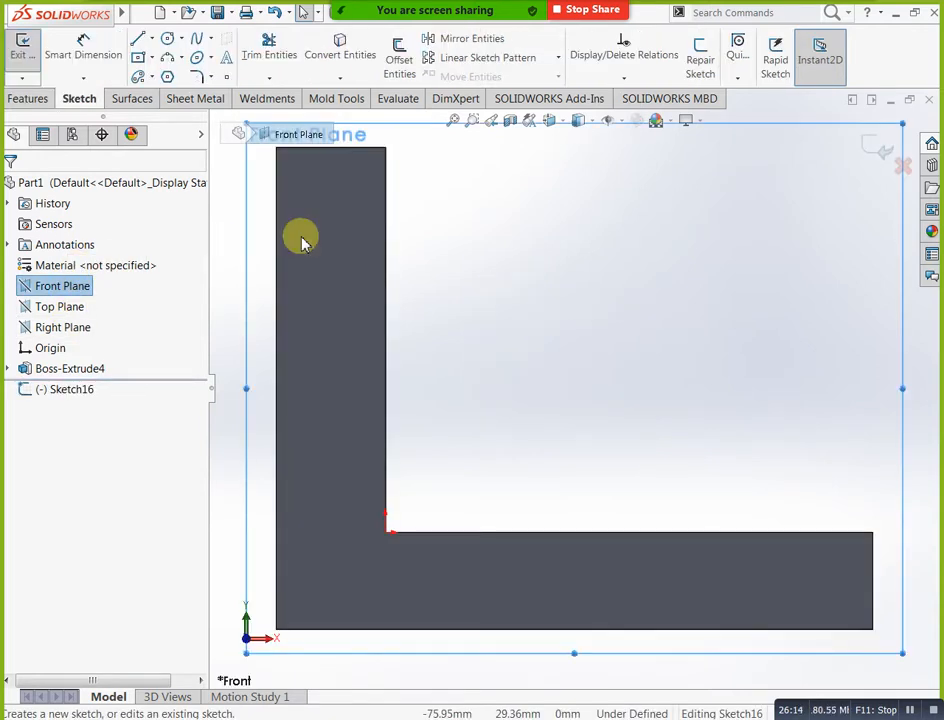
click(139, 38)
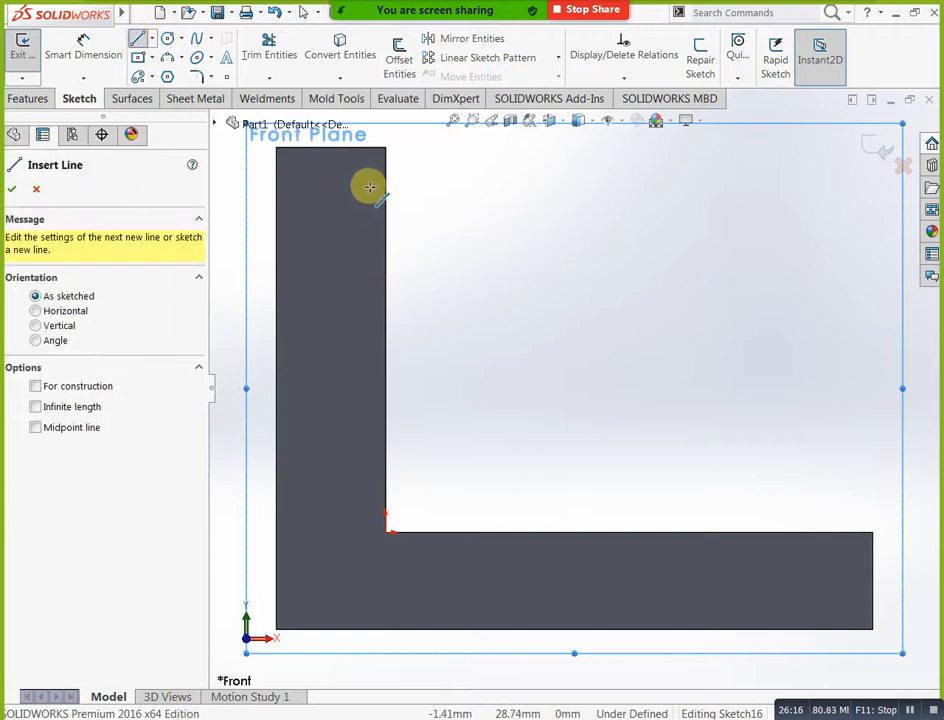
click(386, 150)
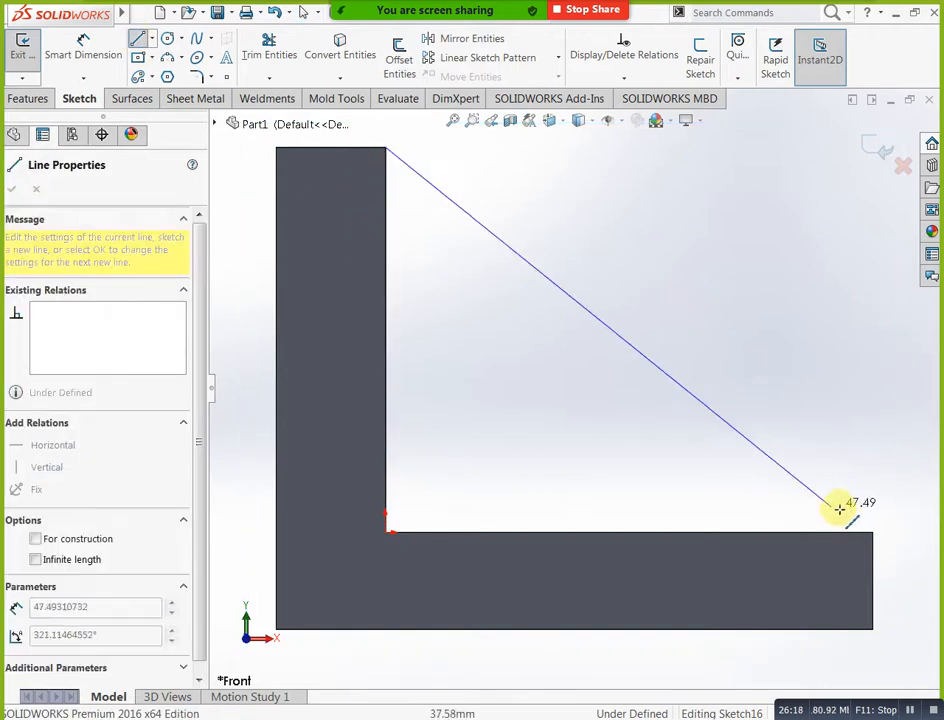
click(873, 531)
key(Escape)
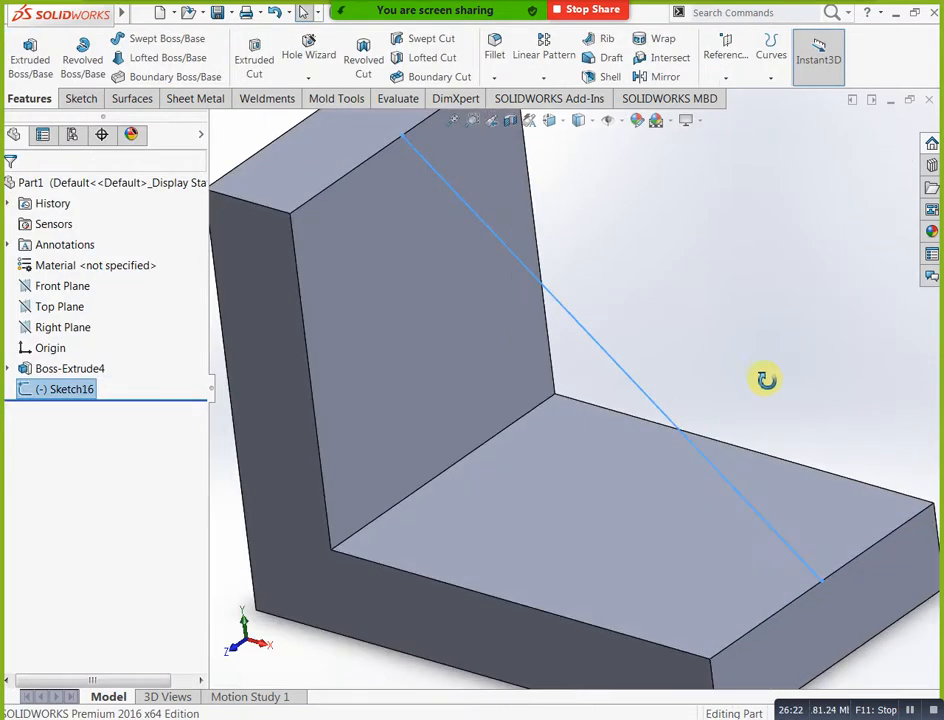
Create a 10 mm thick rib from the diagonal line, with thickness on both sides and extrusion parallel to the sketch
click(608, 40)
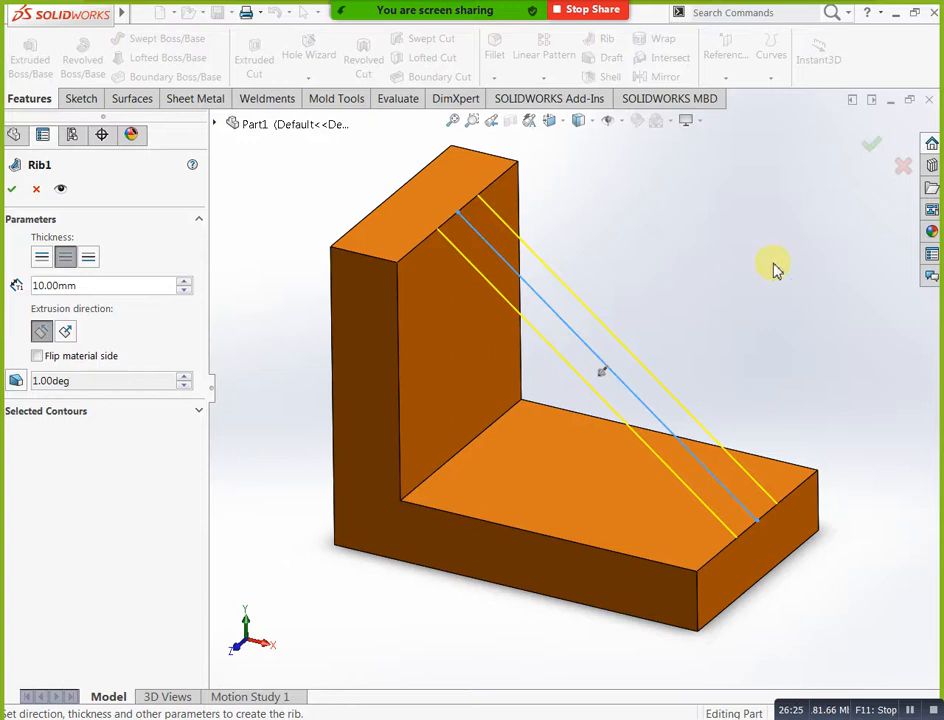
click(41, 258)
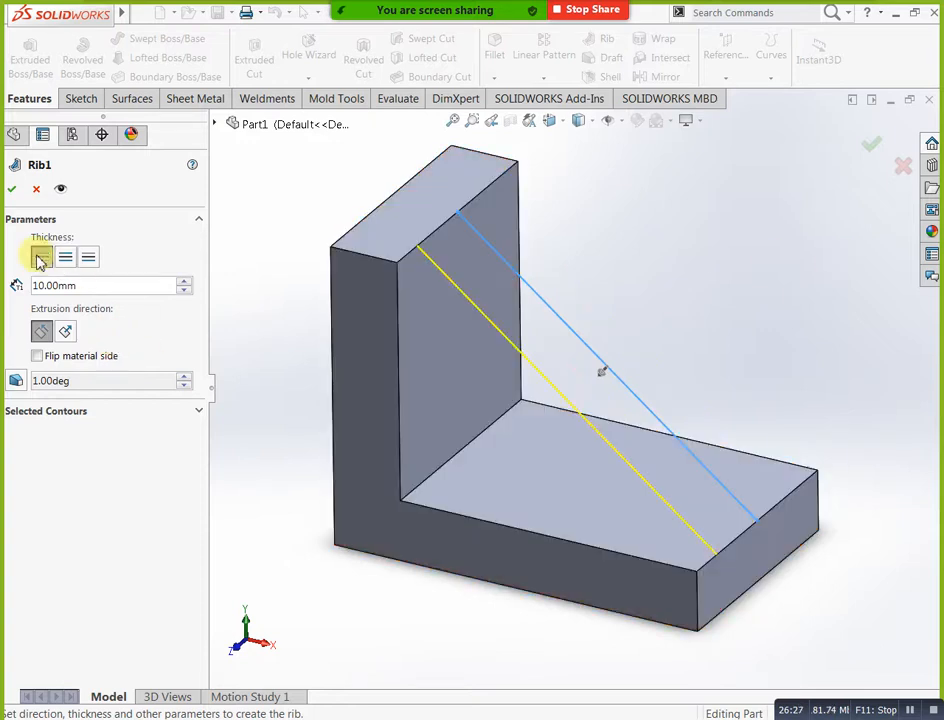
click(88, 258)
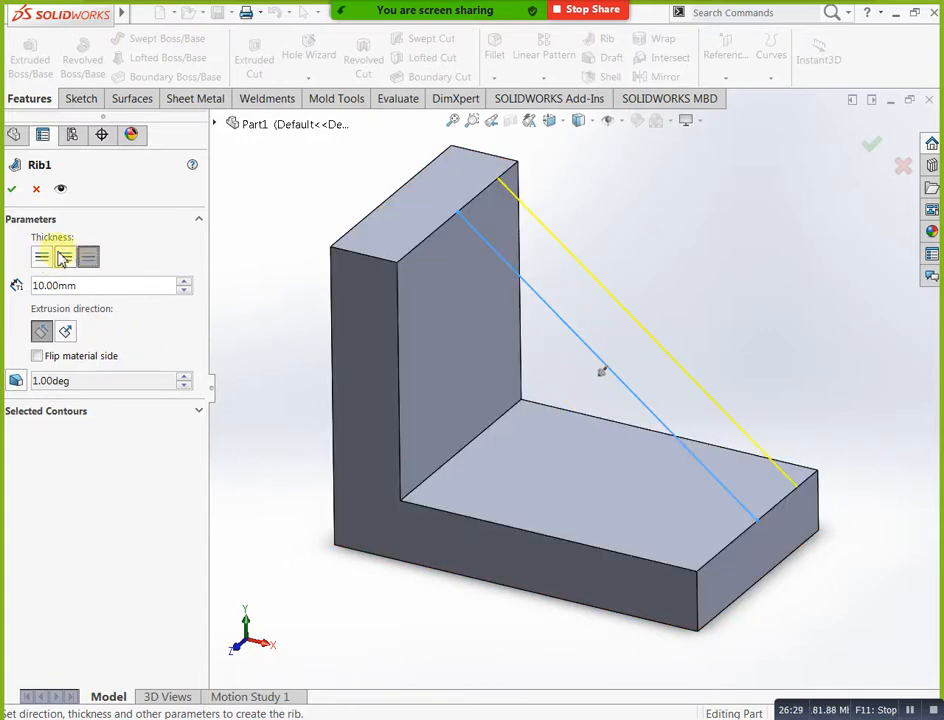
click(64, 258)
click(67, 333)
click(41, 334)
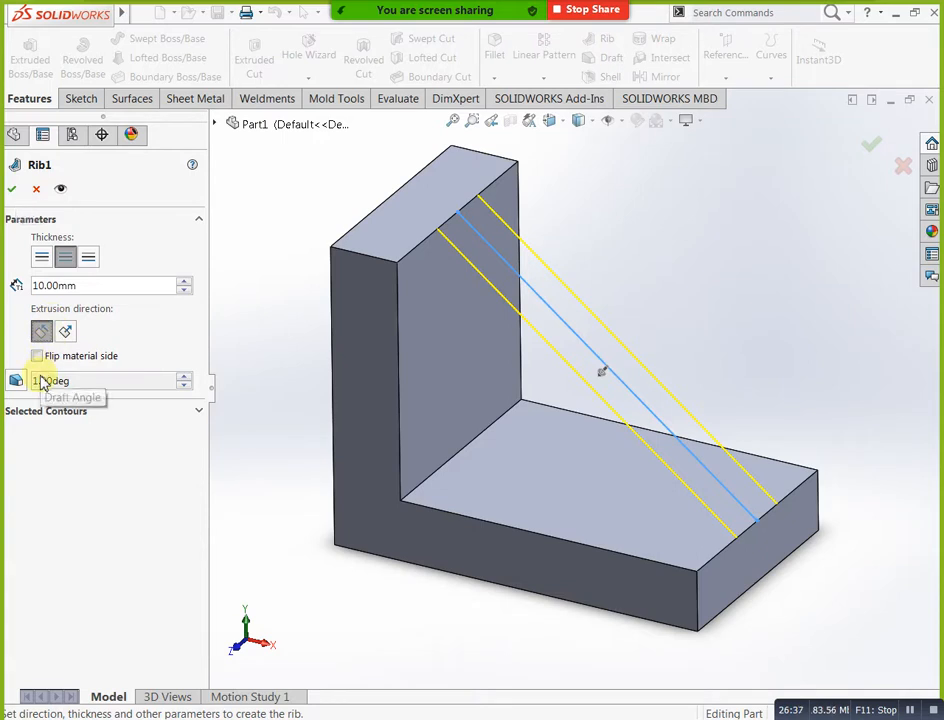
click(13, 190)
scroll(712, 443, up, 2)
middle_drag(703, 443, 723, 438)
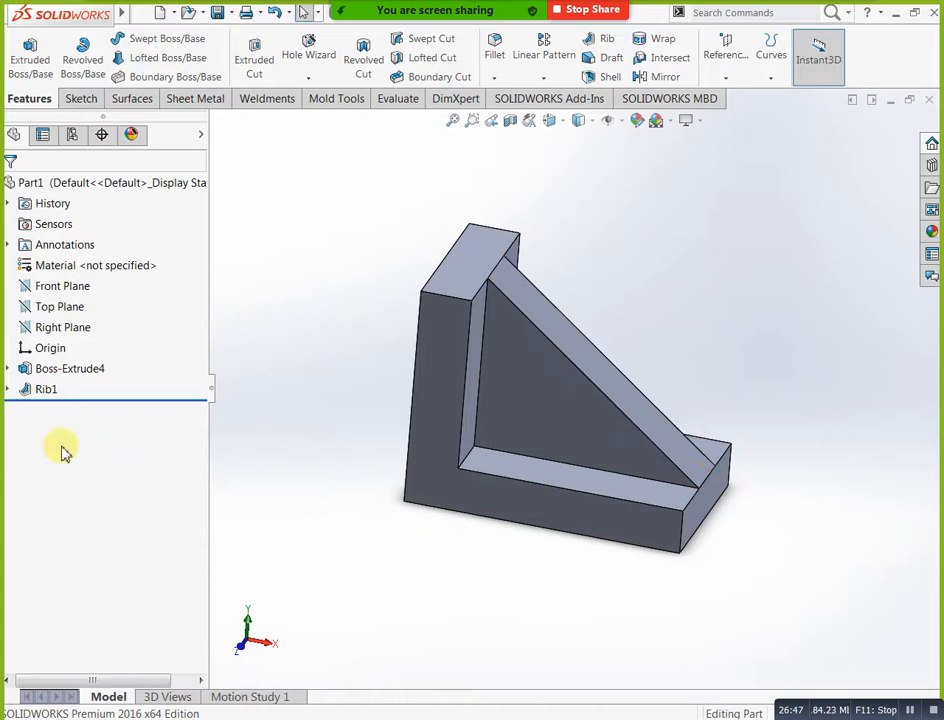
Delete the rib and the L-shaped extrusion from the part
click(50, 389)
click(52, 388)
click(65, 417)
click(57, 392)
ctrl+click(62, 377)
right_click(62, 377)
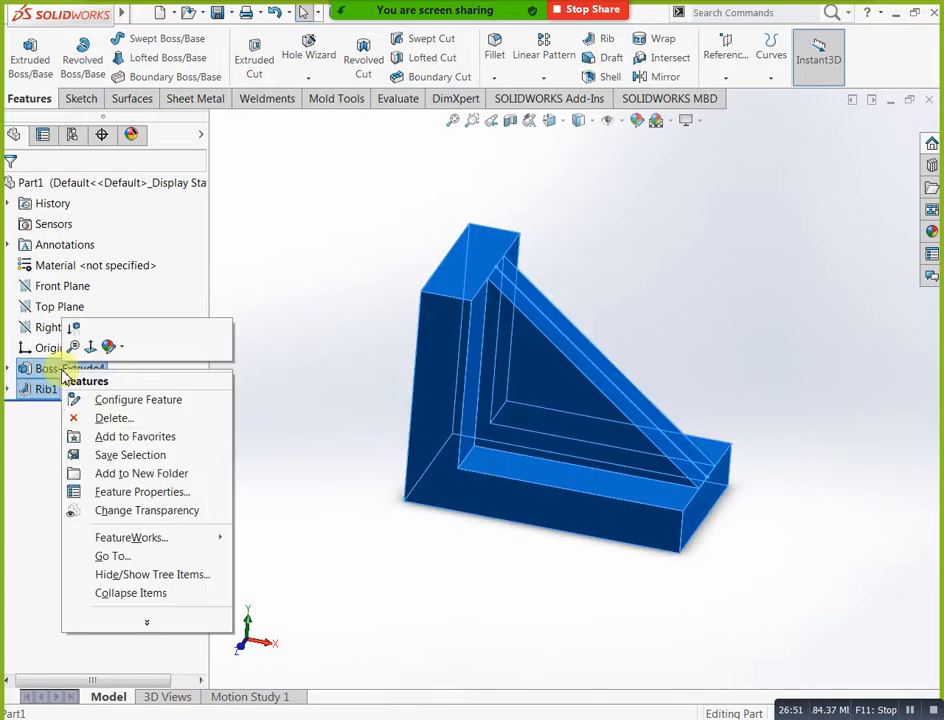
click(80, 418)
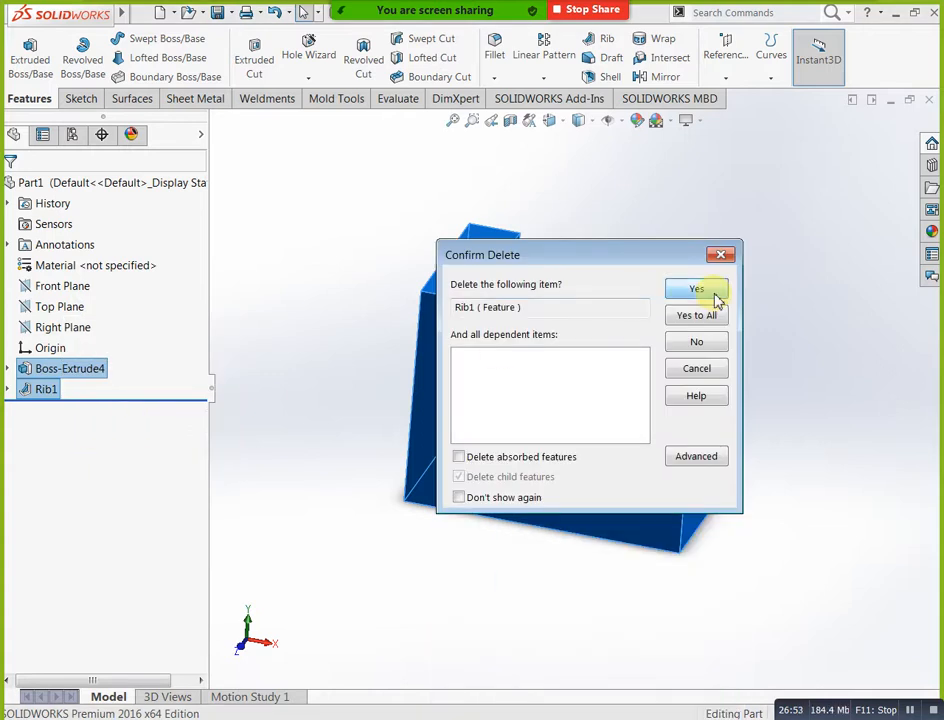
click(714, 292)
click(714, 300)
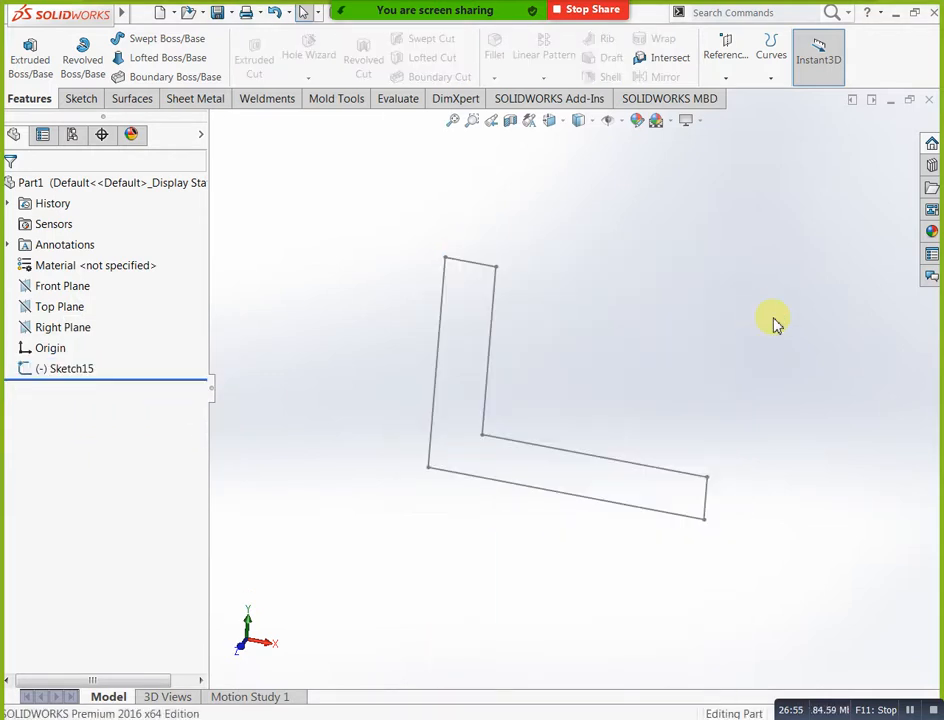
Delete the remaining L-shaped profile sketch, Sketch15
click(82, 370)
right_click(84, 374)
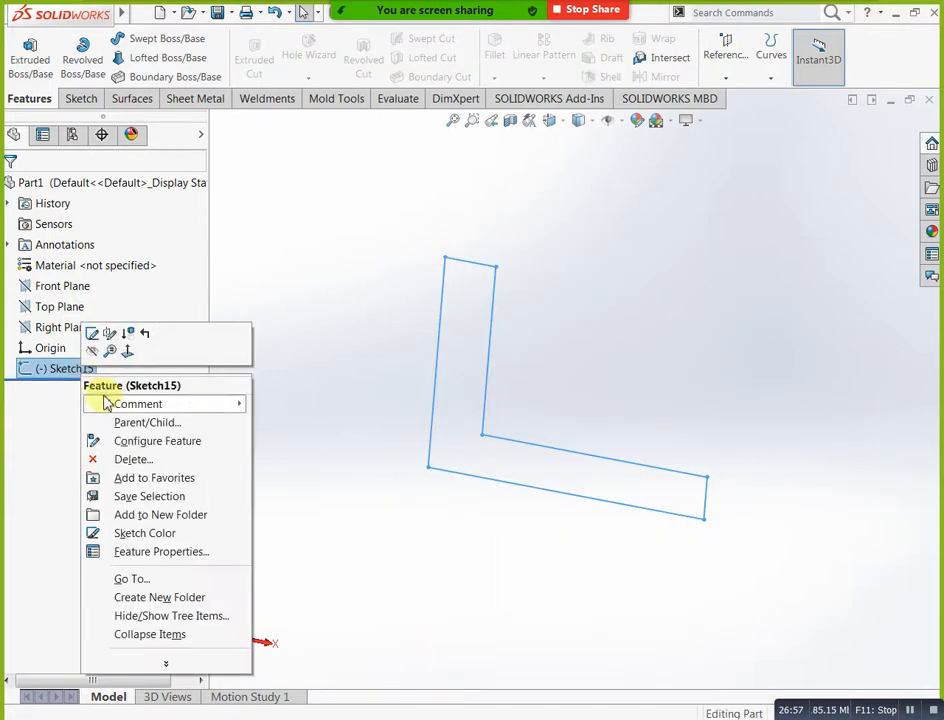
click(128, 457)
click(700, 292)
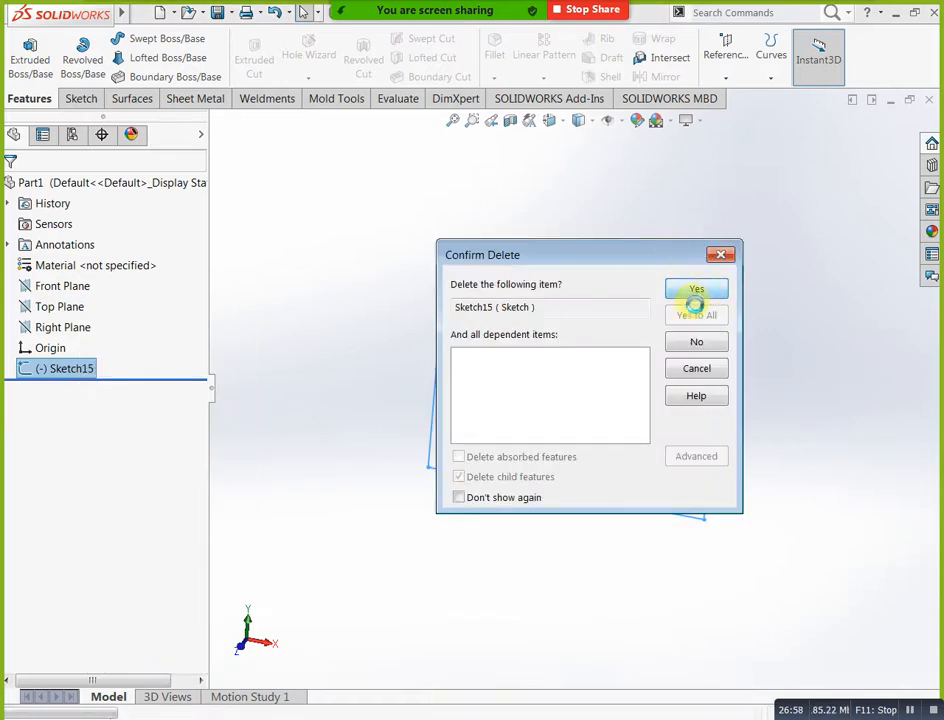
Minimise the Double Bearing Assembly PDF in Adobe Reader and switch to the Assembly projects folder in Windows Explorer
click(465, 718)
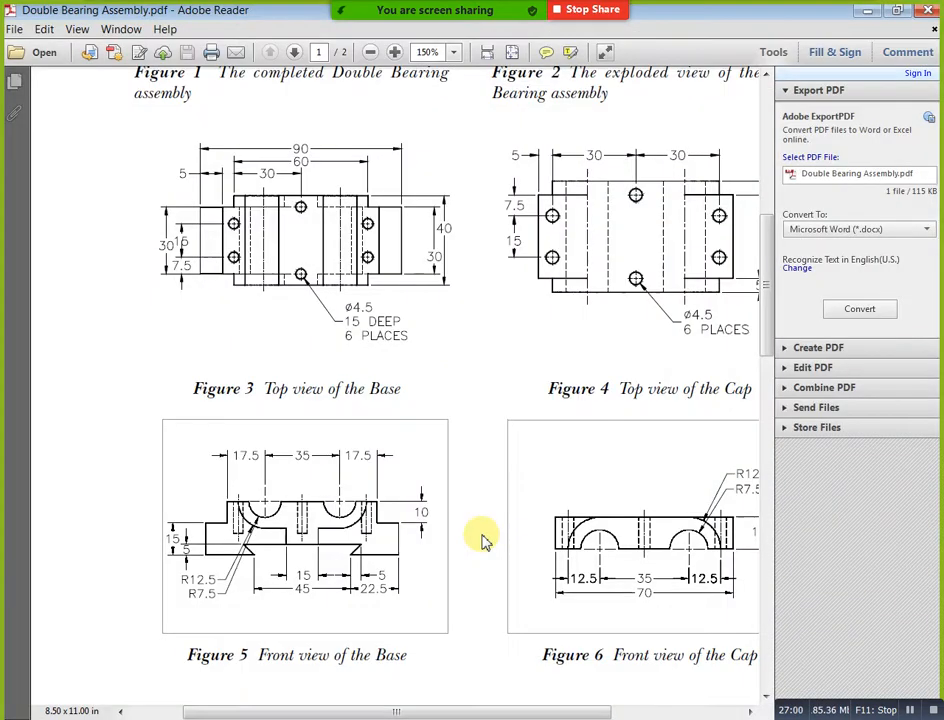
click(871, 12)
mouse_move(190, 713)
click(84, 694)
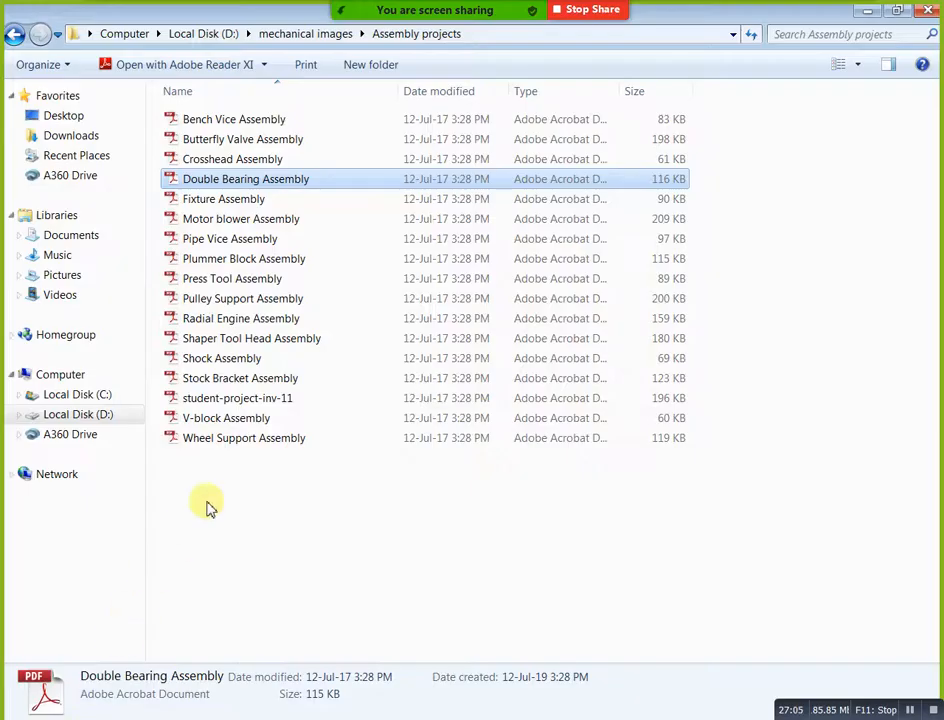
Open the Autodesk Inventor Practice Part Drawings PDF from the mechanical images folder and look through its sheets for a part with a rib
click(13, 38)
double_click(297, 319)
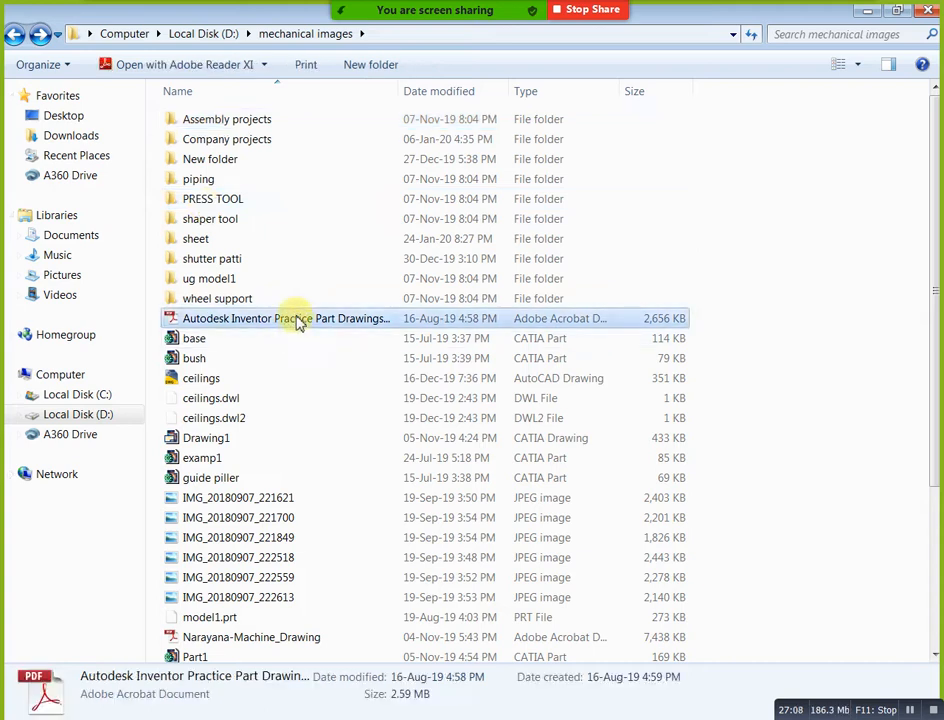
scroll(200, 530, down, 6)
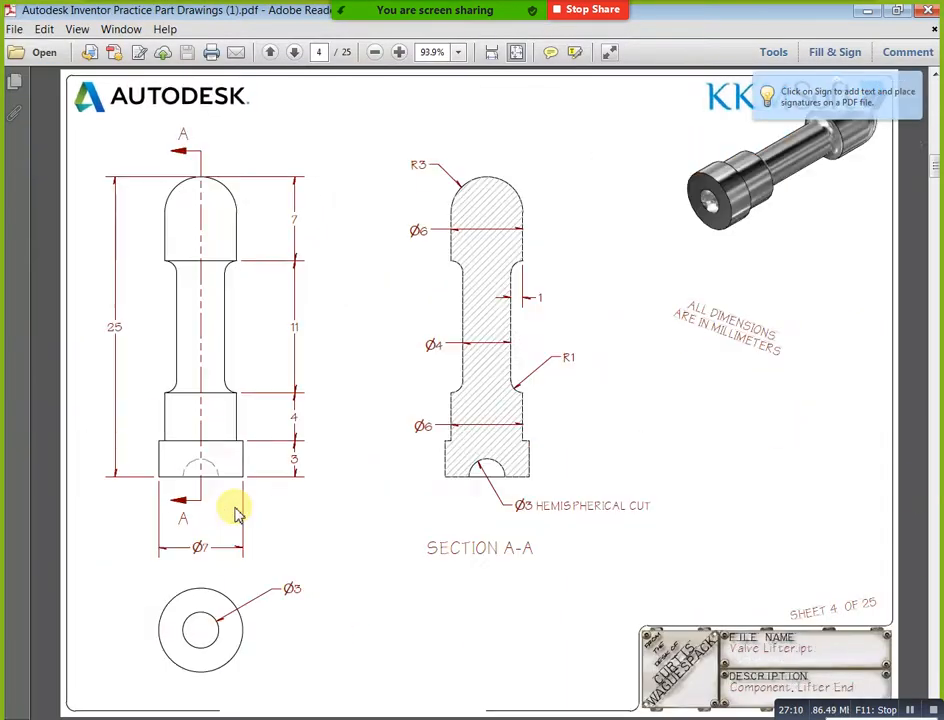
scroll(235, 512, down, 4)
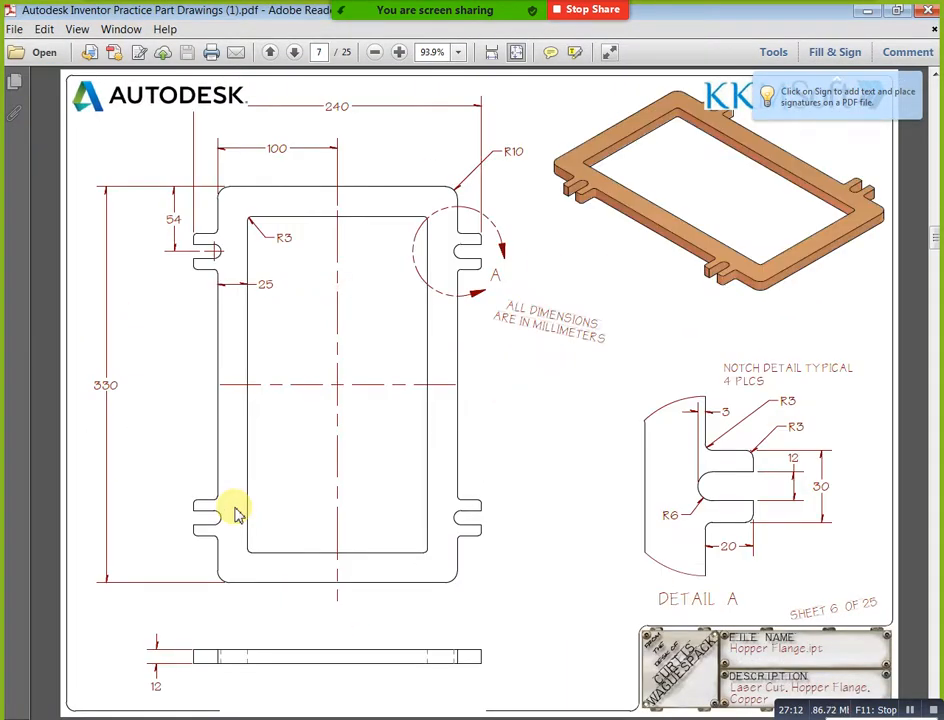
scroll(235, 512, down, 2)
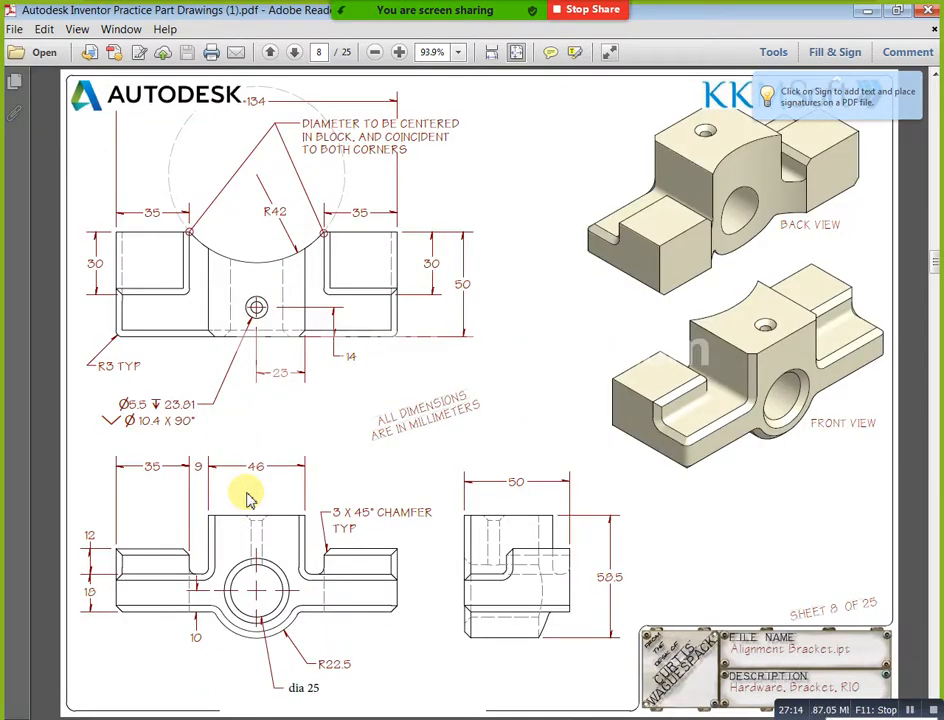
scroll(274, 449, up, 5)
scroll(278, 457, up, 3)
scroll(277, 452, down, 1)
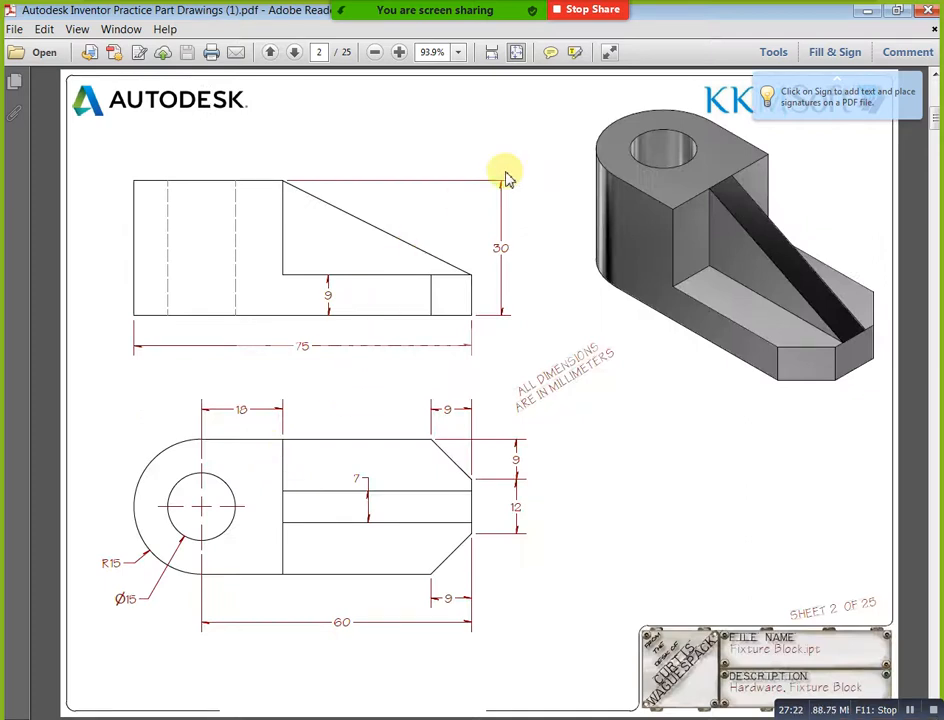
click(869, 12)
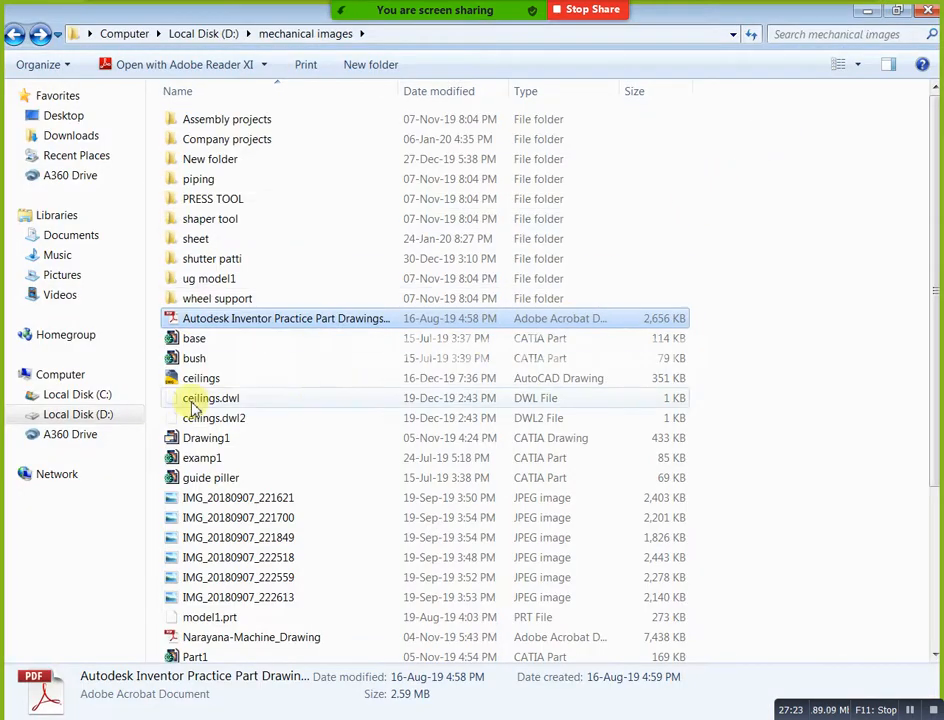
Open Sketcher.pdf from the mechanical images folder and browse its drawings as far as the ribbed bracket on page 14
scroll(250, 420, down, 2)
scroll(258, 437, down, 2)
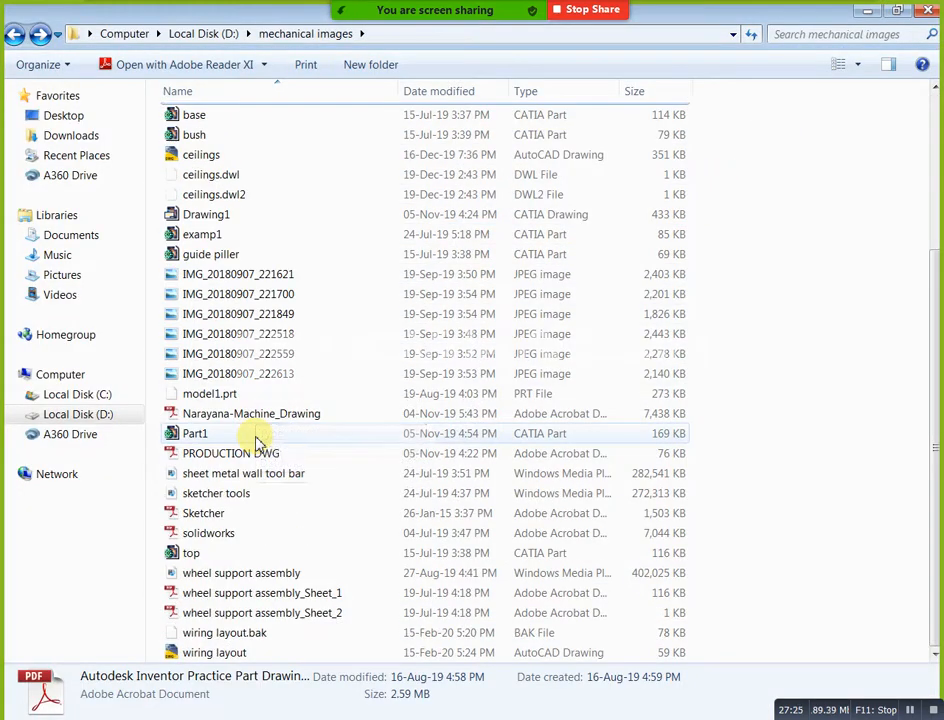
double_click(238, 519)
scroll(305, 450, down, 6)
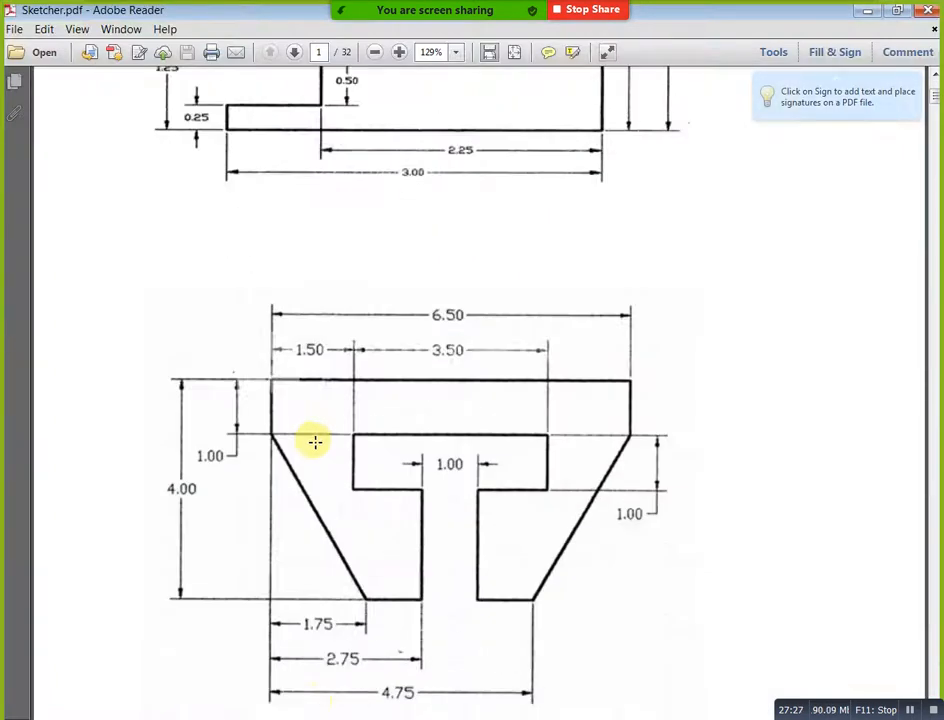
scroll(316, 460, down, 12)
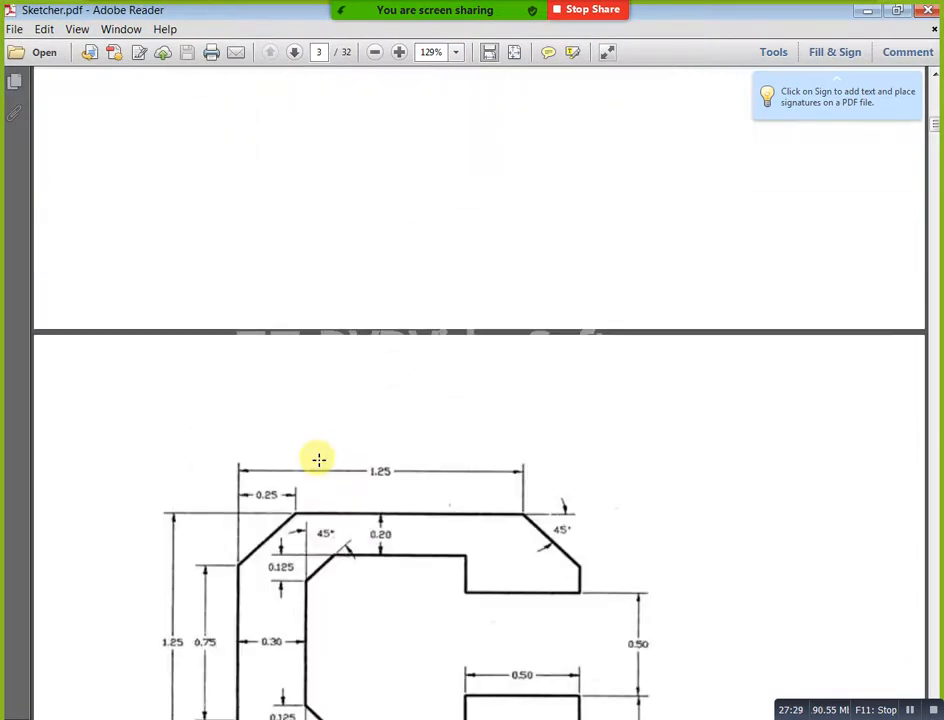
drag(937, 147, 935, 334)
scroll(620, 297, up, 5)
scroll(615, 358, up, 3)
scroll(613, 360, down, 12)
scroll(615, 377, down, 3)
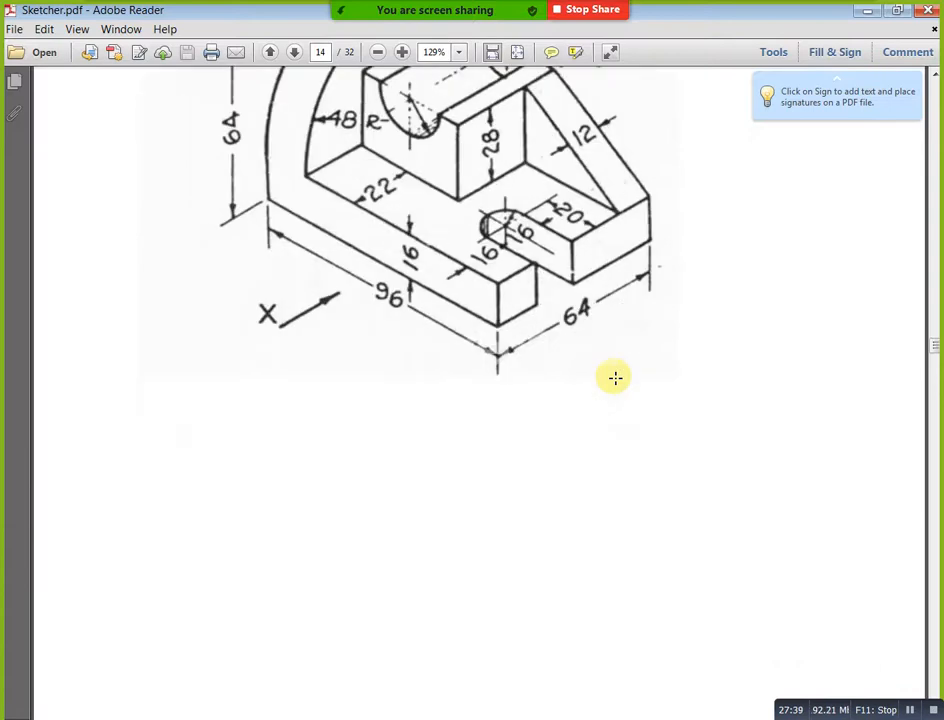
scroll(615, 377, up, 2)
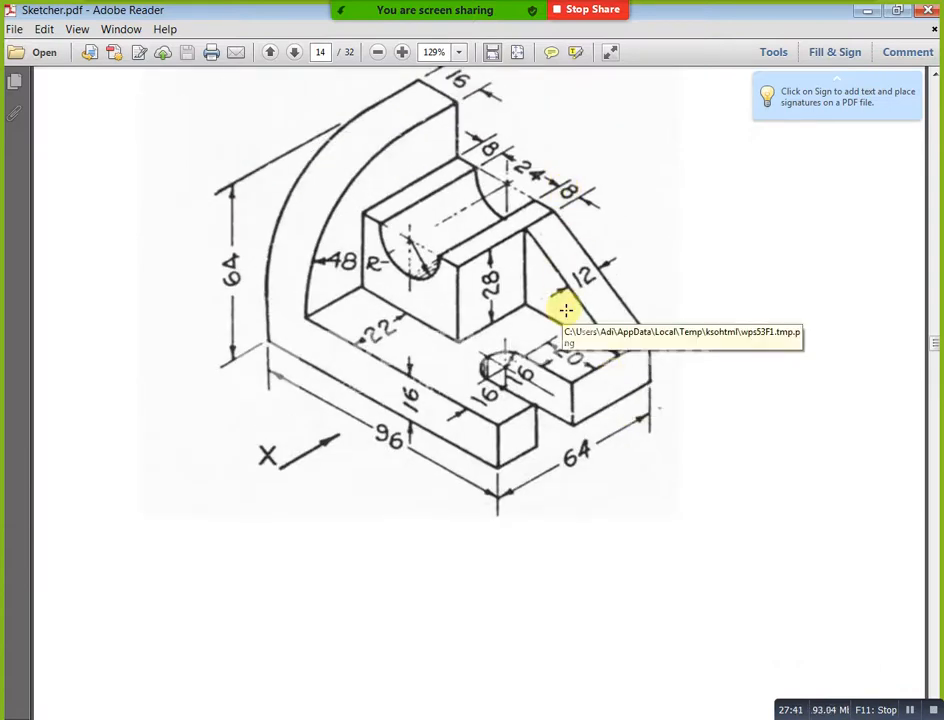
Look through the drawings on pages 15 and 16, and go back to the round-topped ribbed bracket on page 10
scroll(566, 311, down, 10)
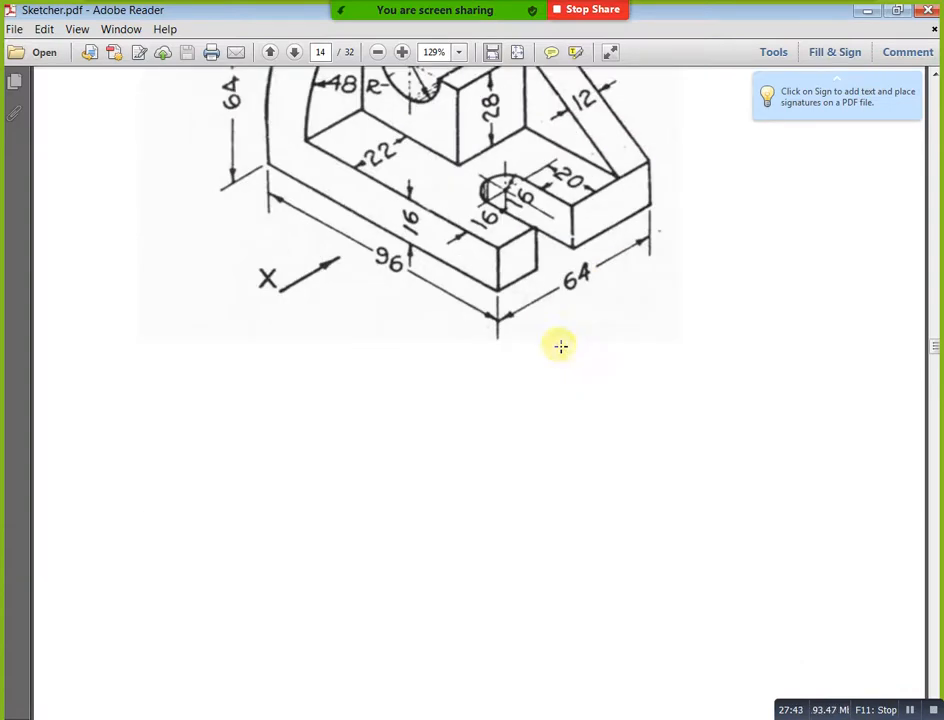
scroll(559, 378, down, 12)
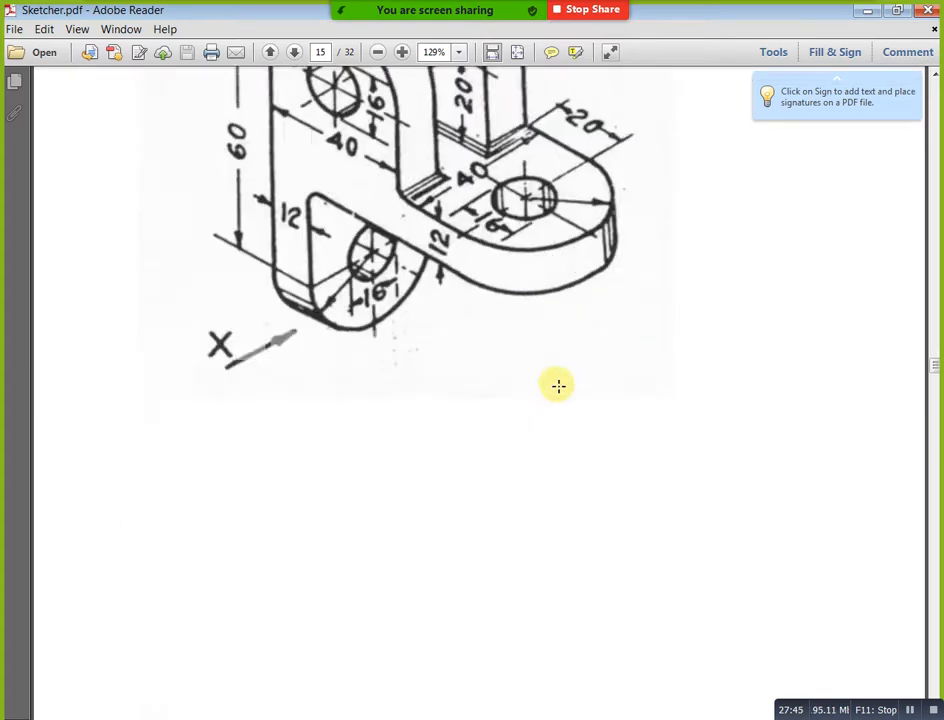
scroll(558, 386, up, 4)
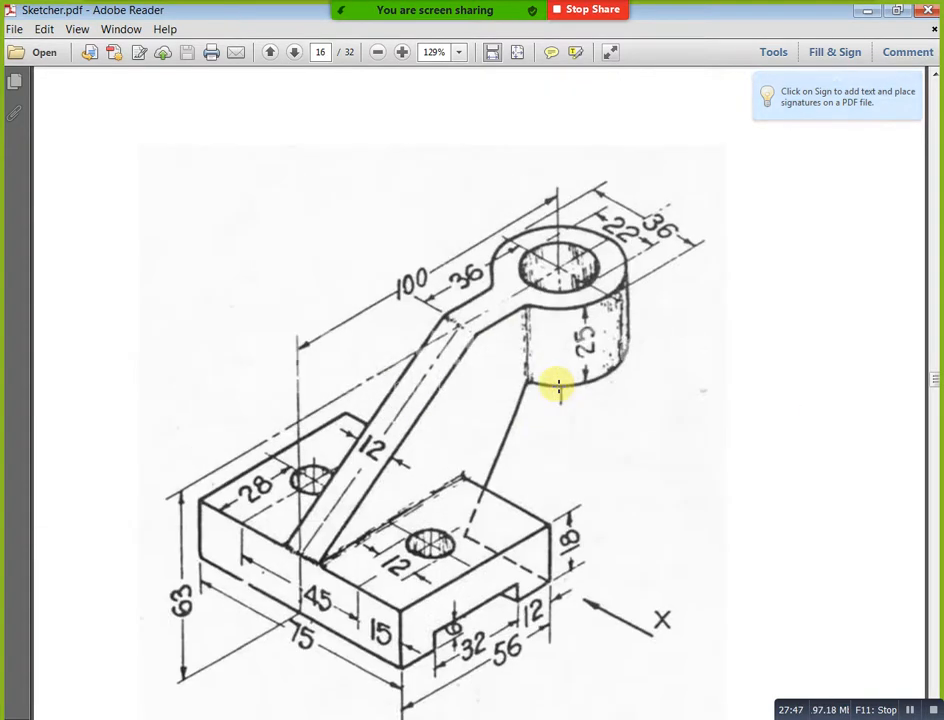
scroll(558, 386, up, 10)
scroll(558, 386, up, 14)
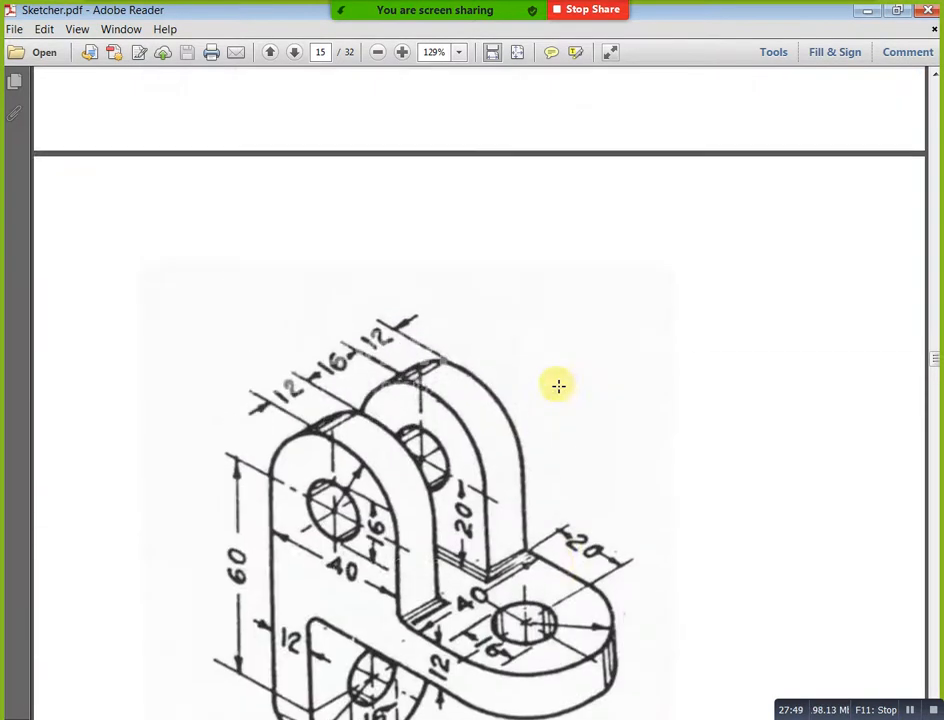
scroll(558, 386, up, 20)
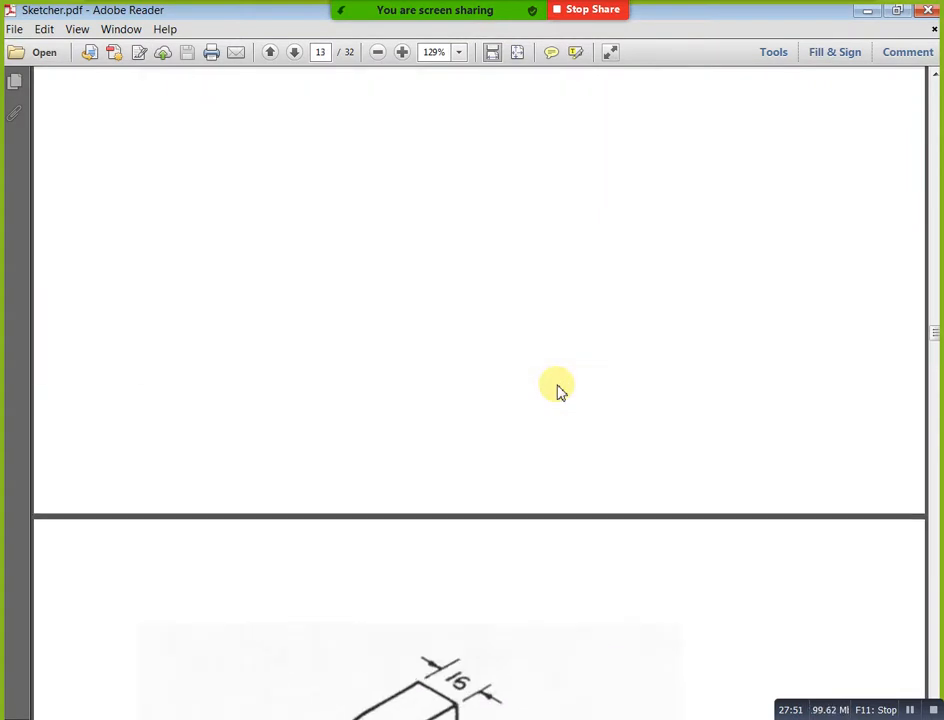
scroll(558, 386, up, 20)
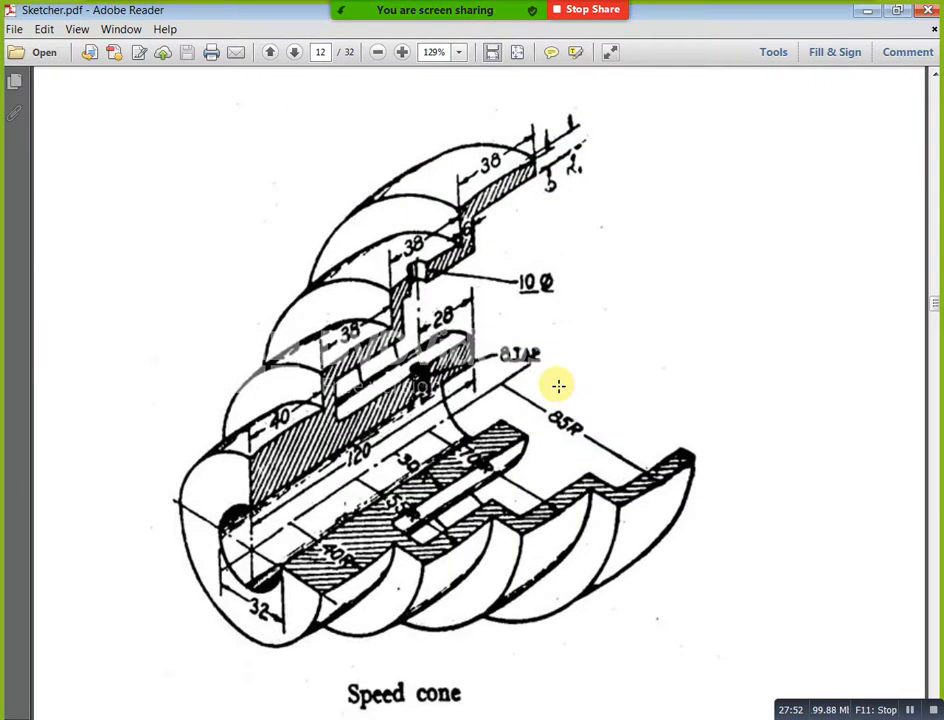
scroll(558, 386, up, 20)
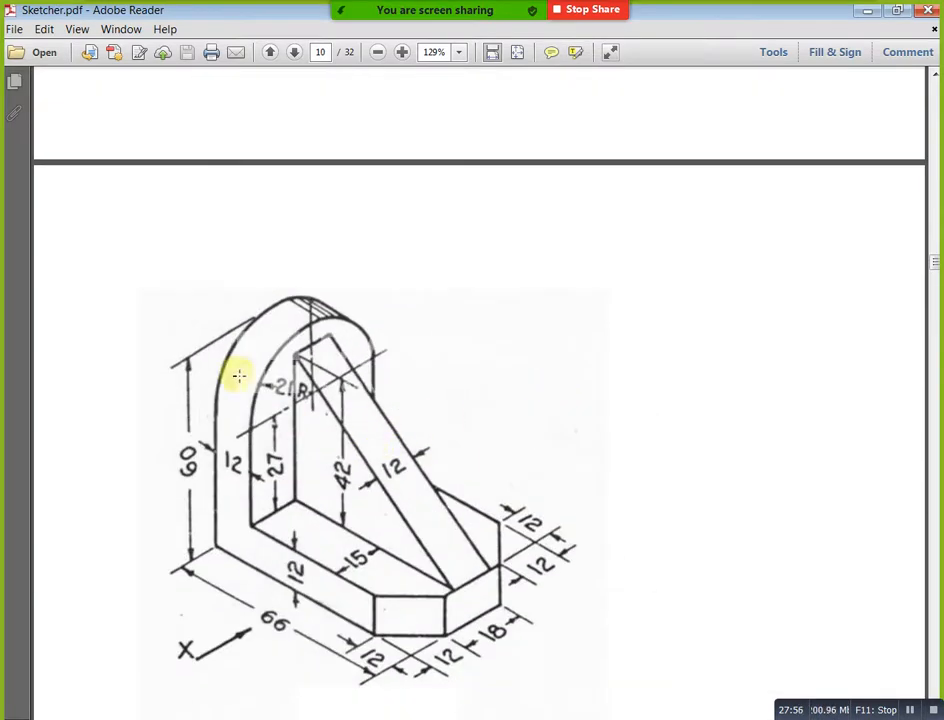
scroll(350, 486, down, 1)
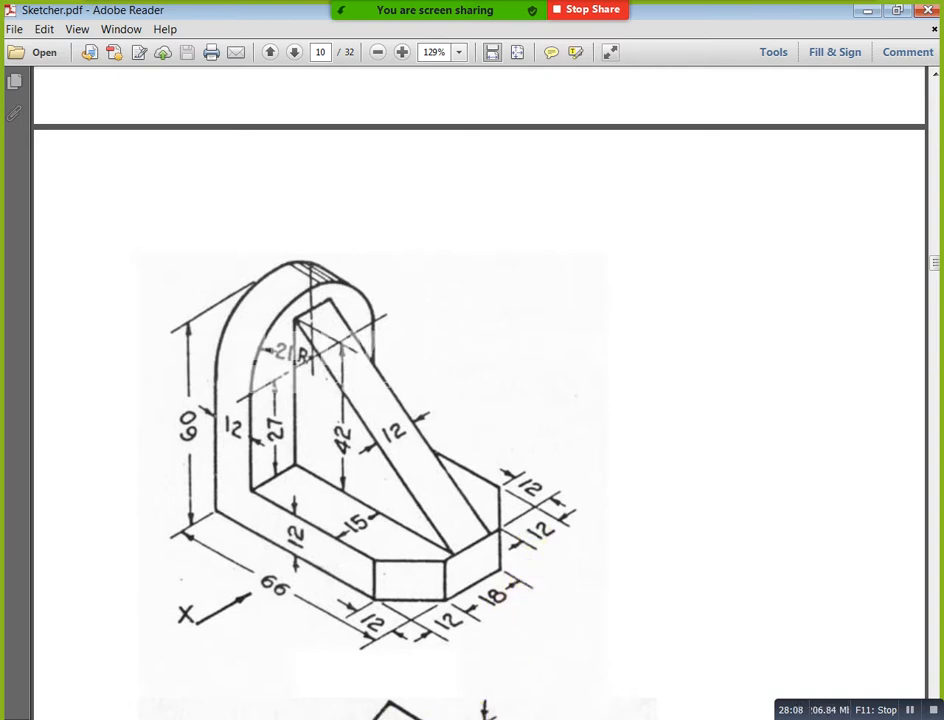
In SOLIDWORKS, start a sketch on the Front Plane and draw a center rectangle about 31 by 30 mm on the origin
key(alt+Tab)
click(58, 289)
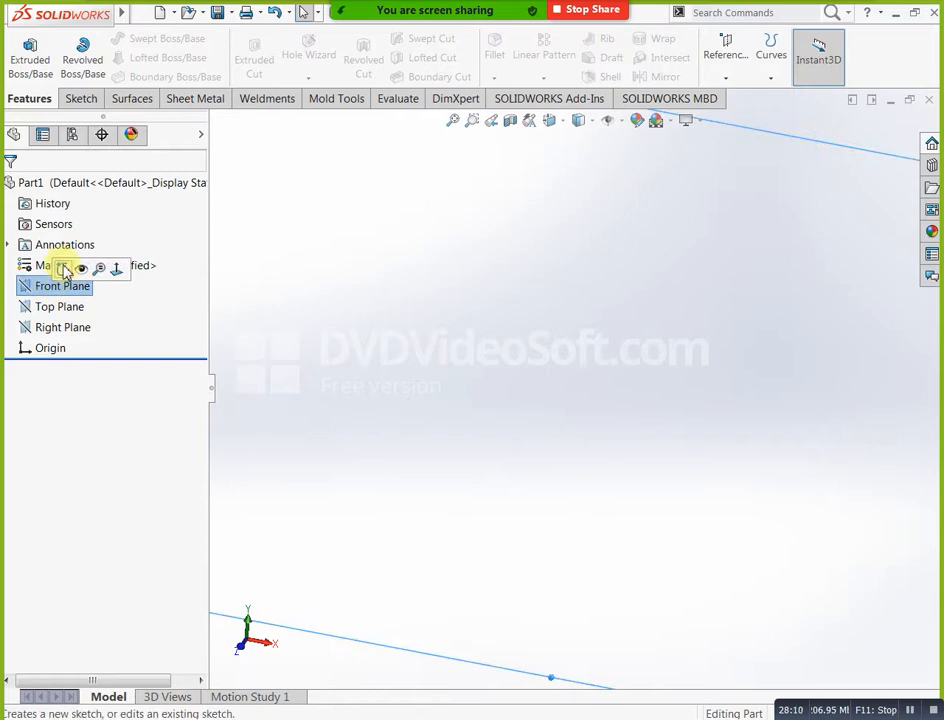
click(64, 268)
click(140, 57)
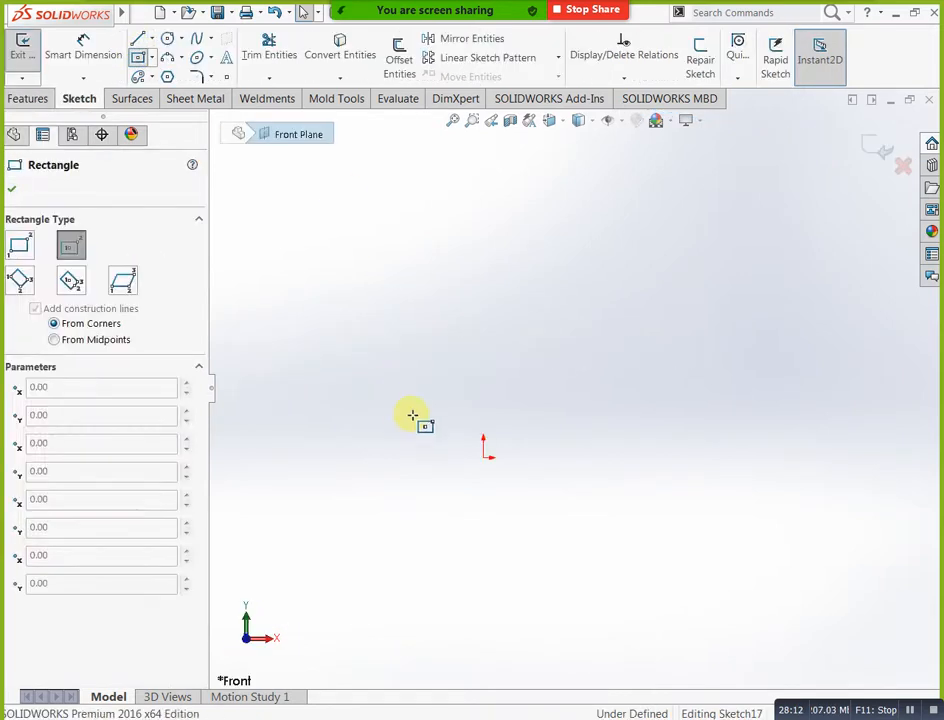
click(484, 457)
click(575, 373)
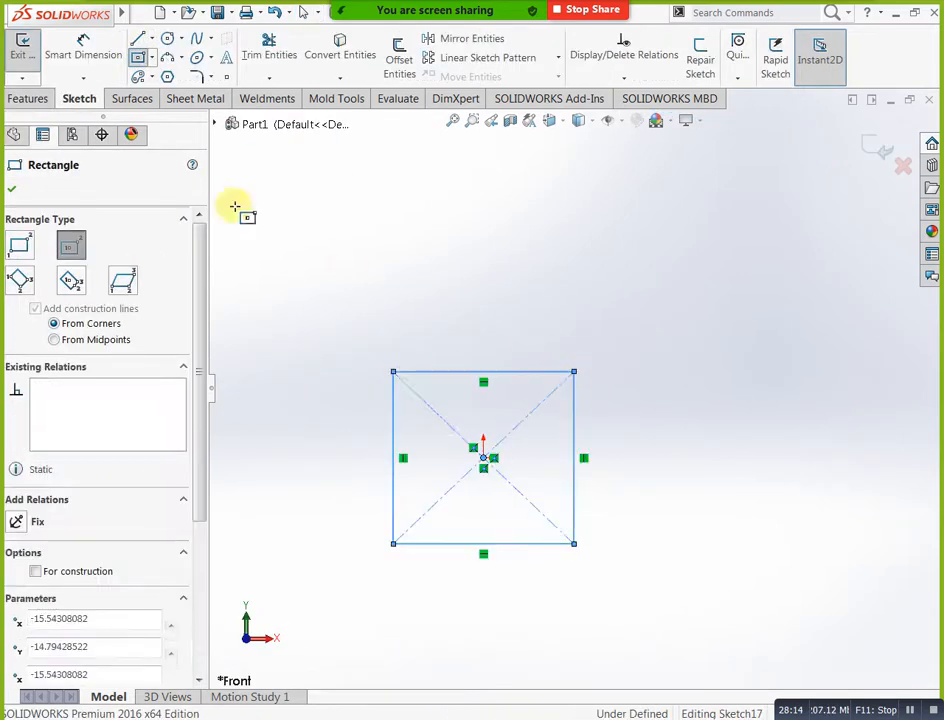
Dimension the rectangle to 66 mm wide and 44 mm high
click(84, 56)
click(452, 554)
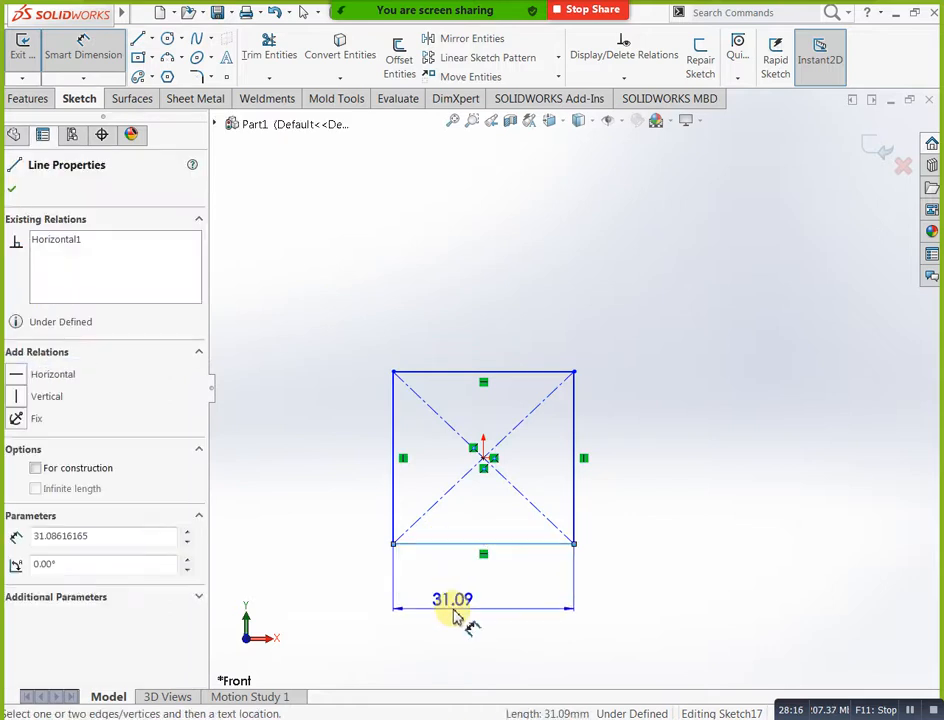
click(456, 612)
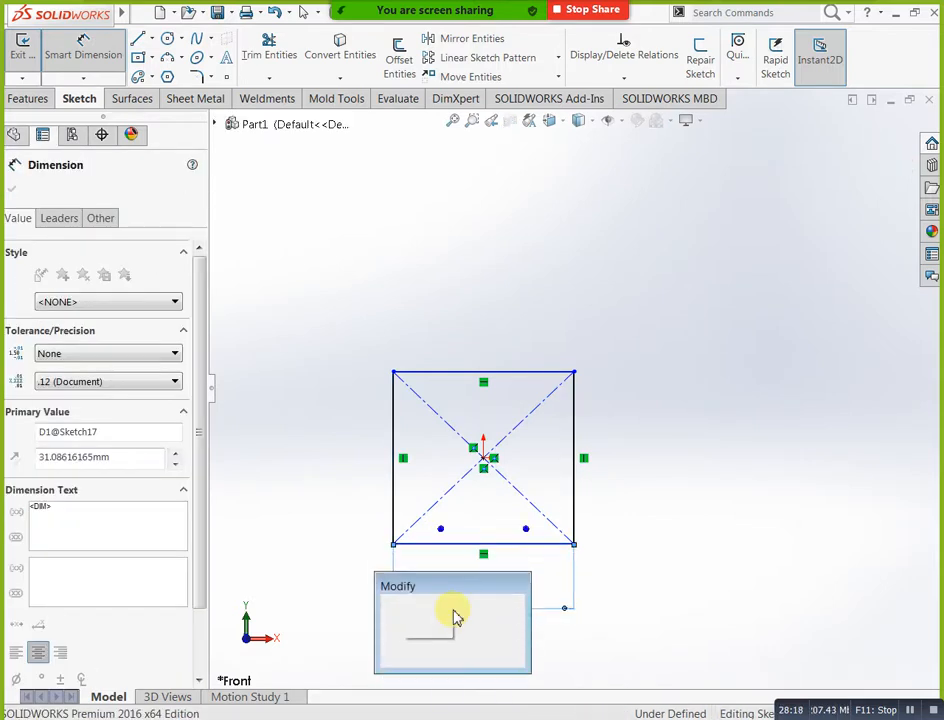
text(66)
key(Return)
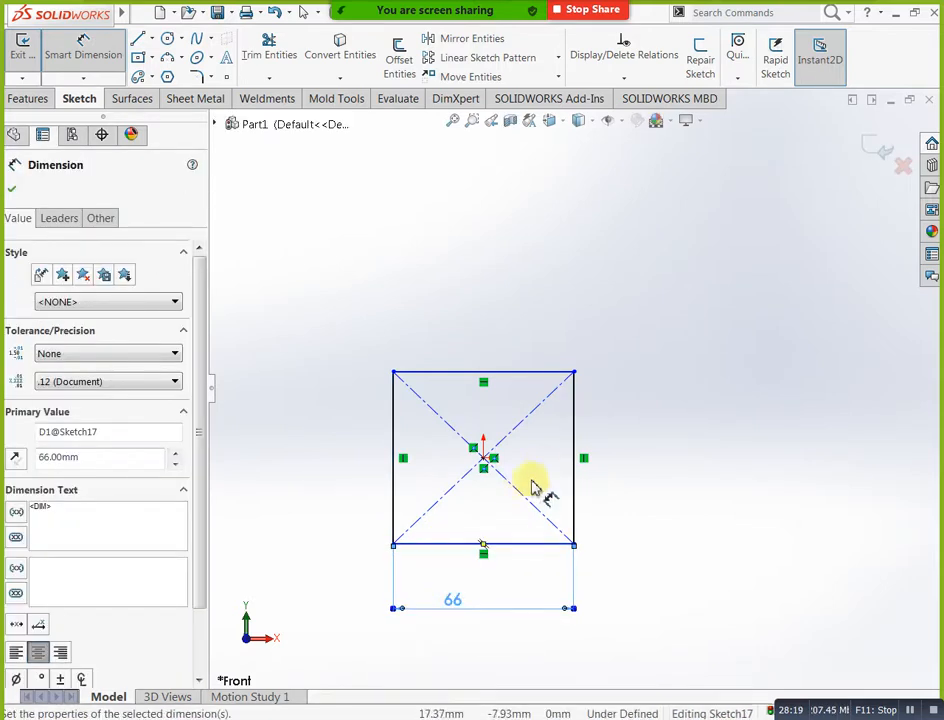
click(574, 425)
click(655, 352)
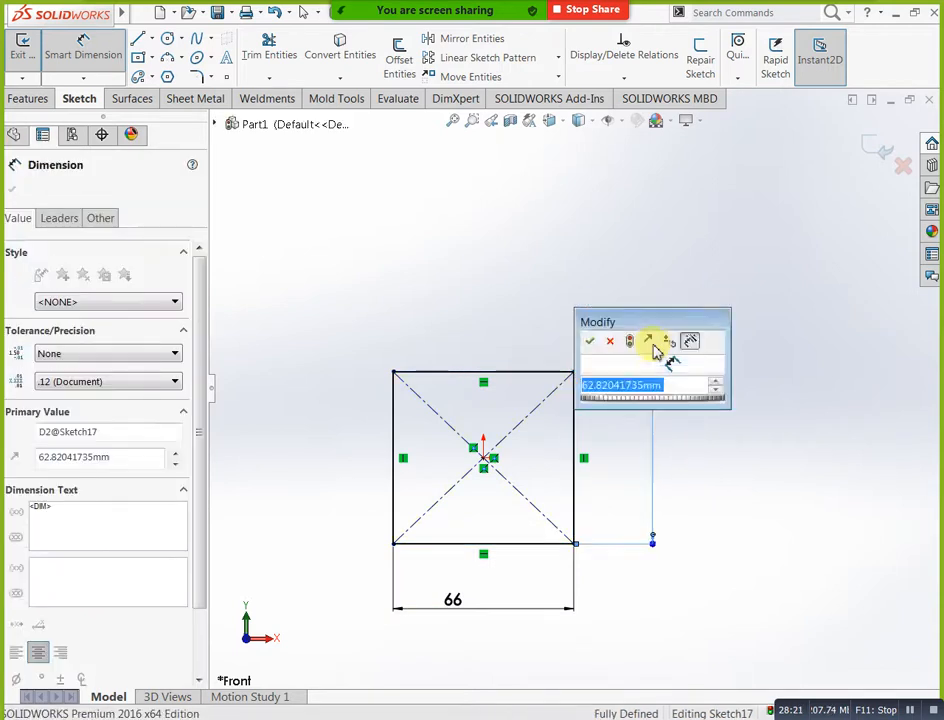
text(44)
key(Return)
click(690, 358)
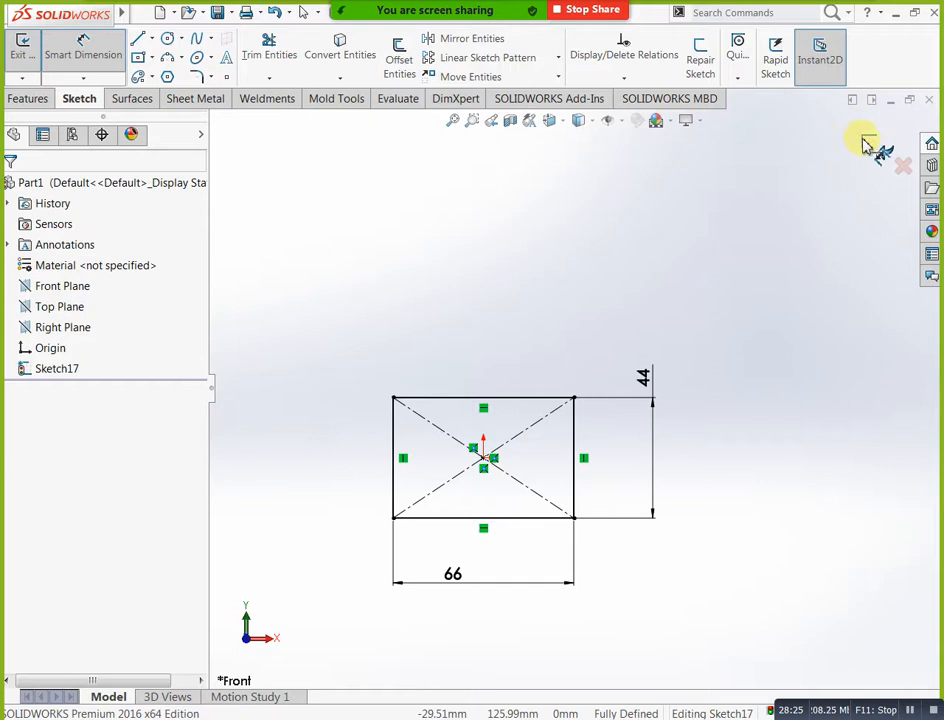
Close the rectangle sketch and extrude it 12 mm as the bracket's base plate
click(878, 152)
mouse_move(579, 520)
middle_down()
mouse_move(421, 543)
mouse_move(399, 441)
middle_up()
click(30, 48)
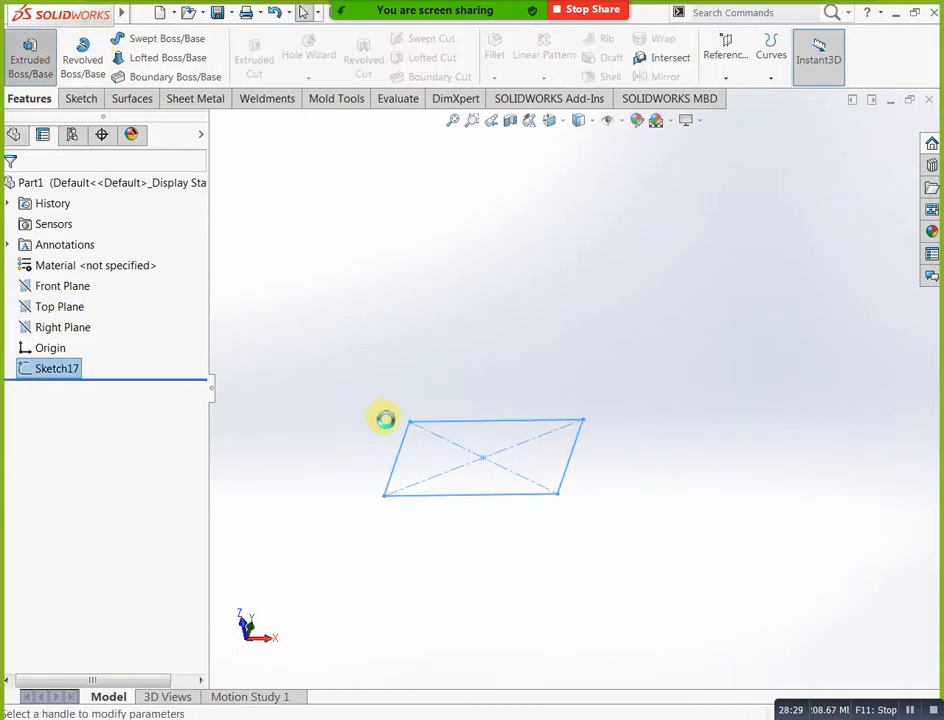
text(12)
key(Return)
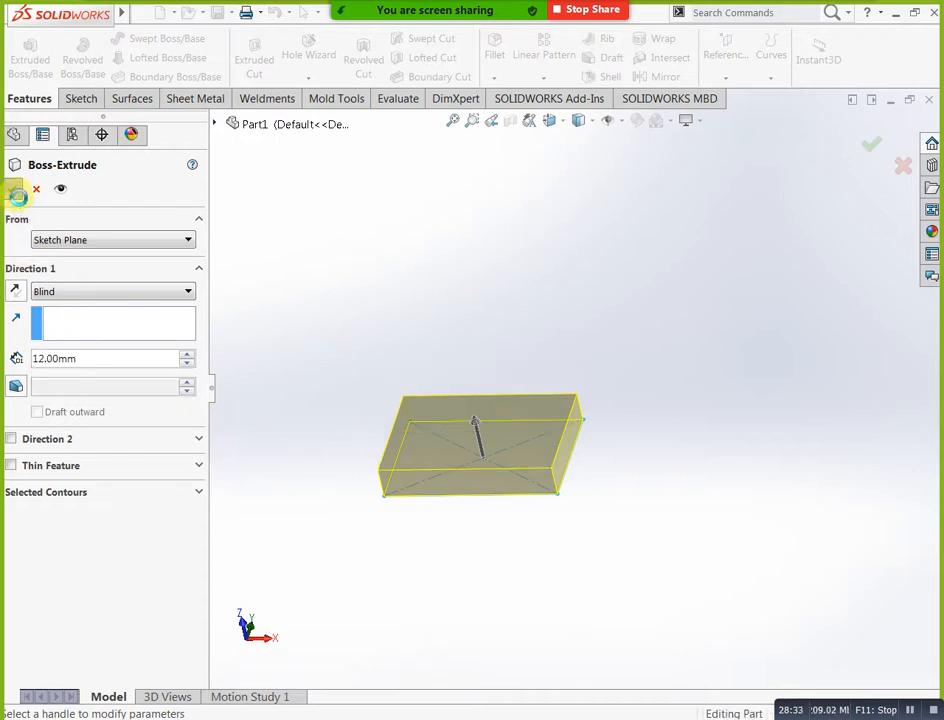
middle_drag(289, 400, 305, 378)
Switch to Sketcher.pdf in Adobe Reader to check the bracket's upright wall dimensions, and return to SOLIDWORKS
key(alt+Tab)
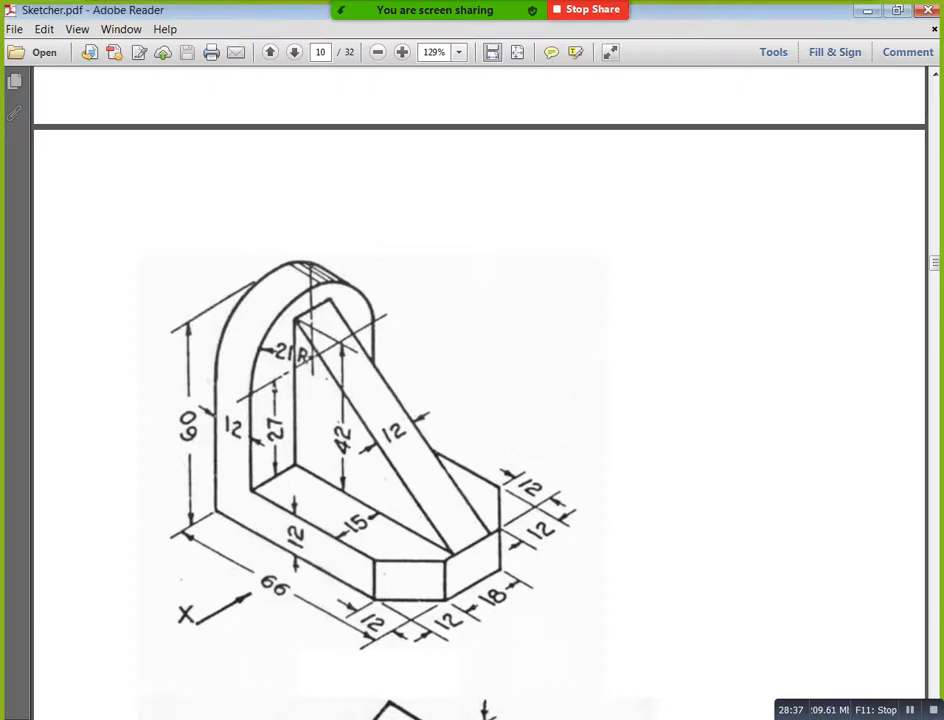
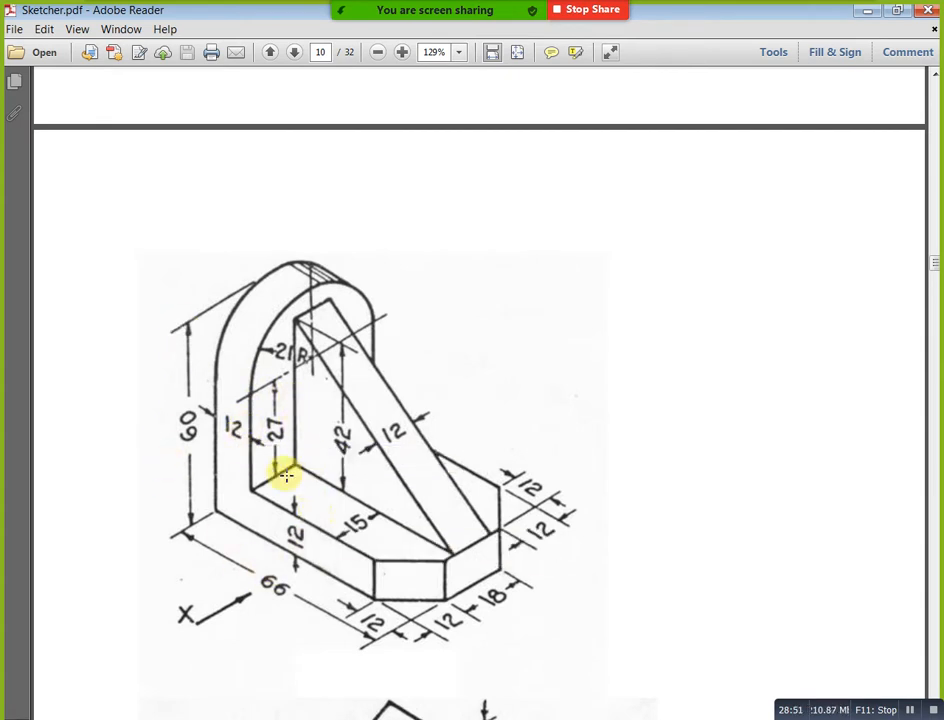
click(873, 14)
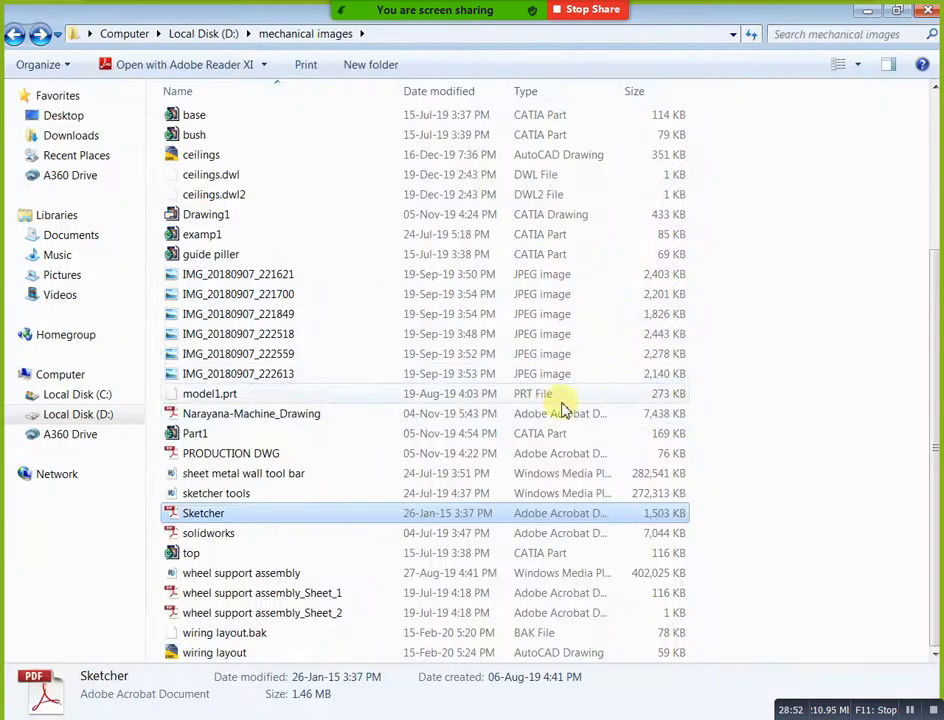
click(443, 717)
Start a sketch on the base plate's 12 mm thick end face and draw a corner rectangle about 35 by 44 mm outward from its corner
middle_drag(416, 438, 516, 426)
click(494, 444)
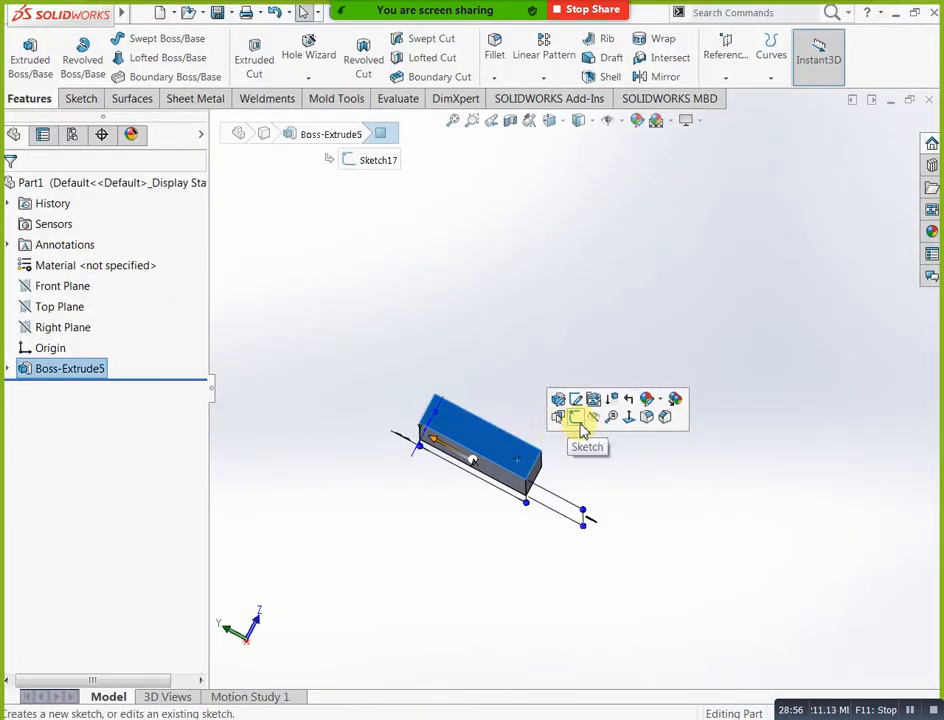
click(559, 418)
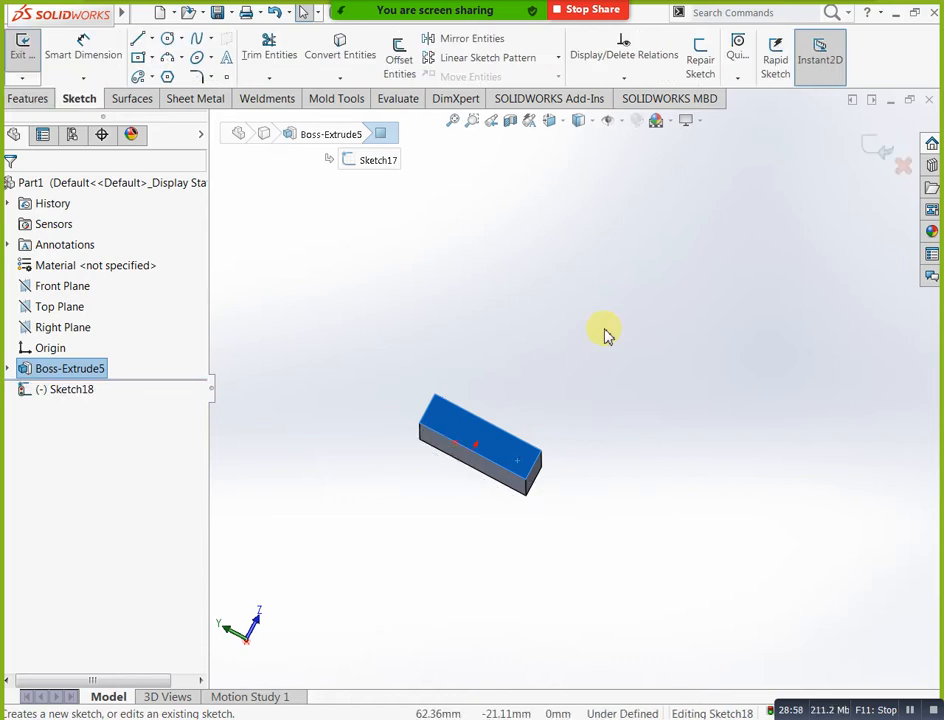
key(ctrl+8)
click(367, 514)
key(z)
key(z)
click(153, 58)
click(150, 75)
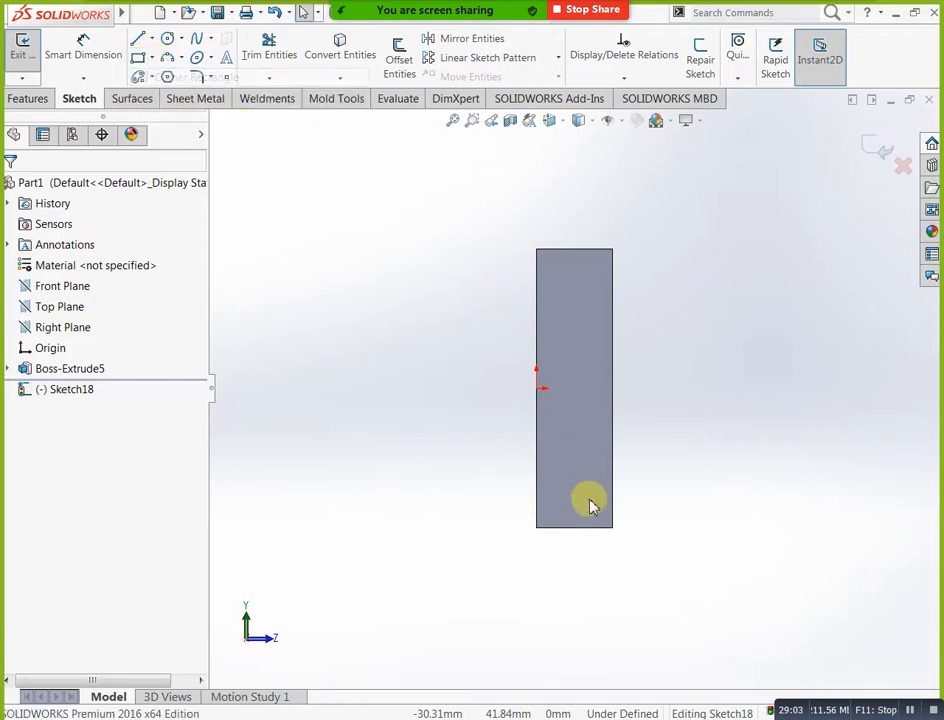
click(536, 528)
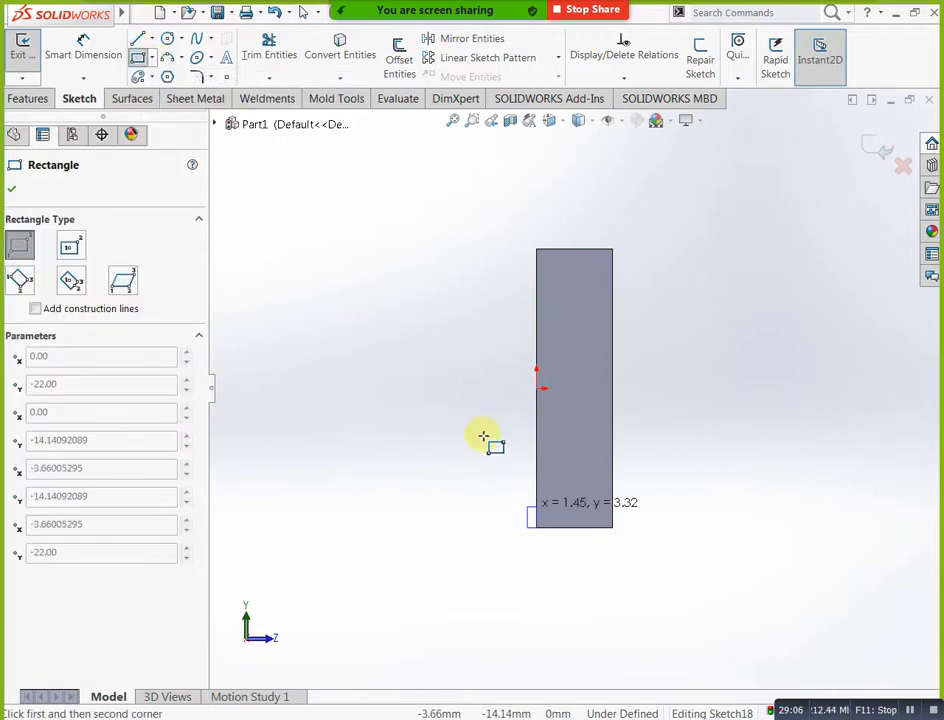
click(318, 249)
Dimension the rectangle's side parallel to the plate's end edge to 42 mm and close the sketch
click(70, 40)
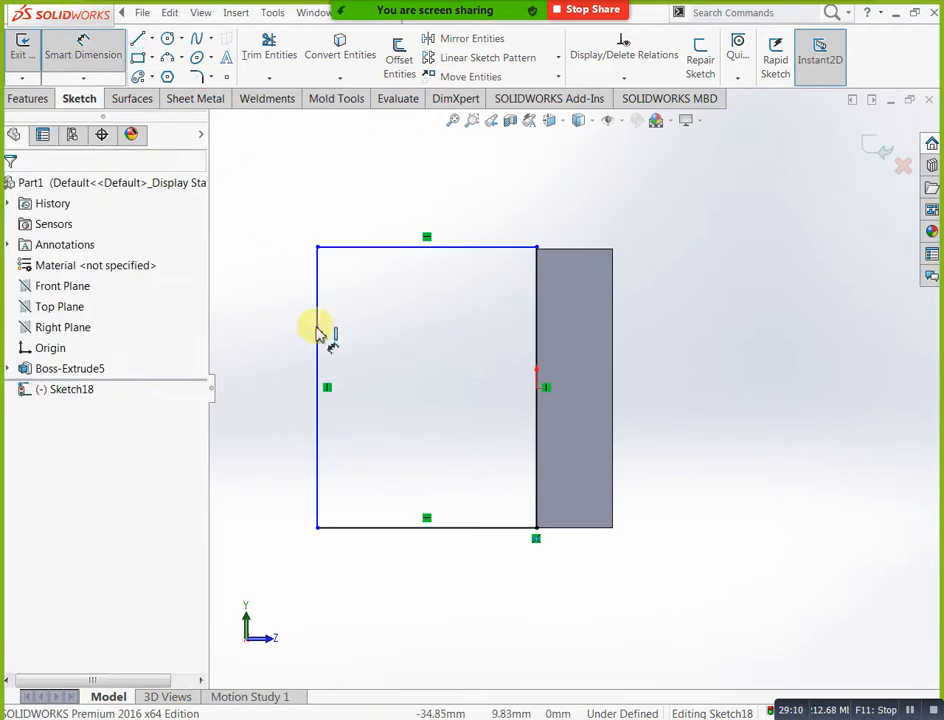
click(319, 322)
click(280, 332)
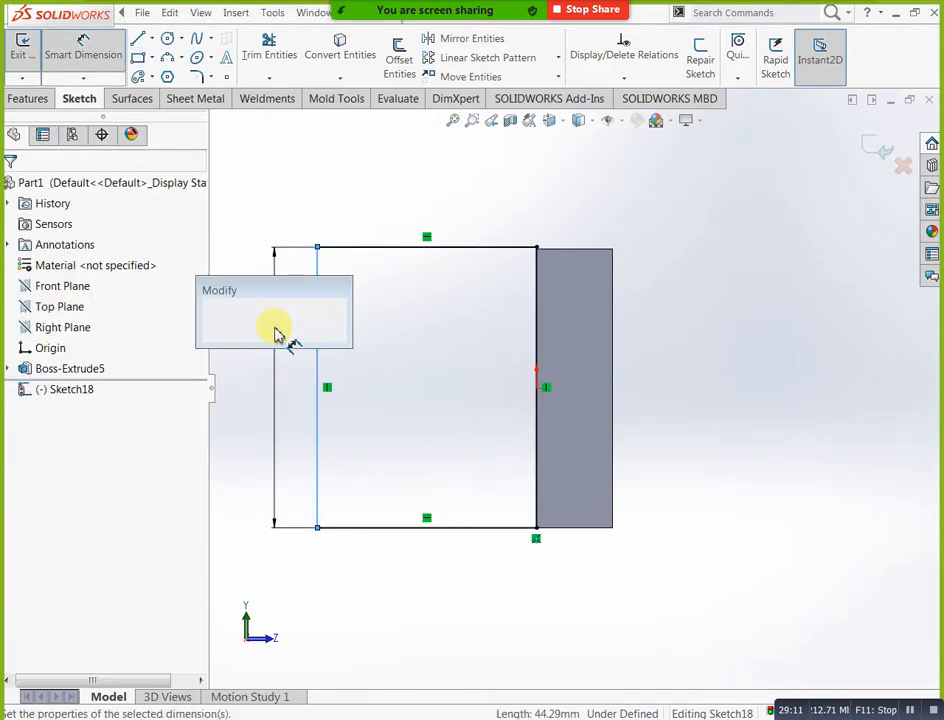
text(42)
key(Return)
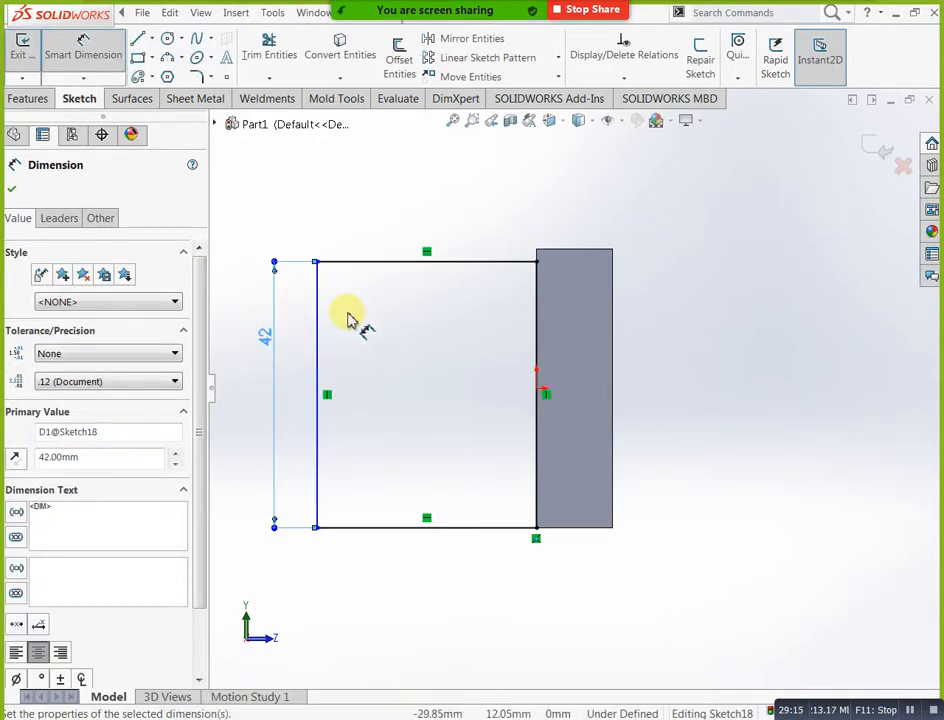
click(356, 345)
mouse_move(358, 354)
middle_down()
mouse_move(455, 362)
mouse_move(481, 347)
middle_up()
mouse_move(489, 320)
middle_down()
mouse_move(445, 360)
mouse_move(571, 375)
middle_up()
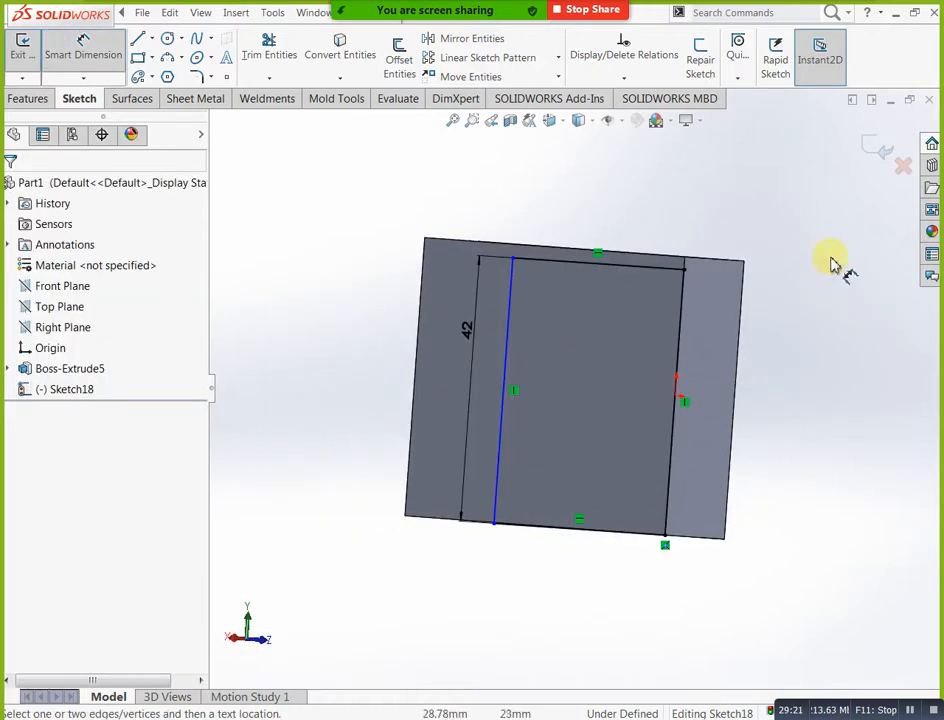
click(878, 148)
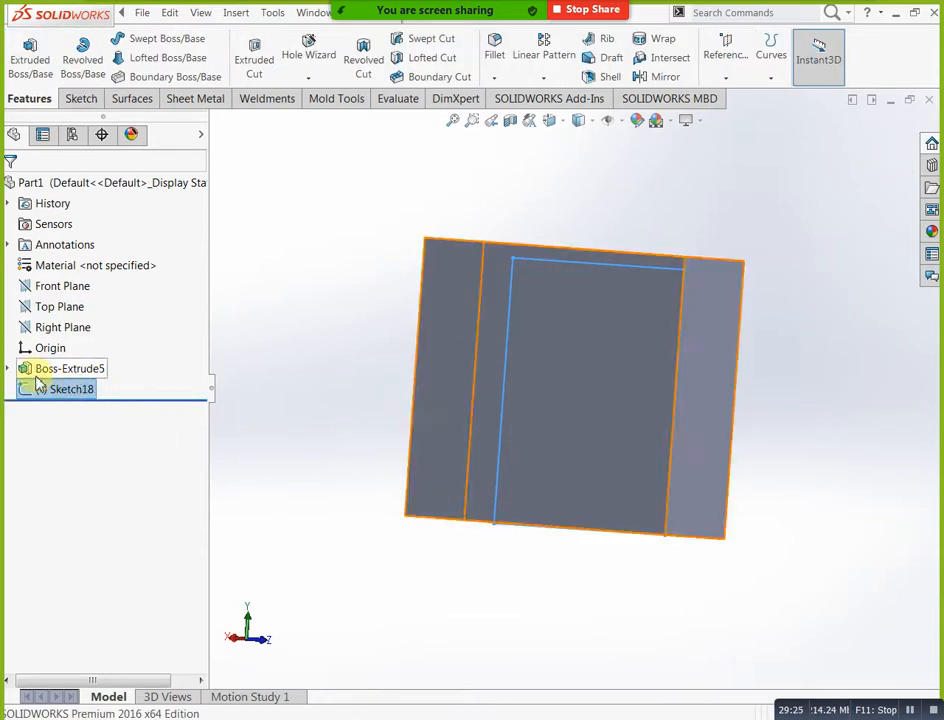
Edit the base plate's sketch, set its 44 mm dimension to 42 mm and rebuild the part
click(8, 369)
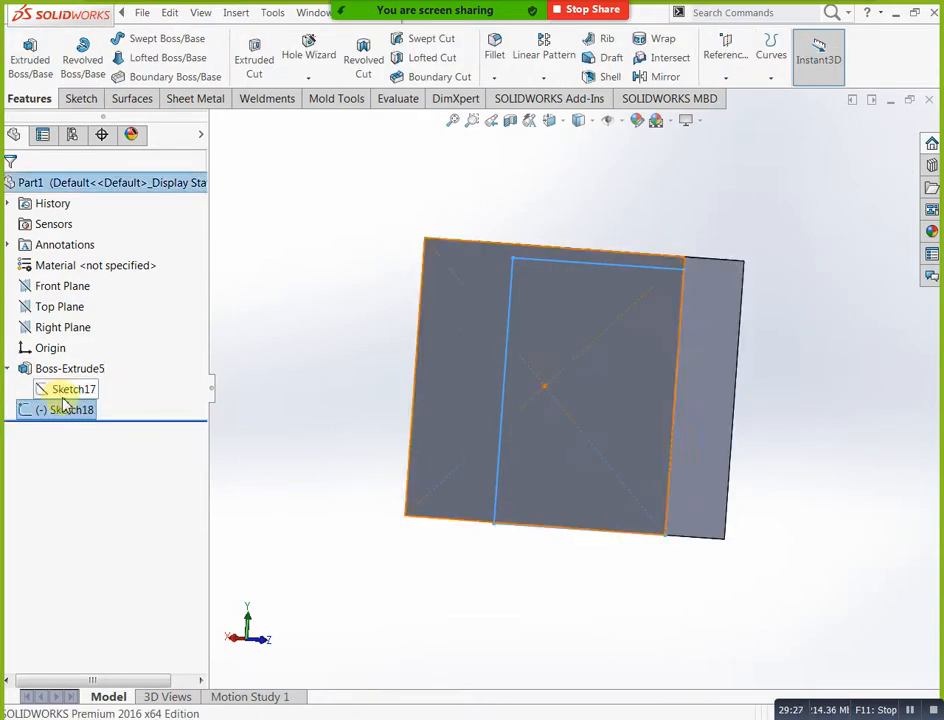
click(70, 387)
right_click(72, 390)
click(80, 352)
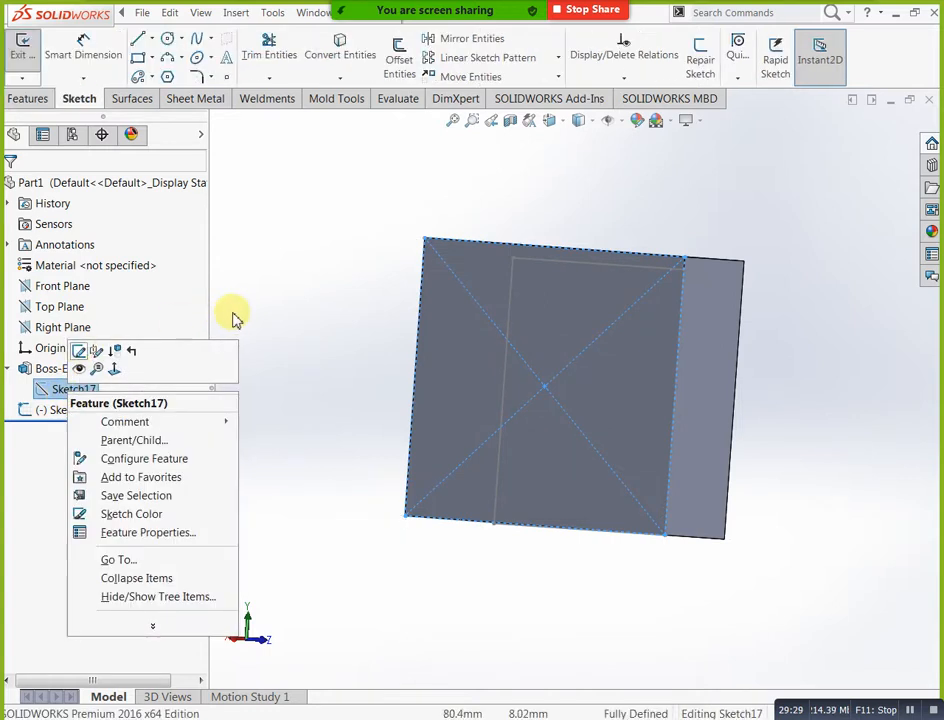
double_click(313, 196)
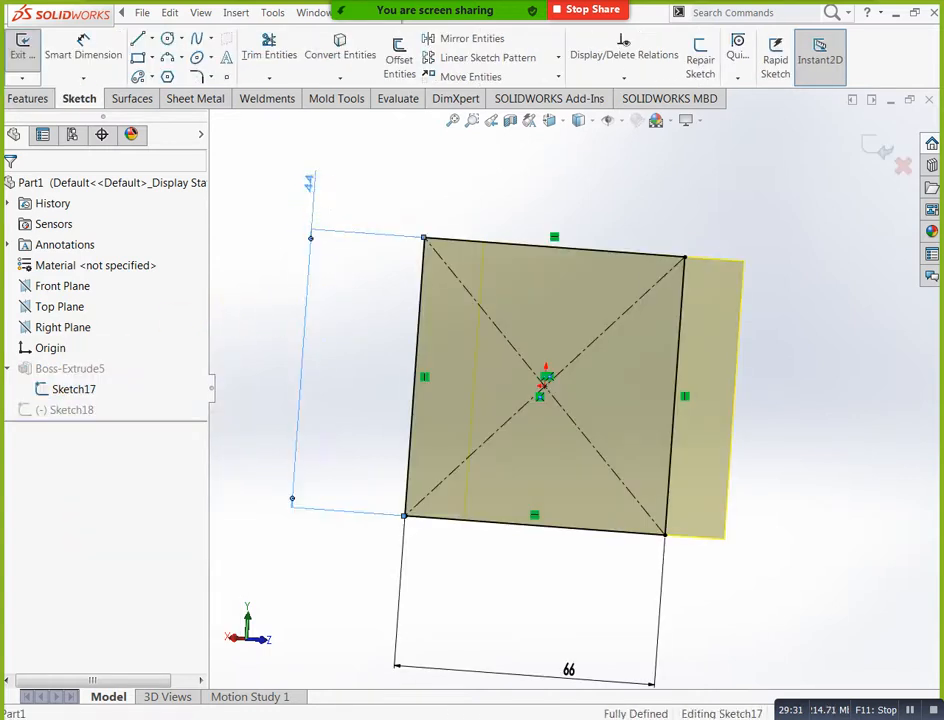
text(42)
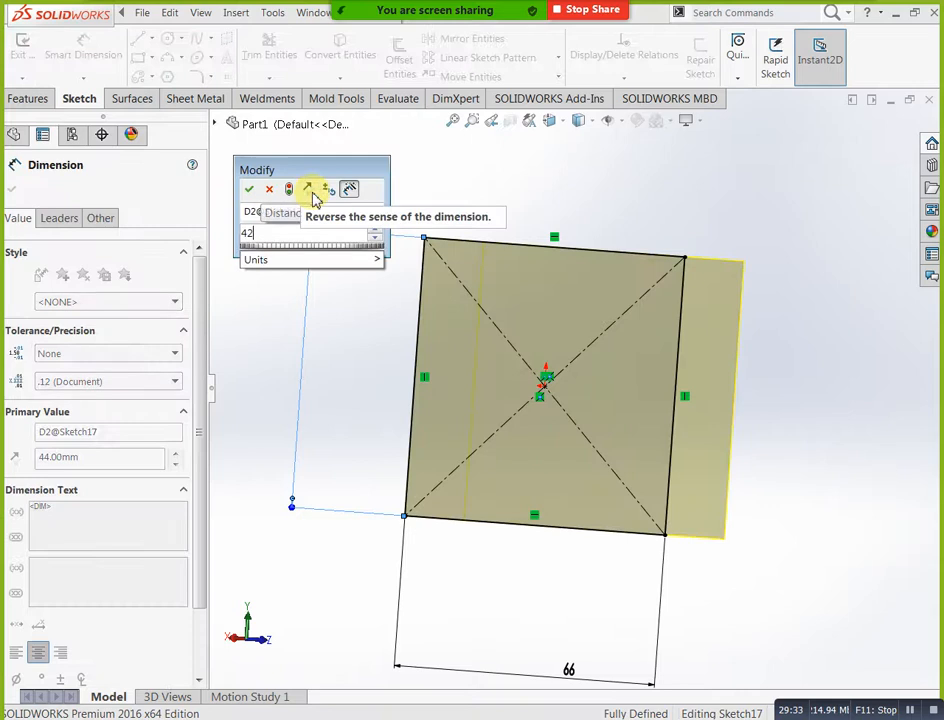
key(Return)
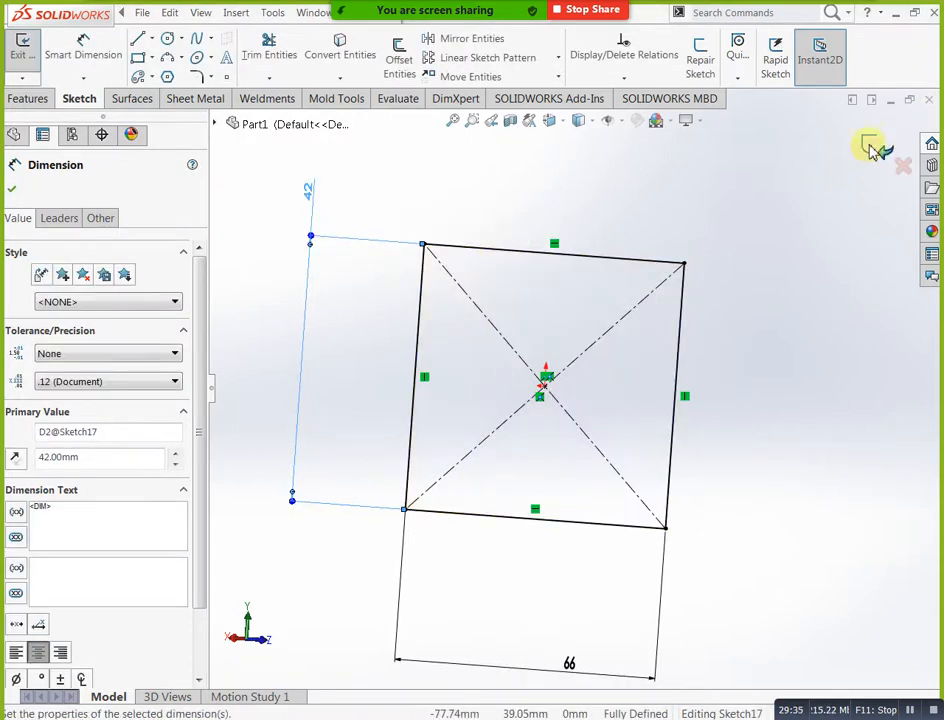
click(873, 147)
Reopen the upright wall's rectangle sketch and dimension its height above the base plate to 27 mm
mouse_move(817, 312)
middle_down()
mouse_move(792, 326)
mouse_move(807, 383)
middle_up()
click(70, 411)
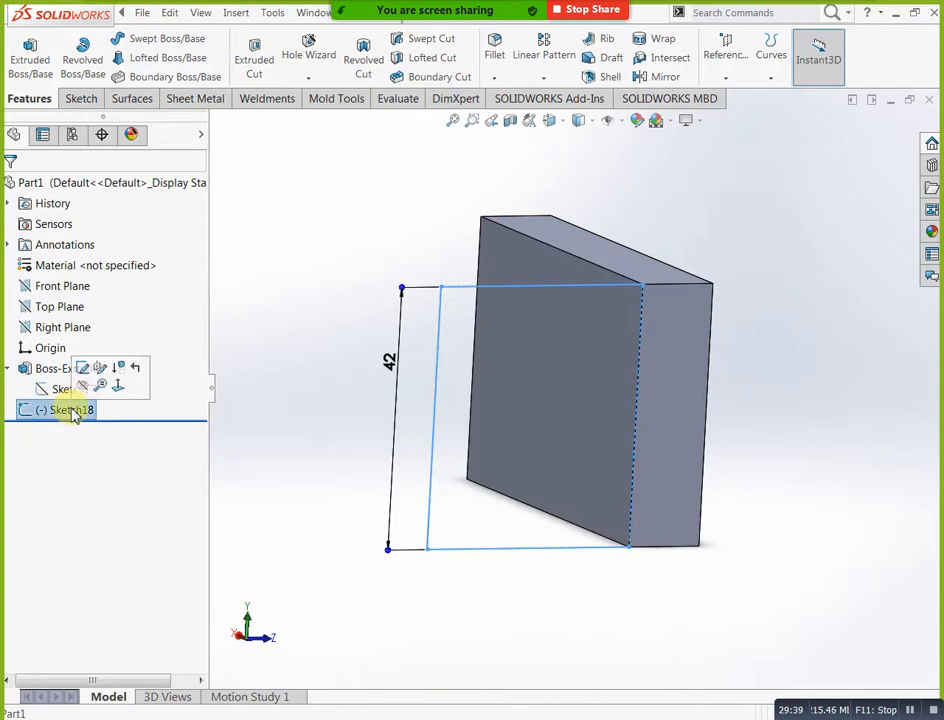
click(82, 368)
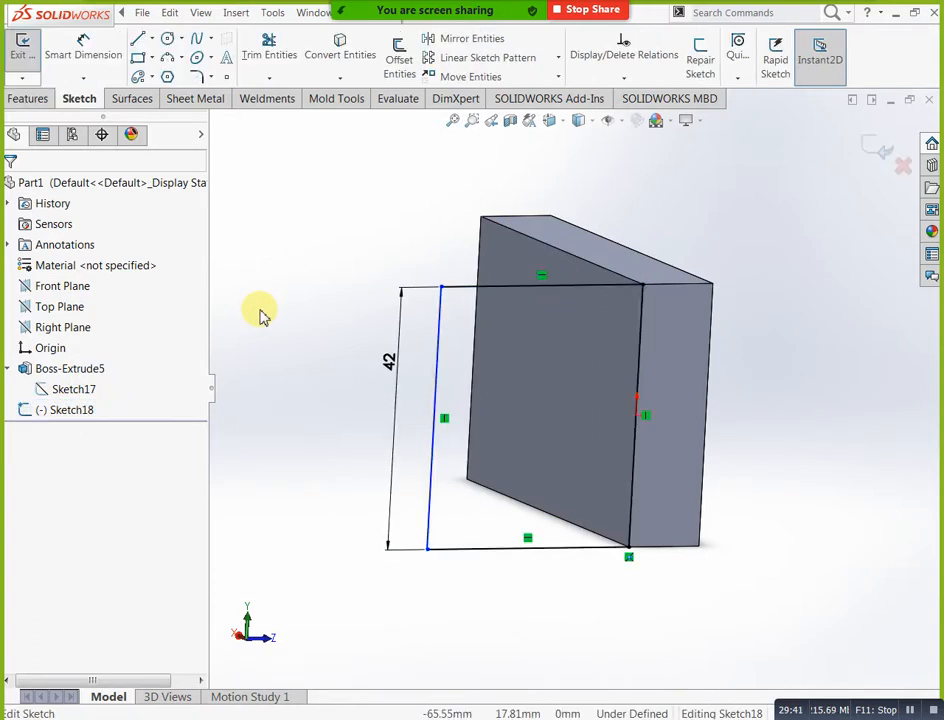
scroll(498, 449, up, 2)
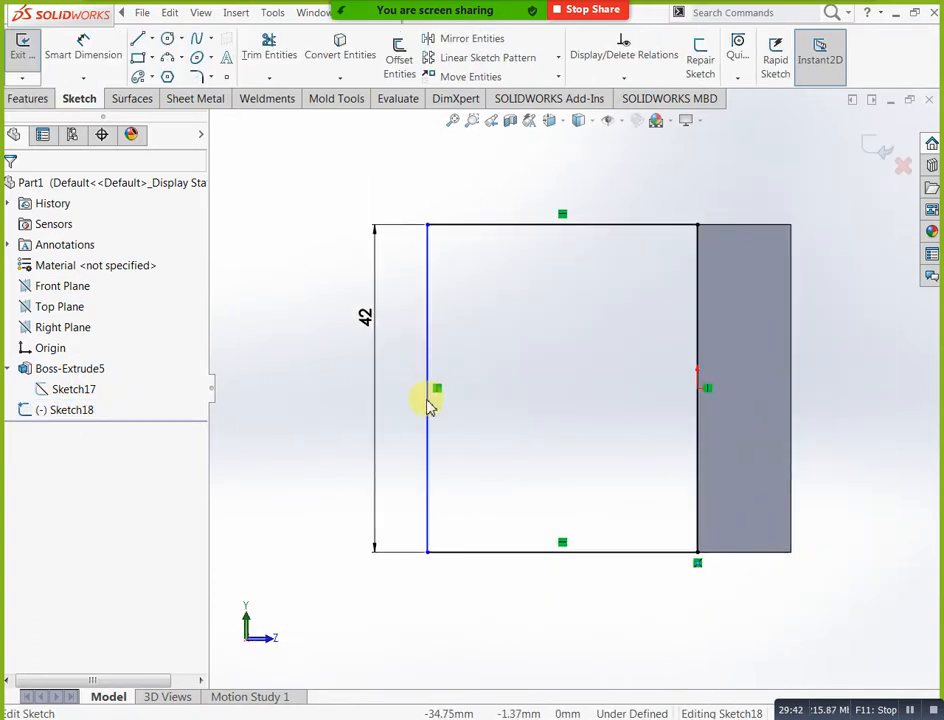
click(118, 56)
scroll(383, 432, up, 2)
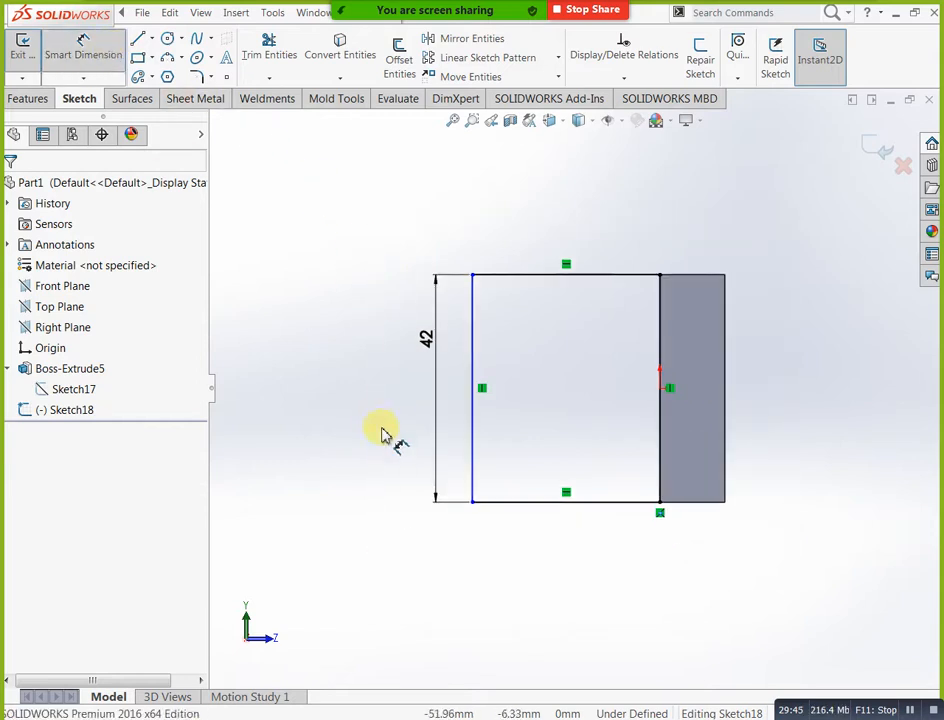
click(533, 543)
click(491, 605)
text(27)
key(Return)
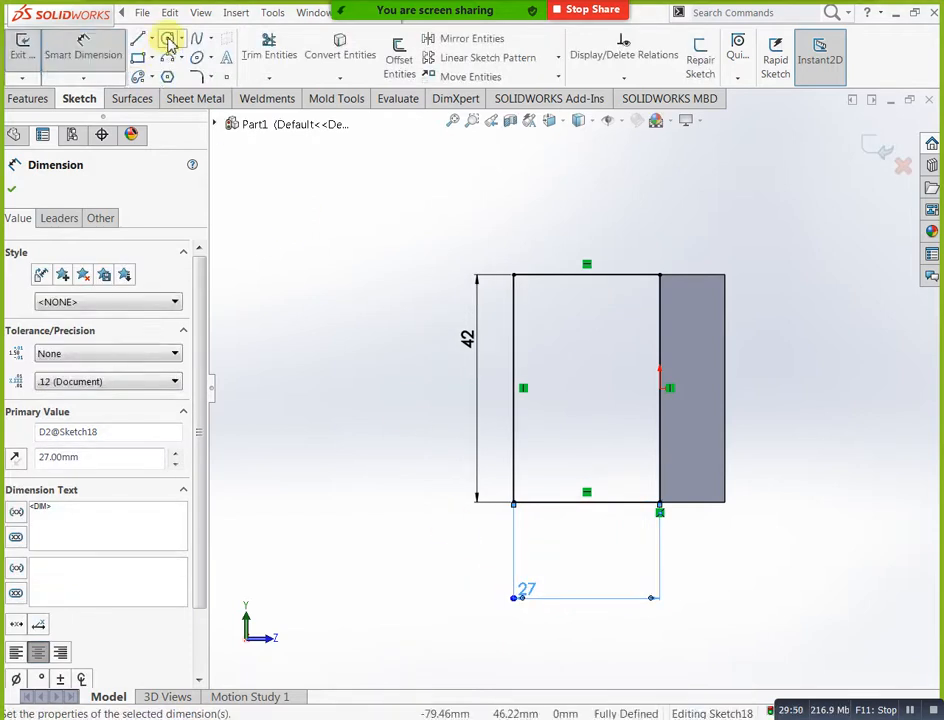
Draw a circle centred on the midpoint of the rectangle's outer edge and dimension its diameter to 42 mm
click(168, 40)
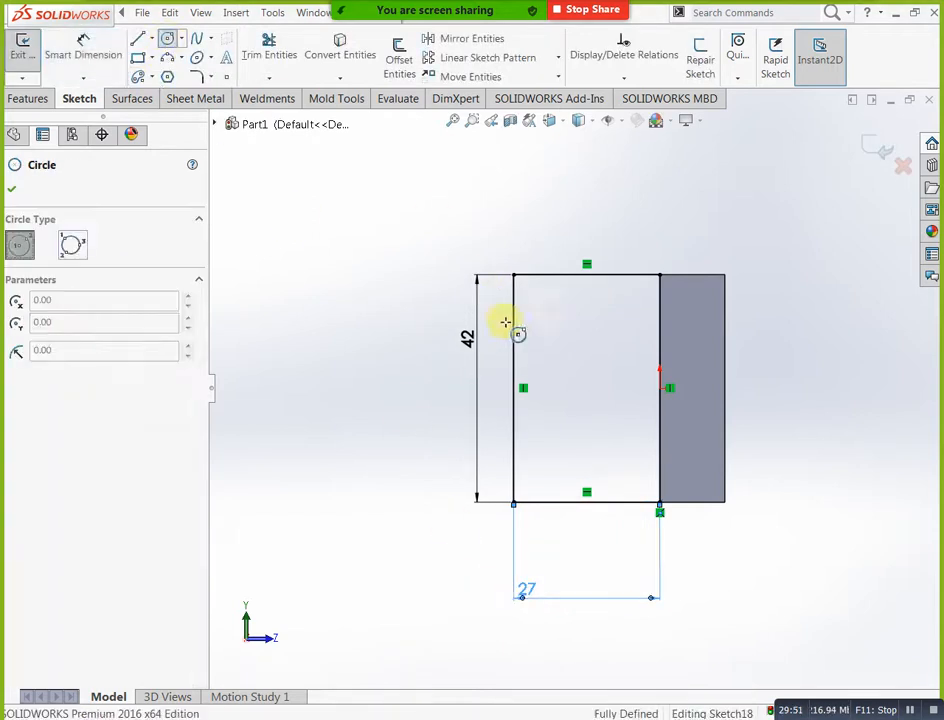
click(513, 389)
click(561, 332)
click(113, 52)
click(444, 370)
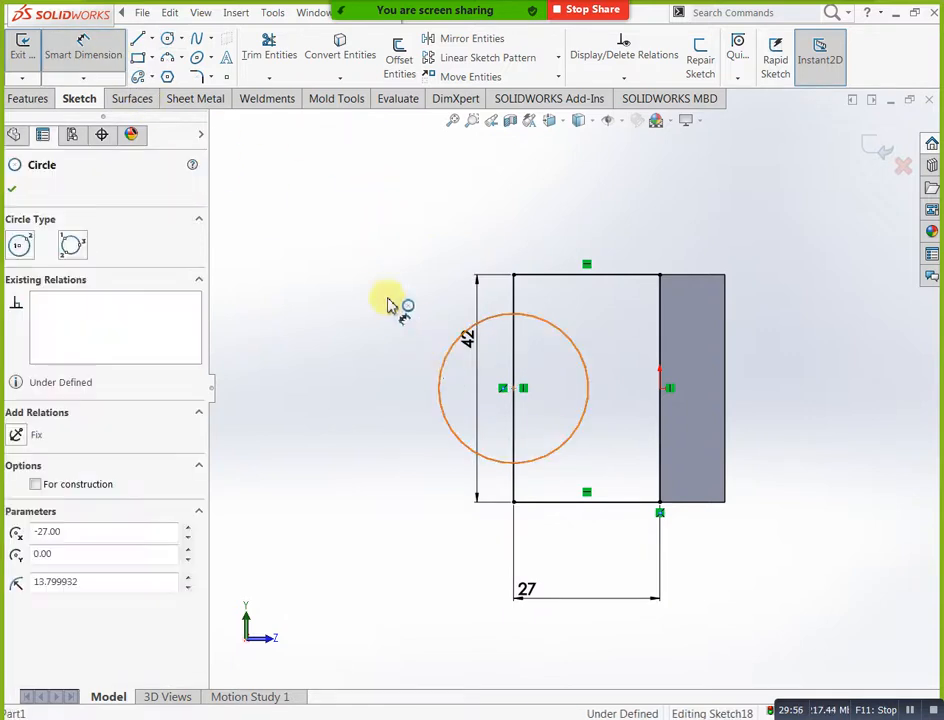
click(388, 296)
text(42)
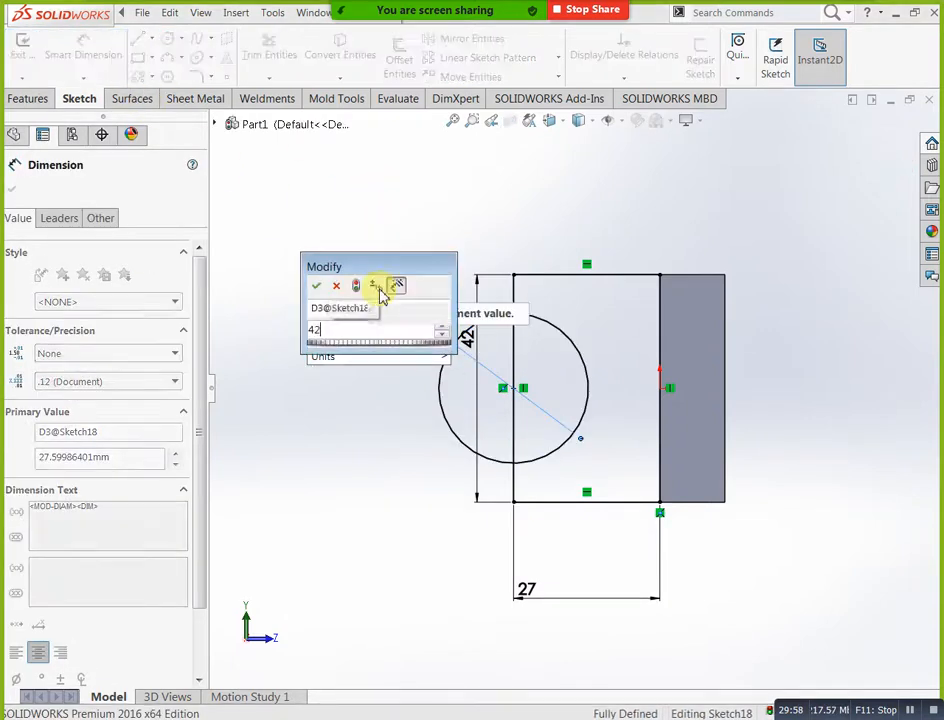
key(Return)
click(460, 250)
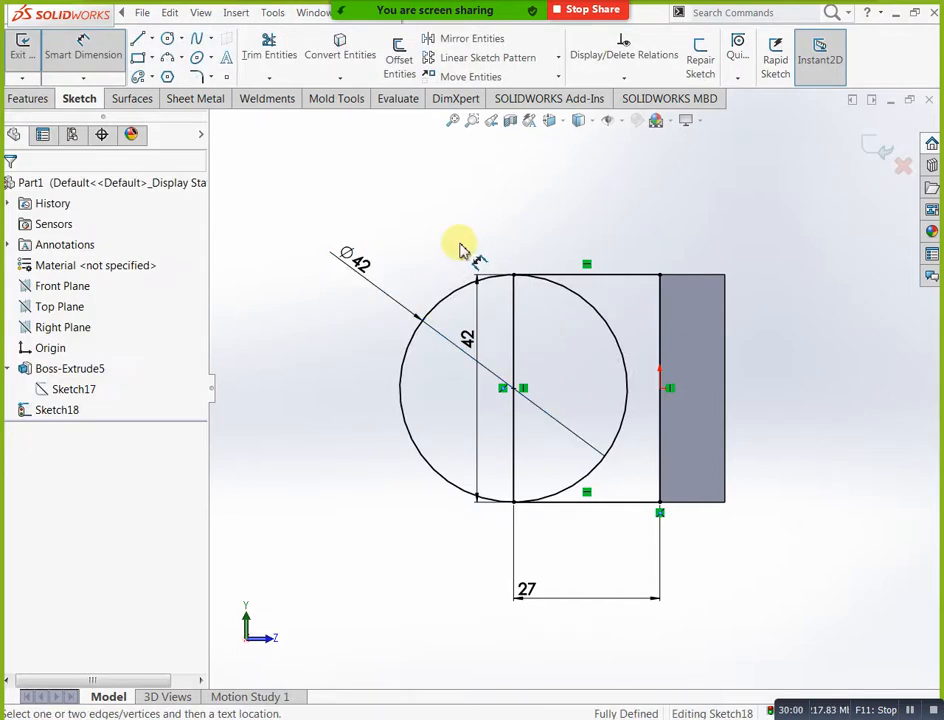
Trim the circle's inner half and the rectangle's outer edge to leave a round-topped wall profile, accepting the loss of the midpoint relation
click(262, 47)
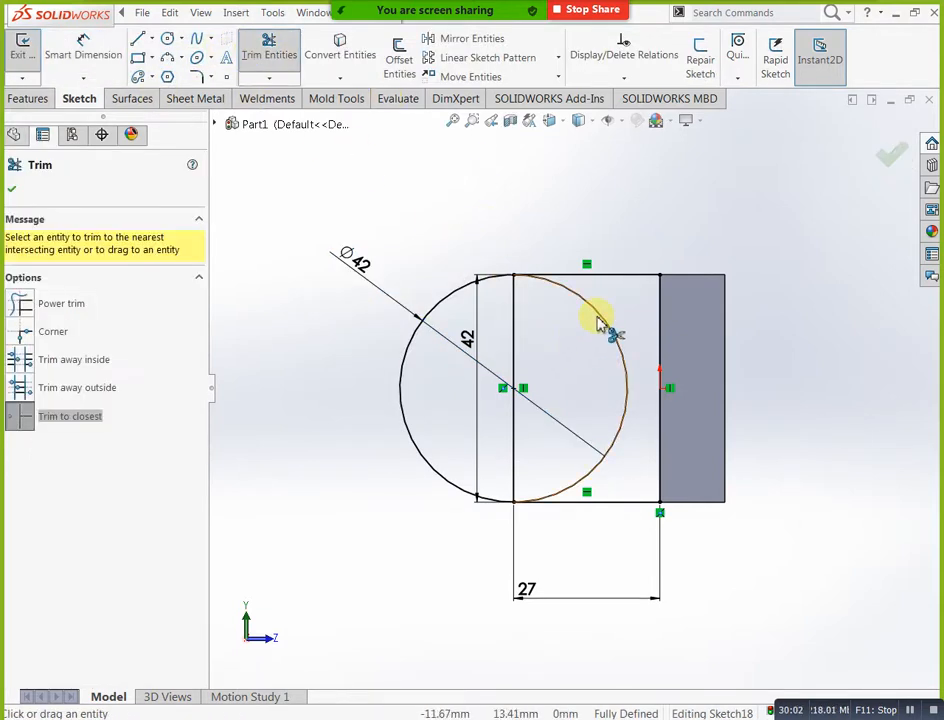
click(621, 400)
click(515, 314)
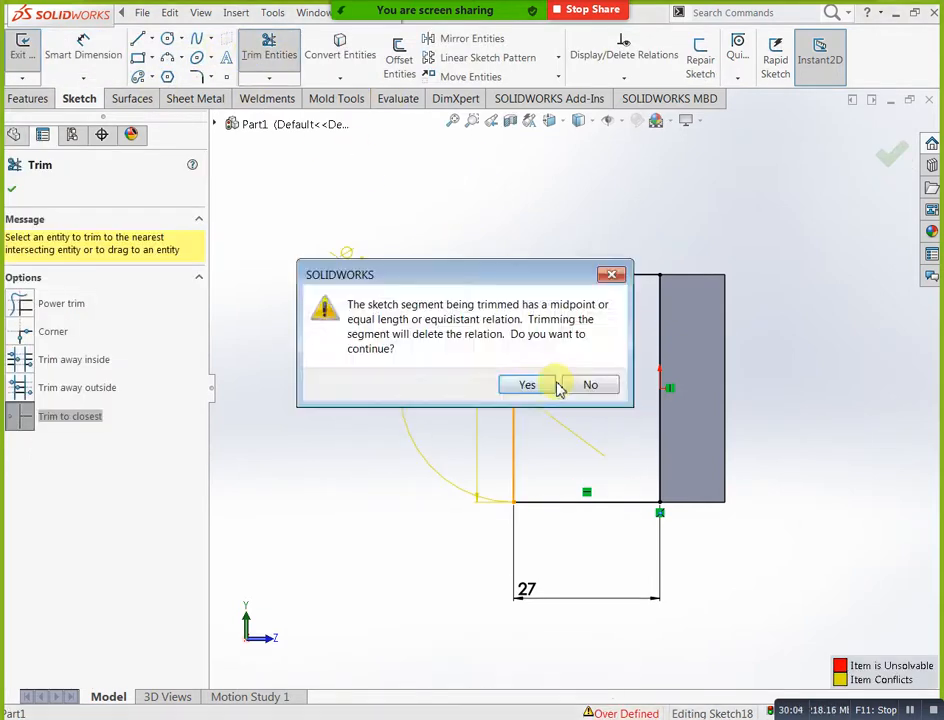
click(548, 388)
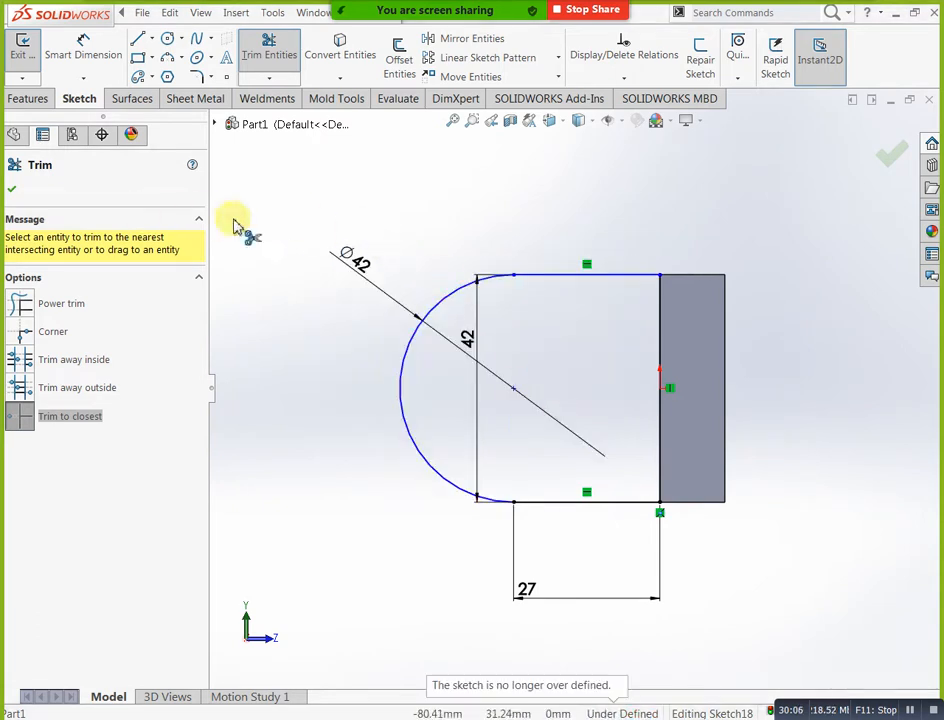
click(28, 198)
Close the sketch and extrude the round-topped profile 12 mm, reversed so the upright wall stands over the base plate
scroll(440, 373, up, 2)
mouse_move(440, 373)
middle_down()
mouse_move(504, 283)
mouse_move(592, 188)
mouse_move(228, 139)
middle_up()
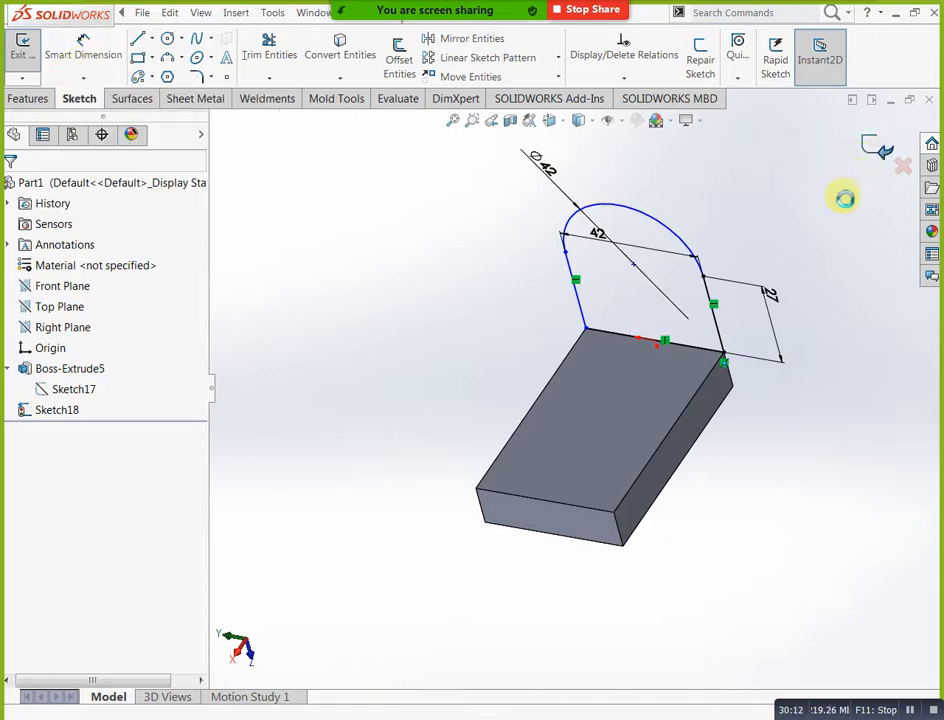
click(63, 62)
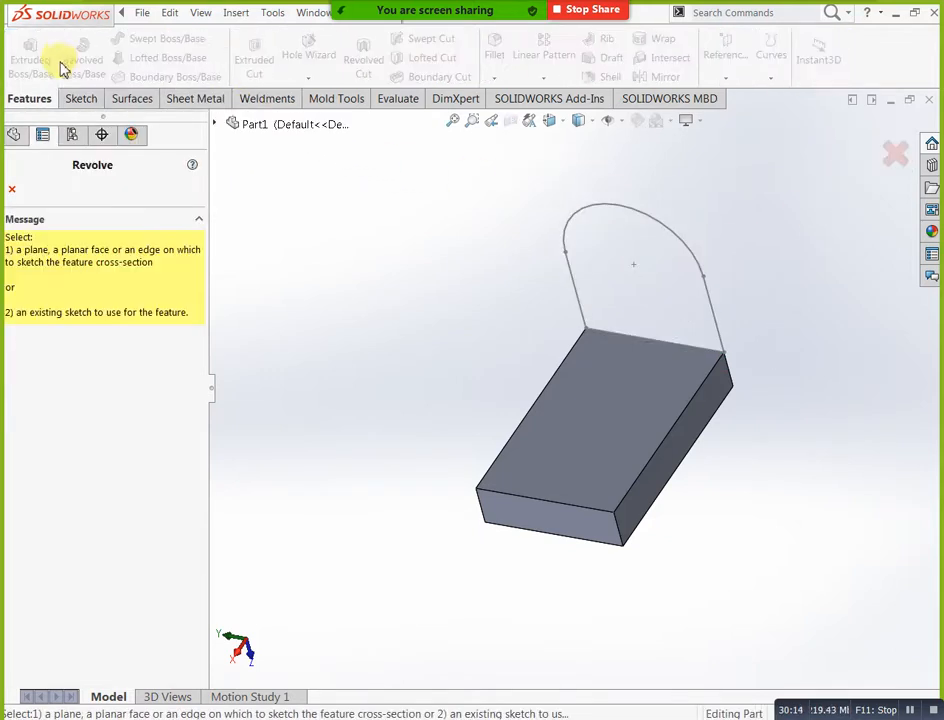
click(13, 186)
click(38, 66)
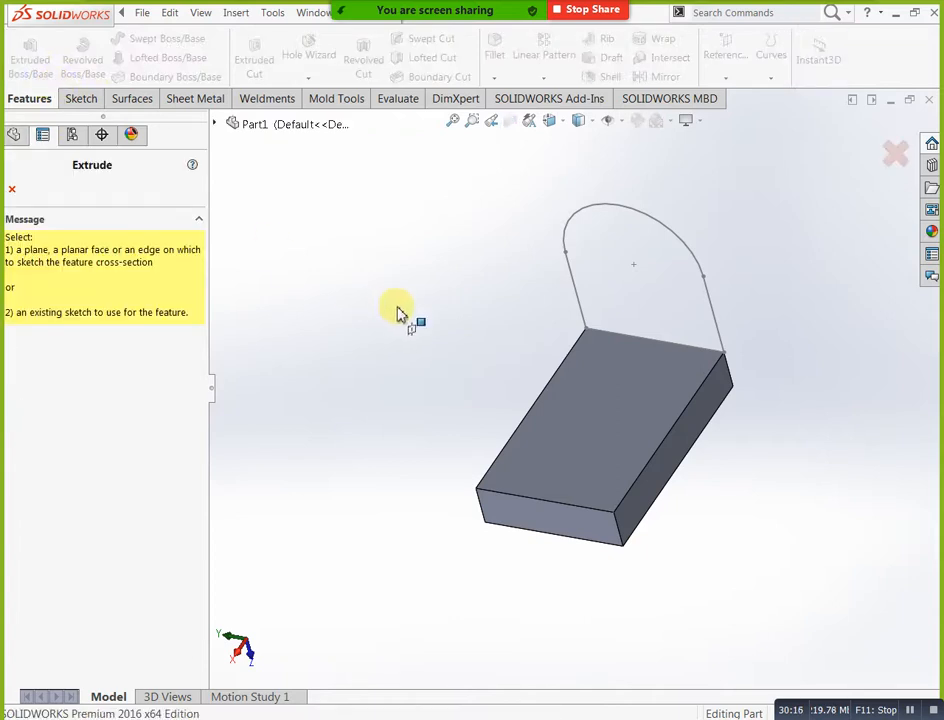
click(627, 210)
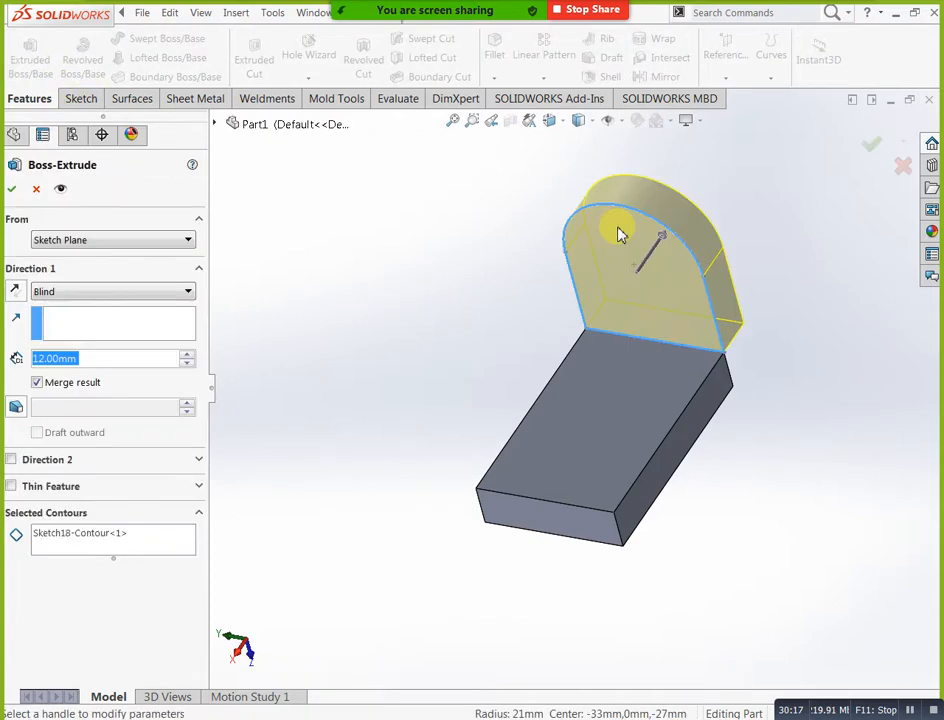
click(17, 291)
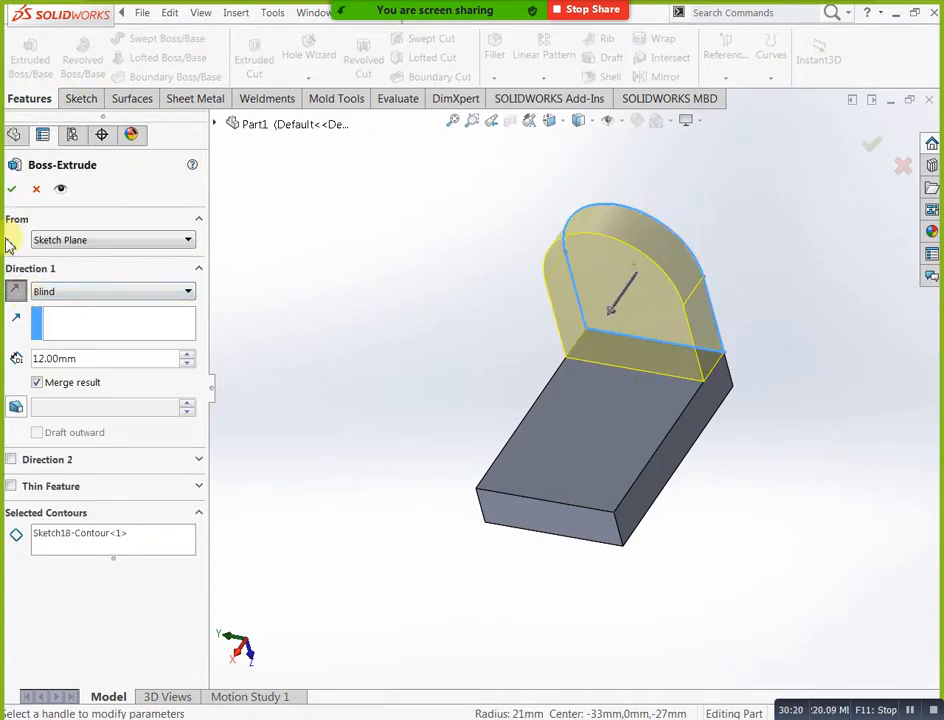
click(13, 190)
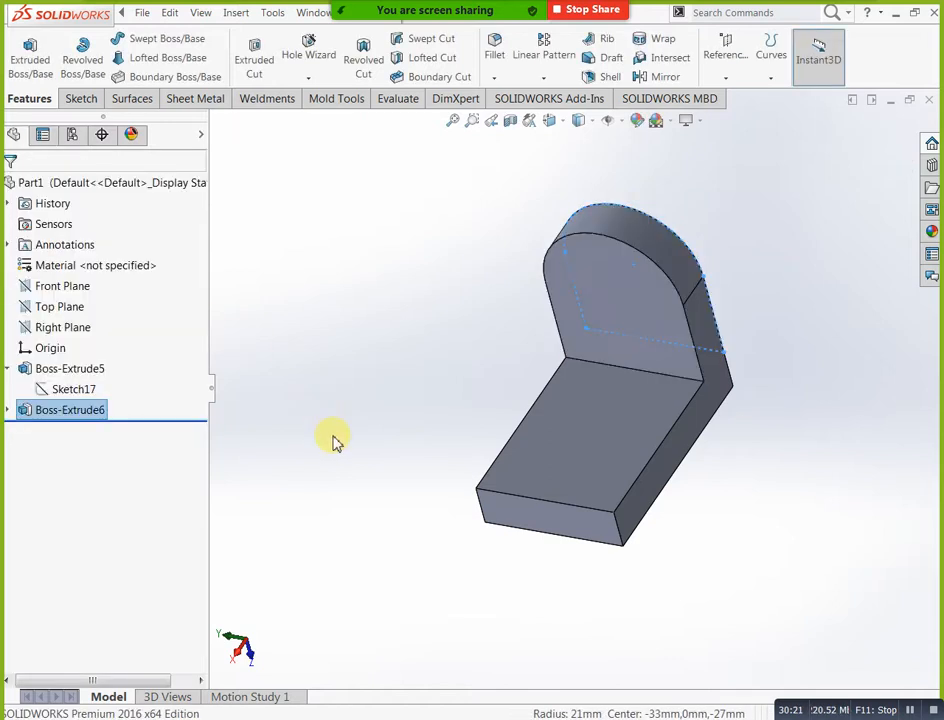
Start a new sketch on the Top Plane and view it face-on
middle_drag(371, 497, 497, 462)
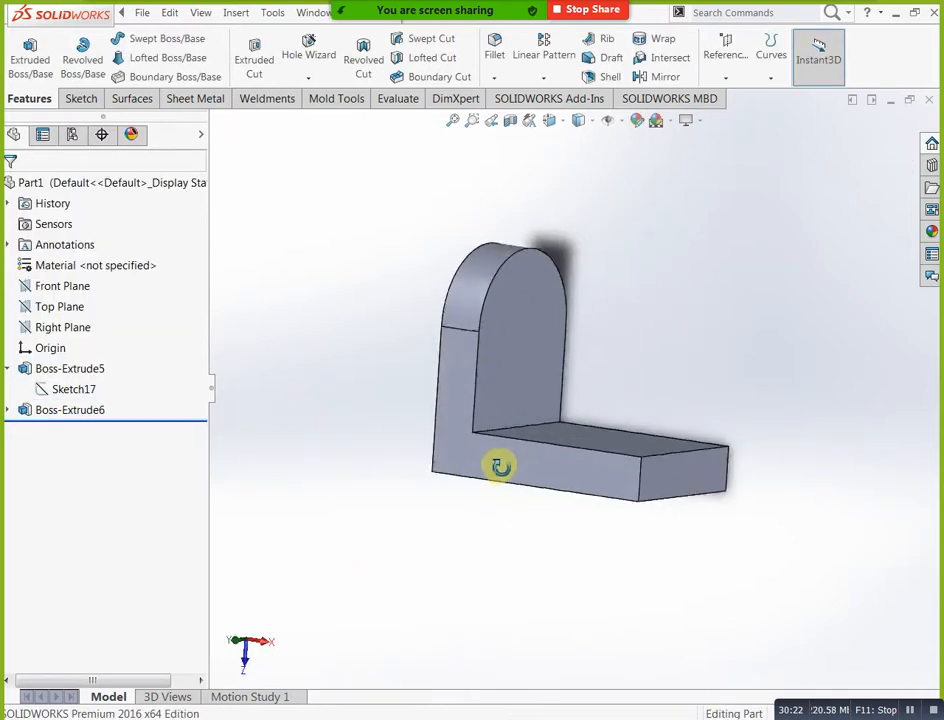
click(61, 308)
middle_drag(230, 330, 68, 328)
right_click(57, 320)
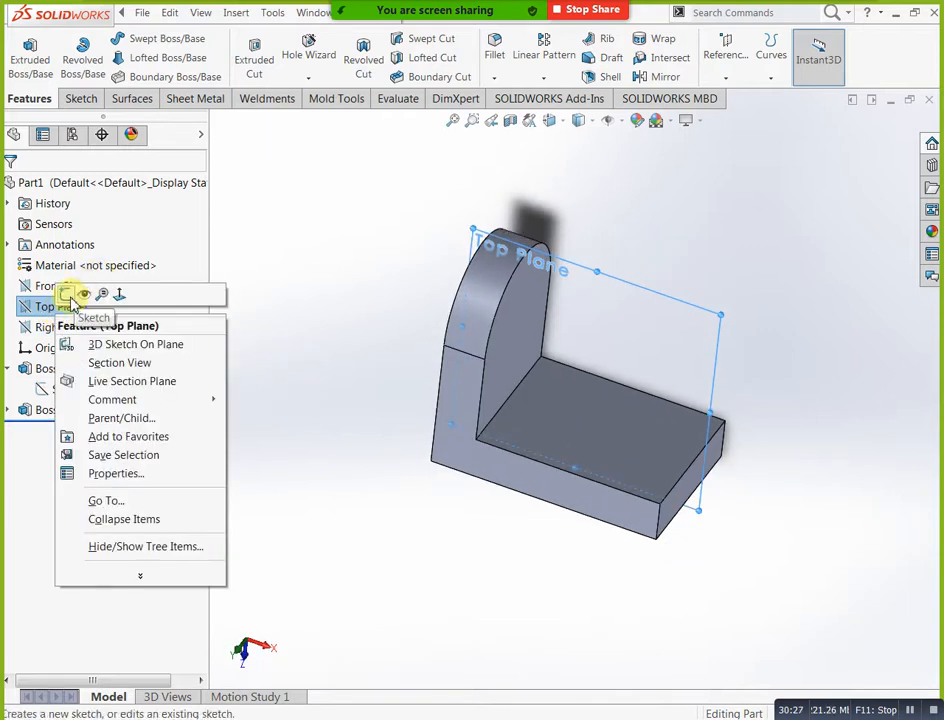
click(68, 297)
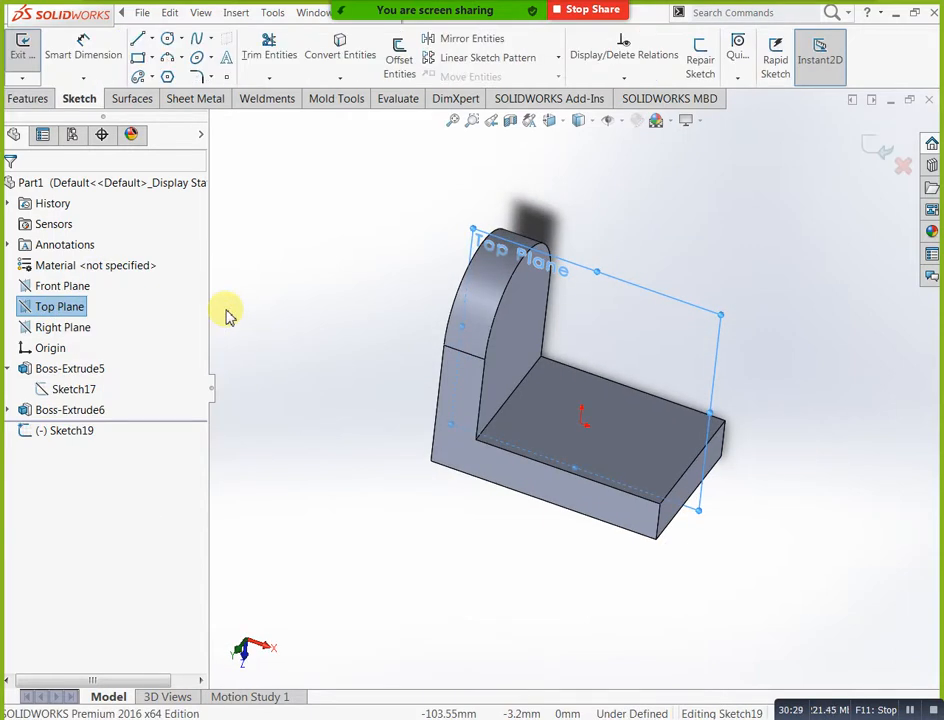
key(ctrl+8)
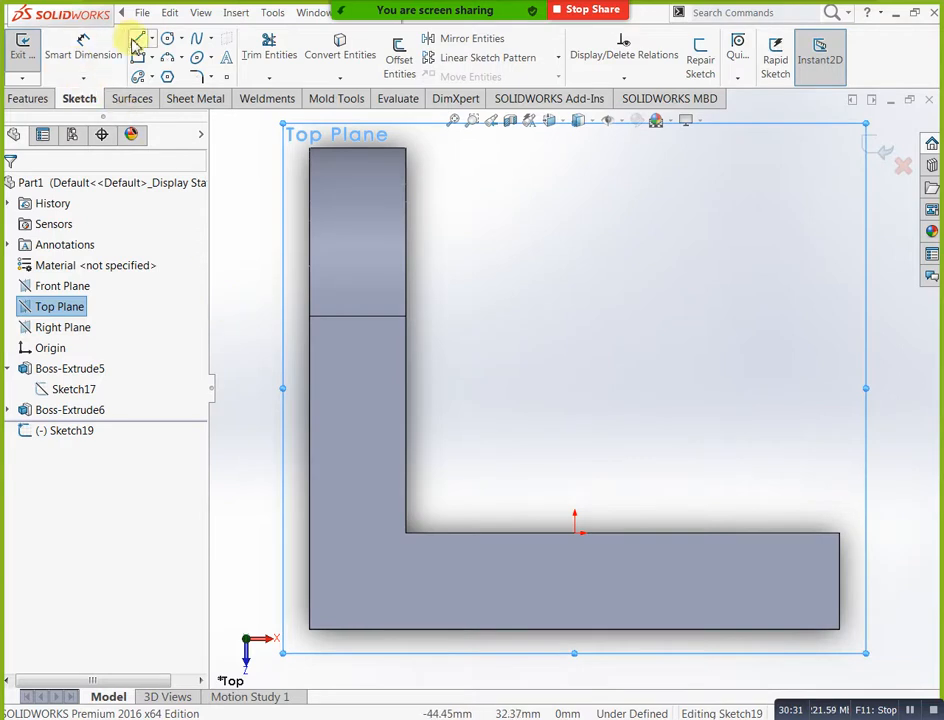
Check the rib dimensions in Sketcher.pdf and sketch a slanted line from the wall's inner face to the base plate's free upper corner
mouse_move(489, 716)
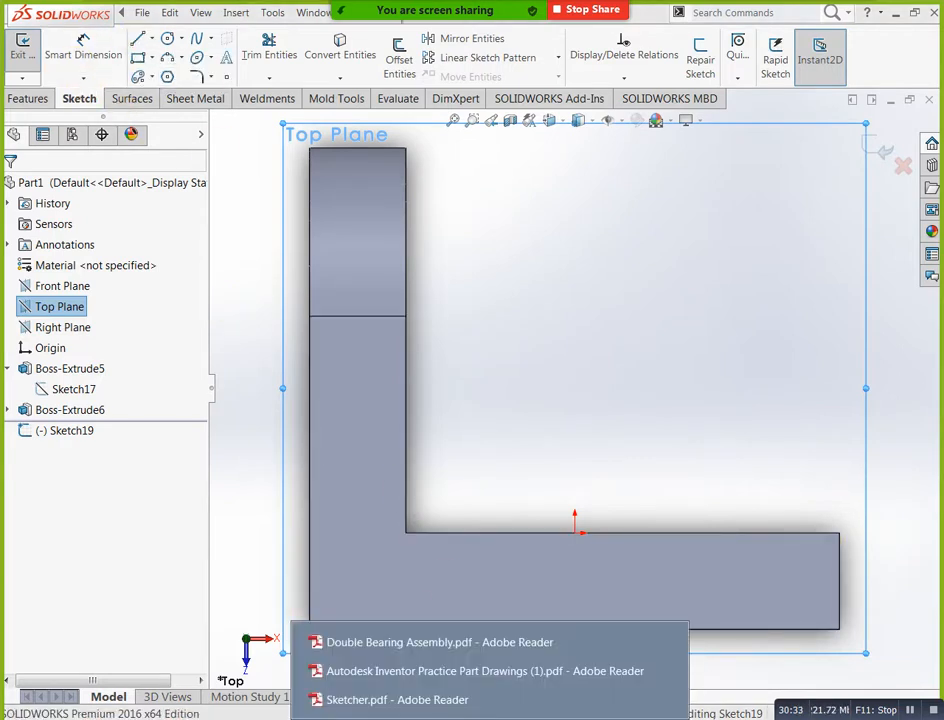
click(452, 672)
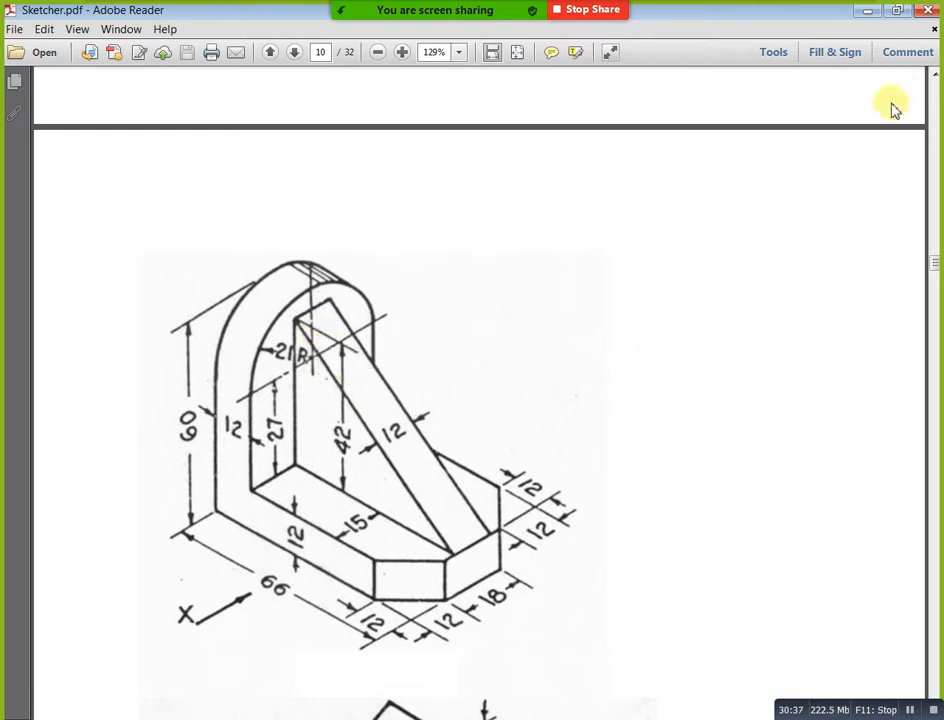
click(862, 12)
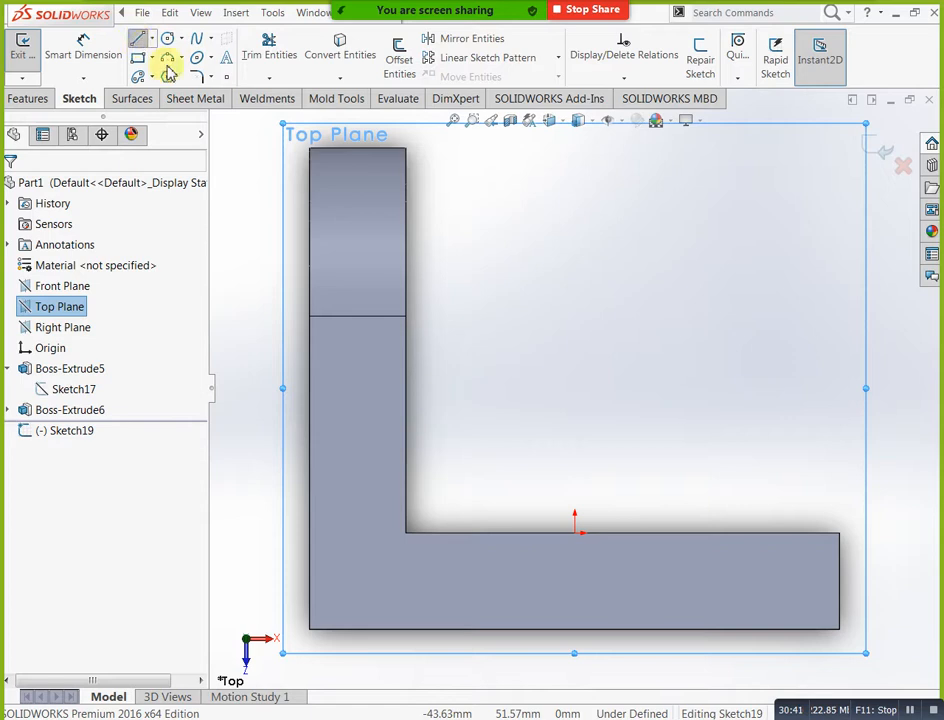
click(140, 42)
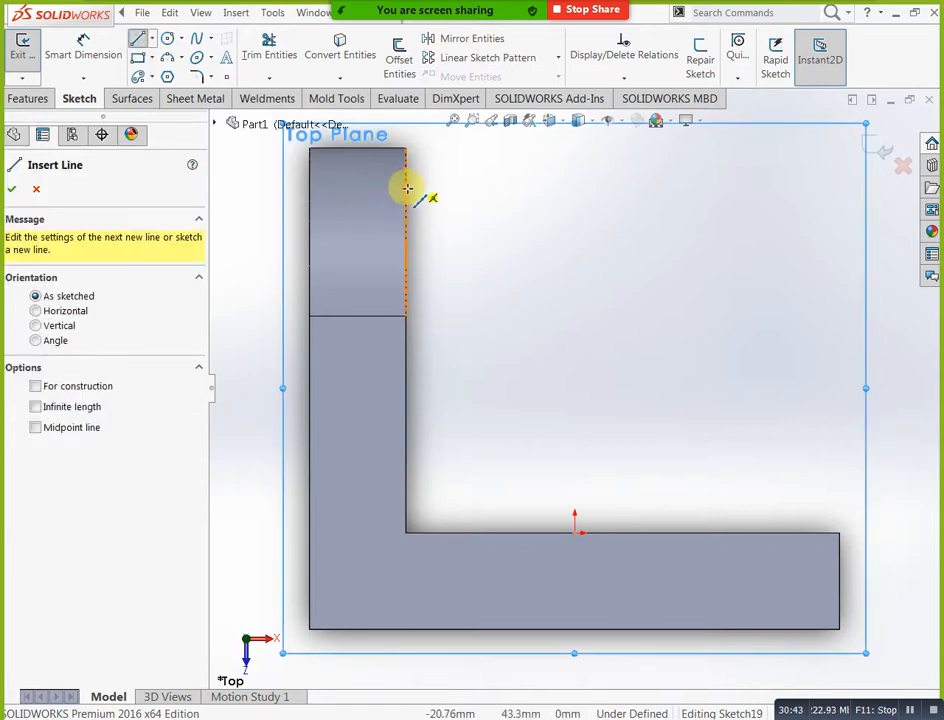
click(407, 188)
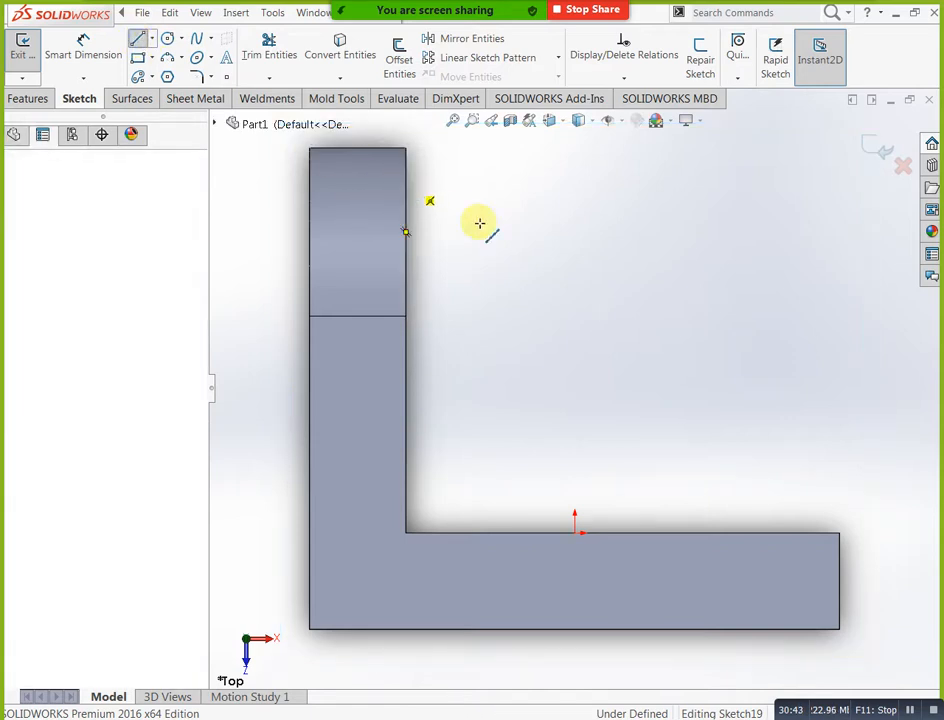
click(841, 533)
right_click(872, 360)
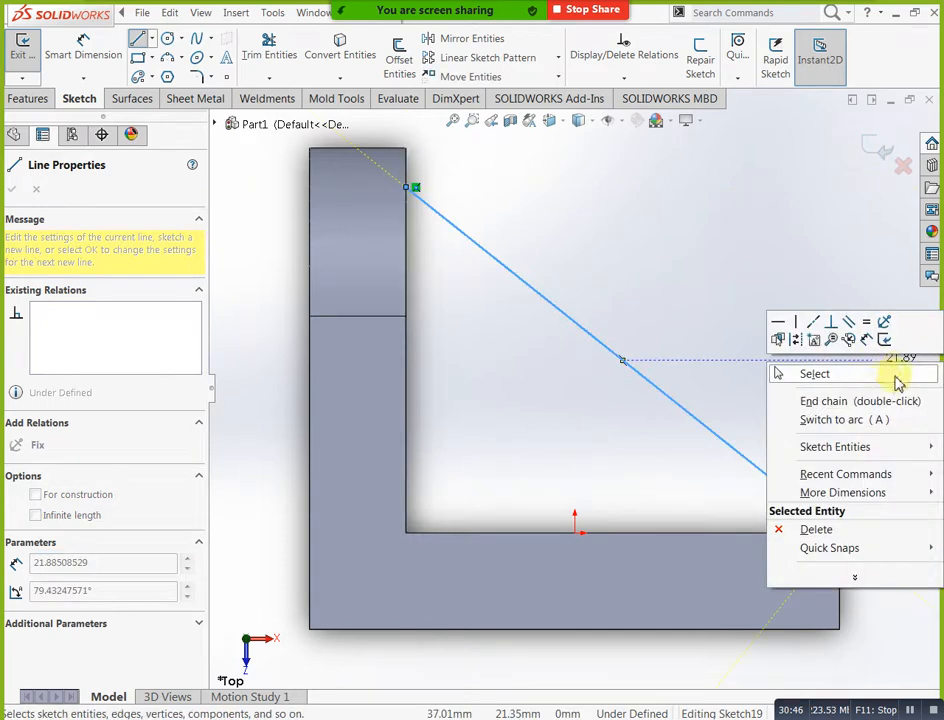
click(815, 374)
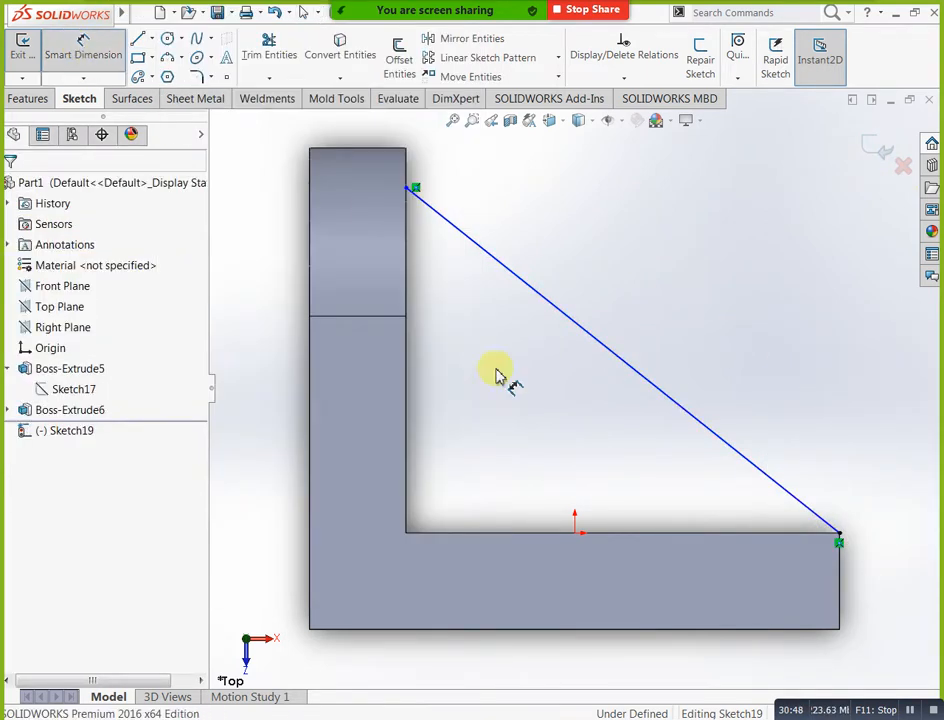
Dimension the slanted line's upper endpoint 42 mm above the base plate's top edge
click(512, 537)
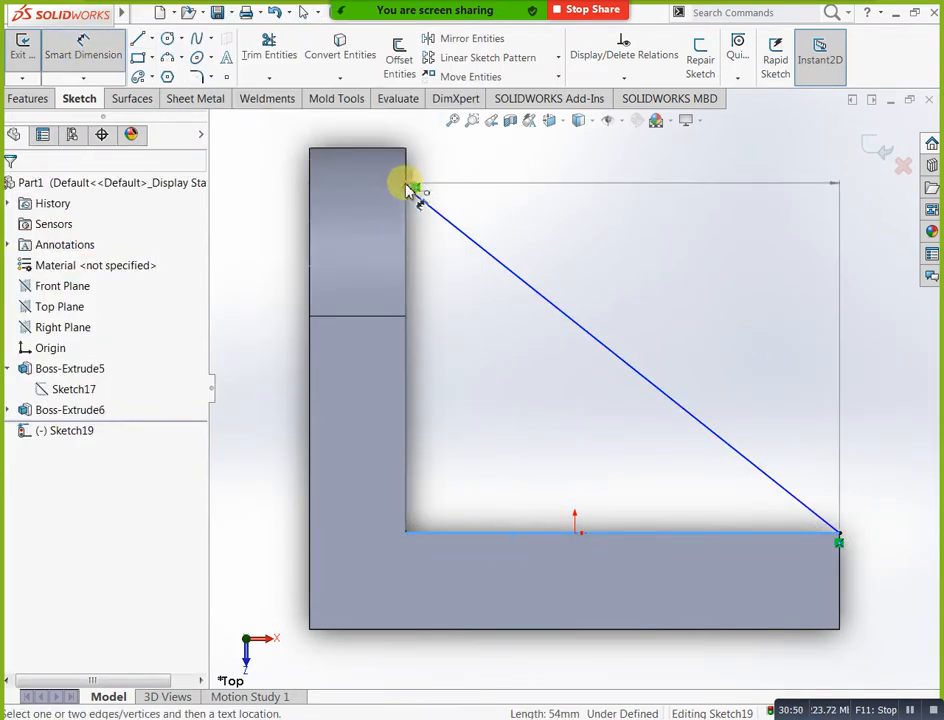
click(410, 187)
click(274, 331)
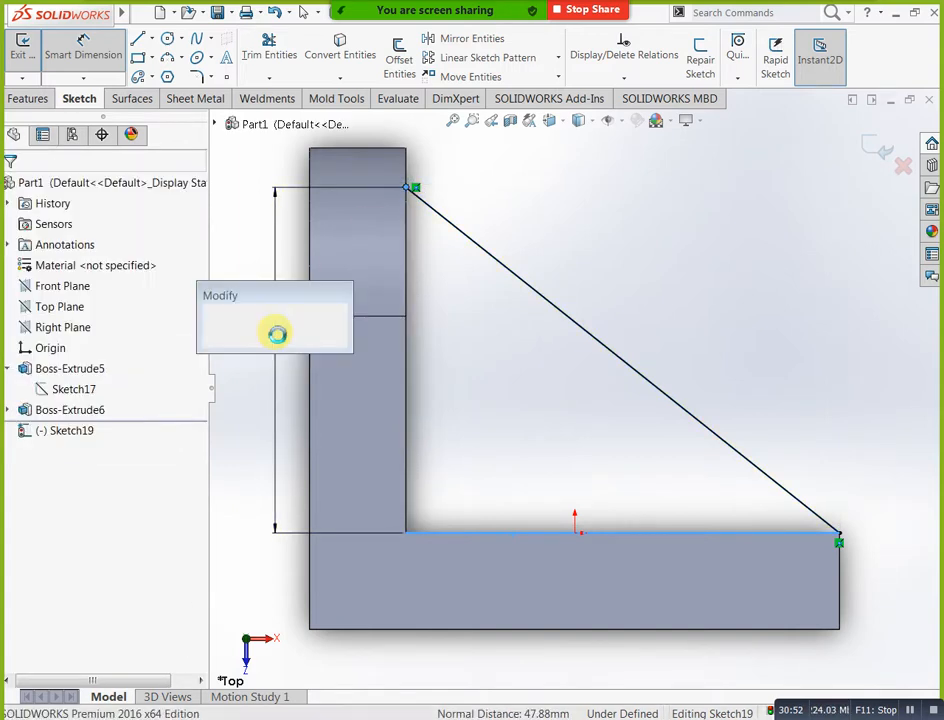
text(42)
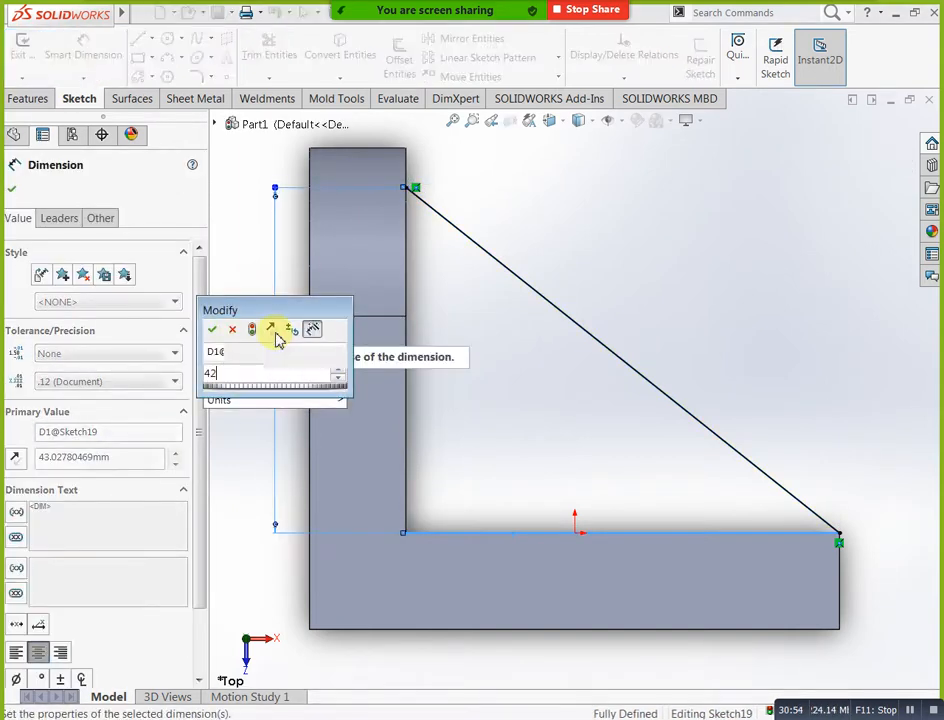
key(Return)
click(598, 255)
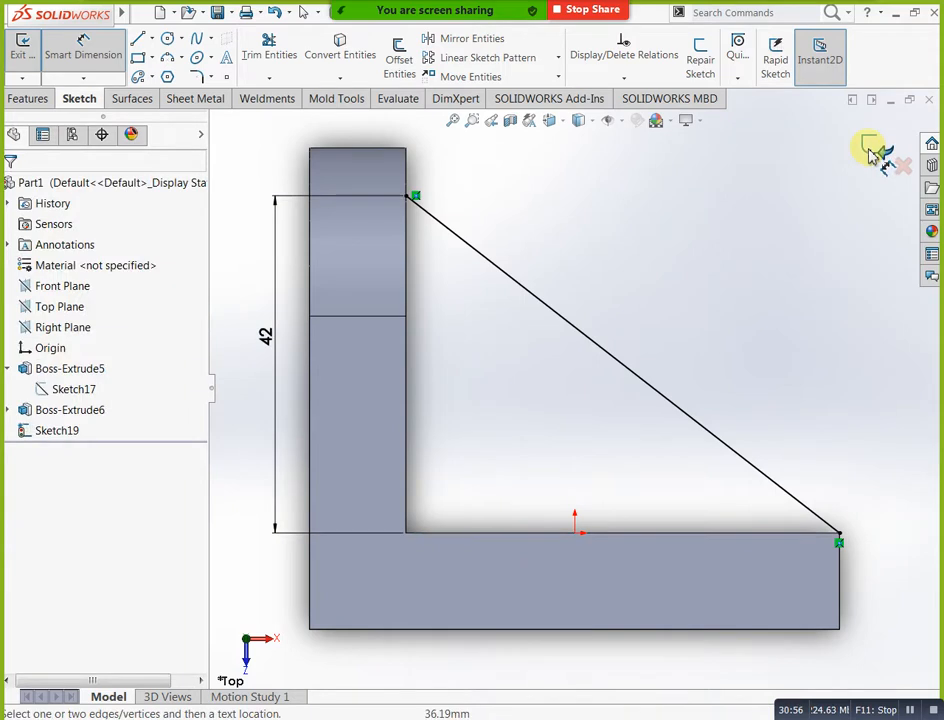
Close the sketch and create a 12 mm thick rib from the slanted line, with the thickness applied to both sides
click(878, 153)
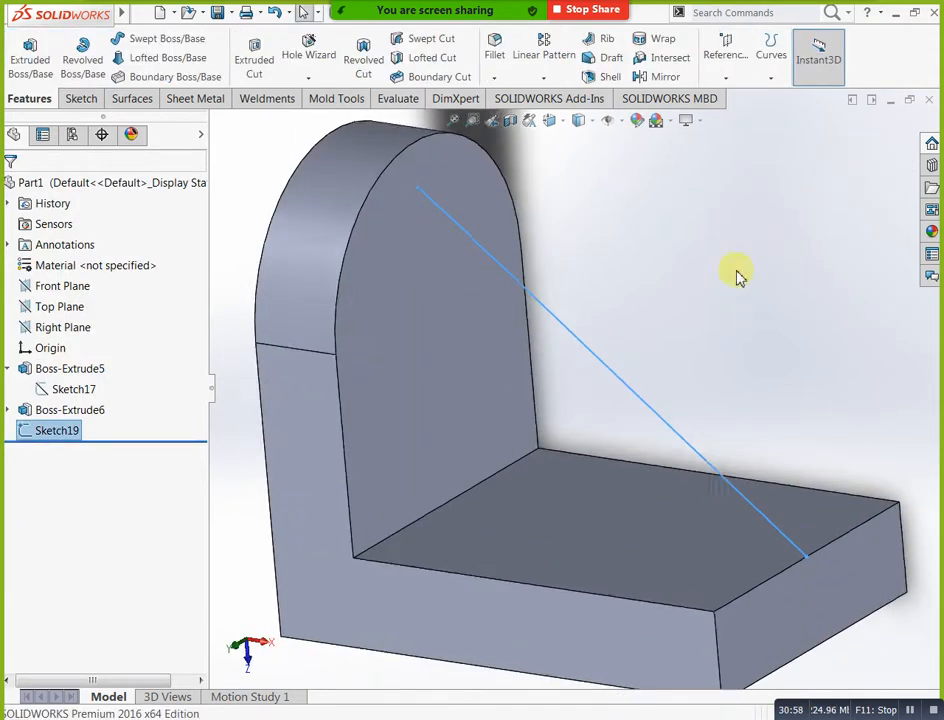
click(606, 40)
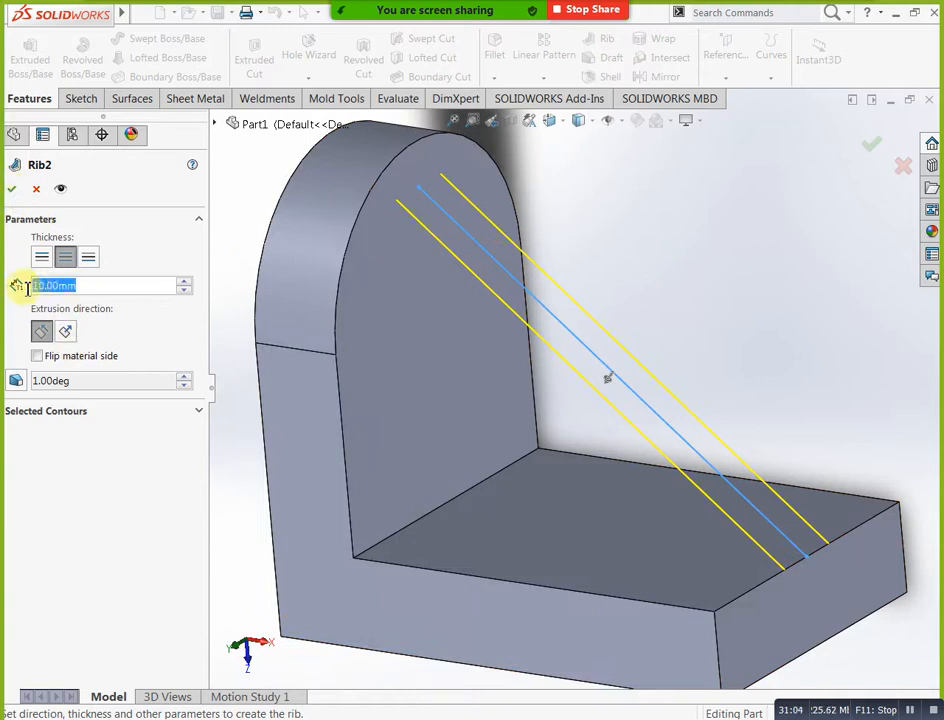
text(12)
key(Return)
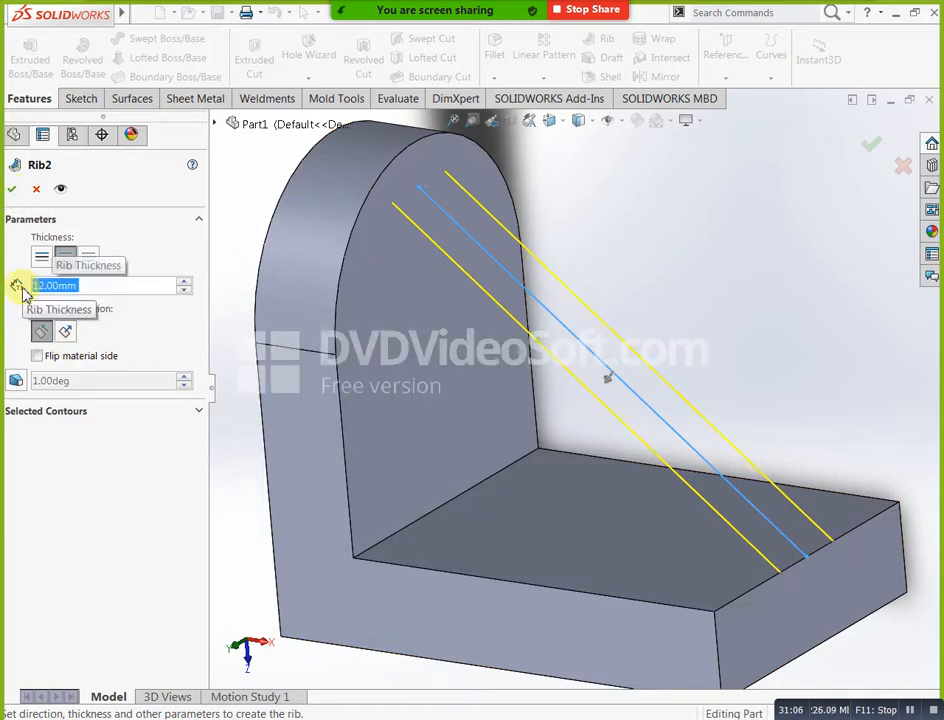
click(14, 191)
Chamfer the two vertical corner edges at the base plate's free end by 12 mm at 45 degrees
middle_drag(649, 280, 704, 398)
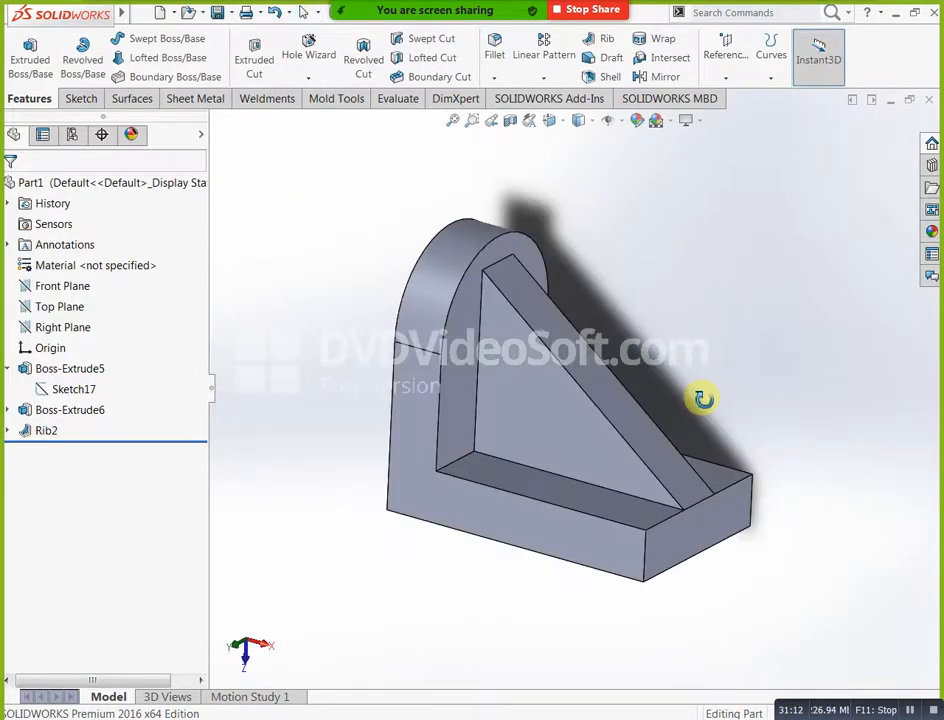
middle_drag(714, 467, 670, 280)
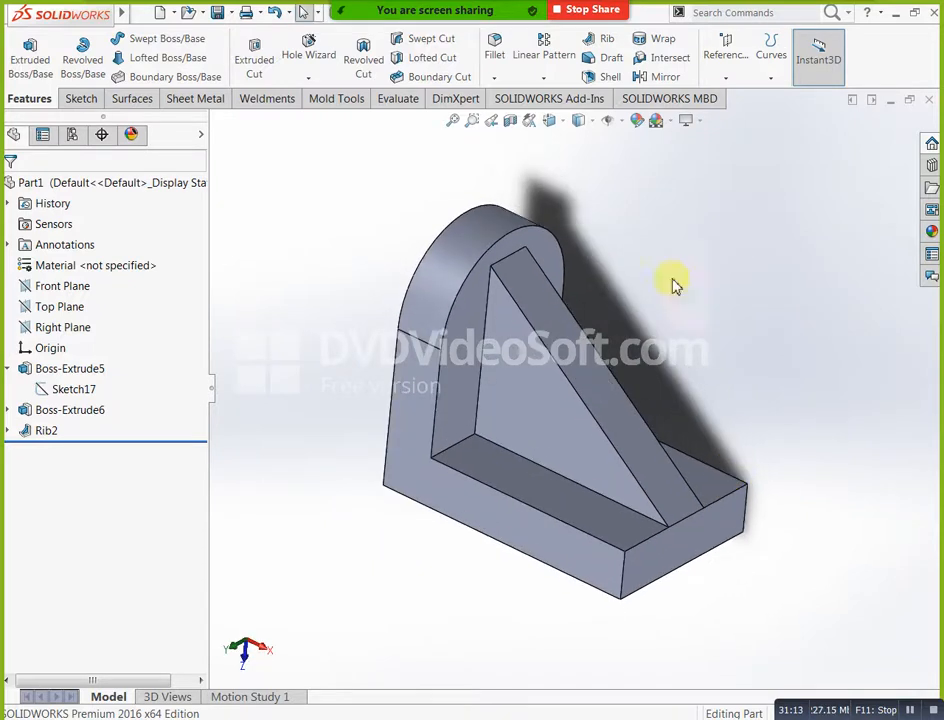
click(497, 79)
click(525, 115)
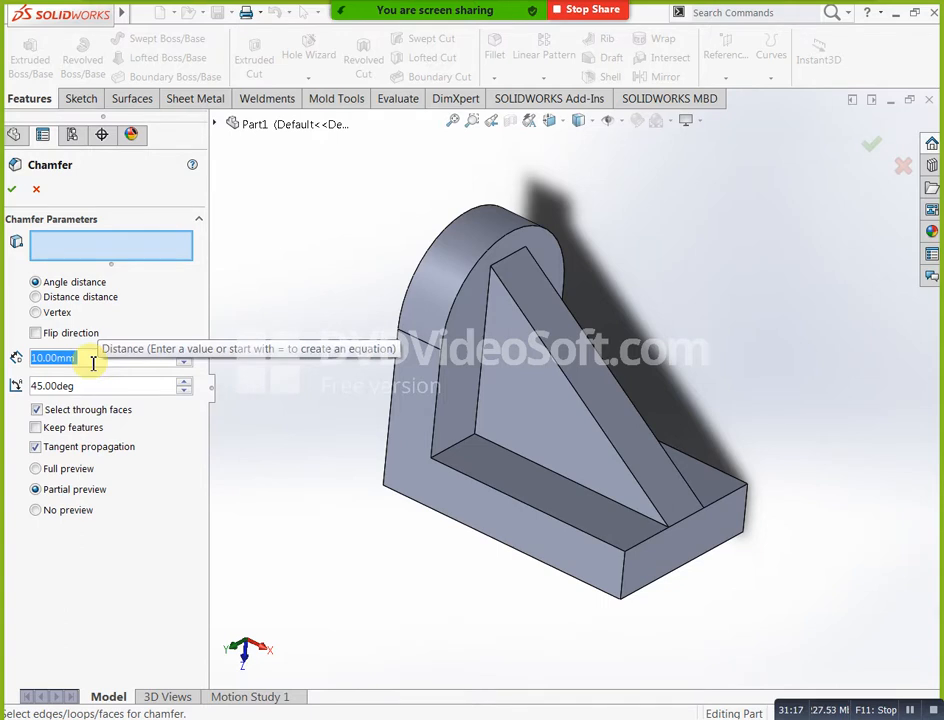
text(12)
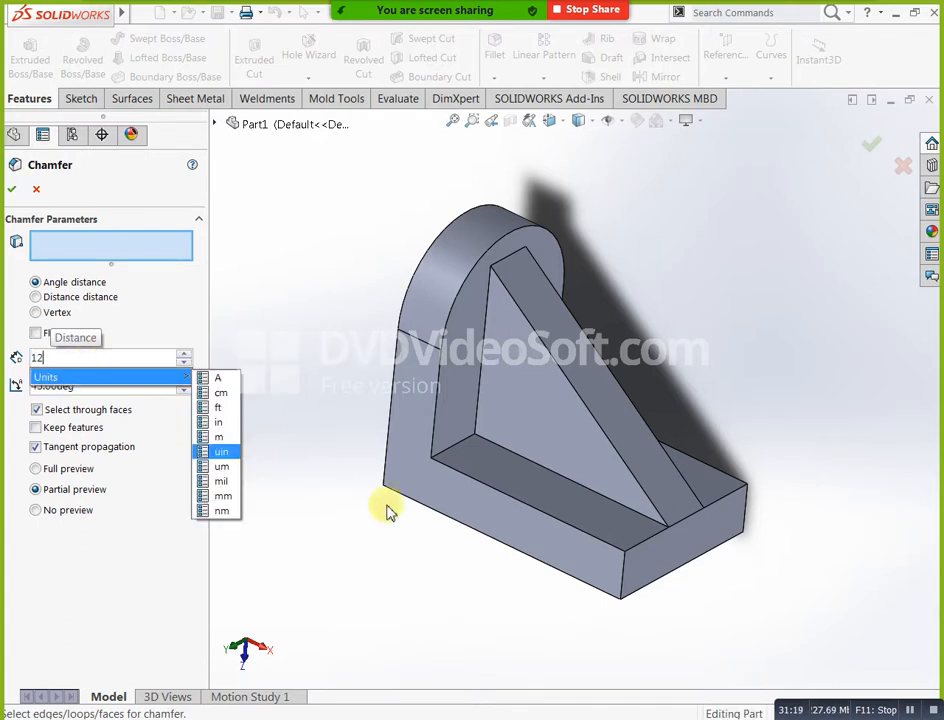
click(626, 580)
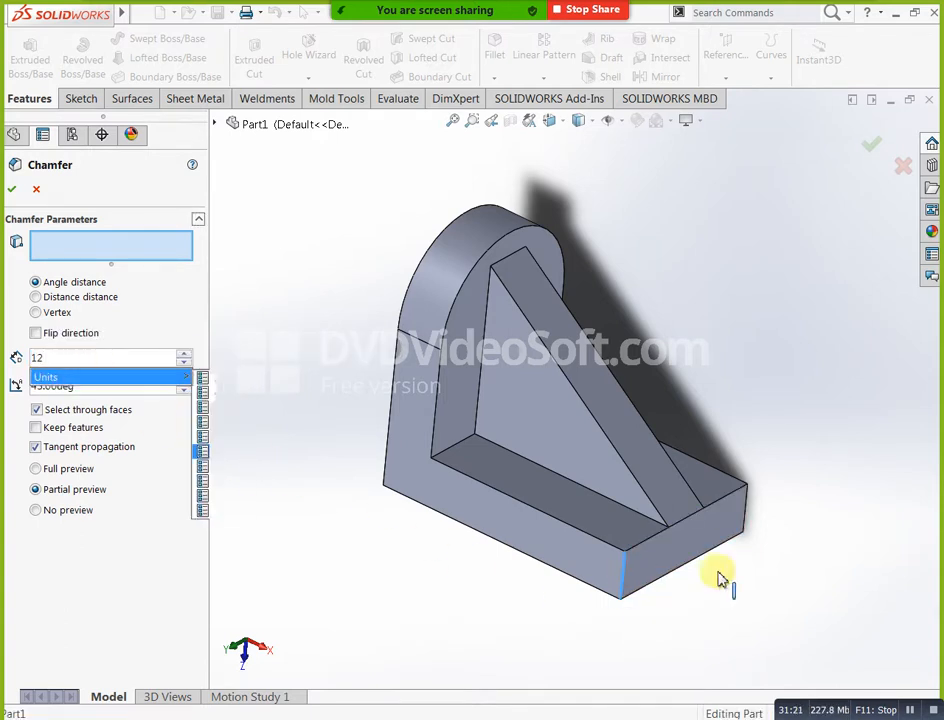
click(747, 530)
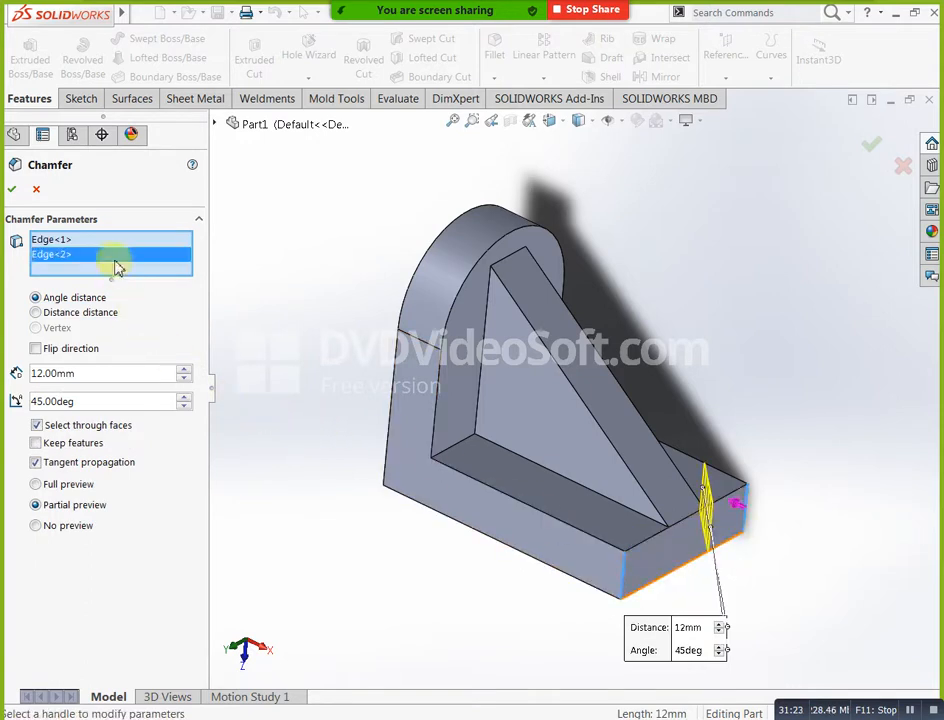
click(13, 193)
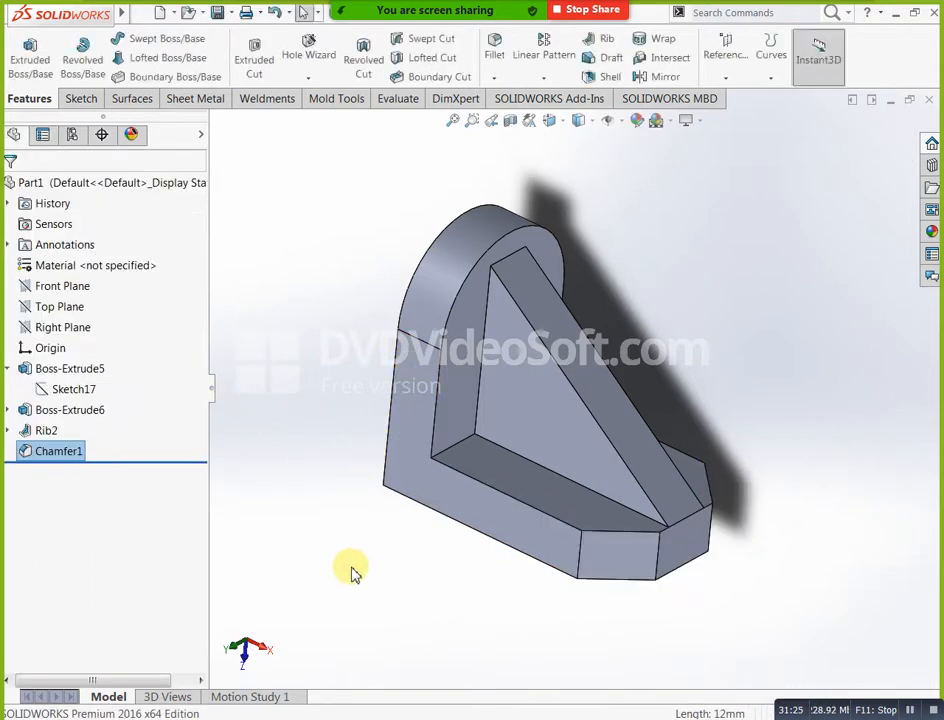
Compare the bracket's shape with the drawing on page 10 of Sketcher.pdf and return to the part
middle_drag(870, 528, 784, 566)
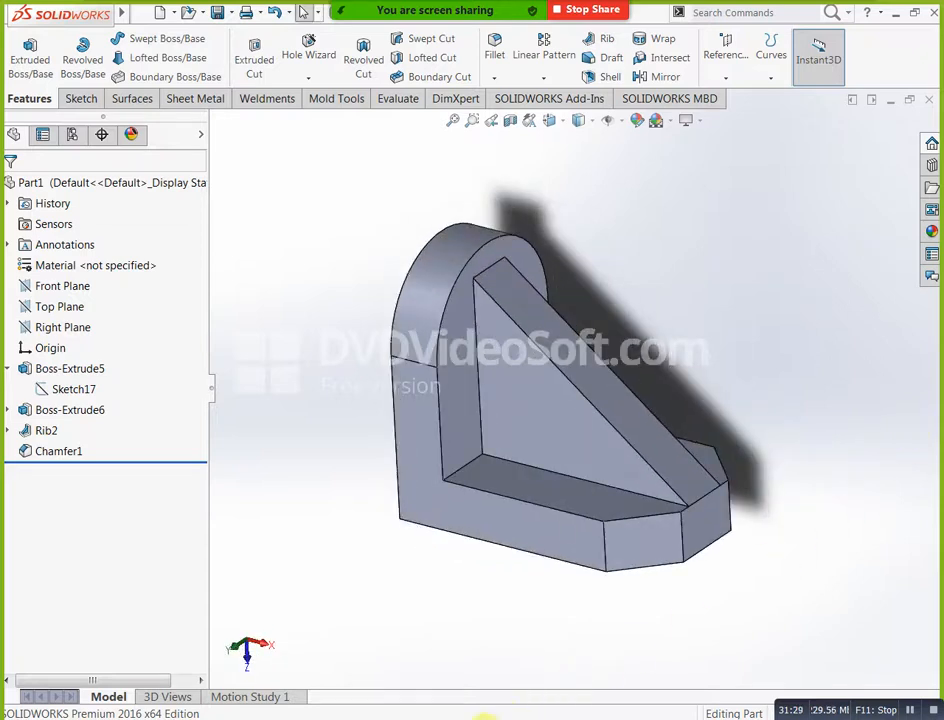
mouse_move(490, 716)
click(480, 700)
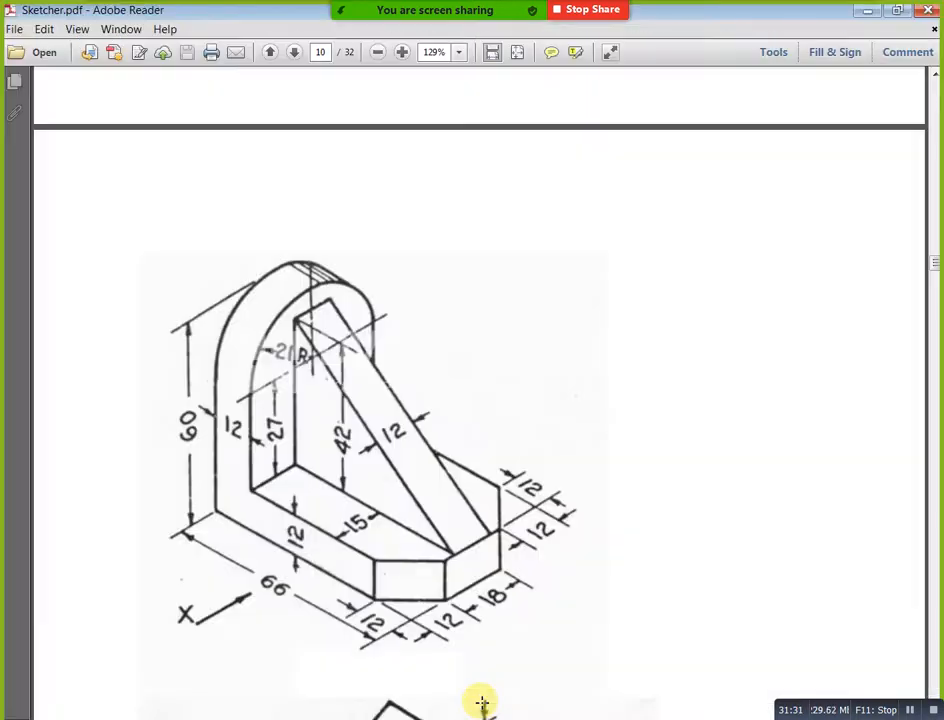
click(869, 11)
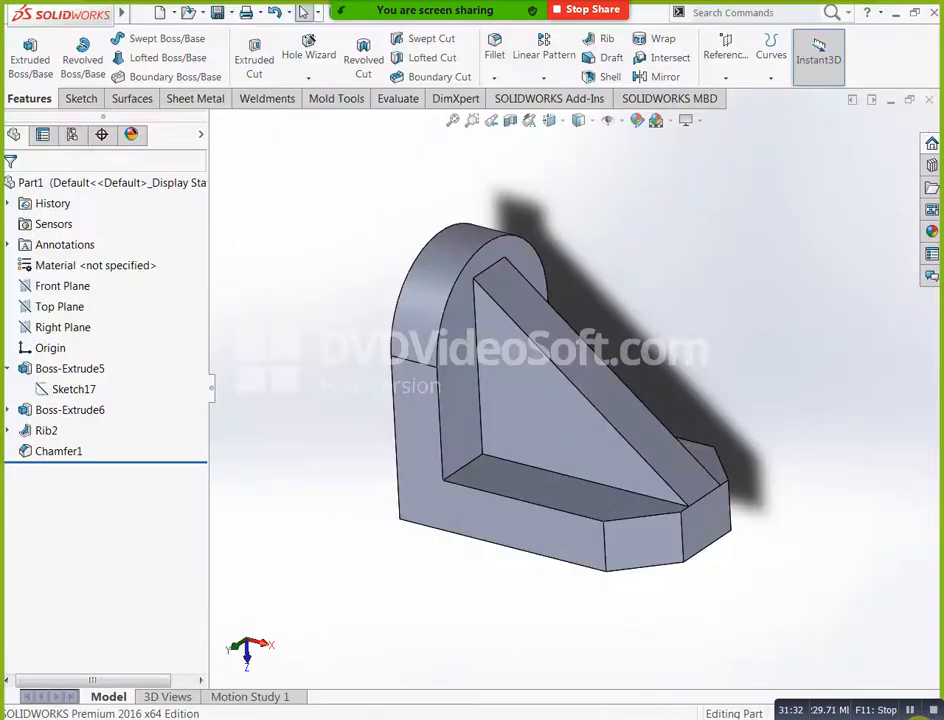